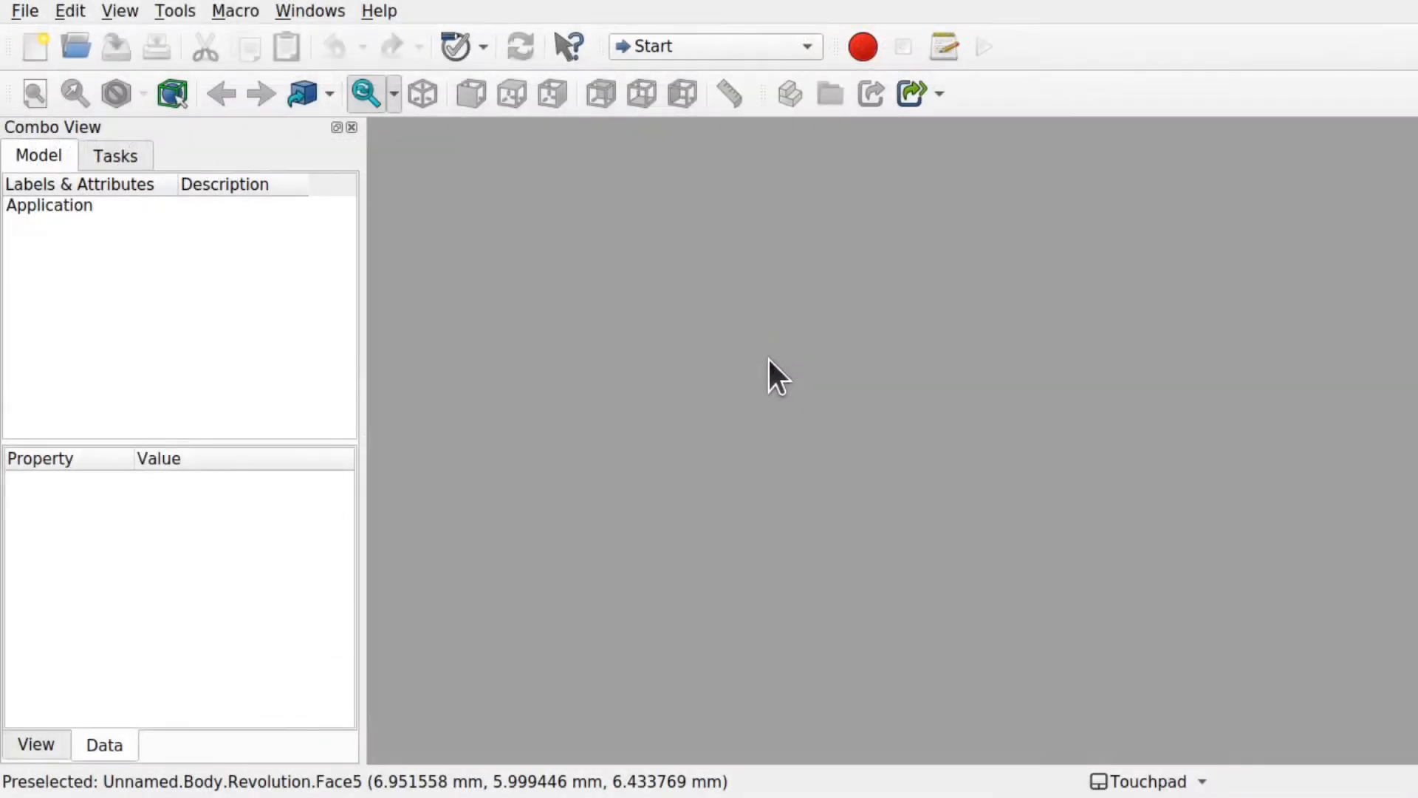
Create a new empty document and switch to the Part Design workbench.
click(27, 56)
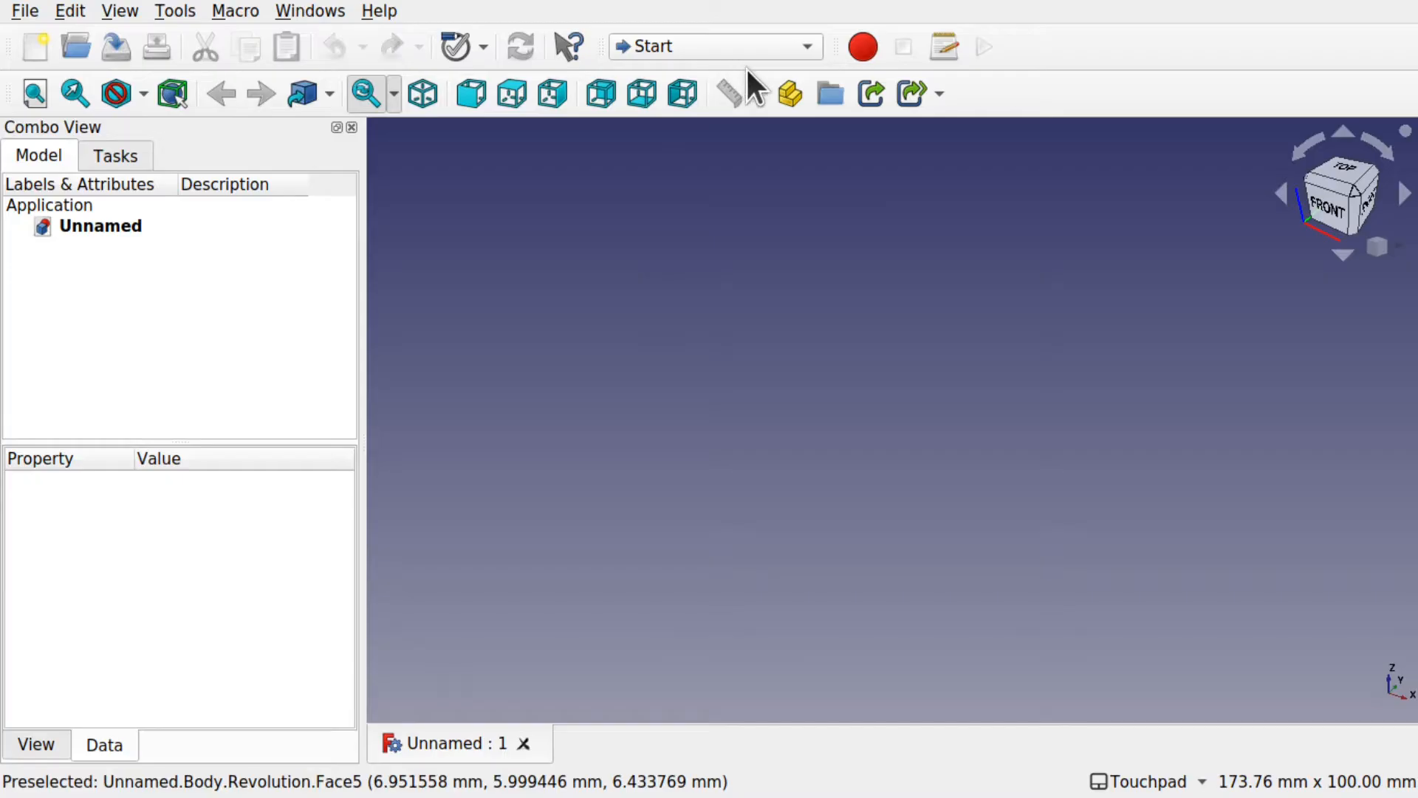
click(729, 52)
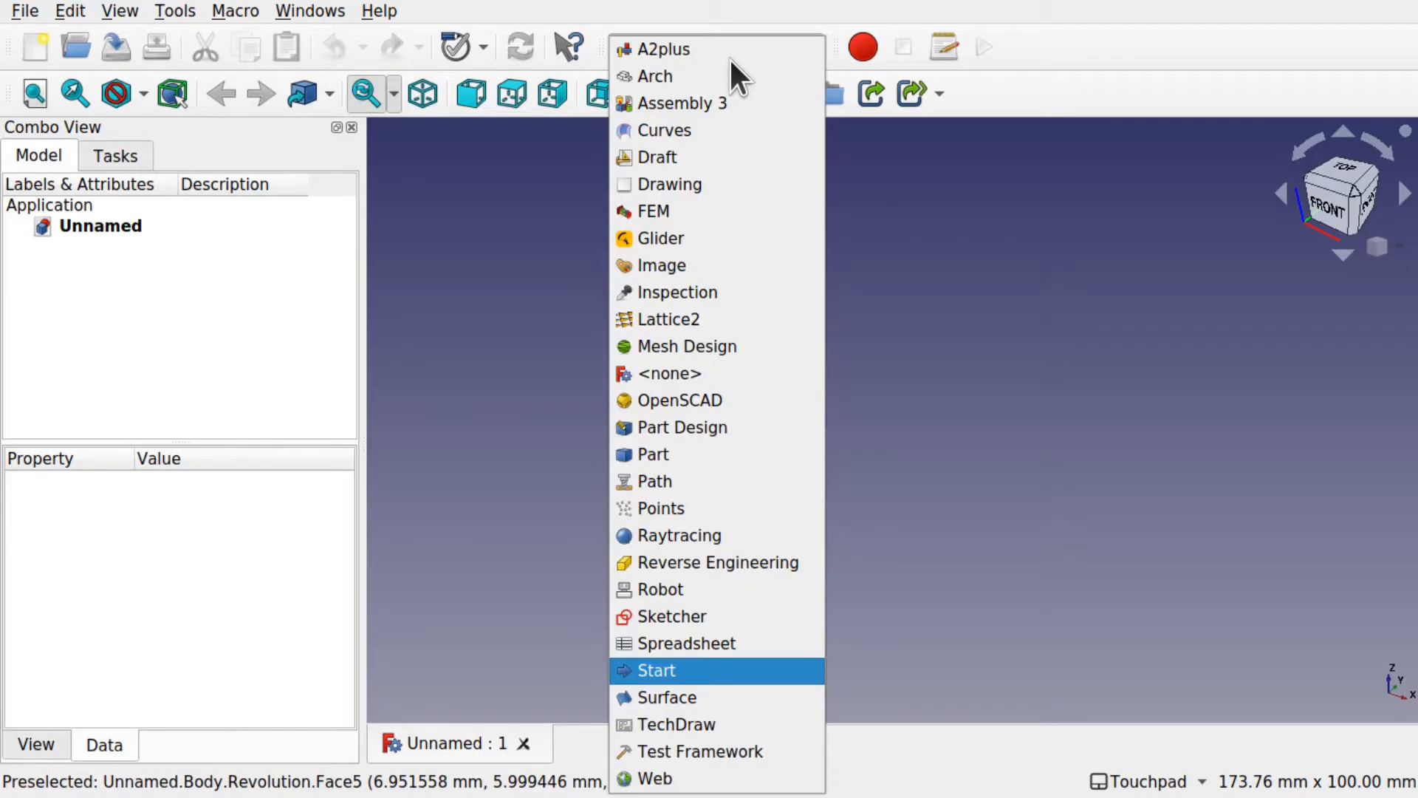
click(724, 418)
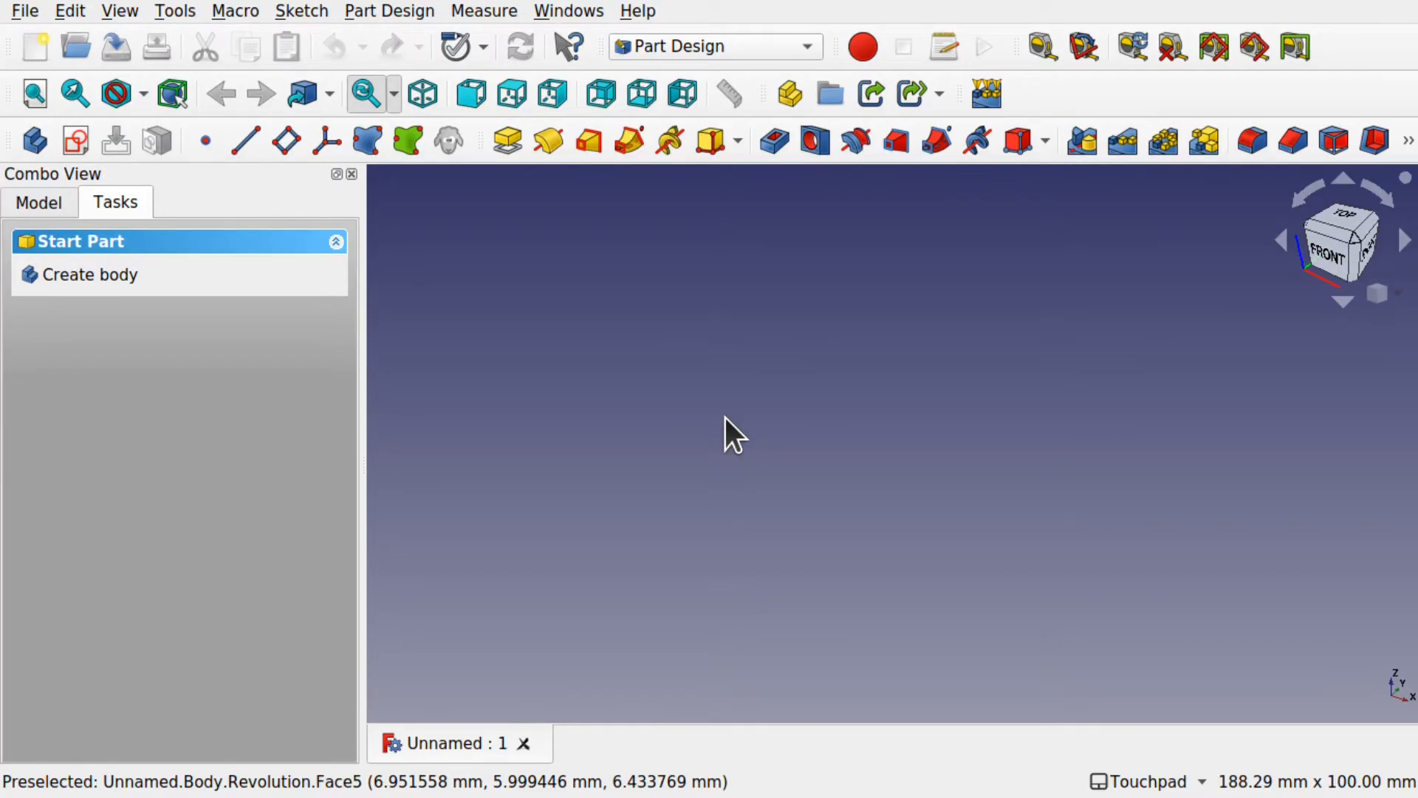
Create a body and start a new sketch on its XZ plane.
click(90, 275)
click(132, 278)
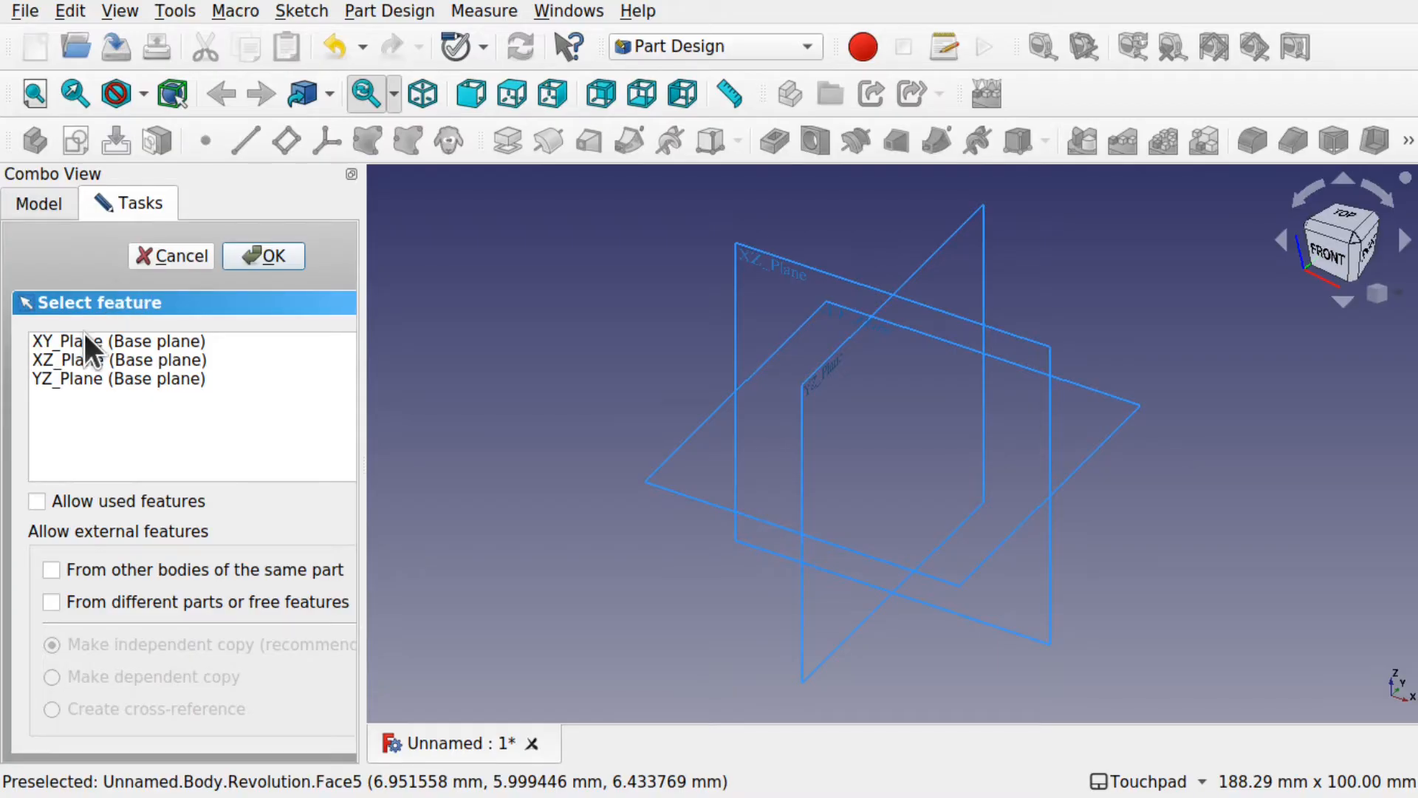
click(767, 263)
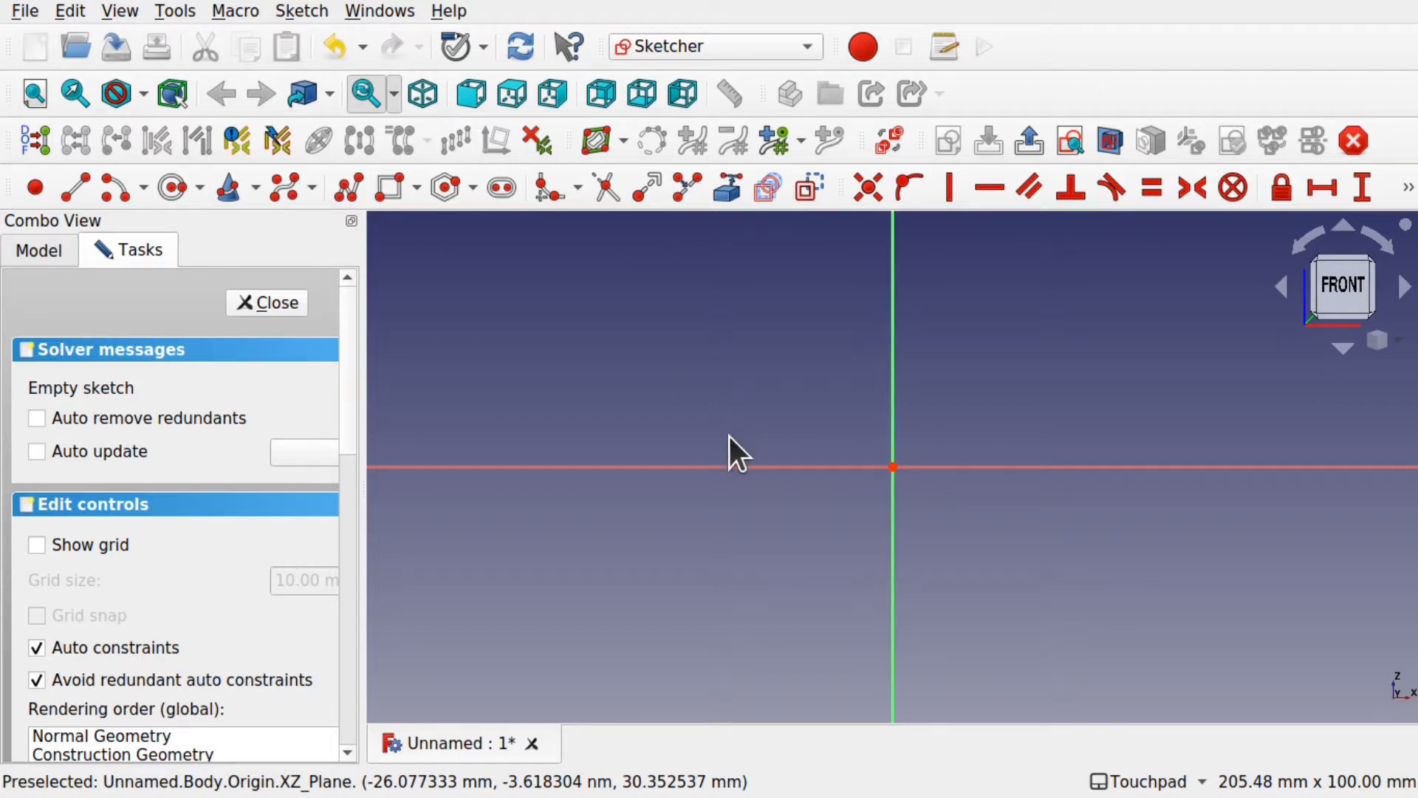
Draw a closed stepped polyline profile, about 44 mm wide and 16.5 mm high, from the vertical axis to the horizontal axis and back.
click(348, 188)
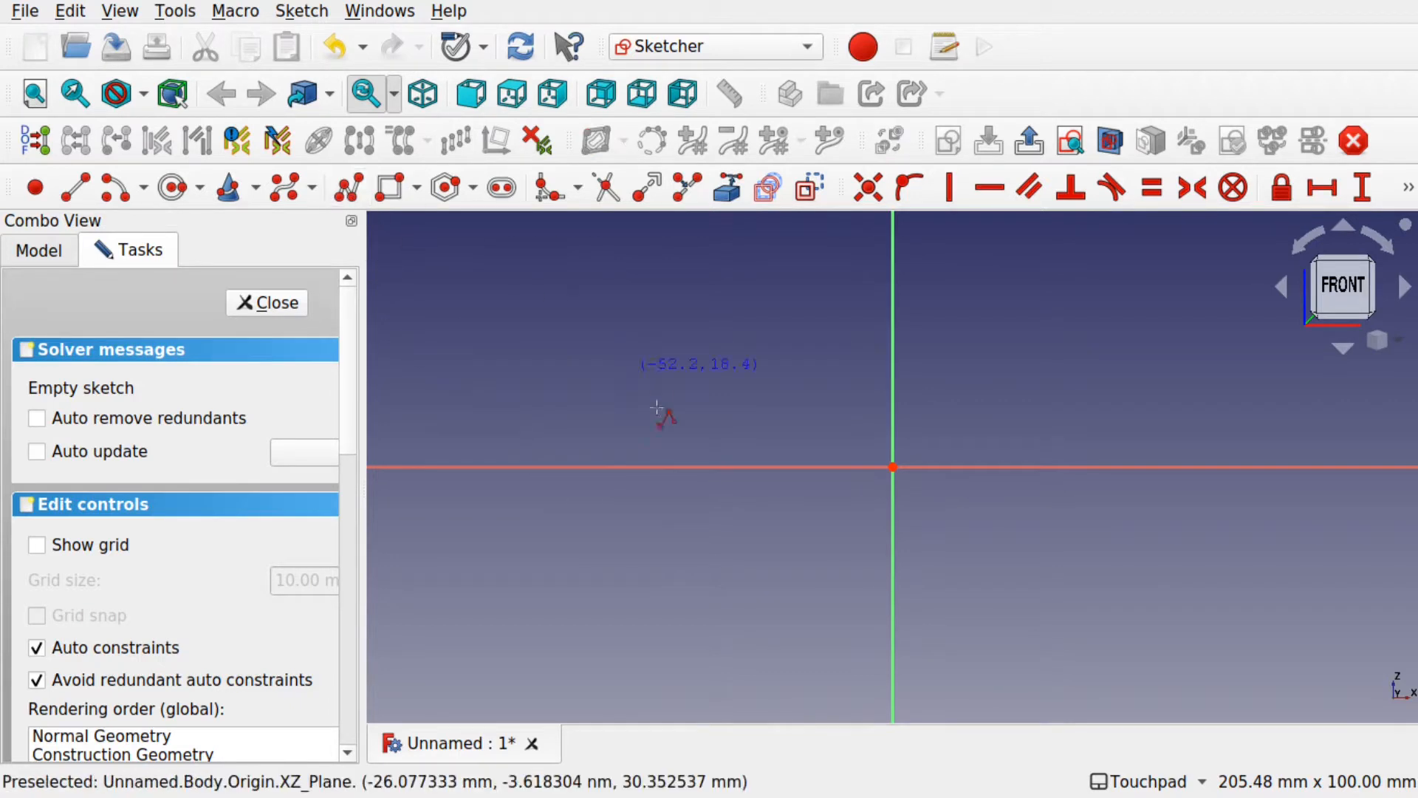
click(892, 382)
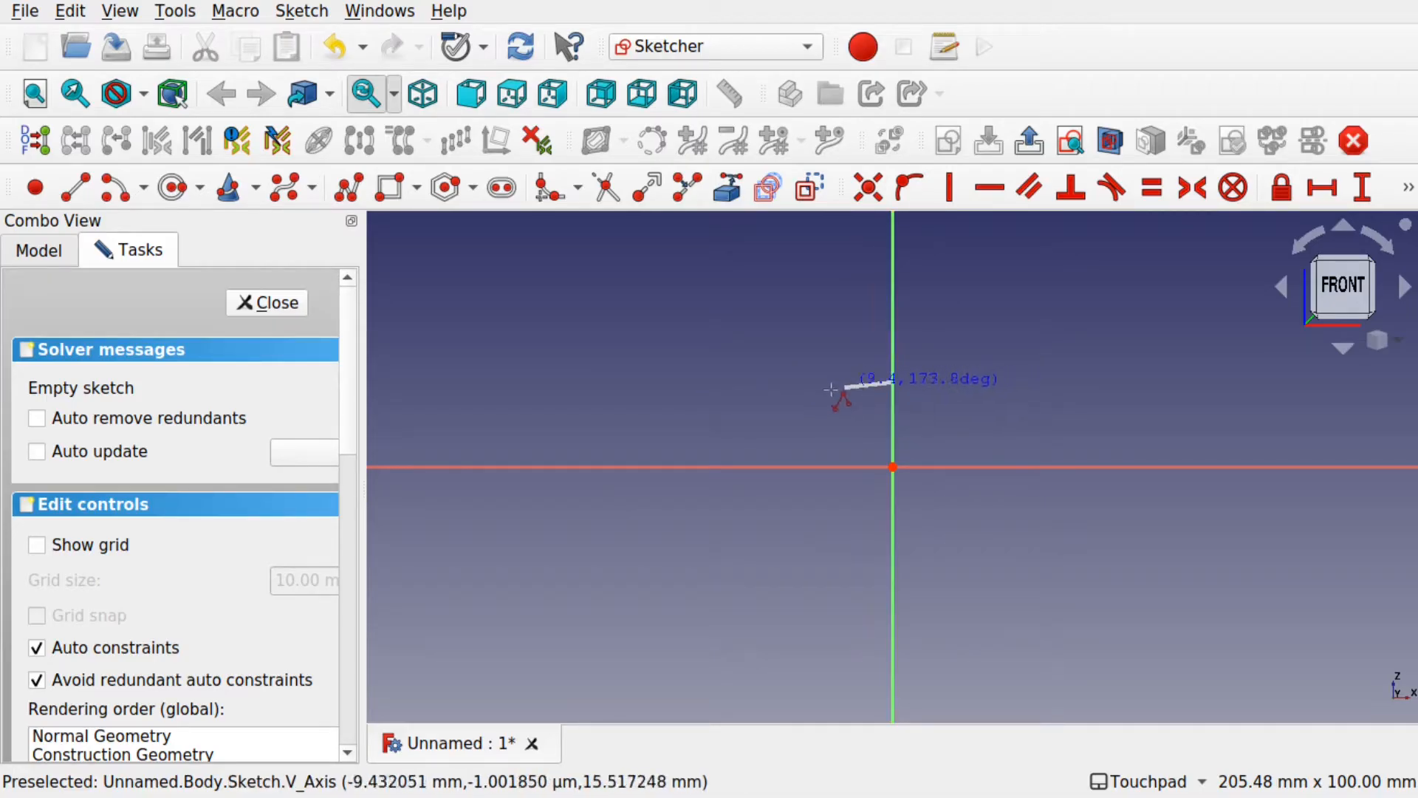
click(667, 382)
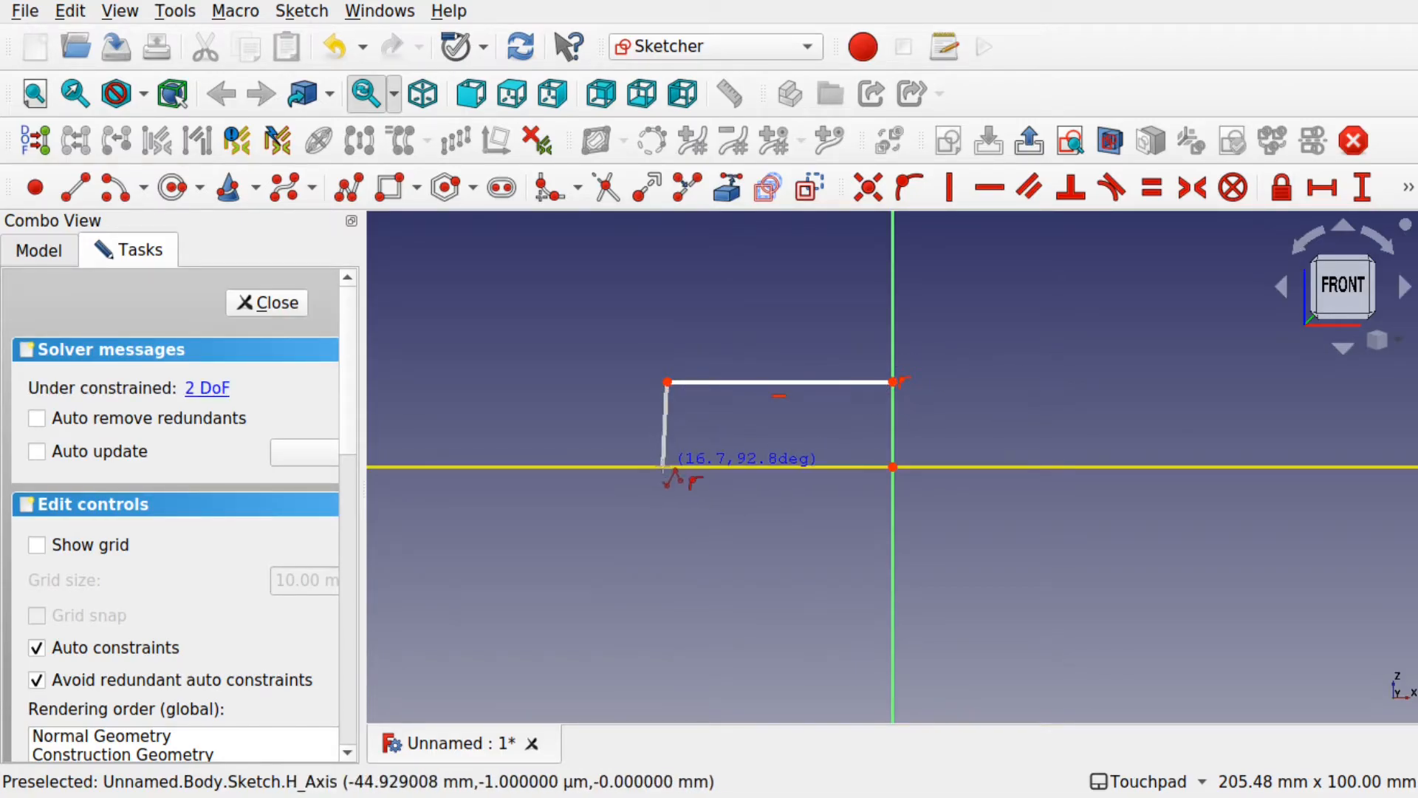
click(667, 467)
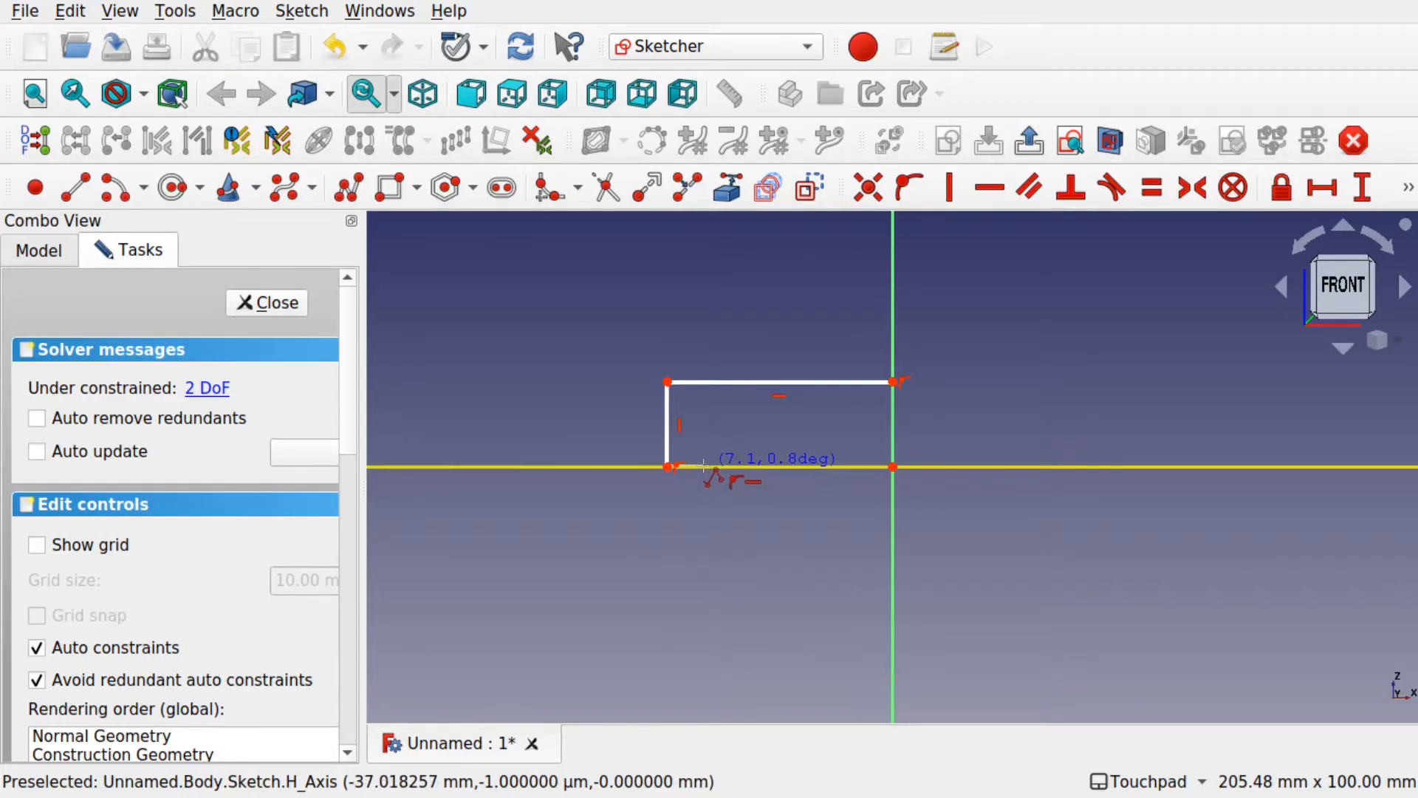
click(696, 467)
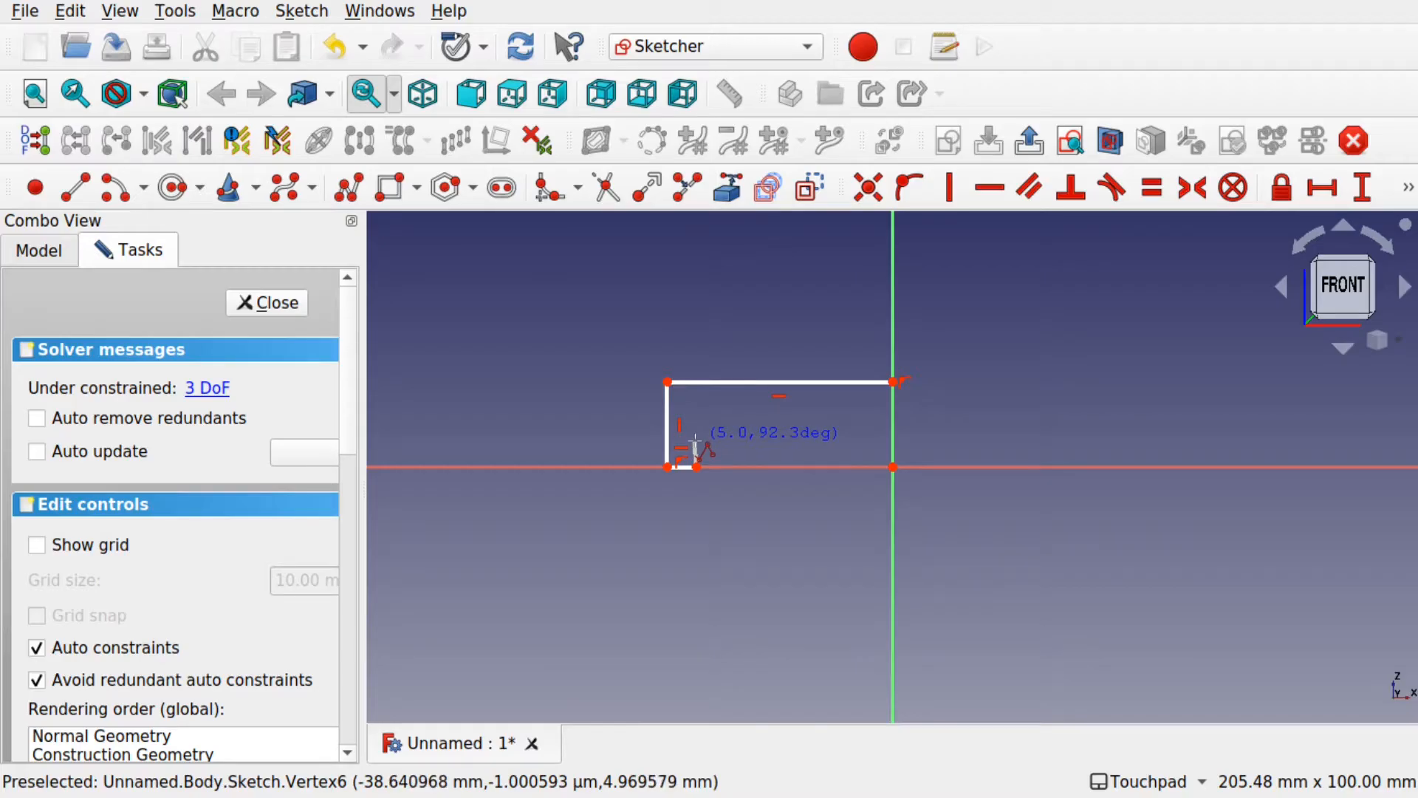
click(696, 440)
click(717, 441)
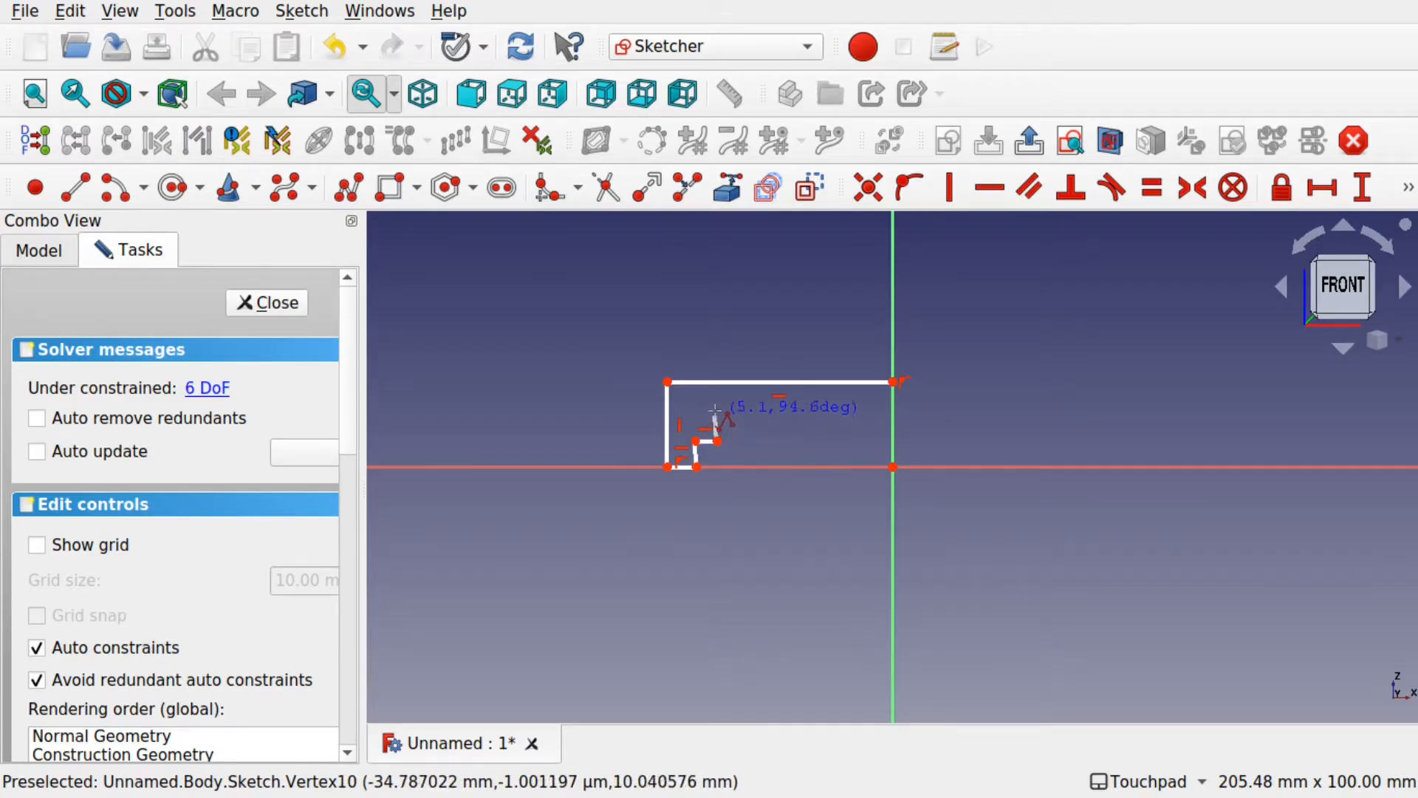
click(715, 403)
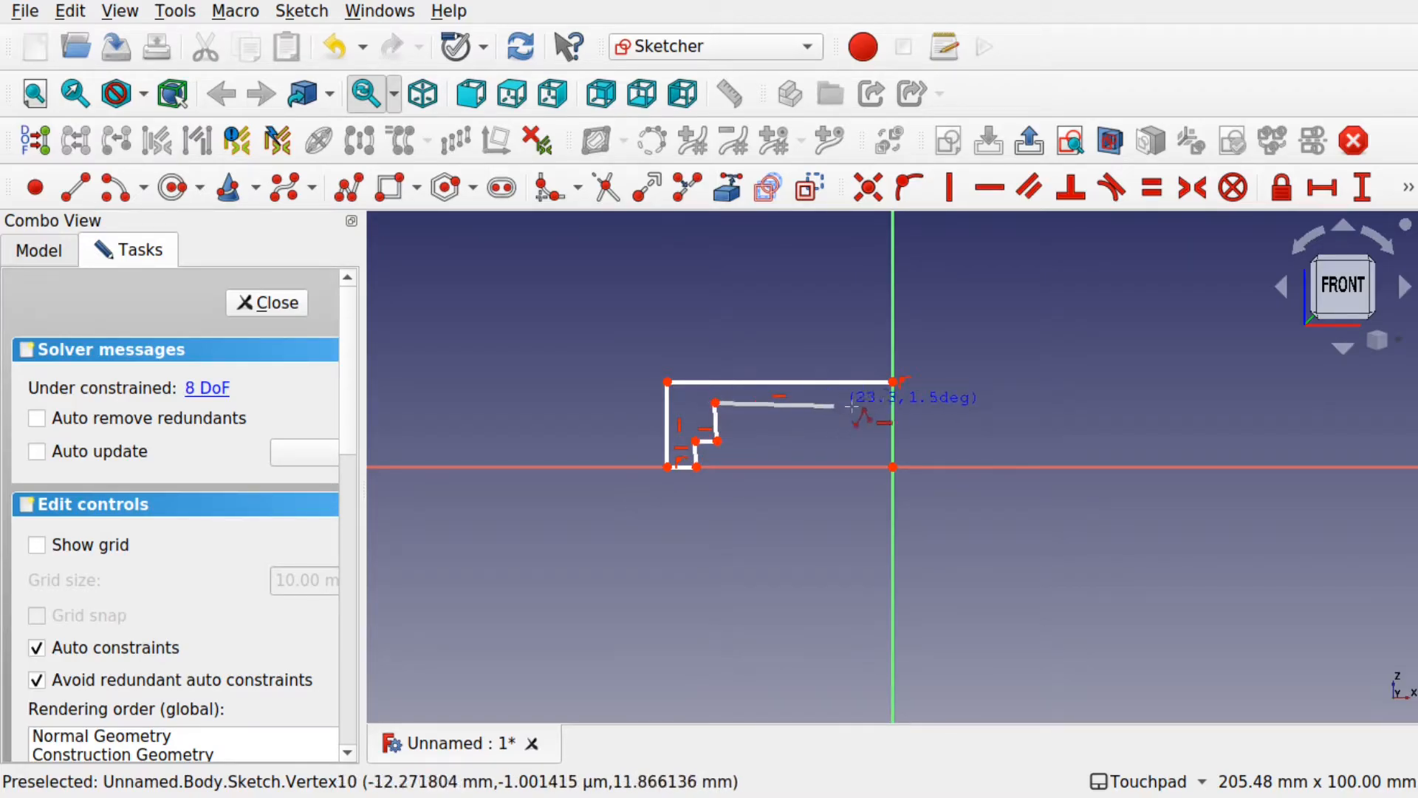
click(893, 403)
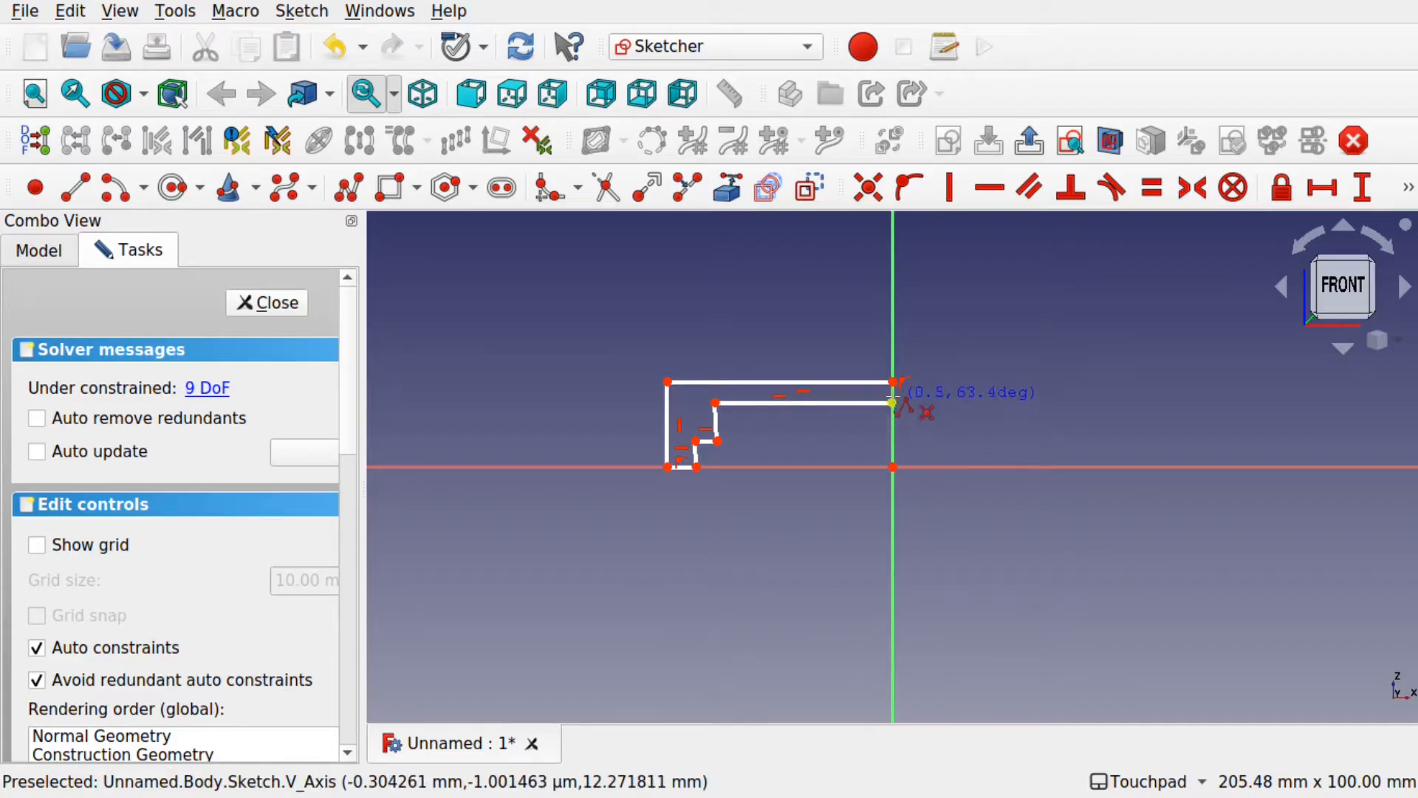
click(893, 381)
scroll(893, 381, up, 5)
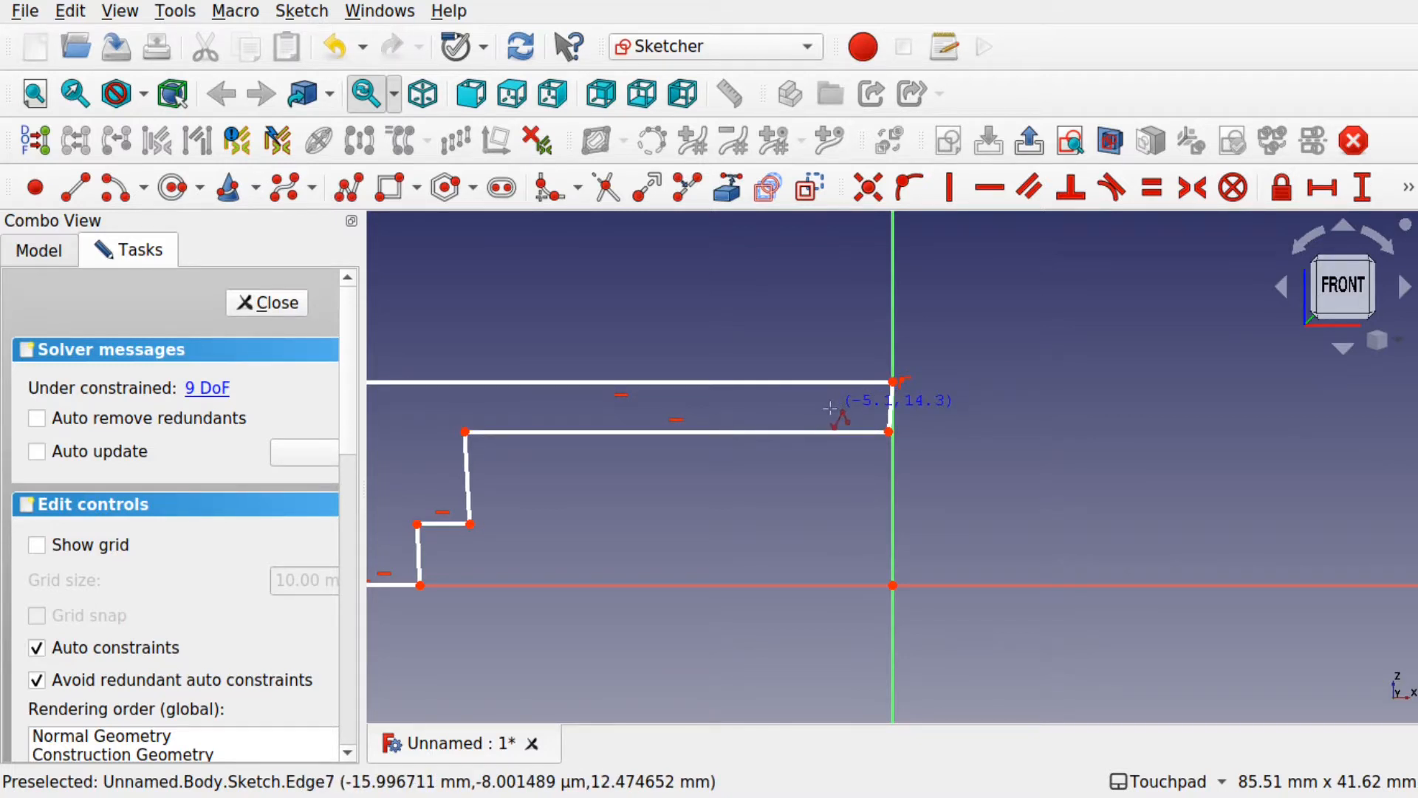
key(Escape)
Apply vertical constraints to the short edge on the vertical axis and to the two slightly slanted edges of the inner step.
click(892, 407)
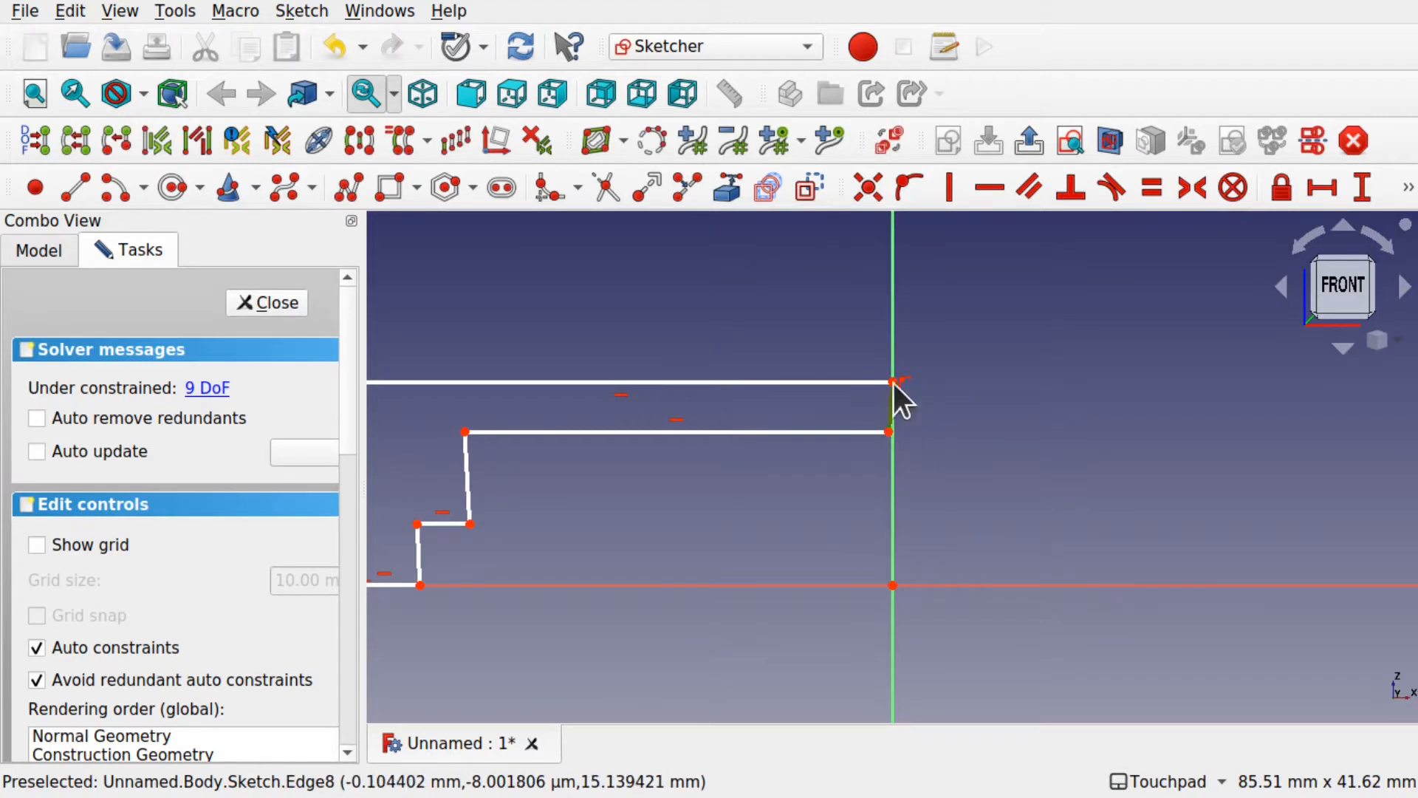
click(952, 201)
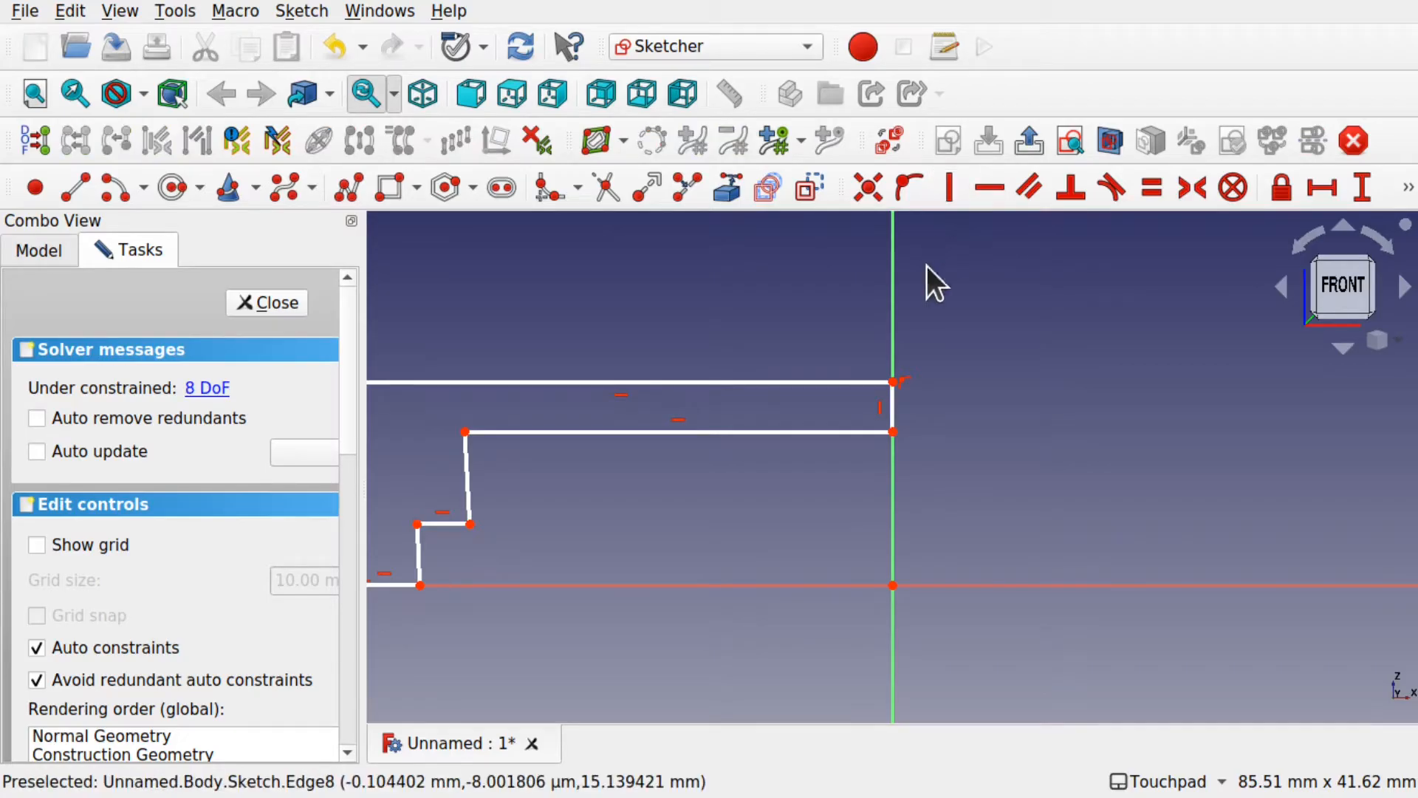
scroll(708, 472, down, 3)
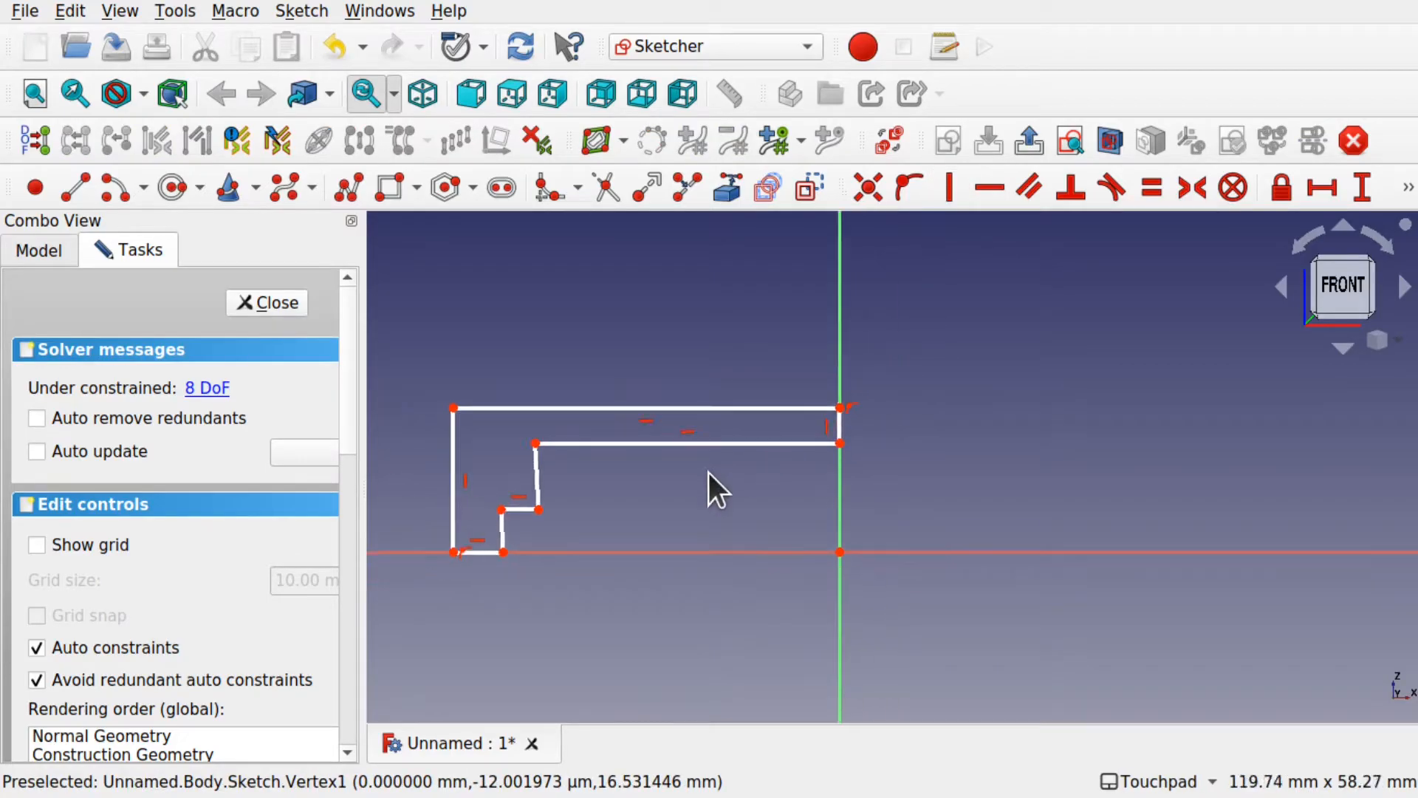
click(541, 472)
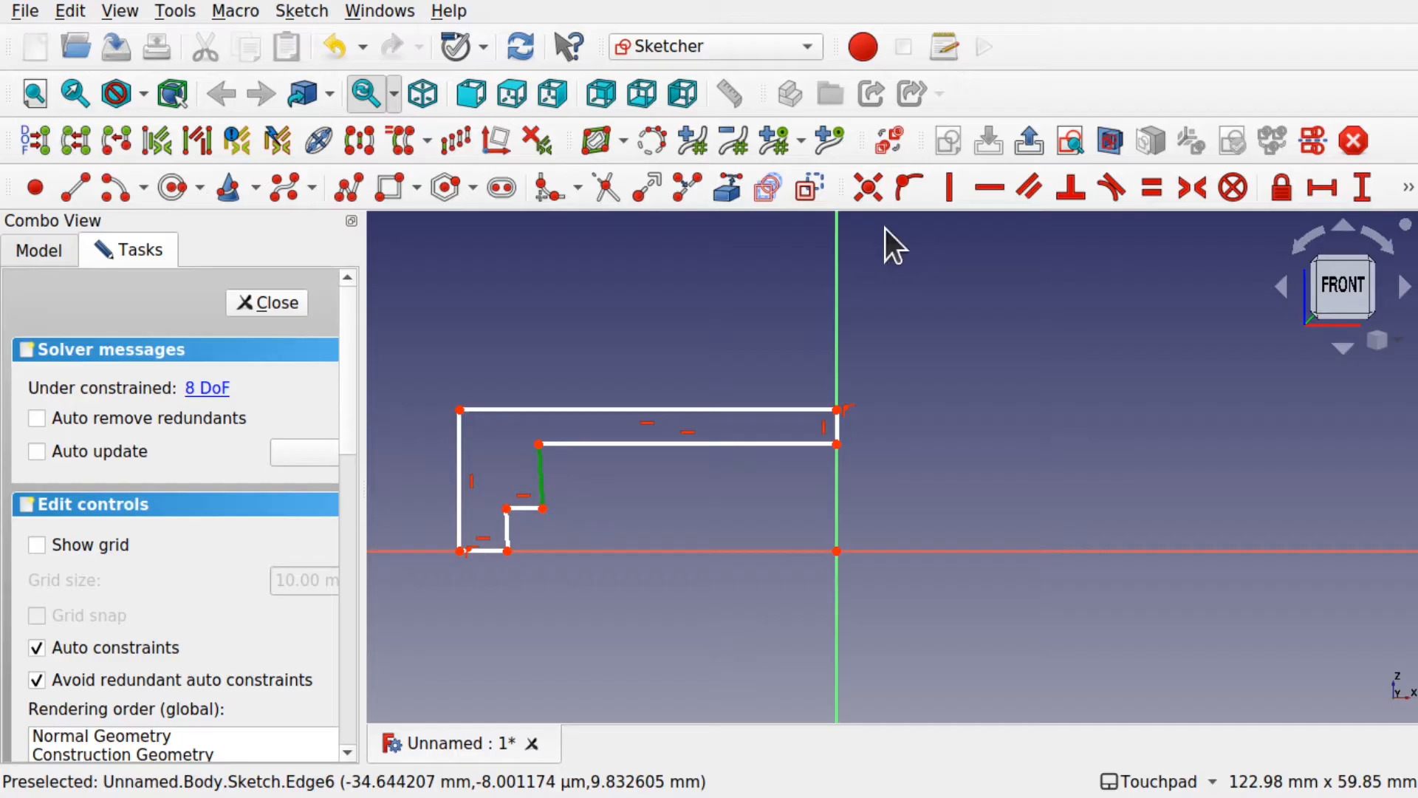
click(946, 188)
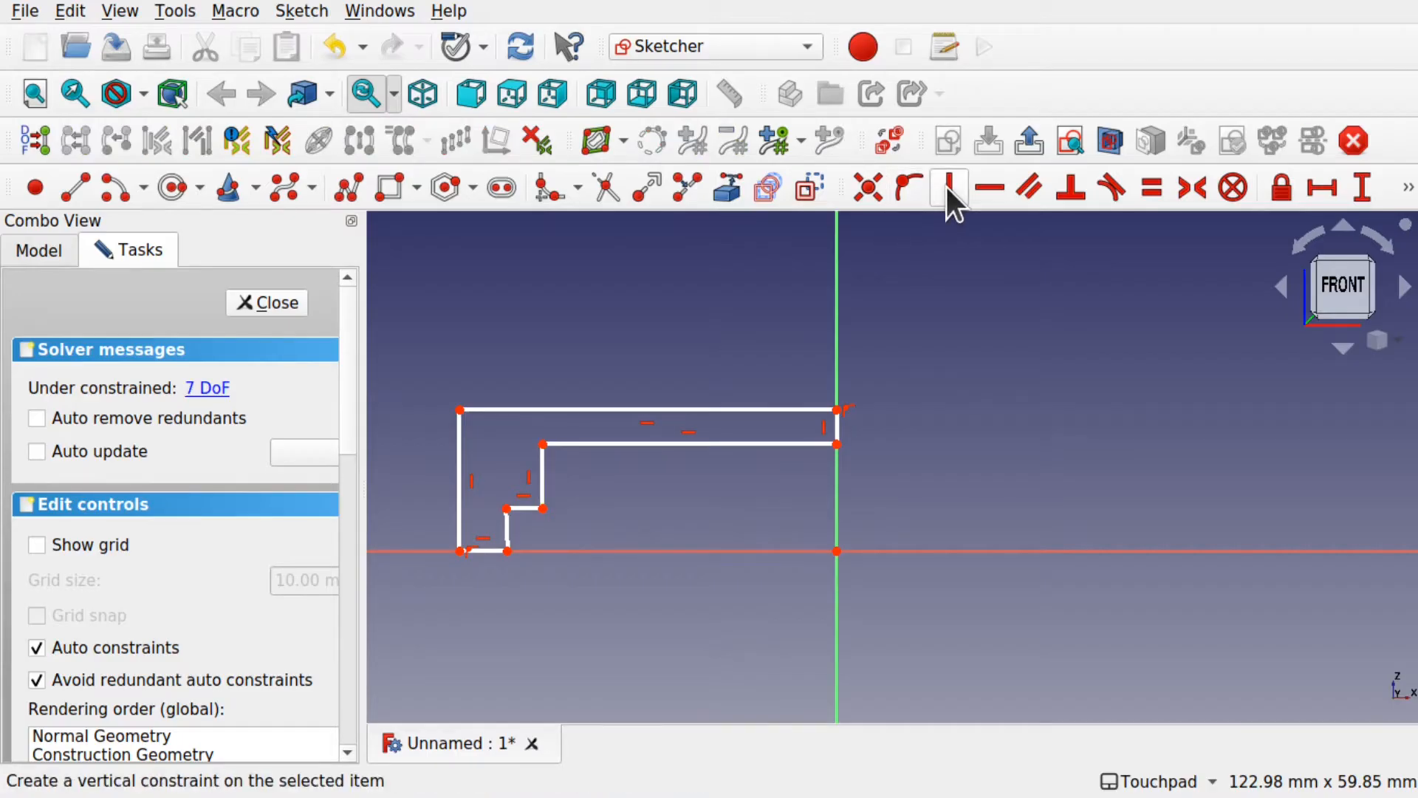
click(507, 537)
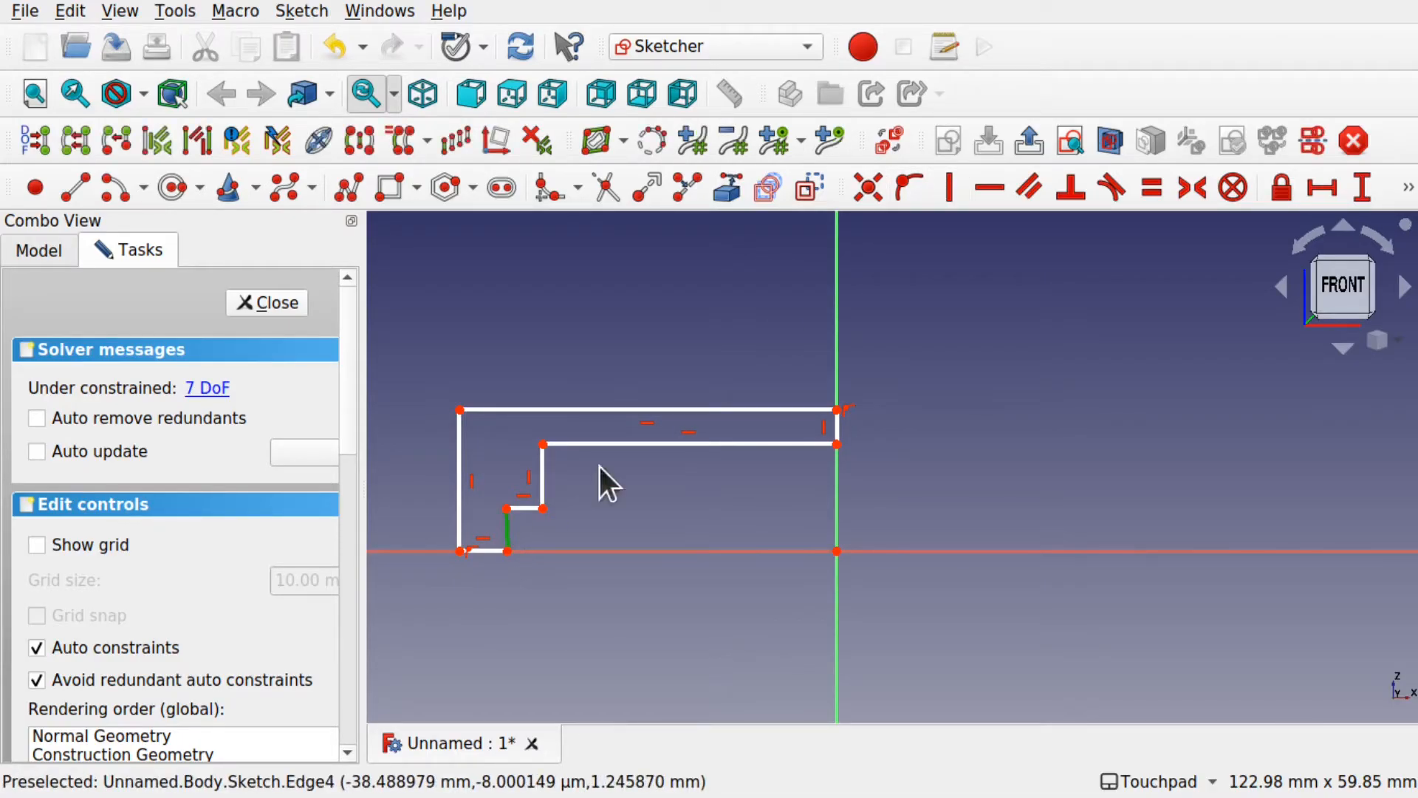
click(948, 189)
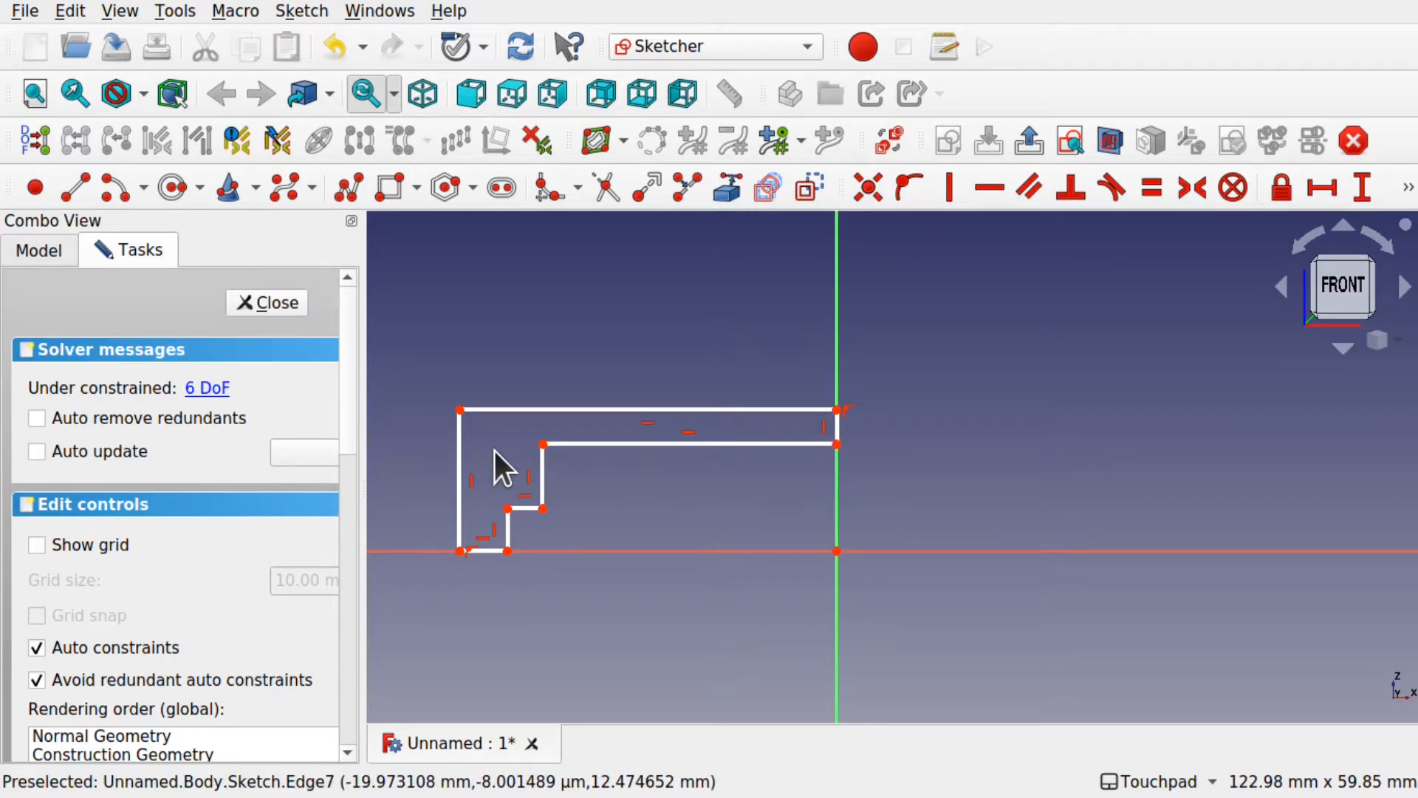
Constrain the upper outer edge to a horizontal length of 25 mm and move the inner step corners back inside the outline.
click(459, 410)
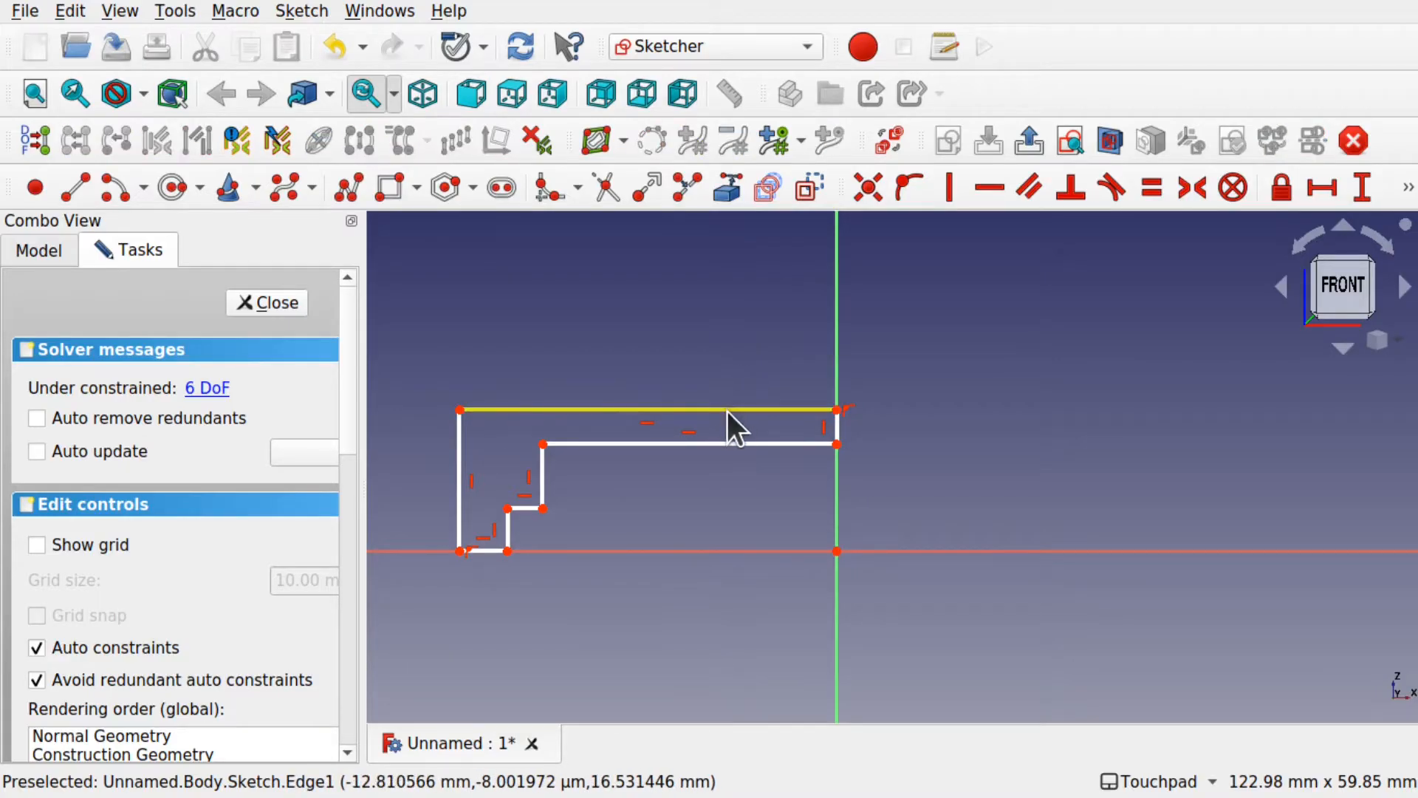
click(726, 409)
click(1315, 192)
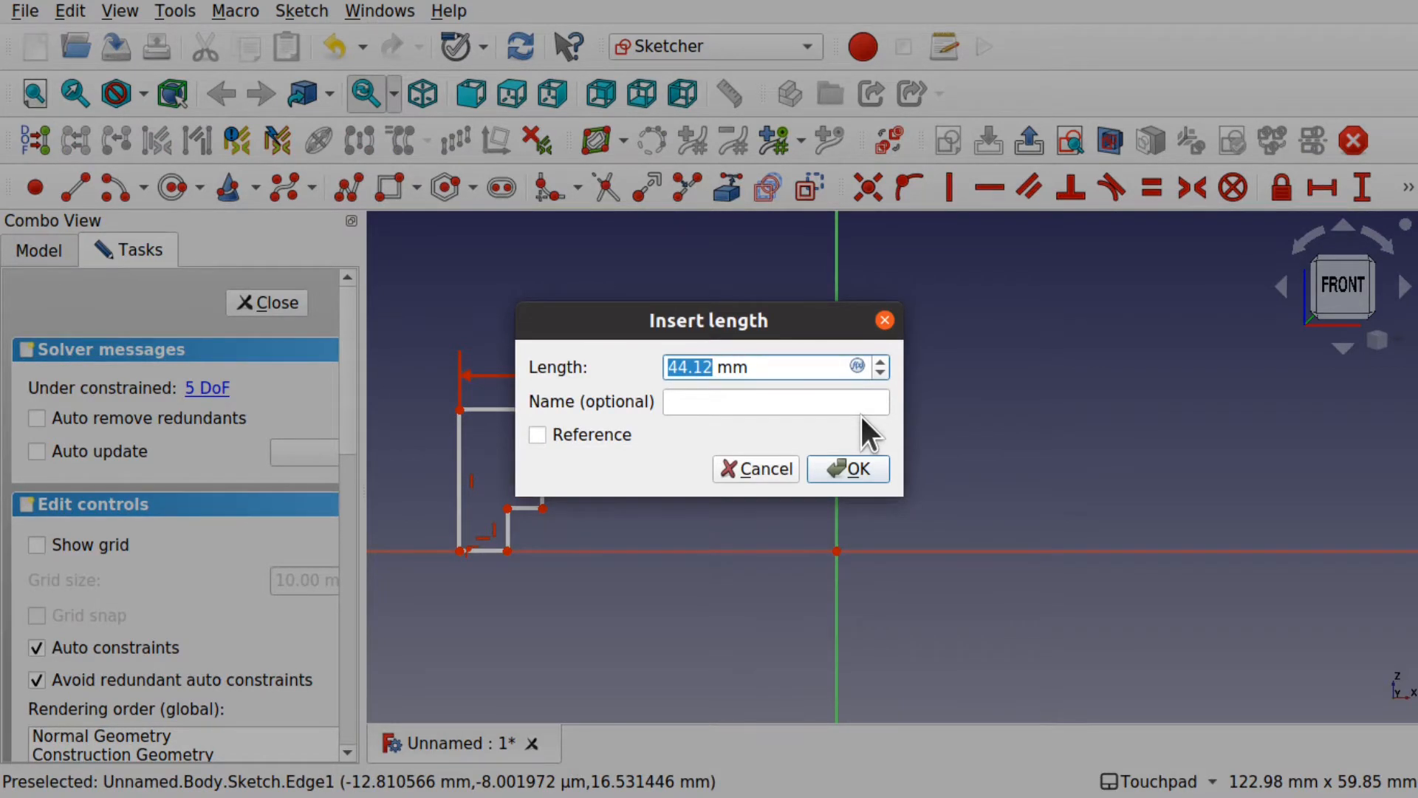
text(25)
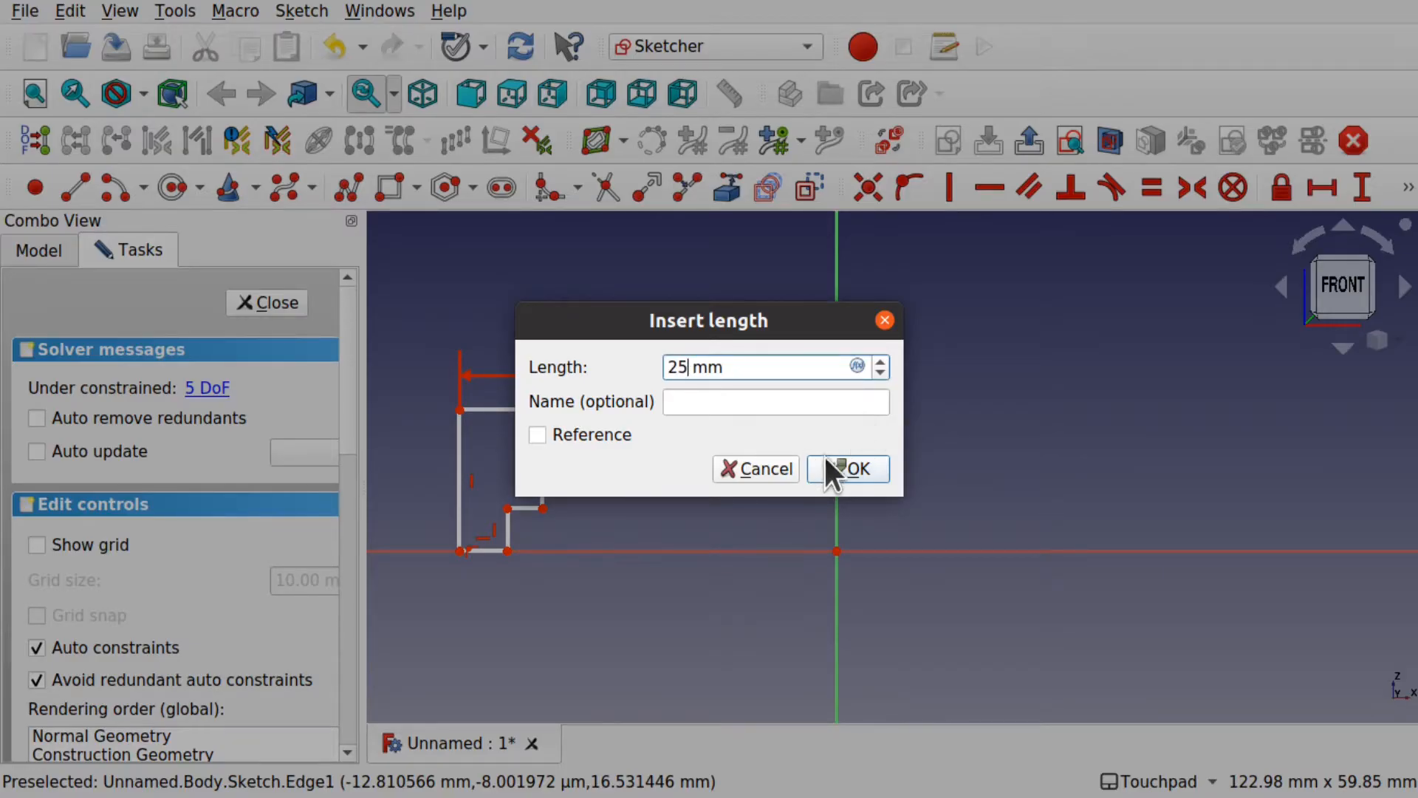
click(842, 467)
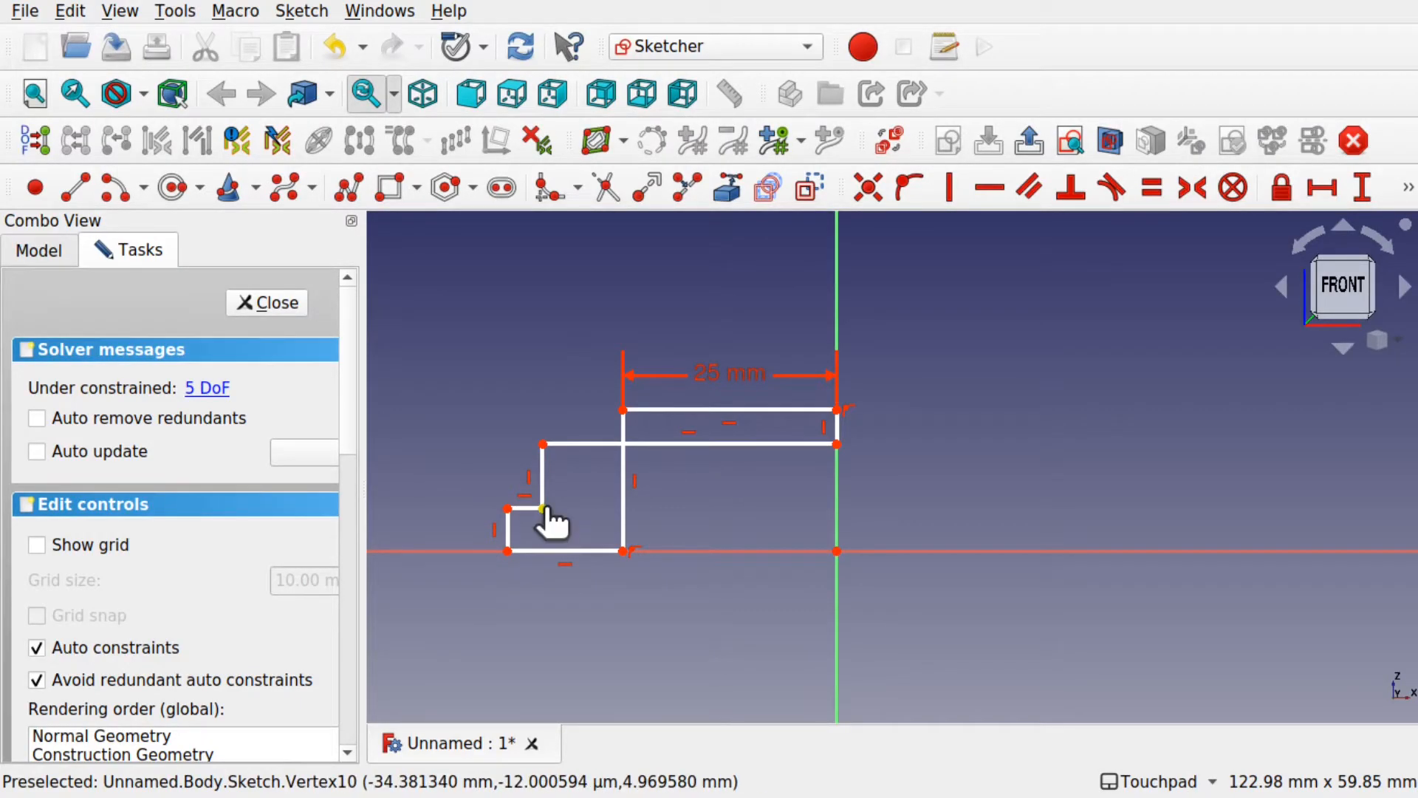
drag(554, 506, 686, 508)
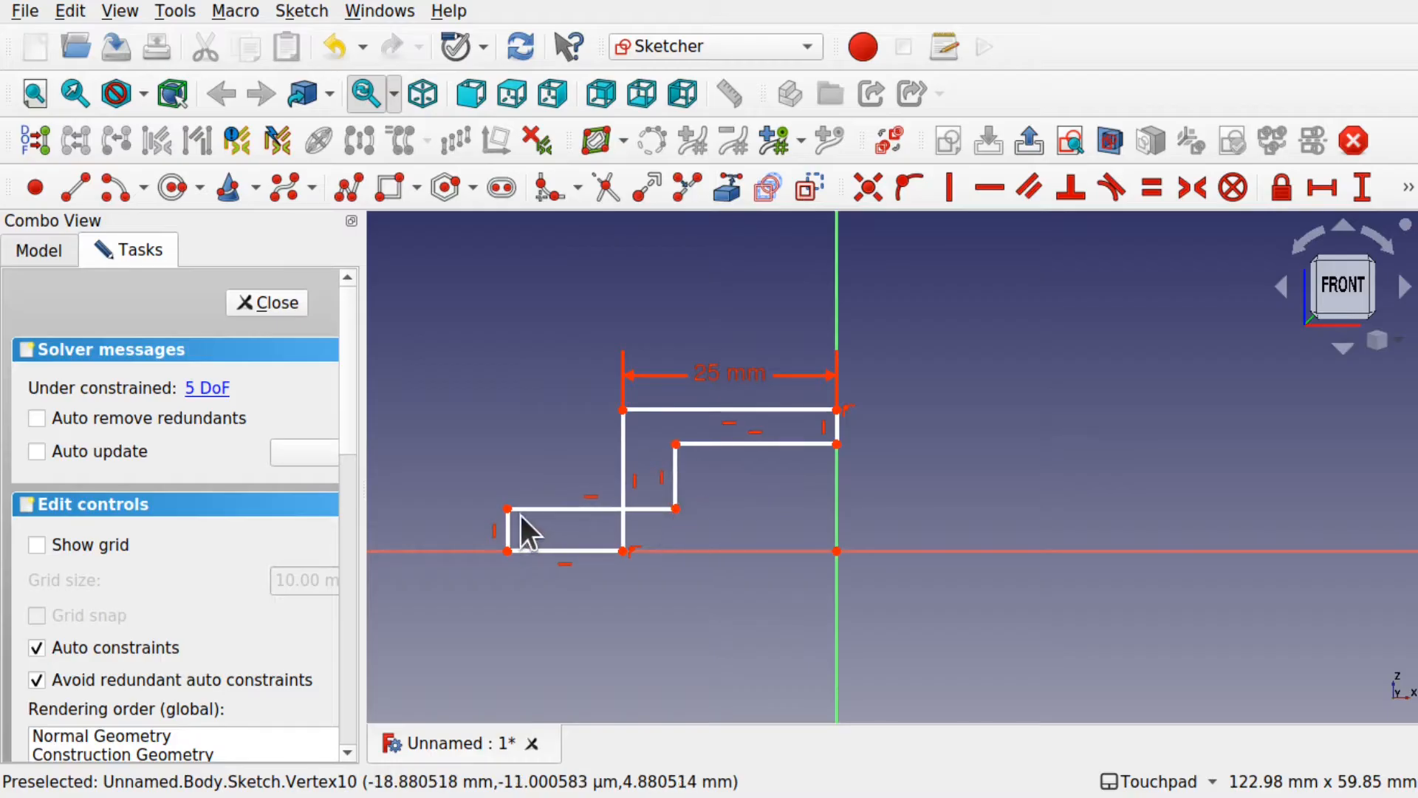
drag(517, 510, 664, 517)
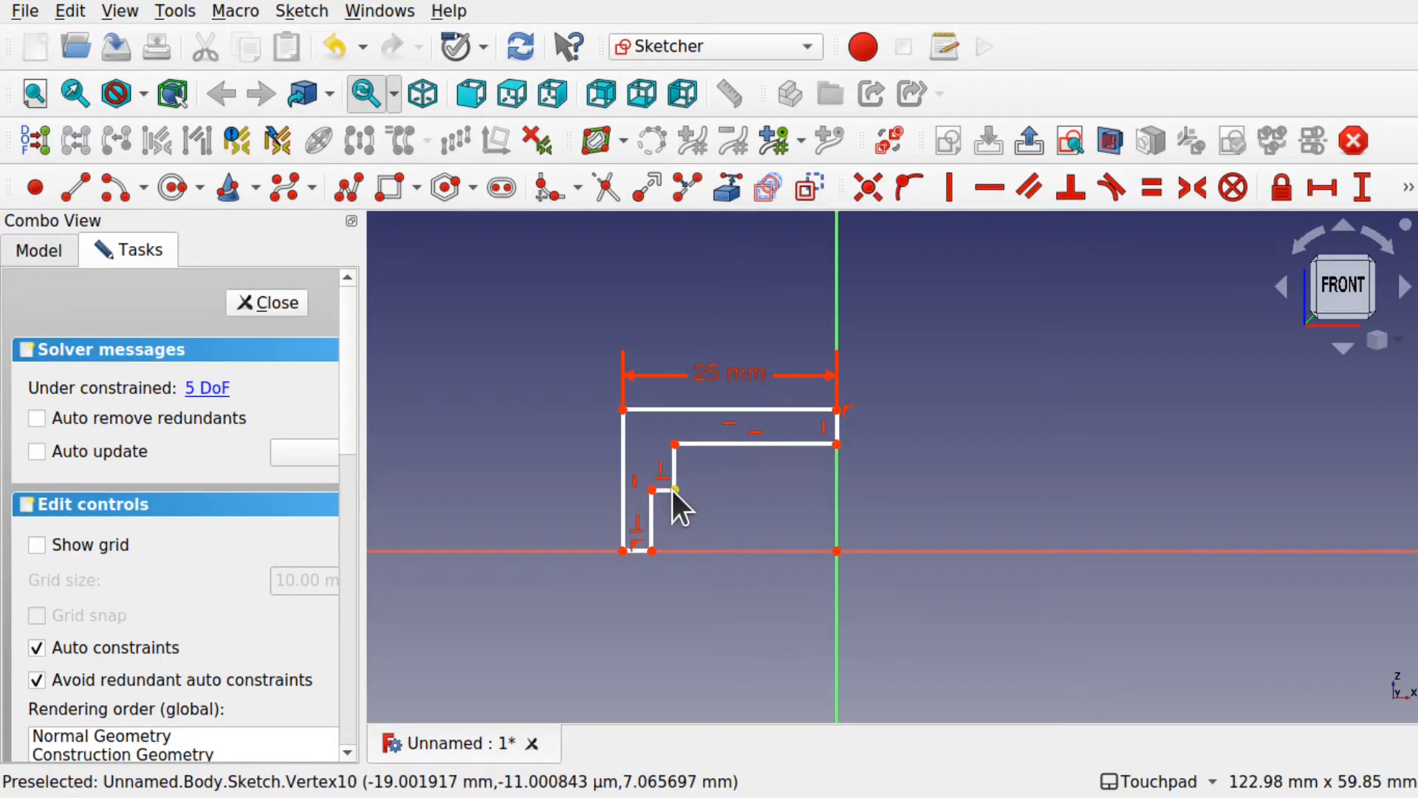
Constrain the profile's outer vertical edge to a length of 15 mm.
scroll(667, 431, up, 3)
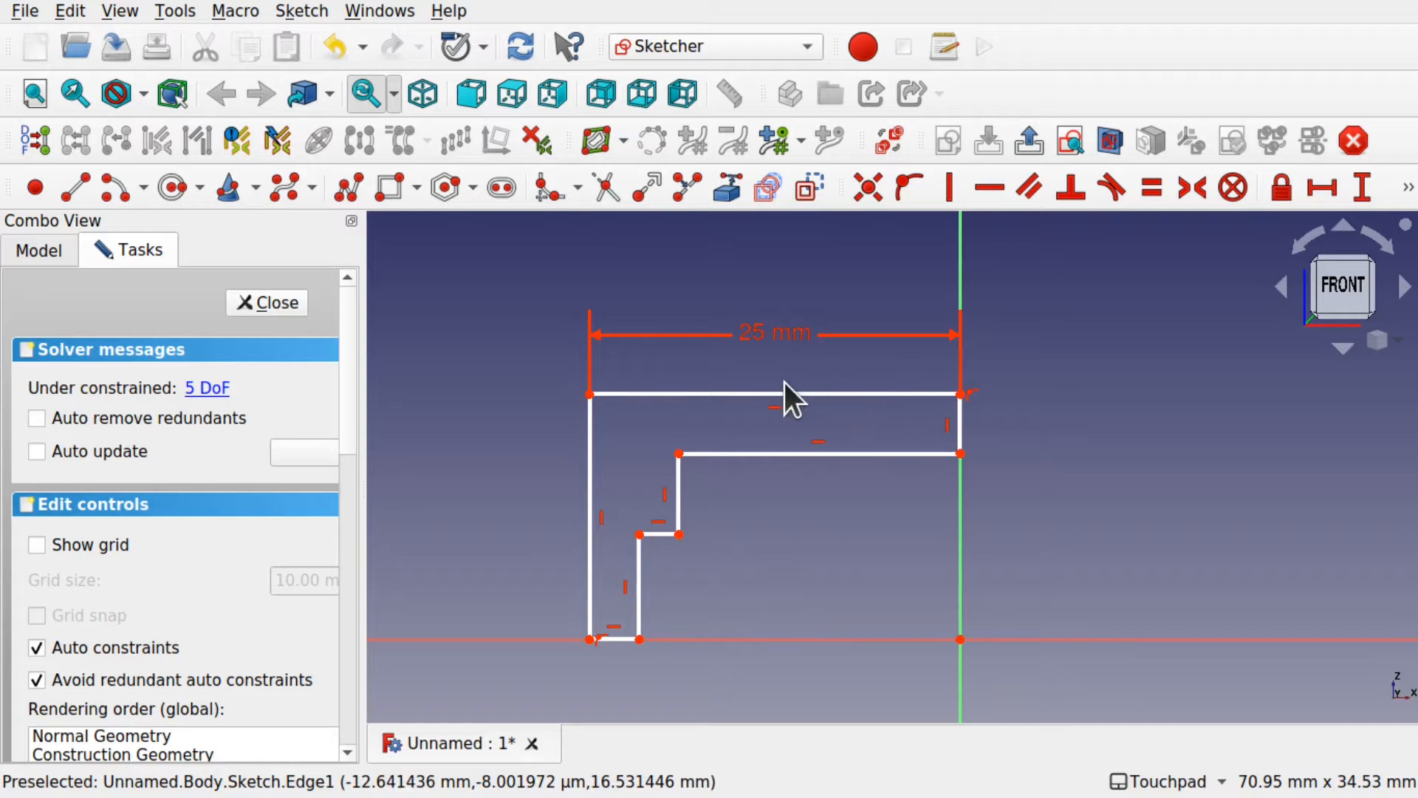
click(591, 562)
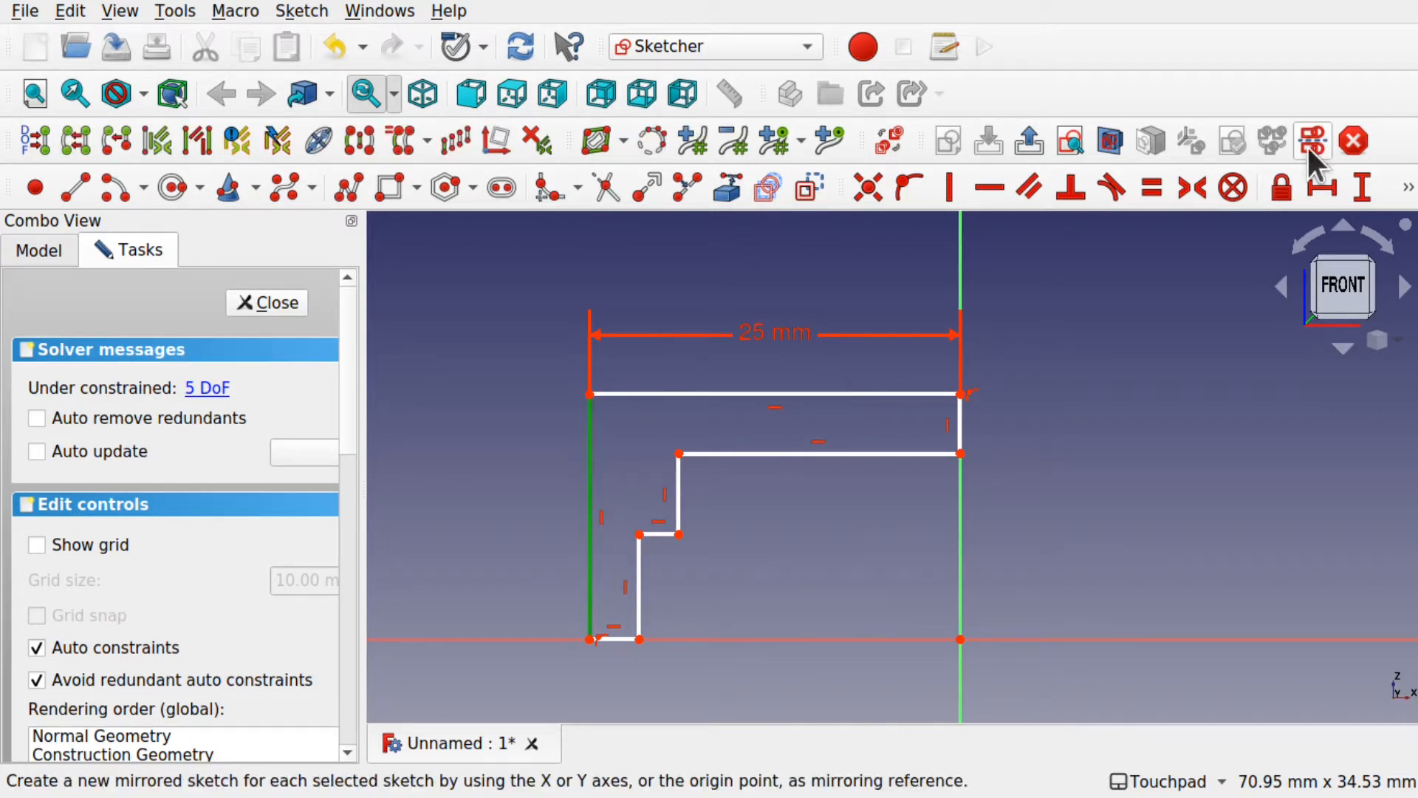
click(1360, 195)
text(15)
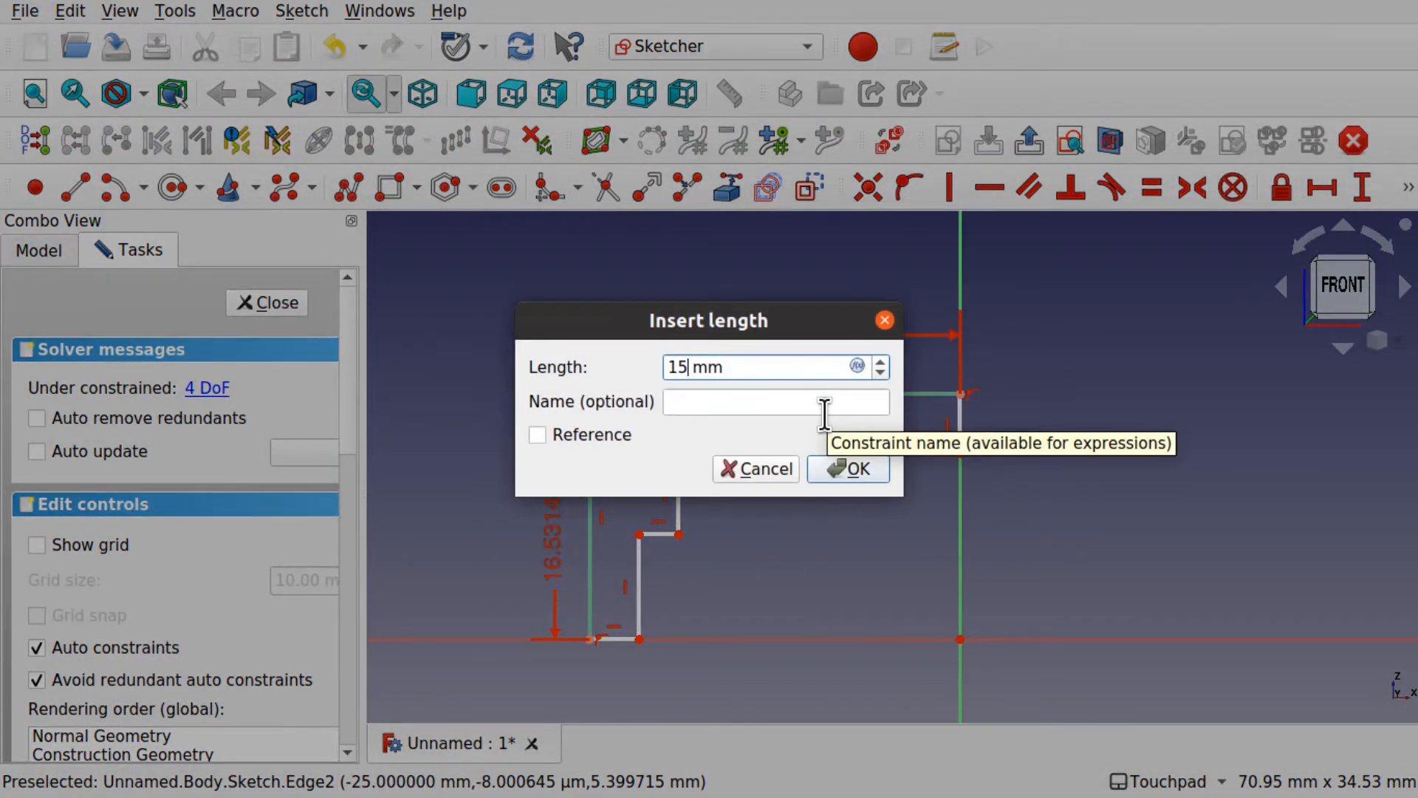
click(863, 467)
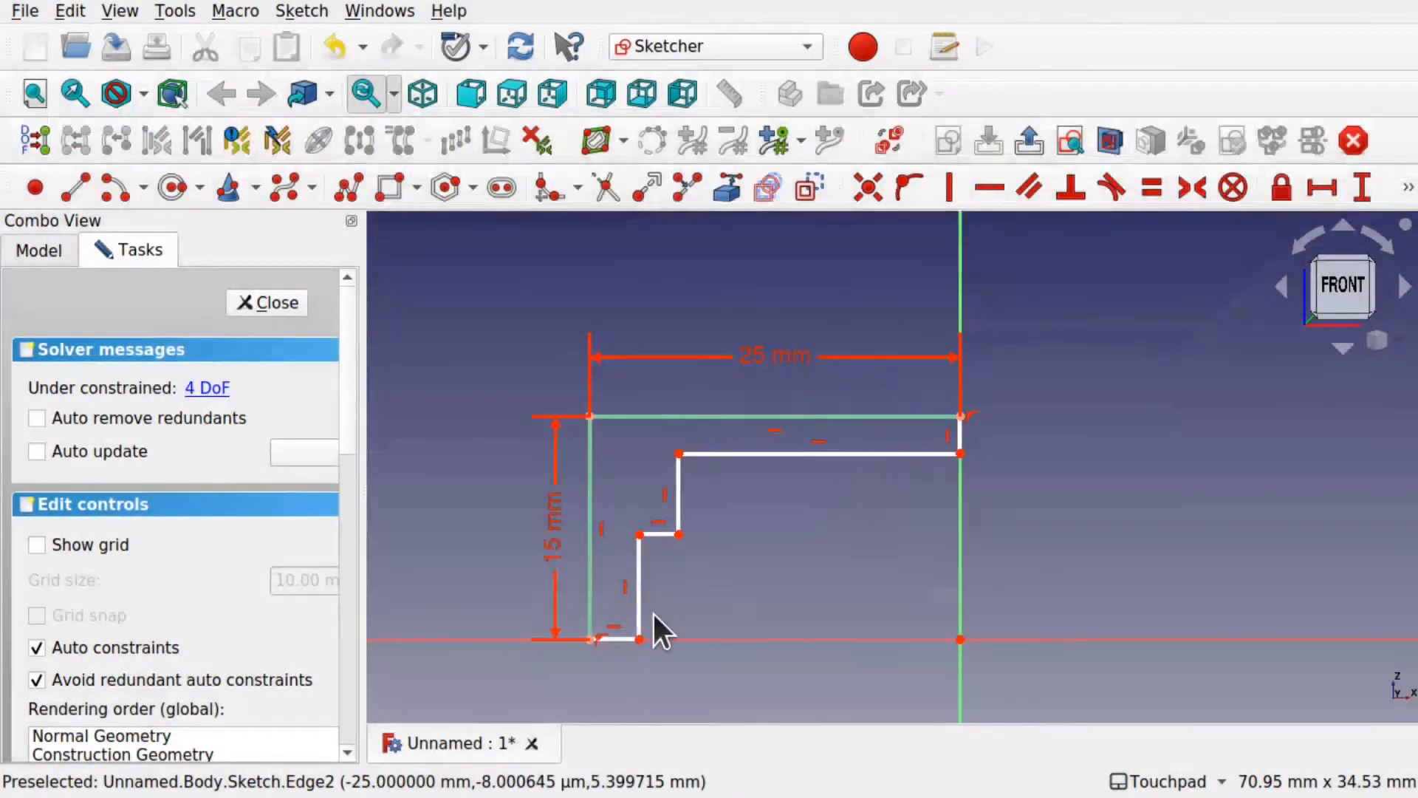
Move the inner step lower and constrain its horizontal and vertical edges and the profile's short bottom edge to equal length.
click(621, 639)
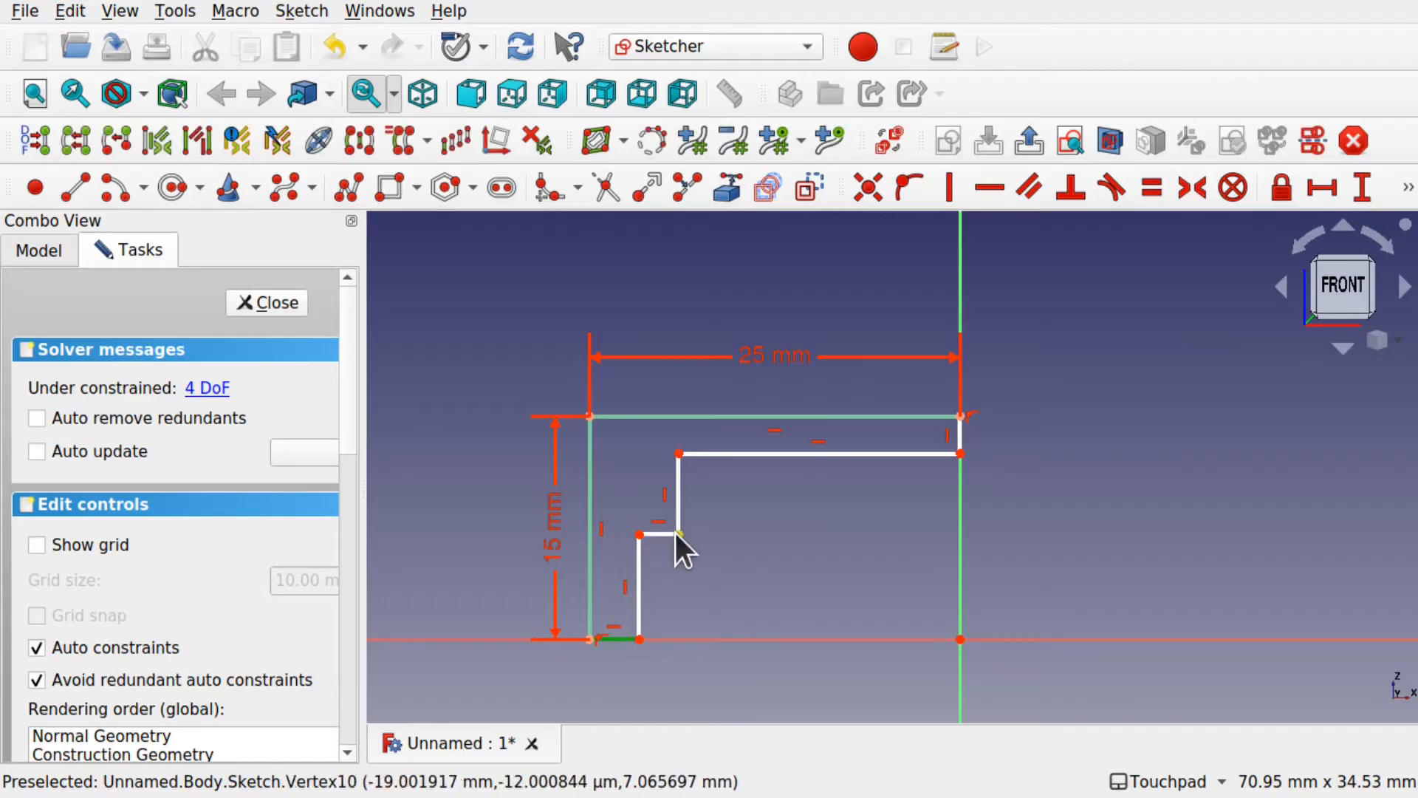
click(1151, 189)
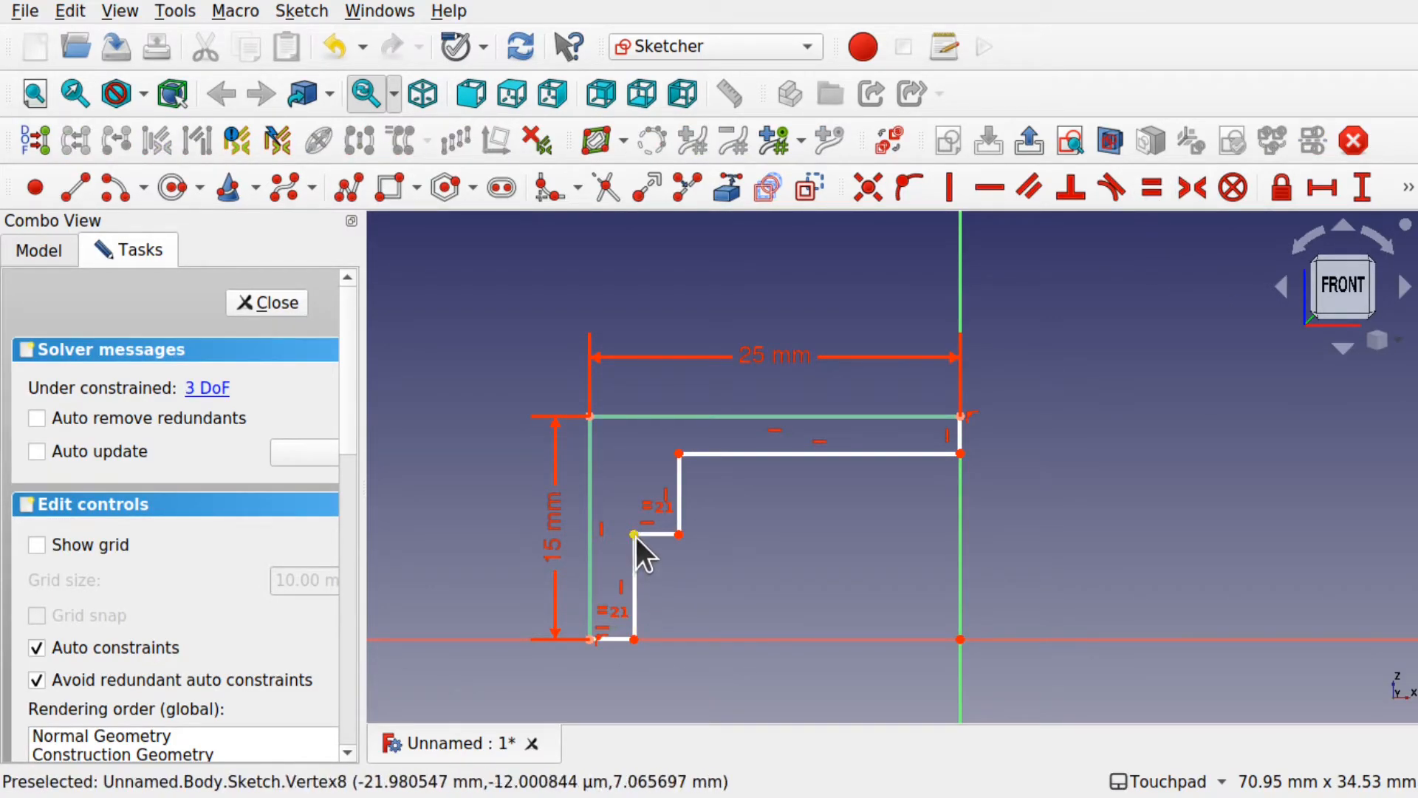
mouse_move(683, 537)
mouse_down()
mouse_move(694, 575)
mouse_move(675, 594)
mouse_up()
click(633, 619)
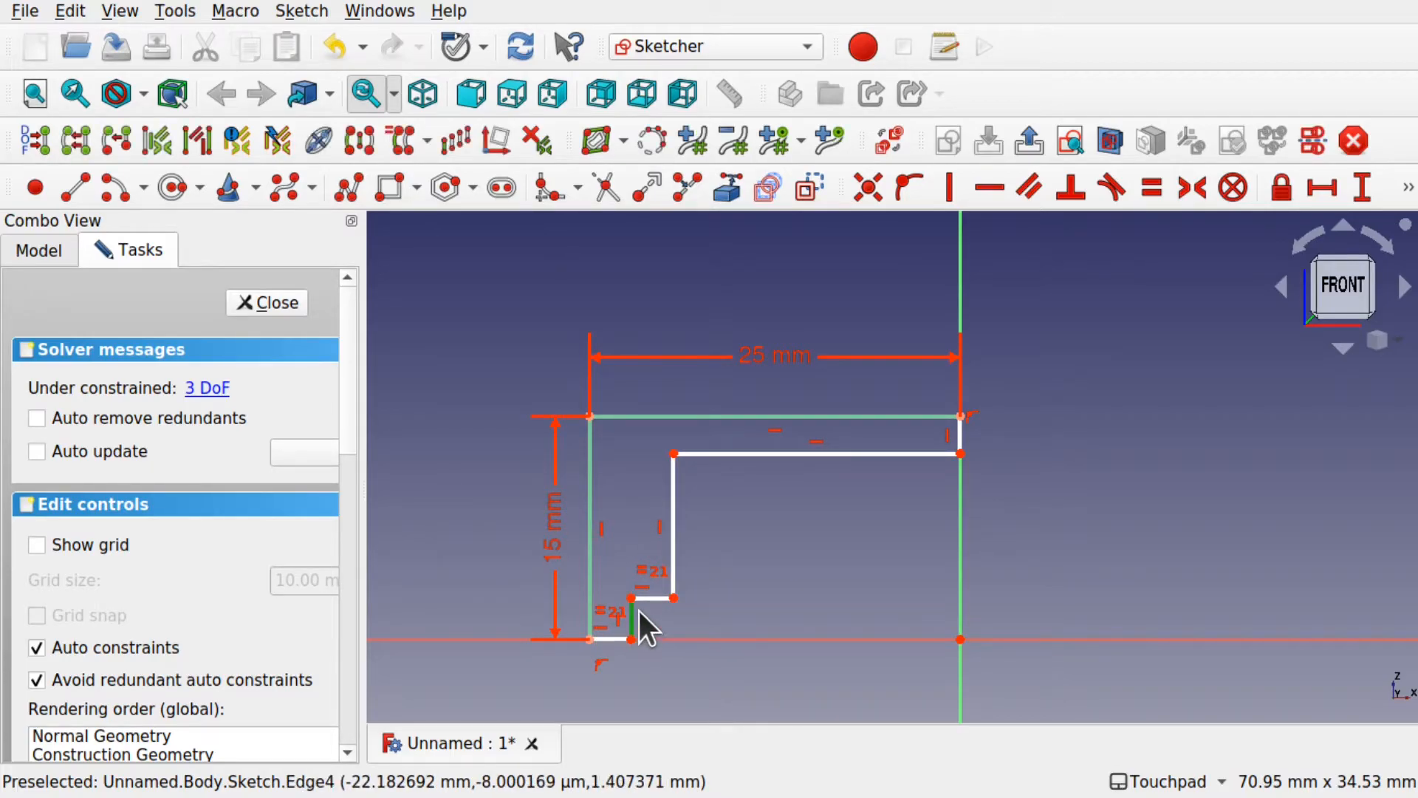
click(644, 601)
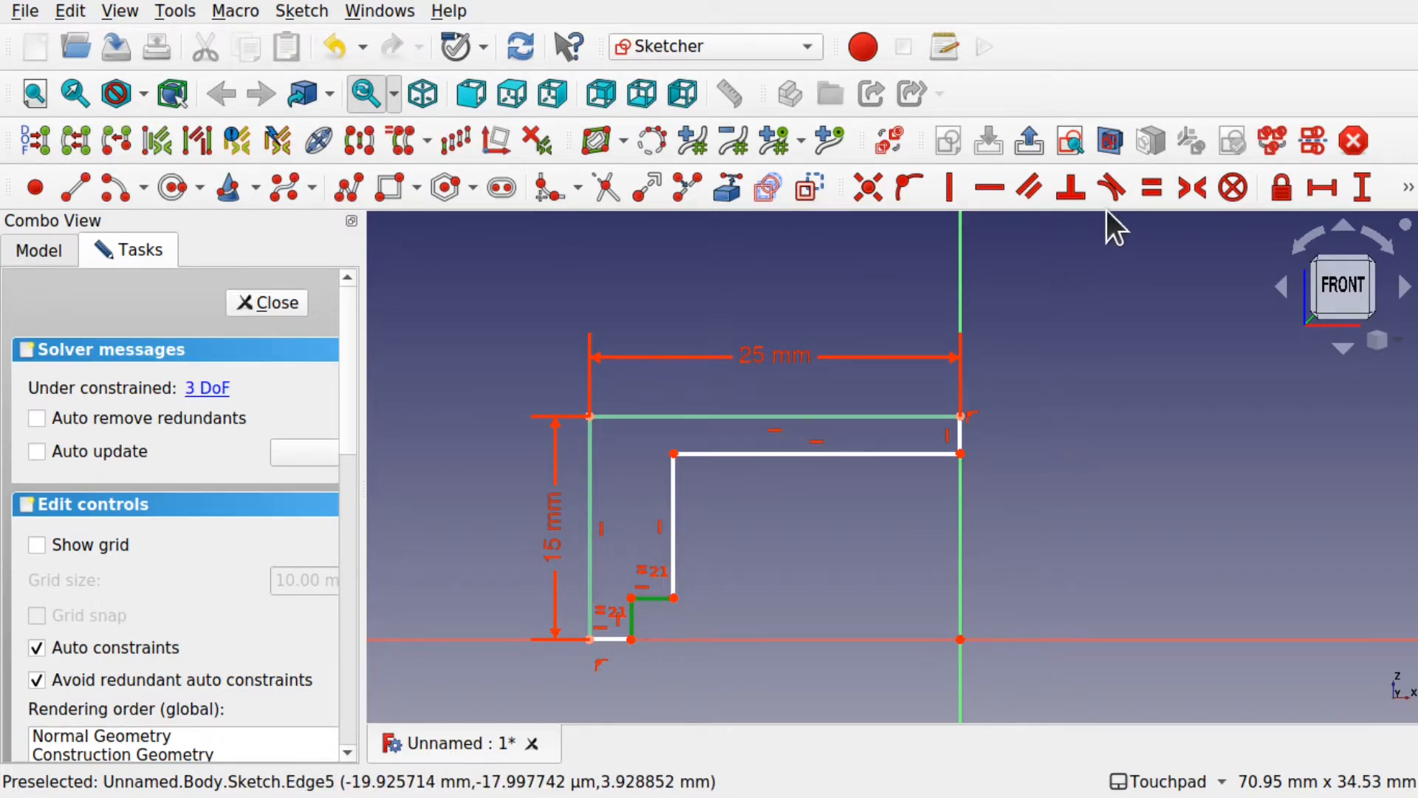
click(1151, 187)
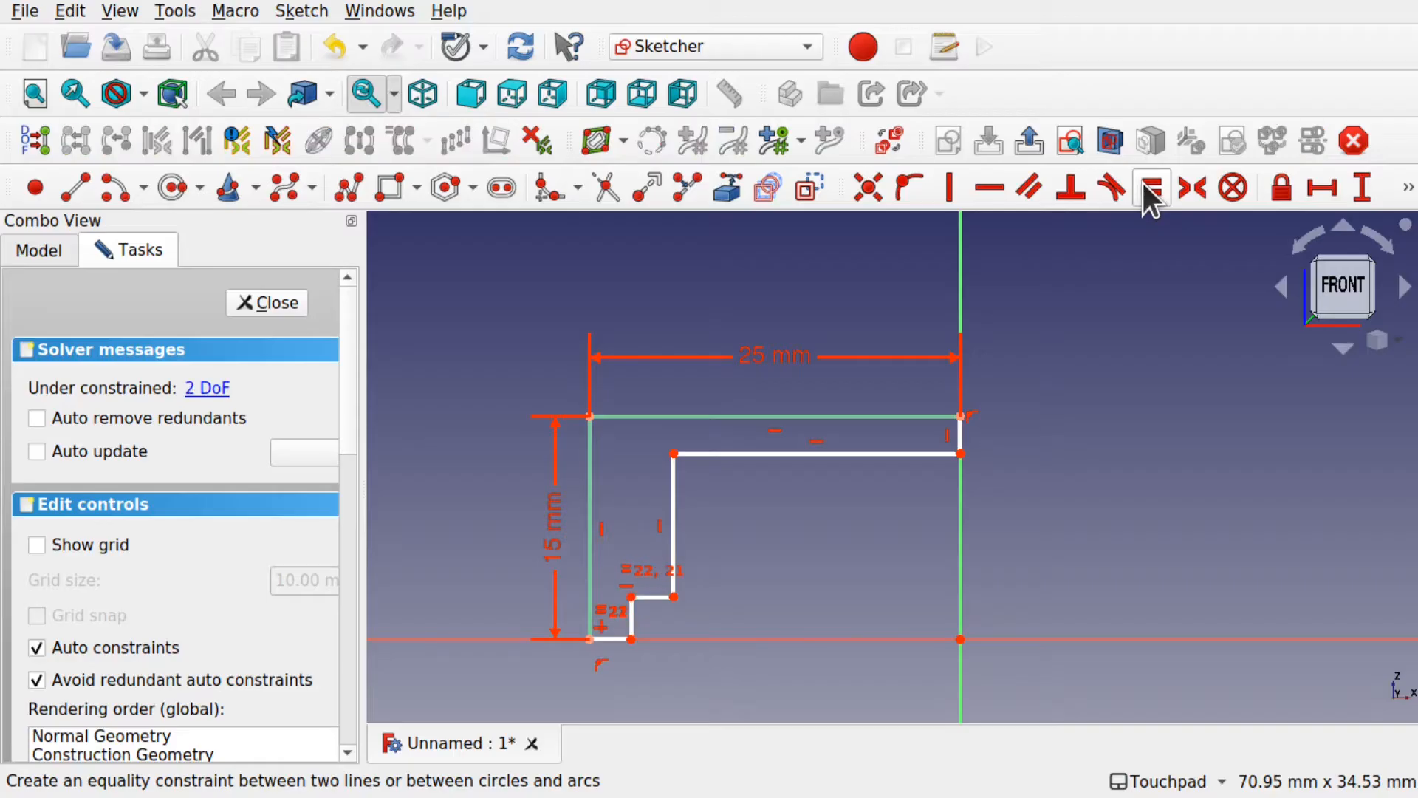
Constrain the profile's short bottom edge to a horizontal length of 3 mm and place the dimension below the profile.
click(610, 639)
click(1321, 188)
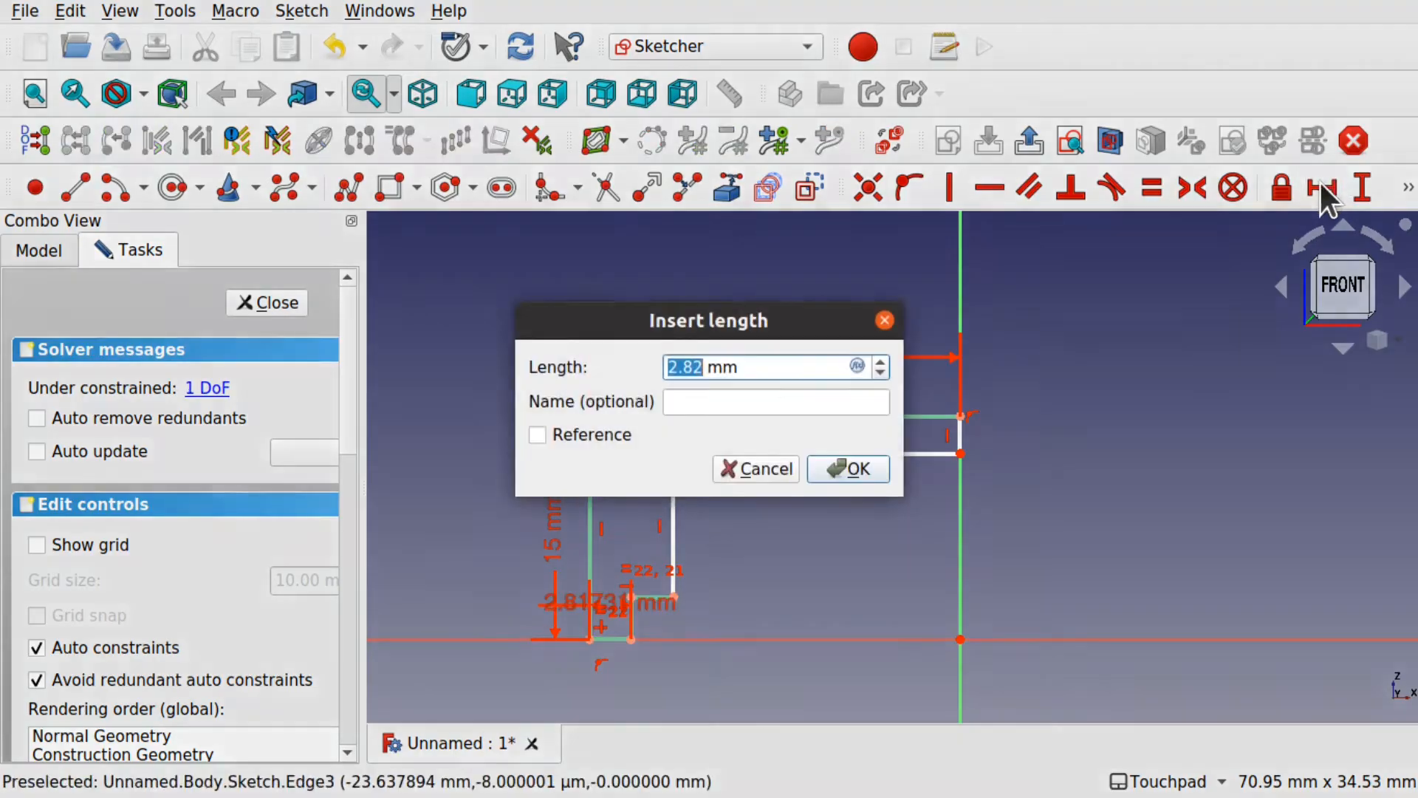
text(3)
key(Return)
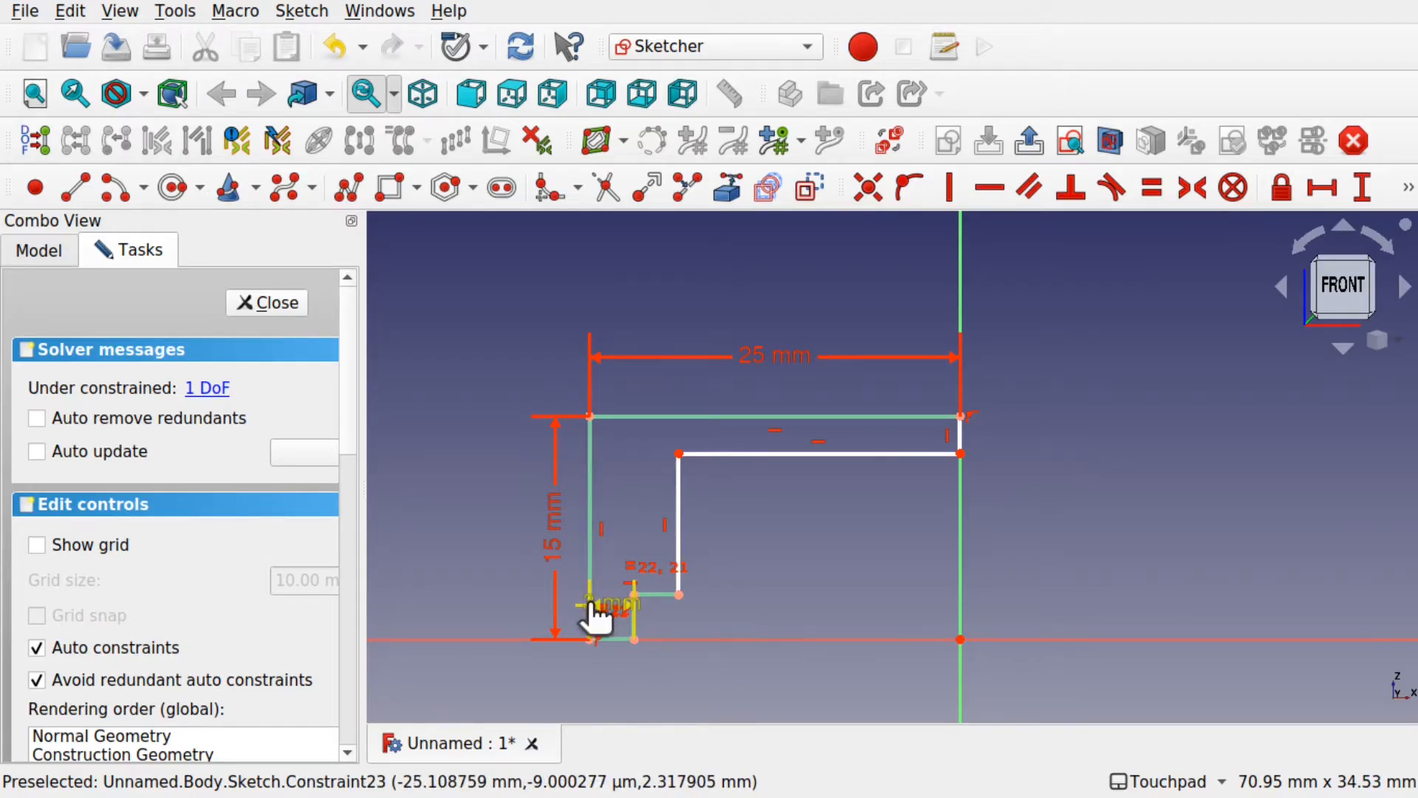
drag(596, 601, 629, 681)
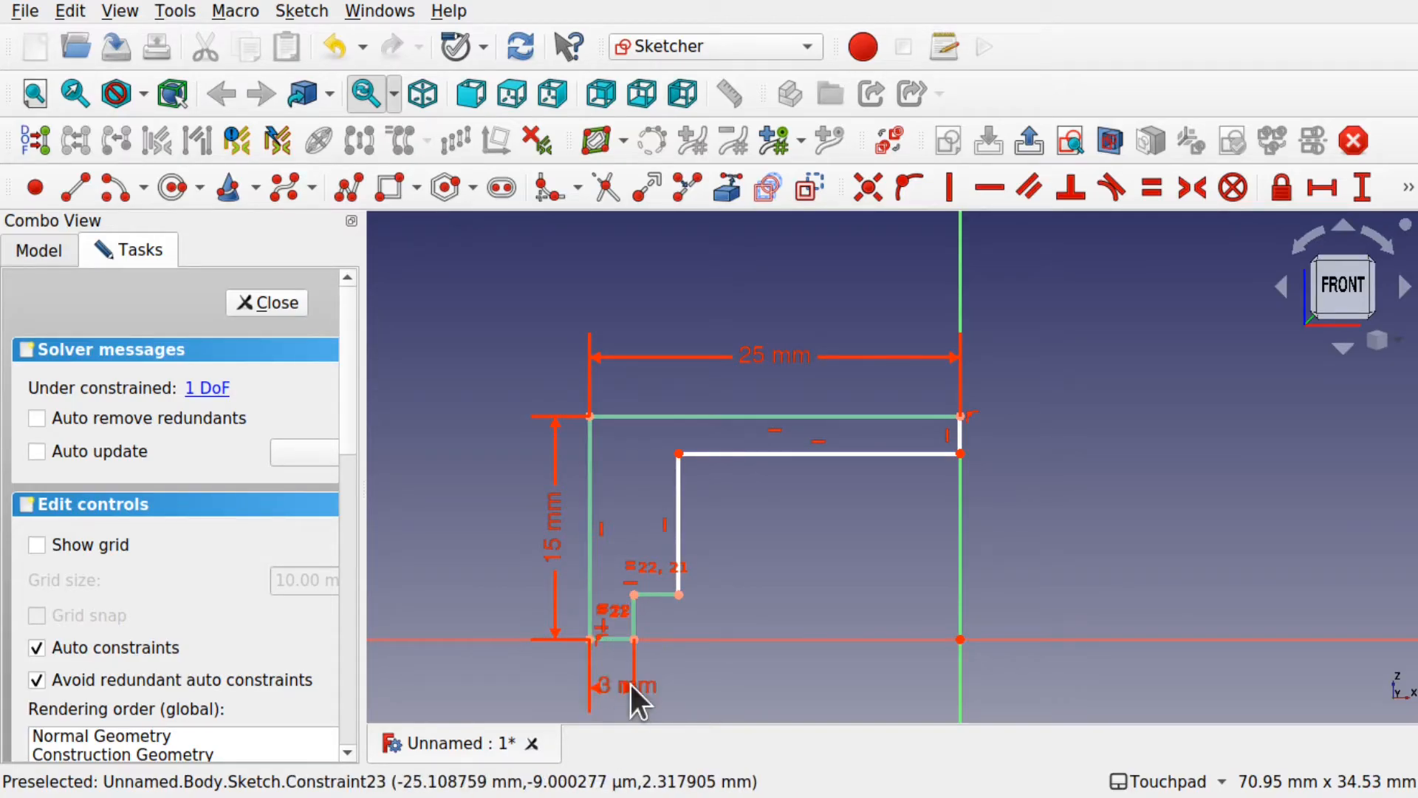
Constrain the short edge on the vertical axis to a length of 2 mm and close the sketch.
click(678, 529)
click(1043, 434)
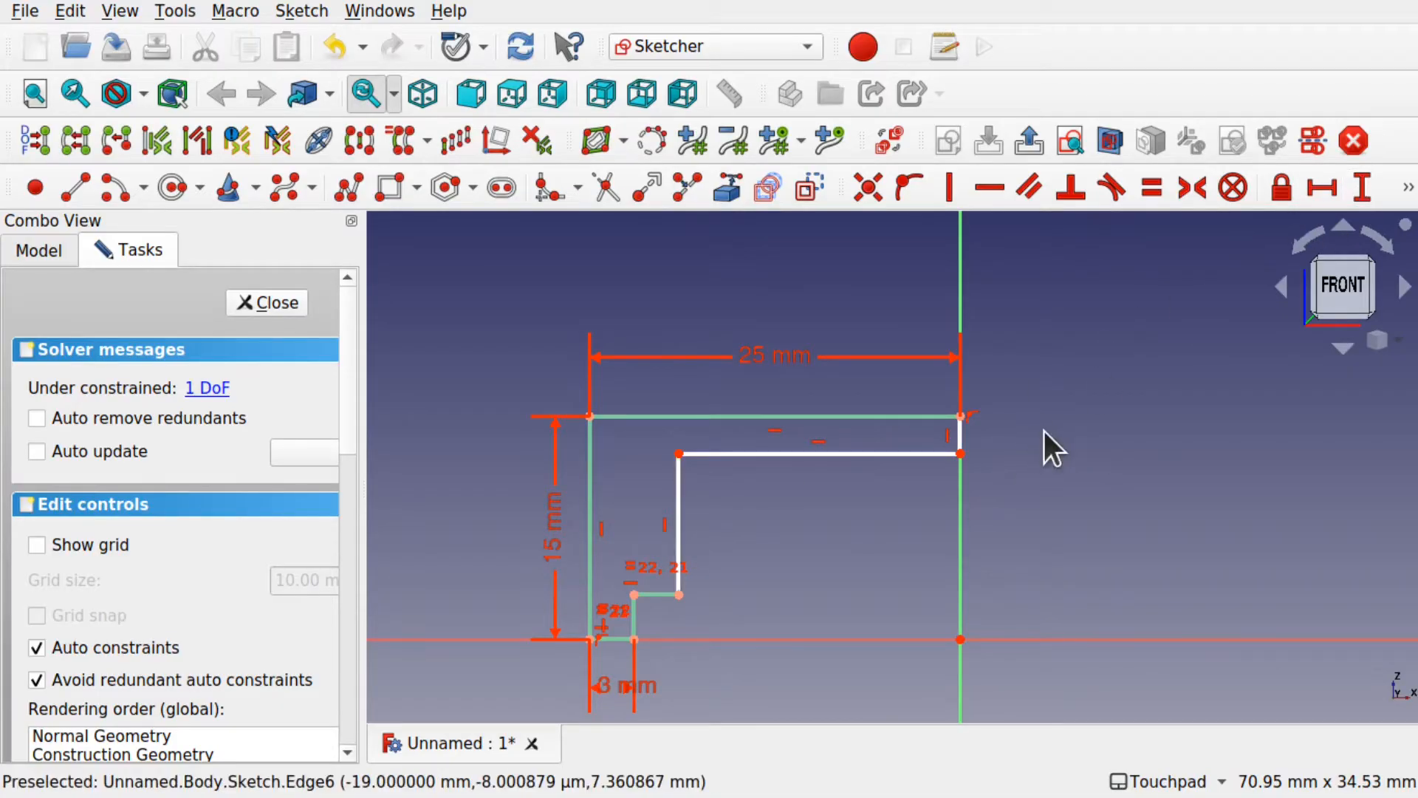
click(961, 438)
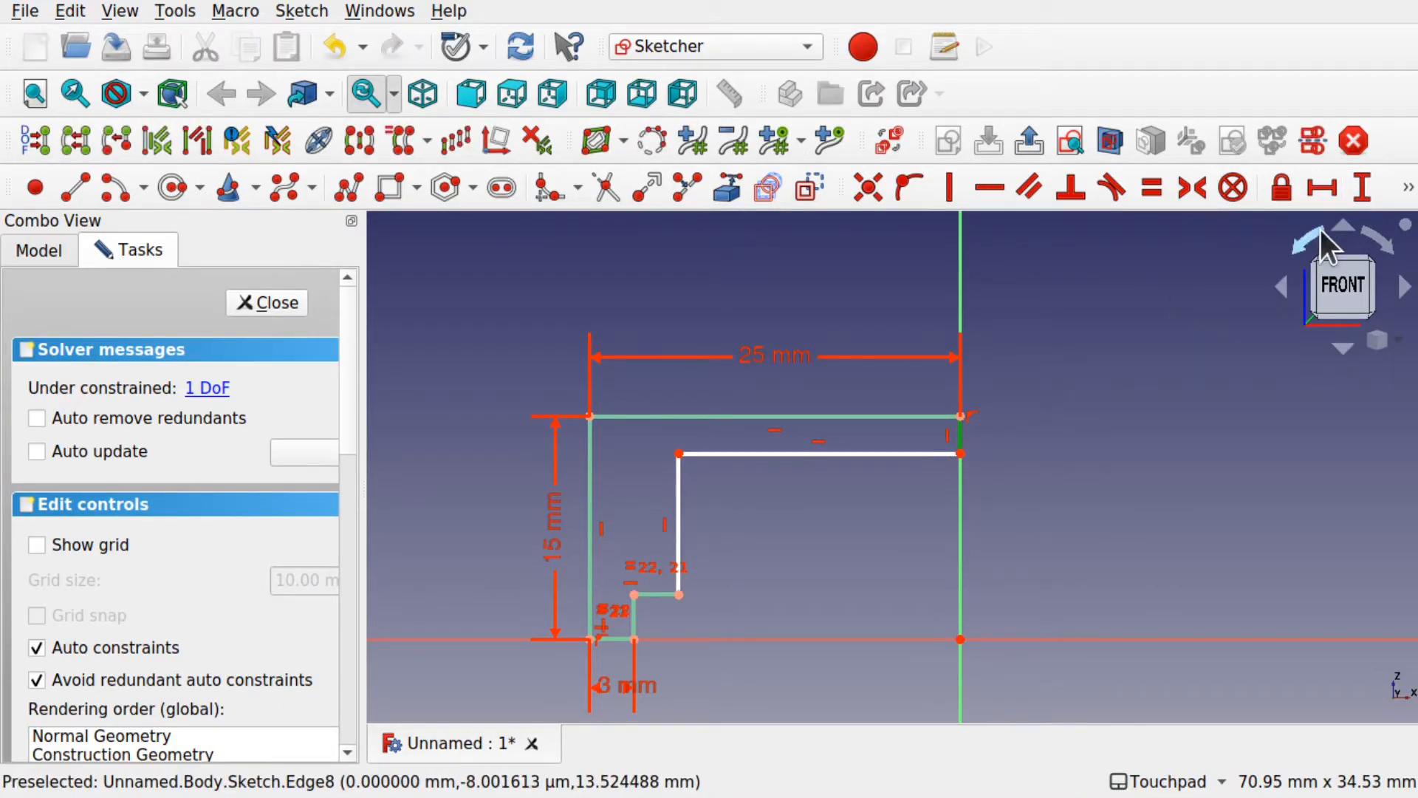
click(1364, 185)
text(2)
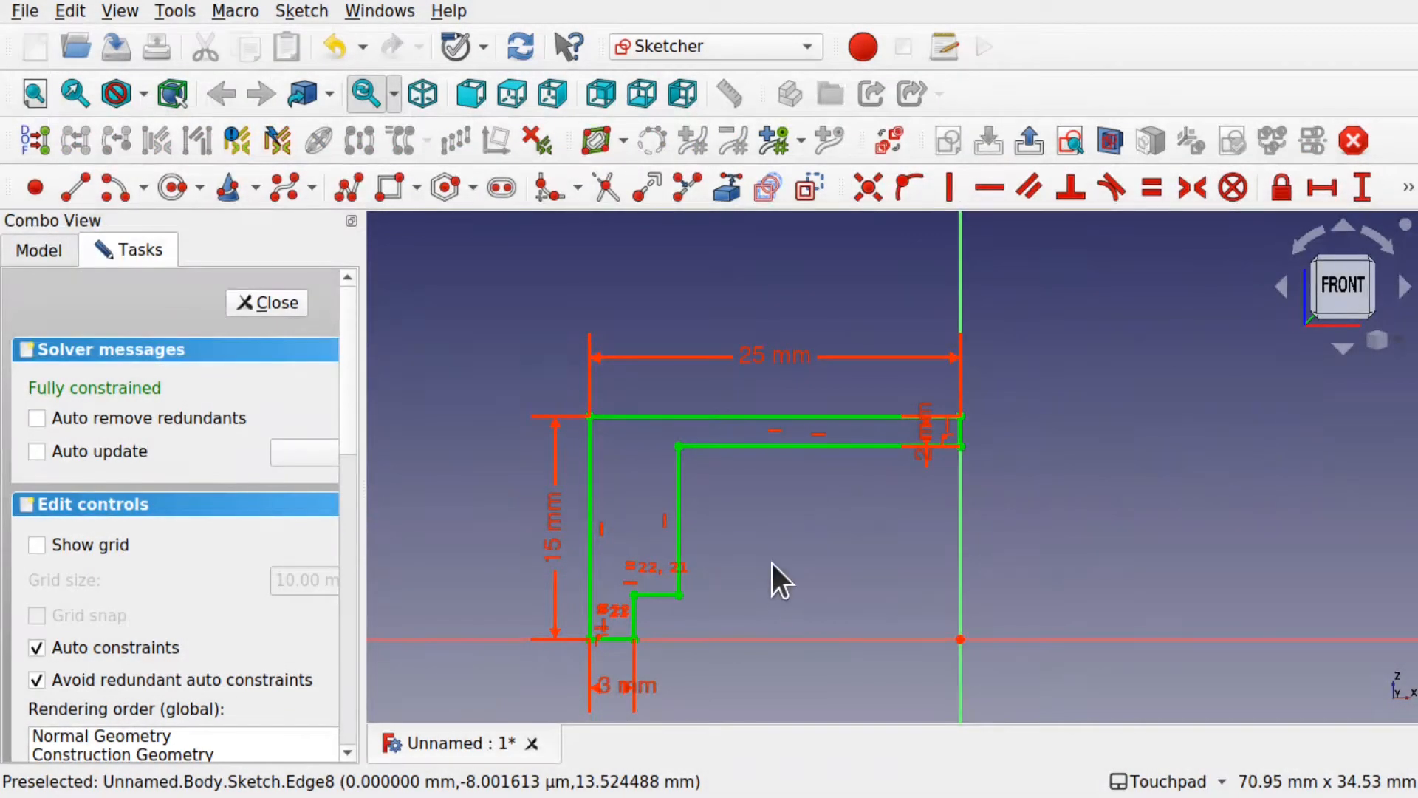
click(274, 304)
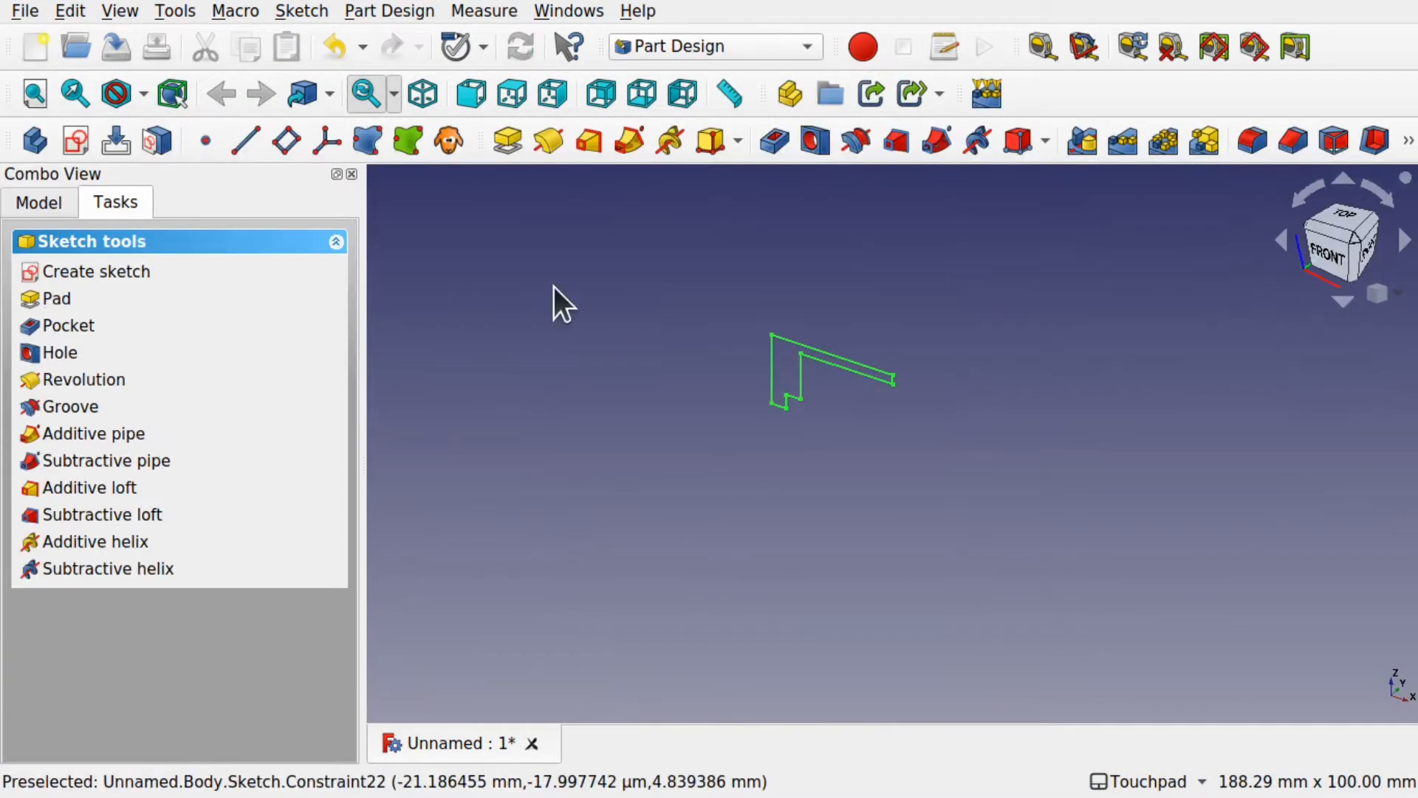
Revolve the stepped profile 360° around the vertical sketch axis.
click(378, 9)
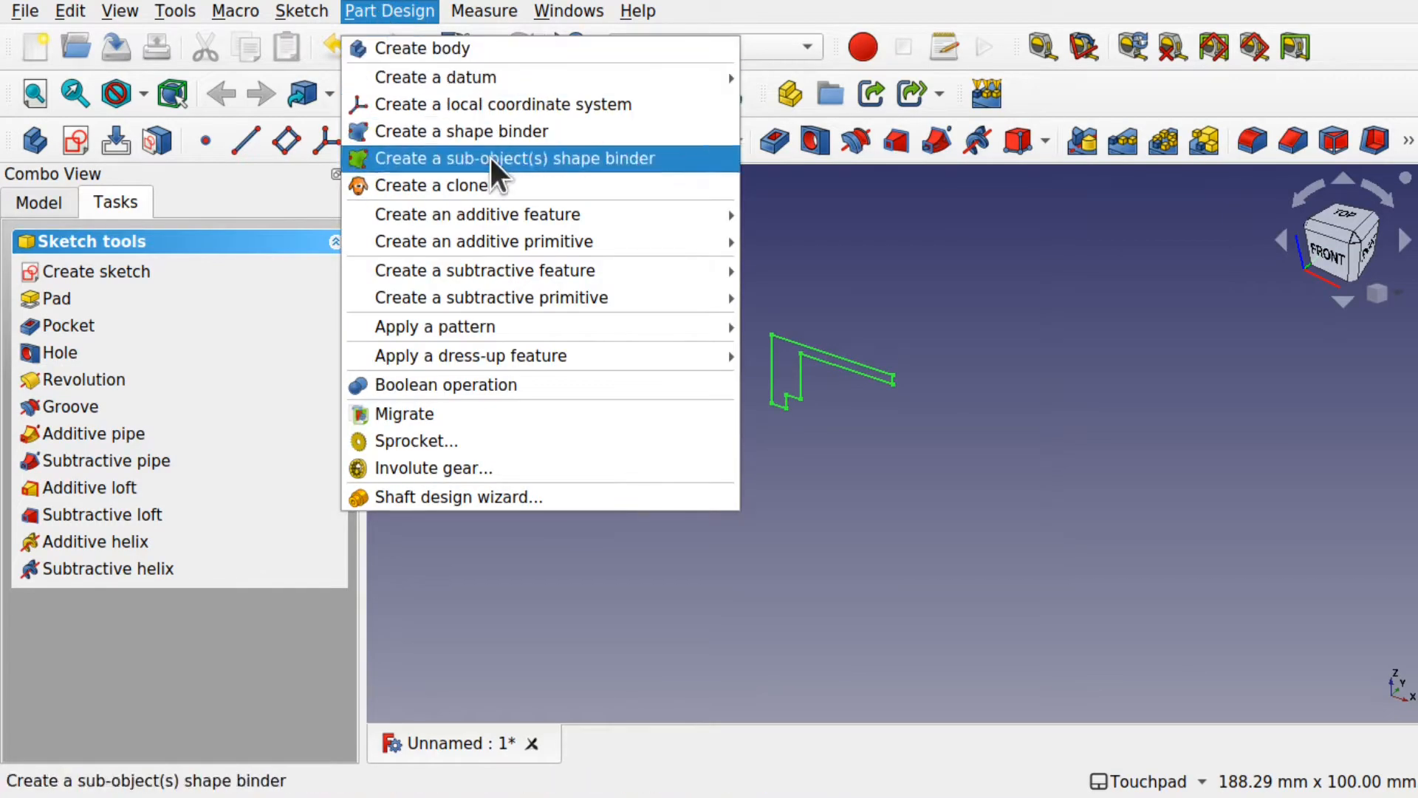
mouse_move(532, 220)
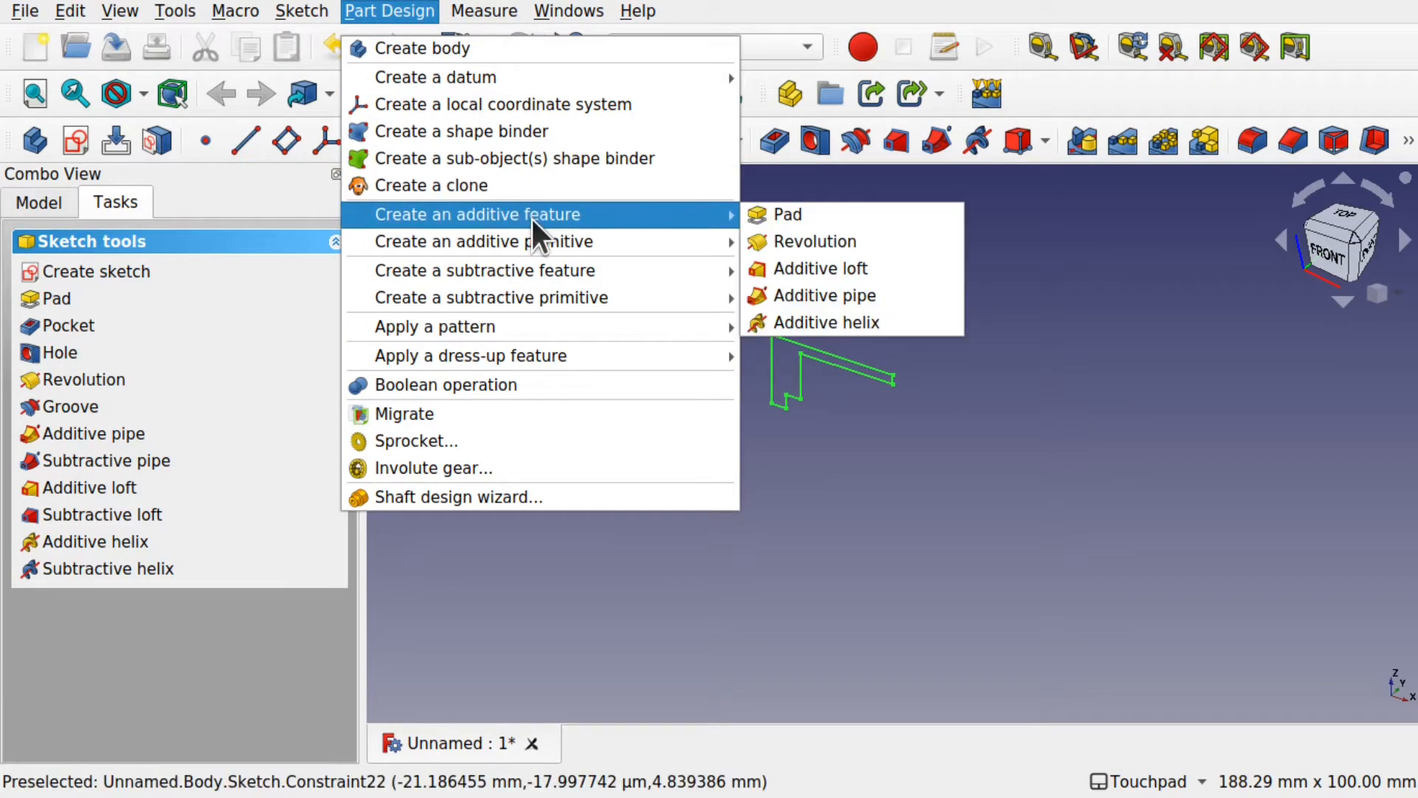
click(814, 232)
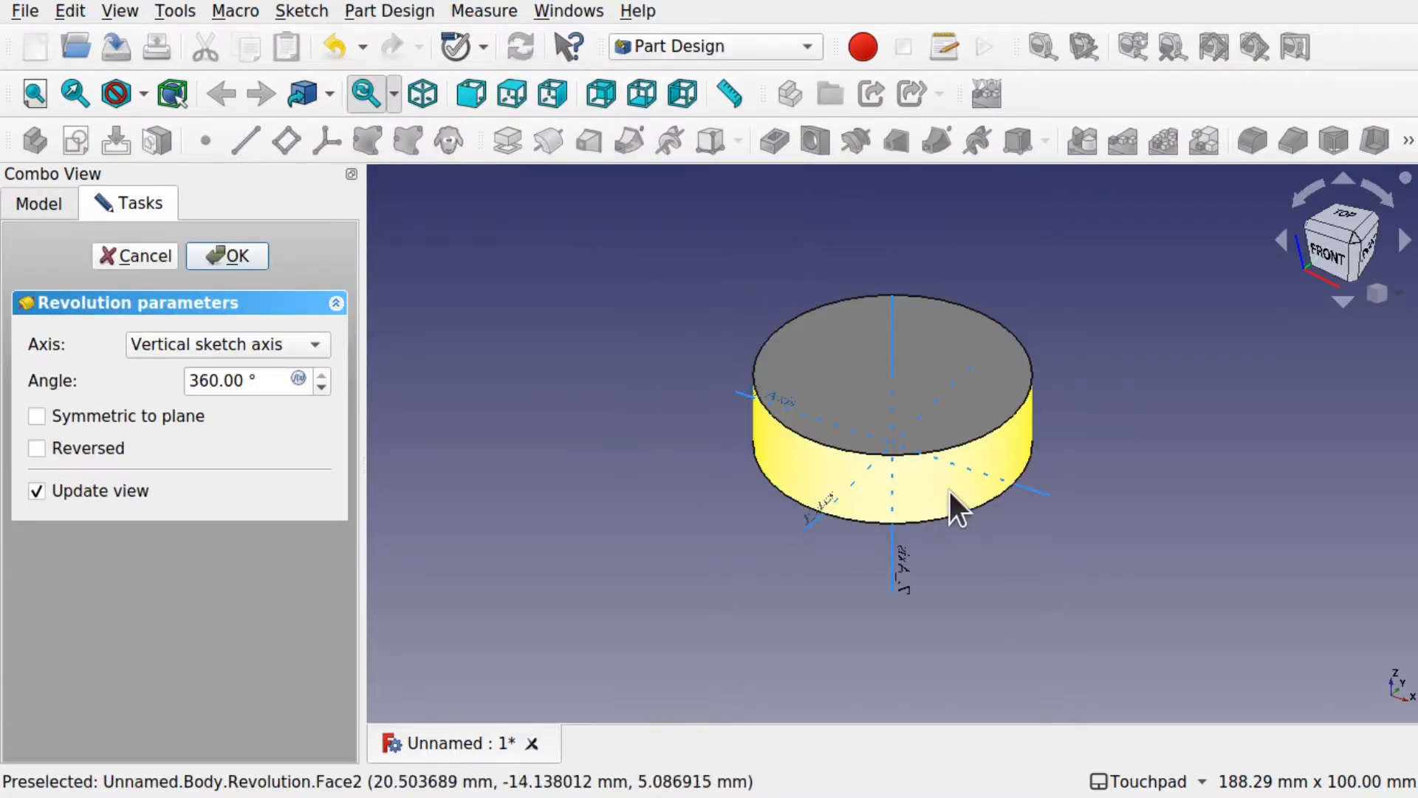
alt+drag(892, 486, 829, 326)
alt+drag(871, 424, 782, 414)
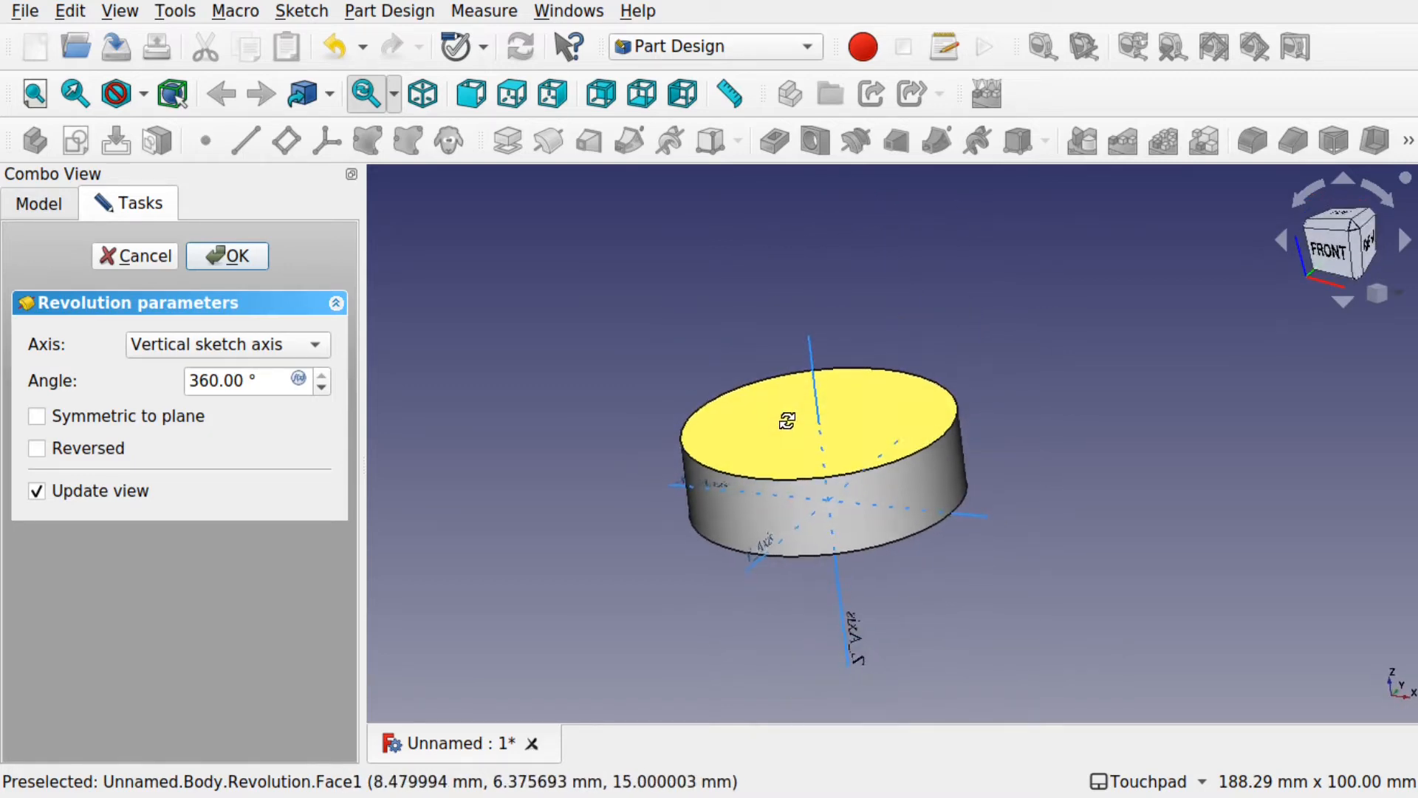
click(232, 254)
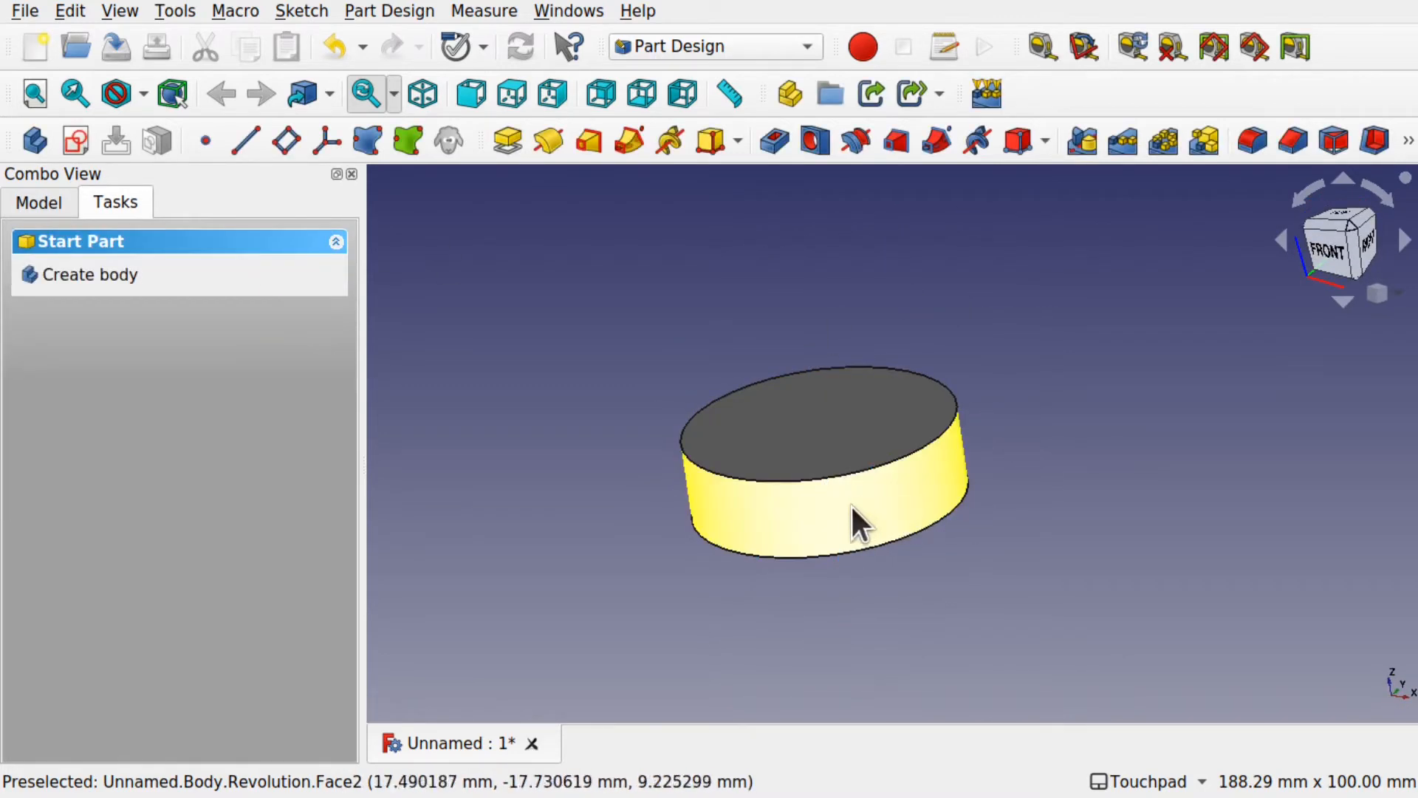
Show the revolved part from the front and create a second body in the document.
mouse_move(851, 504)
alt+mouse_down()
mouse_move(943, 322)
mouse_move(837, 510)
mouse_move(848, 490)
alt+mouse_up()
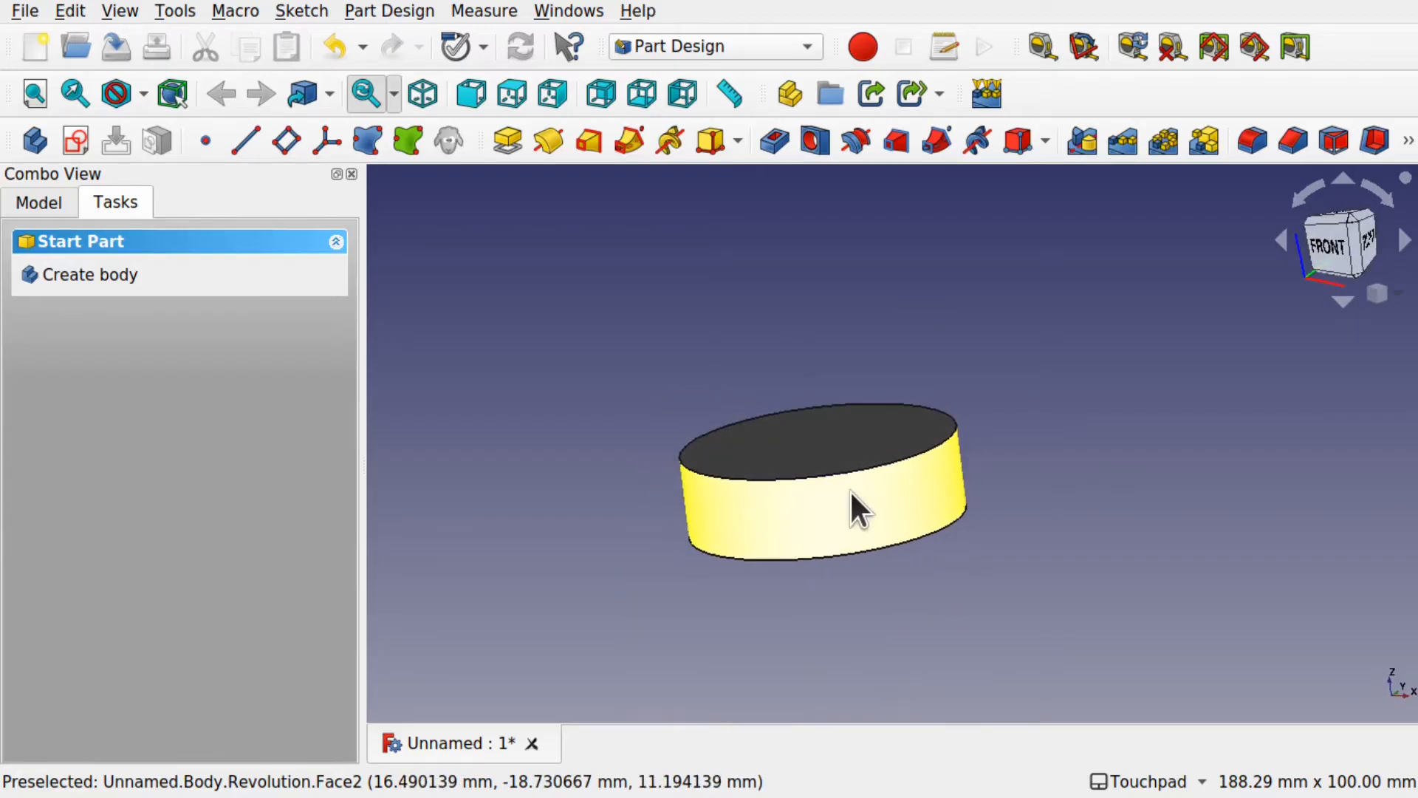
click(1322, 245)
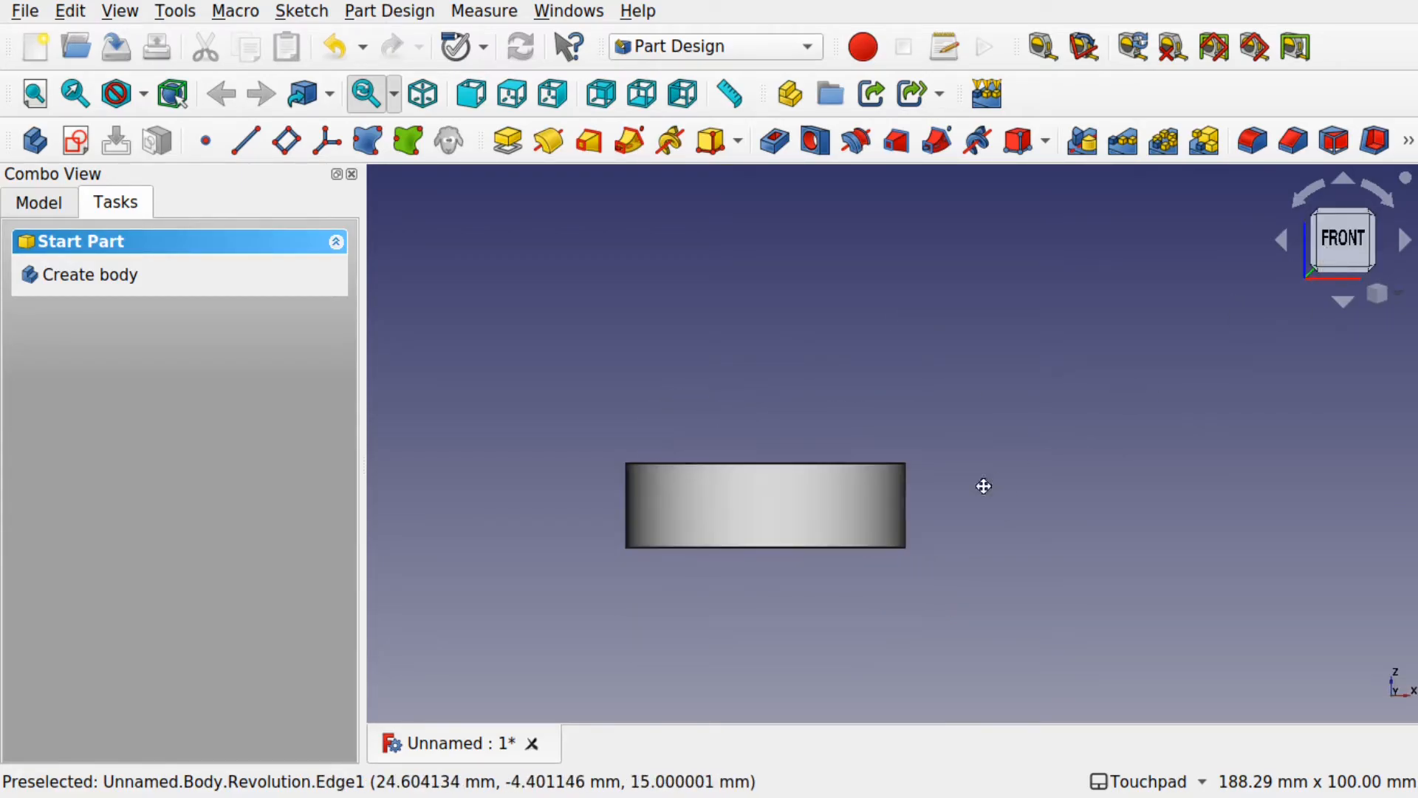
shift+drag(981, 484, 1060, 383)
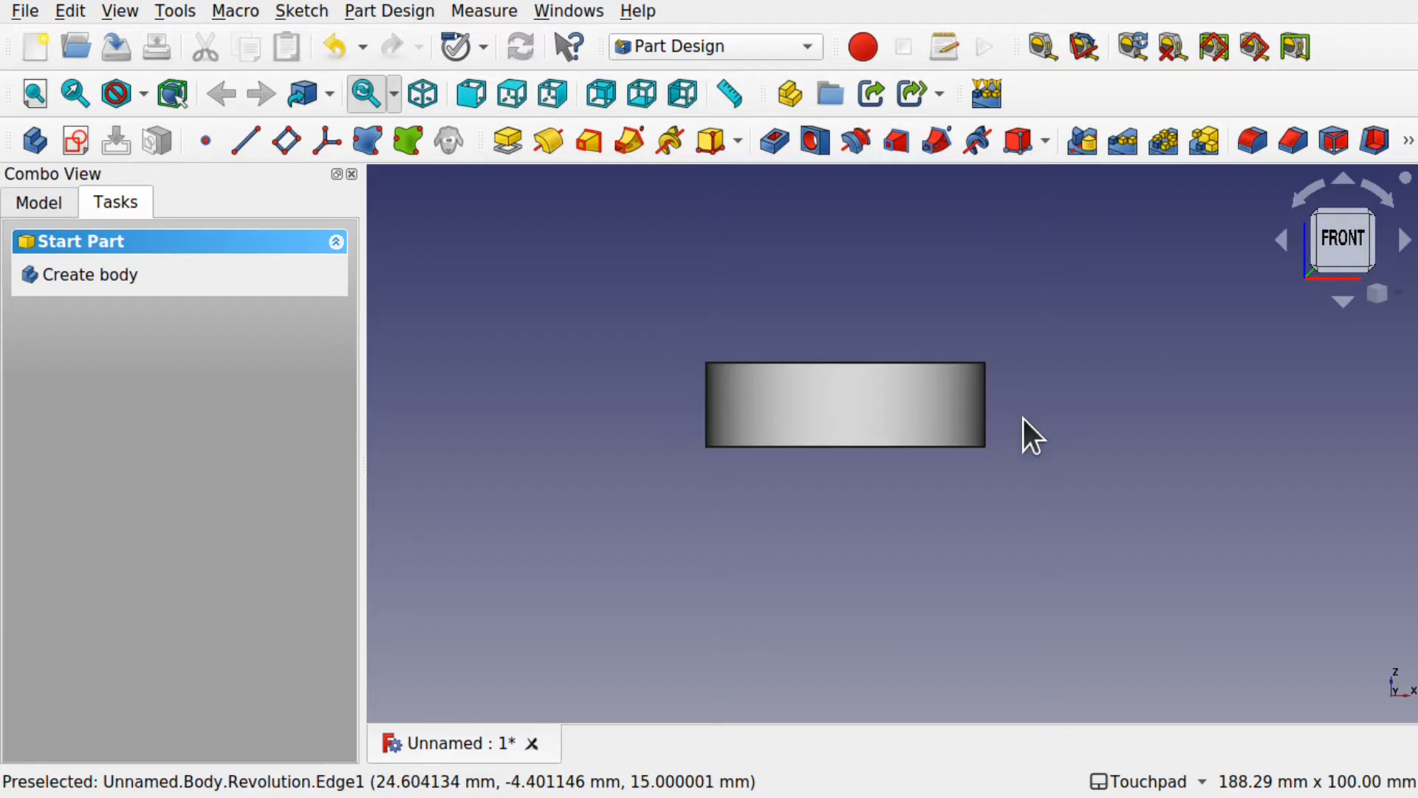
click(29, 201)
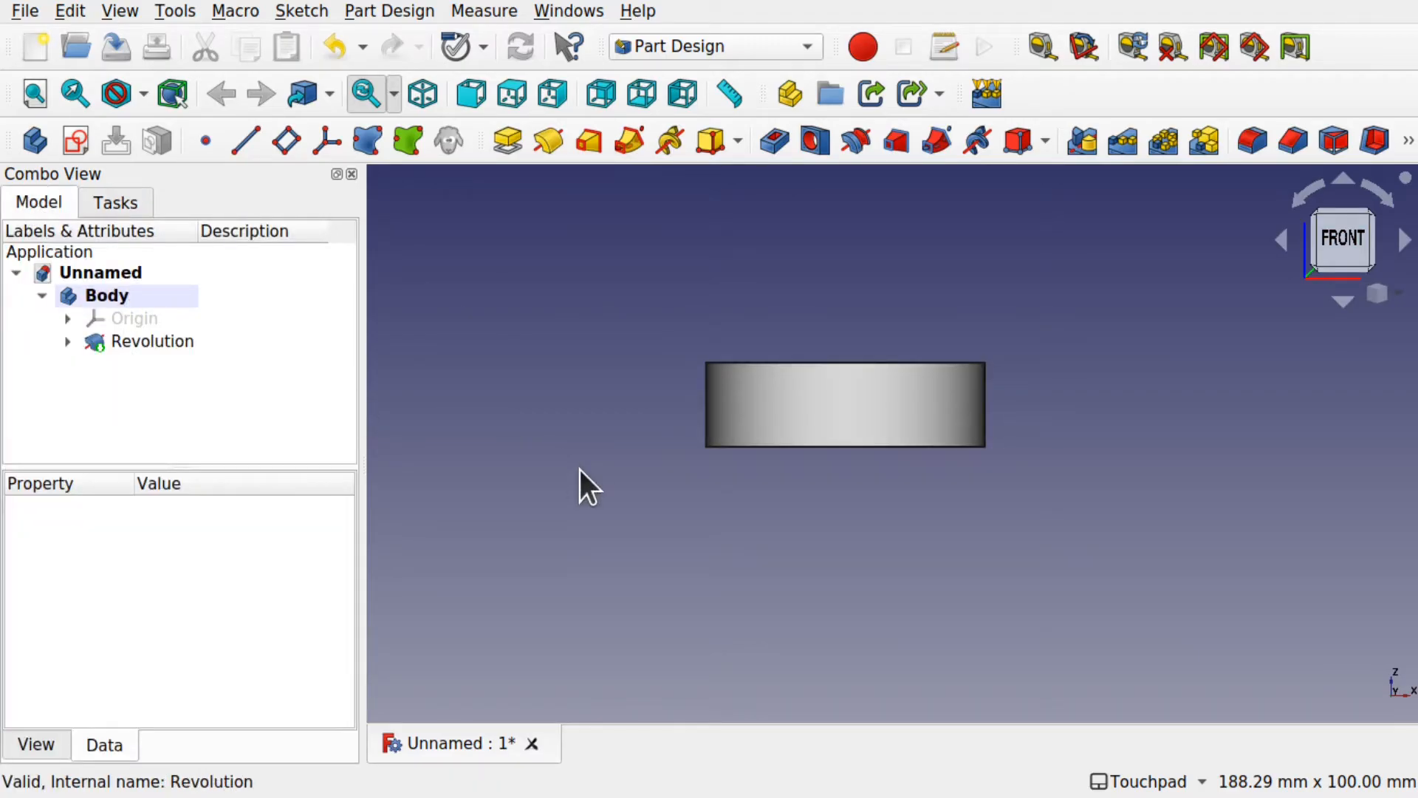
click(30, 140)
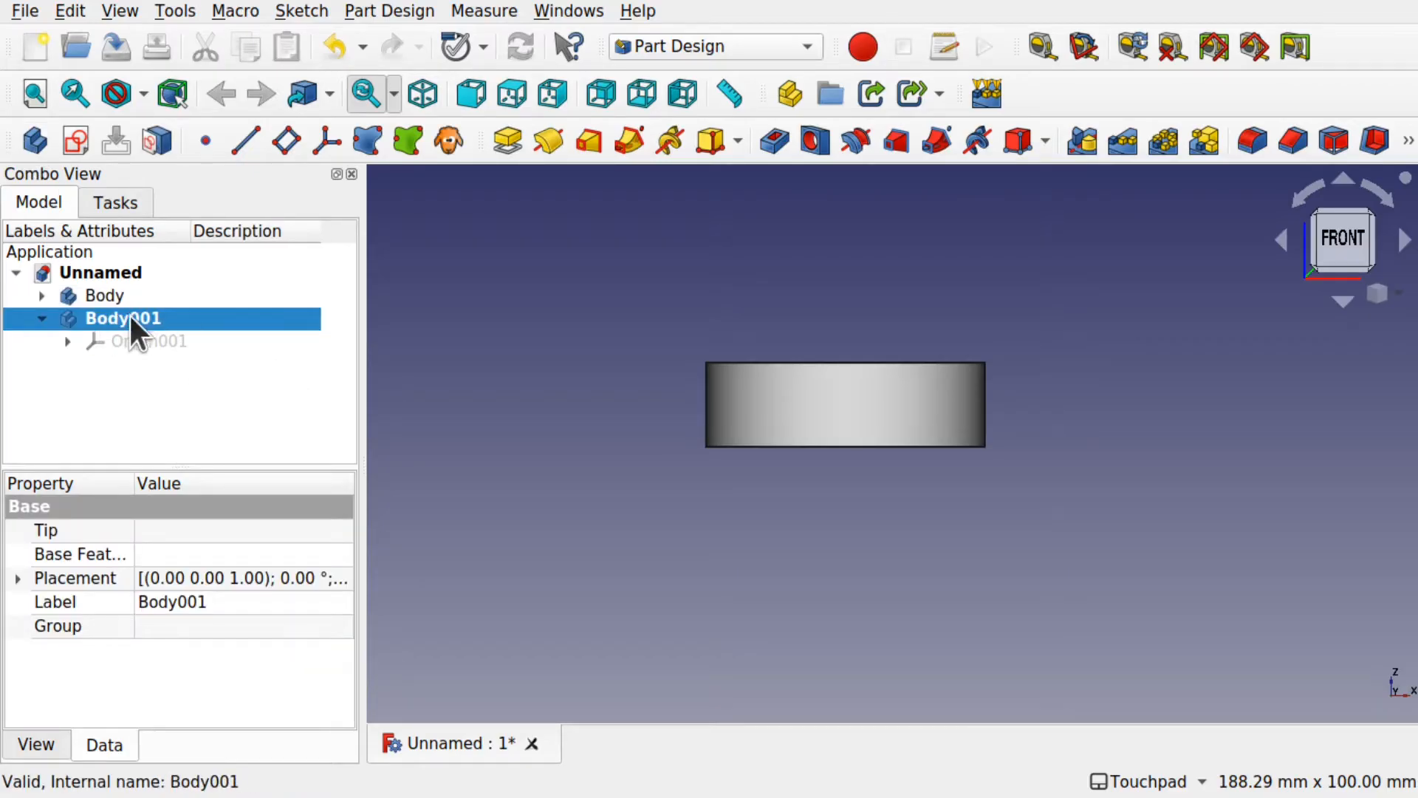
click(199, 375)
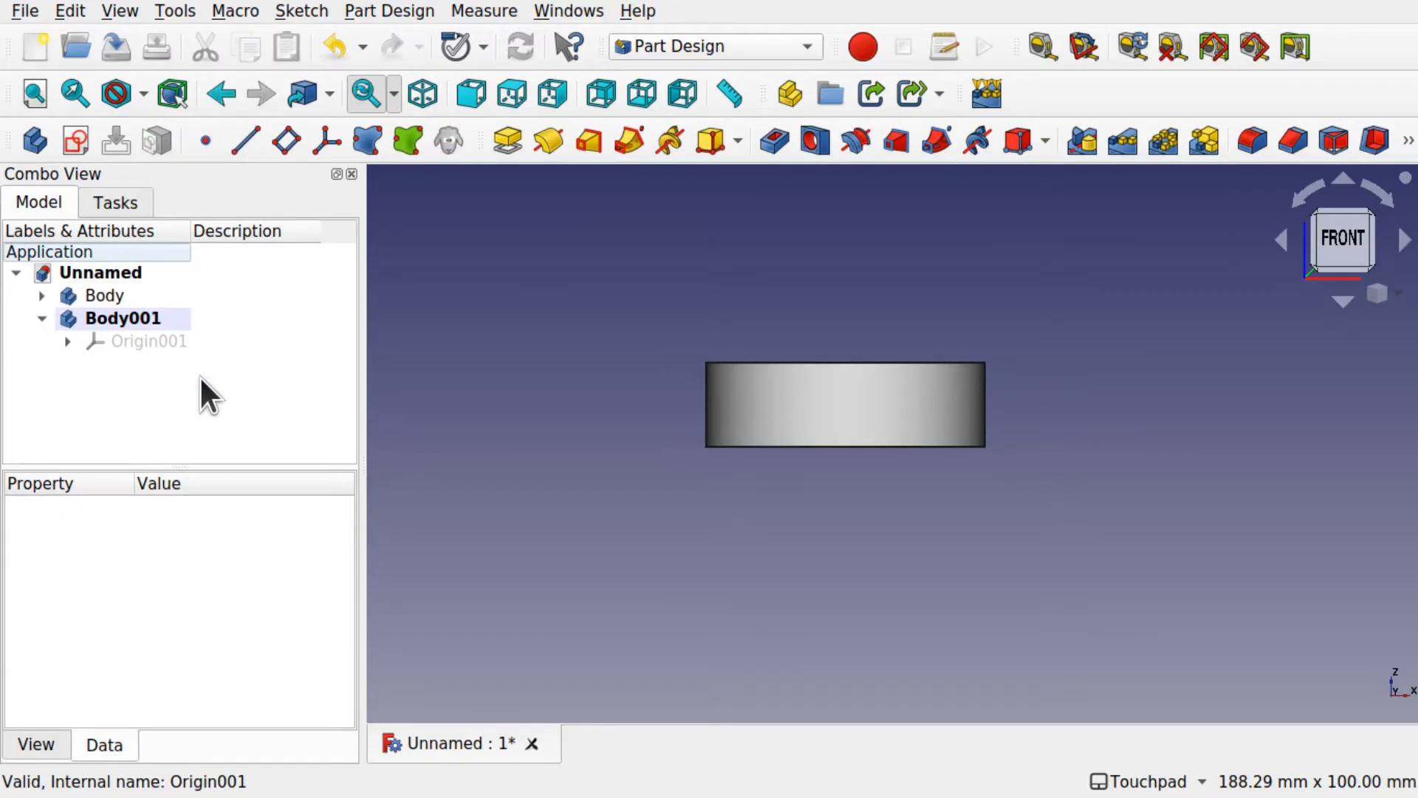
Rename the first body, which holds the revolution, as Top.
click(111, 298)
right_click(111, 298)
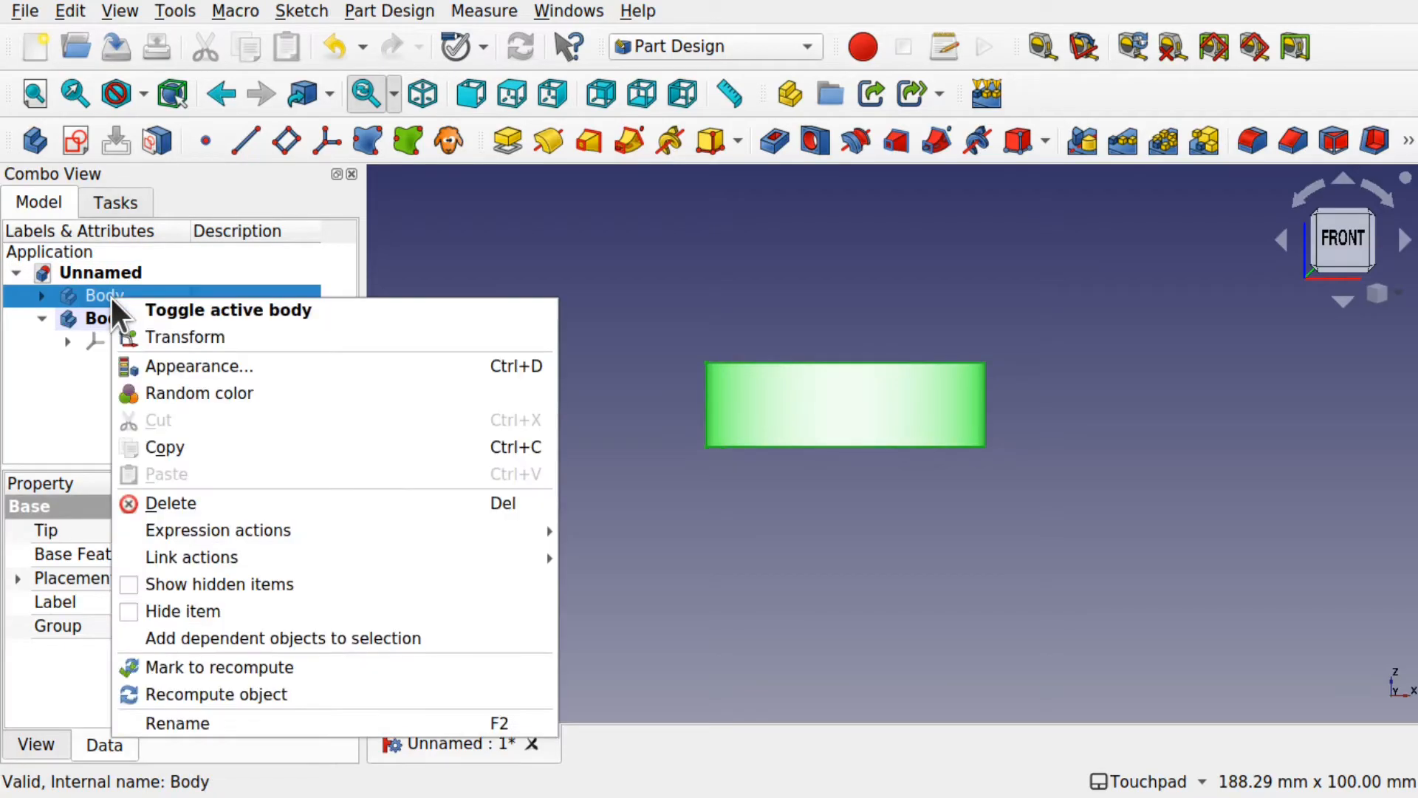
click(272, 712)
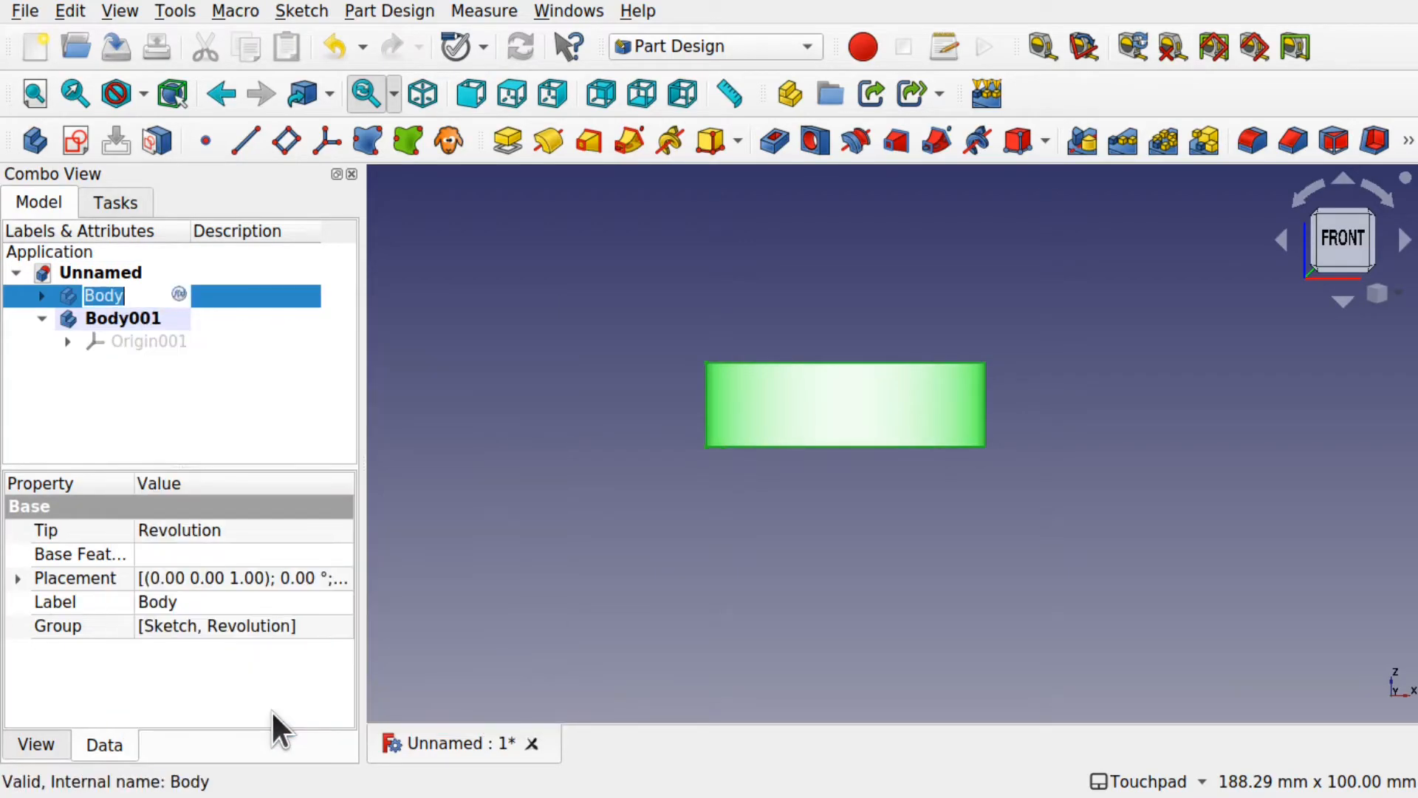
text(Top)
key(Return)
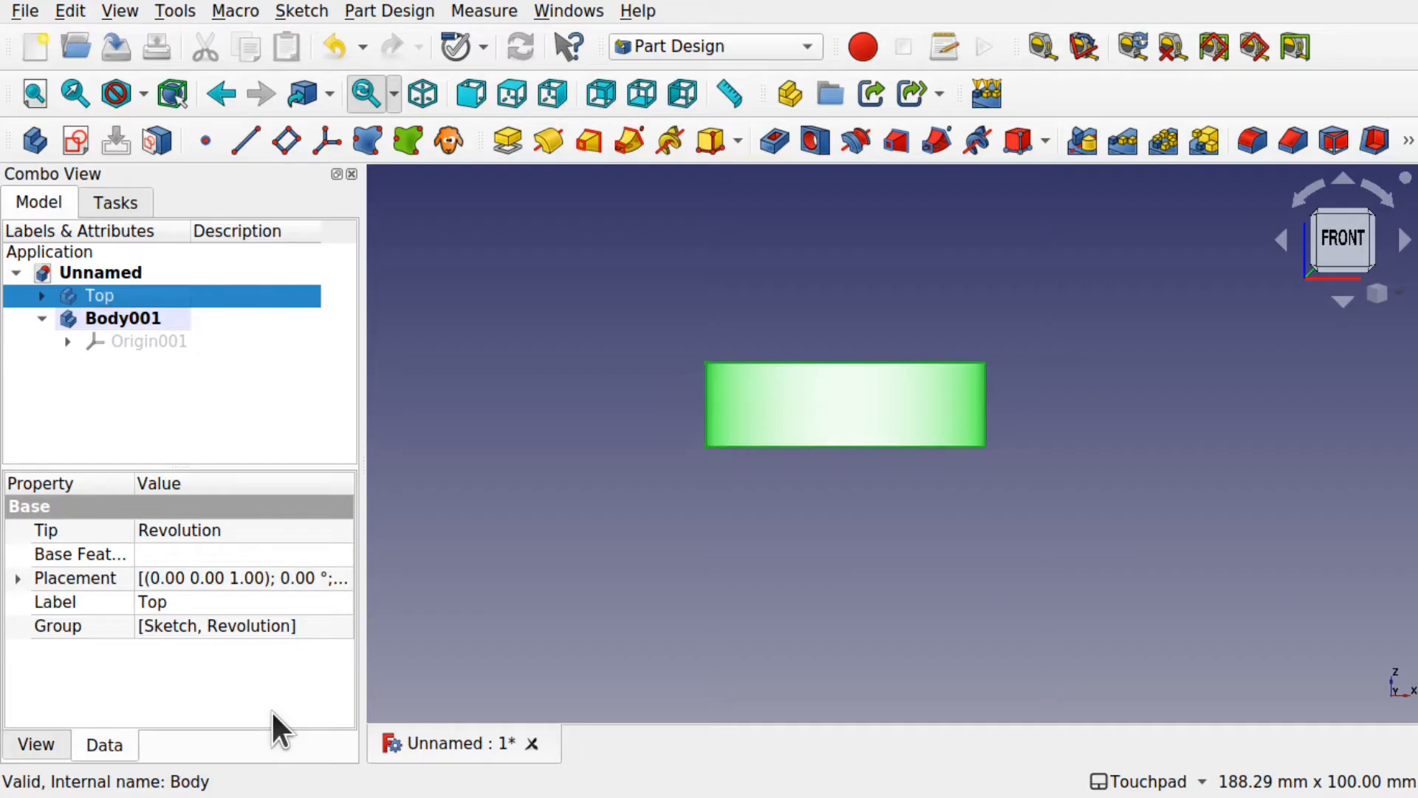
Rename the new empty body as Bottom.
mouse_move(839, 450)
shift+mouse_down()
mouse_move(898, 306)
mouse_move(851, 503)
mouse_move(836, 448)
shift+mouse_up()
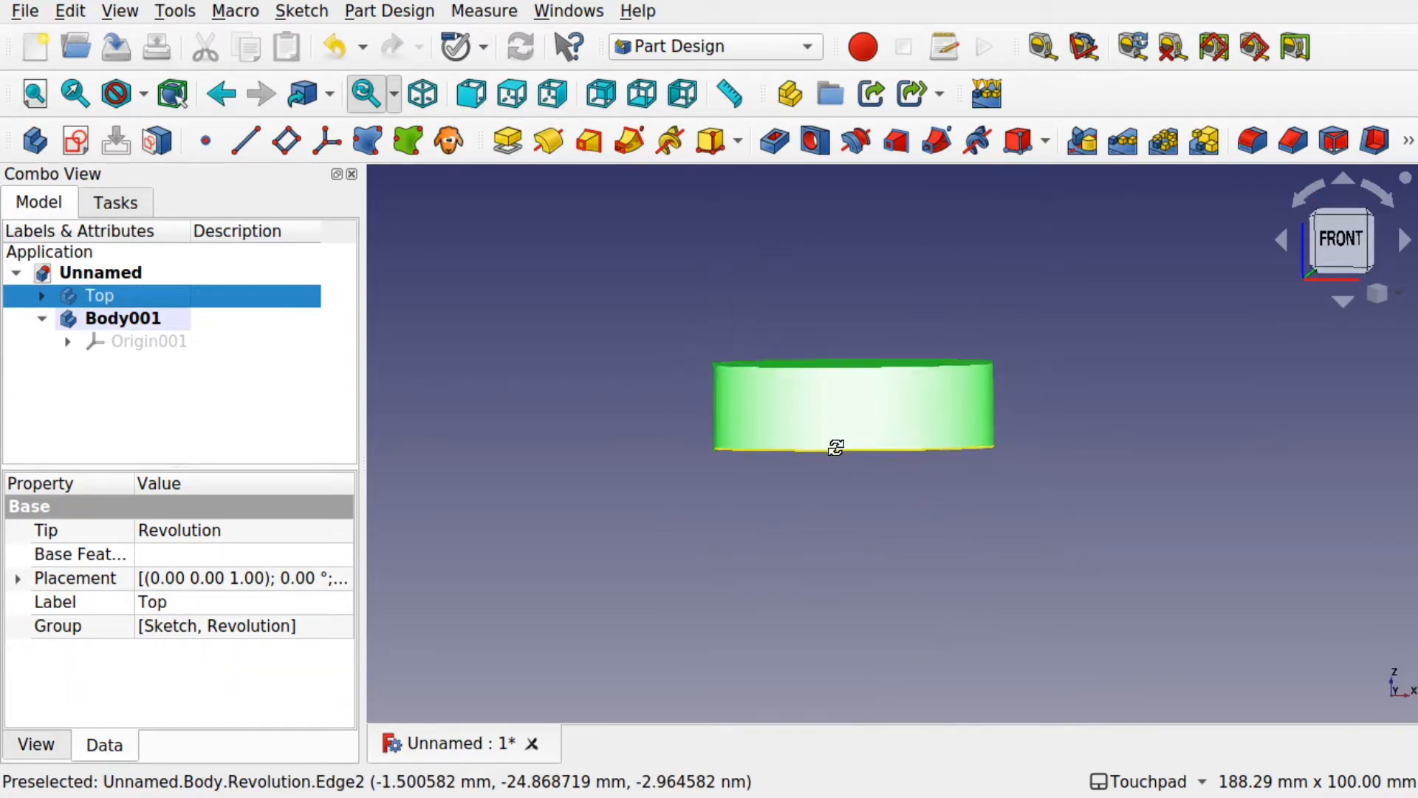
click(807, 481)
scroll(836, 455, up, 1)
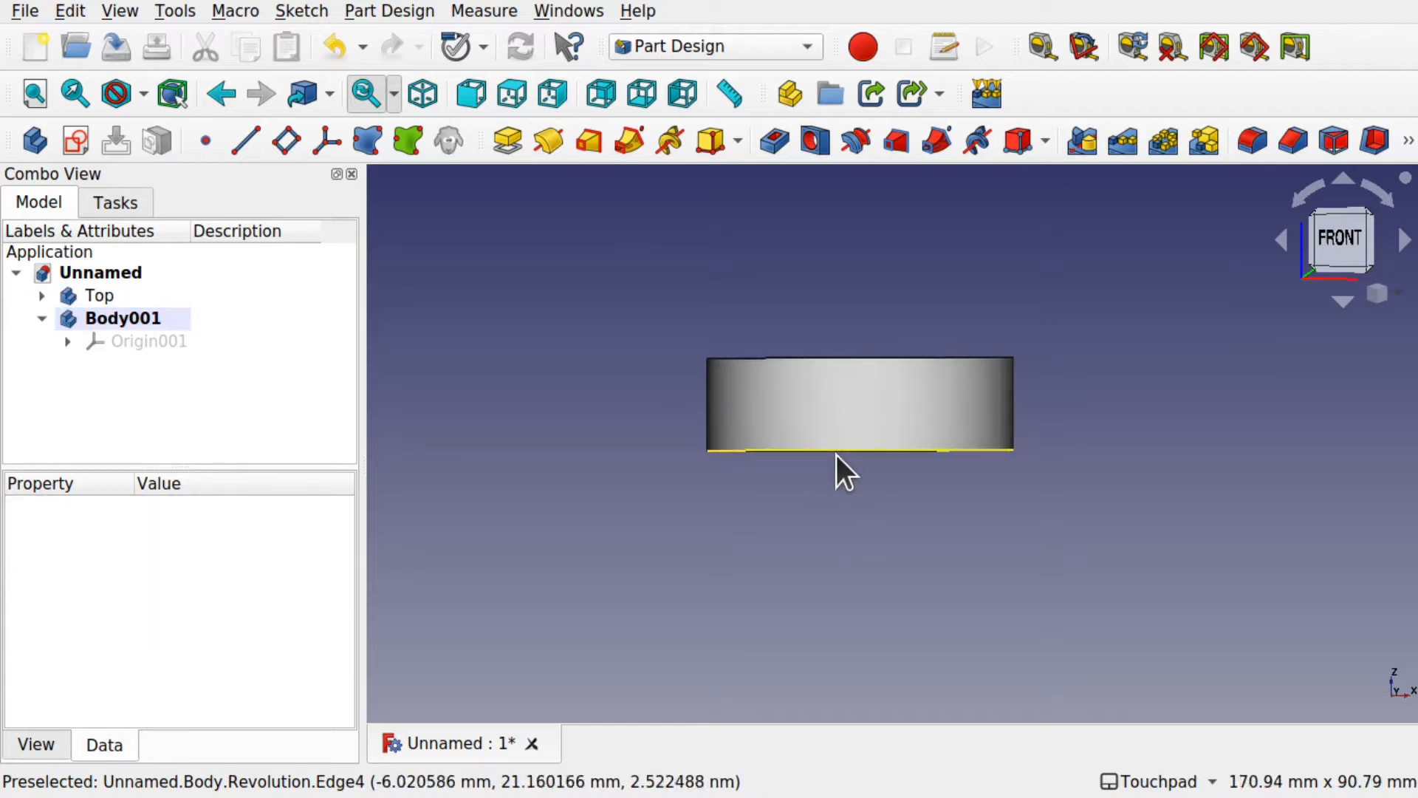
scroll(836, 455, up, 1)
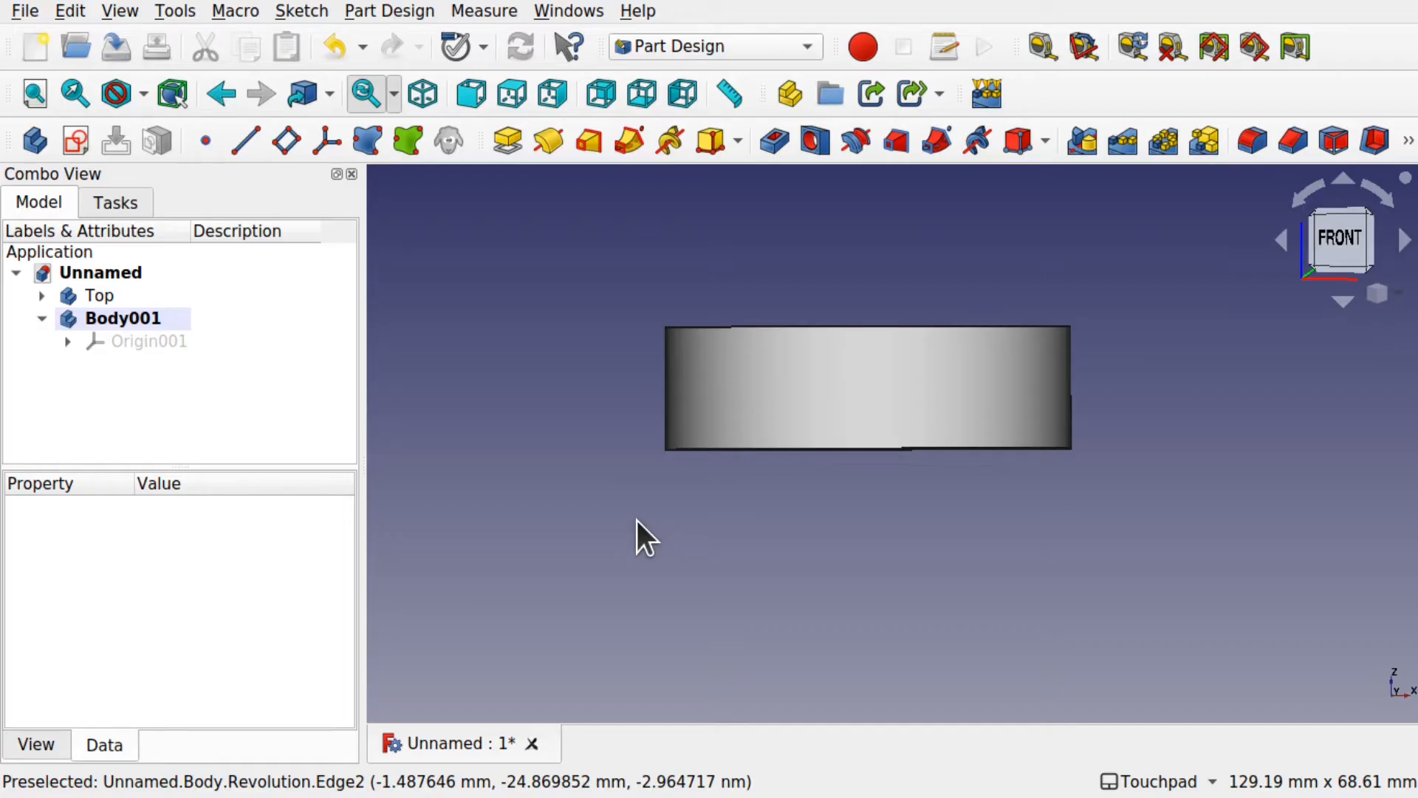
click(130, 314)
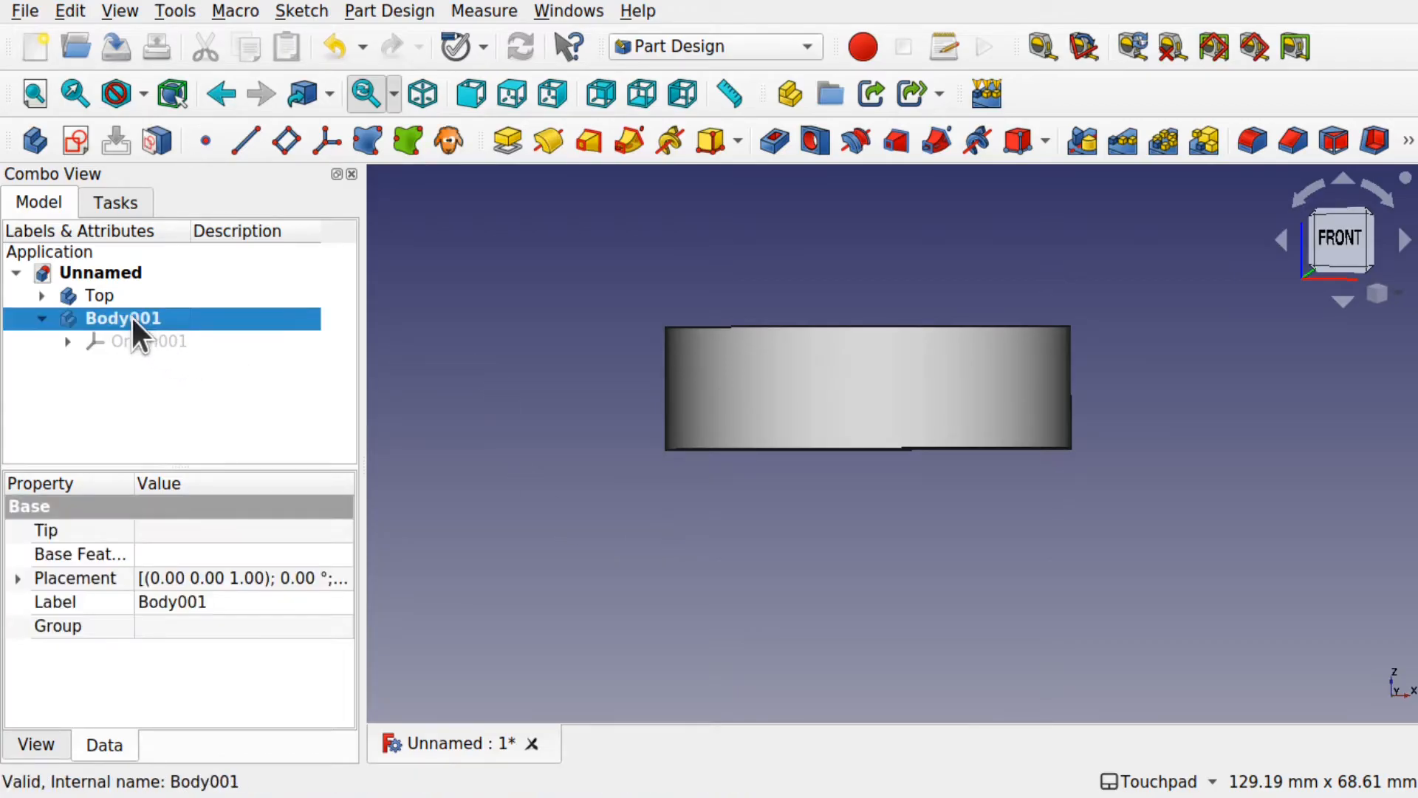
right_click(131, 315)
click(307, 736)
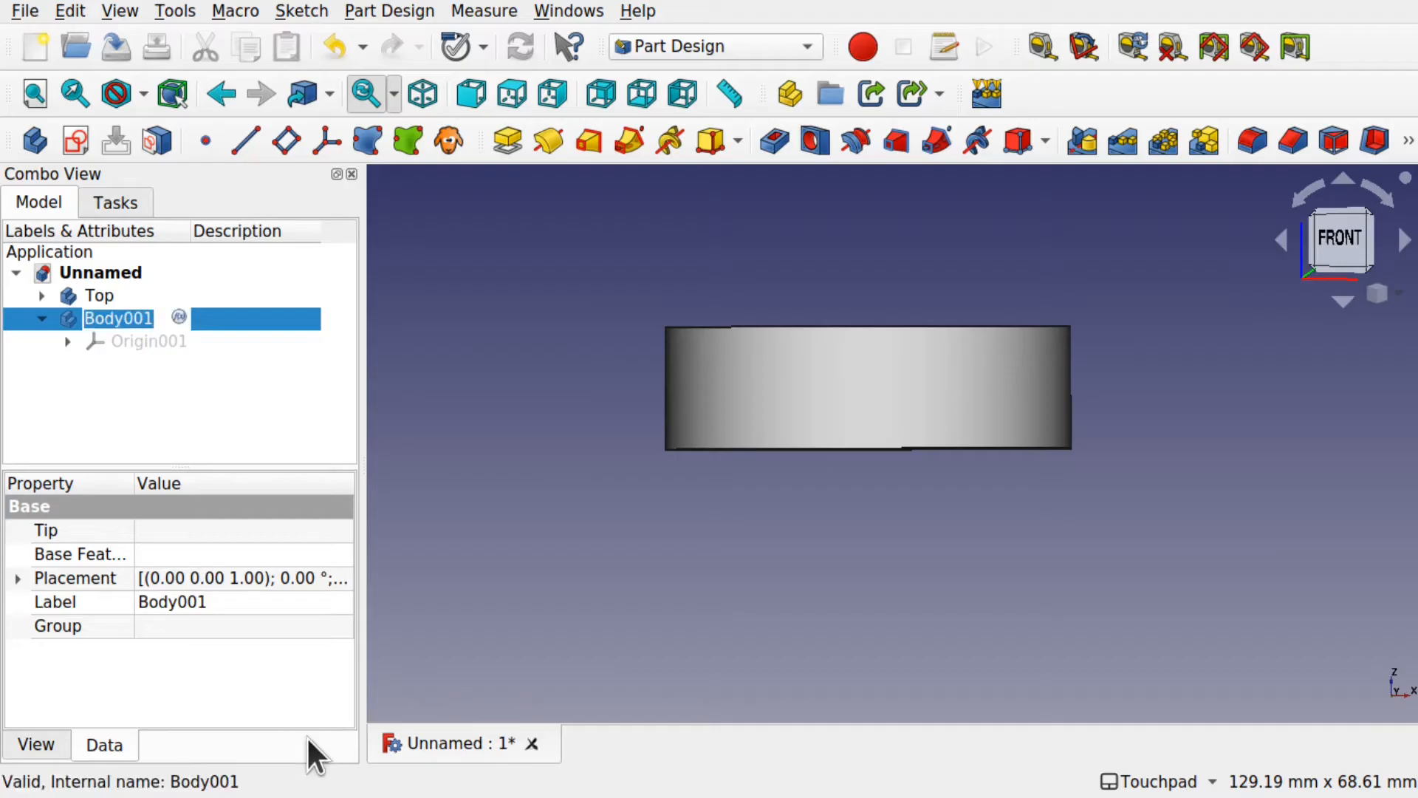
text(Bottom)
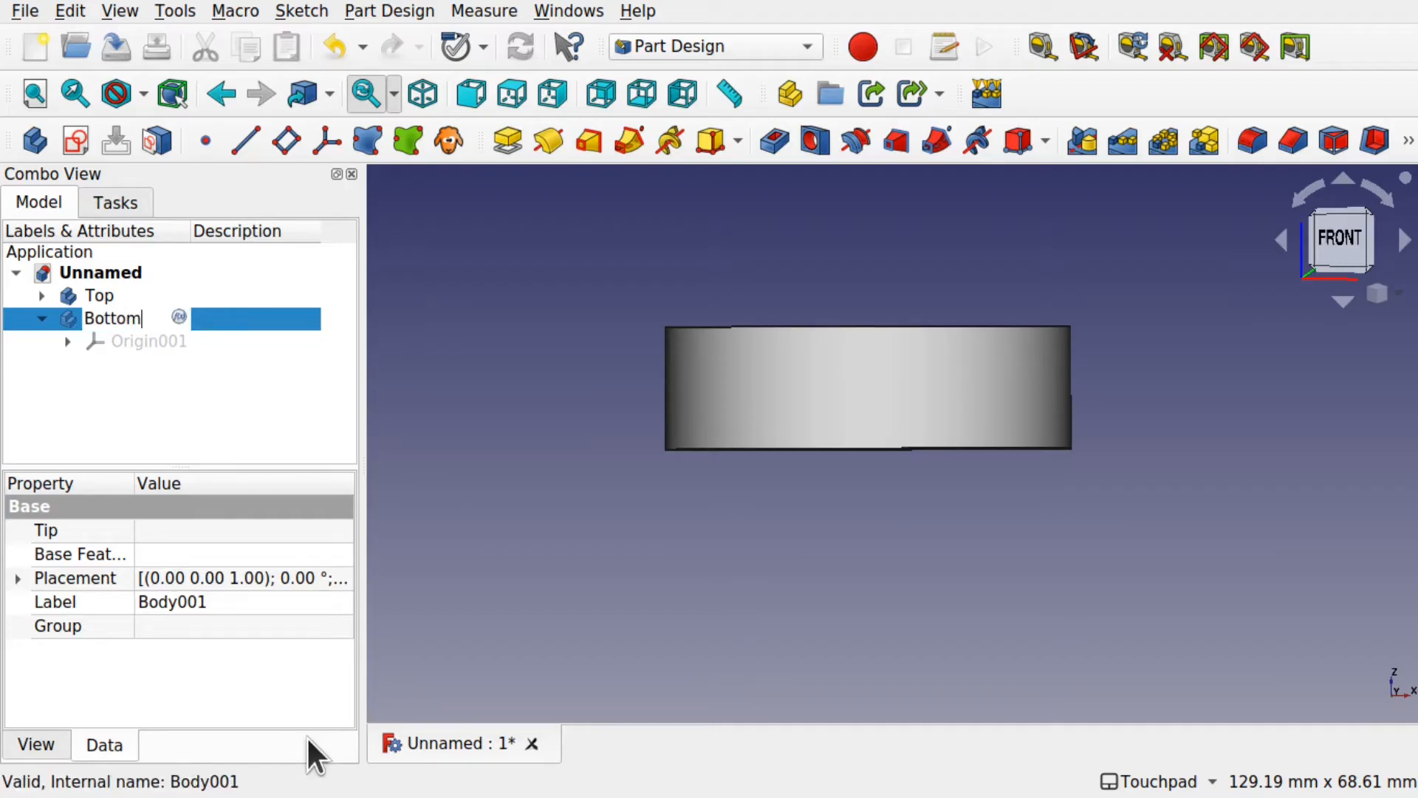
key(Return)
click(464, 437)
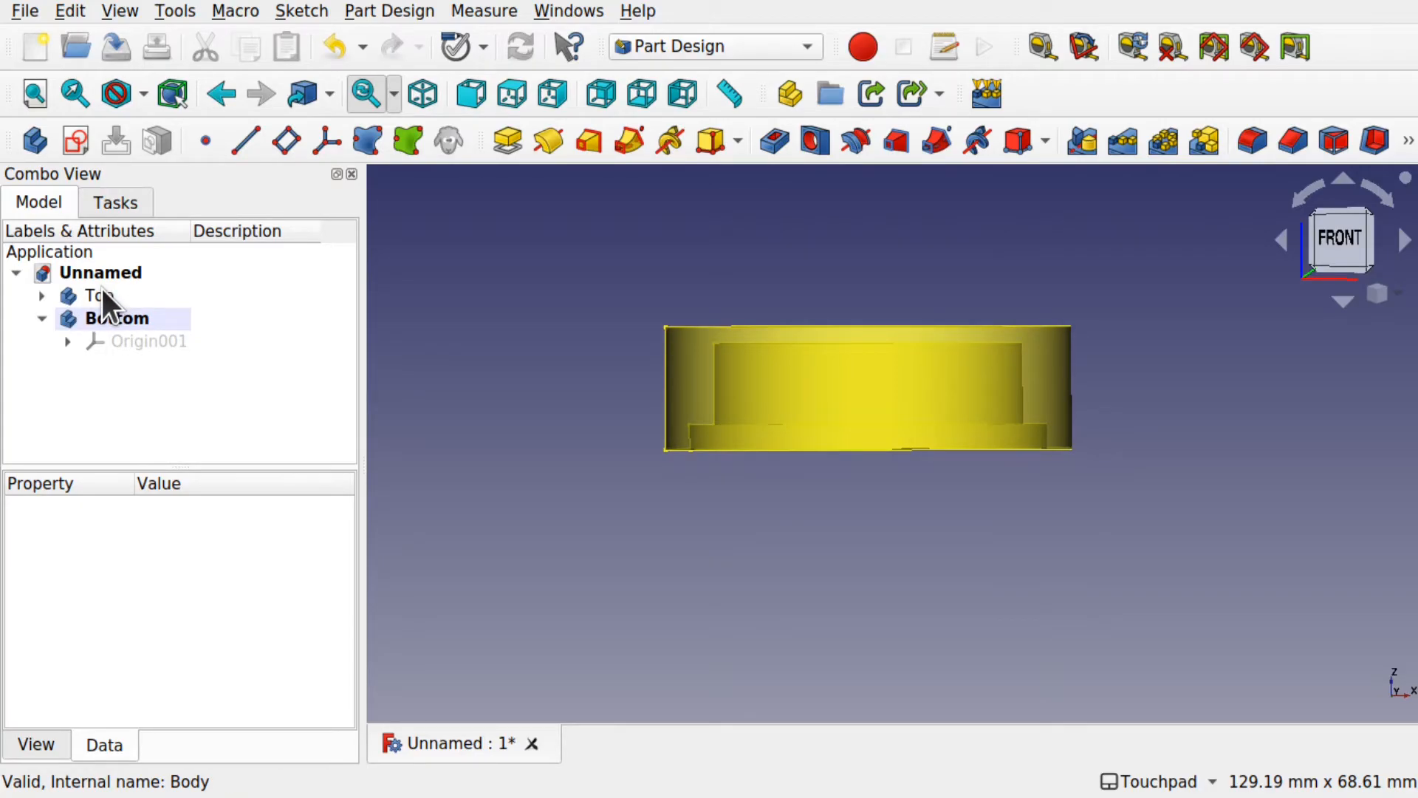
right_click(121, 316)
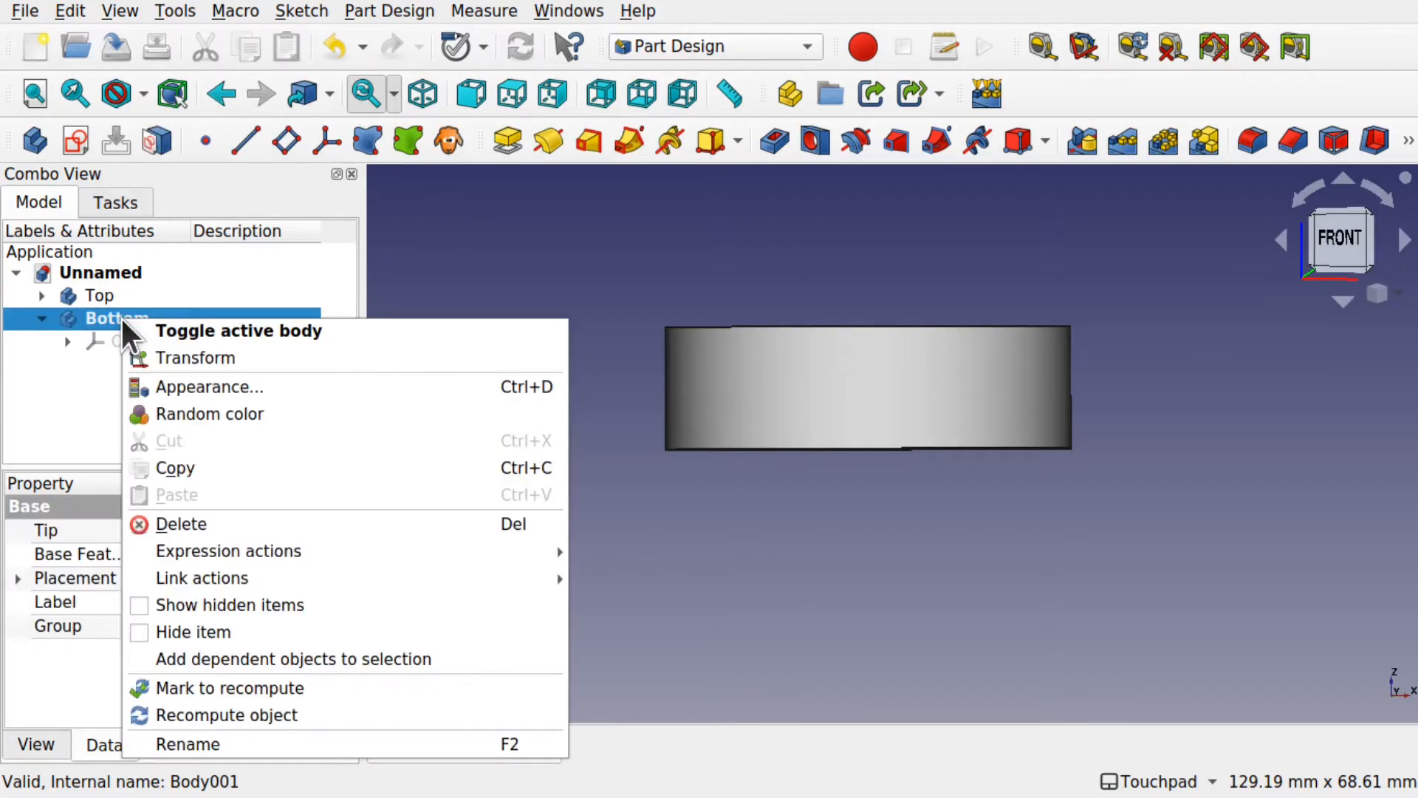
key(Escape)
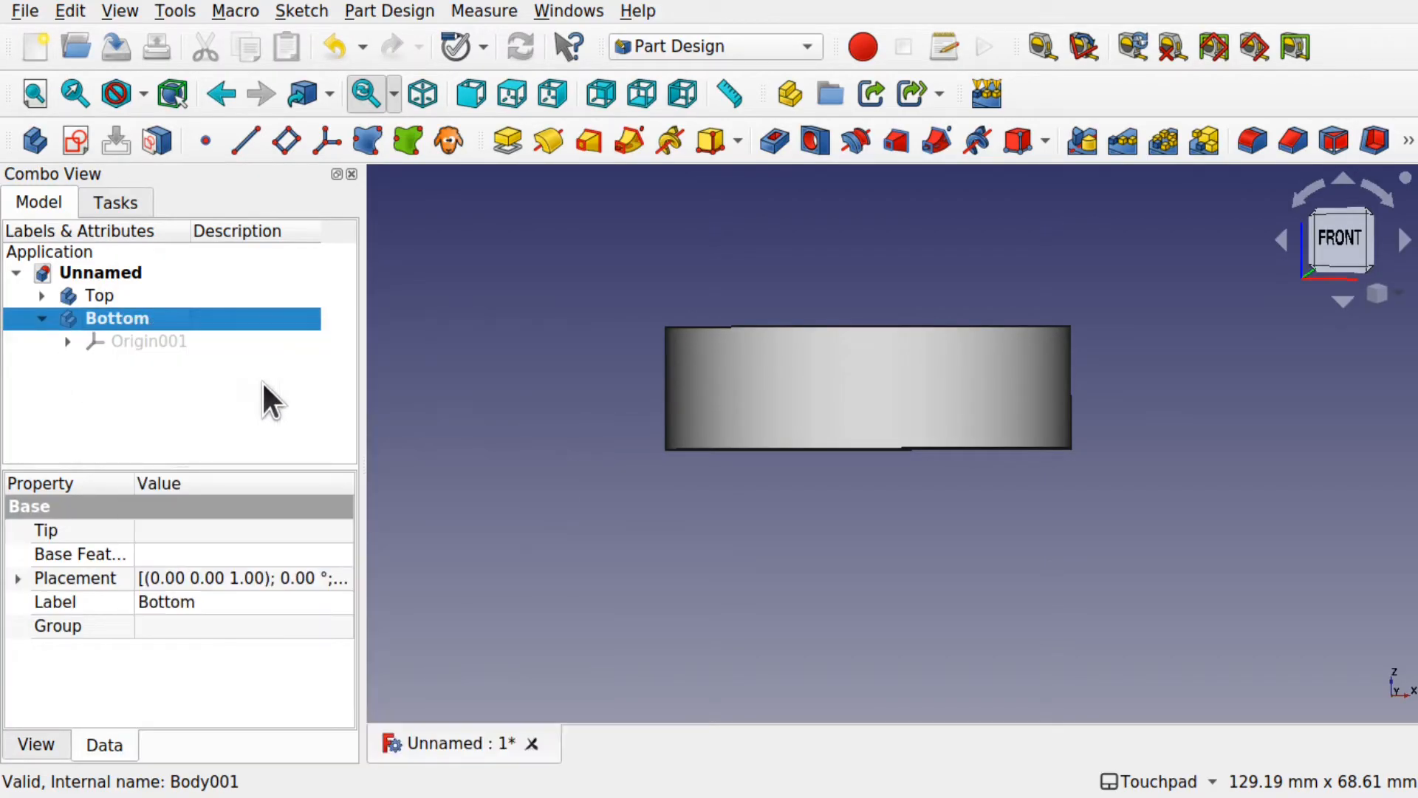
Create a new sketch on the XZ plane of the Bottom body.
click(459, 463)
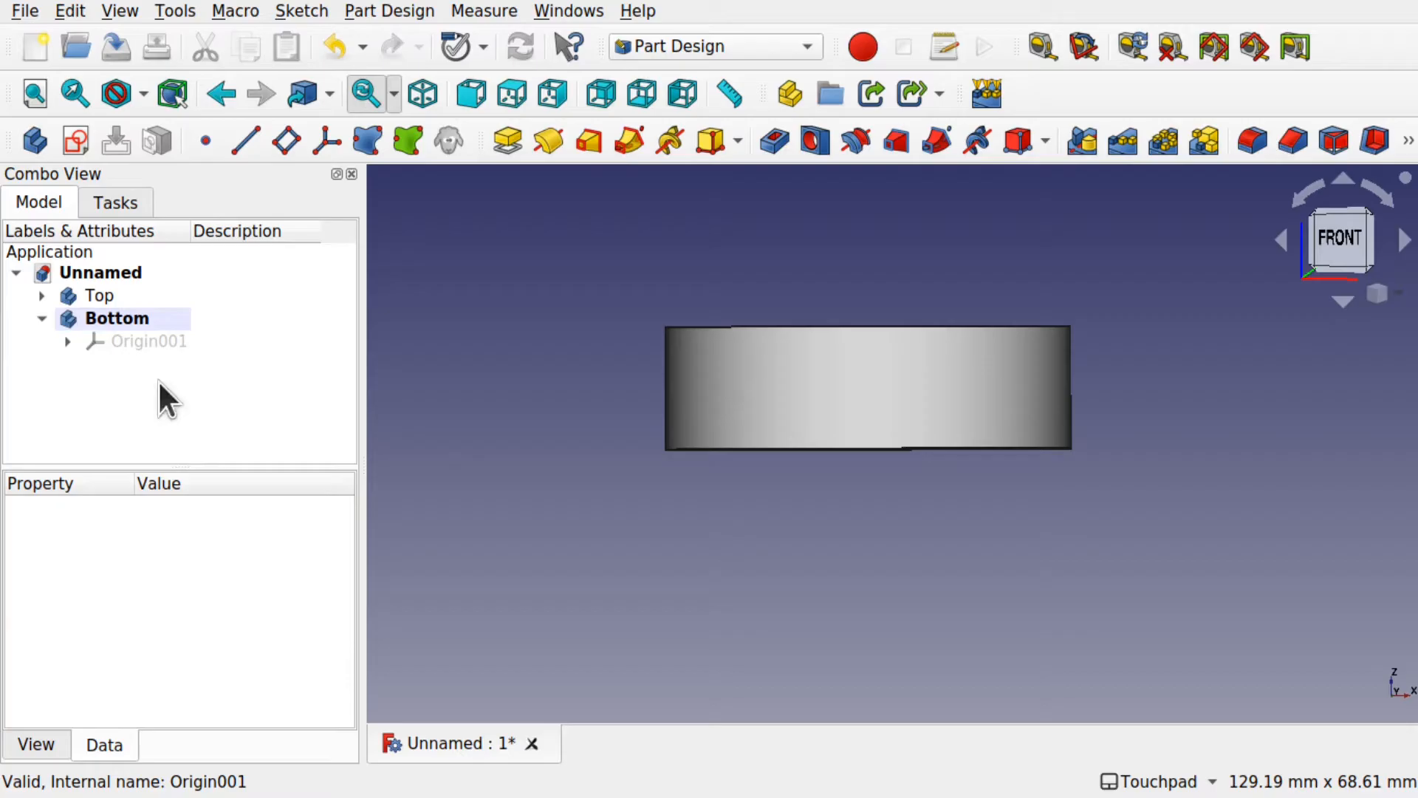
click(84, 140)
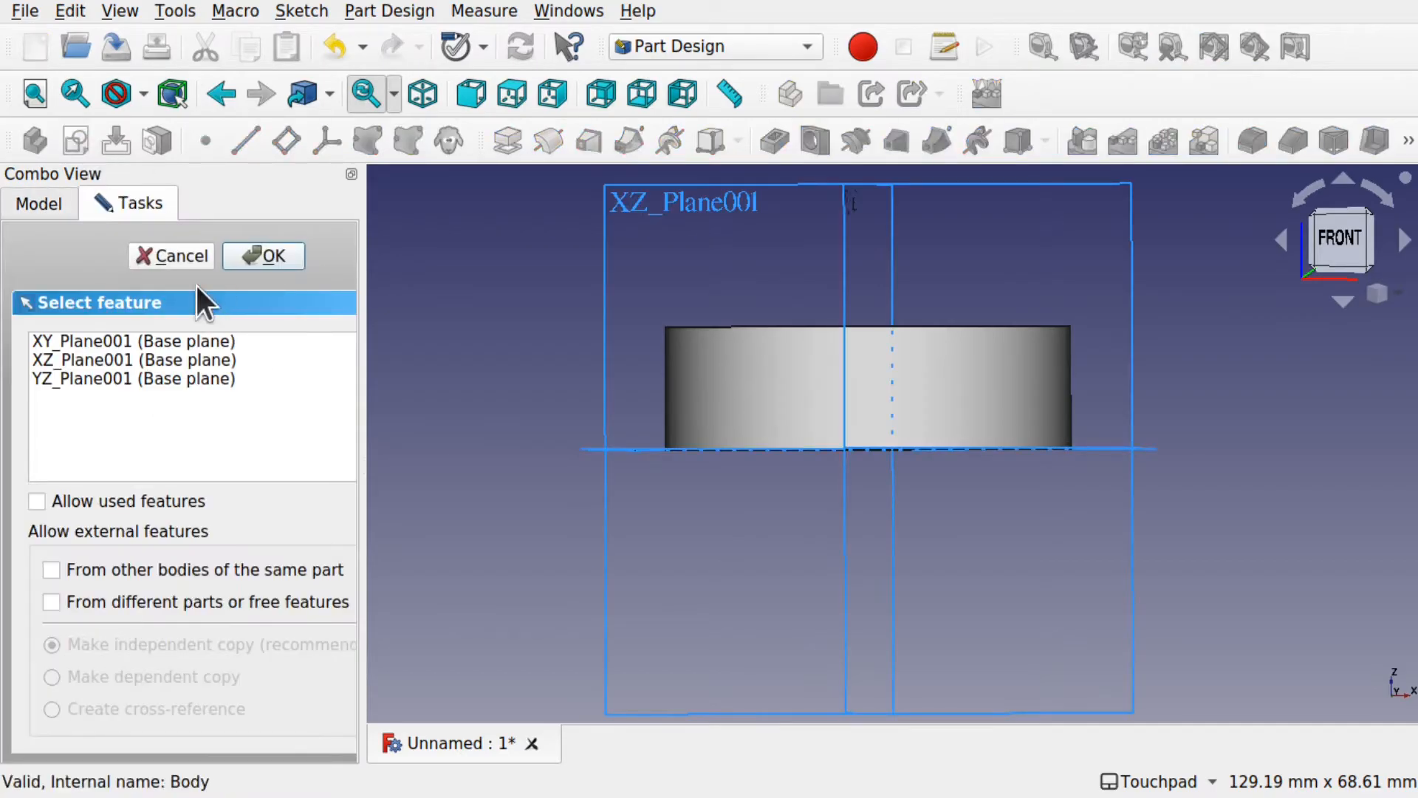
mouse_move(1017, 348)
alt+mouse_down()
mouse_move(1020, 469)
mouse_move(1044, 340)
alt+mouse_up()
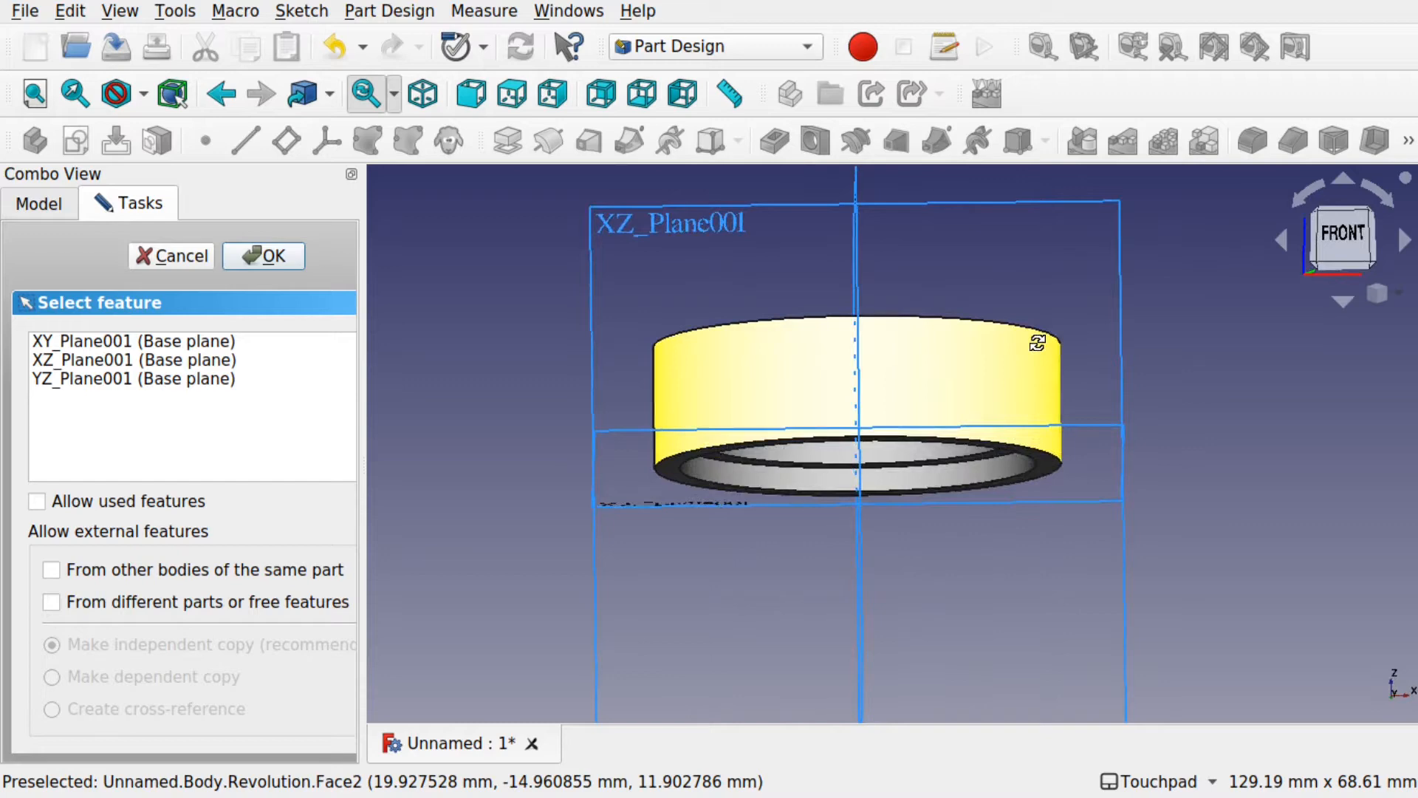
click(706, 232)
mouse_move(975, 322)
alt+mouse_down()
mouse_move(973, 198)
mouse_move(953, 359)
mouse_move(670, 365)
alt+mouse_up()
click(41, 250)
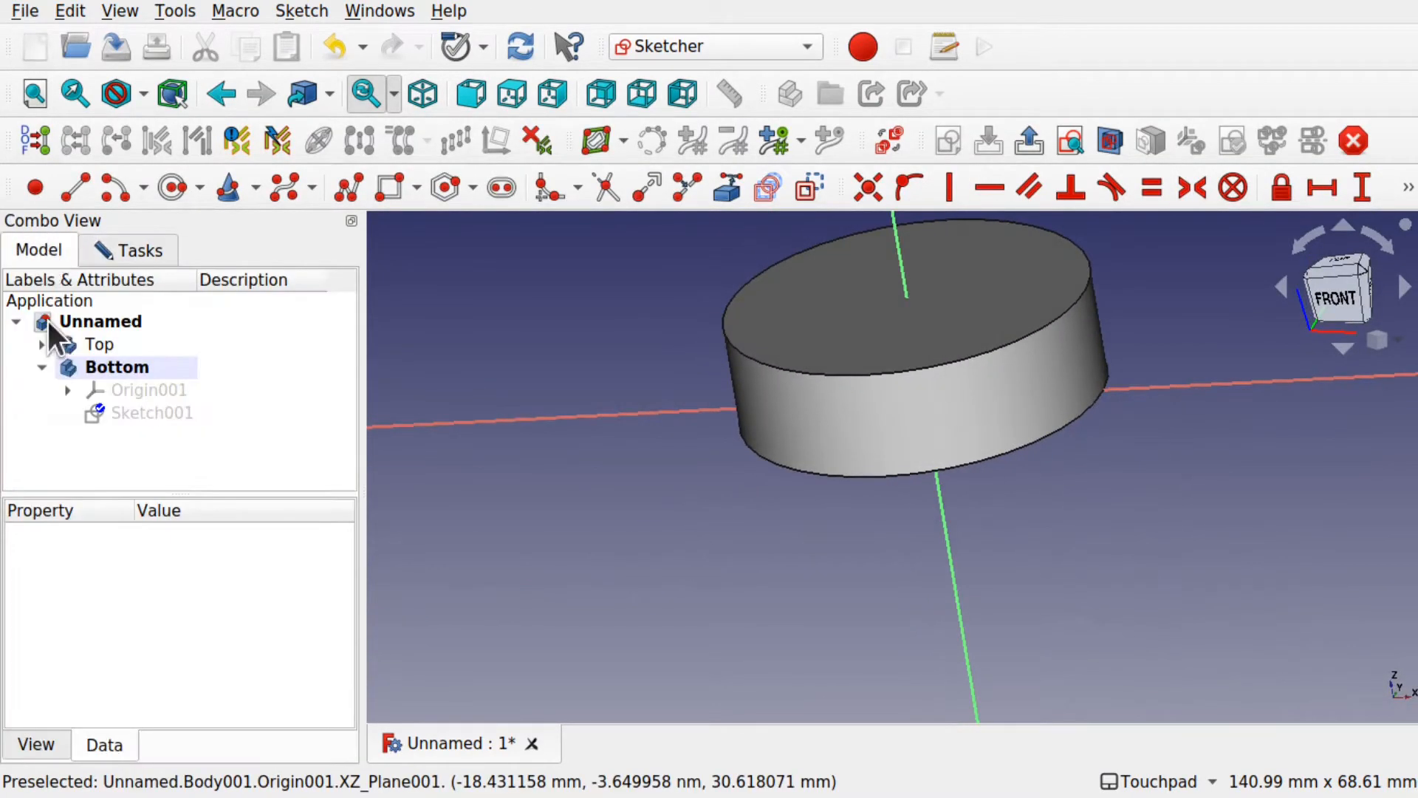
click(99, 413)
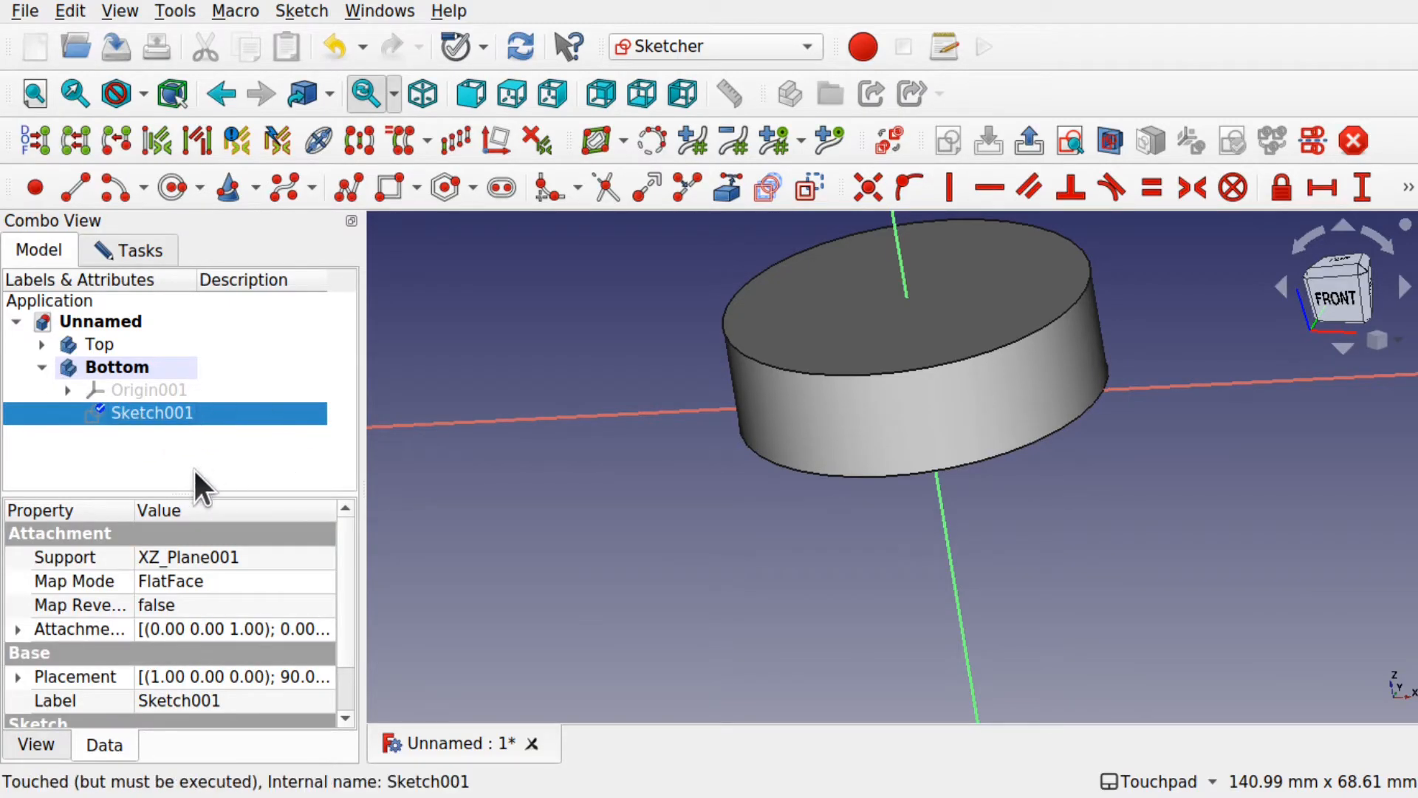
click(237, 455)
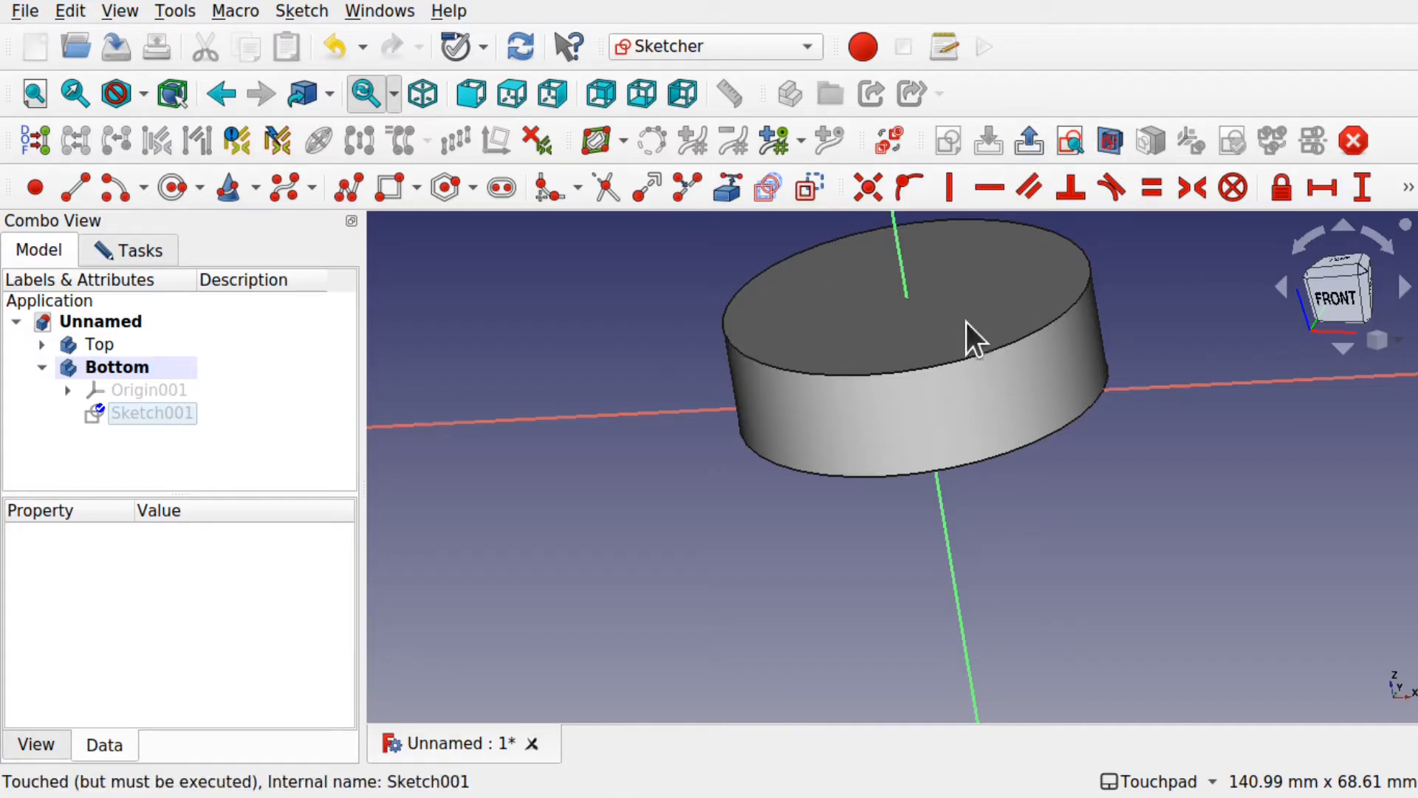
Section the view at the sketch plane and examine the stepped inner edge of the Top part.
click(1107, 144)
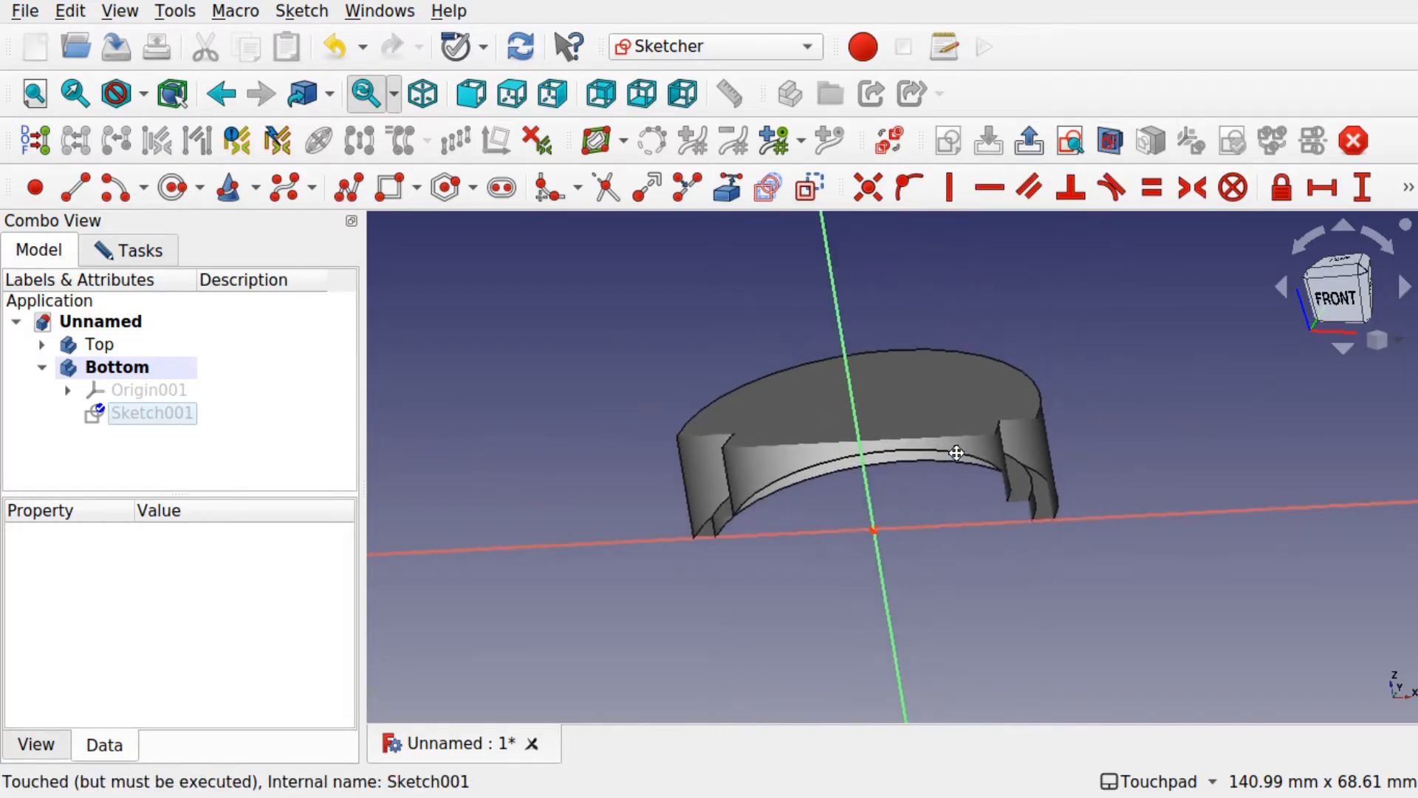
click(300, 9)
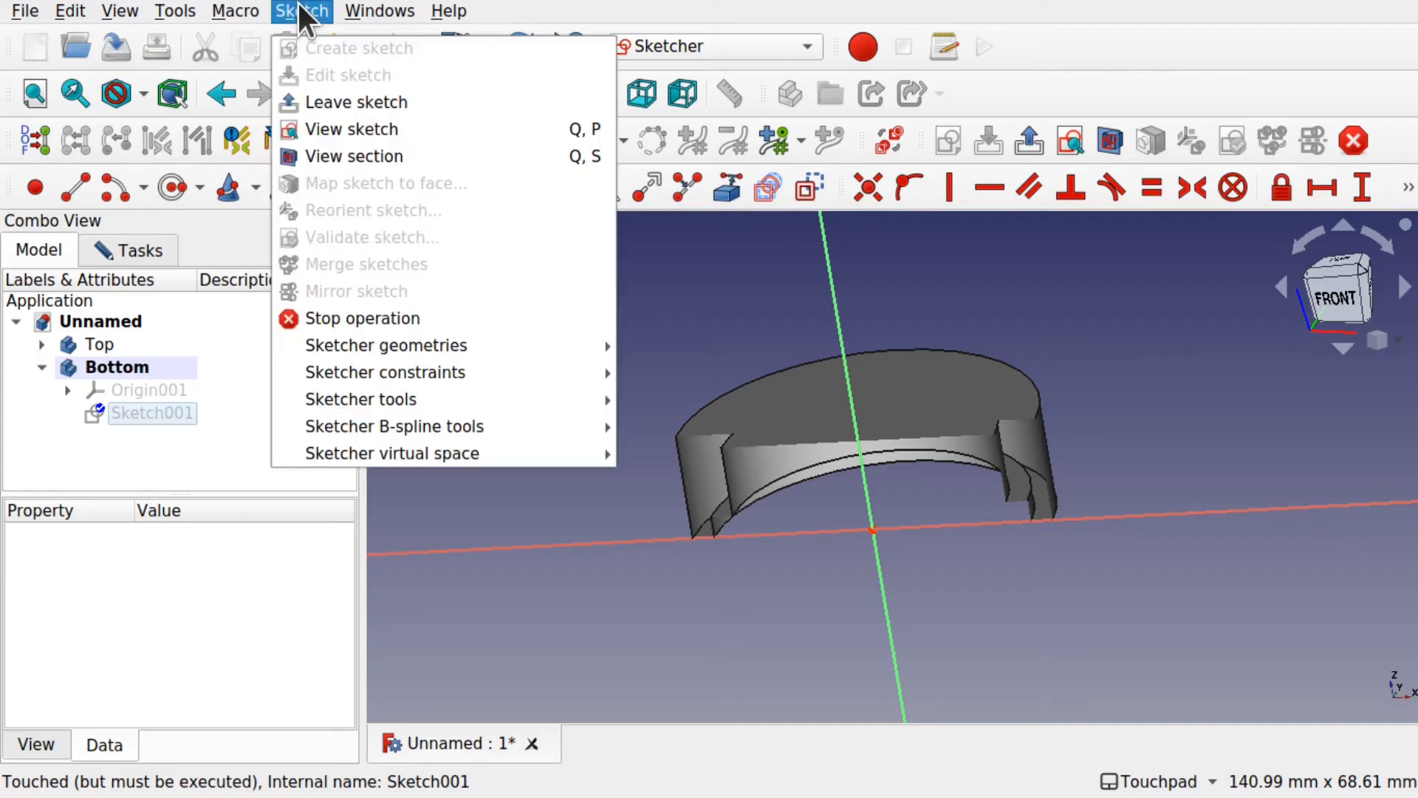
click(921, 392)
mouse_move(920, 391)
shift+mouse_down()
mouse_move(1012, 316)
mouse_move(1025, 367)
mouse_move(1006, 347)
shift+mouse_up()
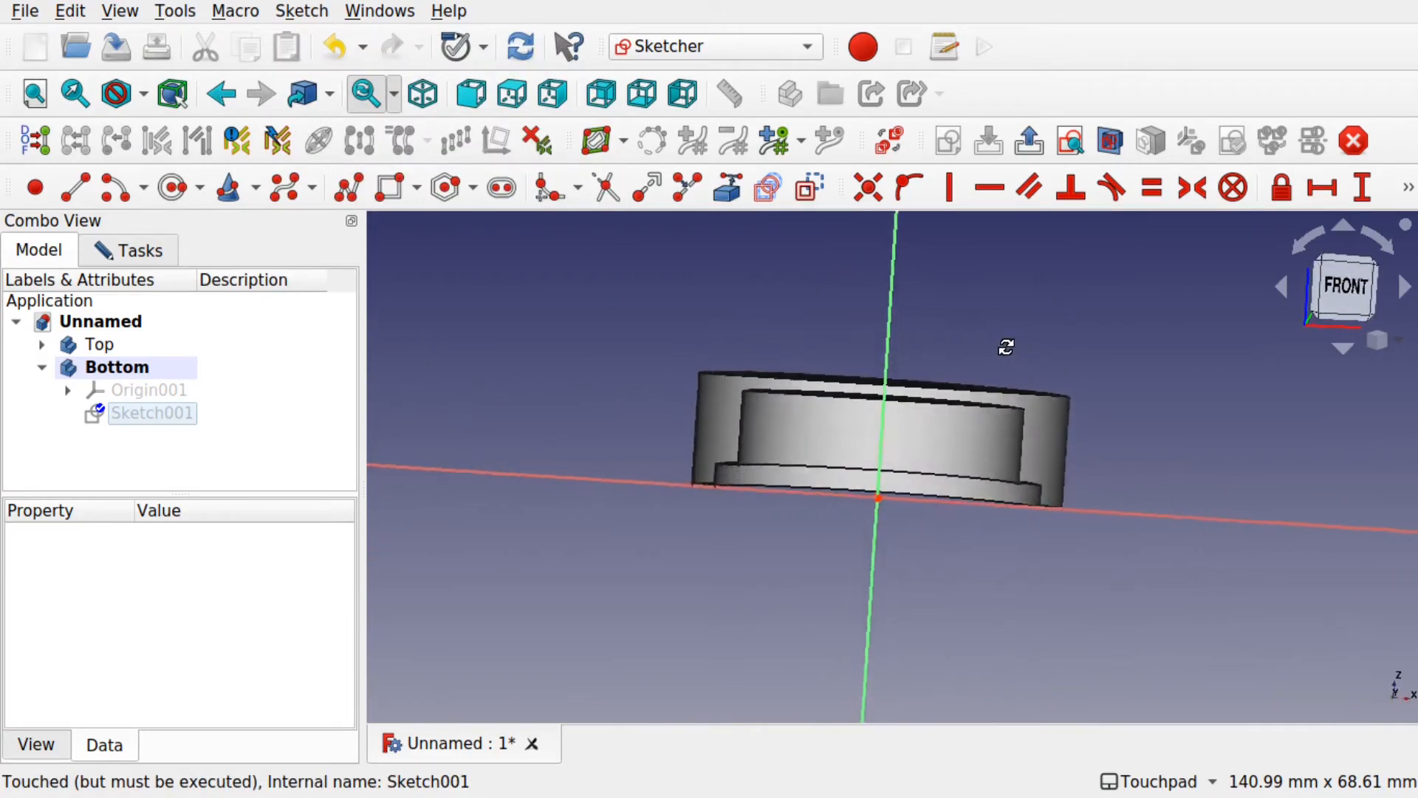
scroll(822, 465, up, 5)
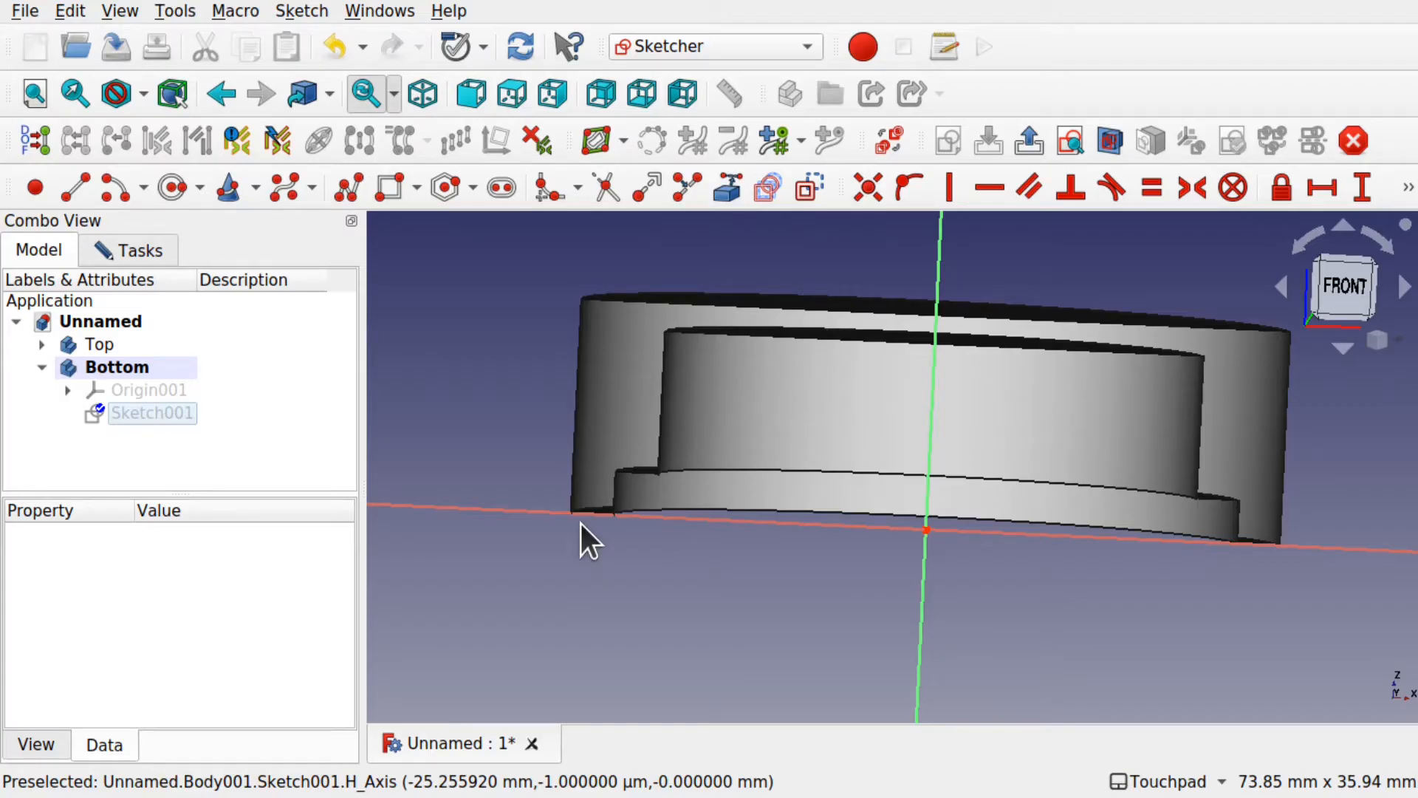
Try to link external geometry from the Top part, and close the empty Bottom sketch.
click(729, 192)
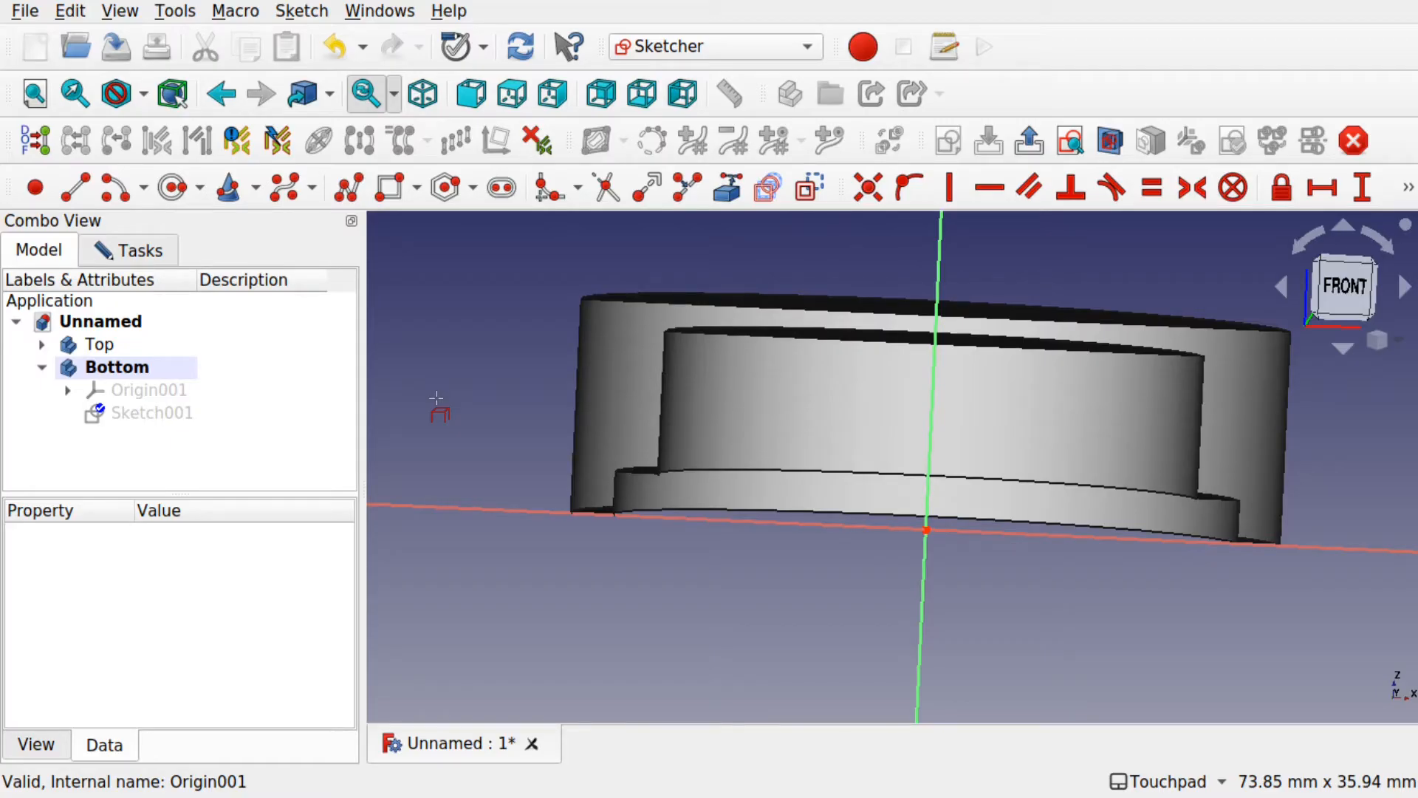
click(115, 253)
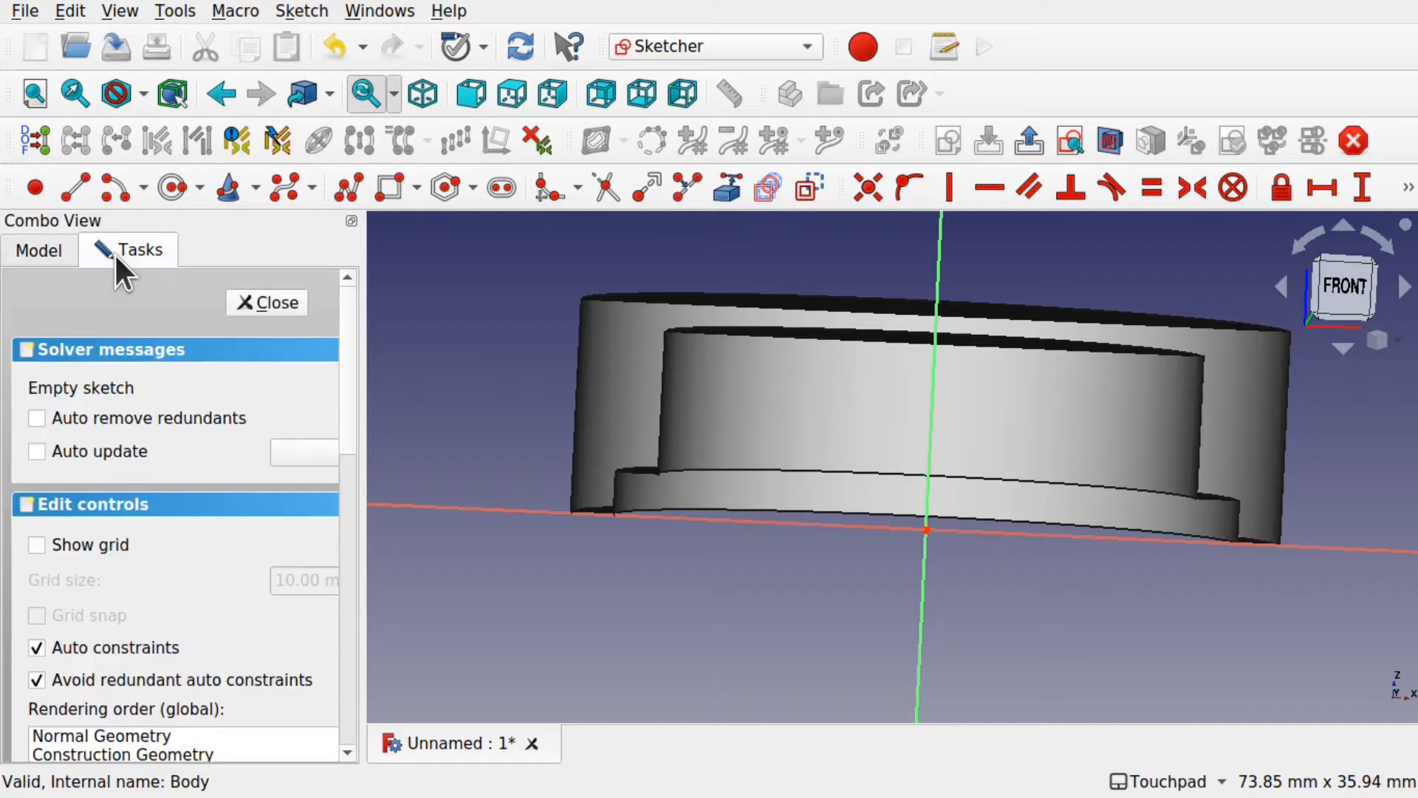
click(266, 303)
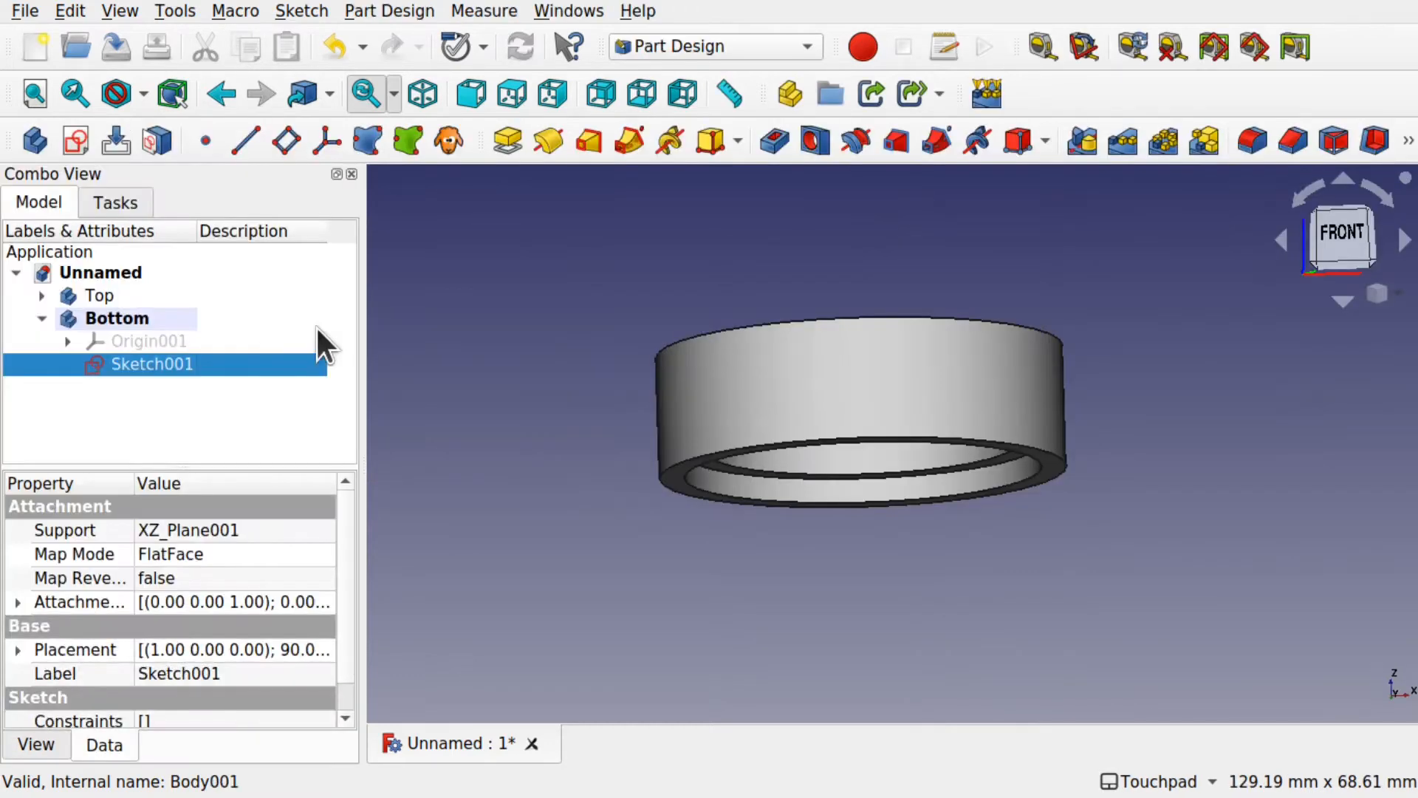
Hide the Top body's Revolution and show the profile sketch beneath it.
click(41, 295)
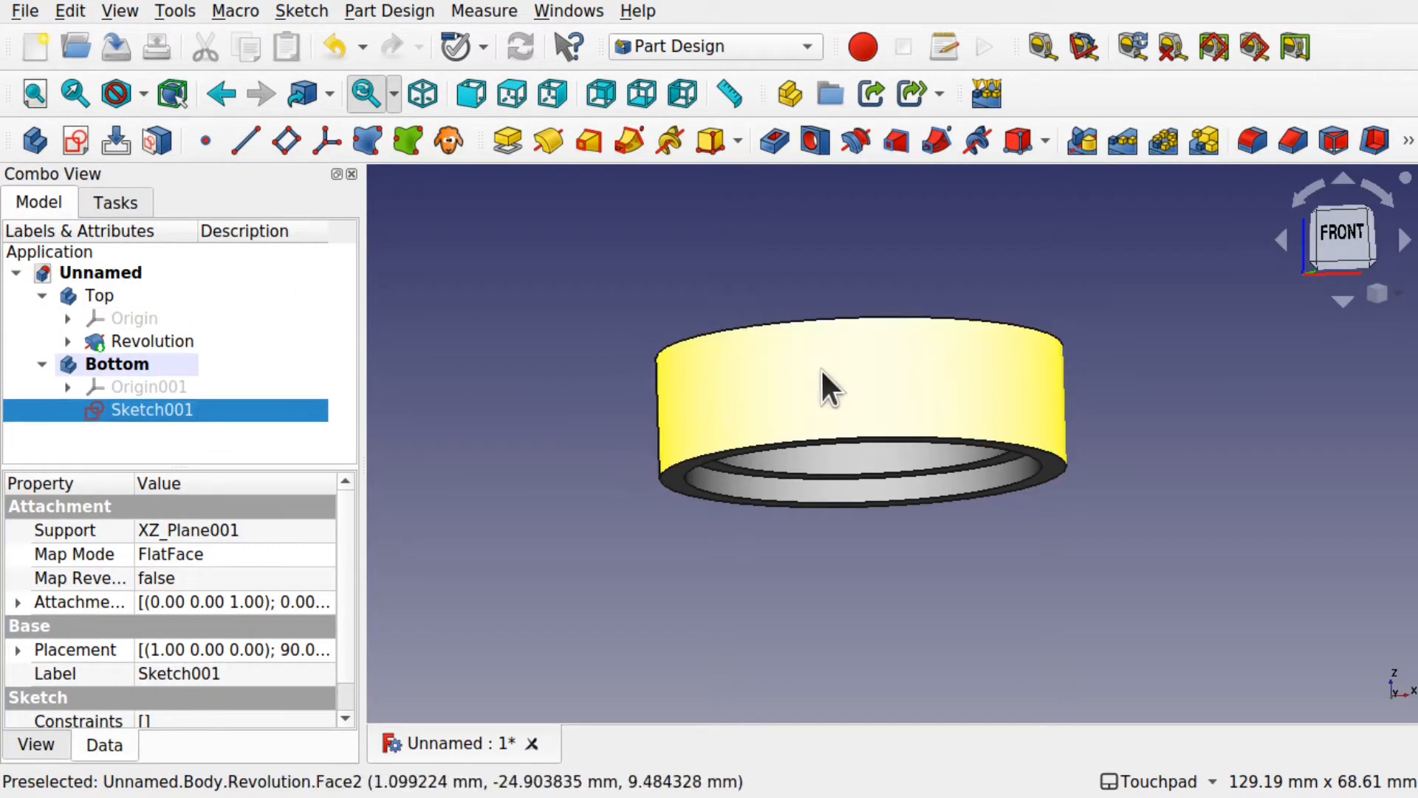
click(133, 343)
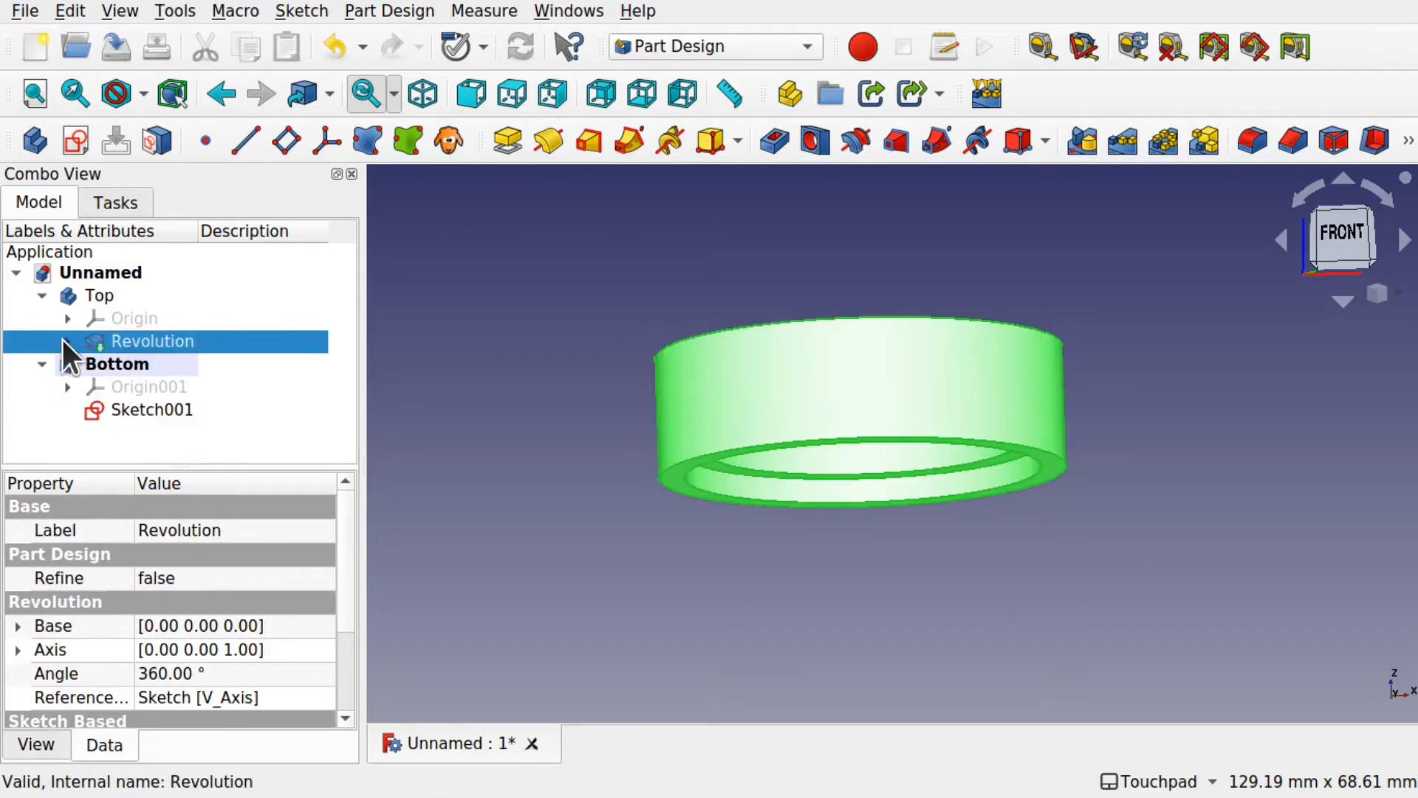
key(space)
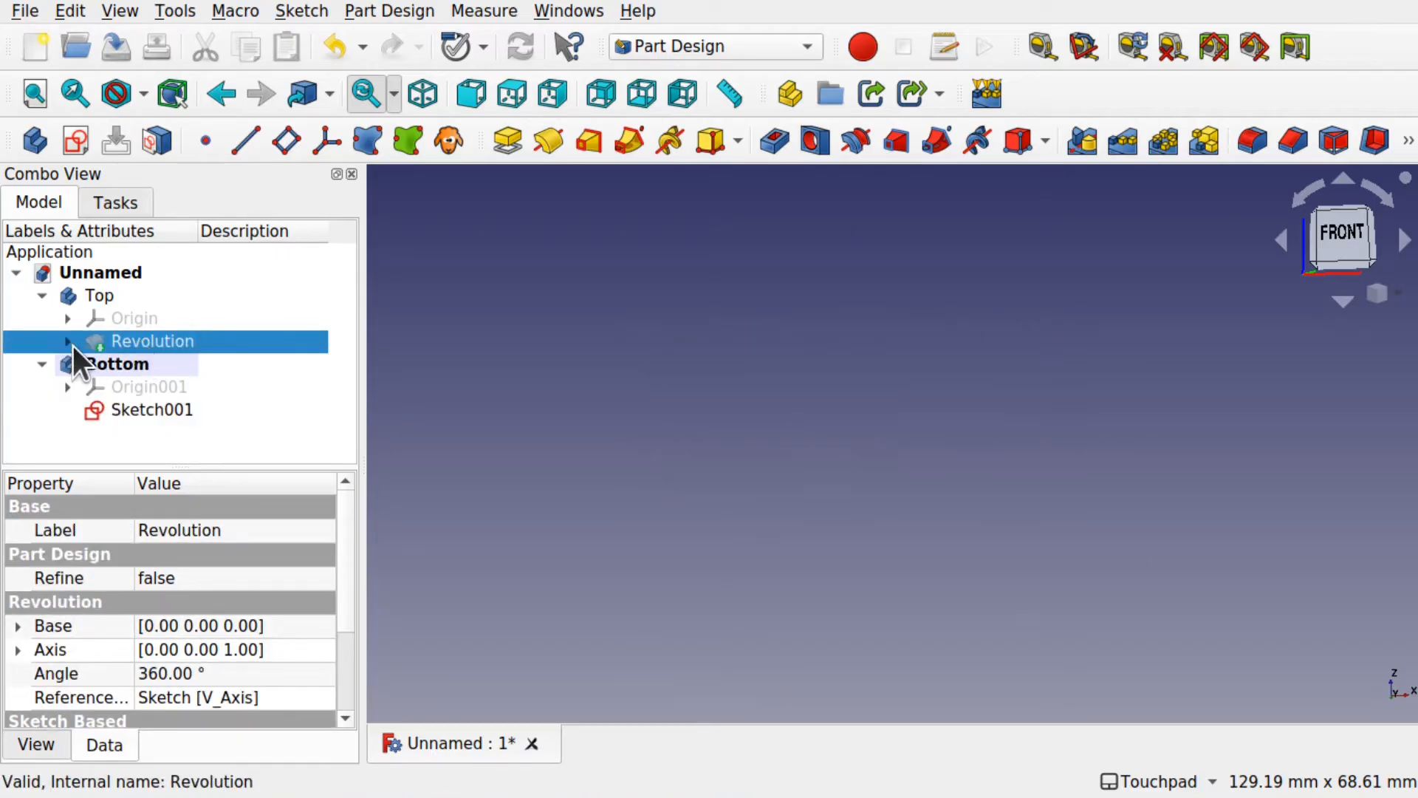
click(73, 346)
click(160, 362)
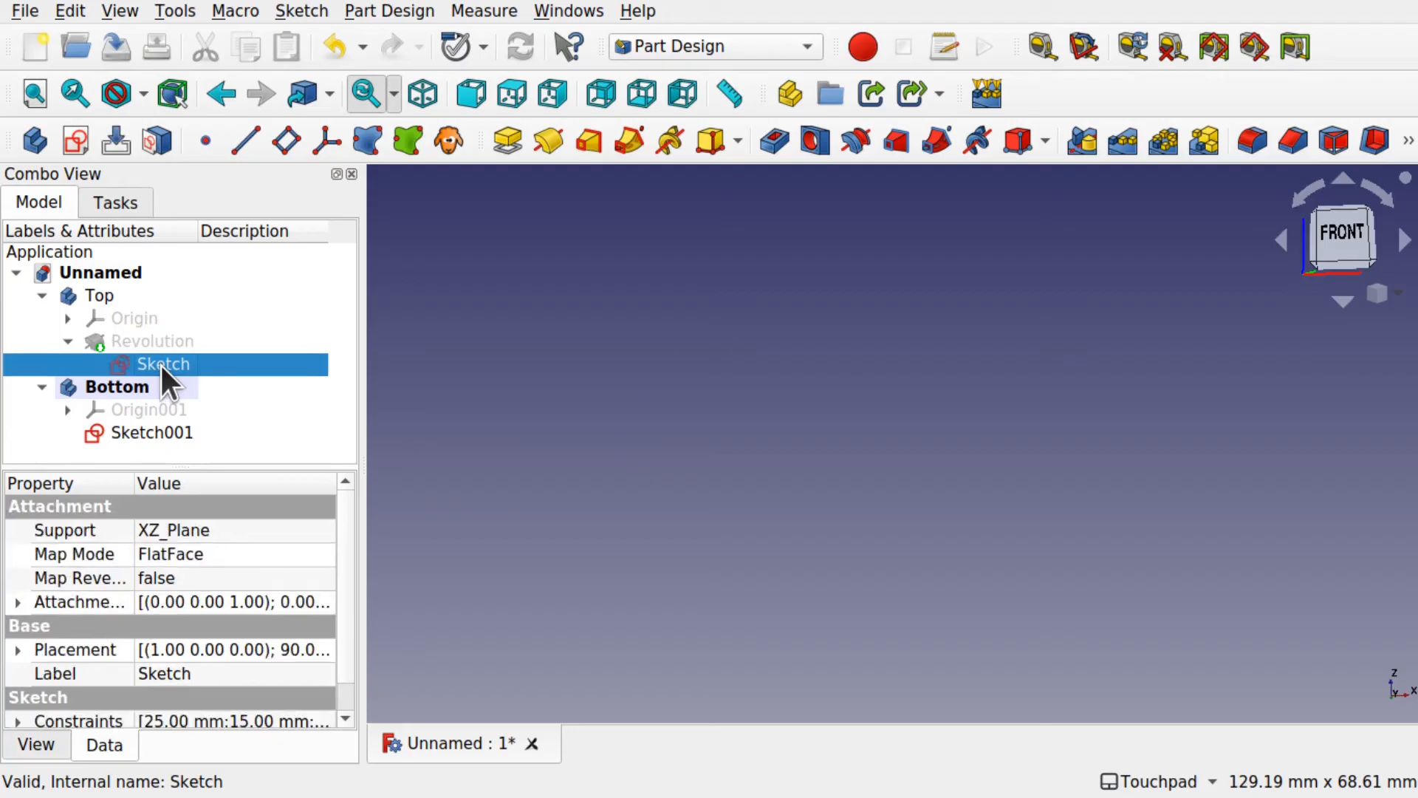
key(space)
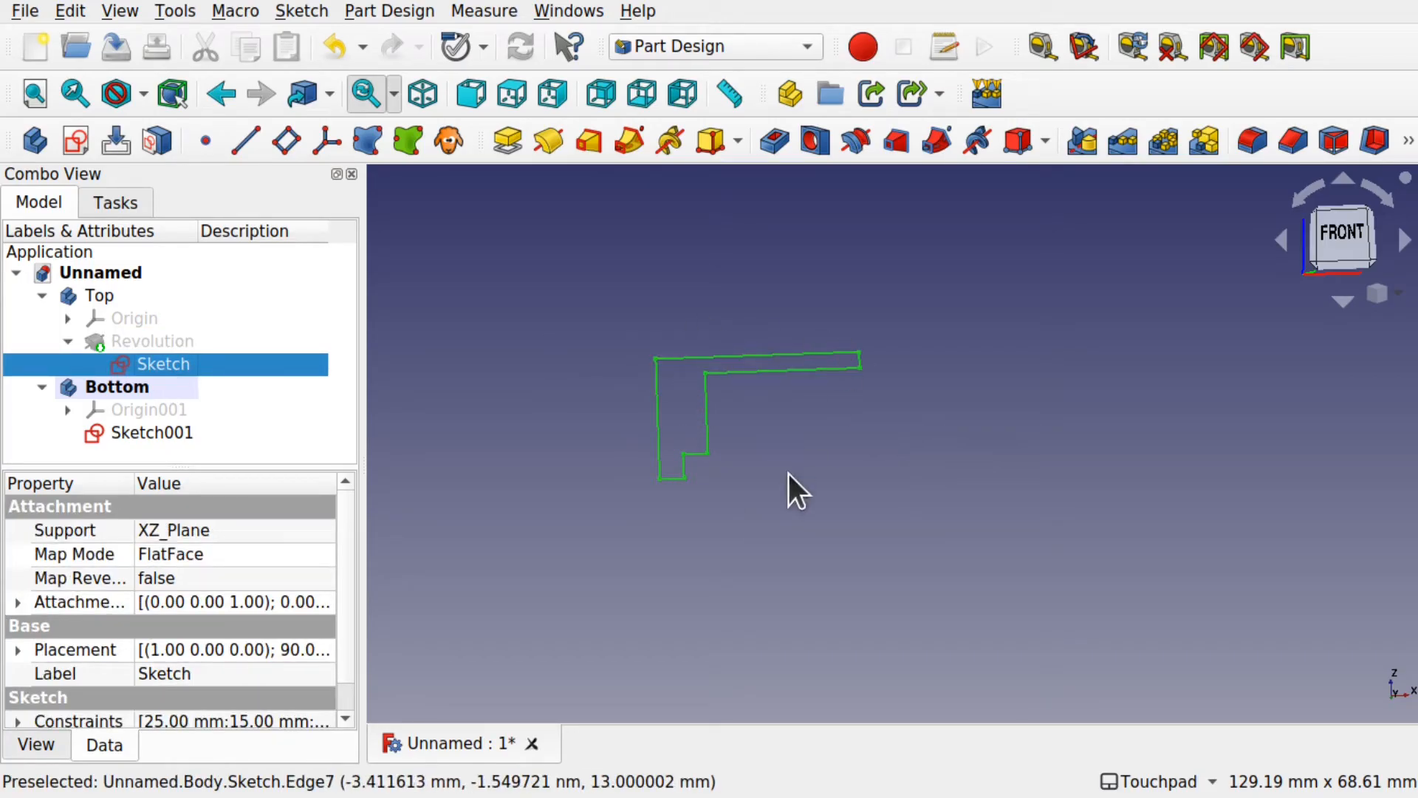
click(539, 441)
Create a sub-object shape binder in the Bottom body from the three lower step edges of the Top profile sketch.
scroll(681, 503, up, 1)
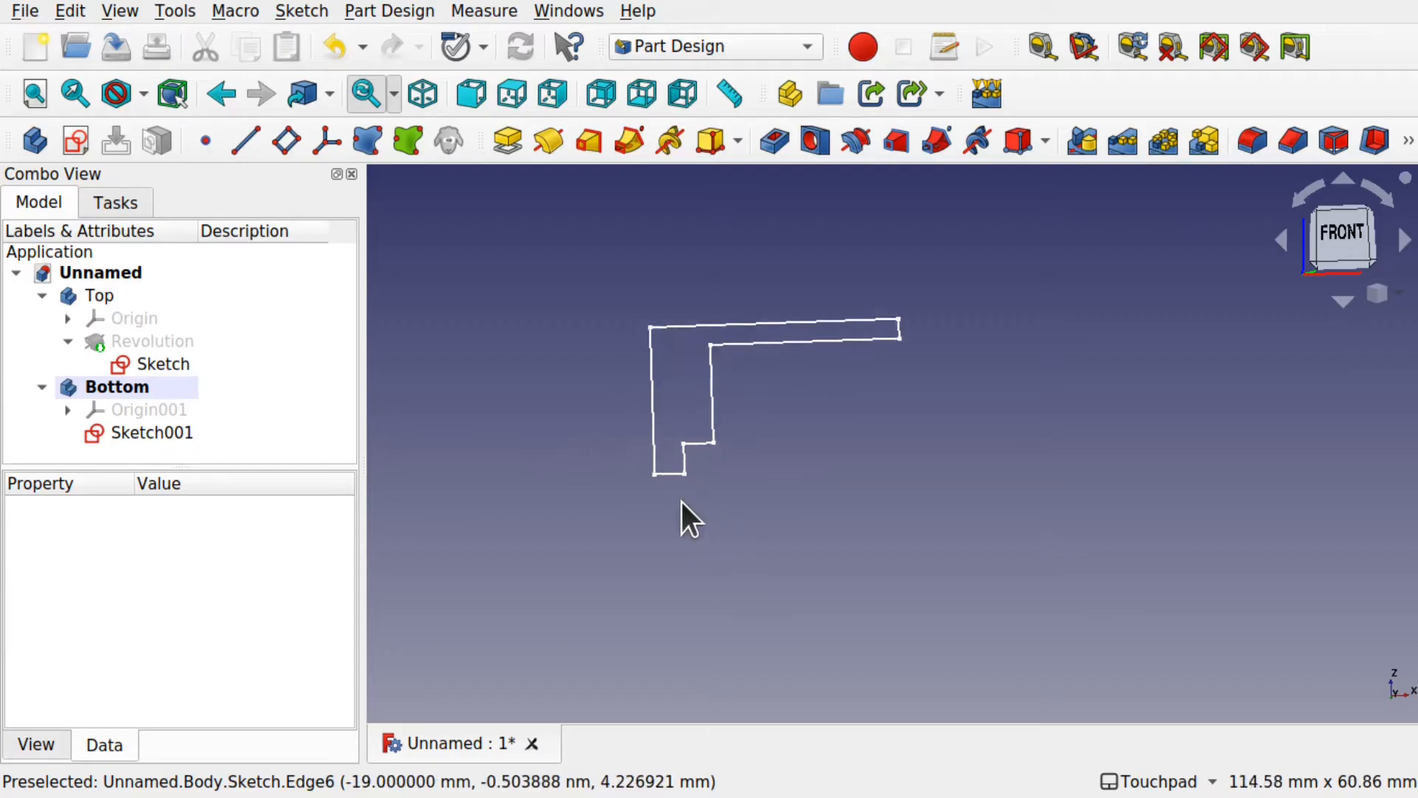
scroll(681, 502, up, 3)
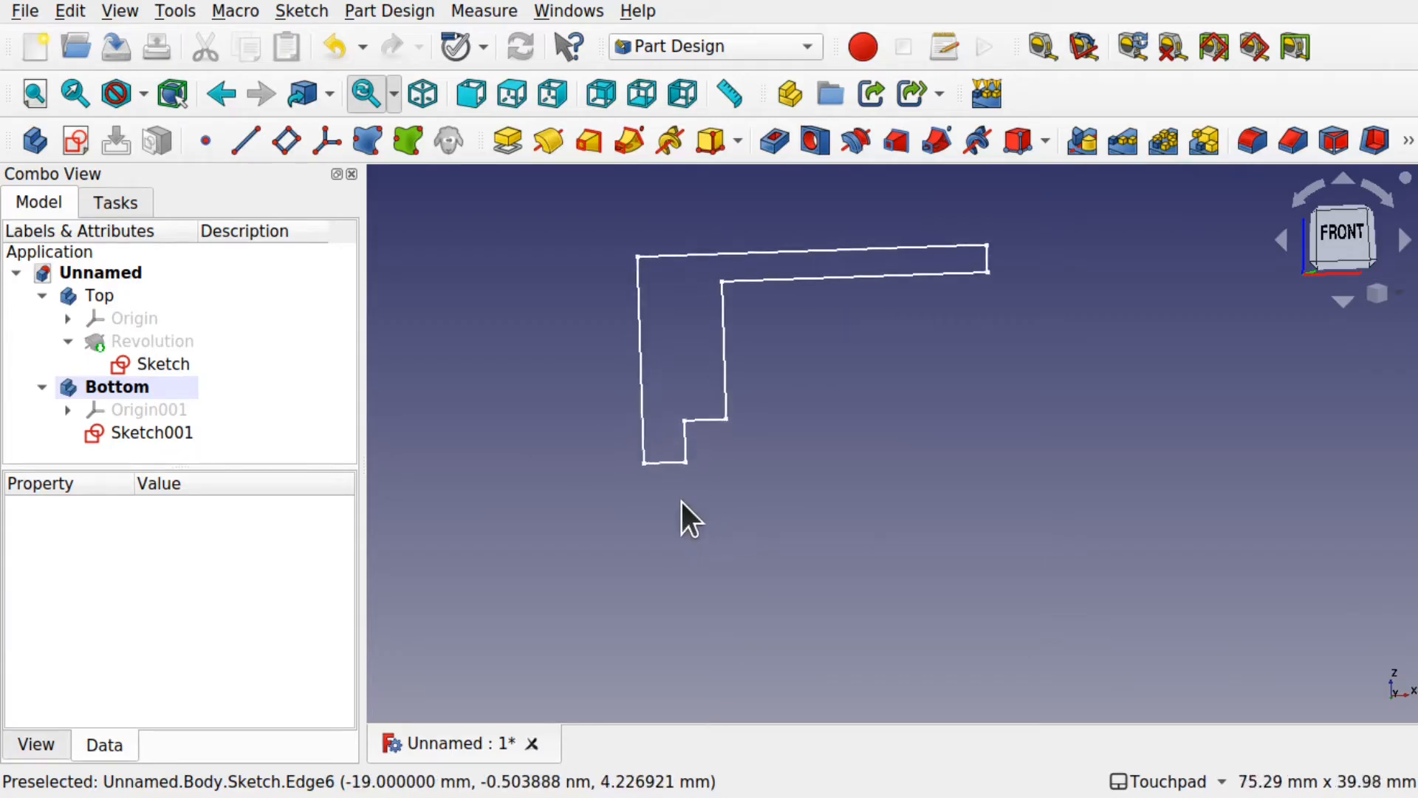
click(657, 455)
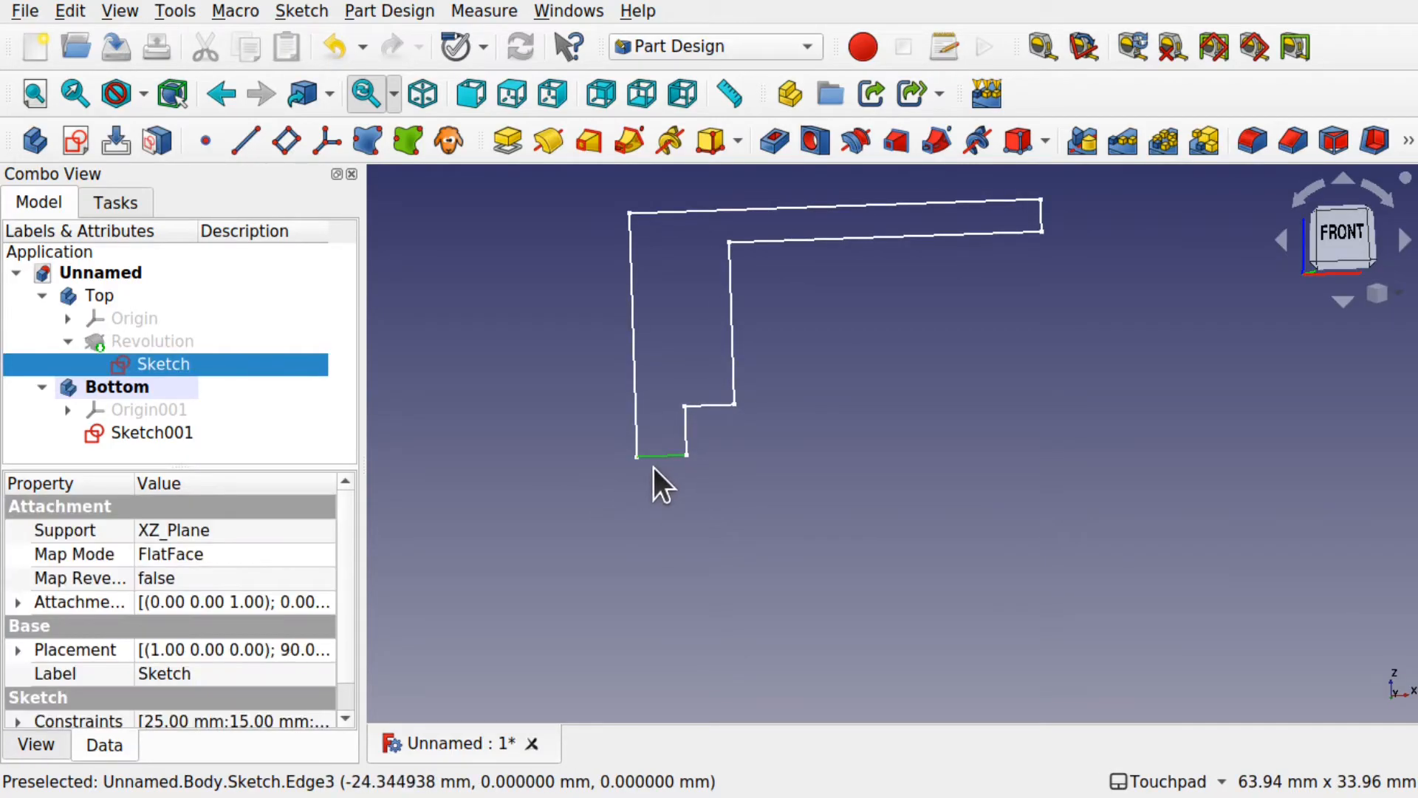
ctrl+click(689, 430)
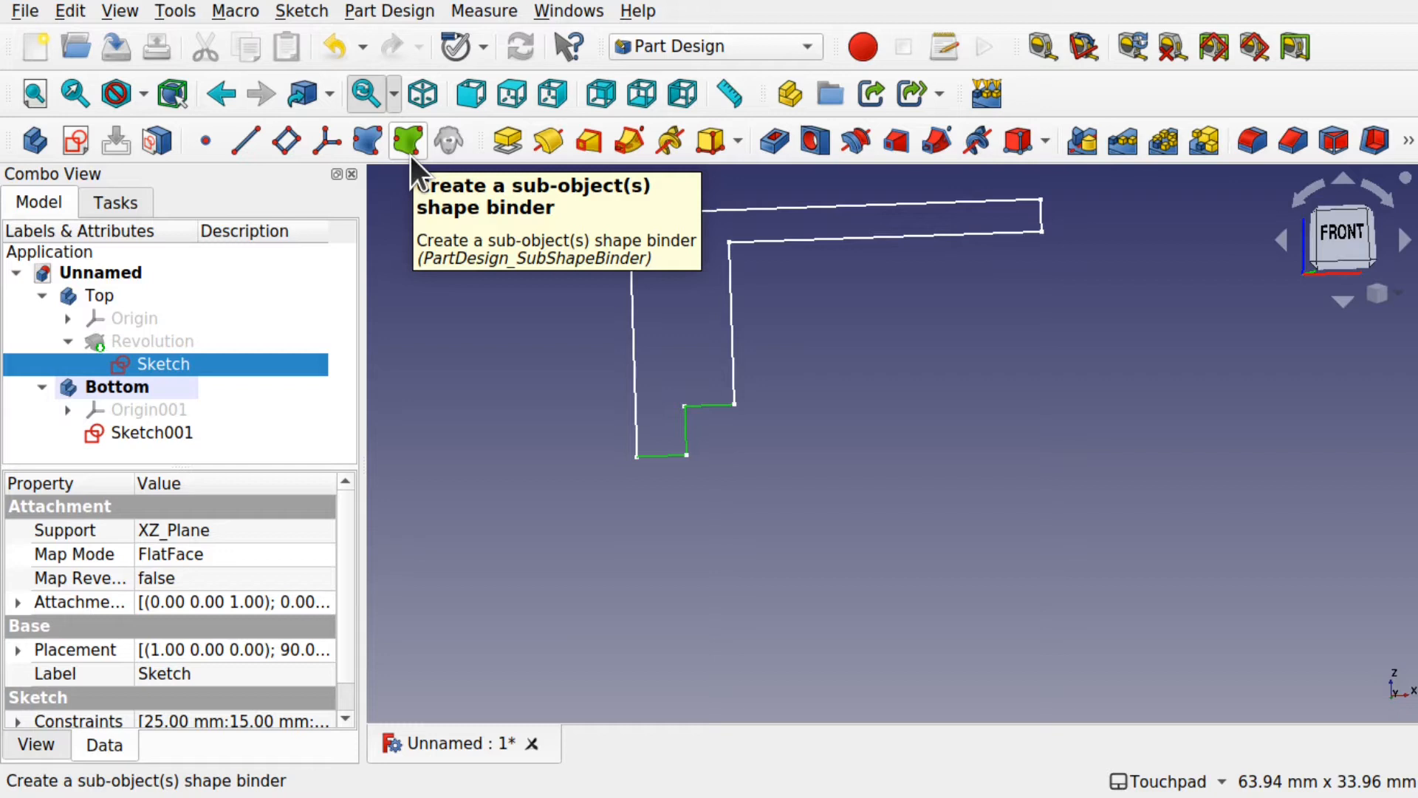
click(383, 7)
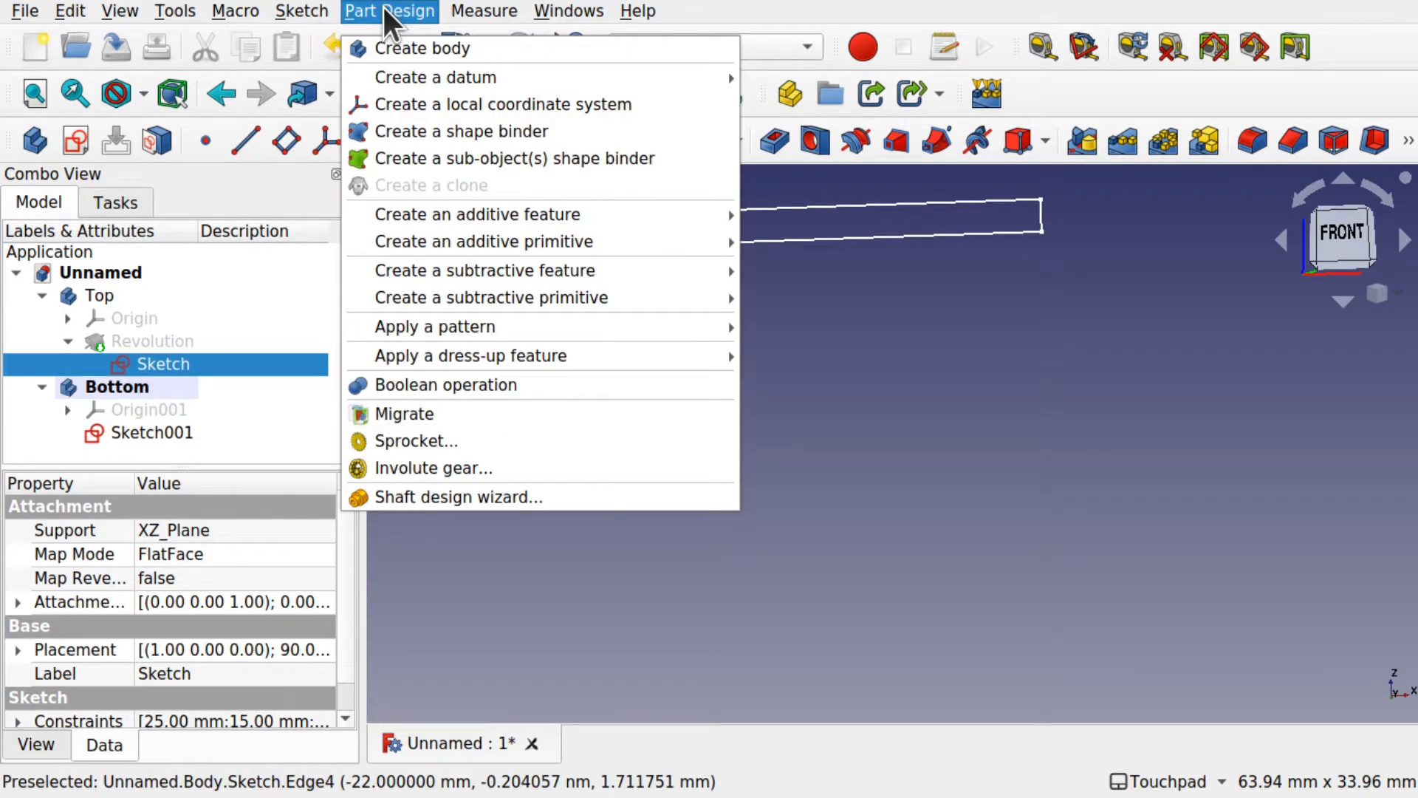
click(434, 158)
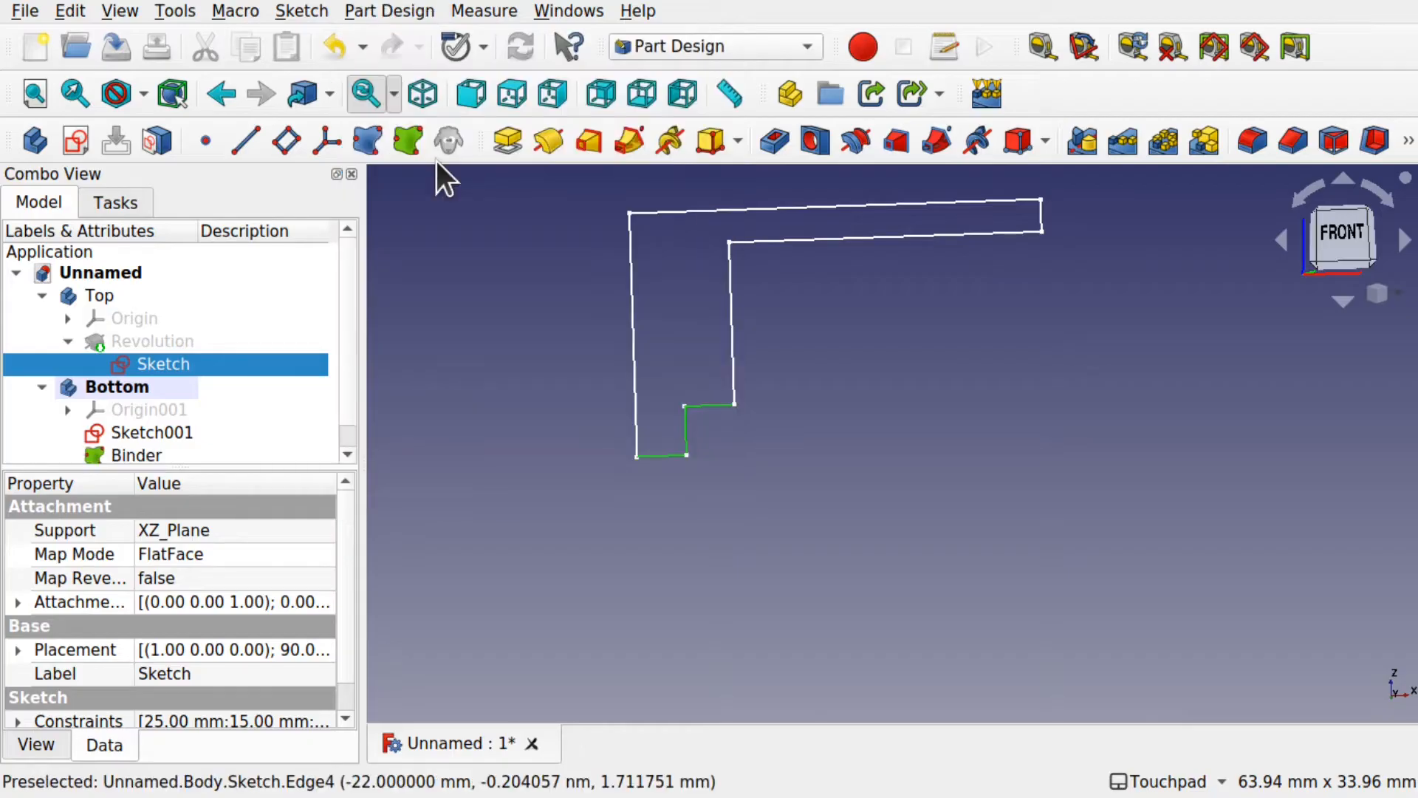
Hide the Top profile sketch to leave only the shape binder's edges on display.
click(345, 452)
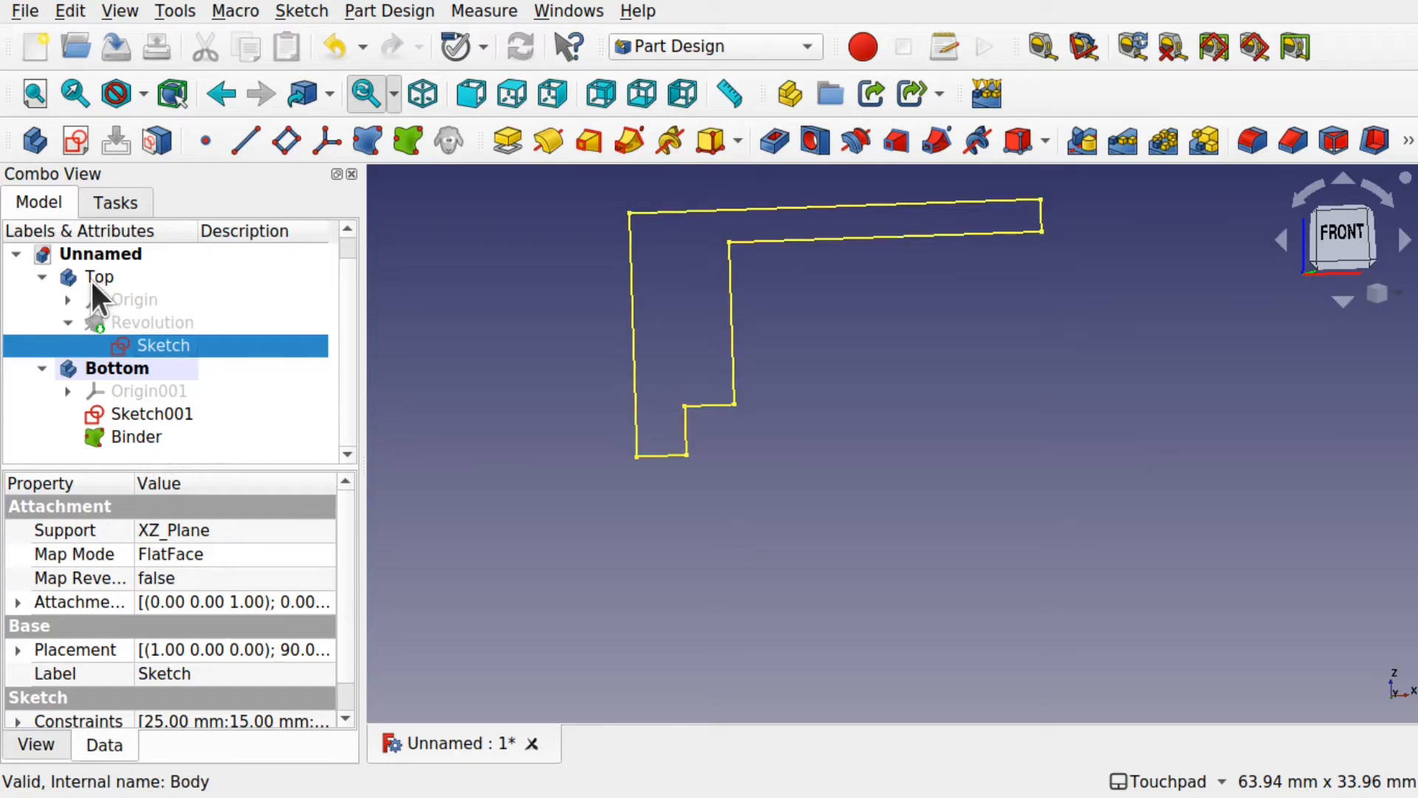
key(space)
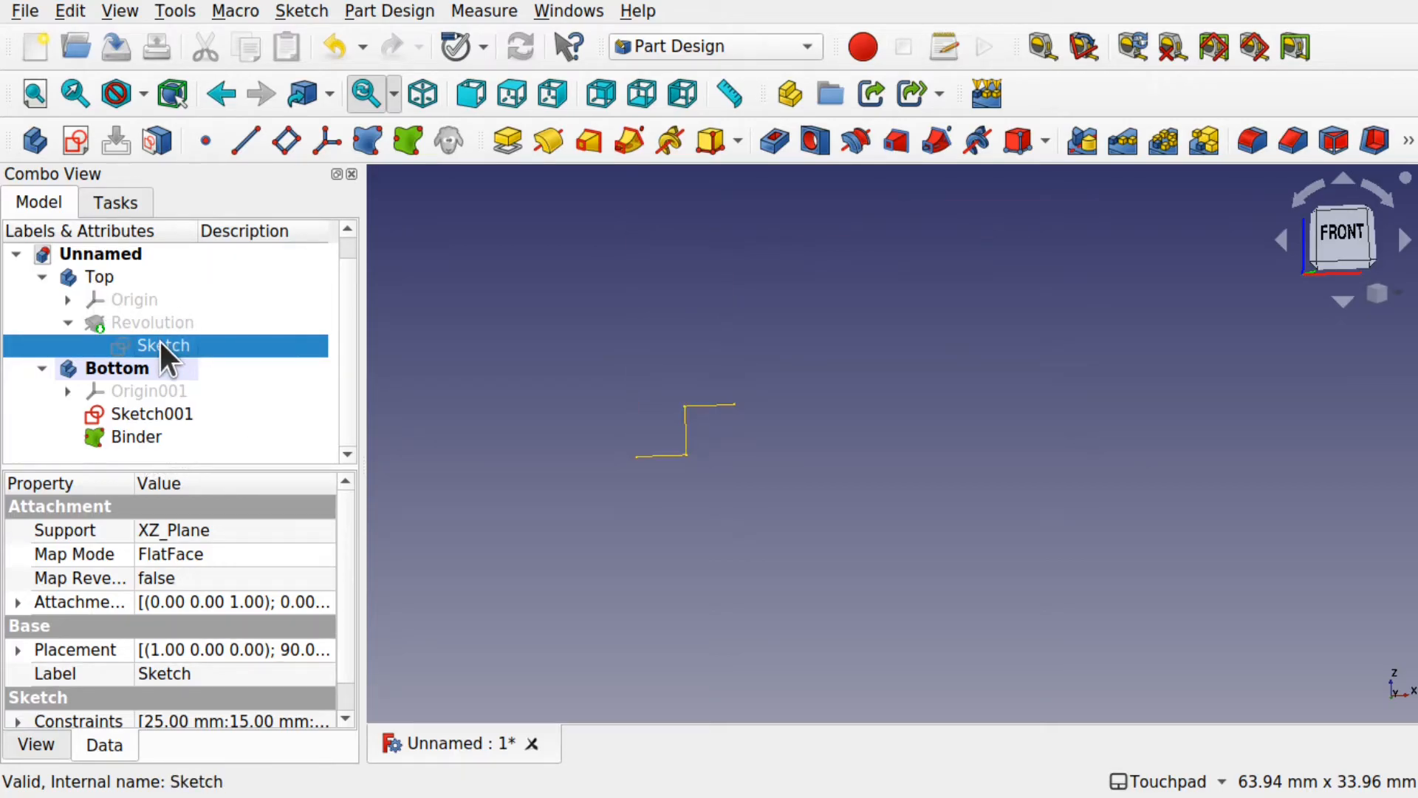
scroll(650, 410, up, 5)
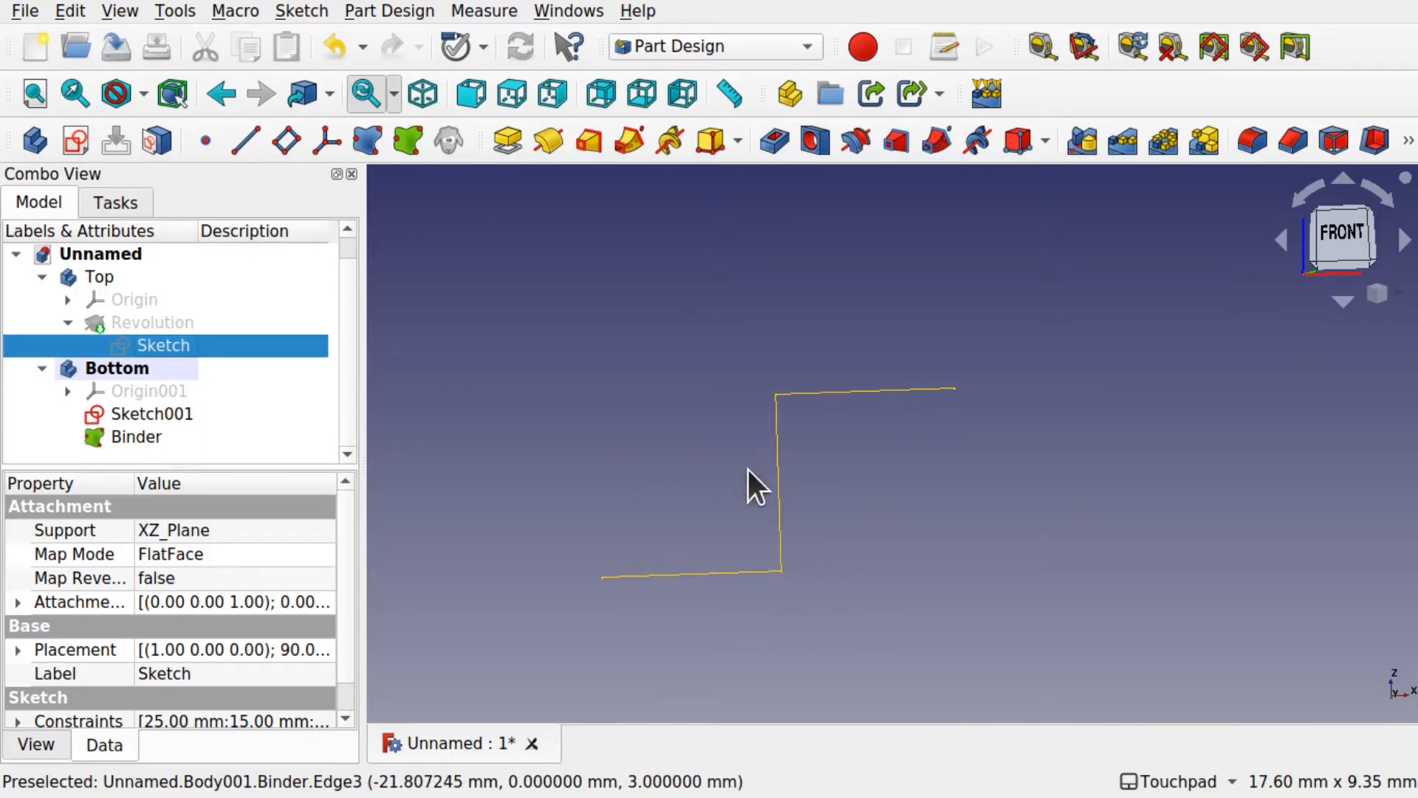
scroll(748, 468, down, 2)
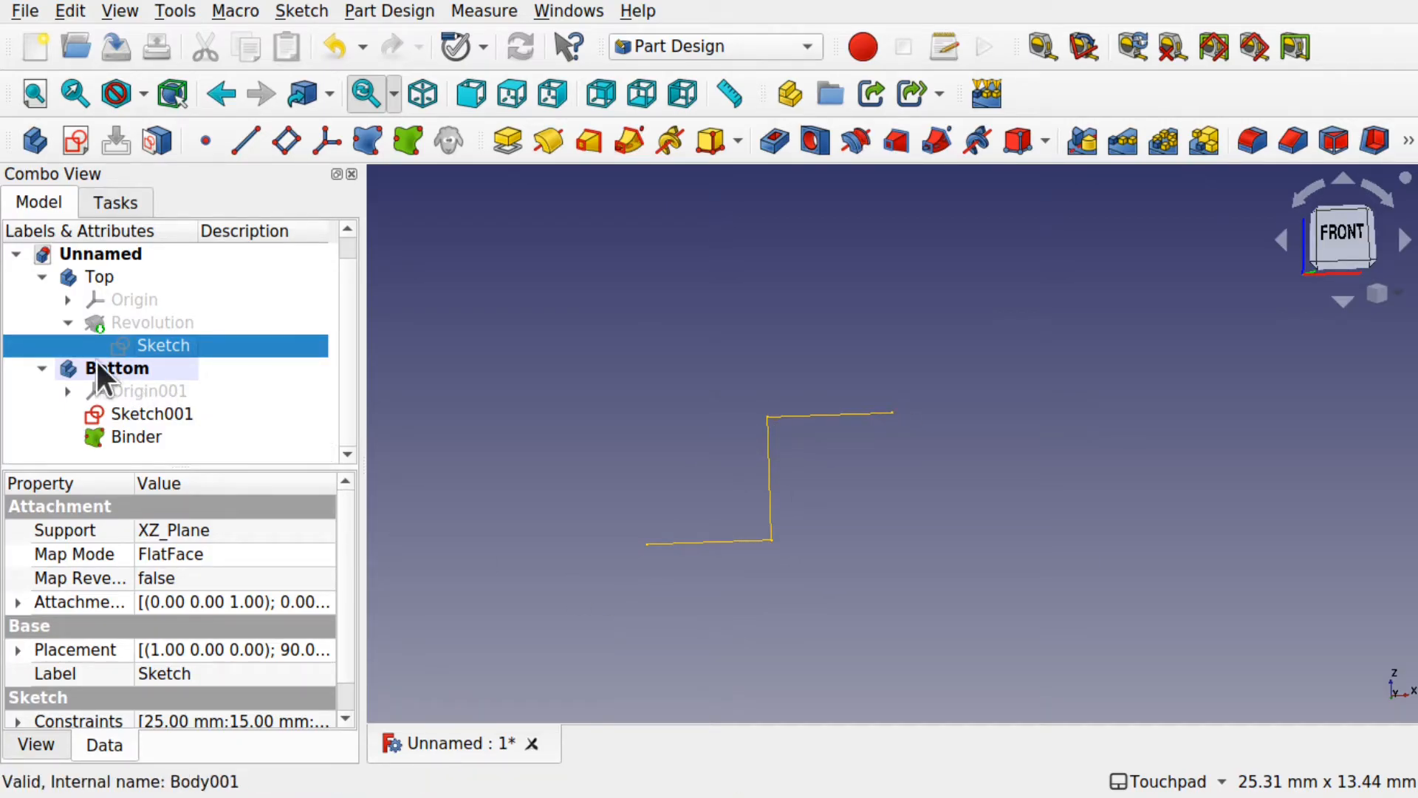
click(127, 374)
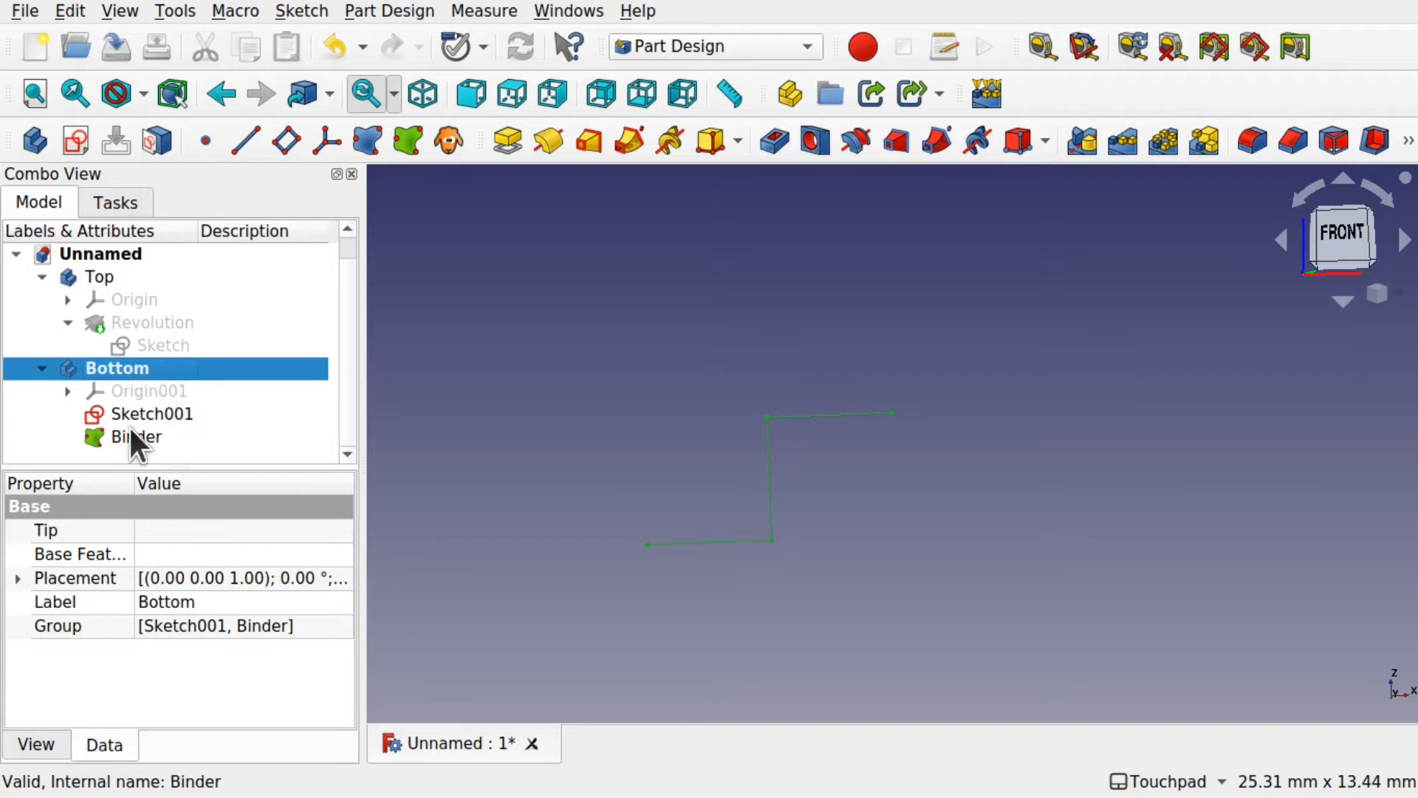
click(640, 499)
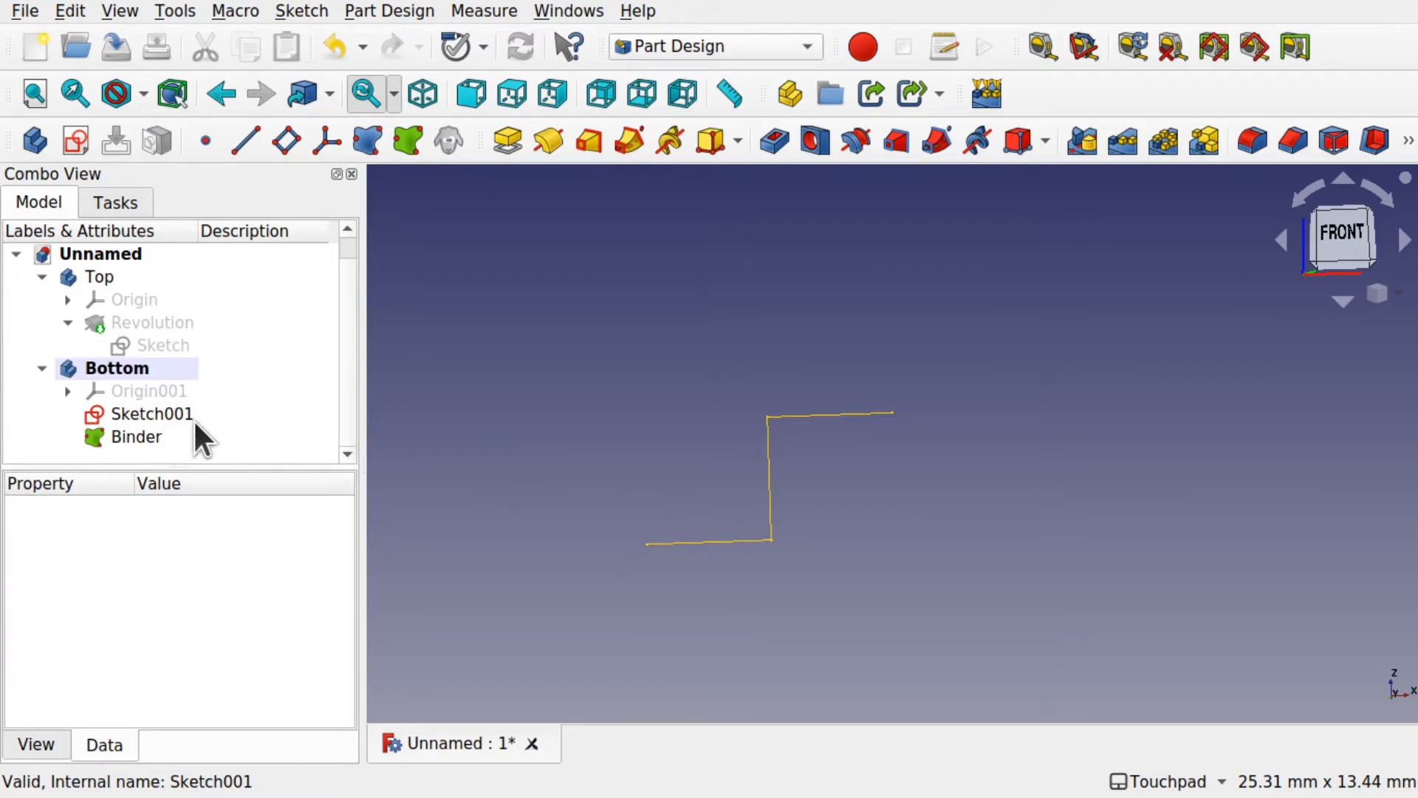
Open the Bottom body's empty sketch for editing and frame the shape binder's edges at a slight tilt.
double_click(174, 415)
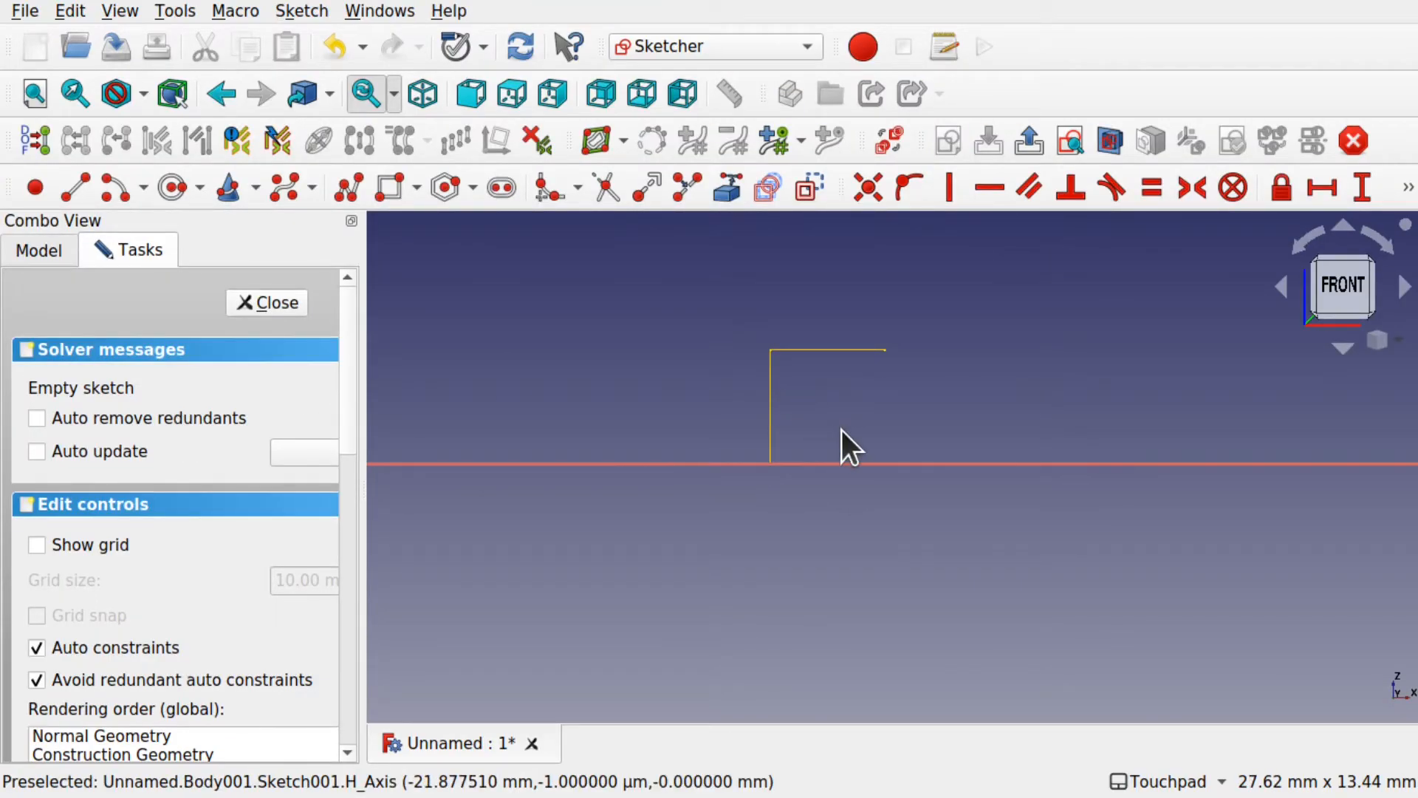
scroll(840, 430, down, 2)
scroll(840, 430, up, 2)
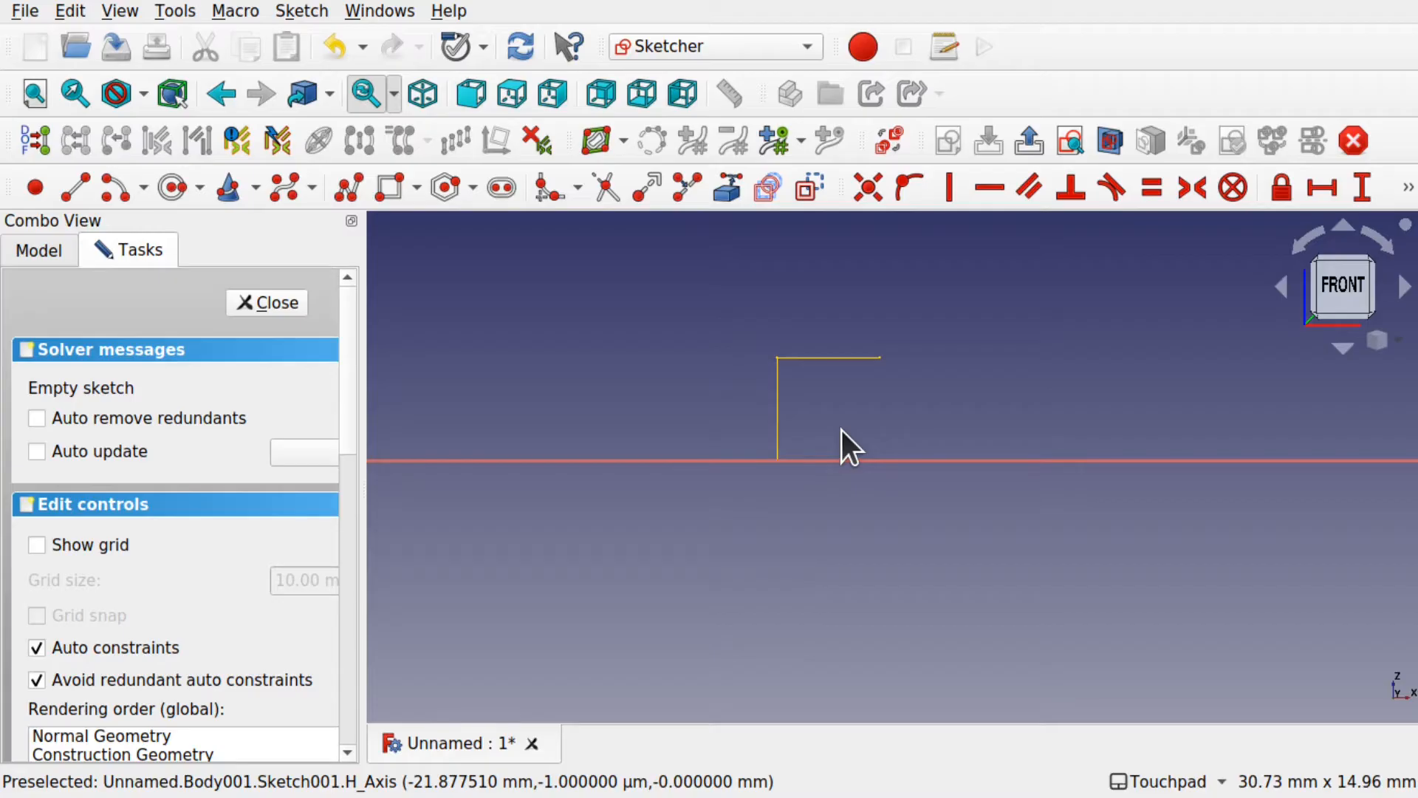
mouse_move(840, 429)
alt+mouse_down()
mouse_move(798, 519)
mouse_move(827, 464)
alt+mouse_up()
mouse_move(827, 464)
shift+mouse_down()
mouse_move(842, 635)
mouse_move(797, 544)
mouse_move(791, 595)
mouse_move(817, 408)
mouse_move(819, 601)
mouse_move(841, 454)
shift+mouse_up()
scroll(841, 454, down, 1)
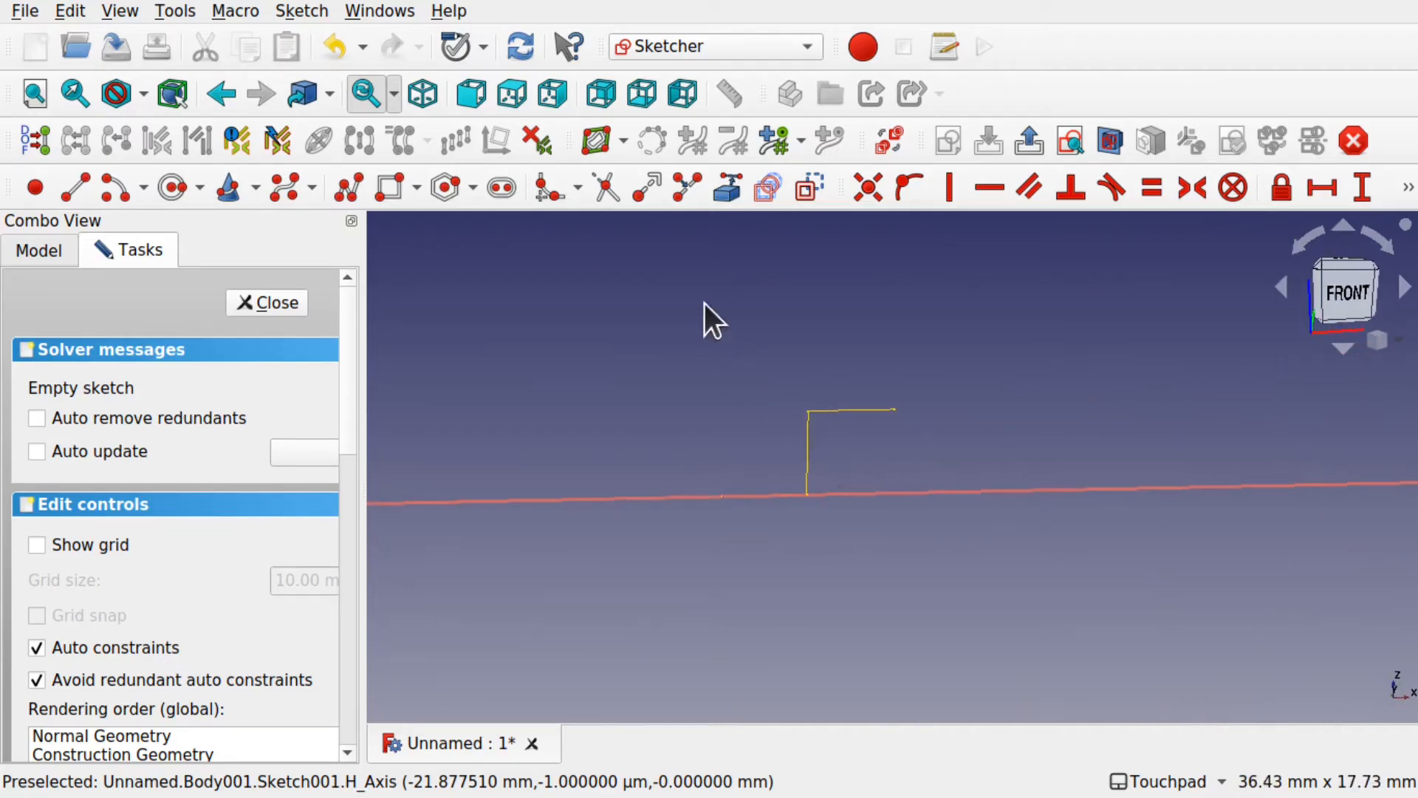
Link the shape binder's three step edges into the Bottom sketch as external geometry.
click(731, 197)
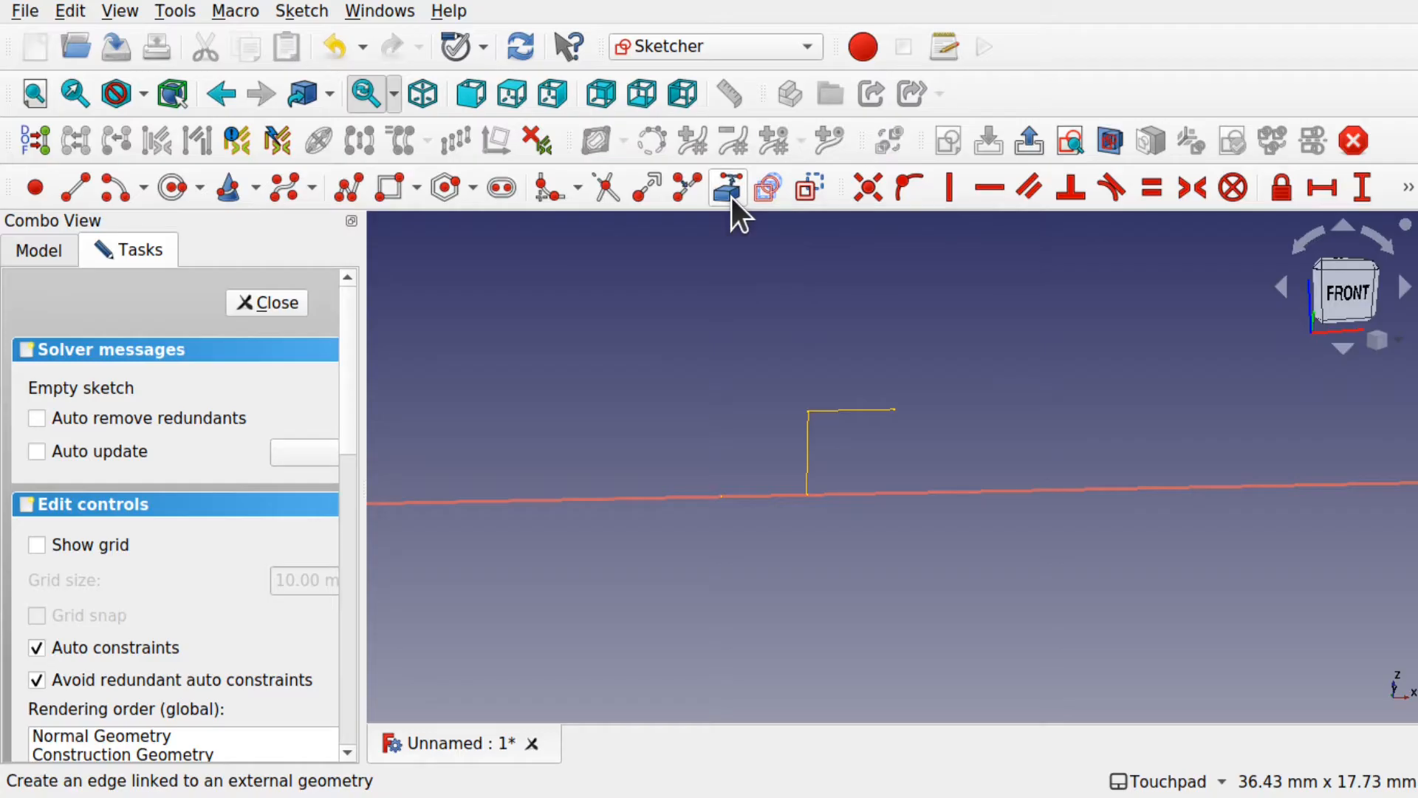
click(864, 411)
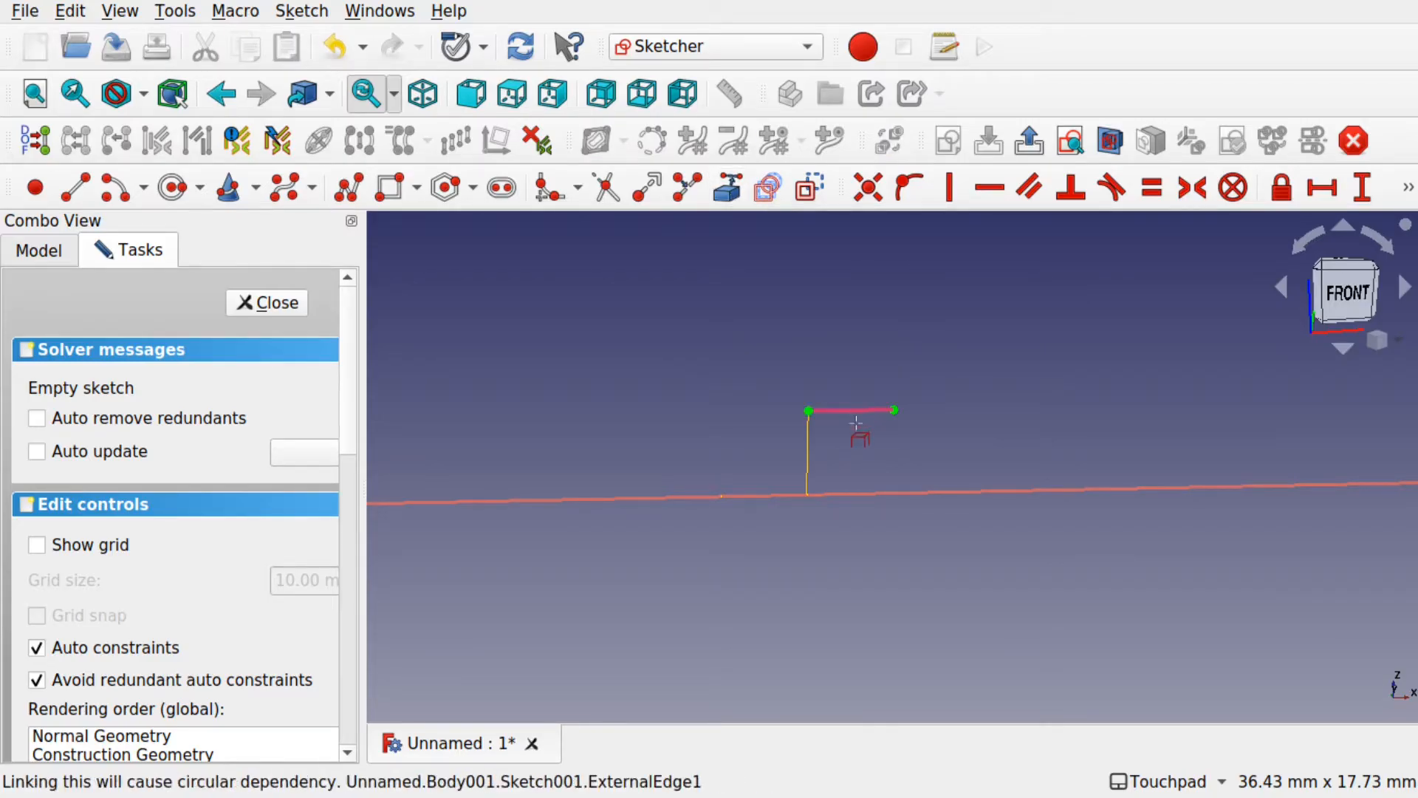
click(812, 464)
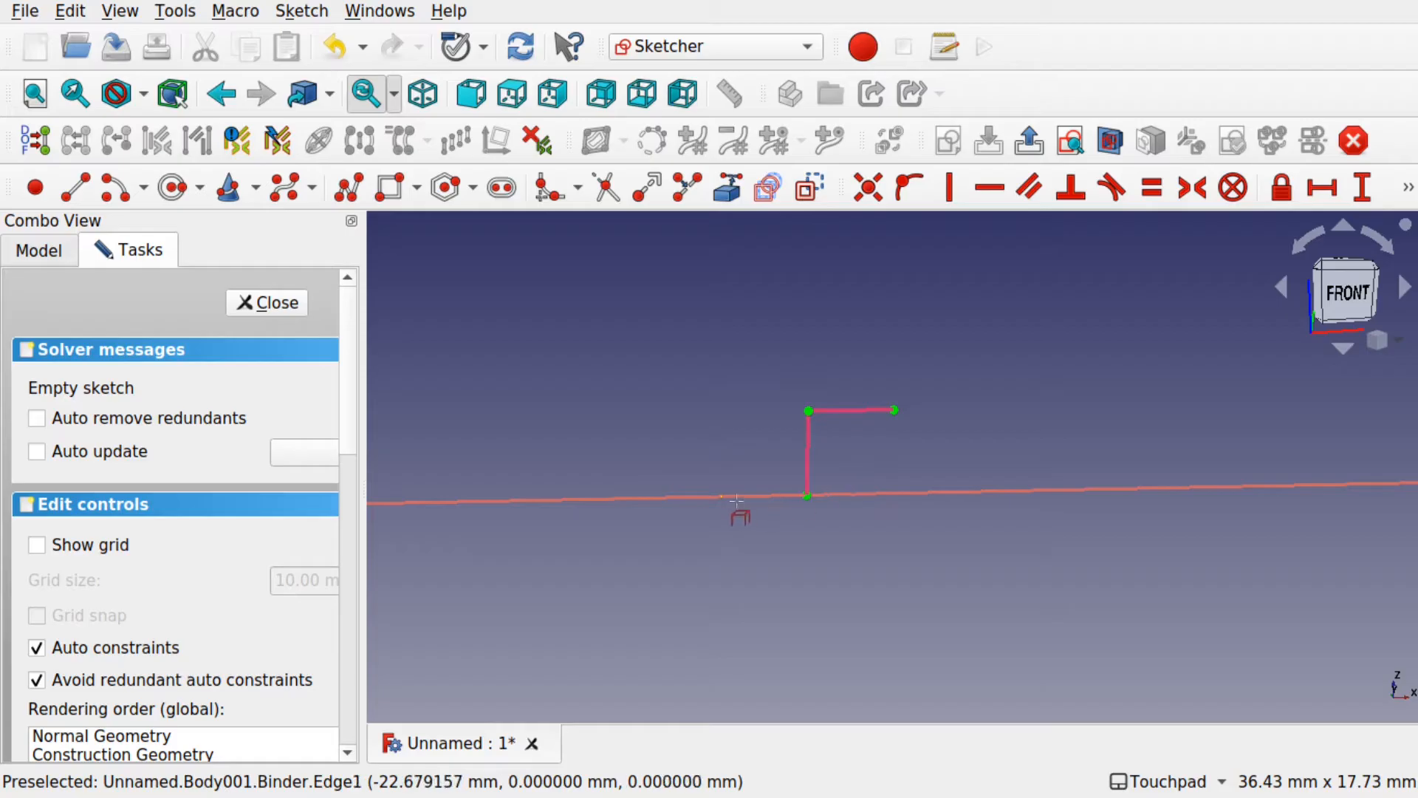
click(759, 498)
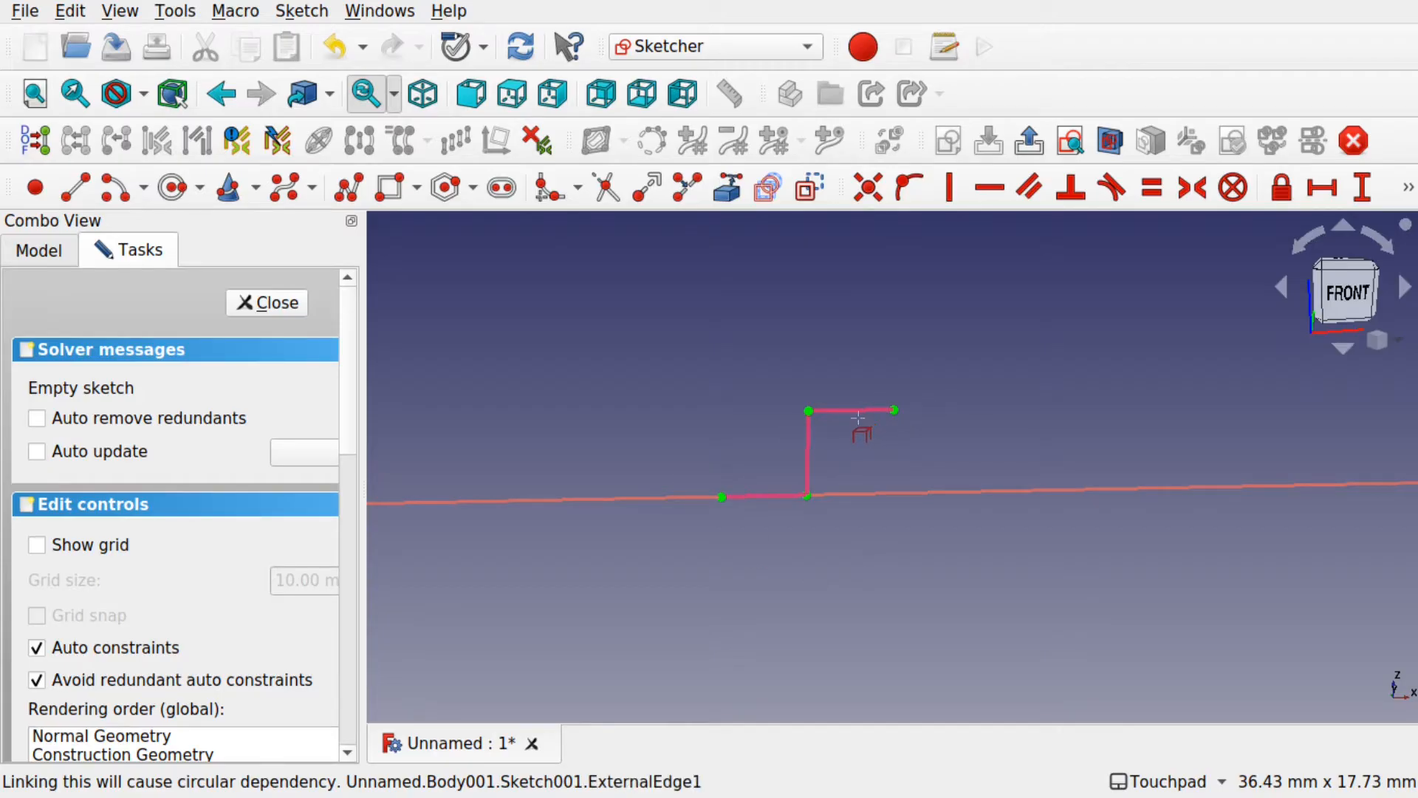
Start a polyline on the vertical axis about 8 mm below the origin, running about 25 mm horizontally outward and up to the binder's outer endpoint.
scroll(1000, 436, down, 3)
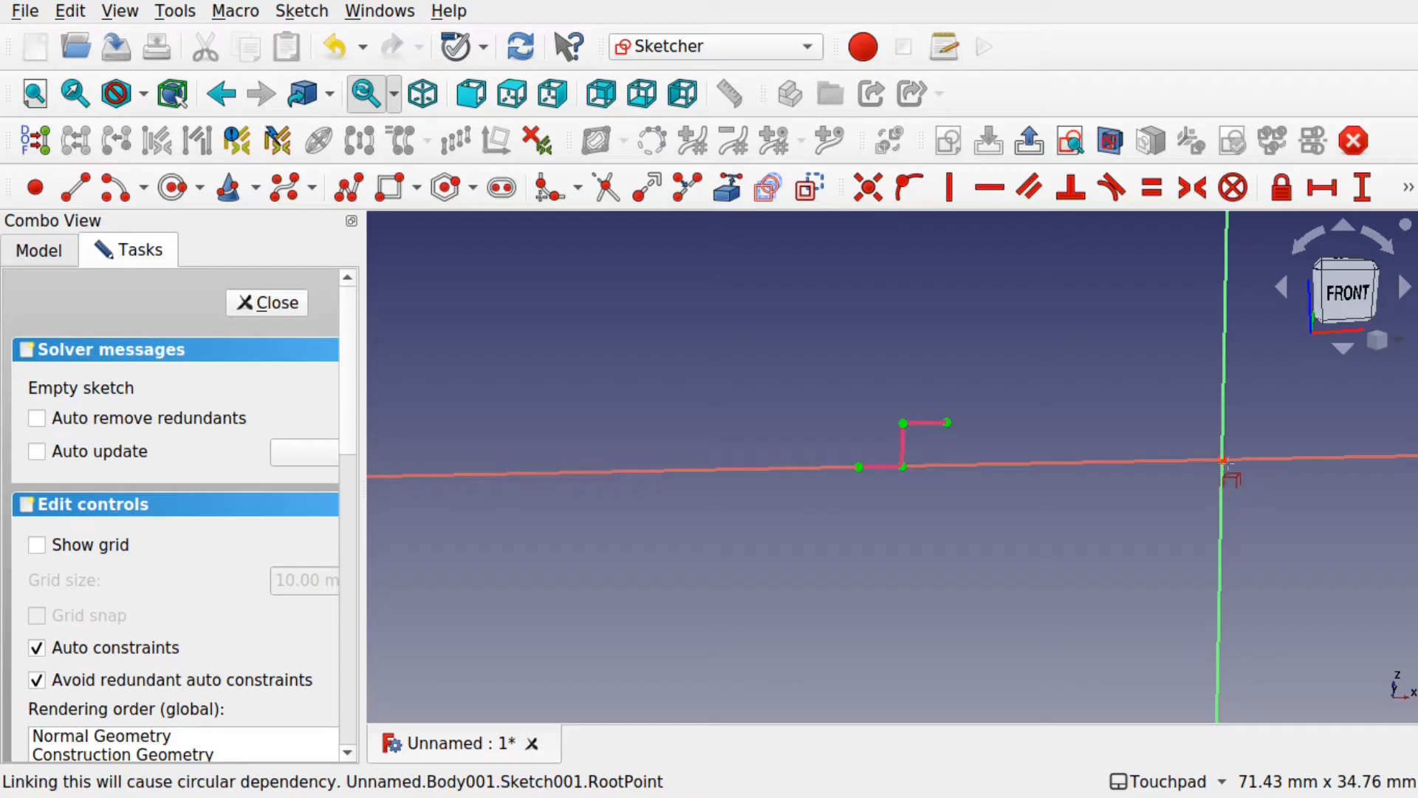
mouse_move(1082, 472)
middle_down()
mouse_move(943, 522)
mouse_move(942, 493)
middle_up()
scroll(910, 484, up, 2)
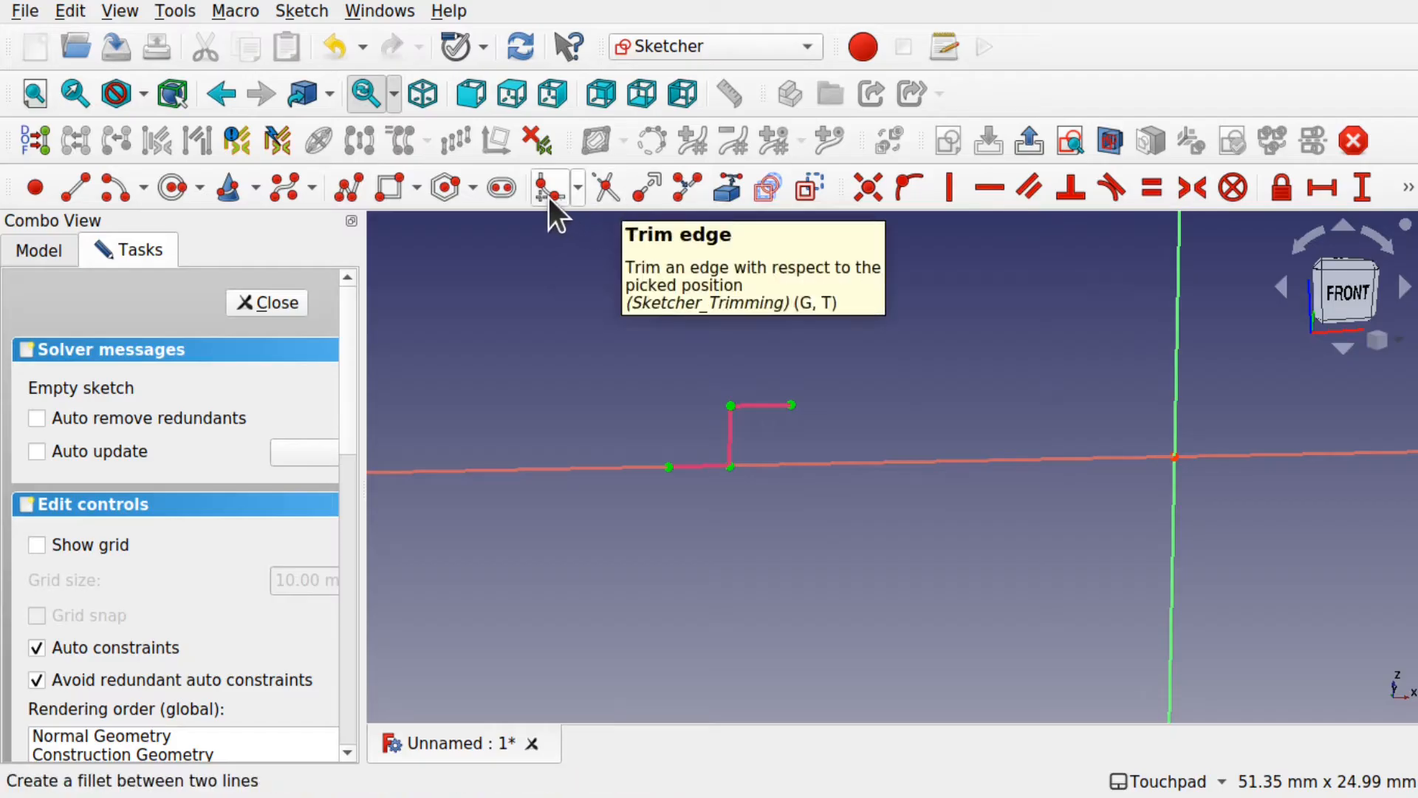
click(339, 184)
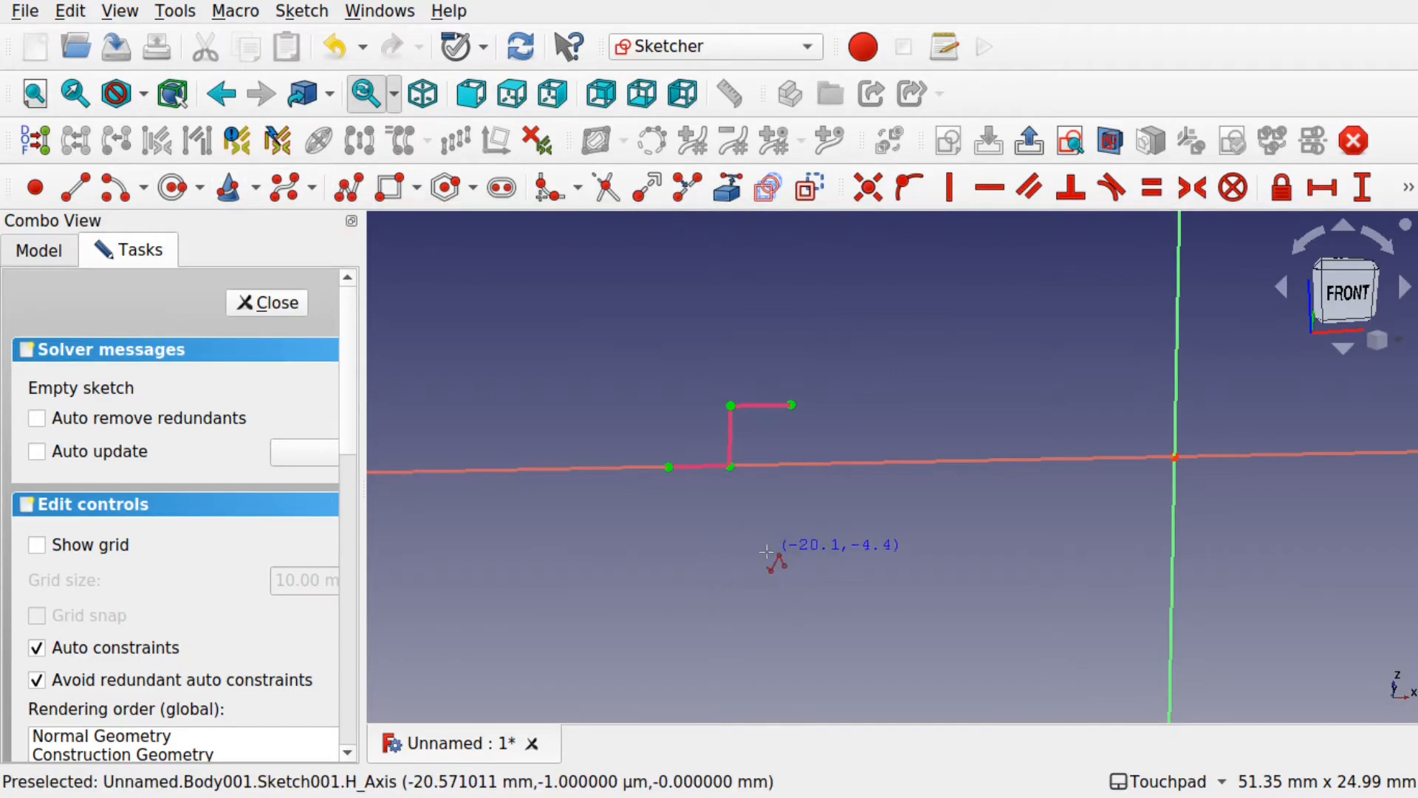
click(1171, 620)
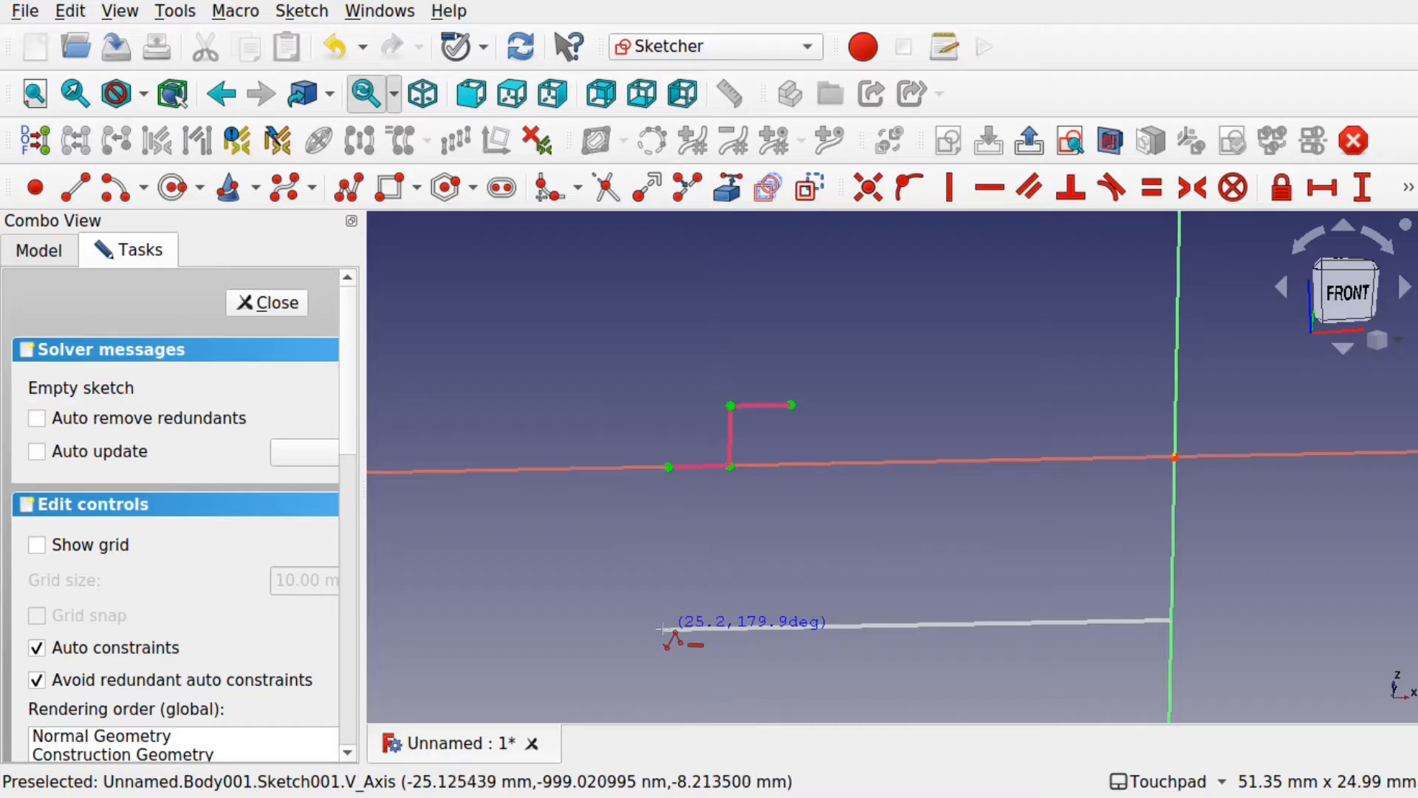
click(670, 629)
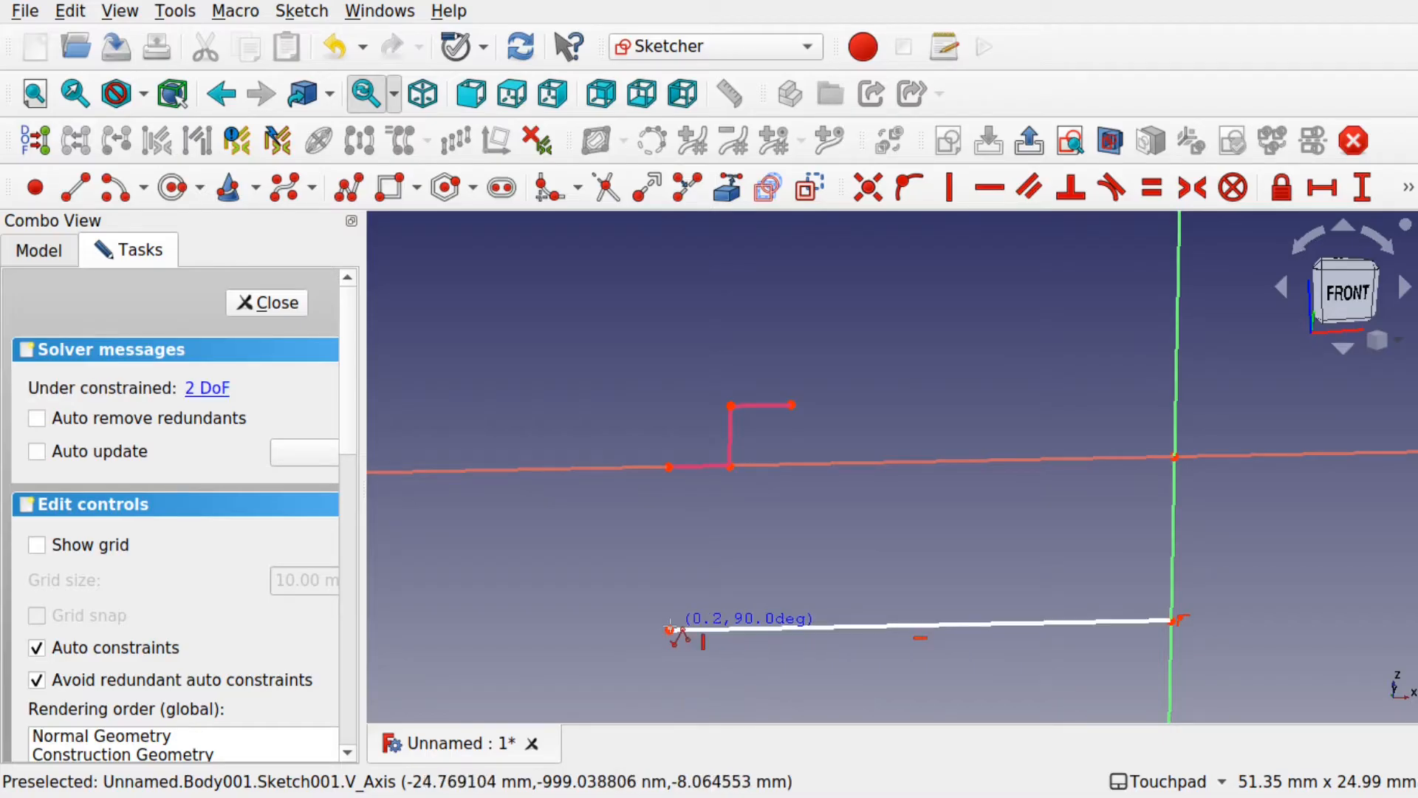
click(668, 466)
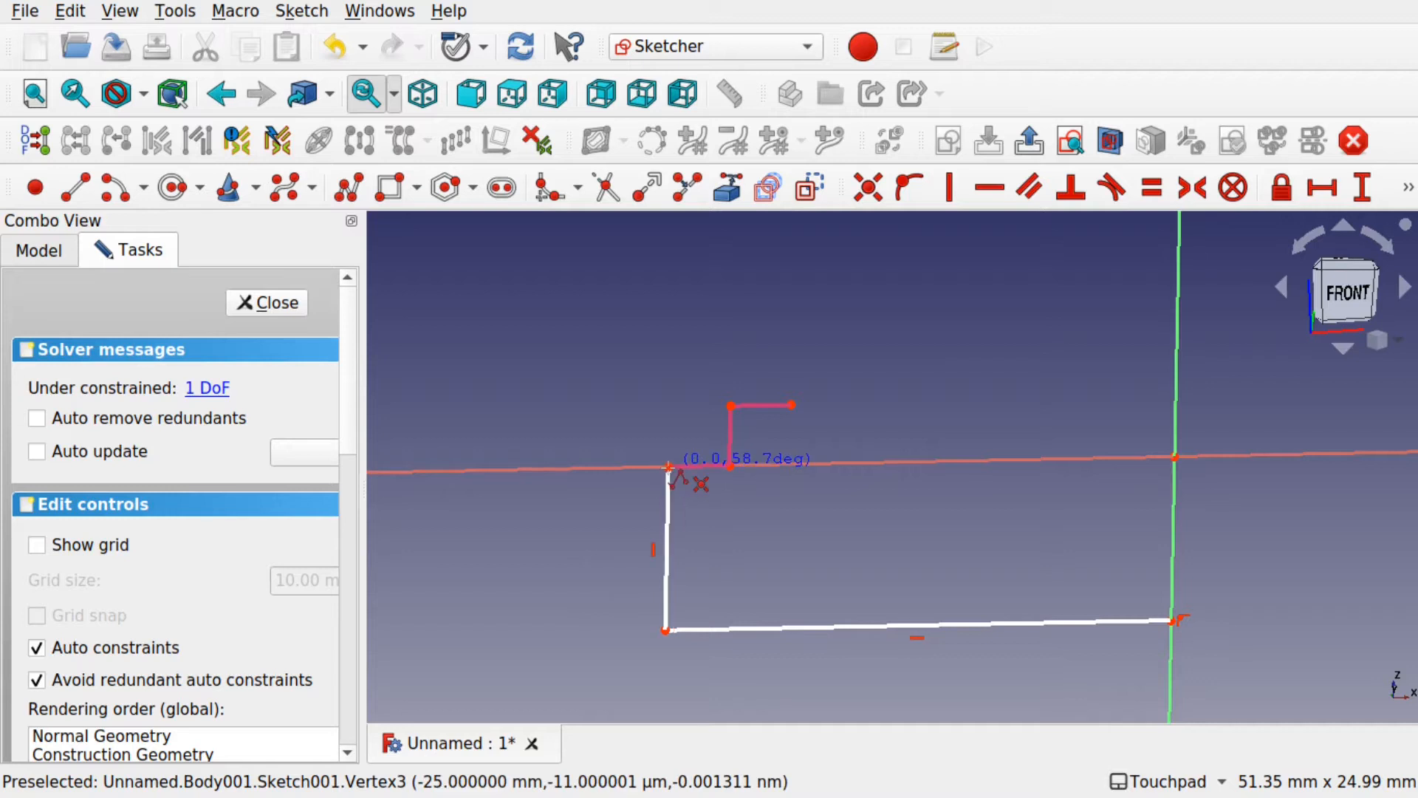
Continue the polyline just inside the binder's step, down to about 6 mm below the horizontal axis, across to the vertical axis, and close the profile.
click(740, 464)
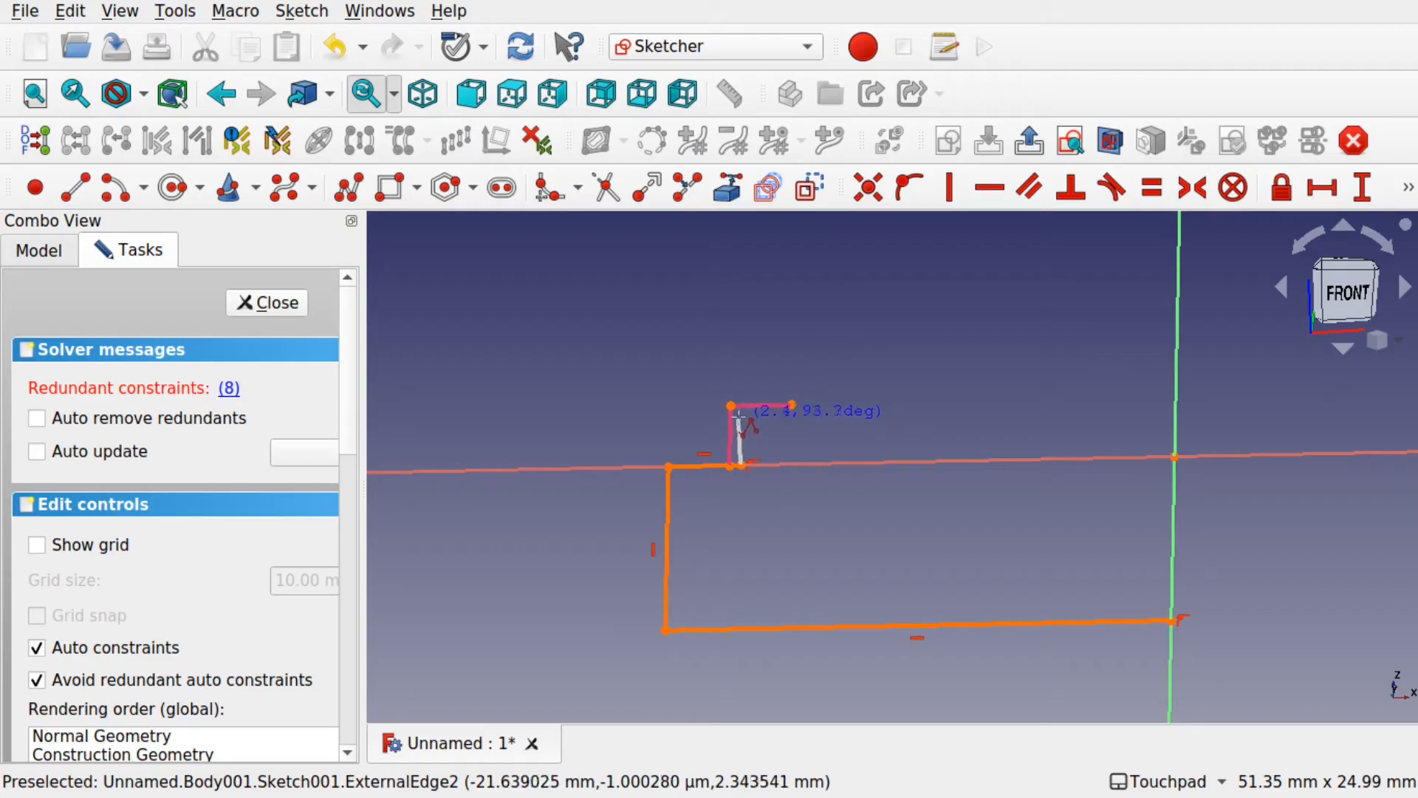
click(740, 413)
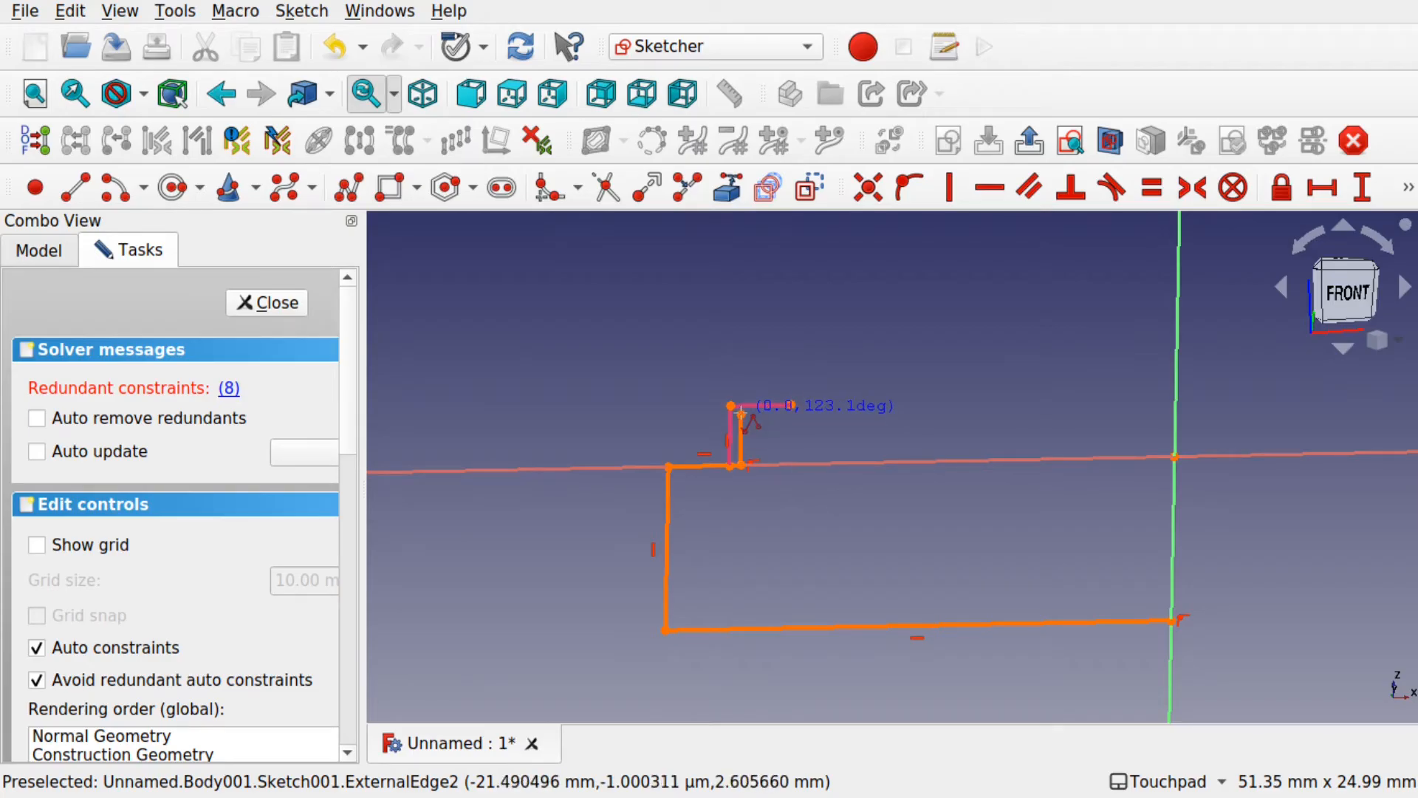
click(791, 412)
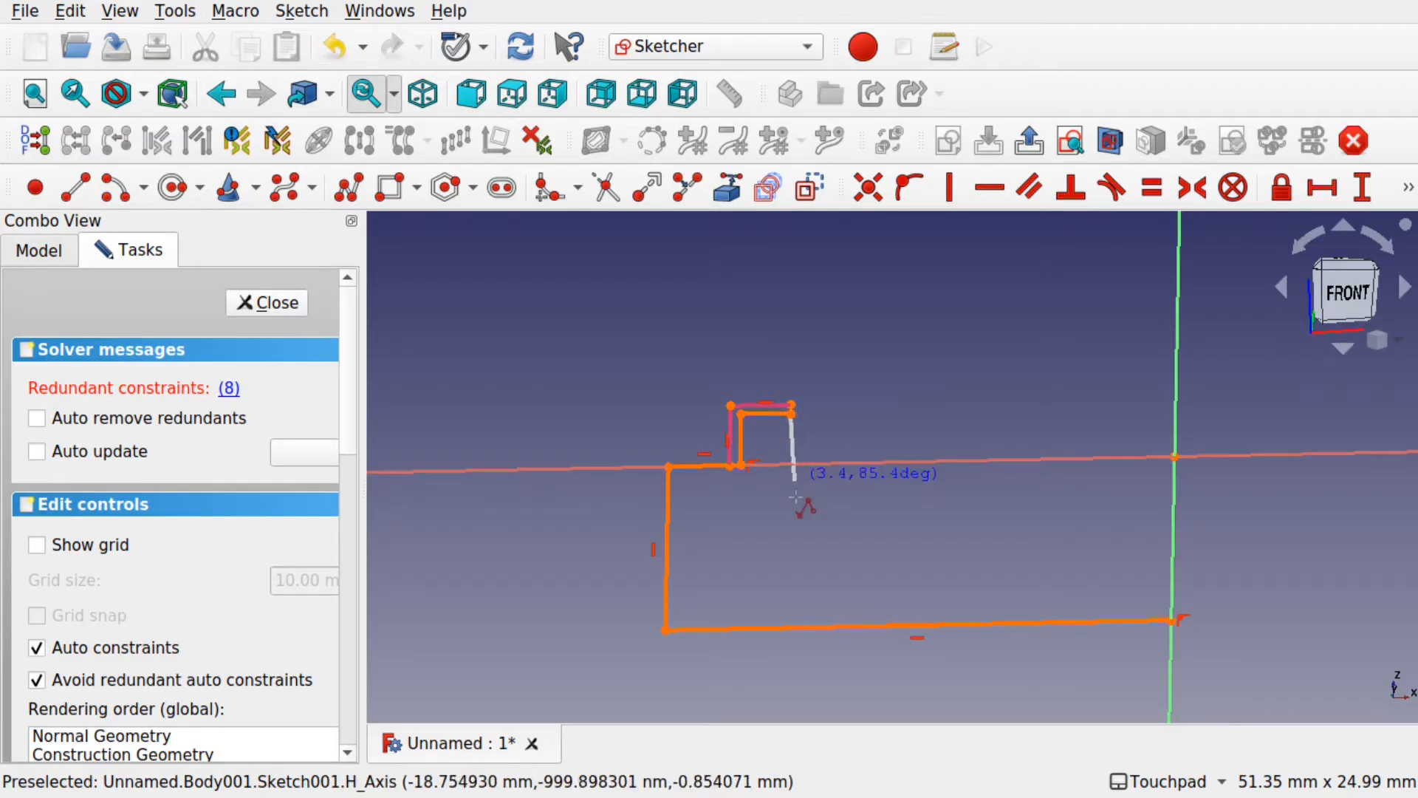
click(787, 583)
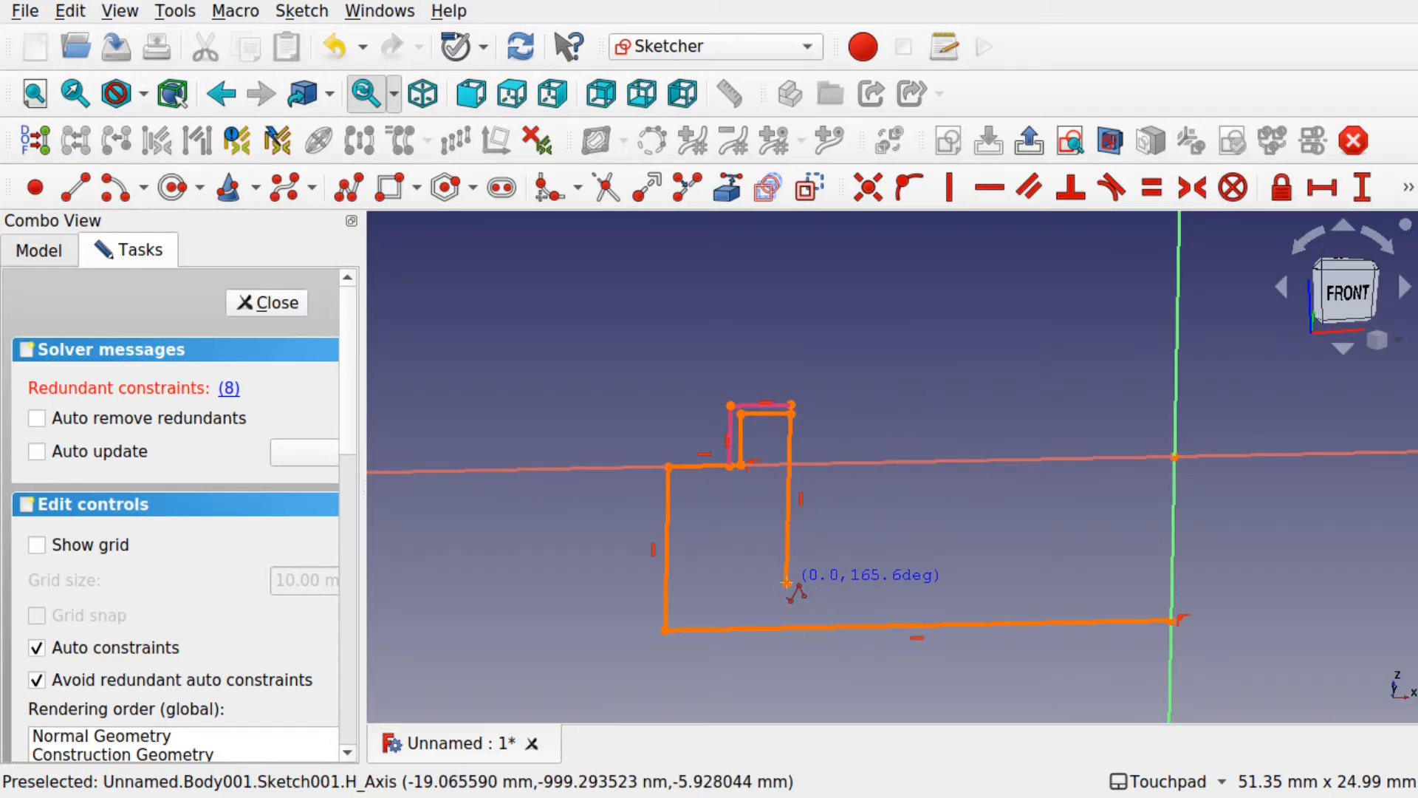
click(1174, 579)
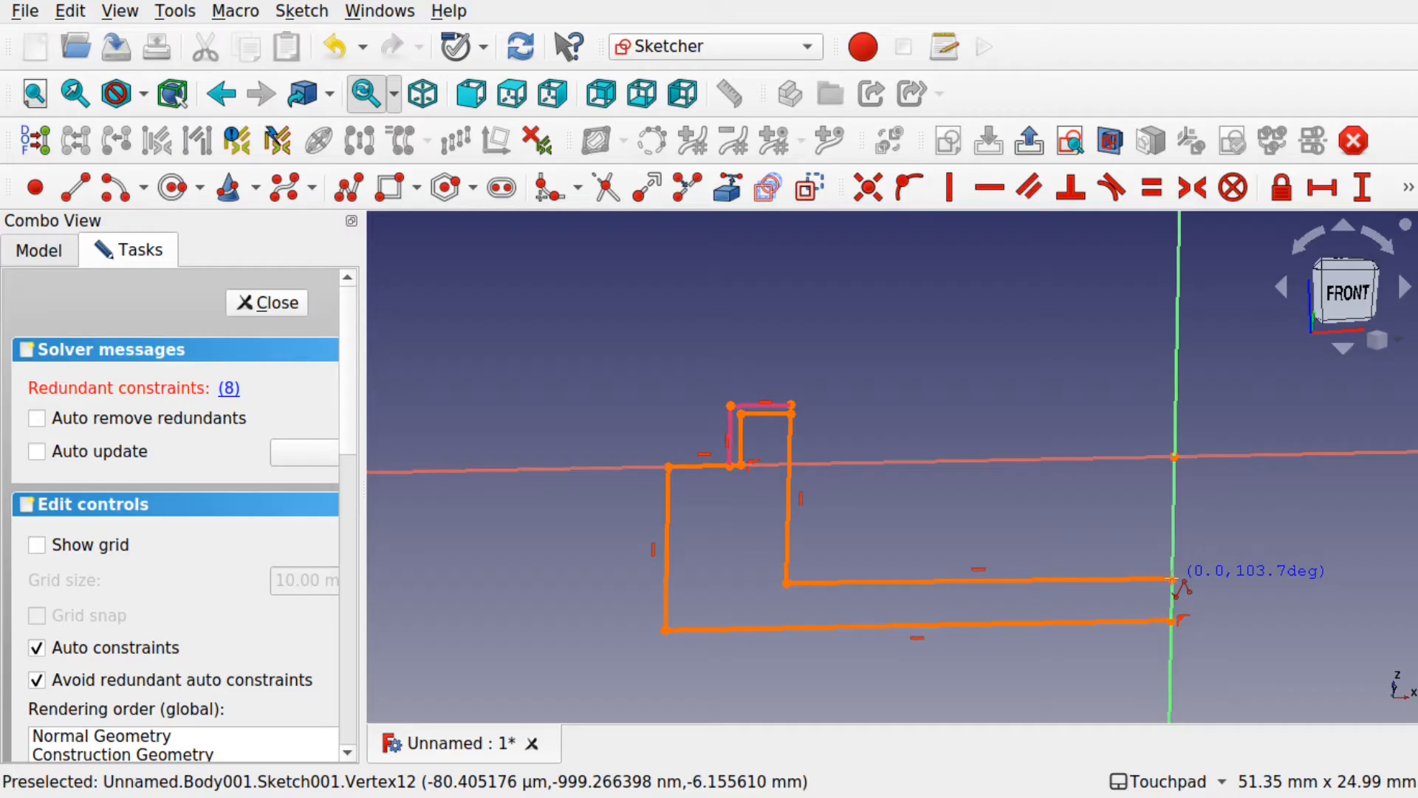
click(1172, 621)
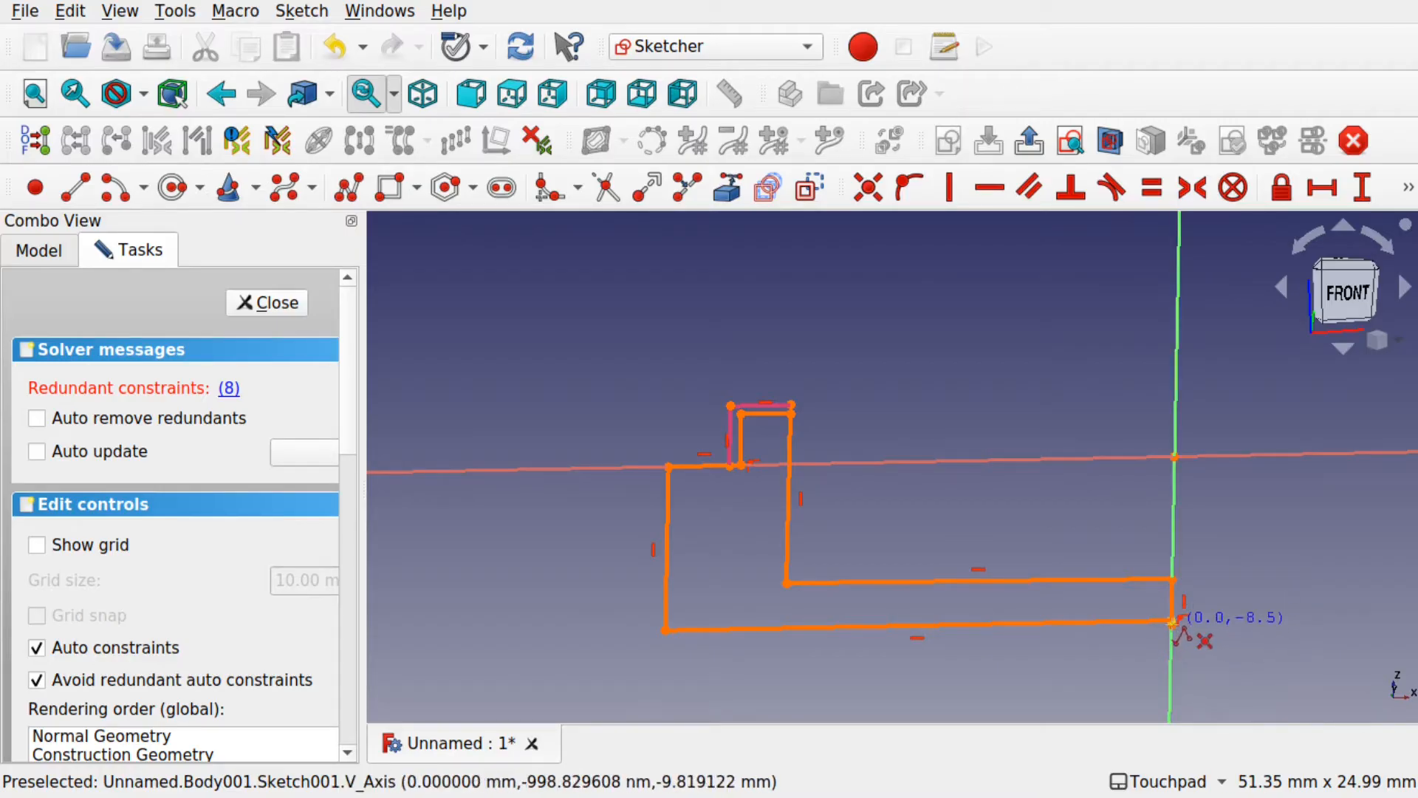
Delete the redundant constraint reported by the sketch solver.
scroll(1172, 620, up, 5)
scroll(1172, 620, down, 3)
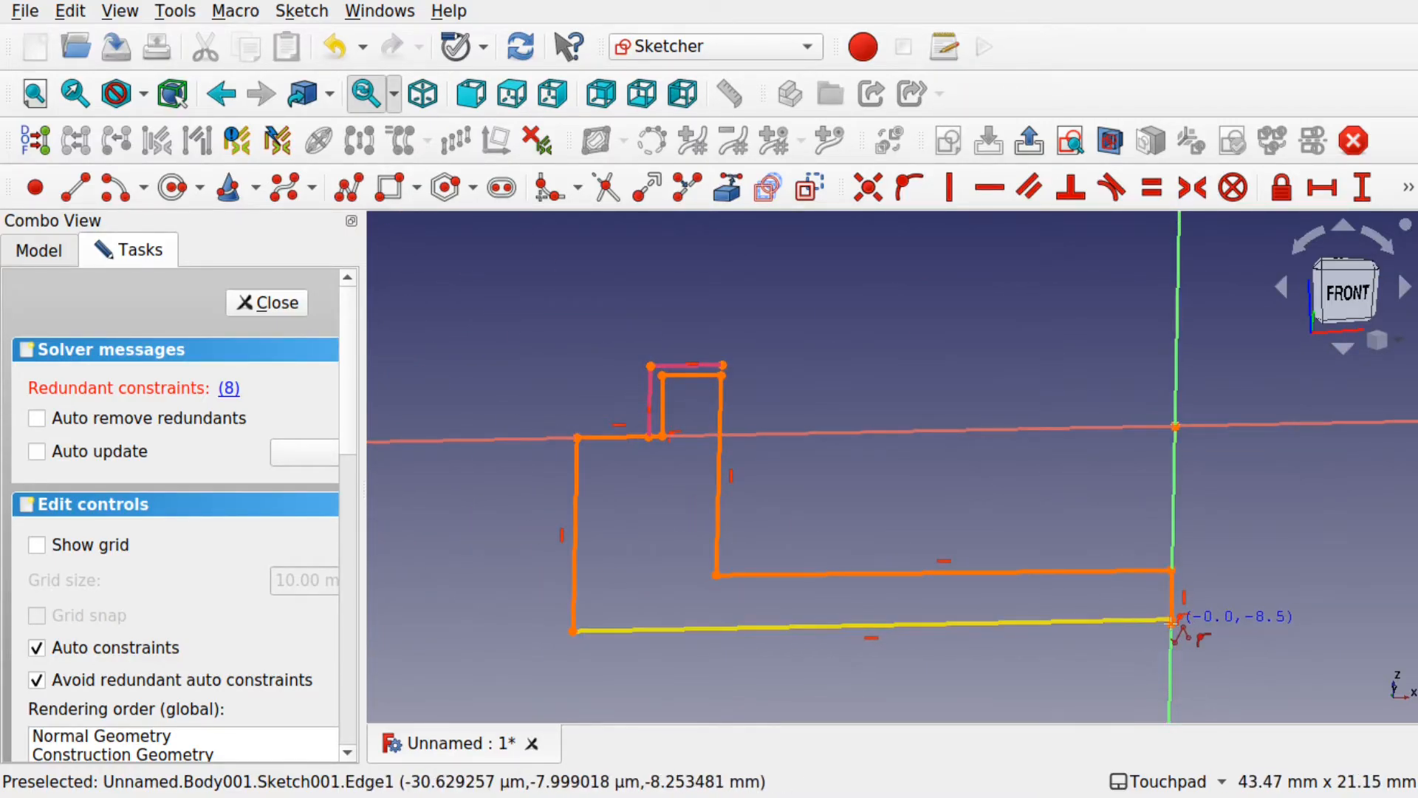
click(229, 387)
key(Delete)
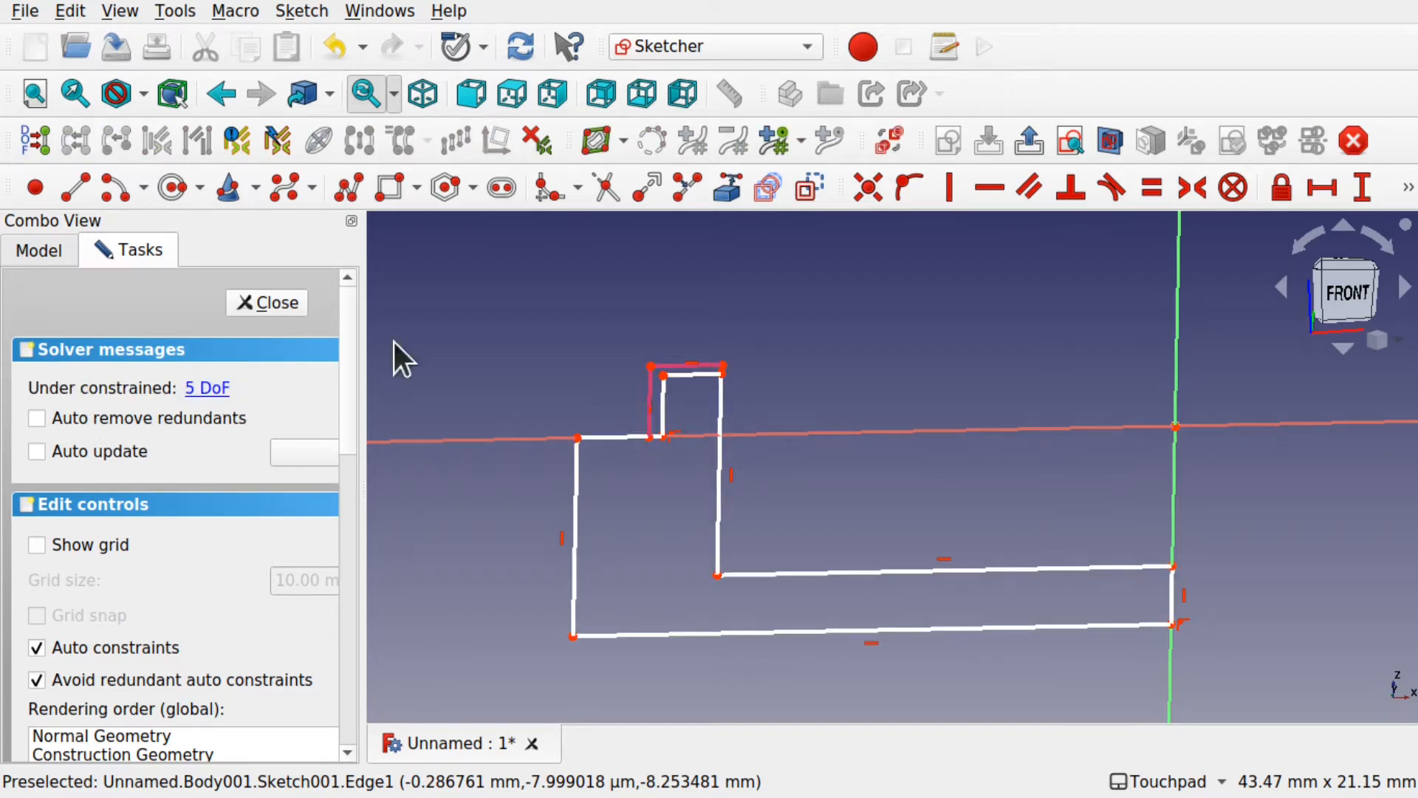
Examine the profile's closing edge on the vertical axis and view the whole profile squarely from the front.
scroll(1167, 631, up, 10)
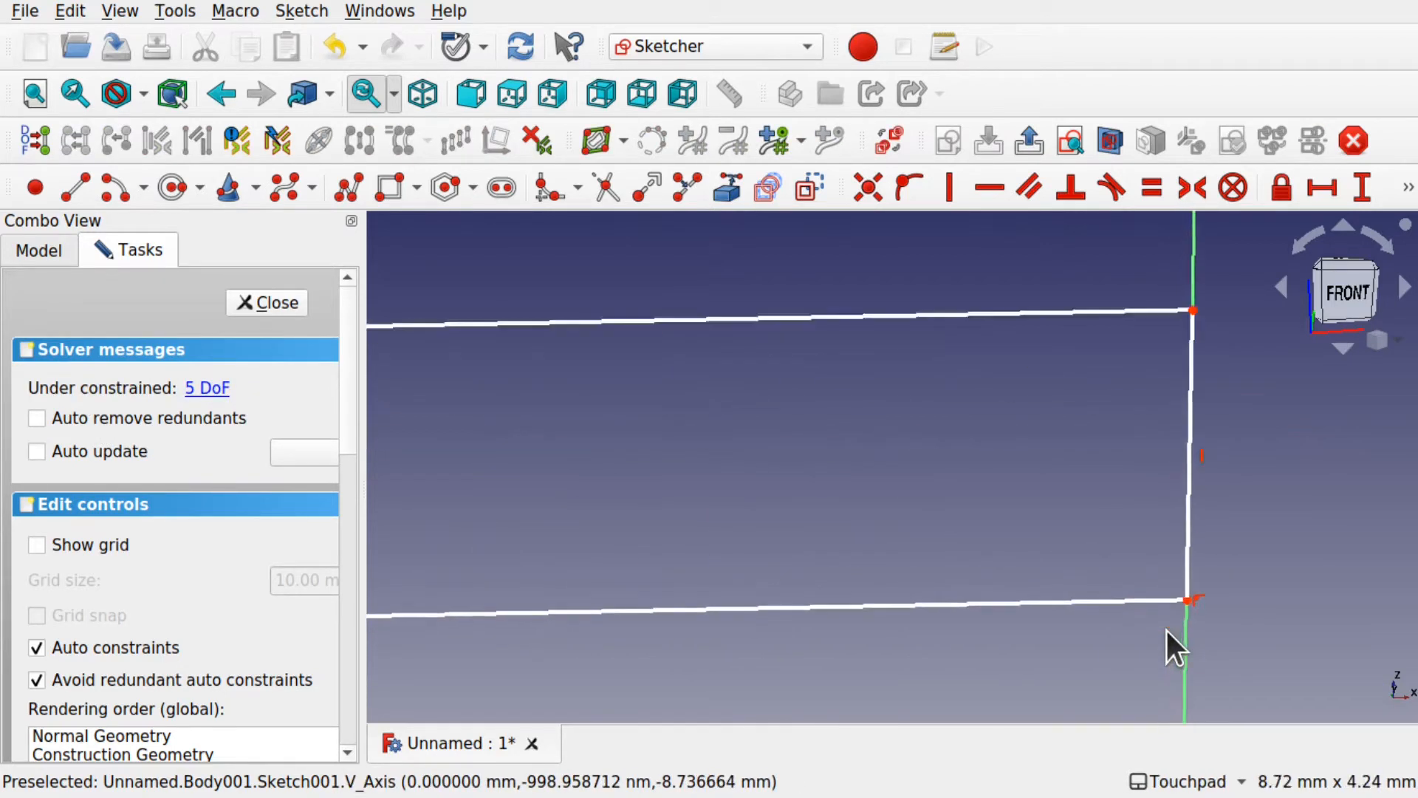
scroll(1165, 627, up, 1)
mouse_move(1195, 598)
mouse_down()
mouse_move(1198, 557)
mouse_move(1200, 617)
mouse_up()
click(1351, 282)
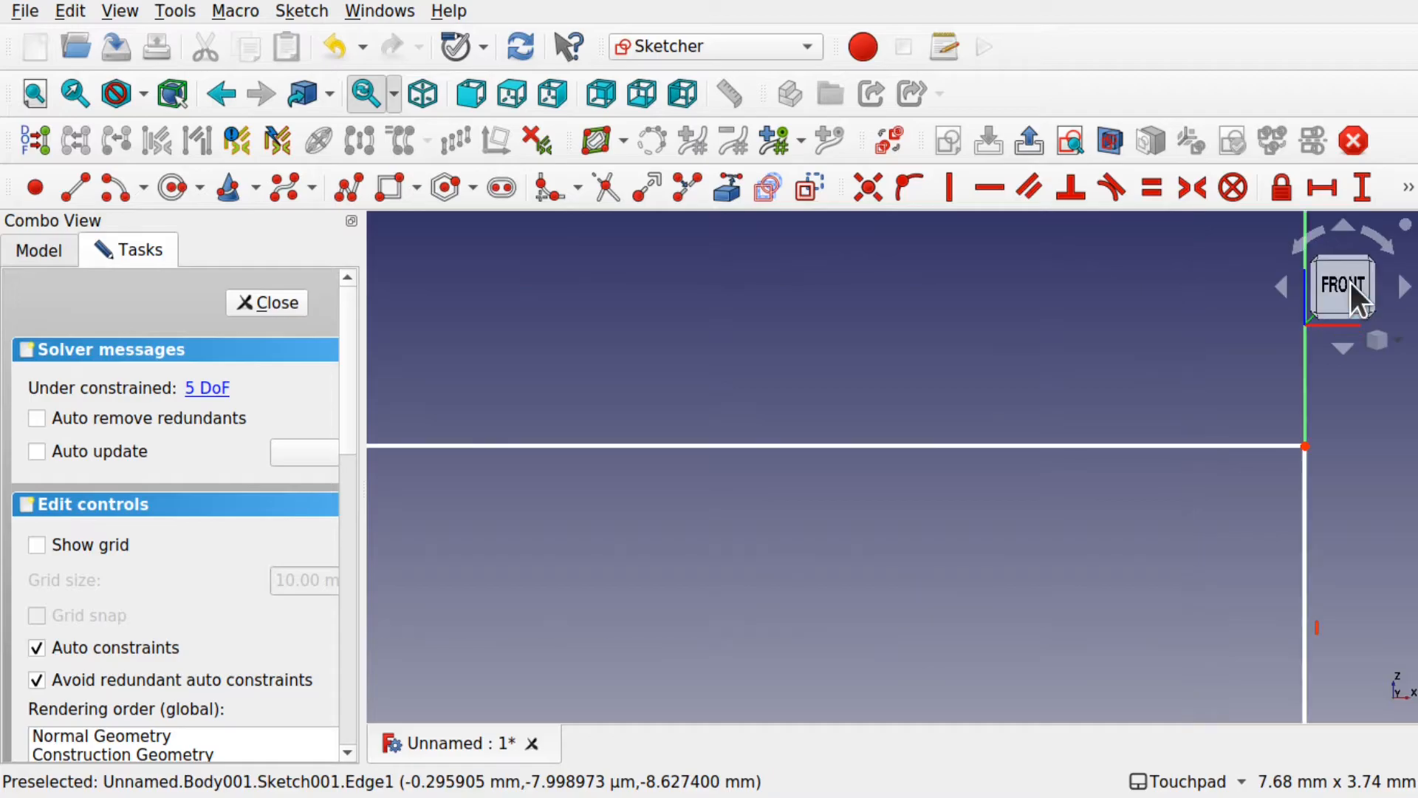
scroll(888, 452, down, 8)
middle_drag(938, 458, 1170, 489)
scroll(1169, 489, down, 1)
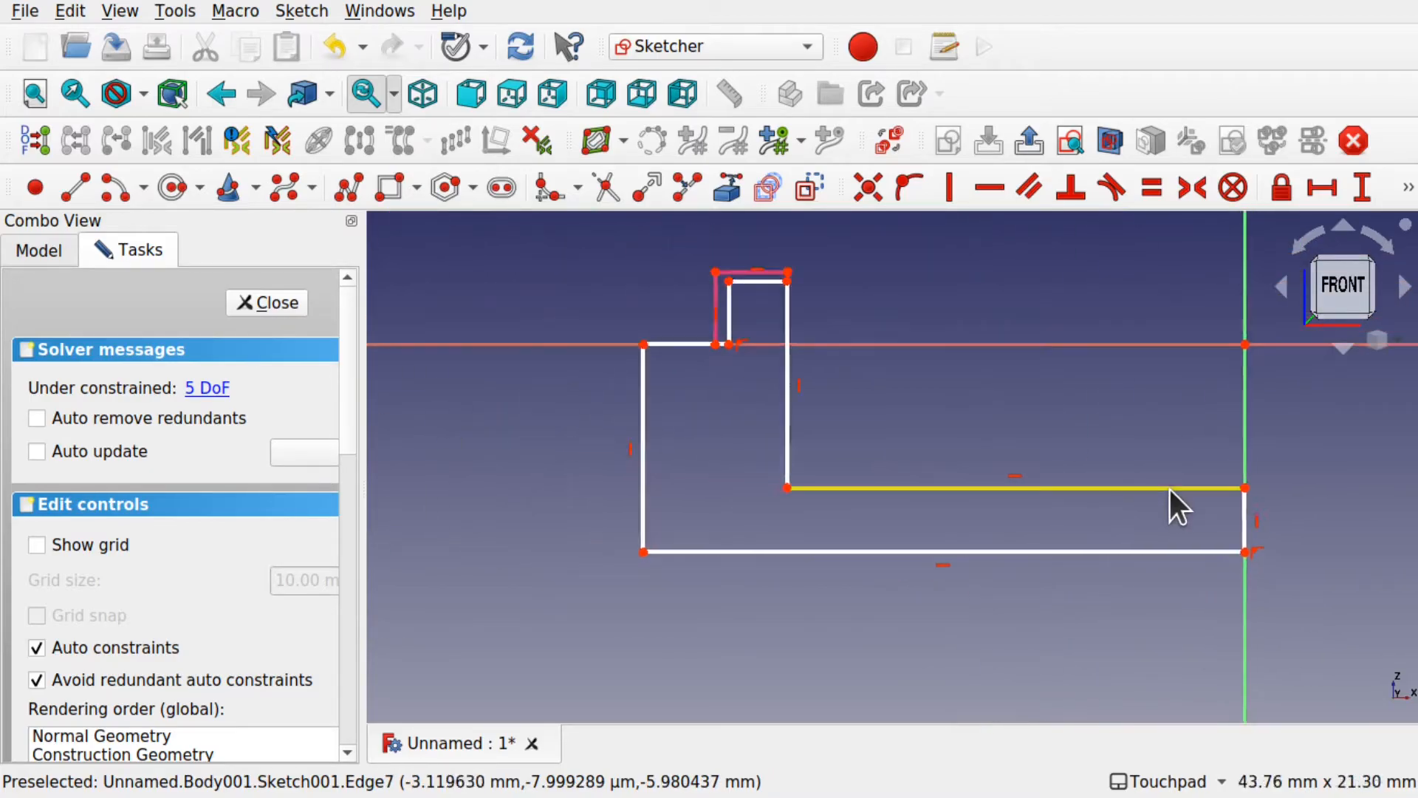
scroll(1170, 489, down, 1)
scroll(1169, 489, up, 2)
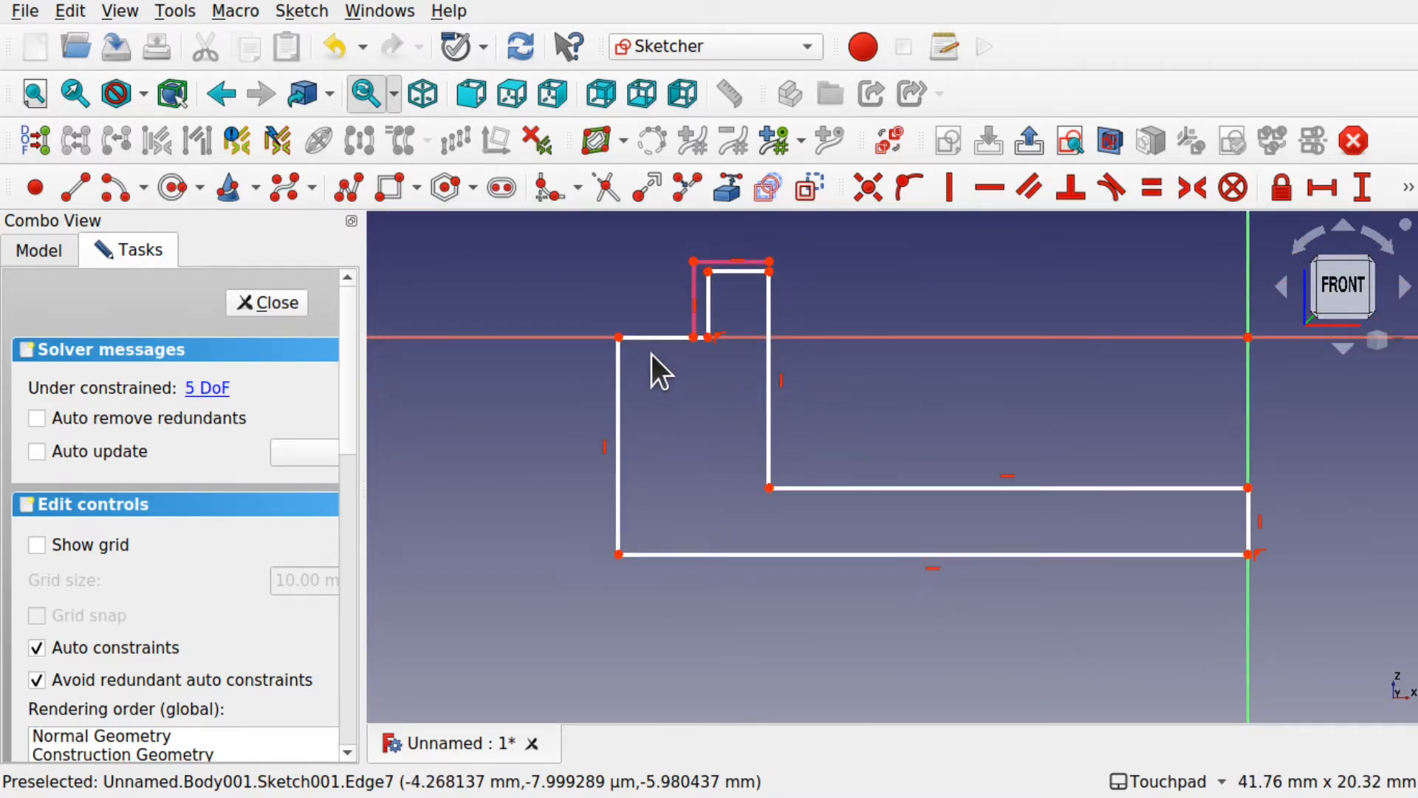
Constrain the horizontal gap between the profile's lower step corner and the binder's lower corner to 0.25 mm.
scroll(668, 330, up, 3)
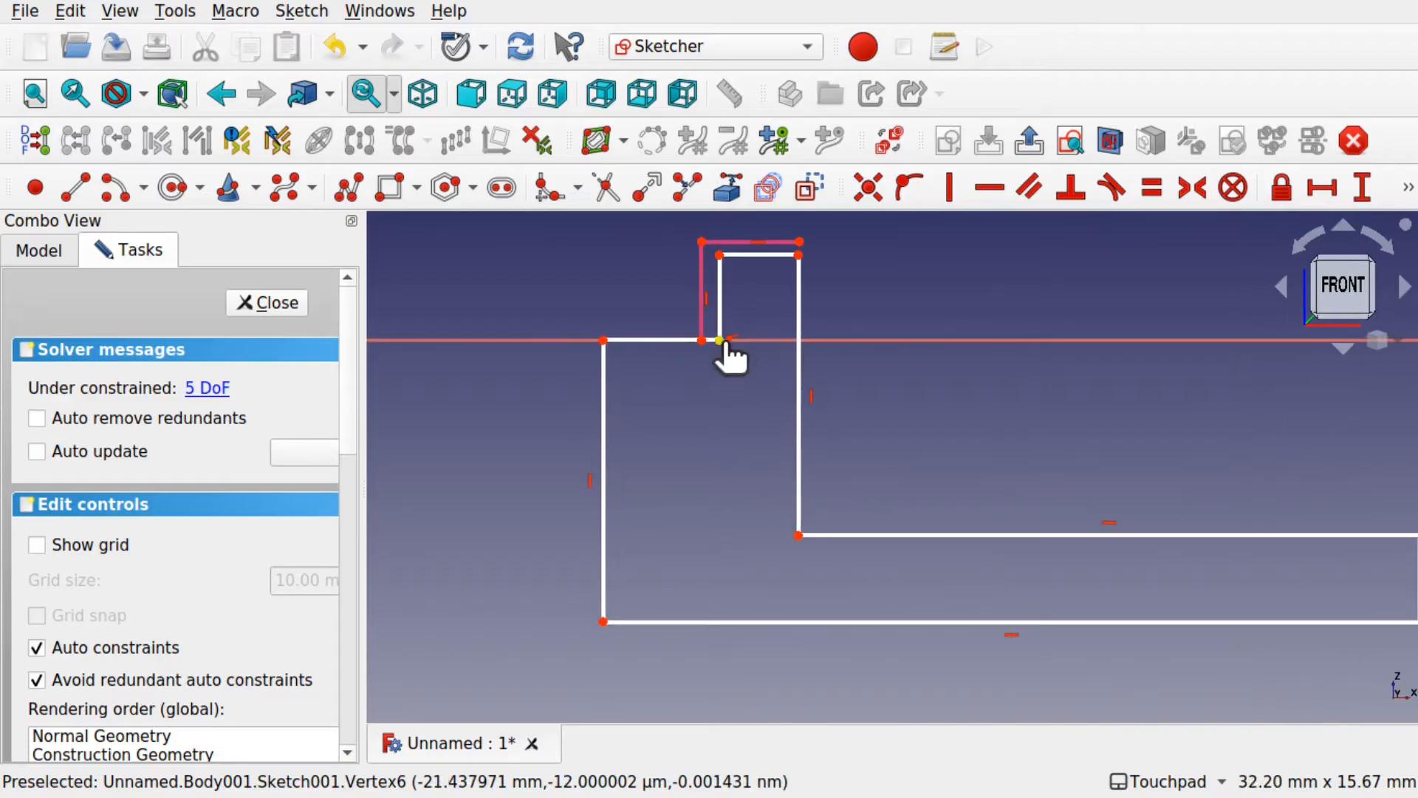
drag(733, 341, 728, 343)
click(712, 343)
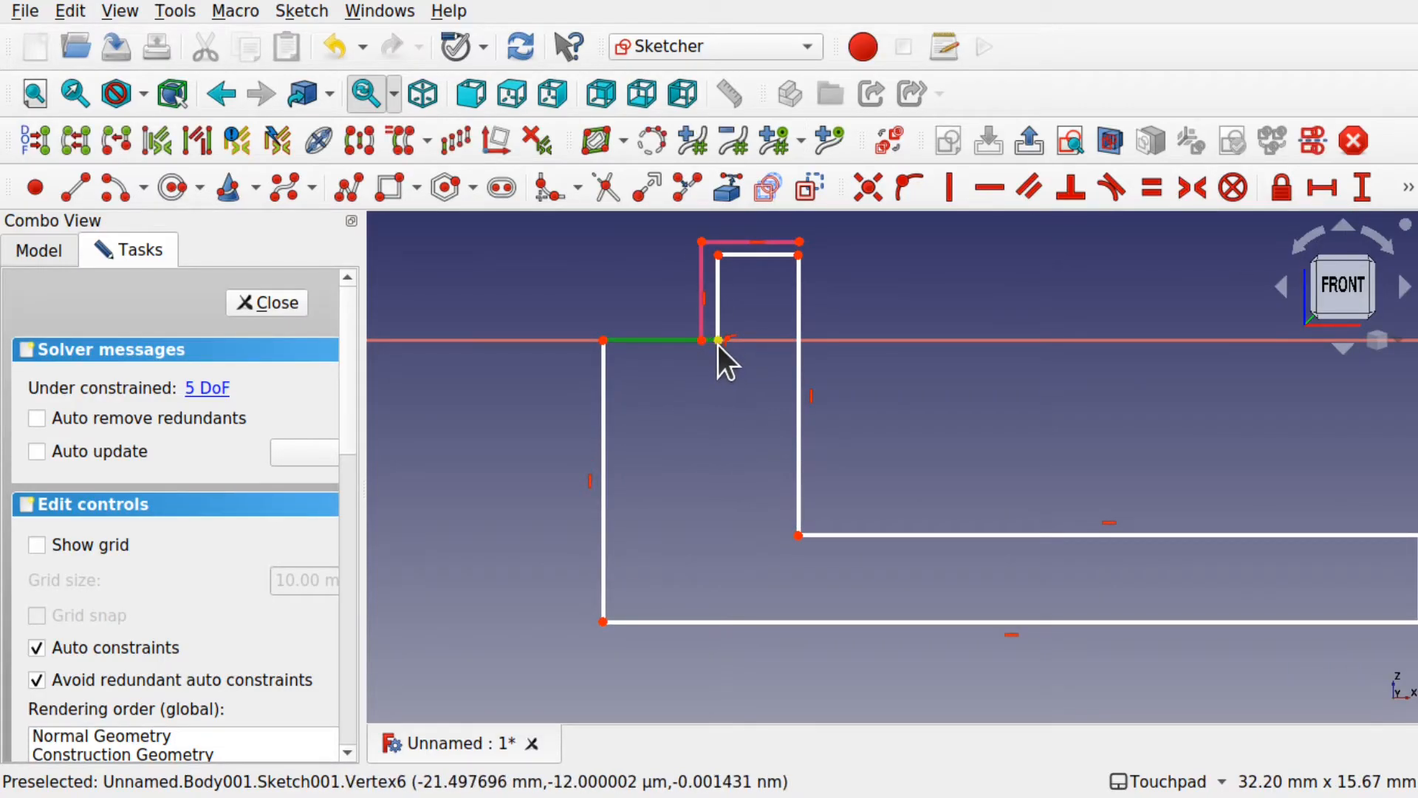
click(1321, 189)
click(913, 444)
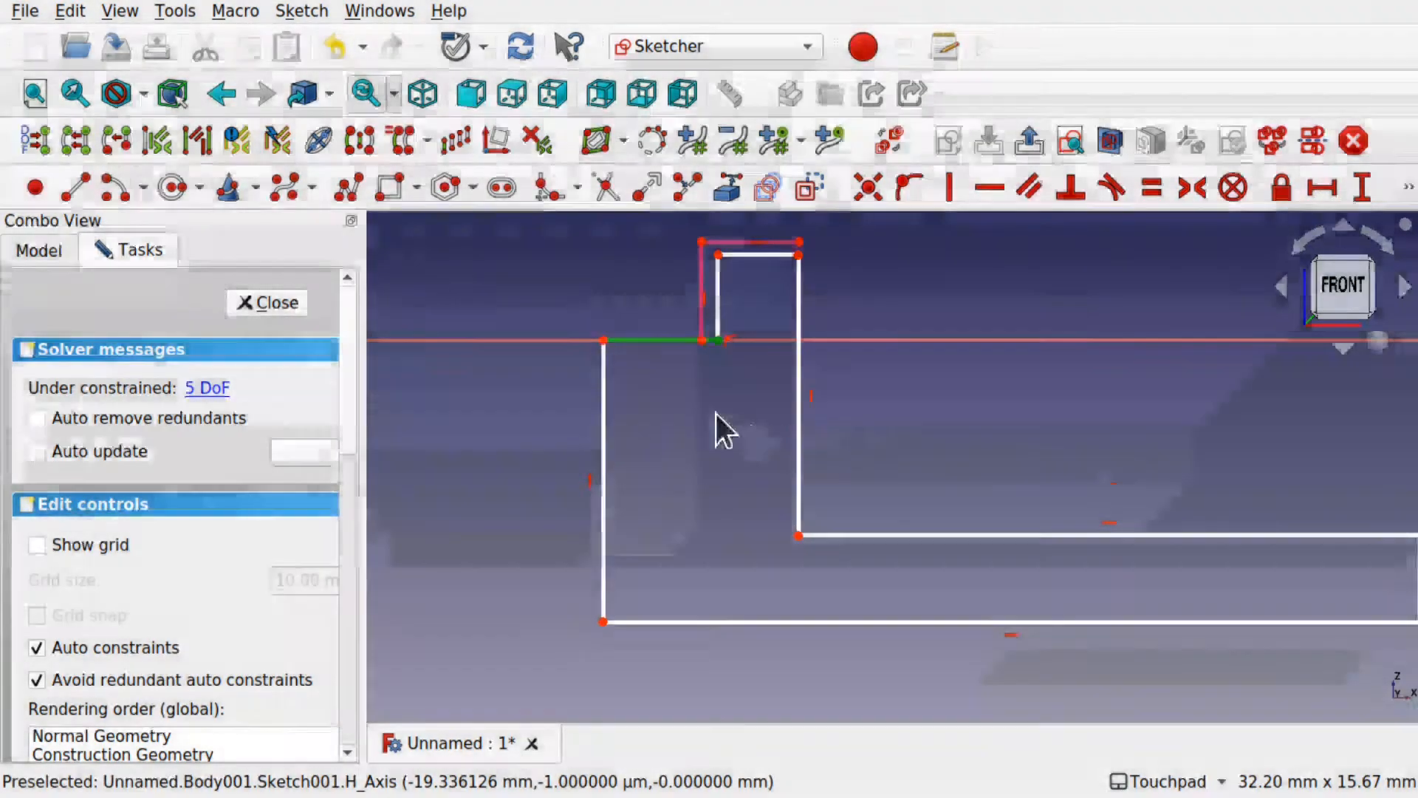
click(688, 380)
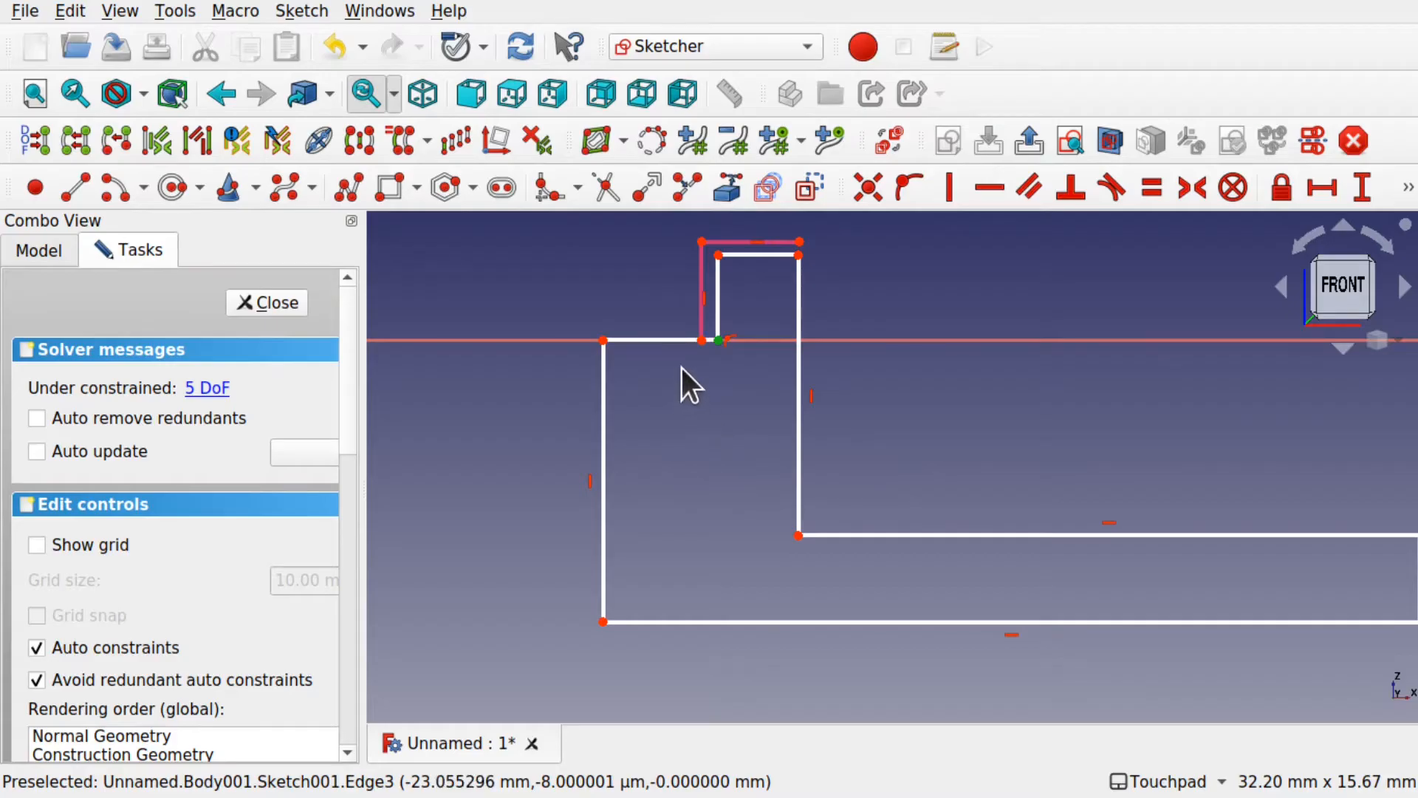
click(701, 341)
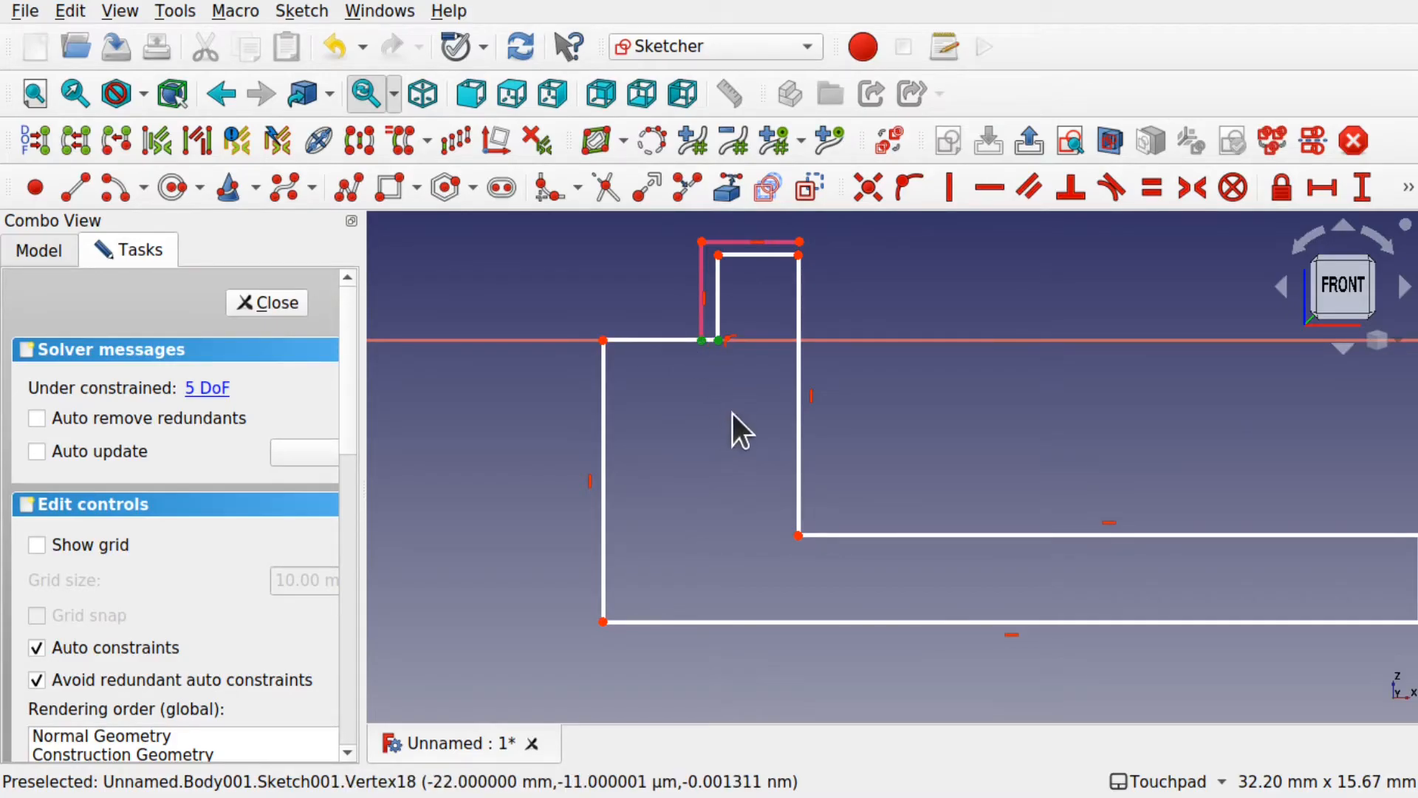
click(1324, 188)
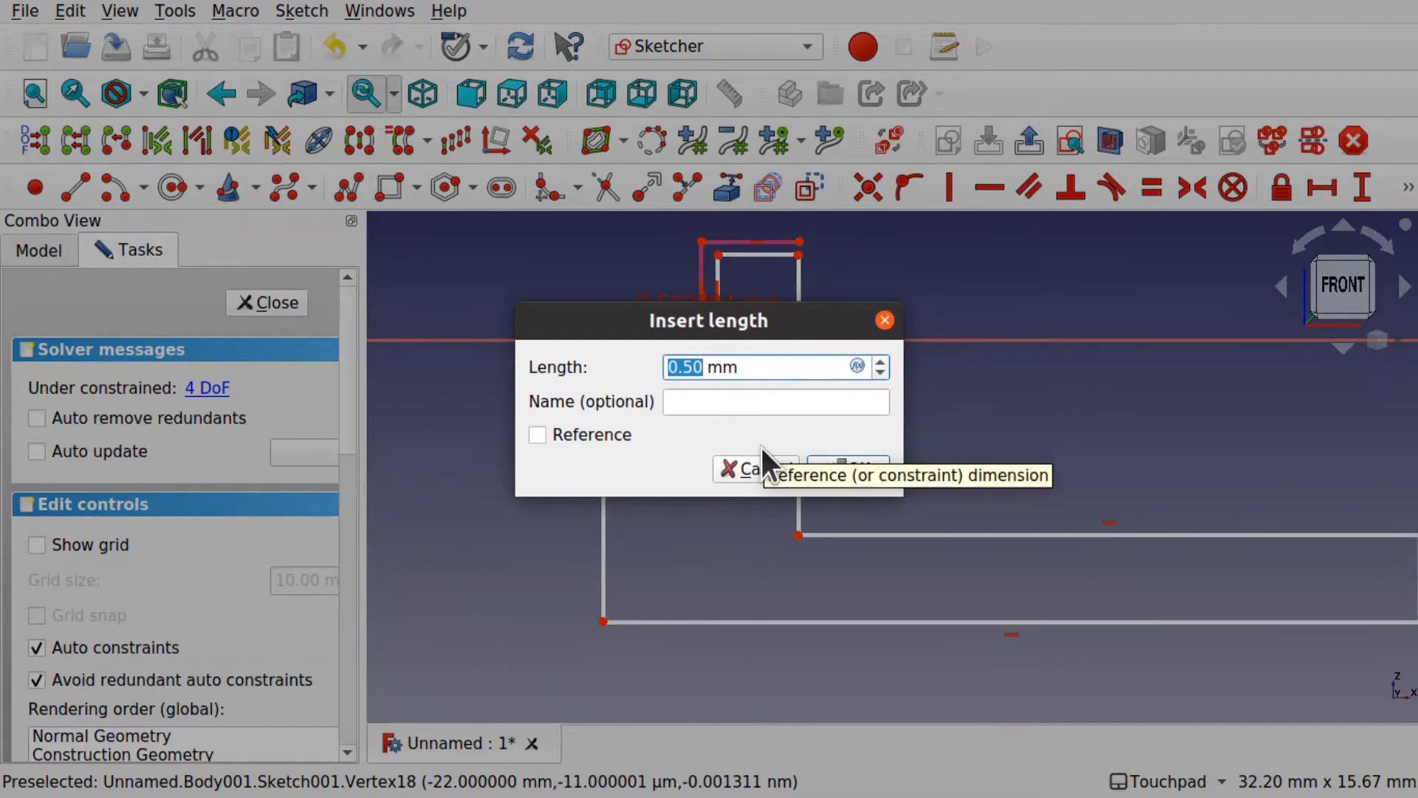
text(0.25)
key(Return)
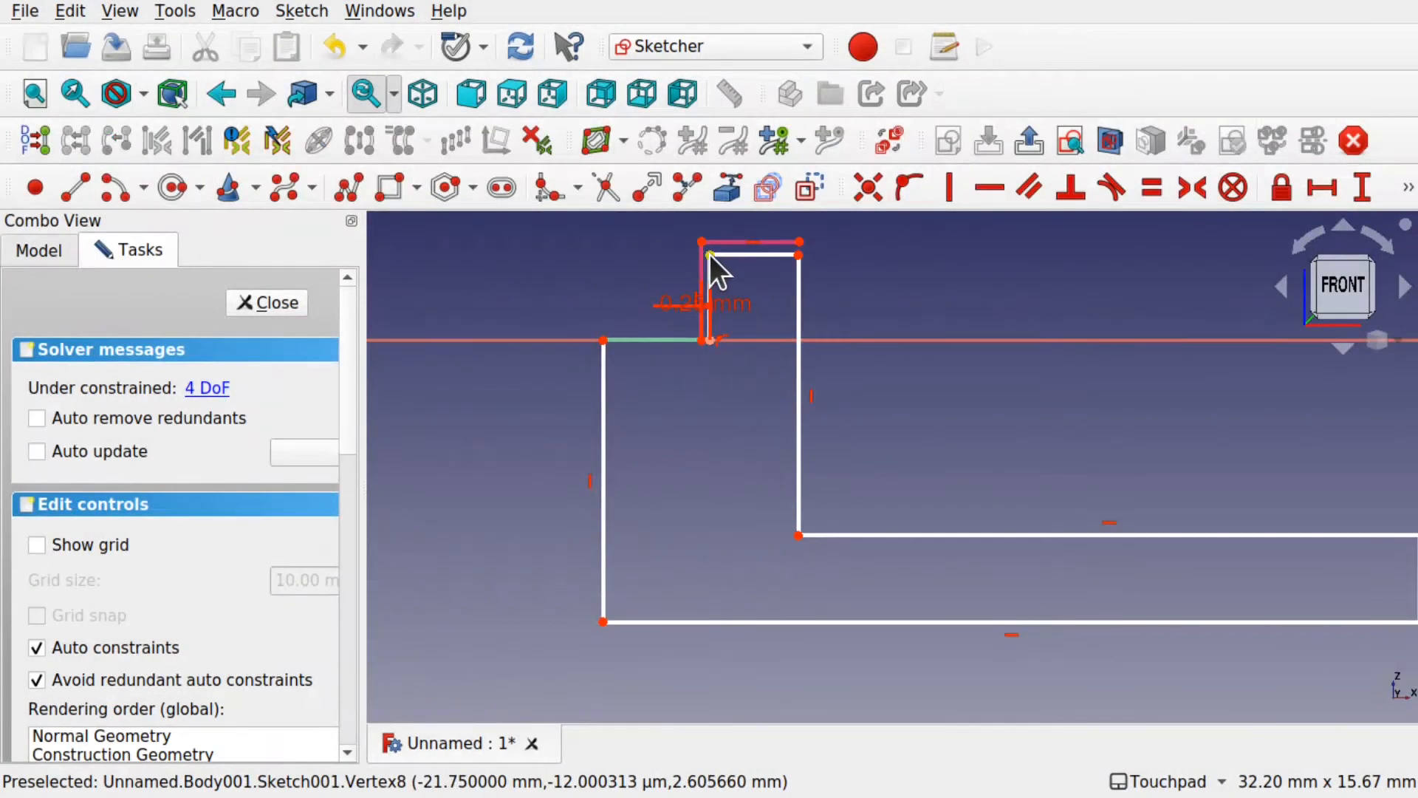
Constrain the vertical gap between the profile's upper step corner and the binder's upper corner to 0.25 mm.
scroll(709, 254, up, 4)
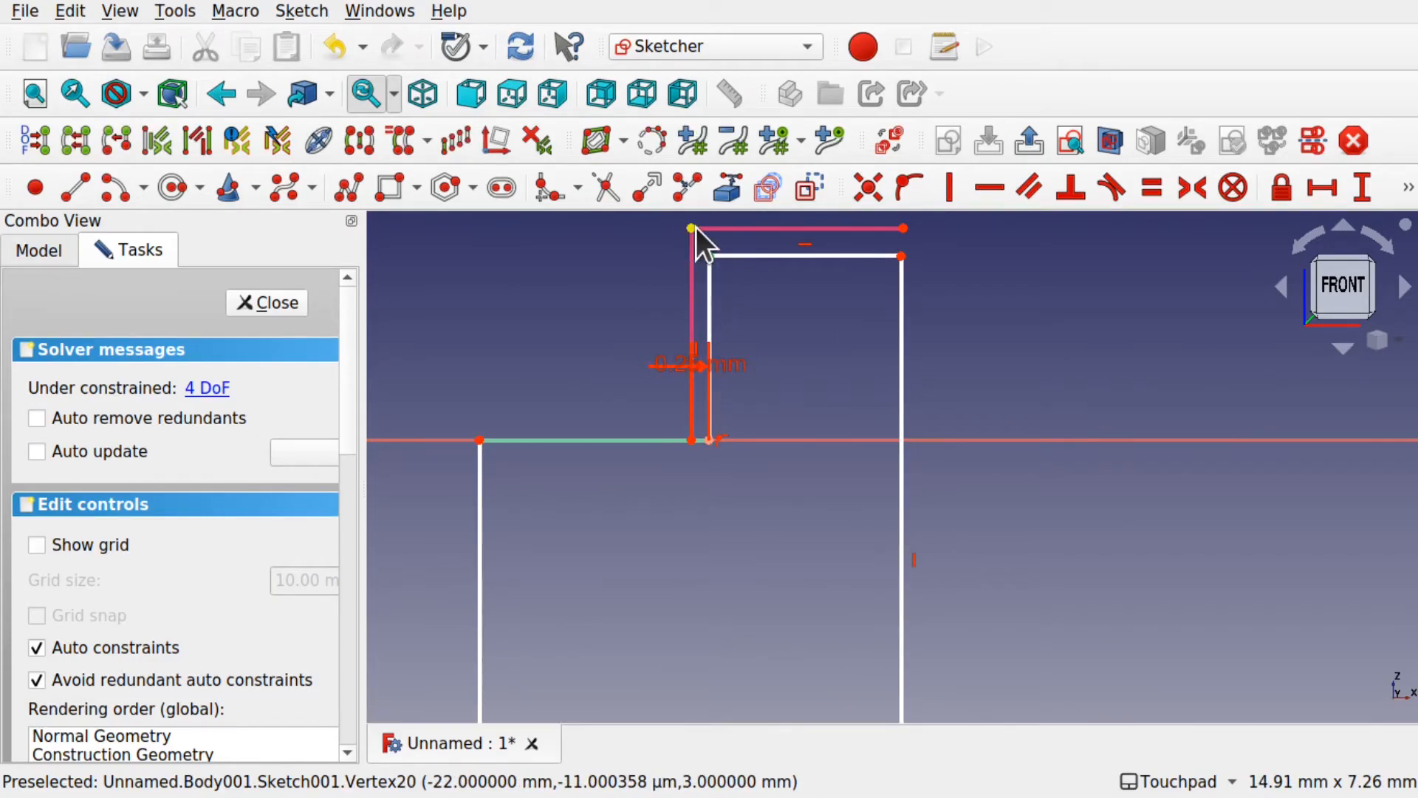
click(693, 228)
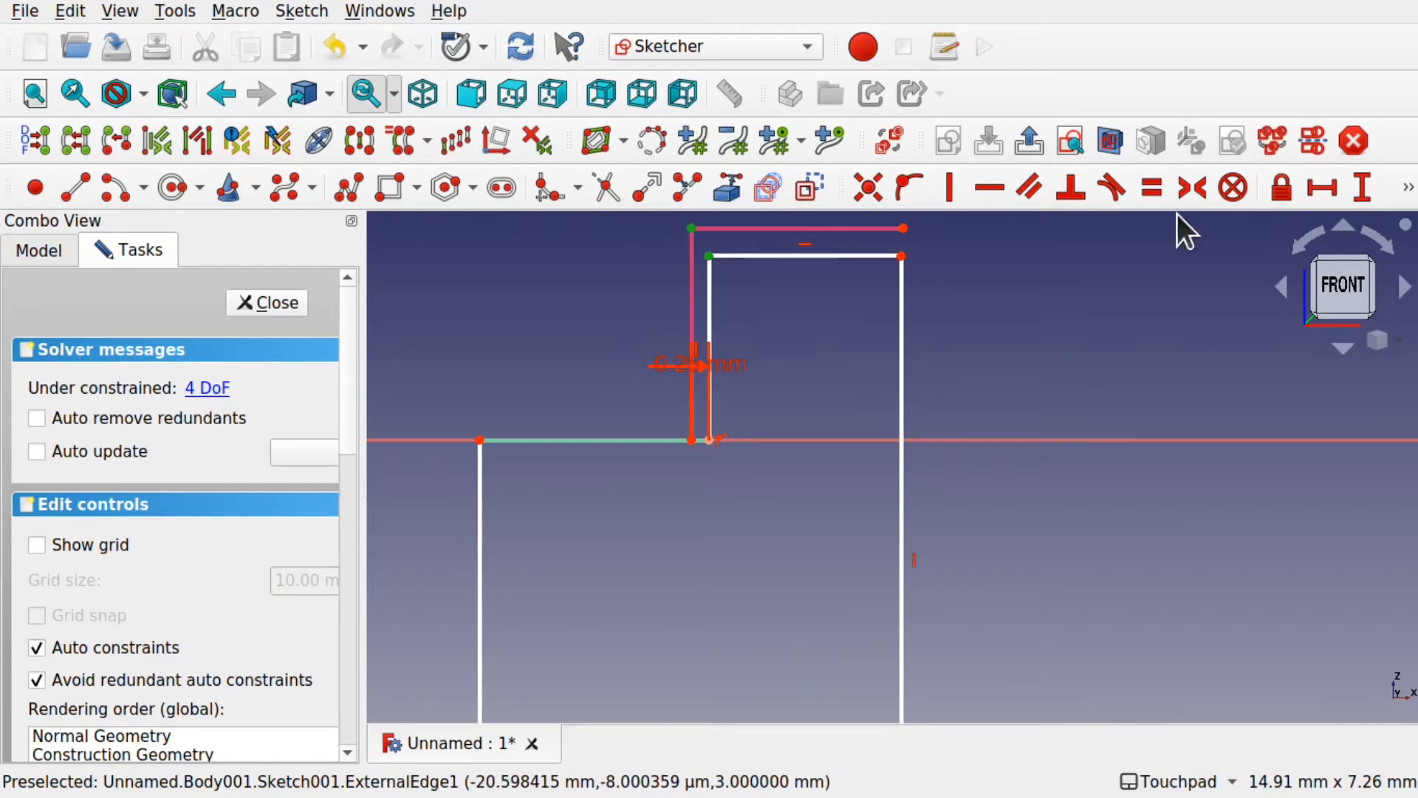
click(1362, 187)
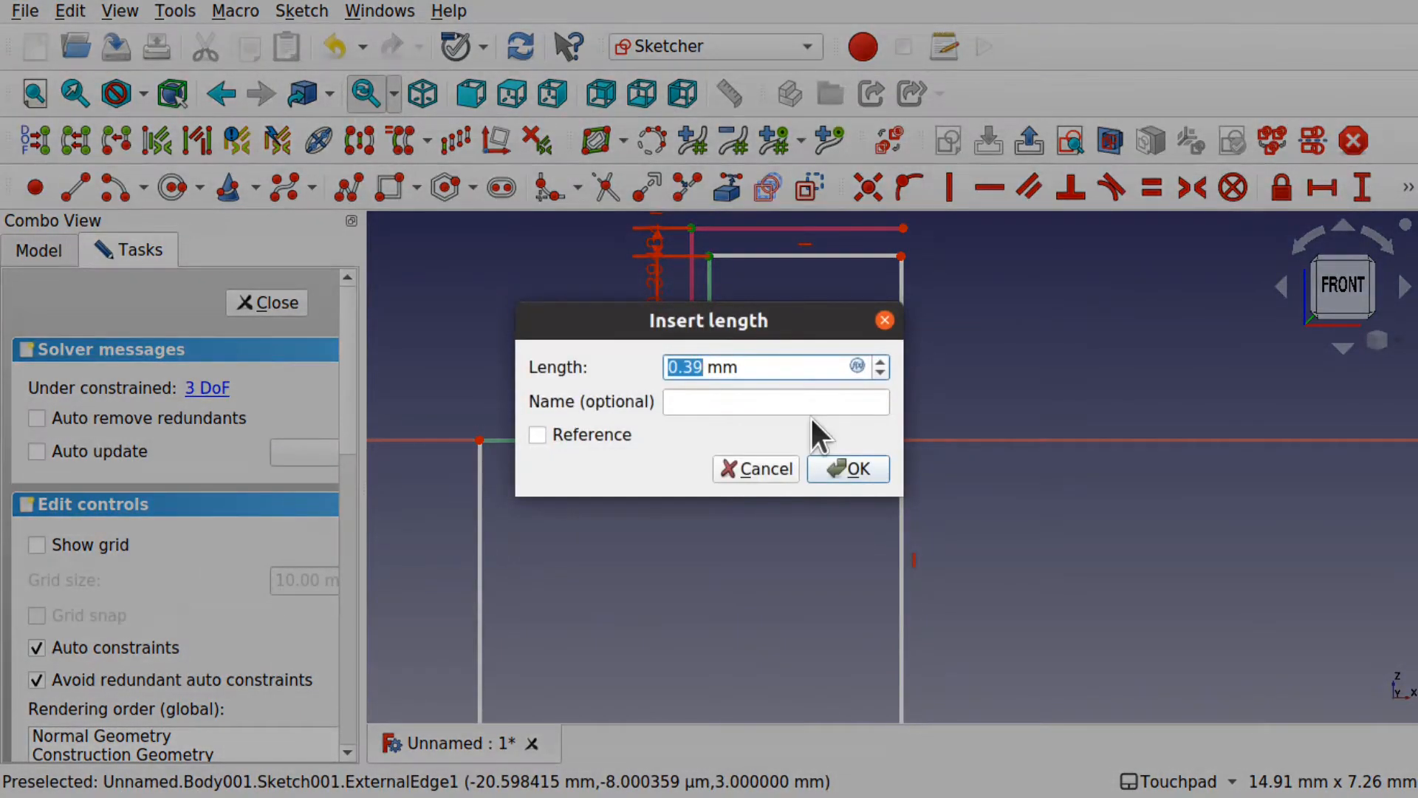
text(0.3)
key(BackSpace)
key(BackSpace)
text(.25)
key(Return)
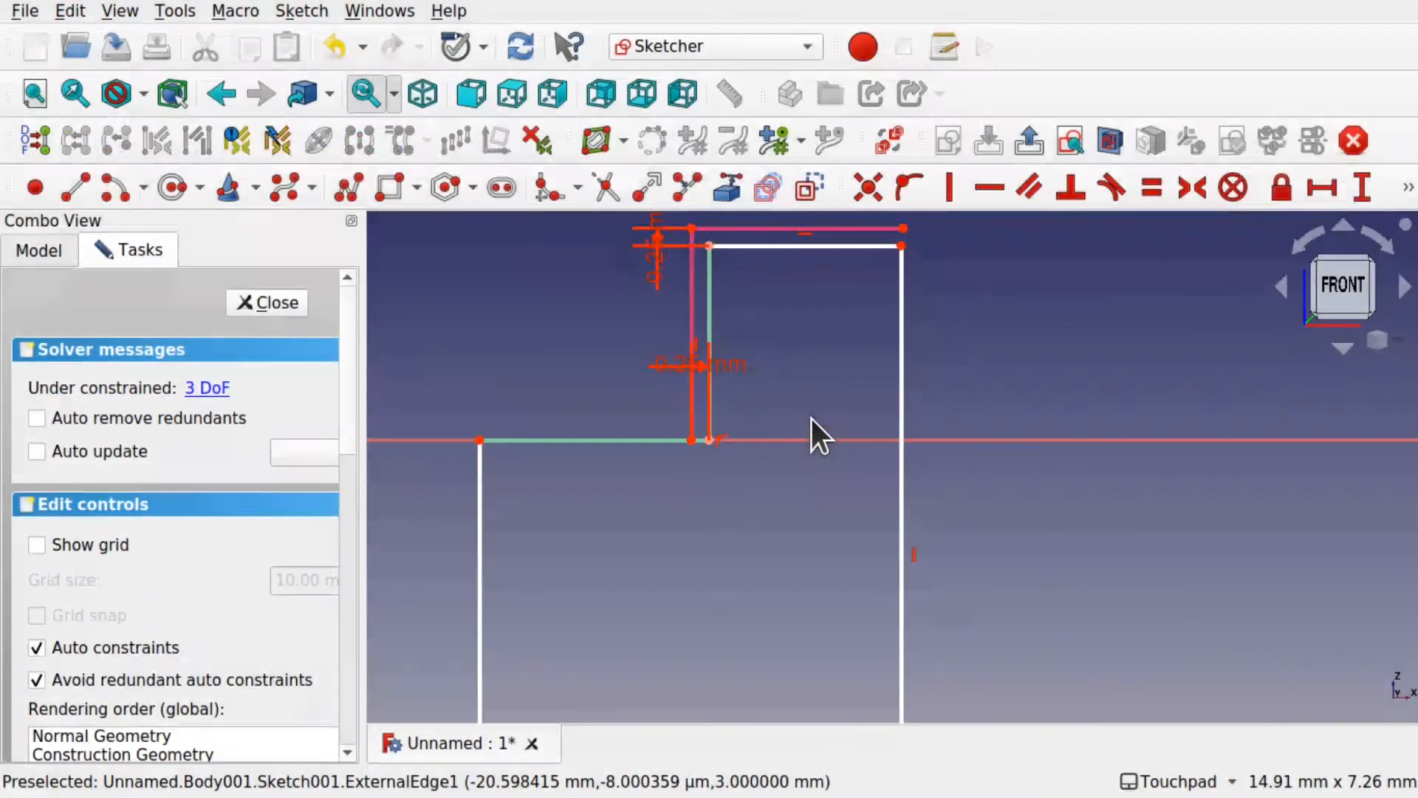
Constrain the vertical length of the Bottom profile's outer wall edge to 10 mm.
scroll(779, 396, down, 5)
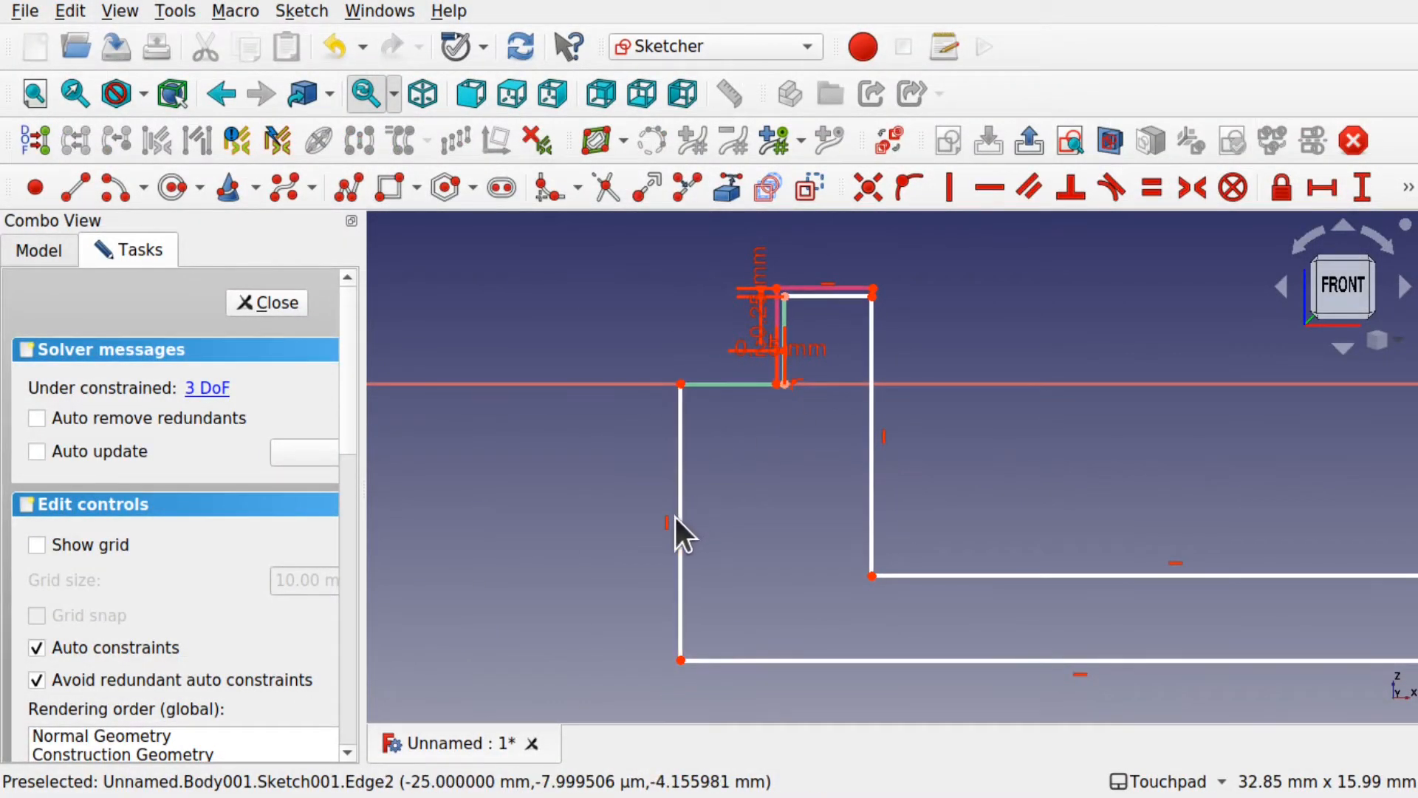
click(677, 517)
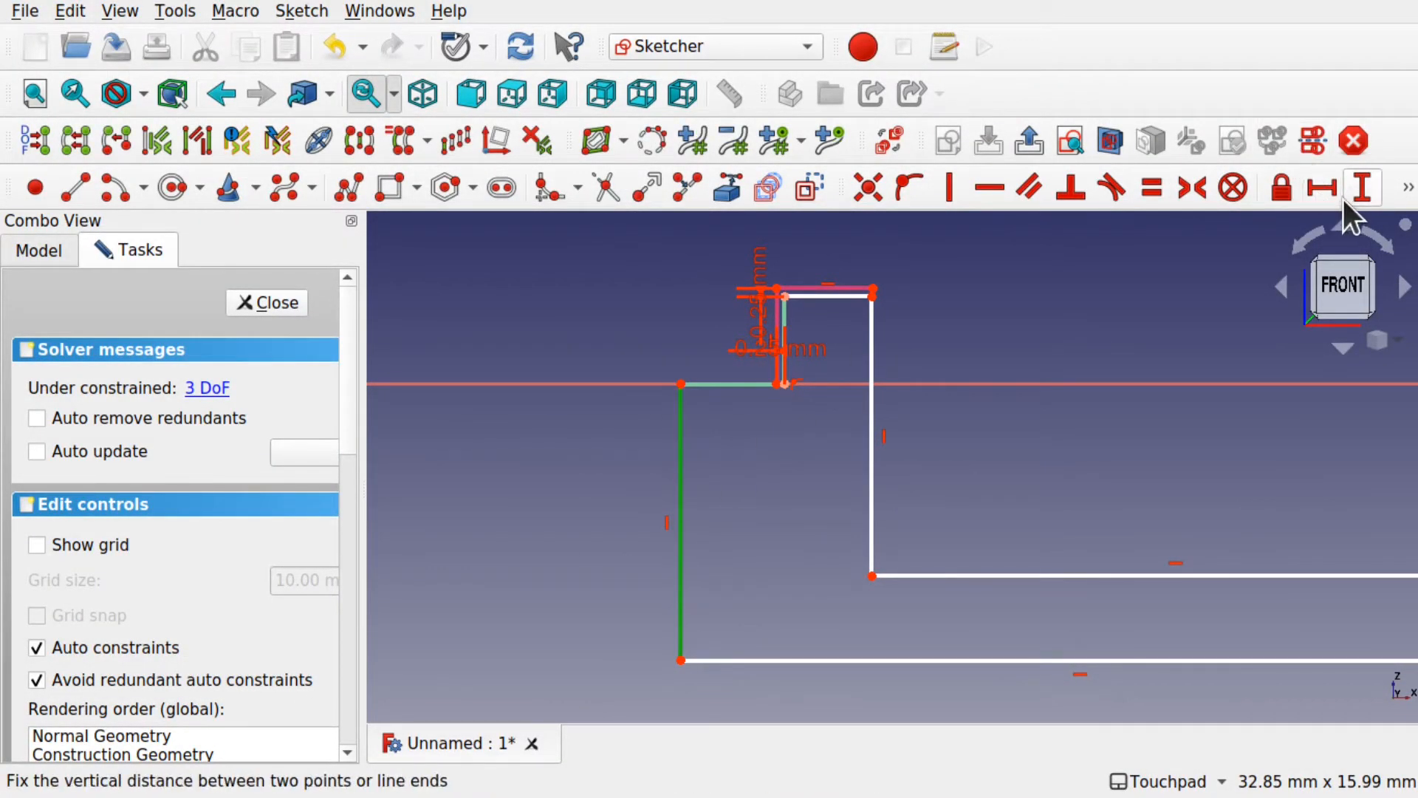
click(1362, 187)
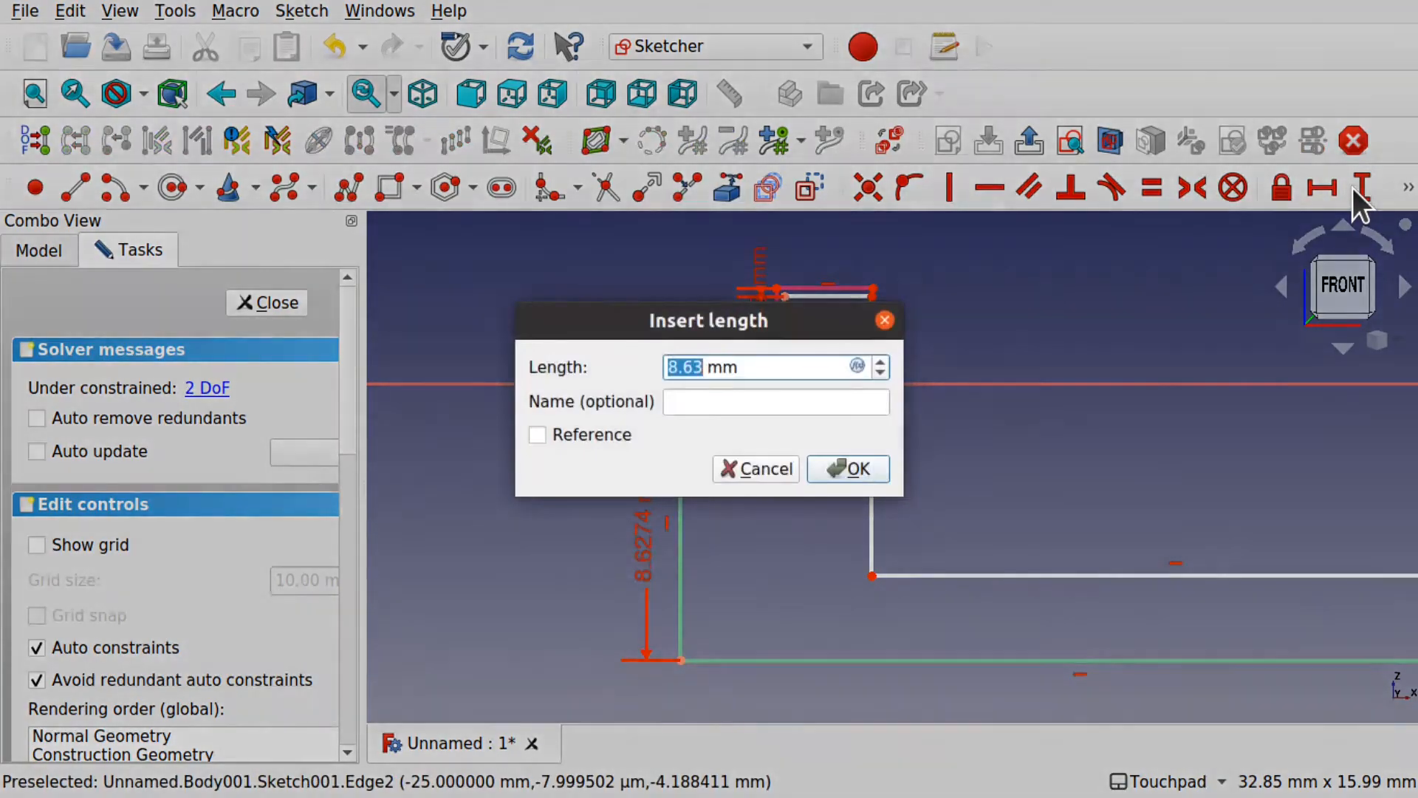
text(10)
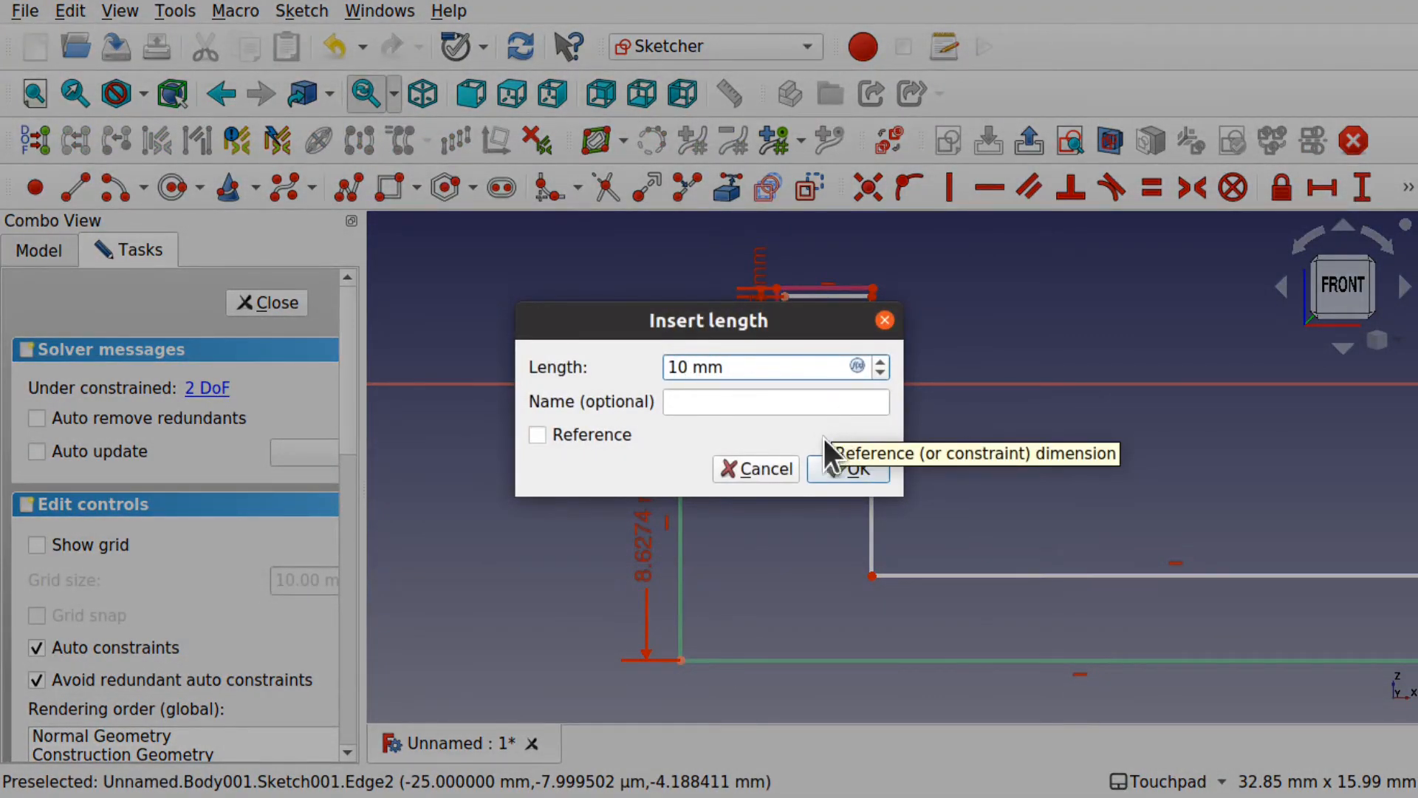
click(848, 468)
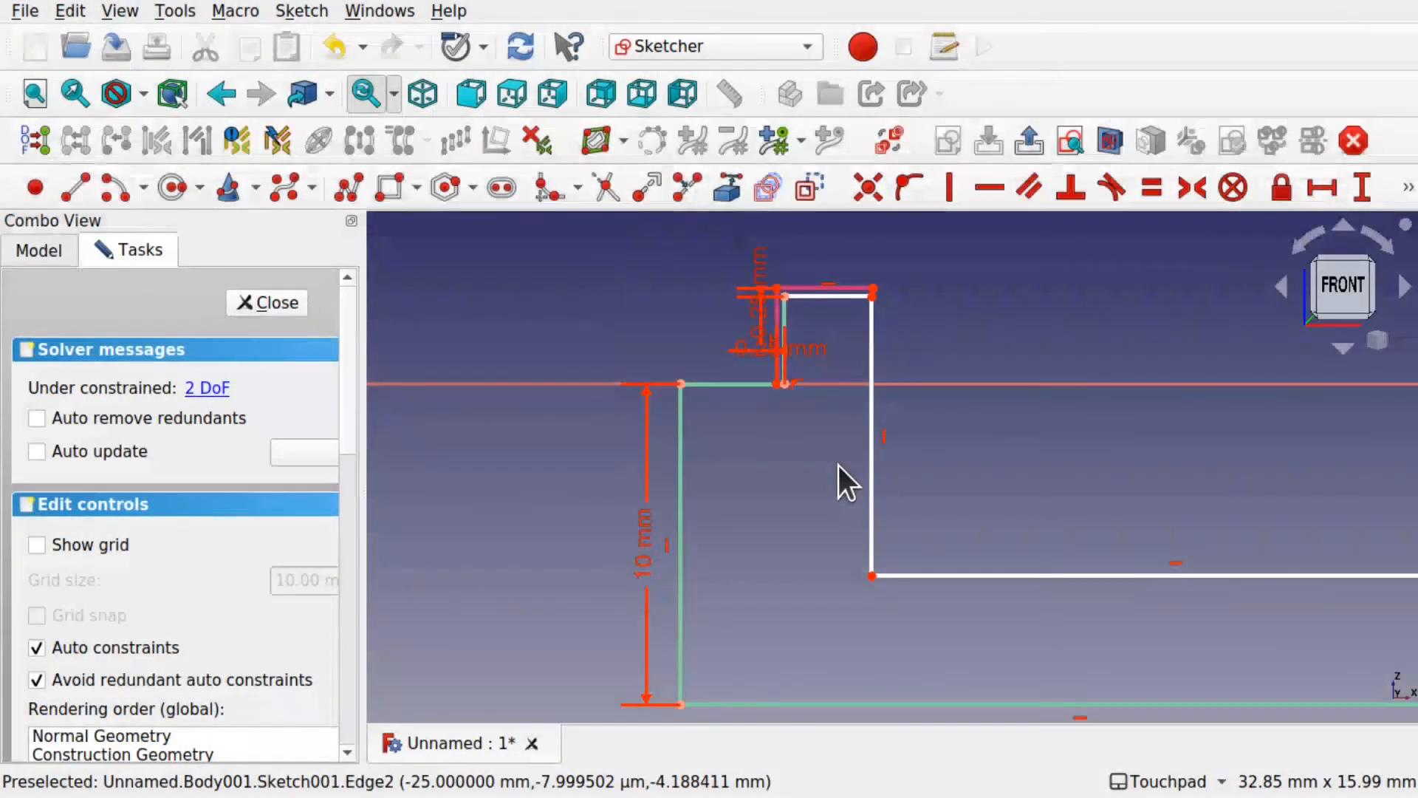
Align the profile's upper inner corner vertically with the binder's endpoint and lower the horizontal inner floor edge.
click(872, 295)
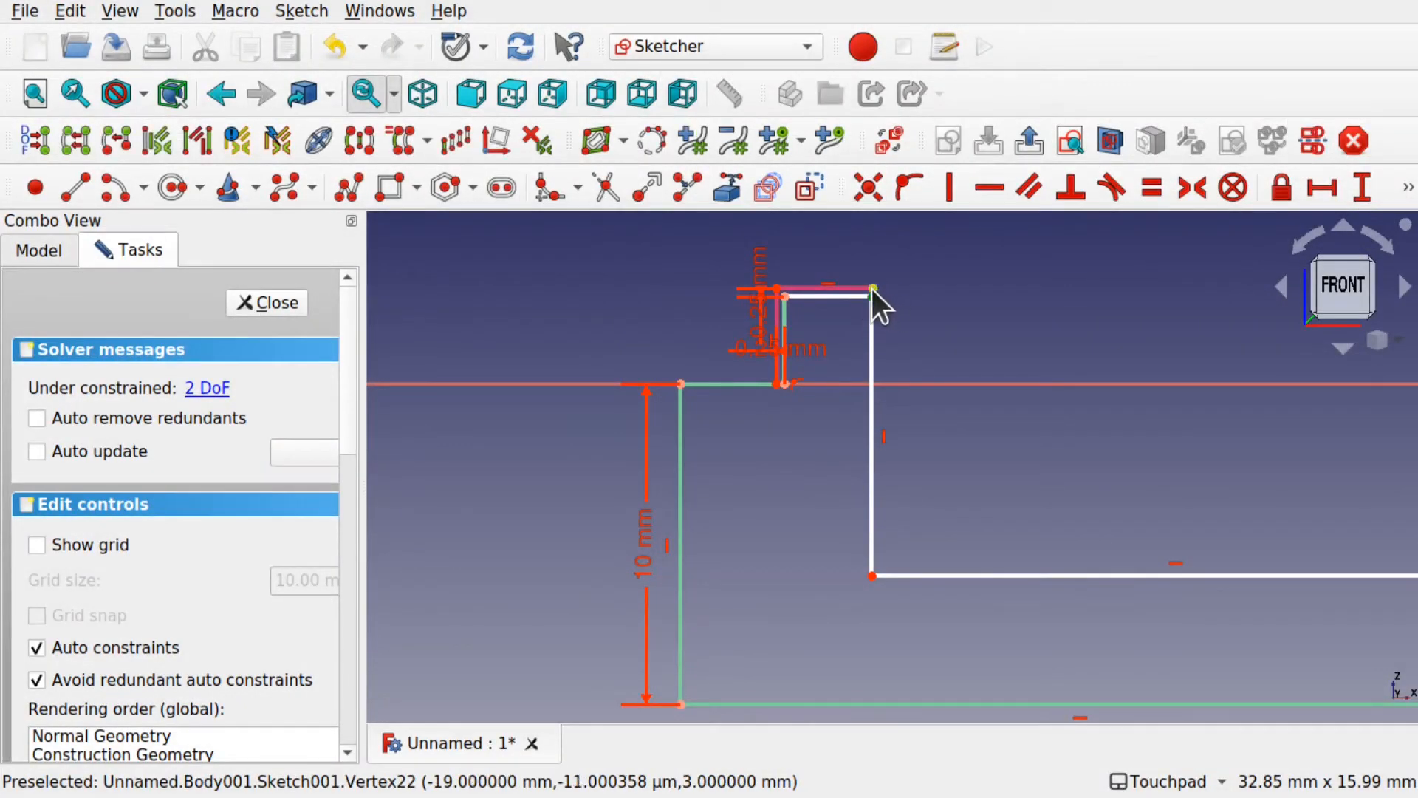
click(944, 195)
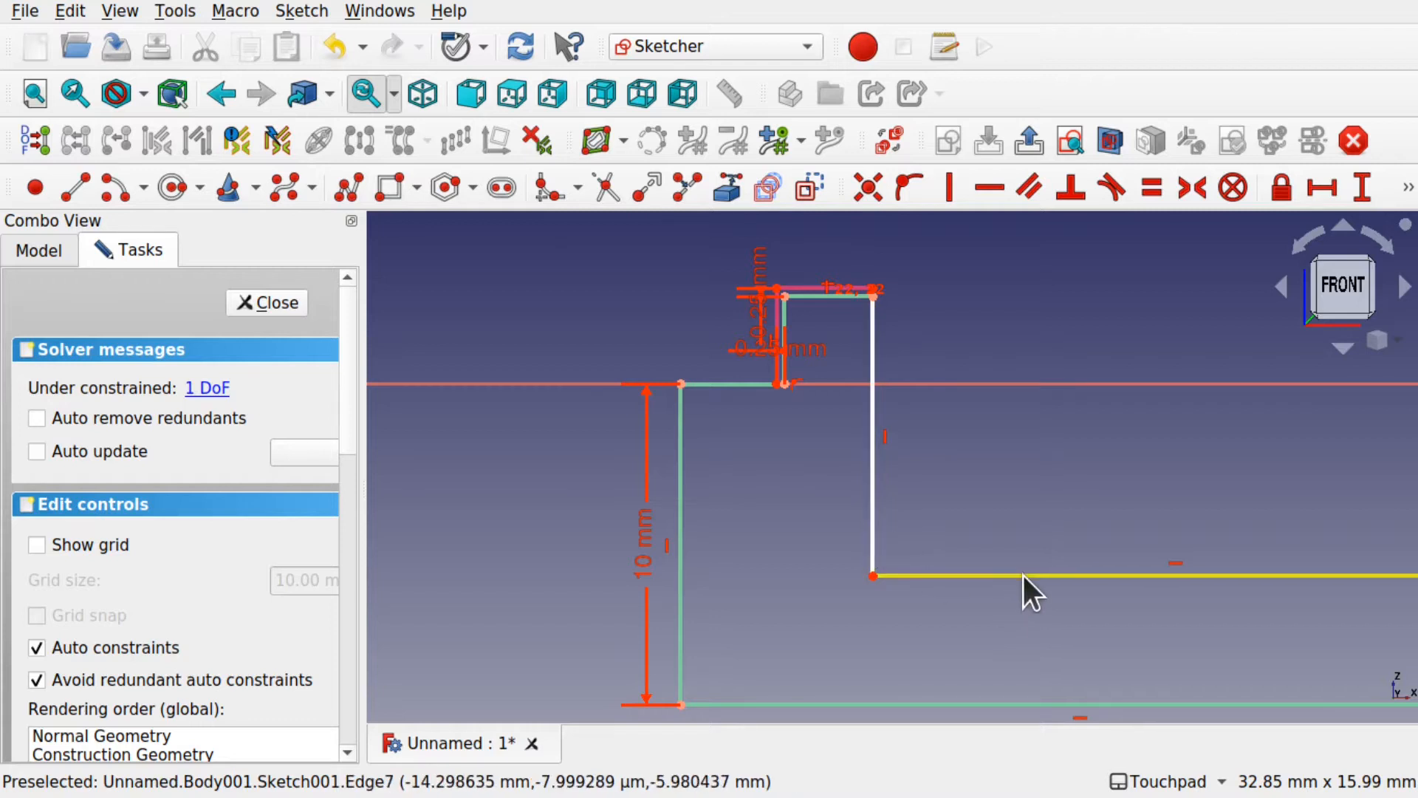
mouse_move(1022, 574)
mouse_down()
mouse_move(1043, 608)
mouse_move(1040, 649)
mouse_move(997, 653)
mouse_up()
mouse_move(1091, 583)
shift+middle_down()
mouse_move(1057, 599)
mouse_move(752, 515)
mouse_move(820, 507)
mouse_move(849, 551)
shift+middle_up()
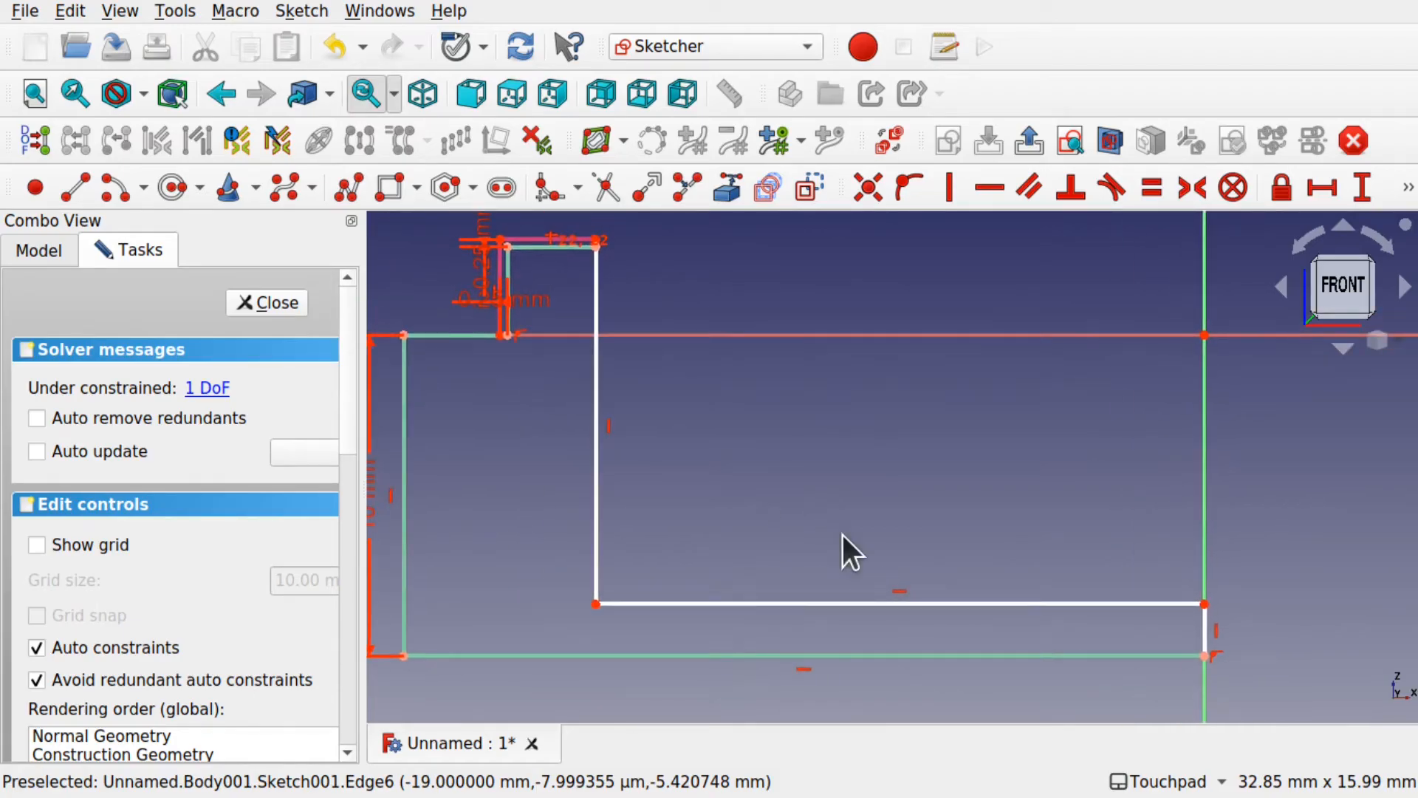
Constrain the floor thickness at the vertical axis to 2 mm and close the sketch.
click(1207, 628)
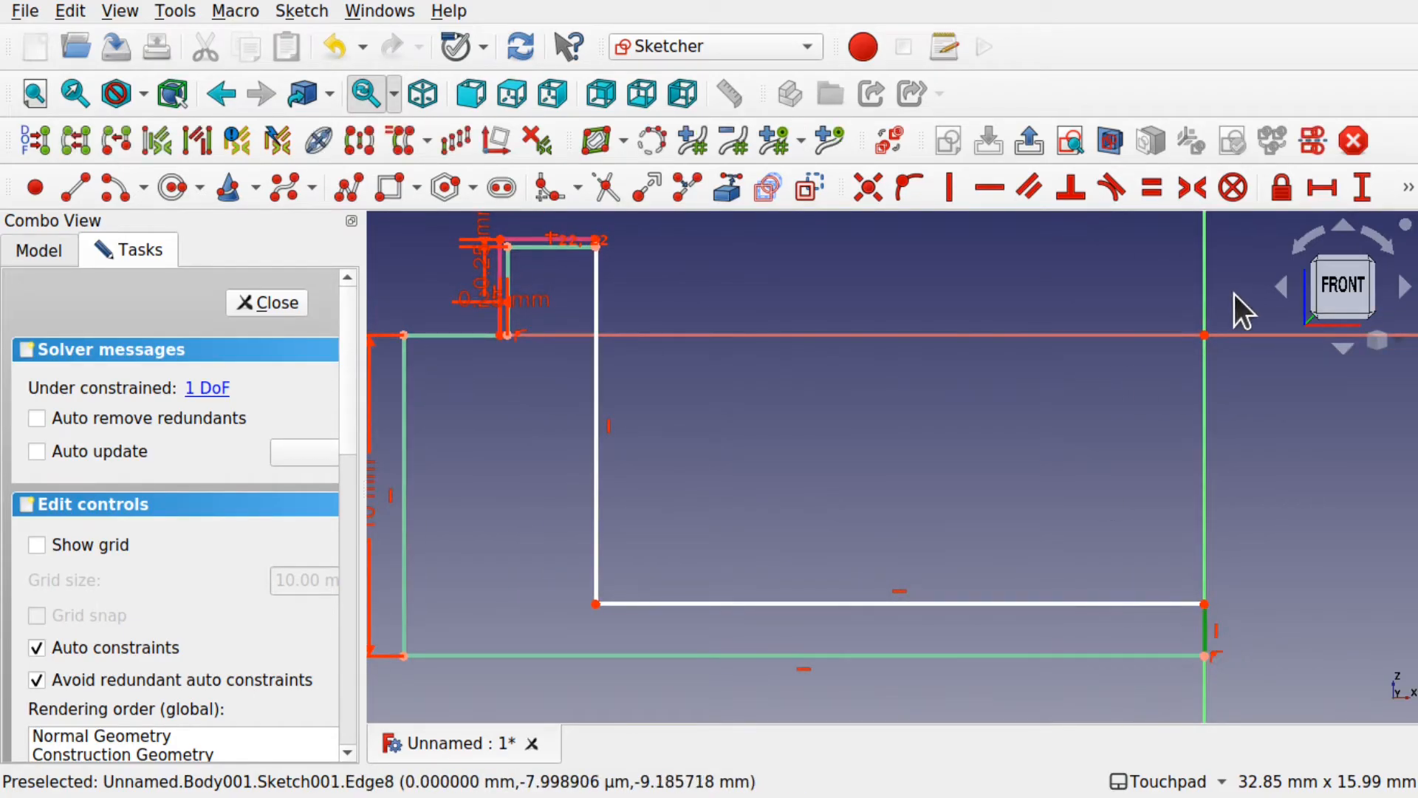
click(1361, 187)
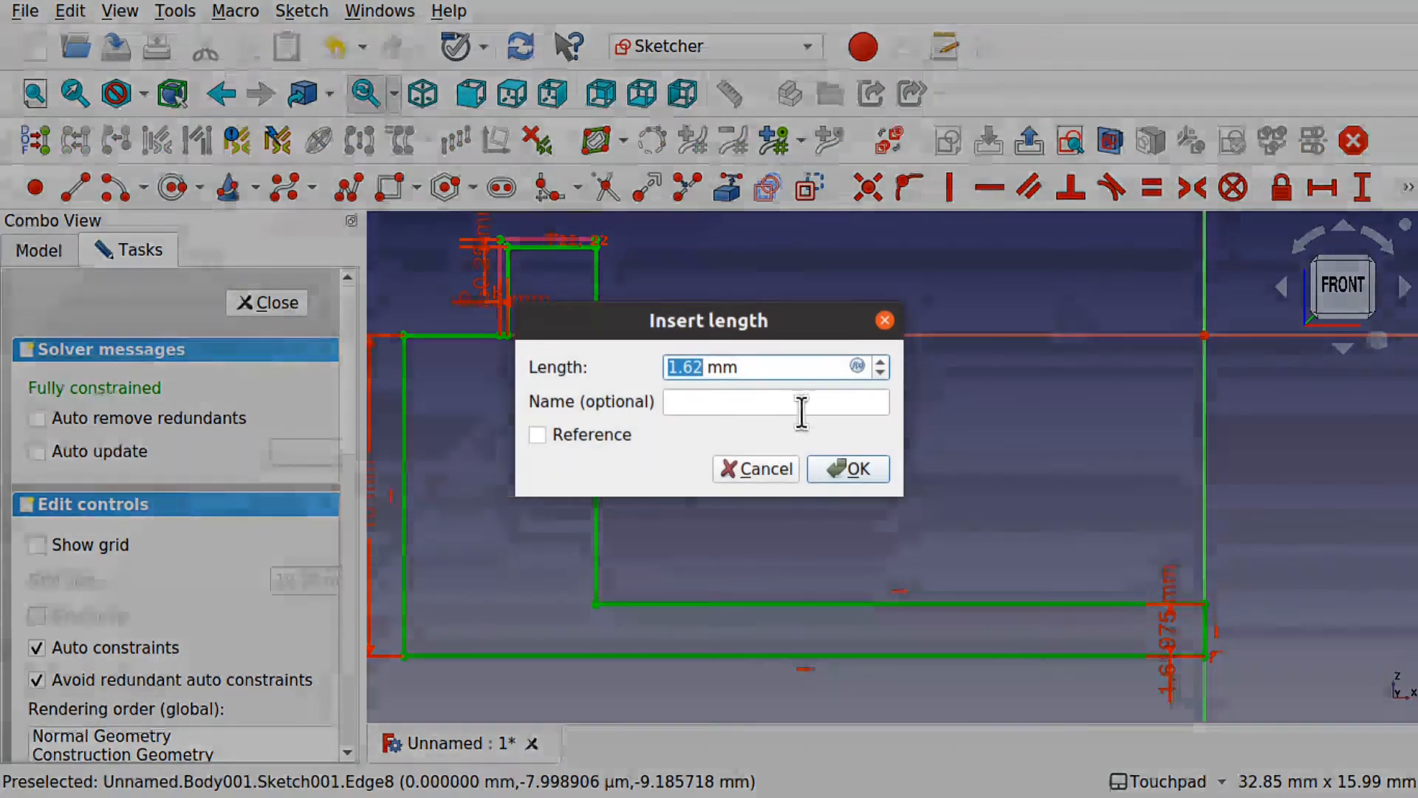
text(2)
click(849, 467)
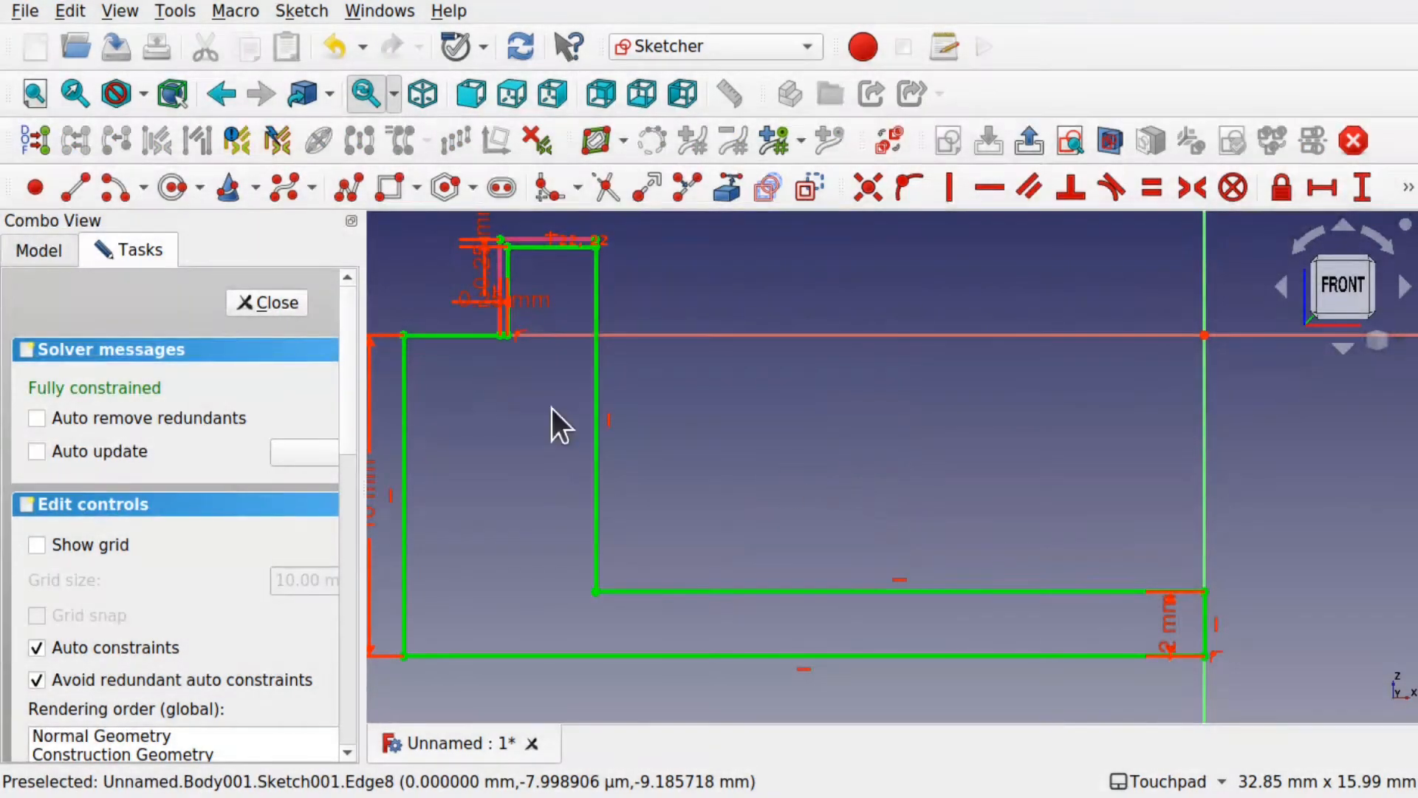
click(269, 301)
Show the Top body's Revolution and inspect its stepped underside against the Bottom profile.
scroll(675, 432, down, 5)
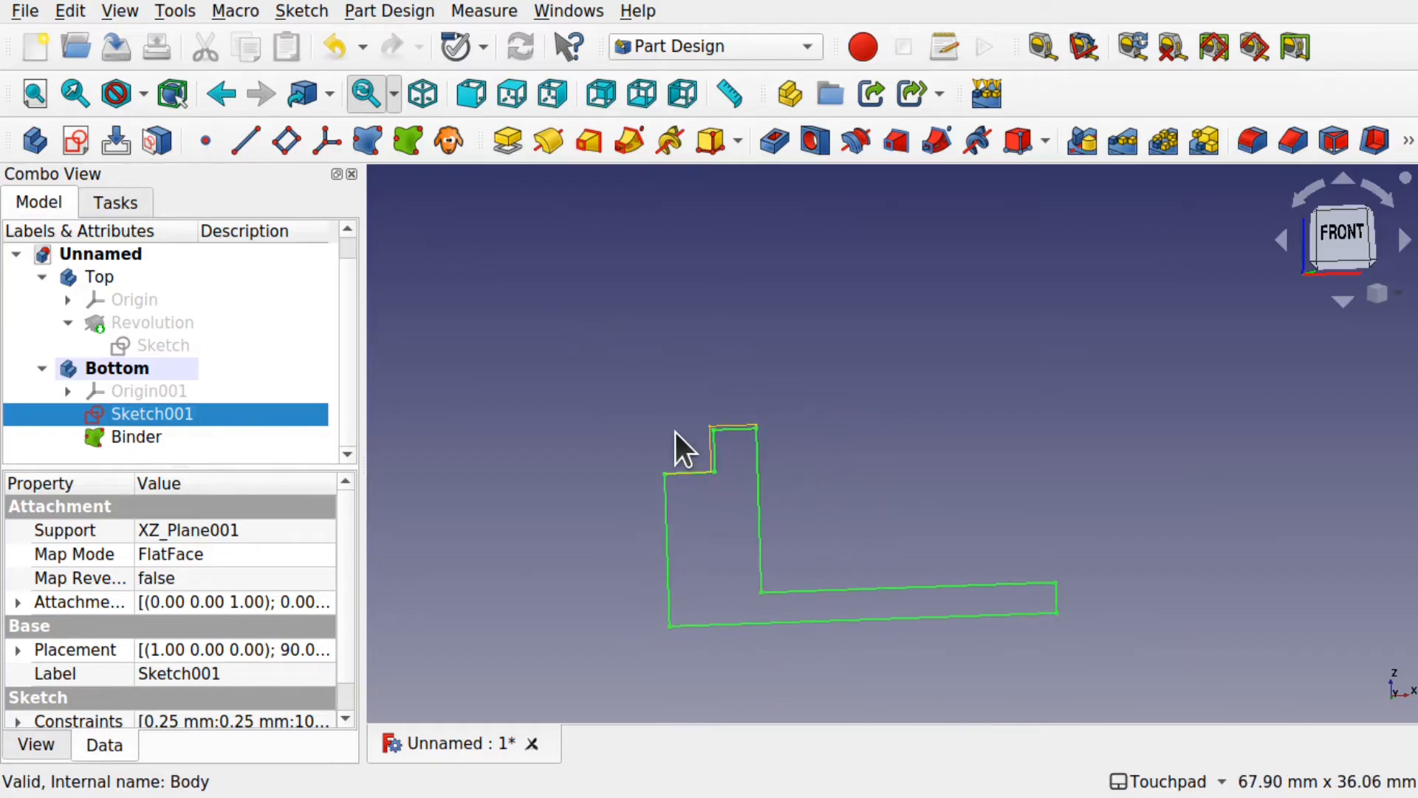
click(96, 278)
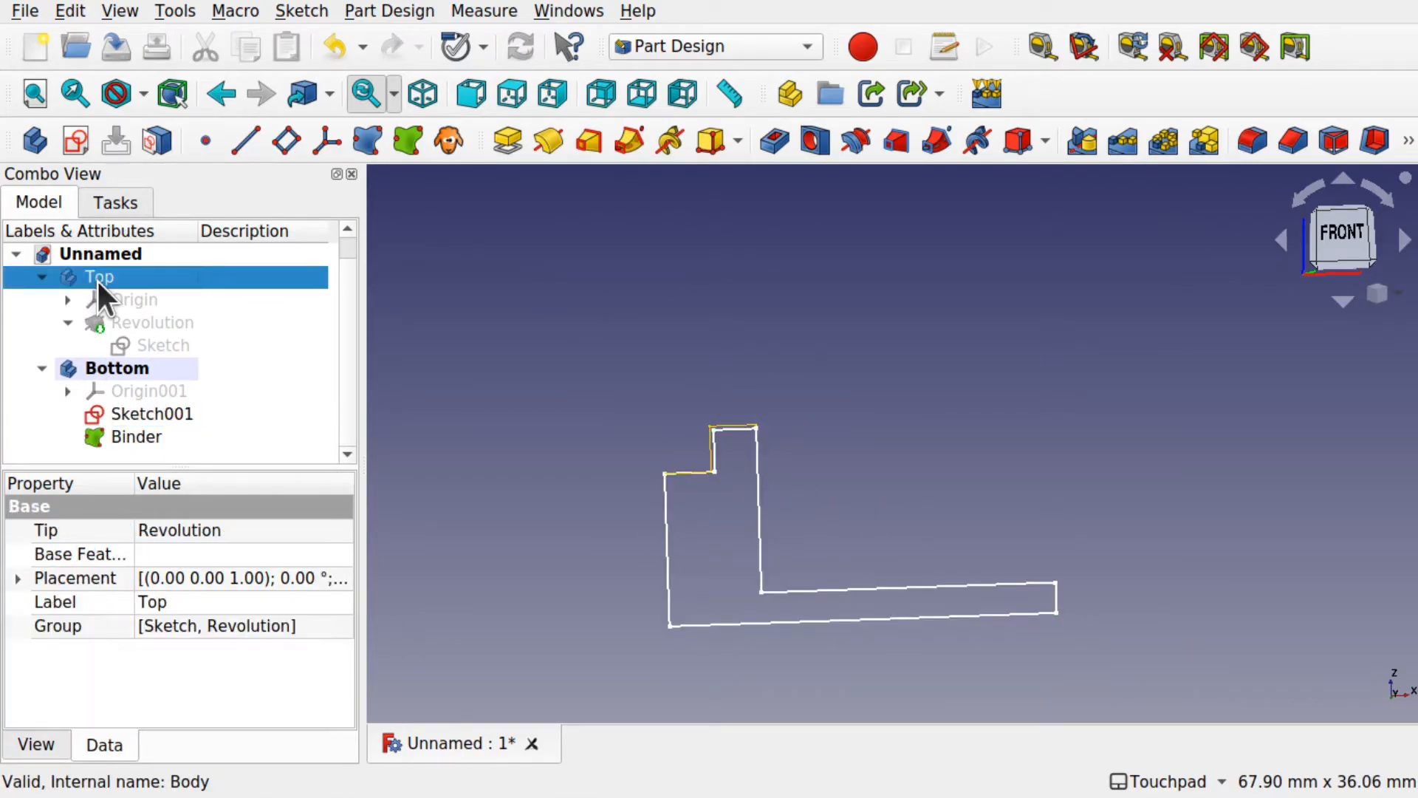
click(175, 323)
key(space)
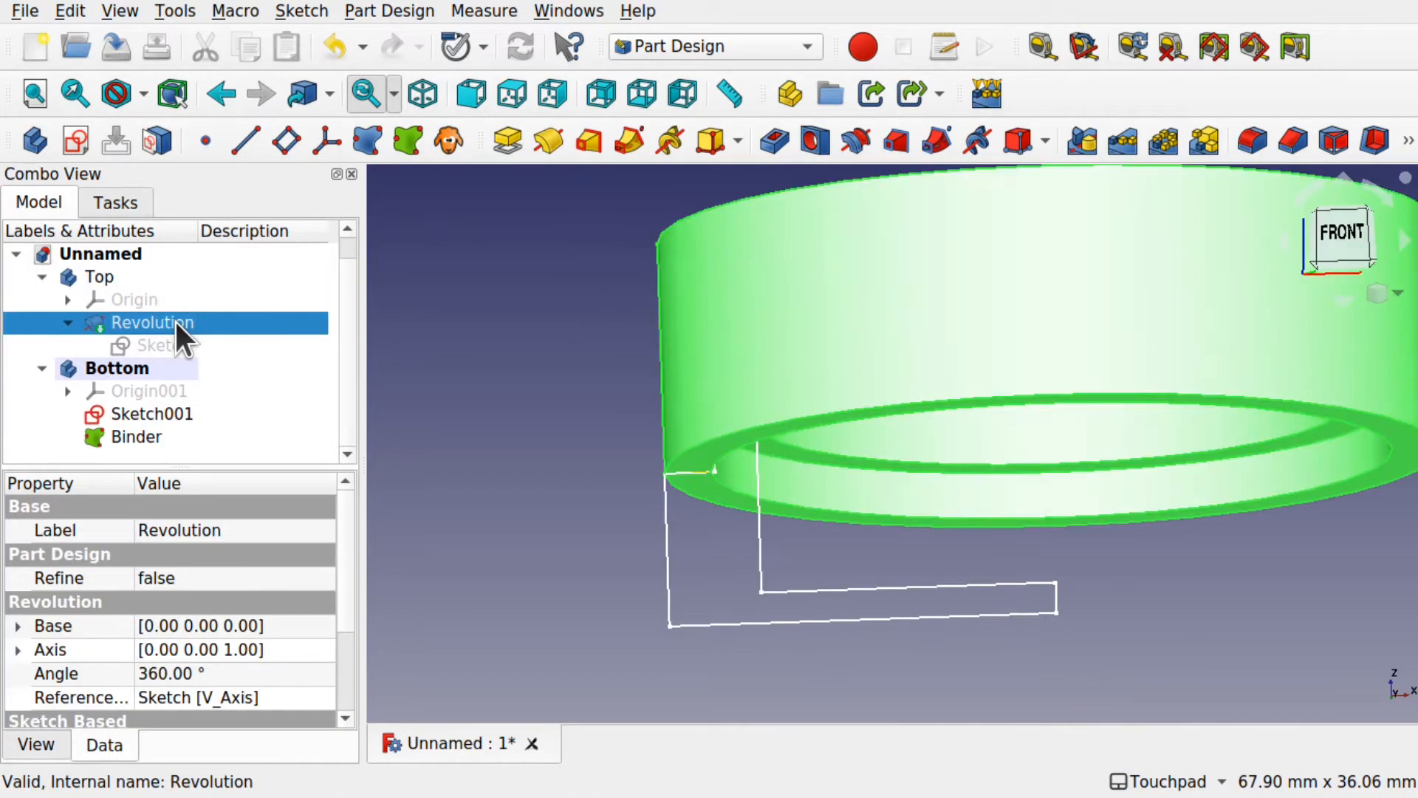
alt+drag(761, 446, 680, 384)
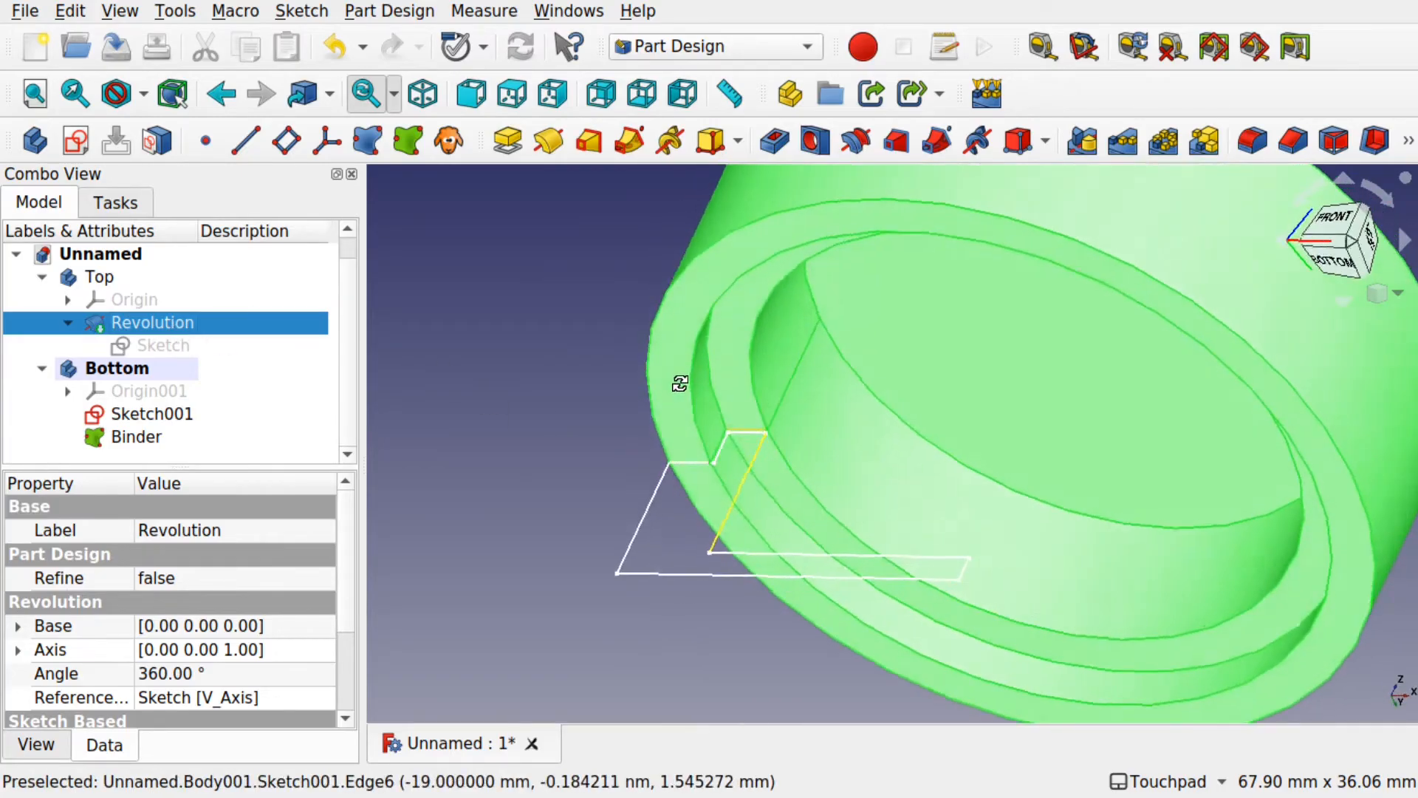
scroll(743, 441, up, 6)
alt+drag(743, 440, 708, 541)
scroll(708, 542, down, 5)
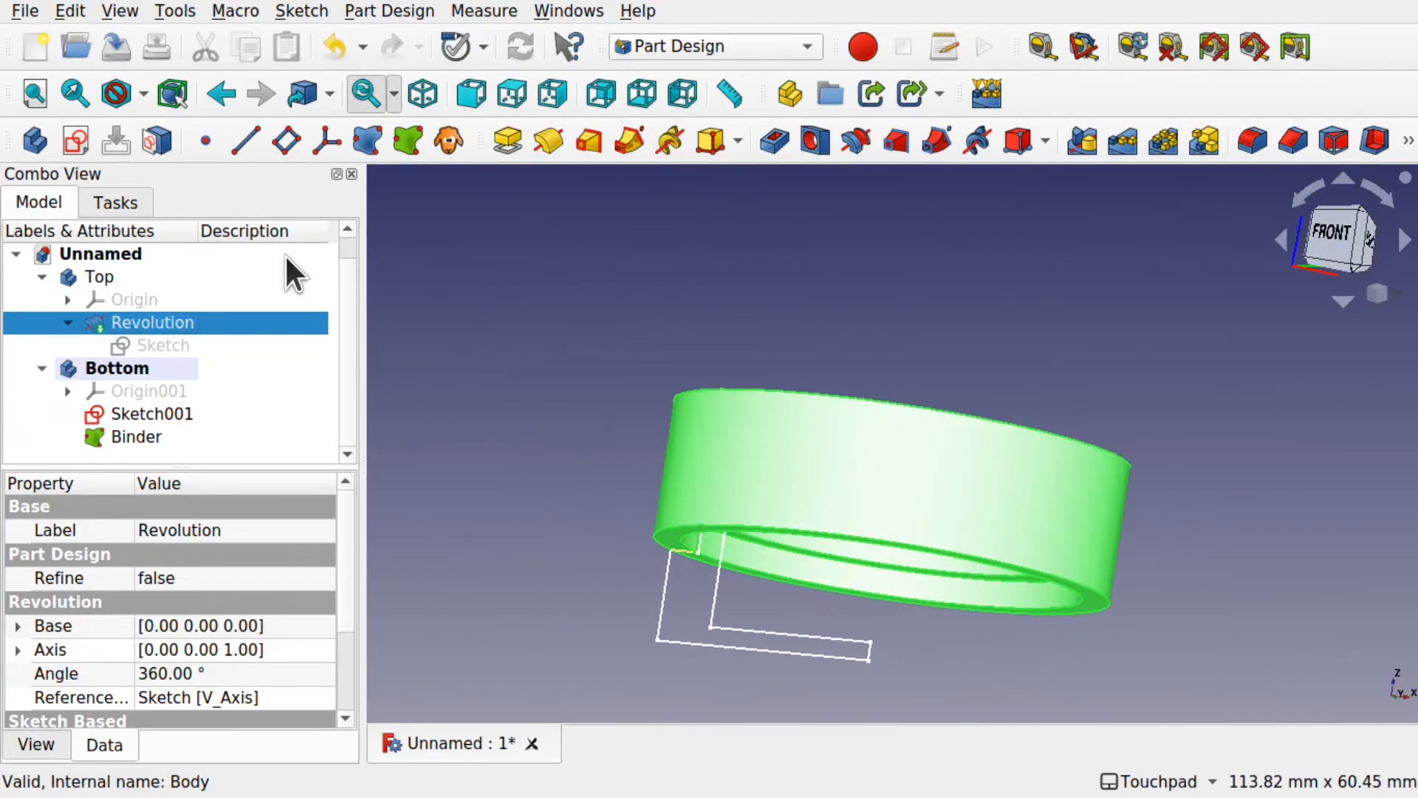
Revolve Bottom's Sketch001 by 360° around the vertical sketch axis.
click(167, 406)
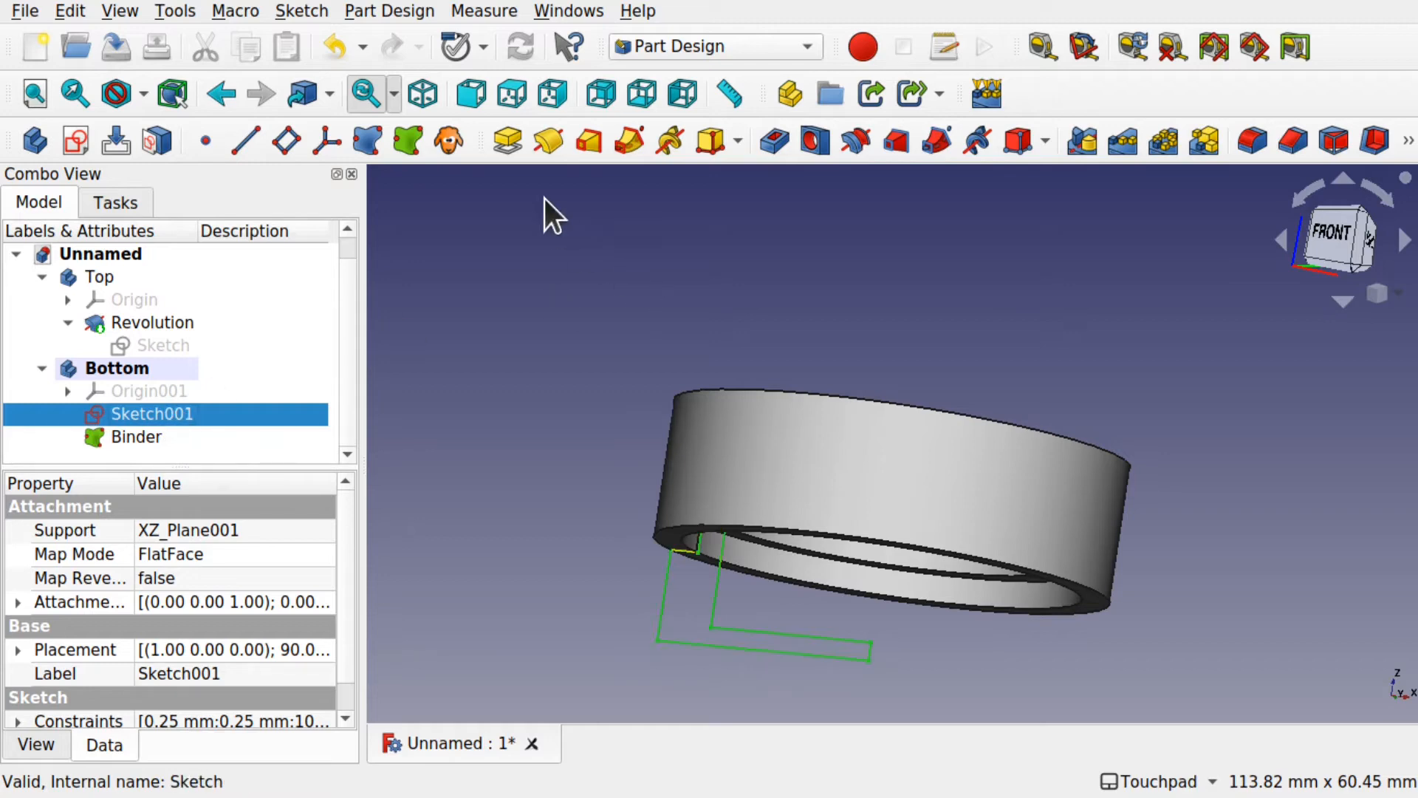
click(548, 140)
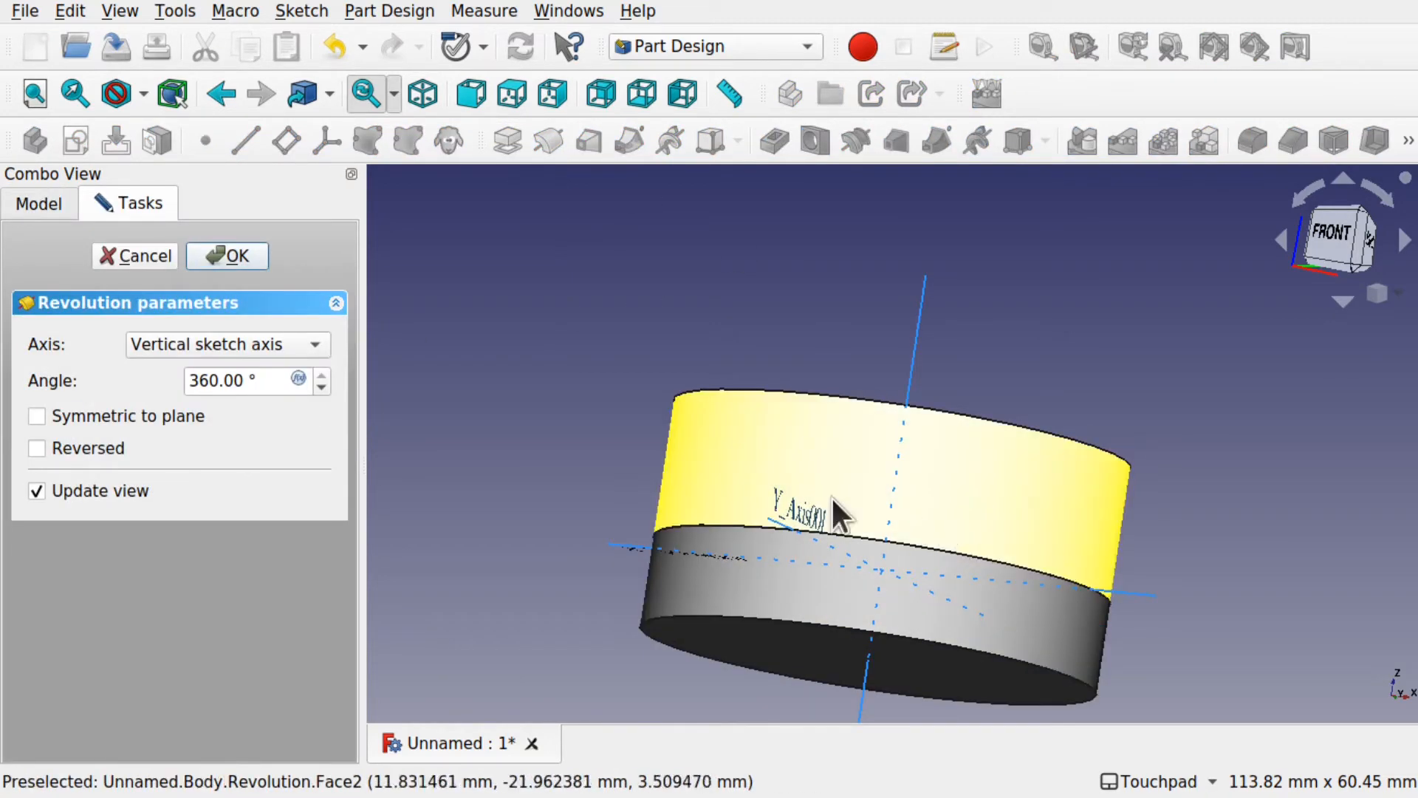
click(238, 251)
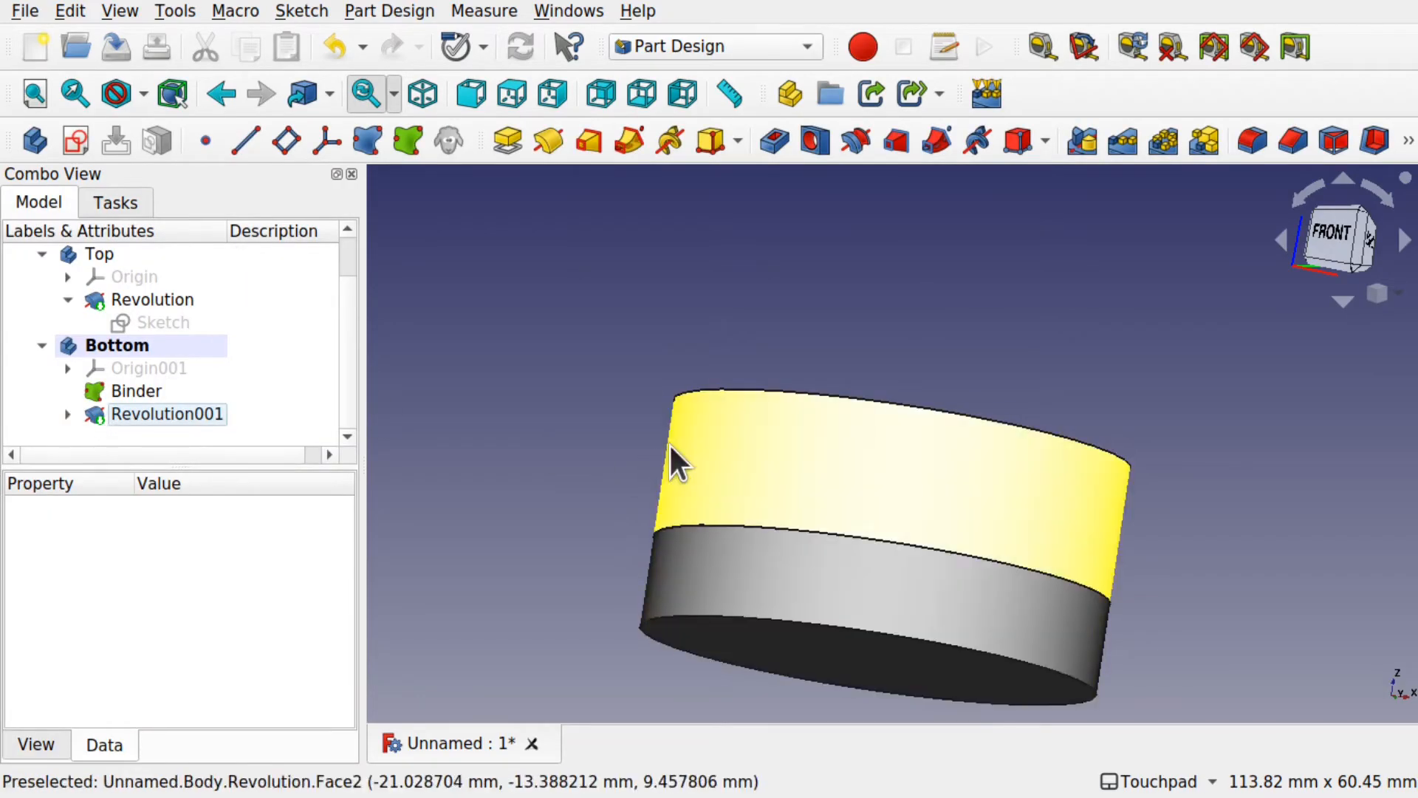
alt+drag(820, 458, 880, 529)
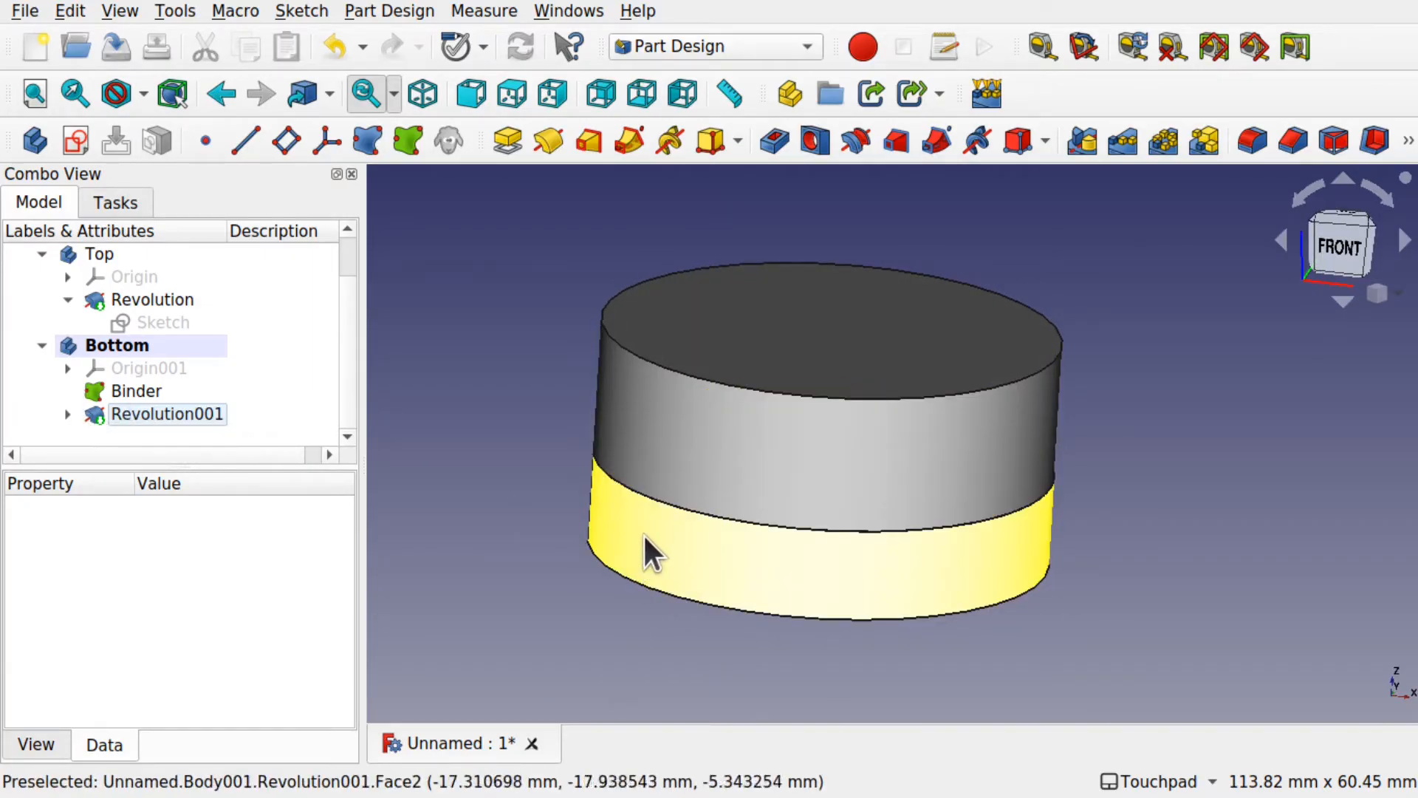
Edit the sketch of Bottom's revolution, set the outer wall height to 50 mm, and close the sketch.
click(66, 415)
double_click(175, 435)
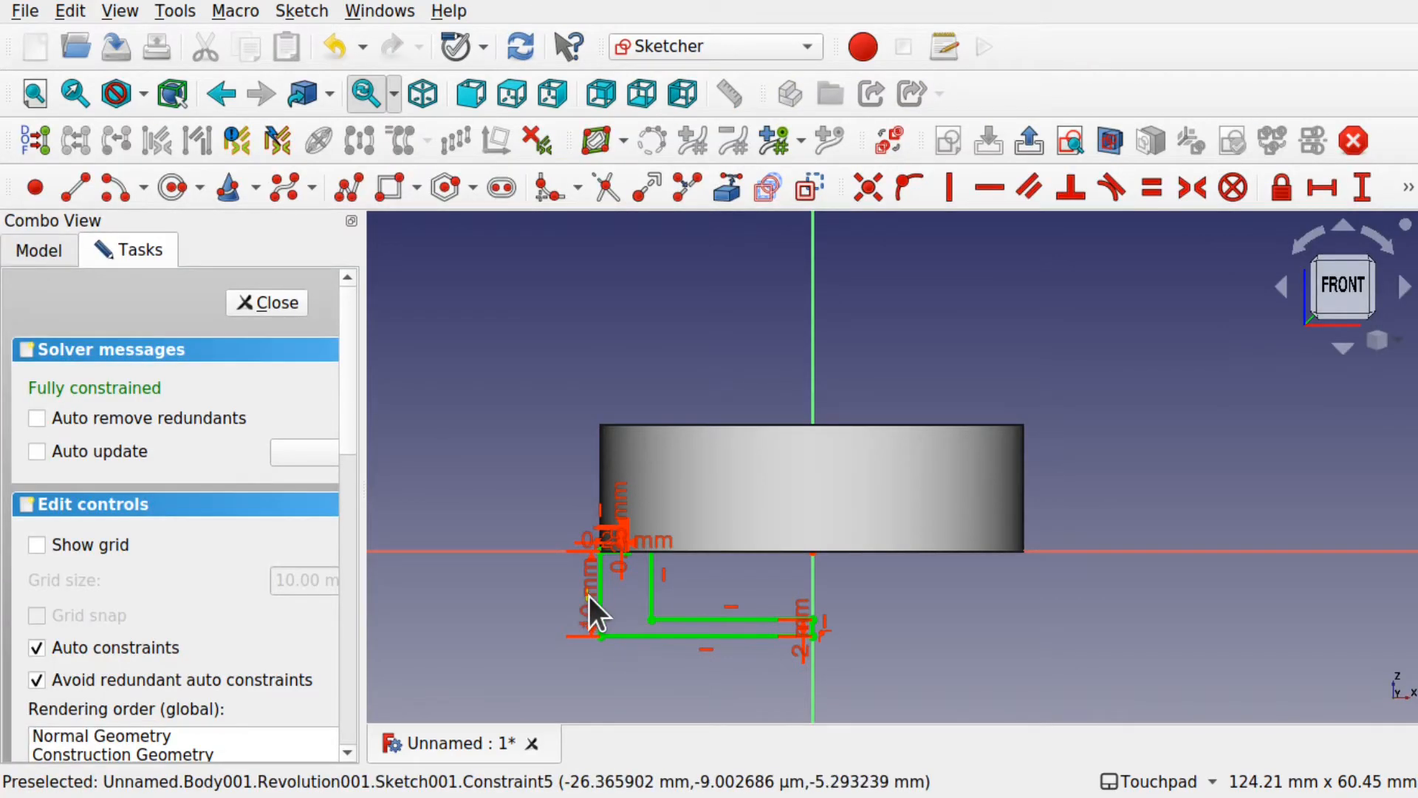
shift+drag(591, 593, 600, 481)
scroll(601, 481, up, 4)
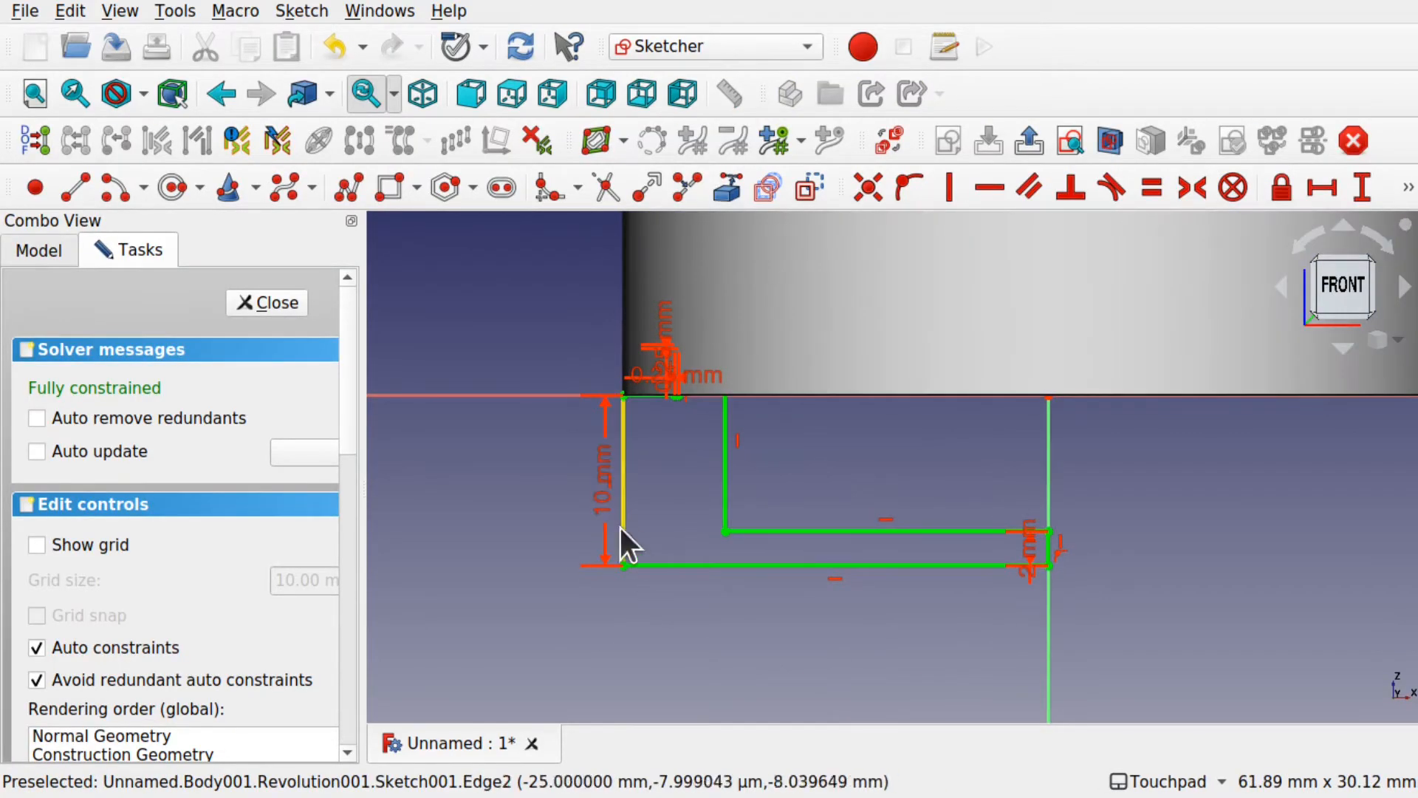
double_click(604, 493)
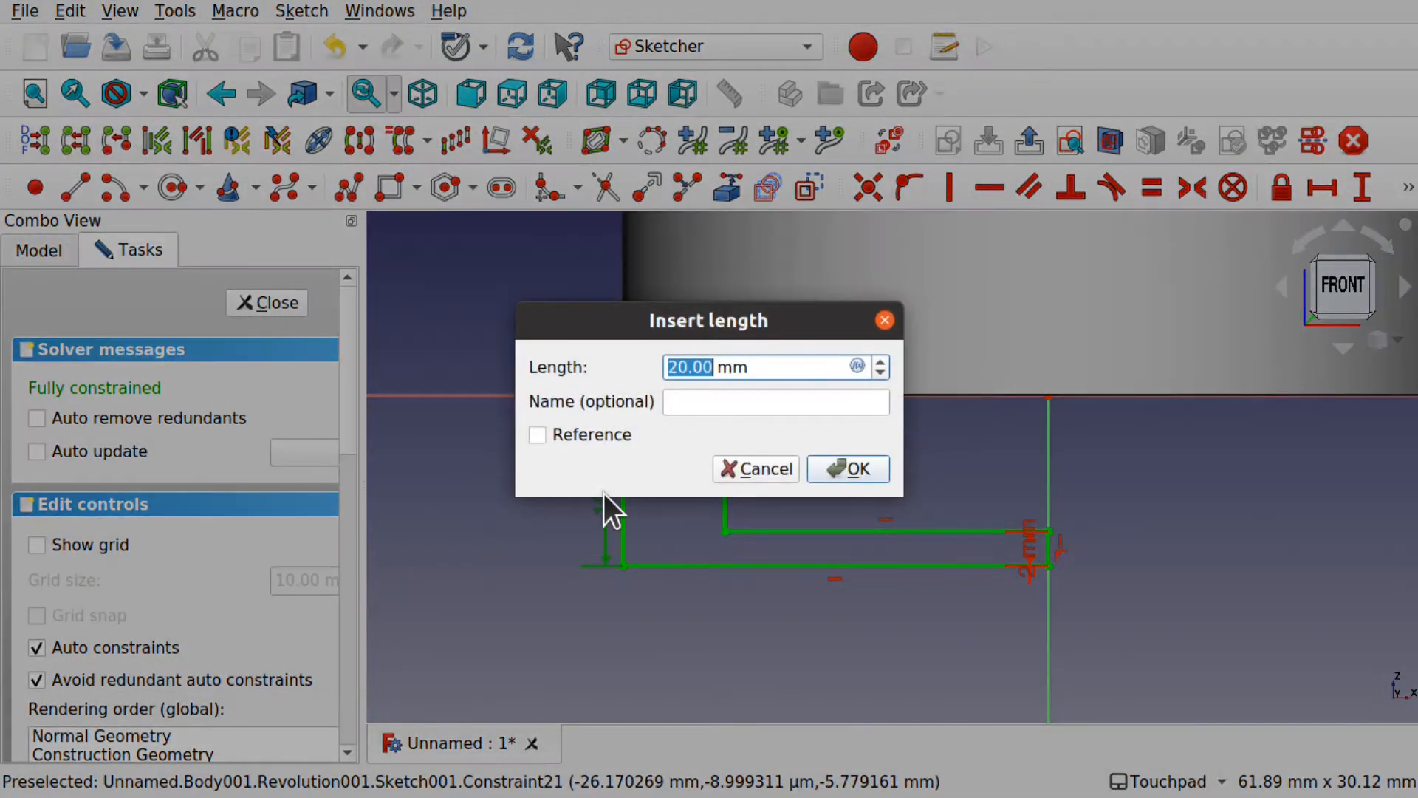
key(Page_Up)
key(Page_Up)
key(Return)
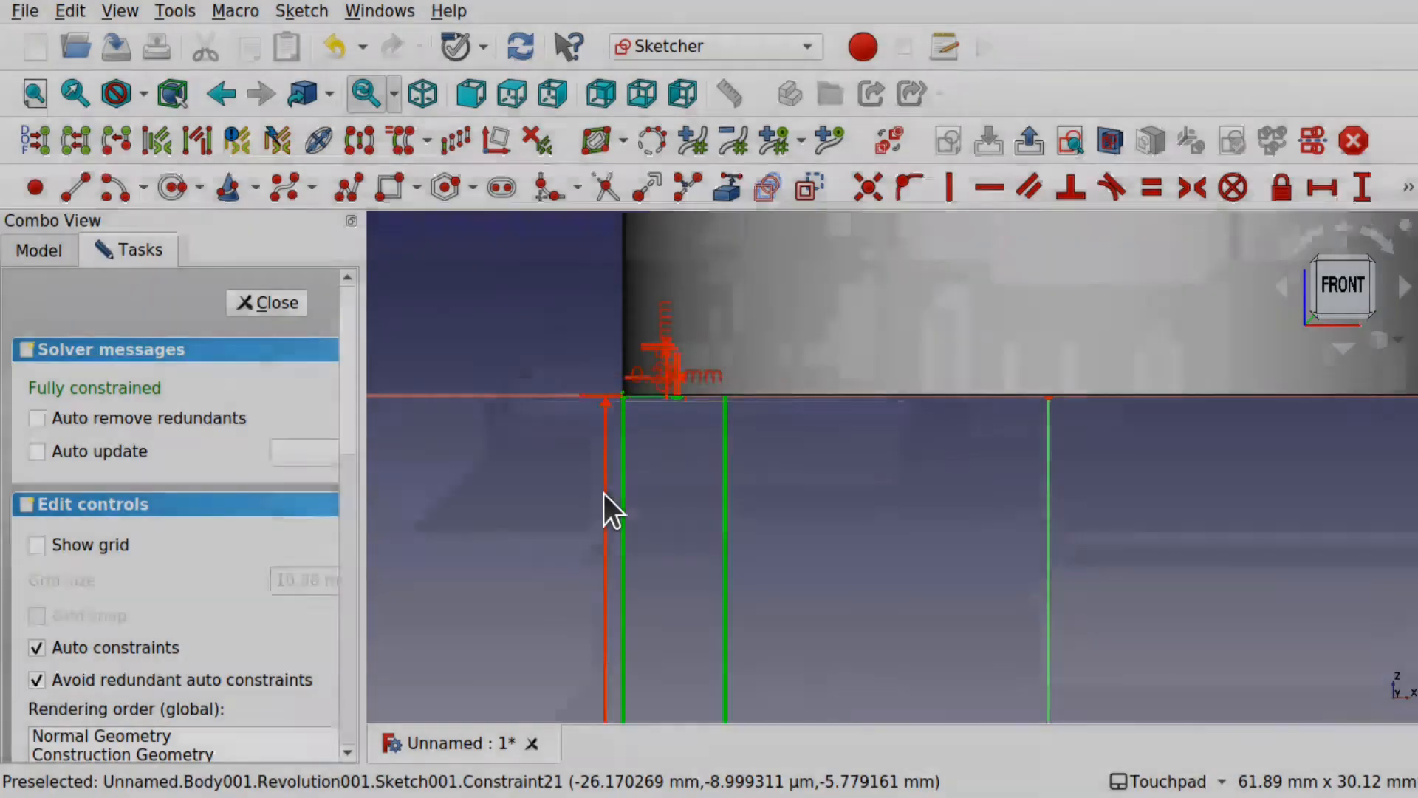
scroll(780, 542, down, 10)
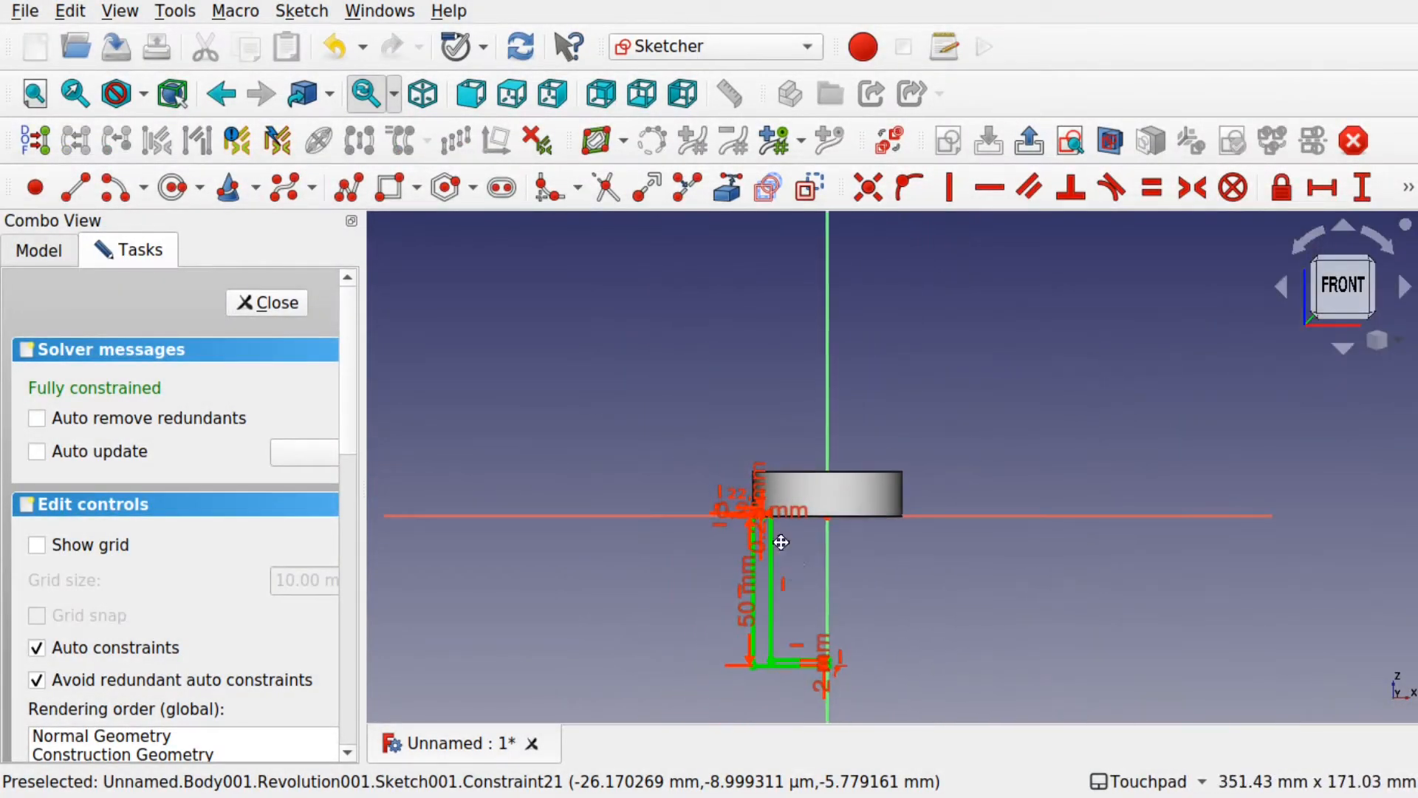
click(278, 308)
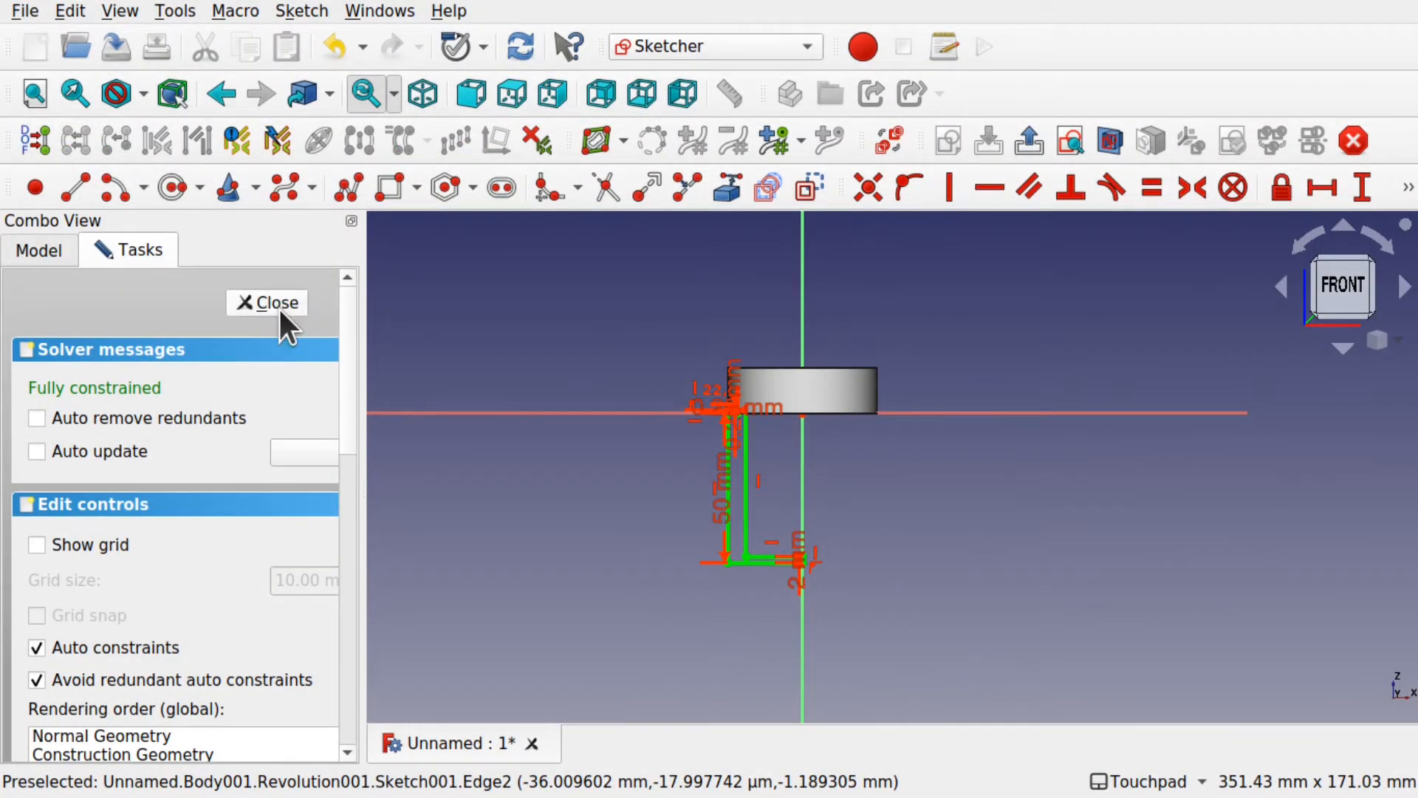
scroll(950, 591, down, 5)
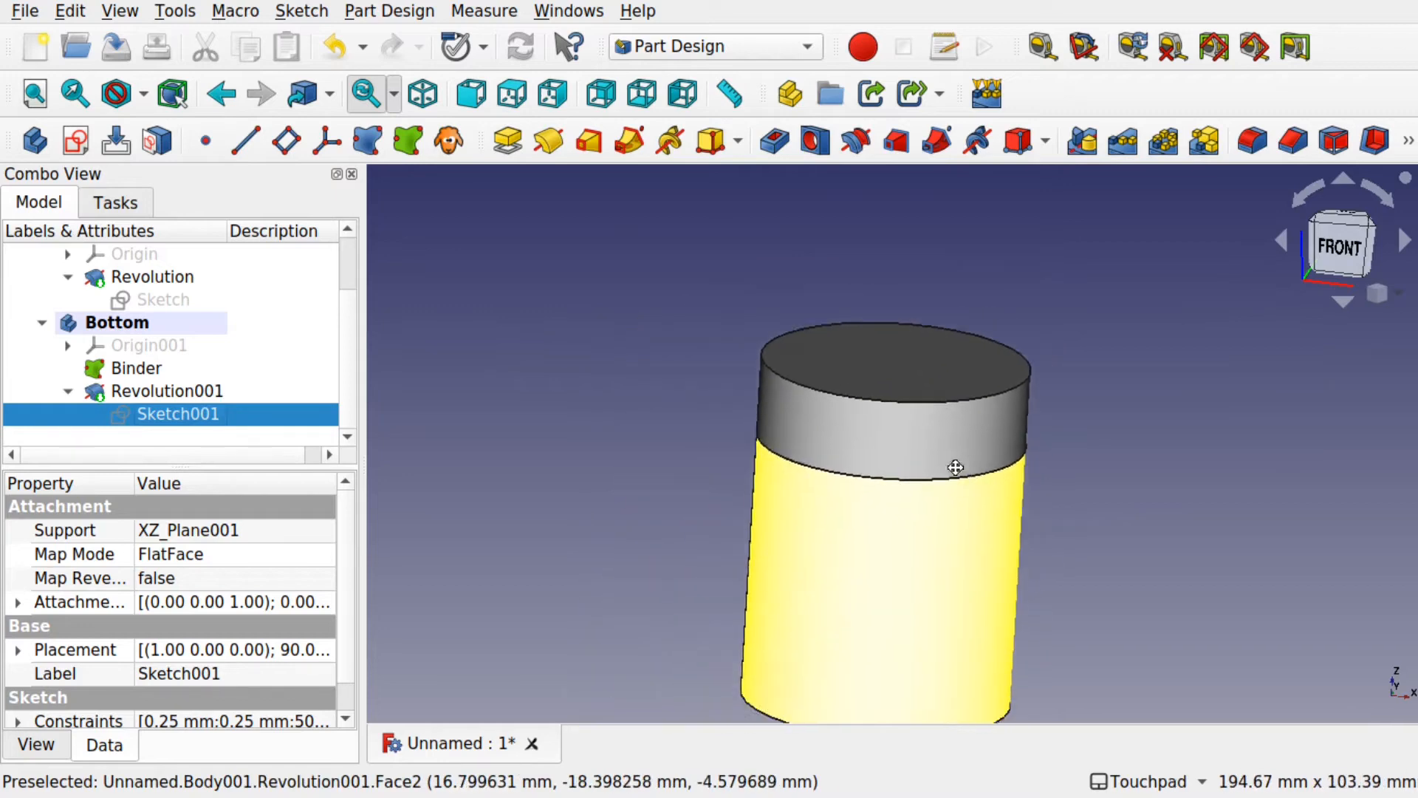
shift+drag(802, 491, 699, 457)
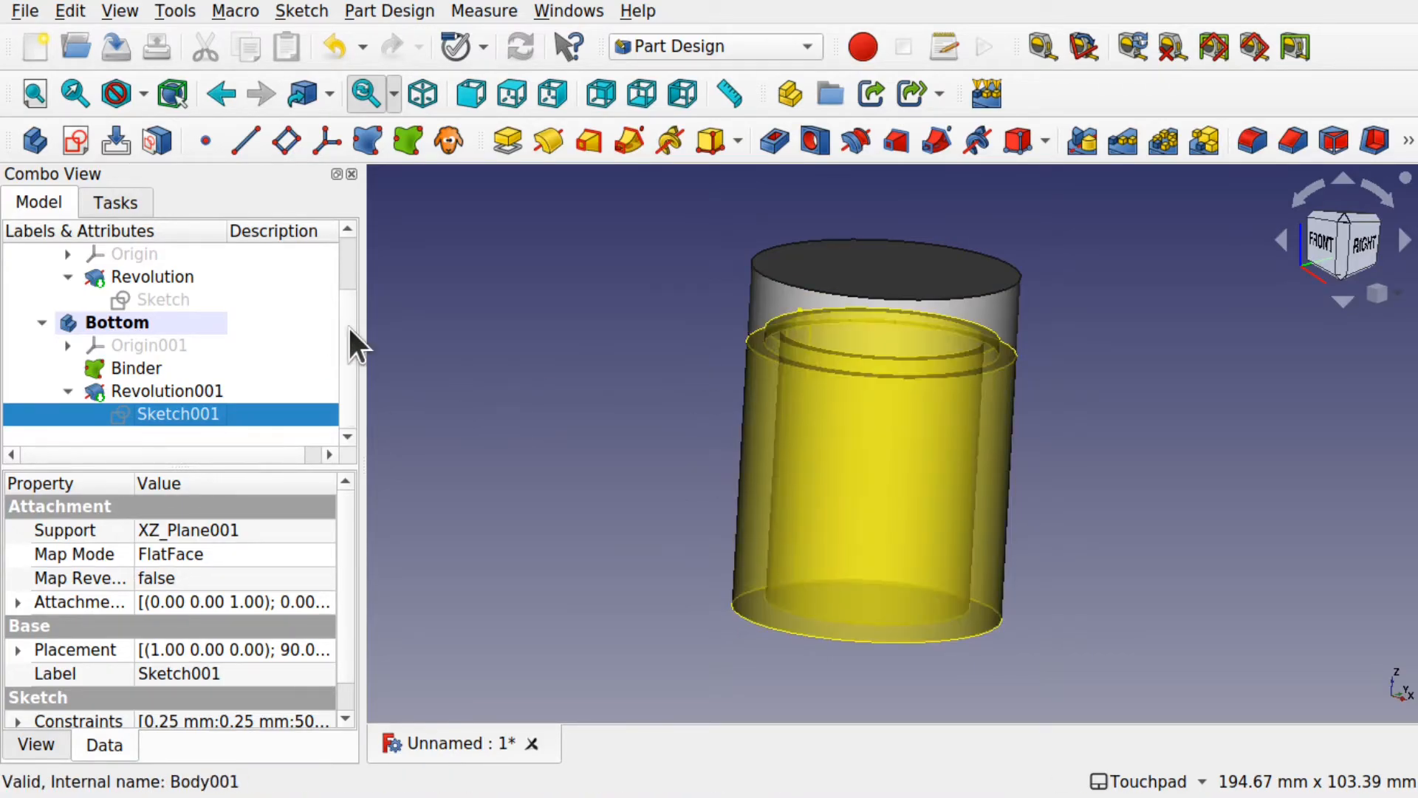
Transform the Top body by rotating it 45° about the Y axis and moving it about 37 mm along its tilted Z axis.
scroll(350, 329, up, 1)
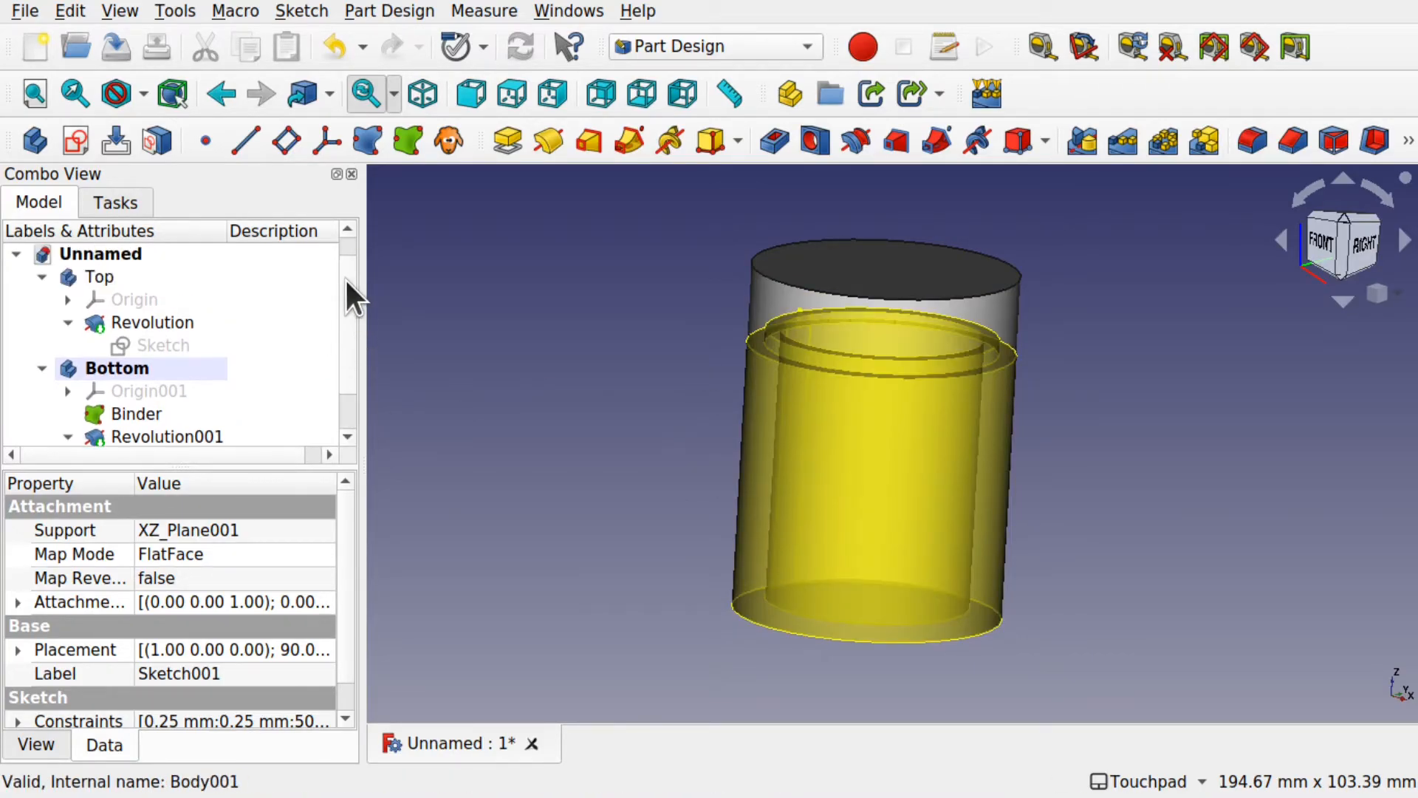
click(100, 277)
right_click(101, 277)
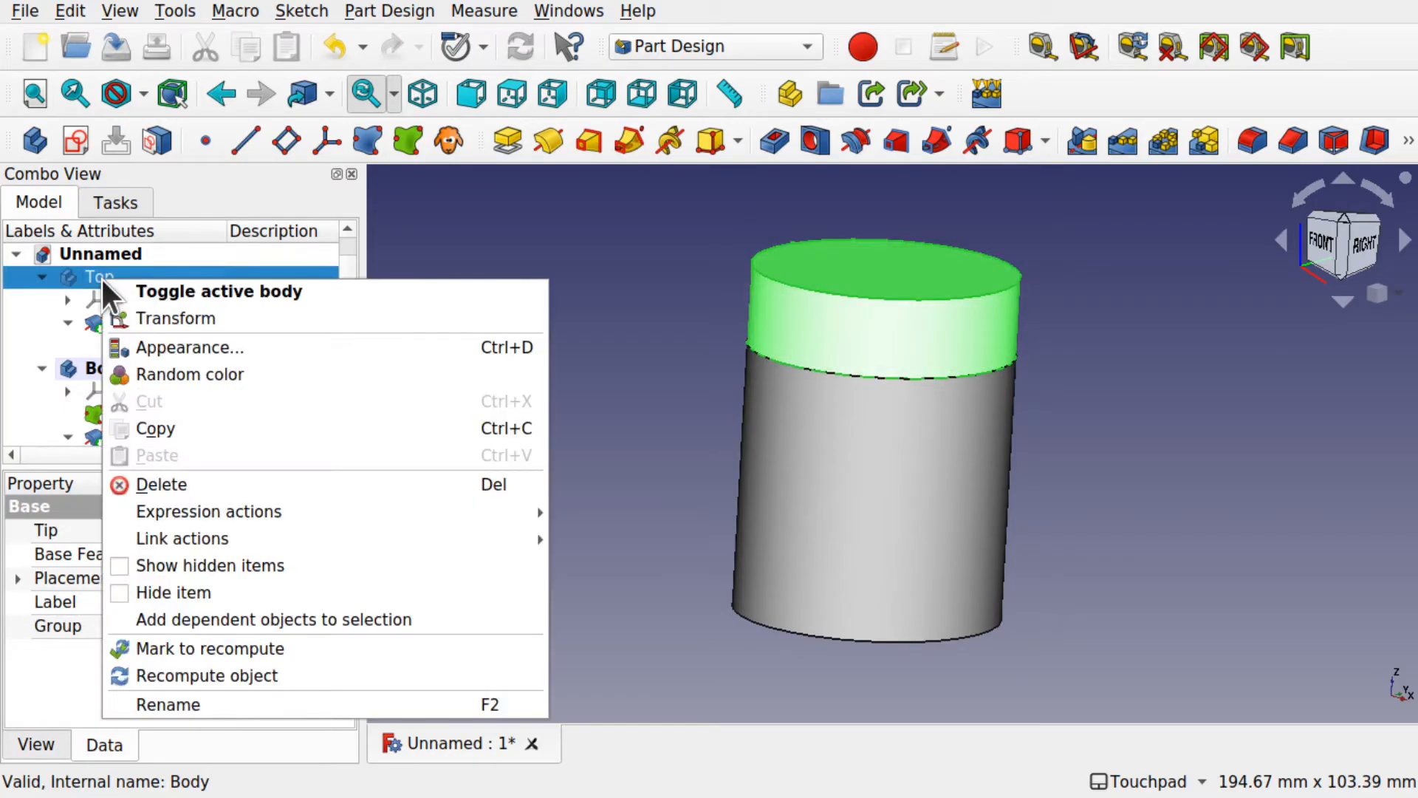
click(179, 319)
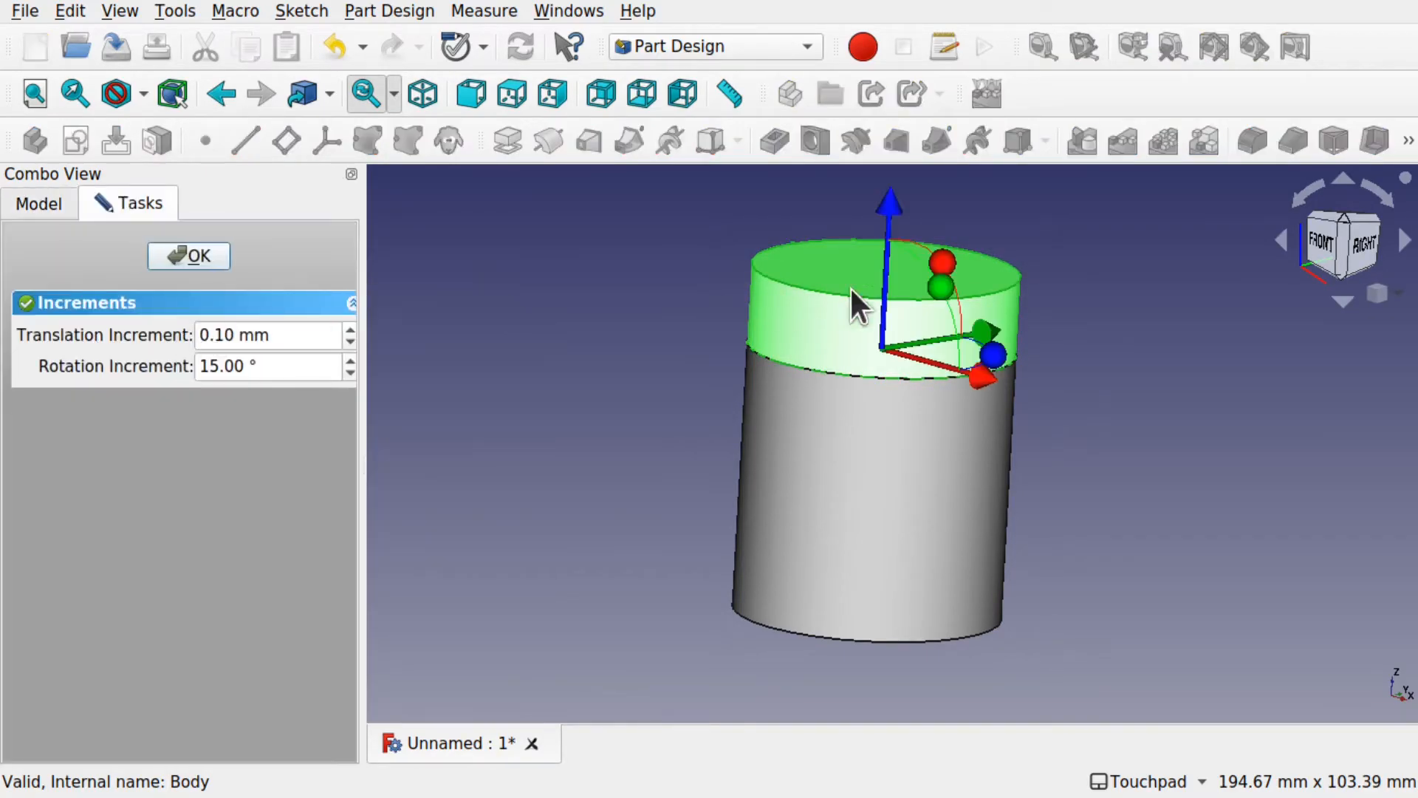
drag(956, 299, 1035, 396)
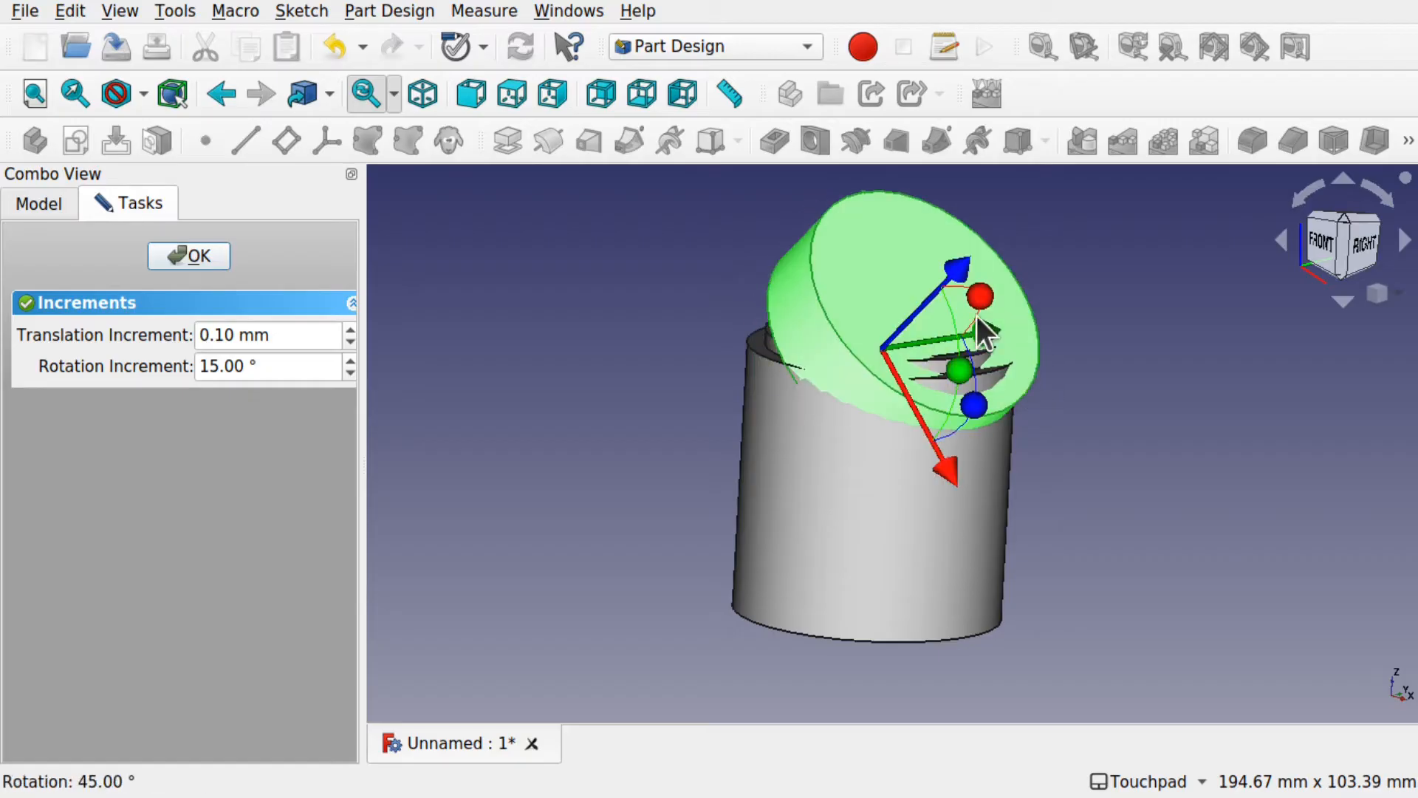
drag(960, 267, 1128, 215)
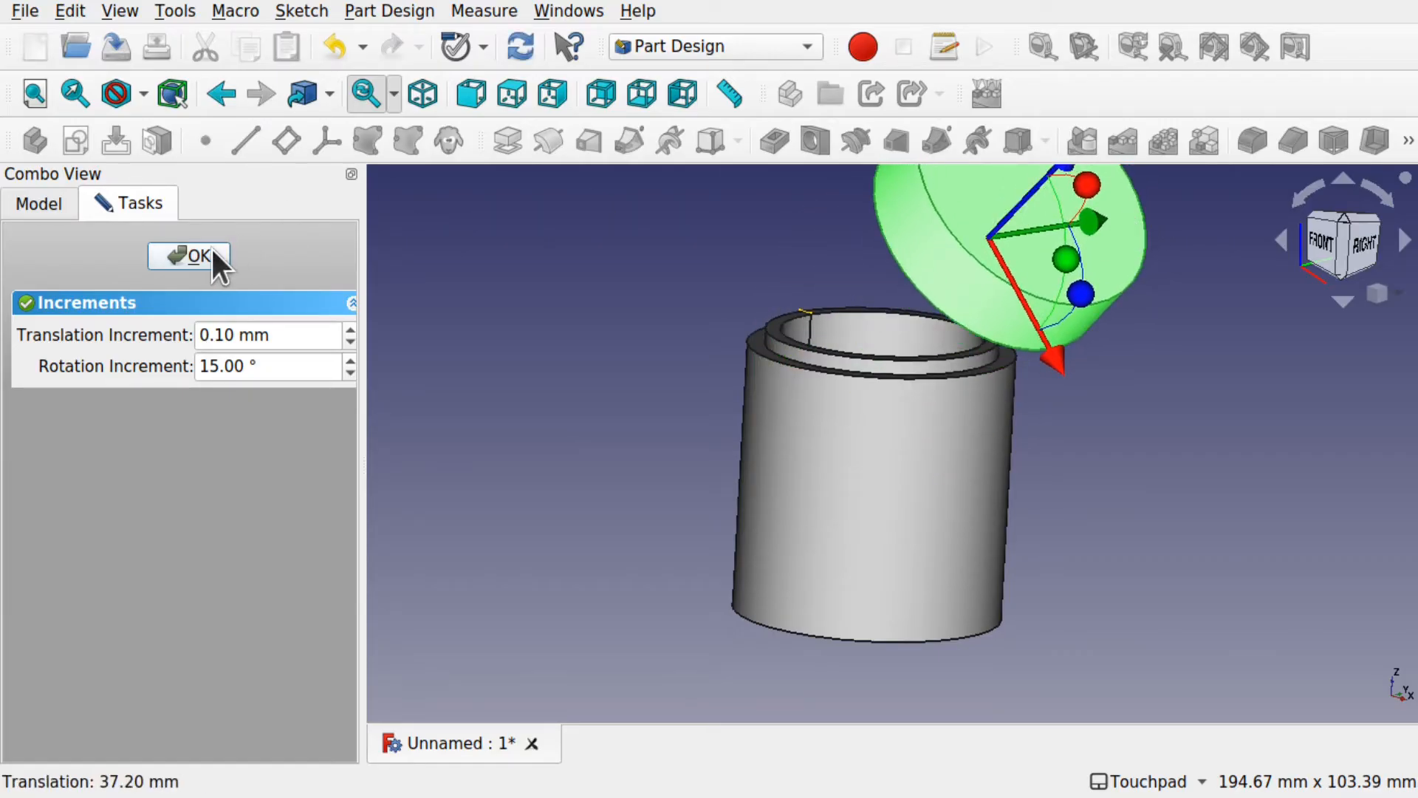
click(194, 256)
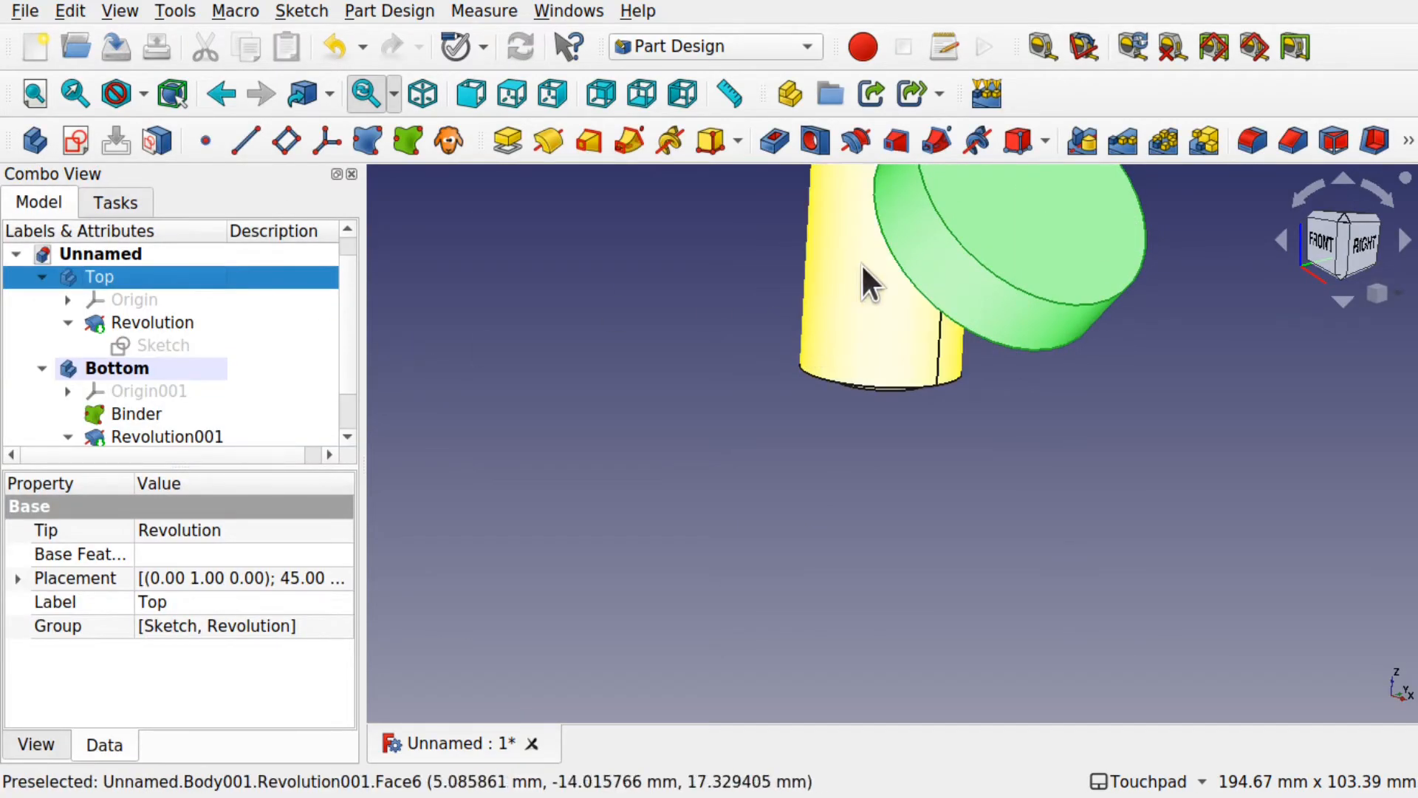
shift+drag(921, 258, 937, 532)
alt+drag(835, 512, 943, 530)
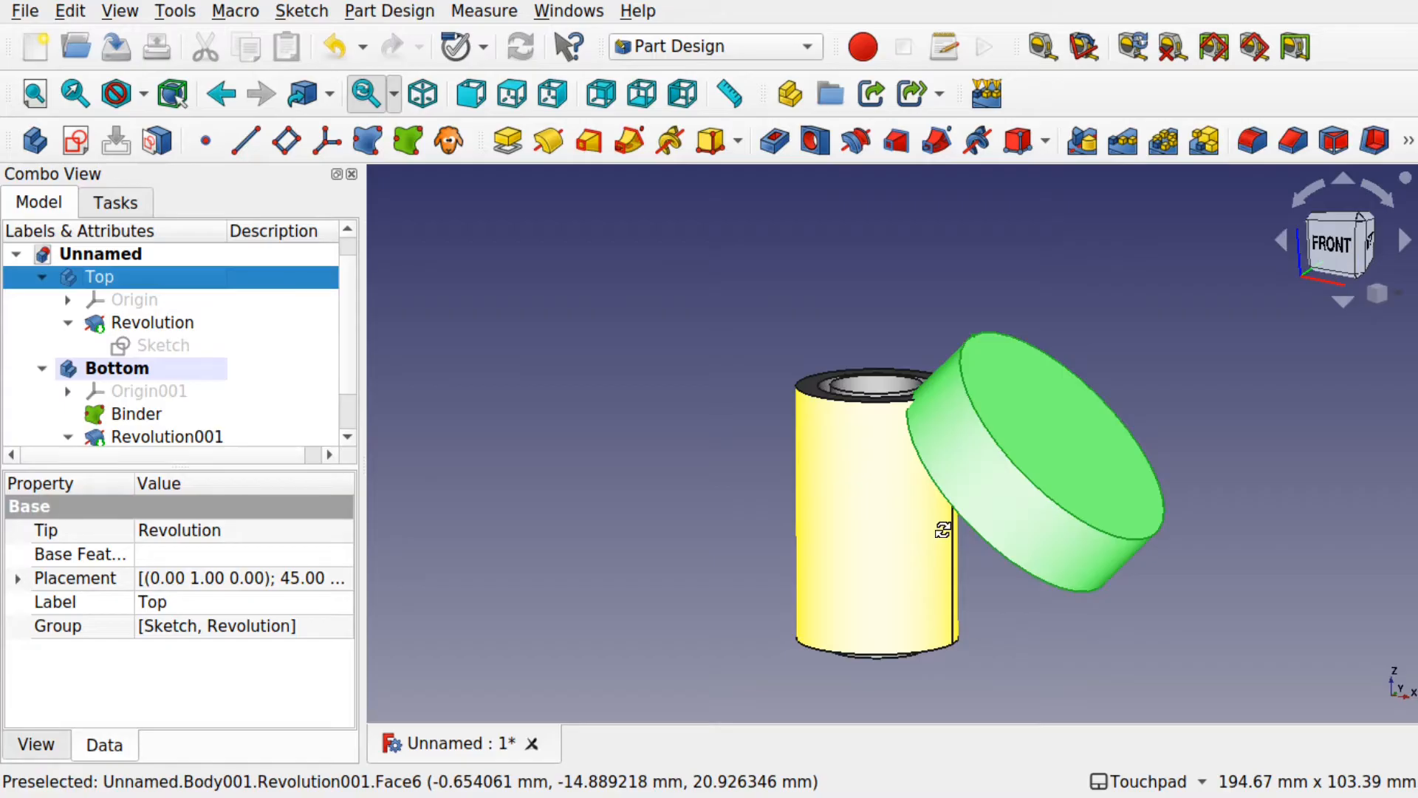
Undo the Top body's rotation and move, and recompute the document so both bodies rebuild.
key(ctrl+z)
key(ctrl+z)
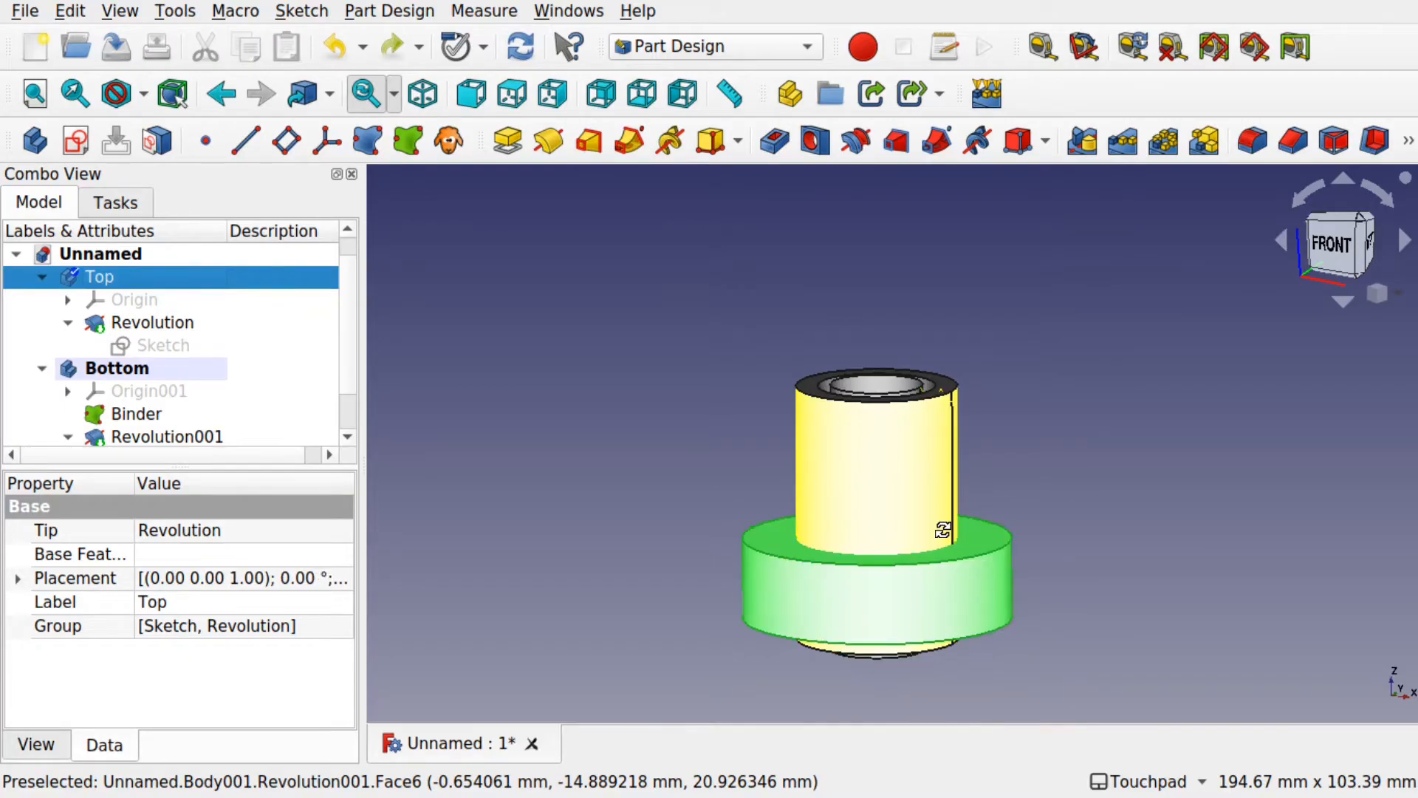
key(ctrl+z)
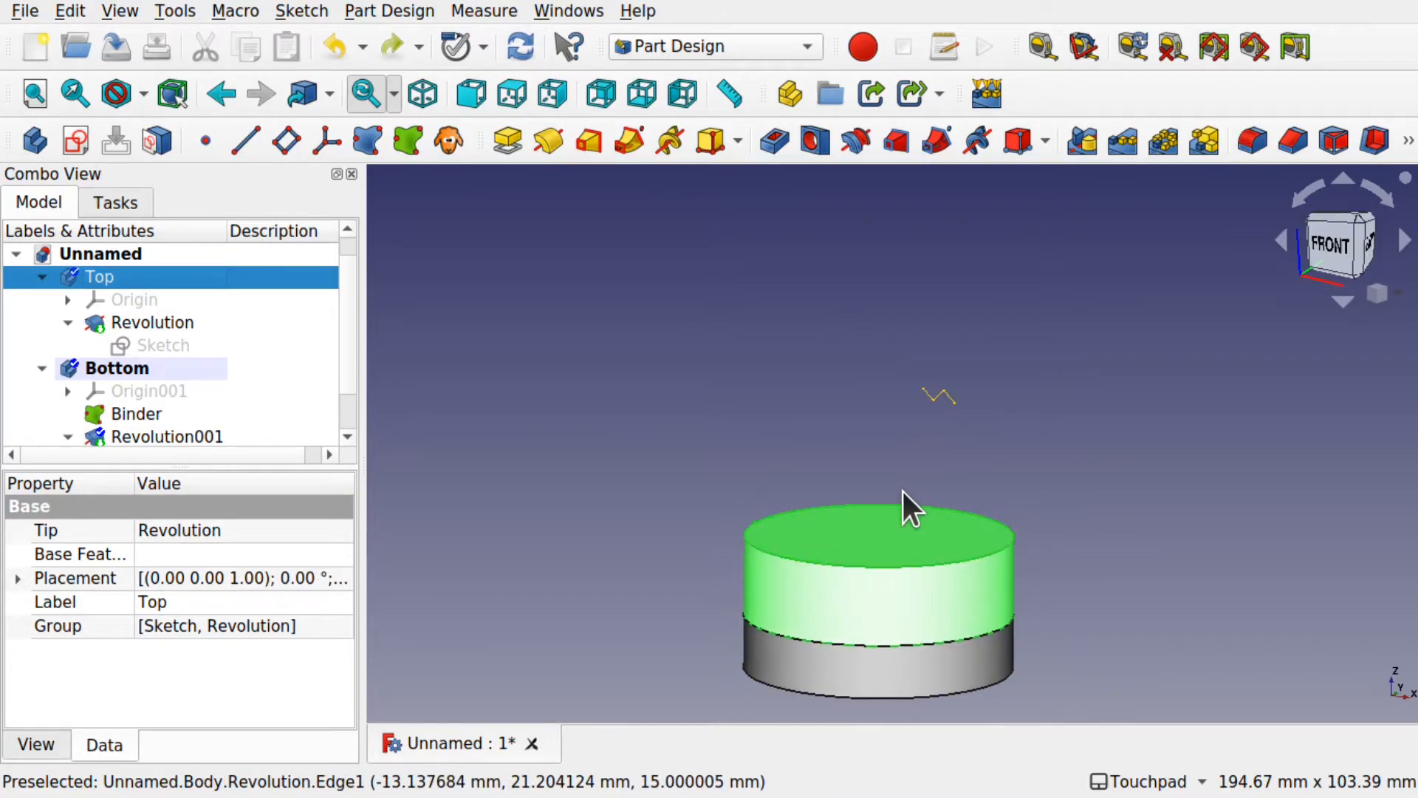
key(F5)
shift+drag(903, 481, 1077, 168)
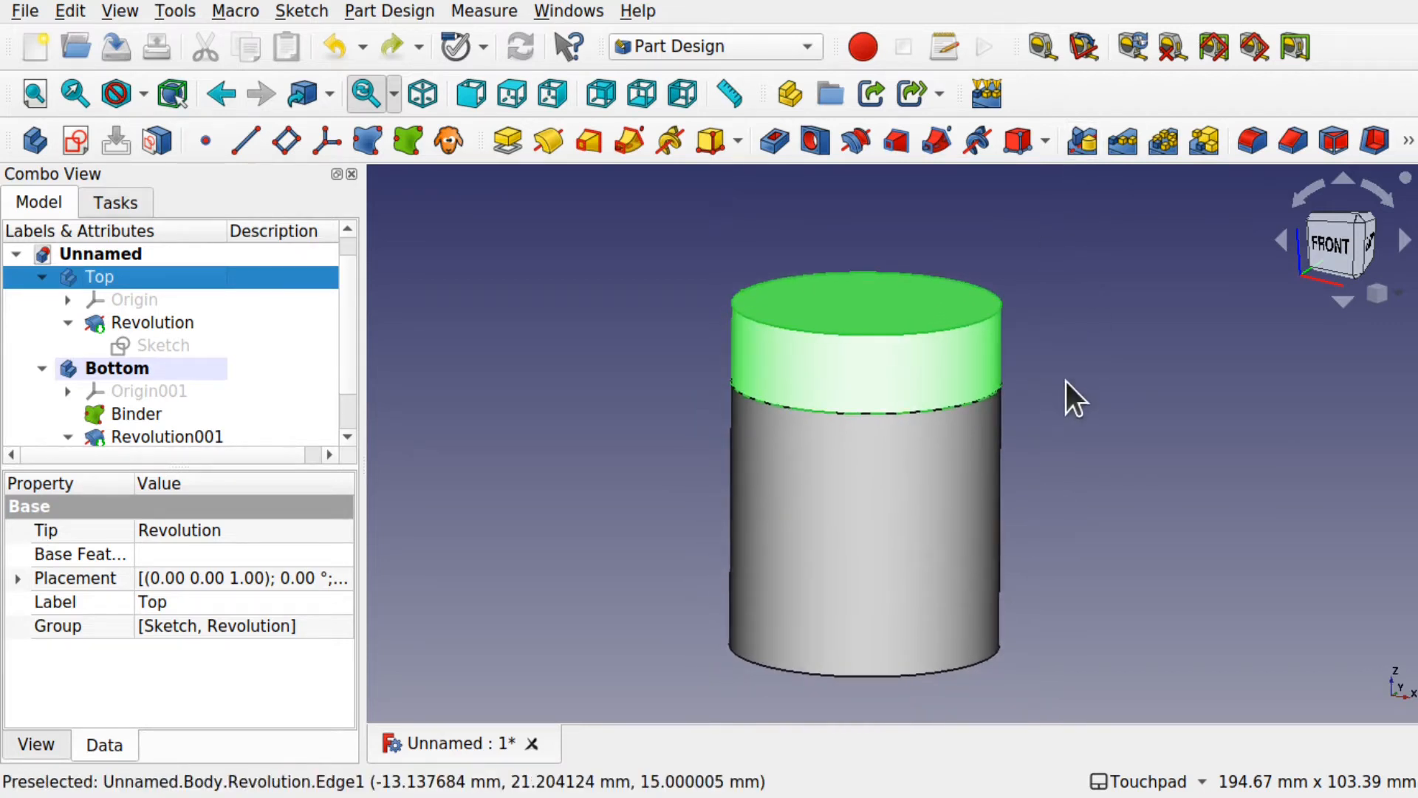
Collapse both bodies in the model tree and create a clone of the Top body.
click(565, 322)
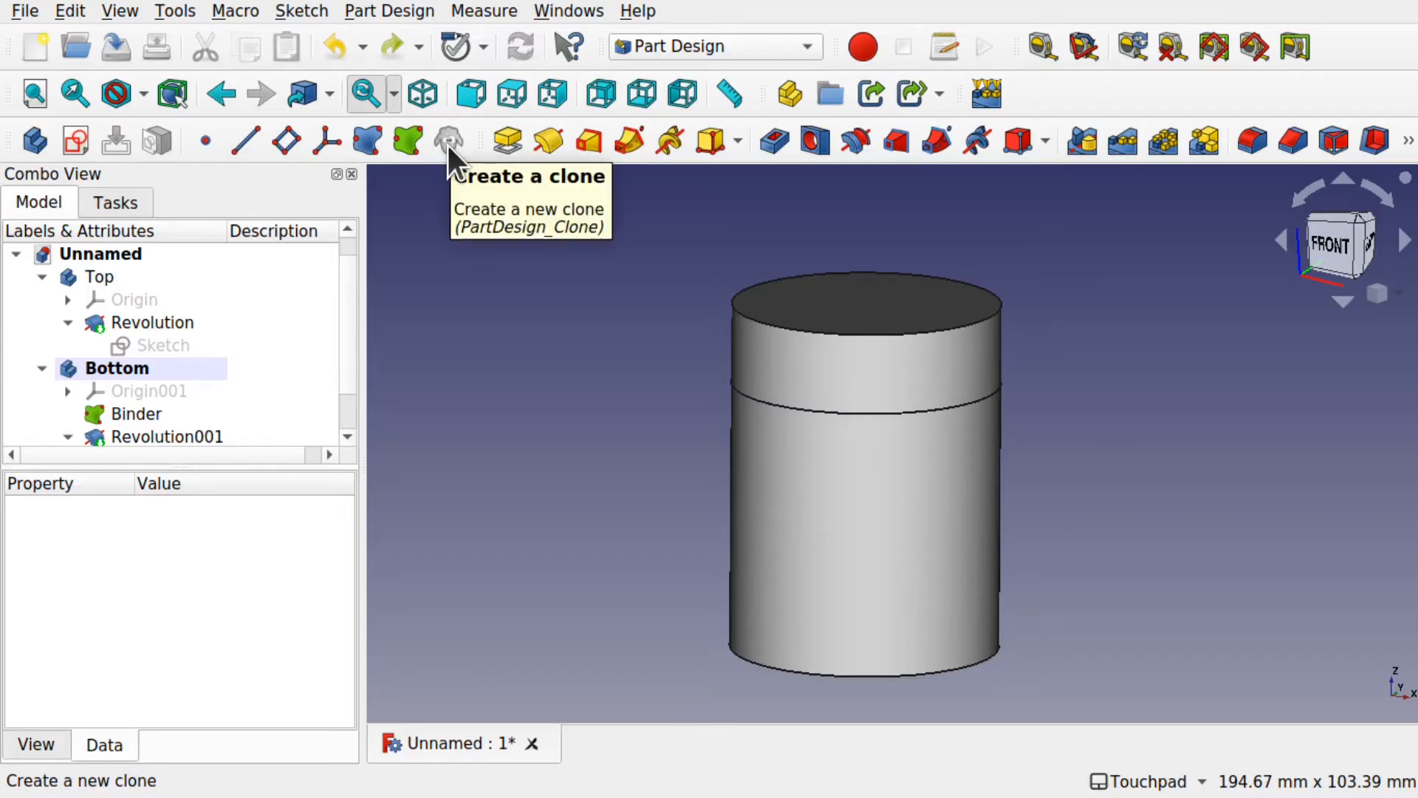
click(393, 11)
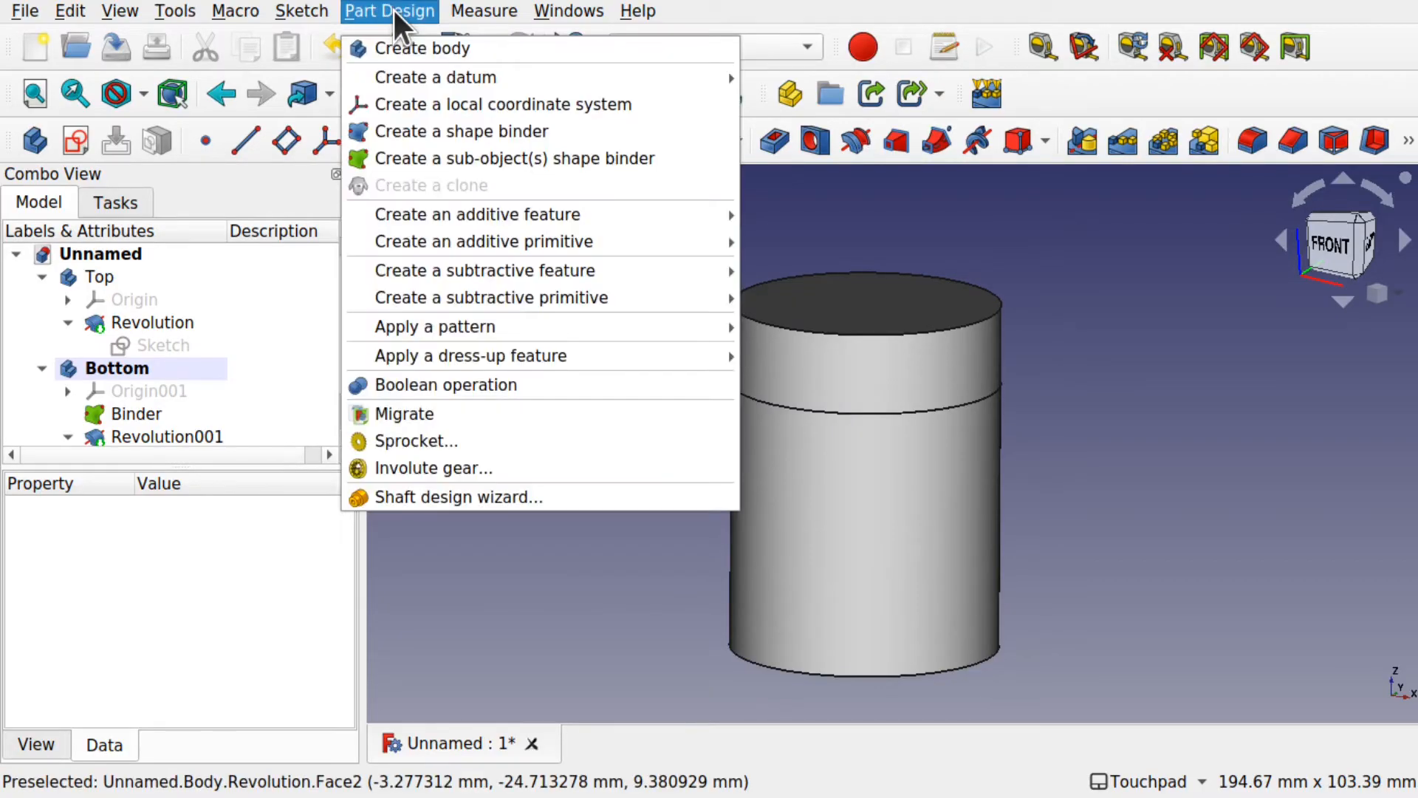
click(1105, 324)
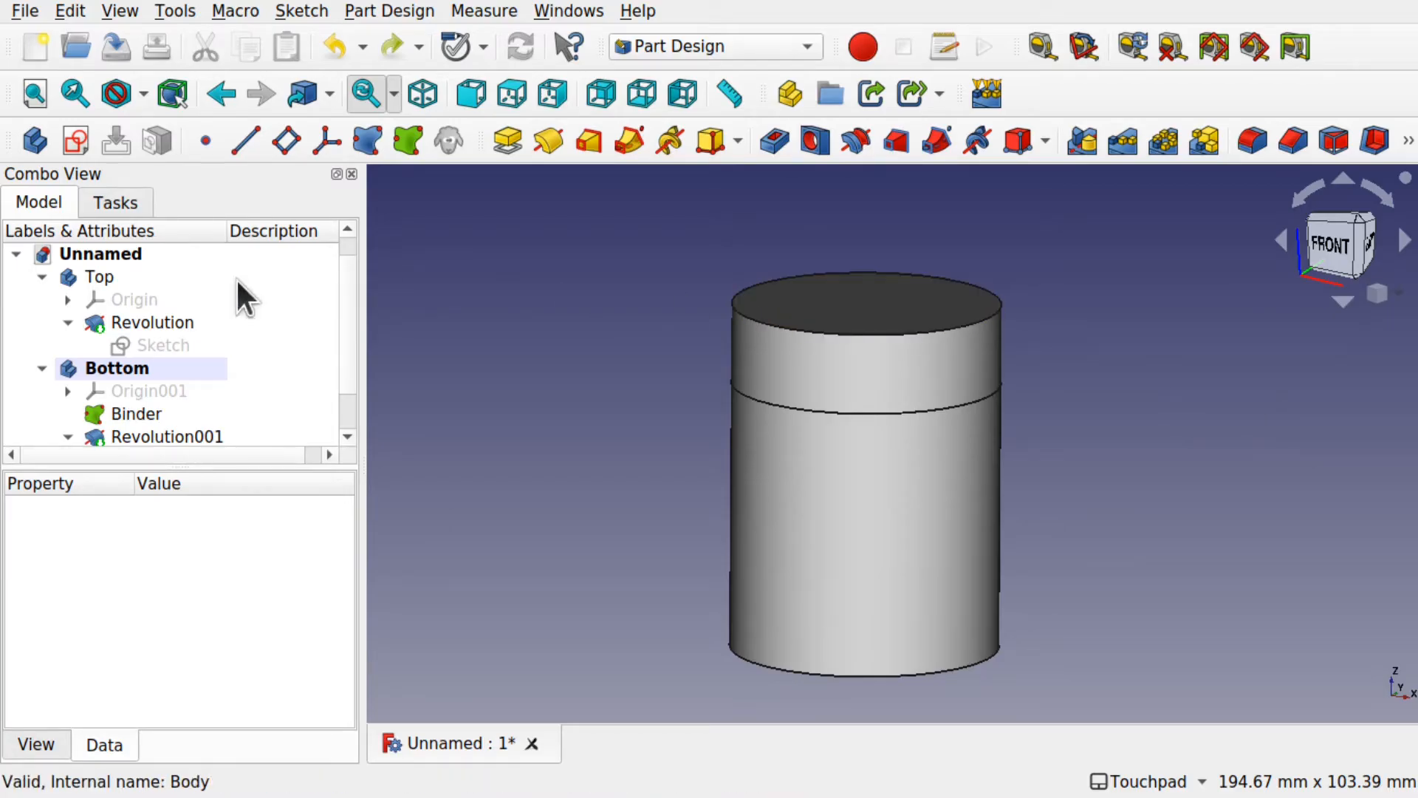
click(40, 368)
click(42, 296)
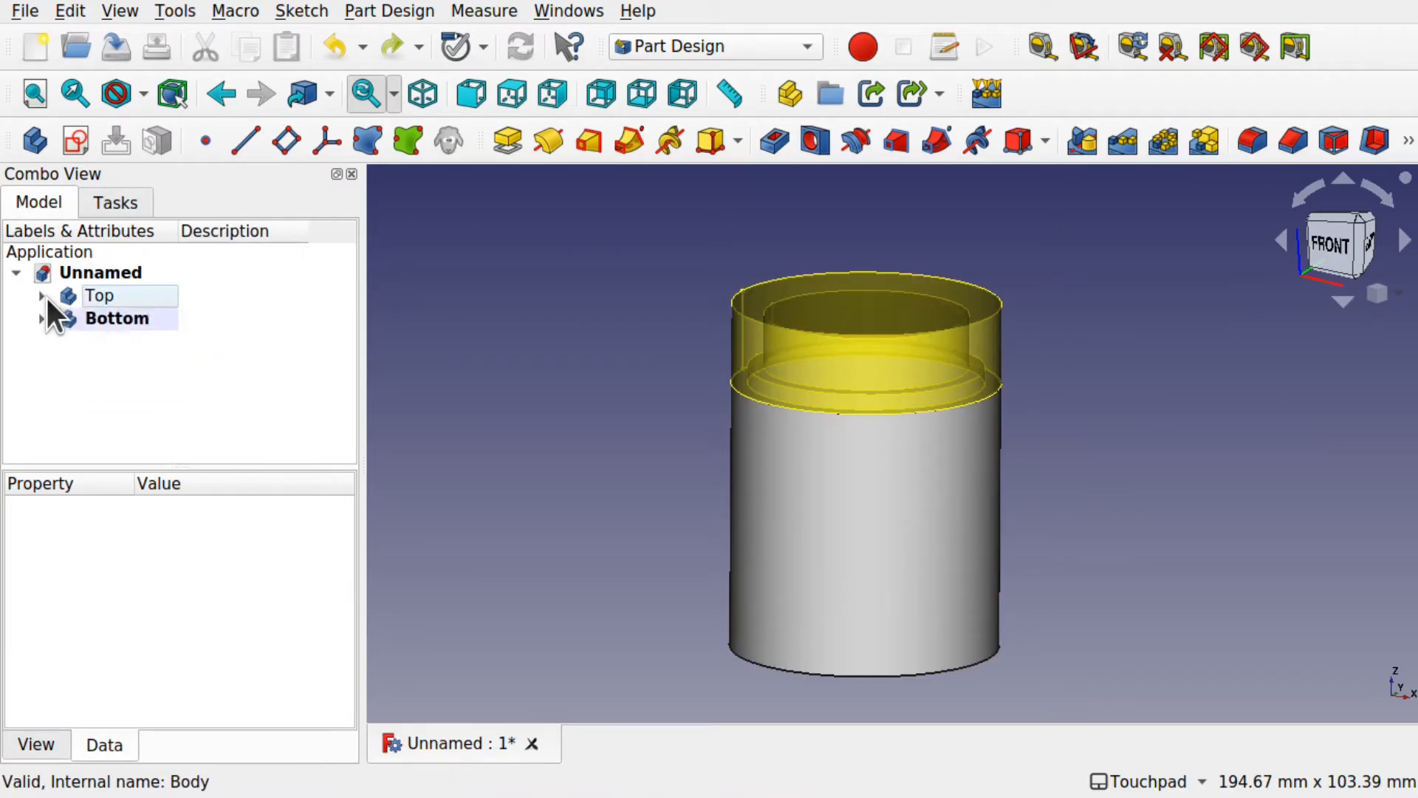
click(93, 294)
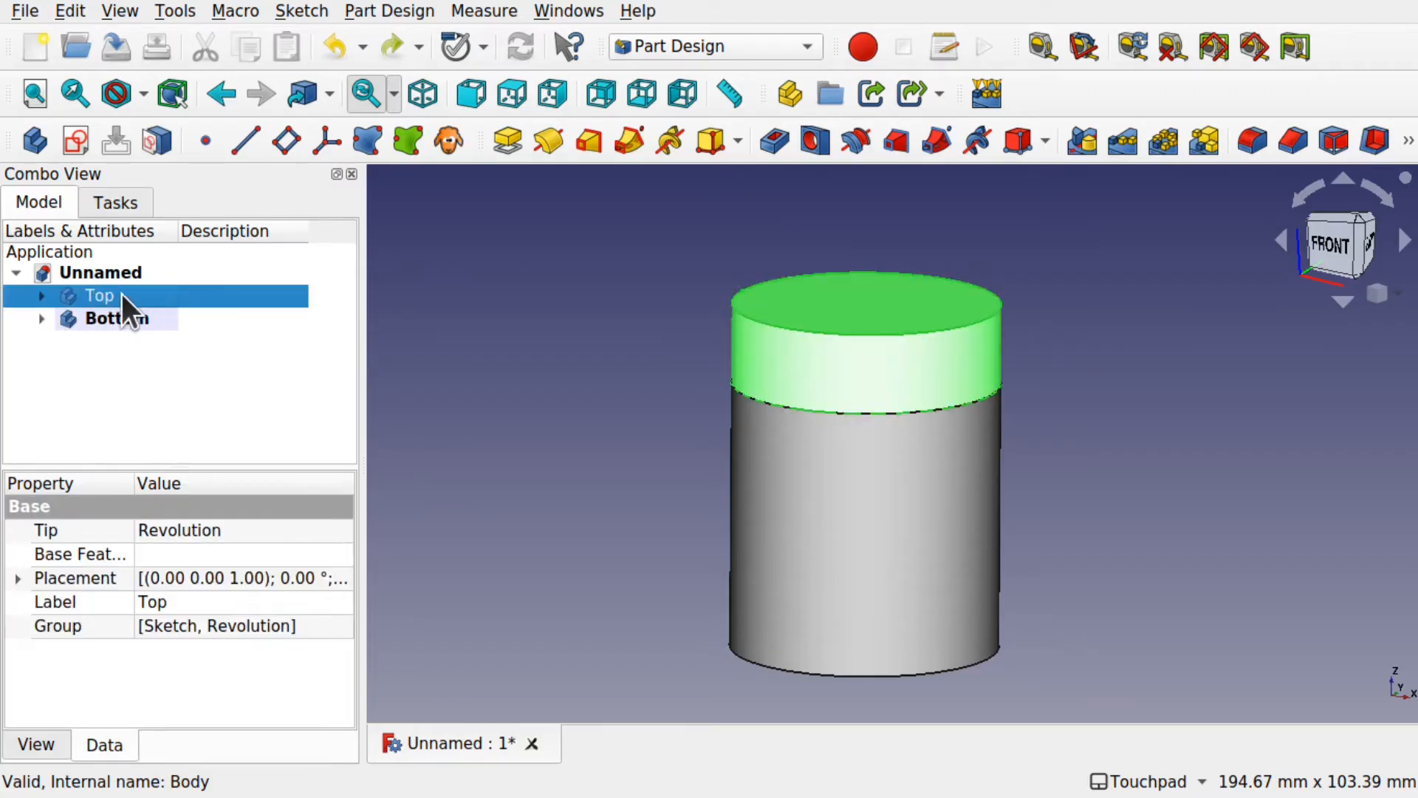
click(447, 140)
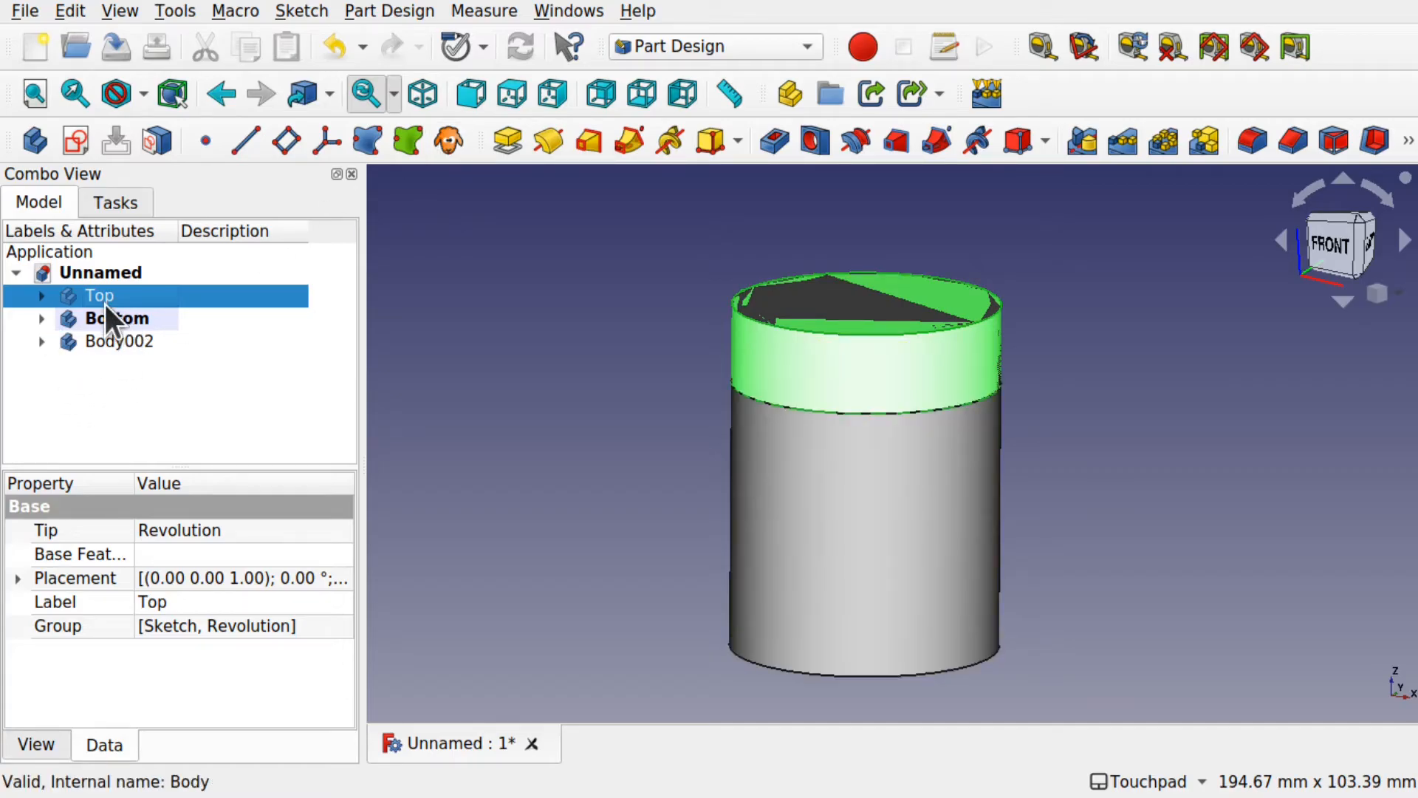
Transform the Top body's clone by moving it about 84.3 mm along the X axis.
click(104, 336)
right_click(105, 336)
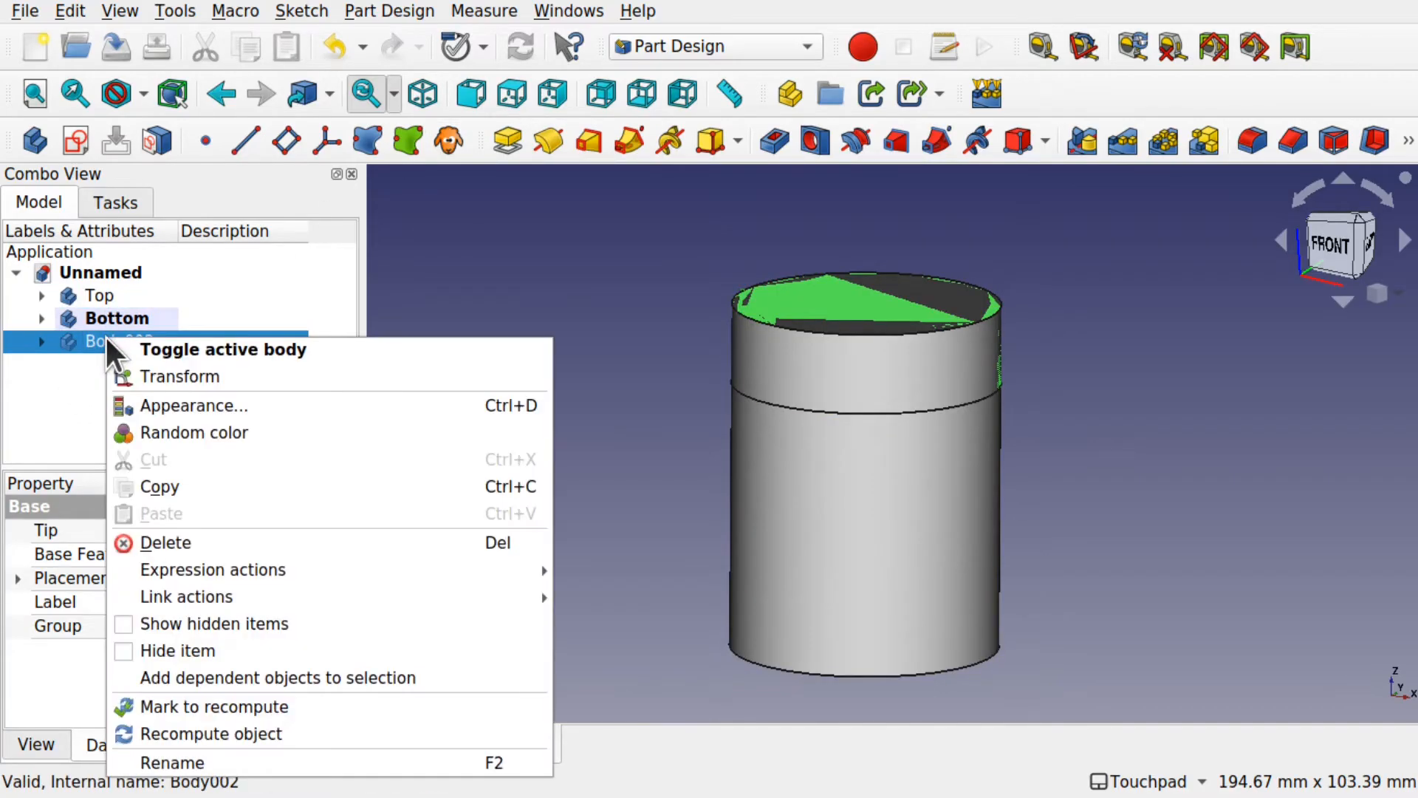
click(226, 369)
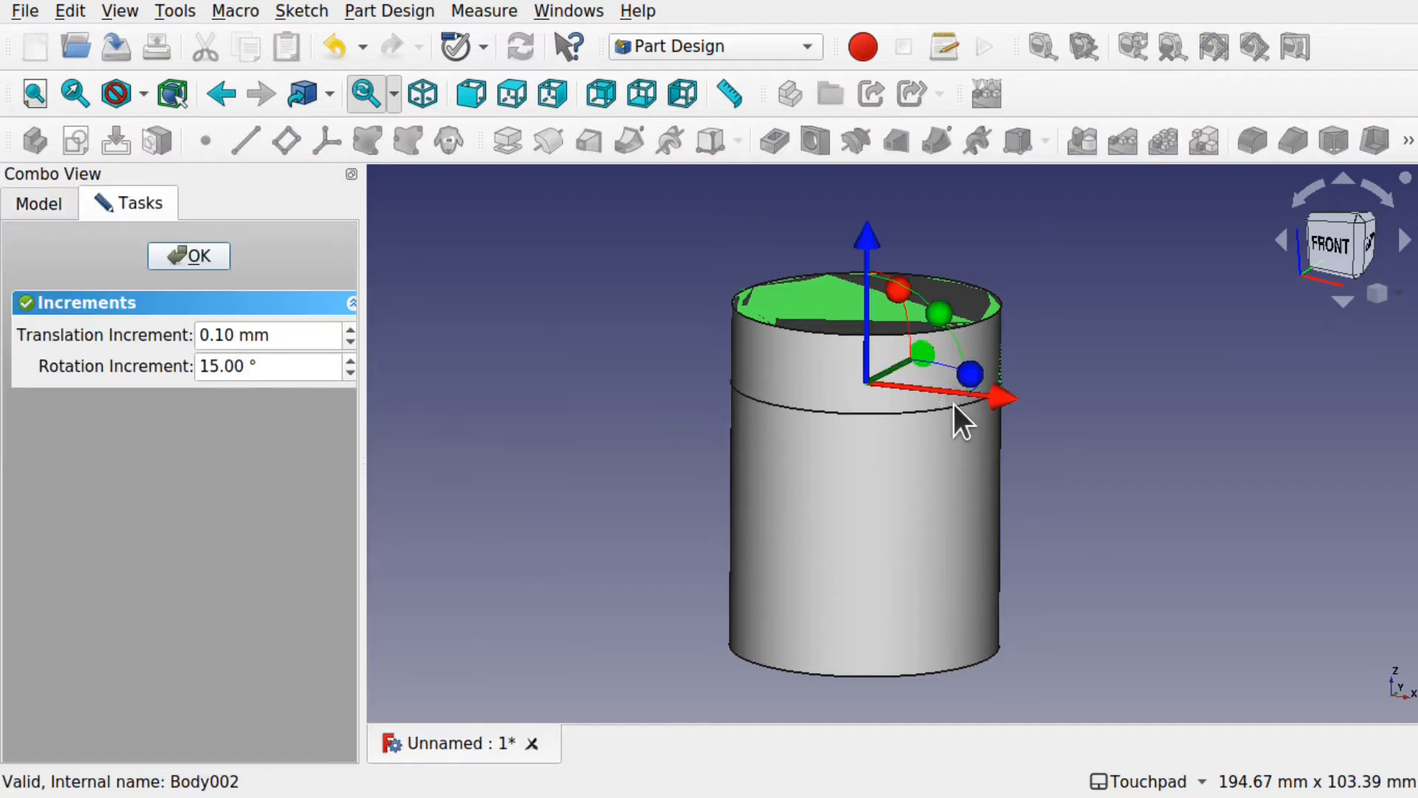
drag(1002, 405, 1412, 443)
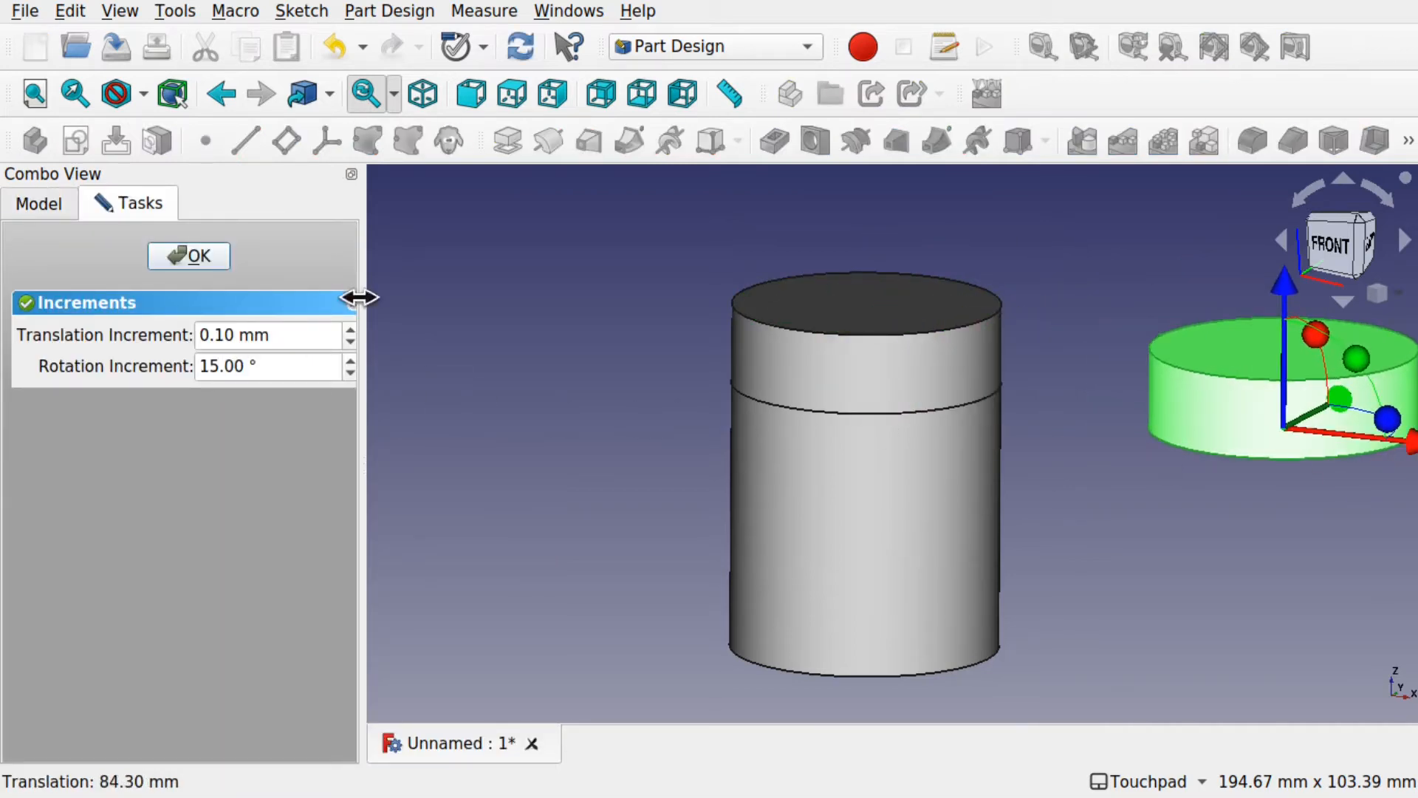
click(194, 258)
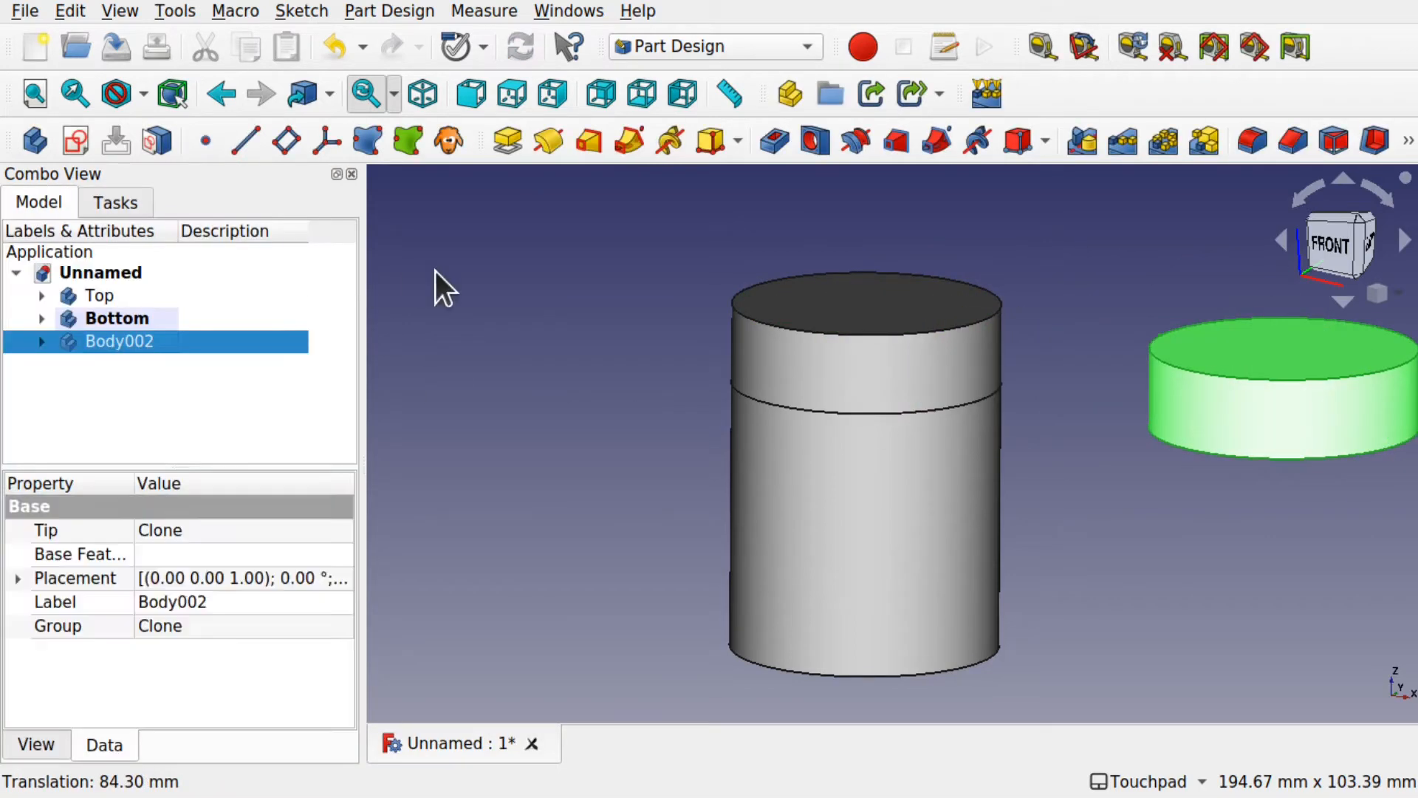
Clone the Bottom body and move the clone about 84.5 mm along X, beneath the Top clone.
click(120, 322)
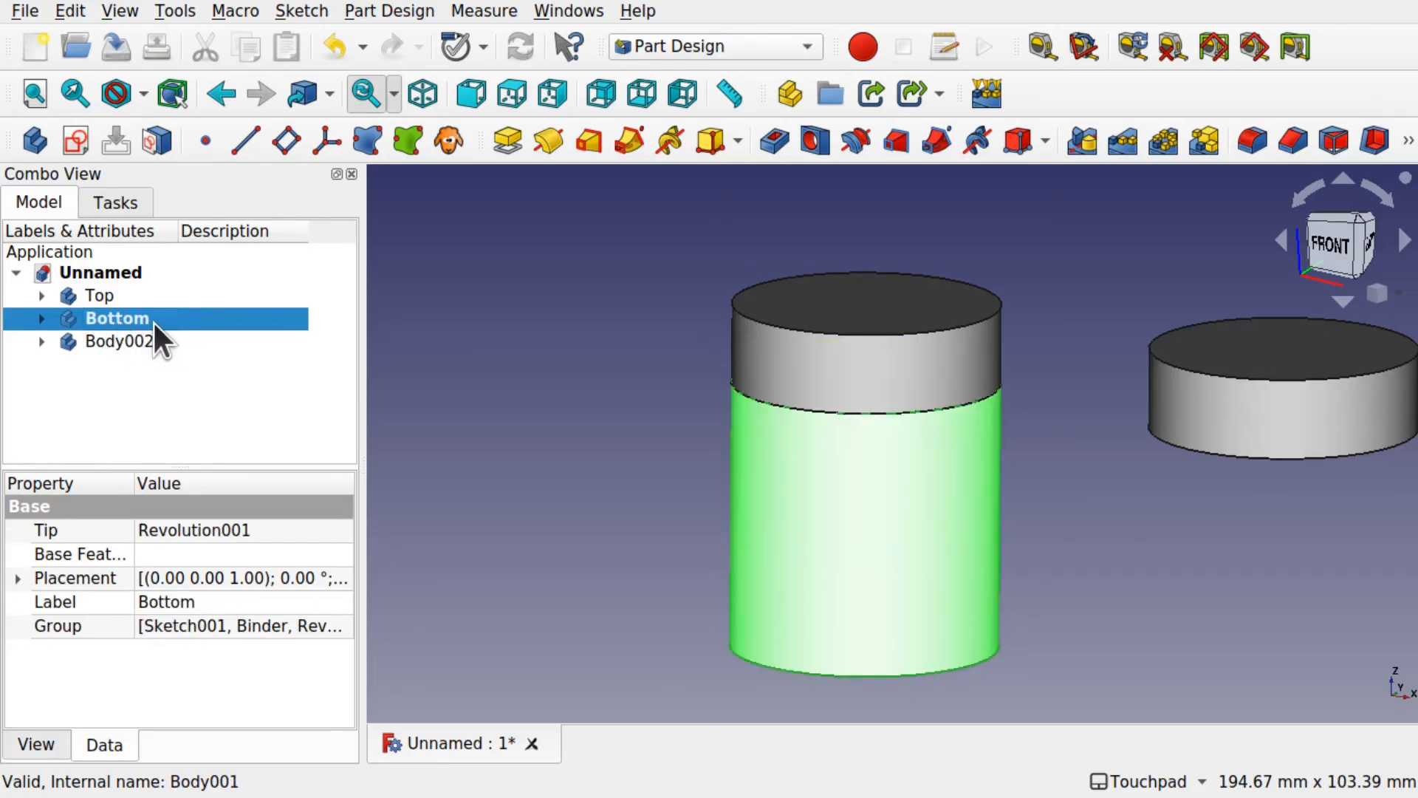
click(396, 8)
click(454, 185)
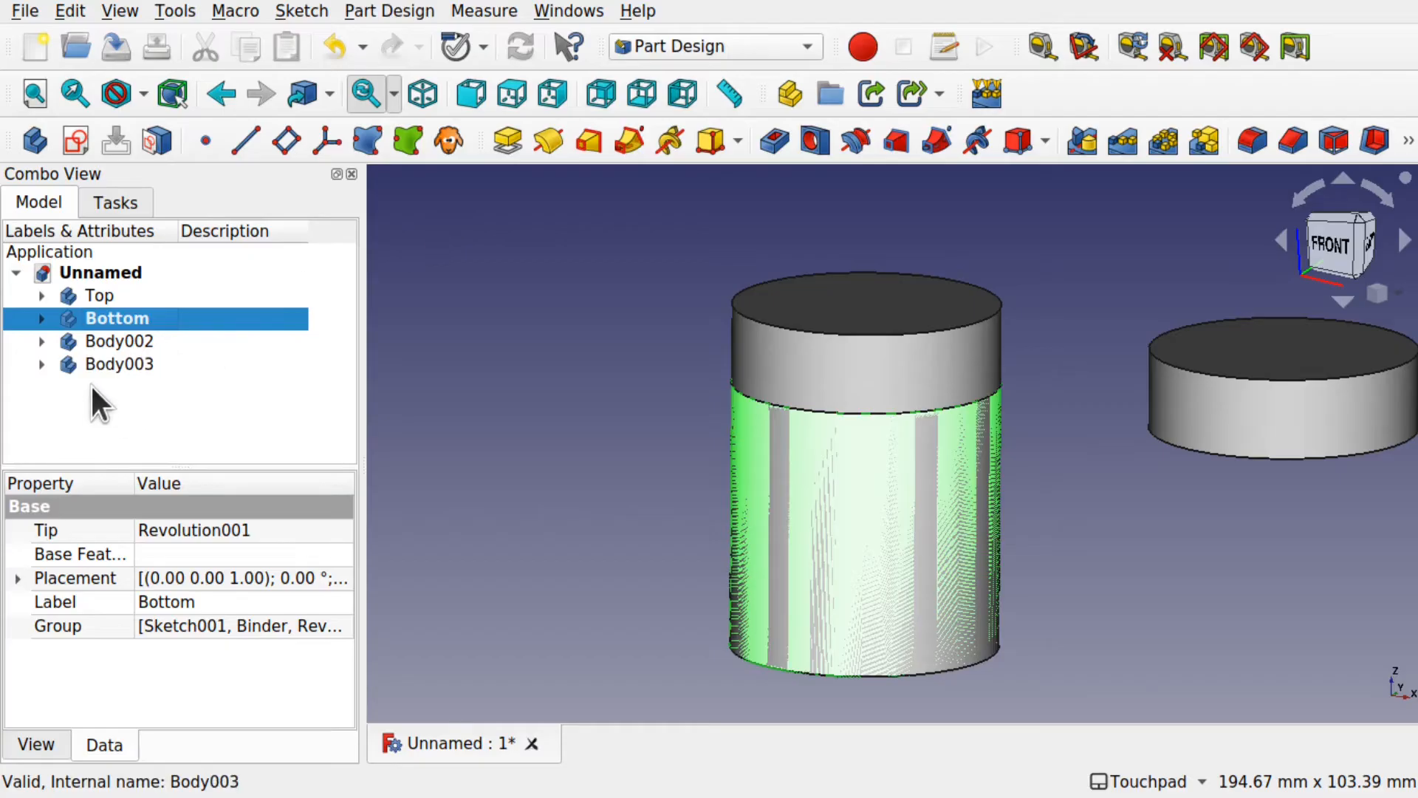
click(124, 364)
right_click(124, 364)
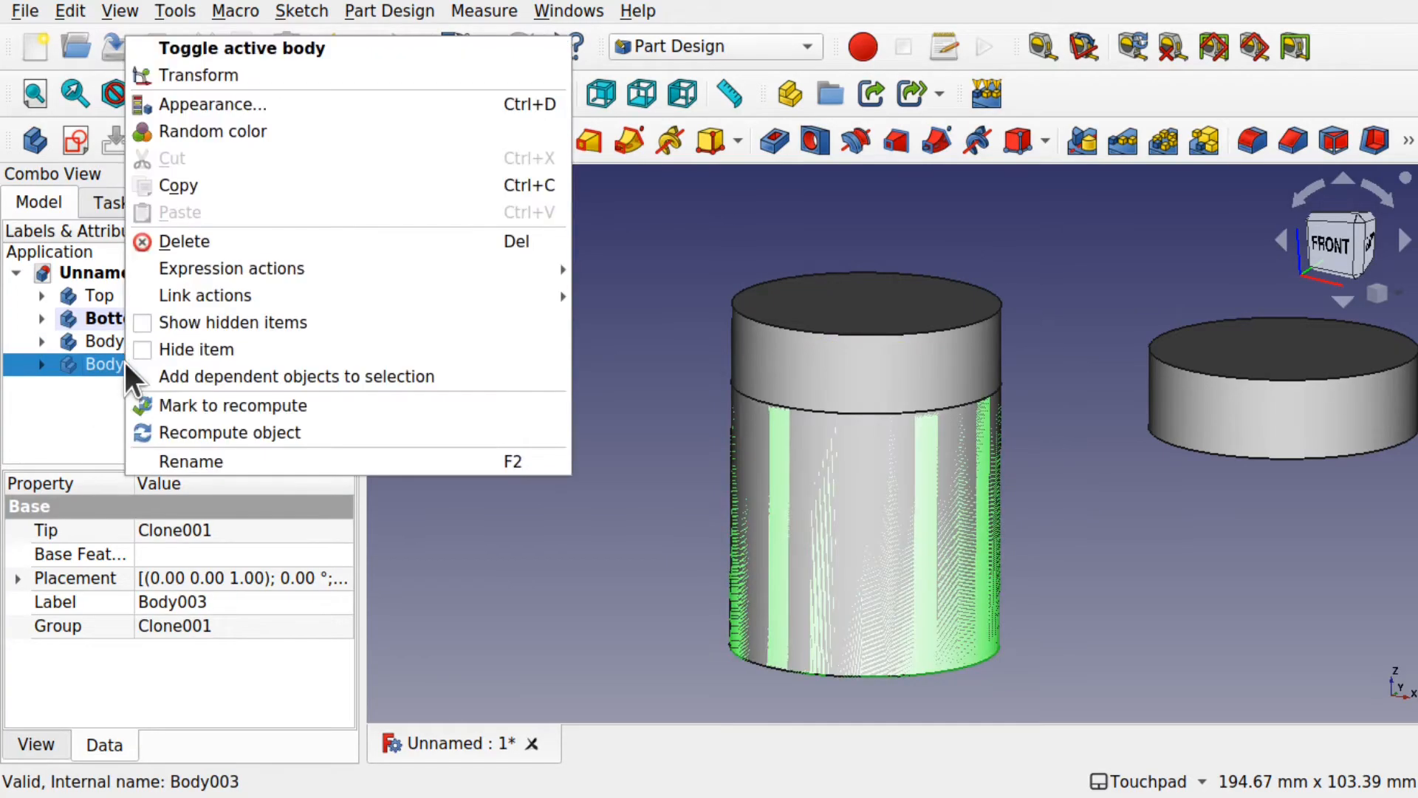
click(254, 77)
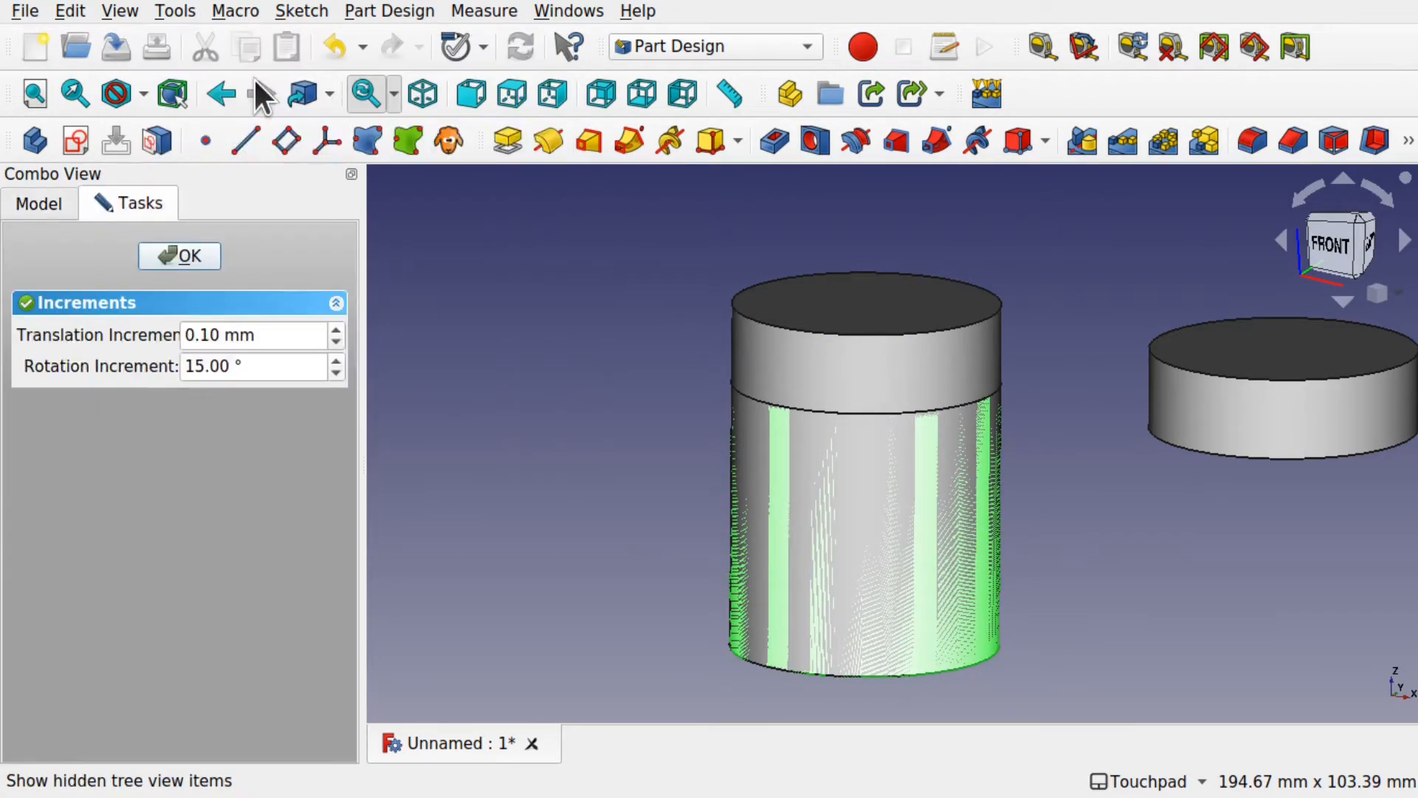
drag(1013, 392, 1417, 508)
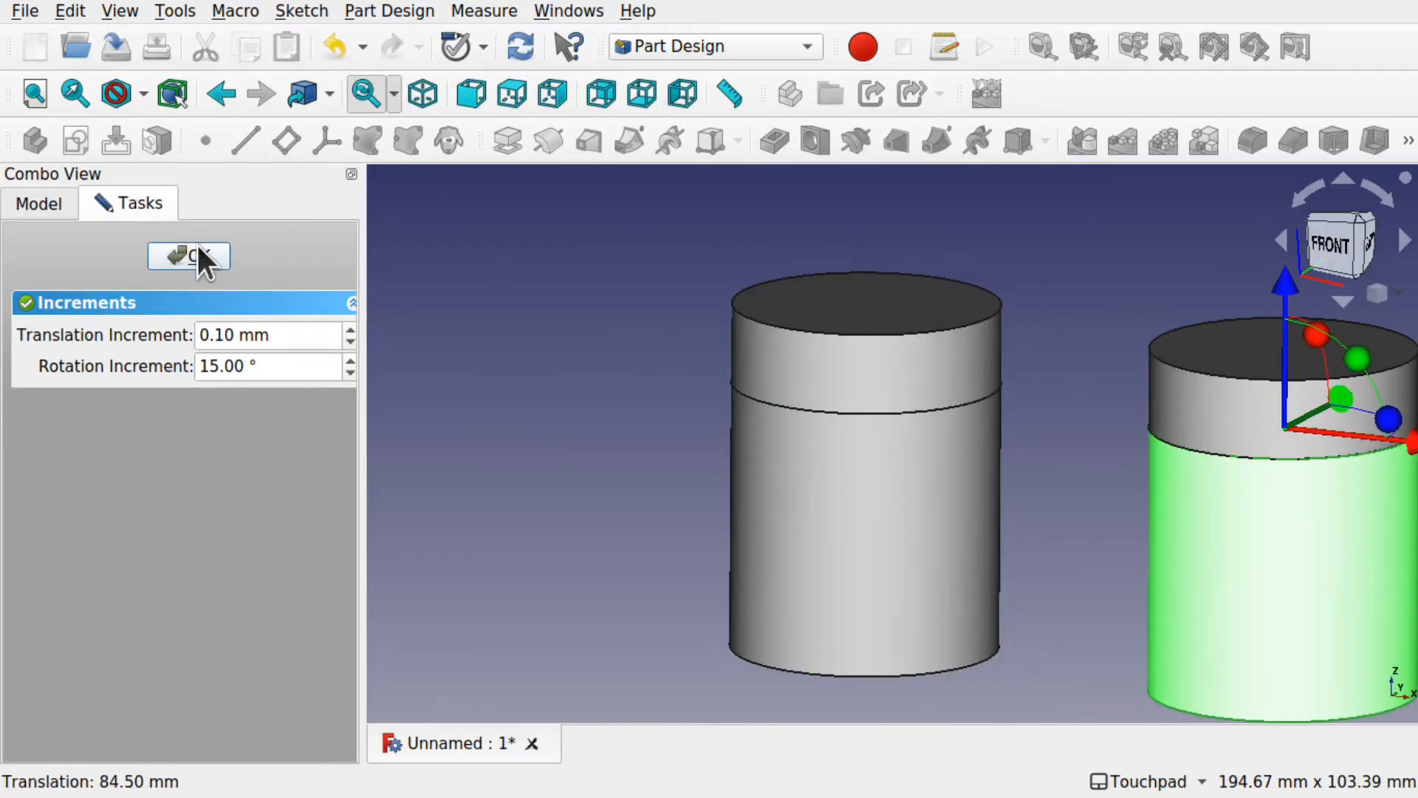
click(198, 255)
Transform the Top clone: raise it about 7.3 mm along Z, rotate it -30° about Y, and move it about 11 mm along its tilted Z axis.
click(141, 341)
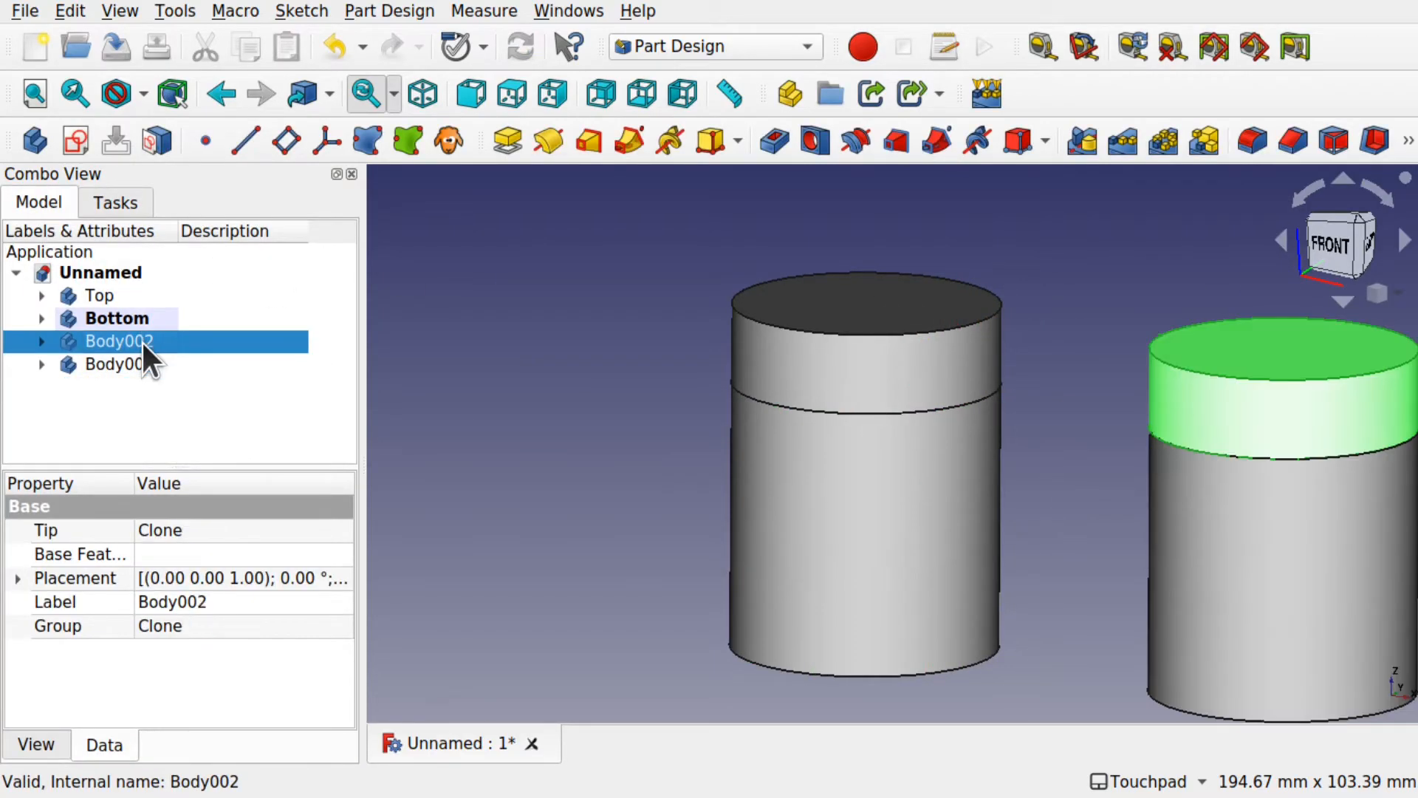
right_click(140, 340)
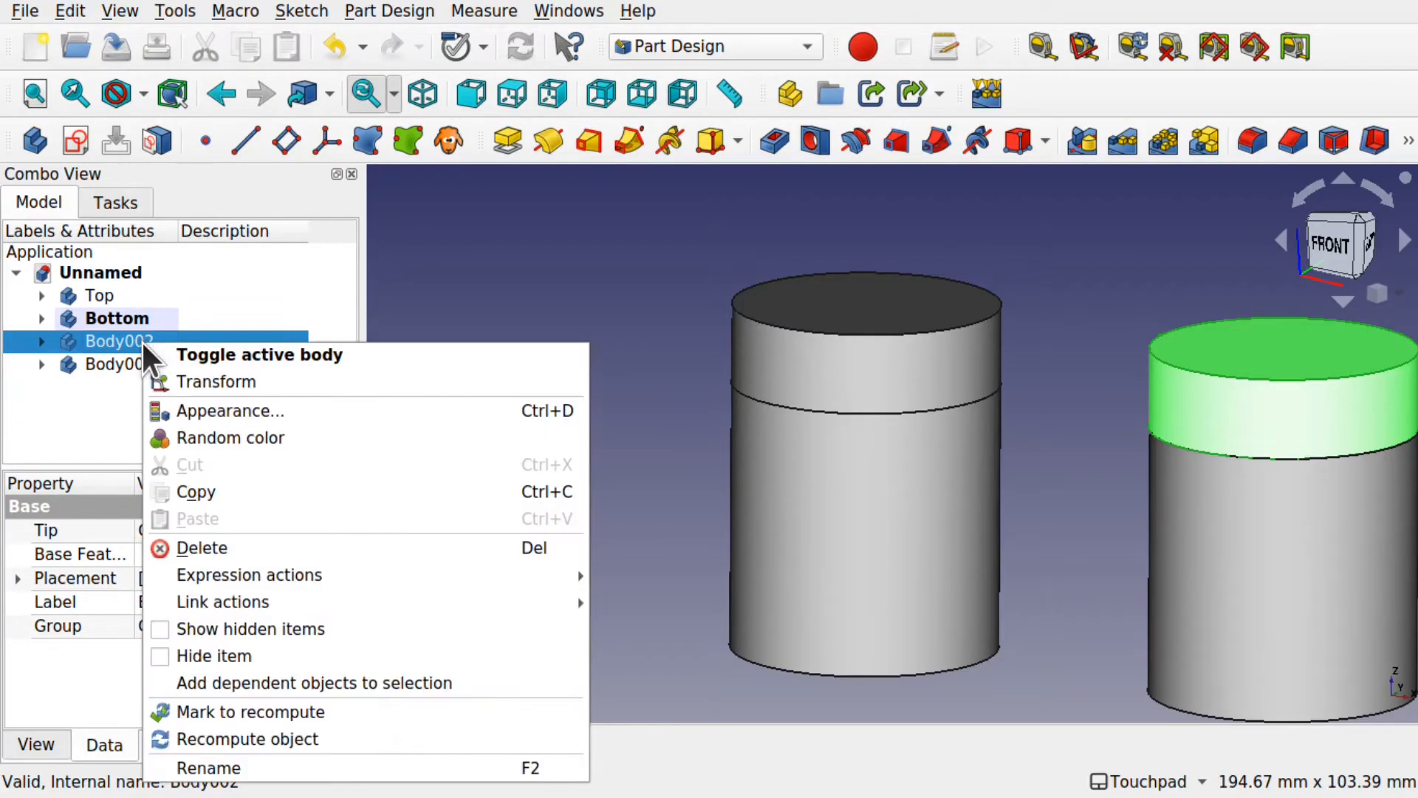
click(291, 373)
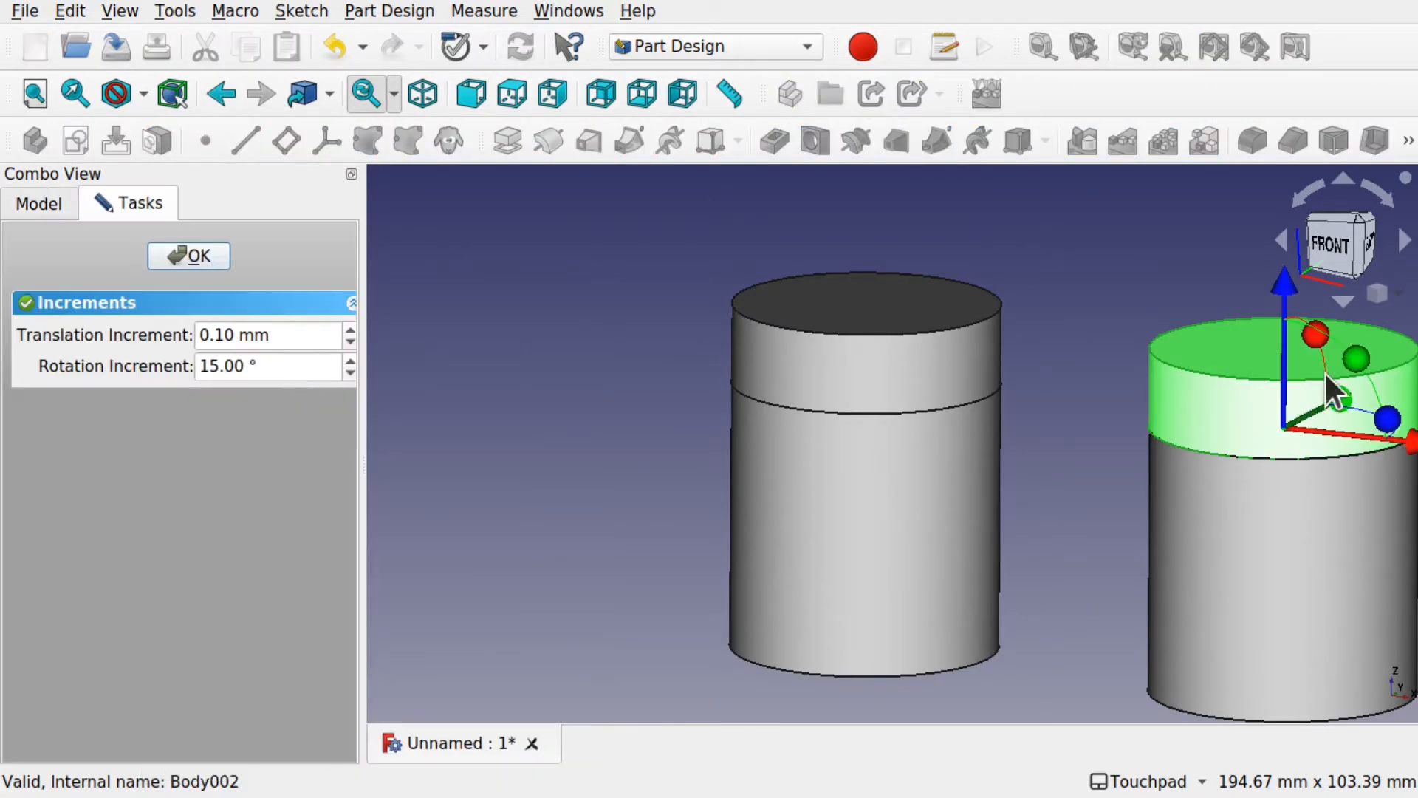
drag(1286, 283, 1279, 253)
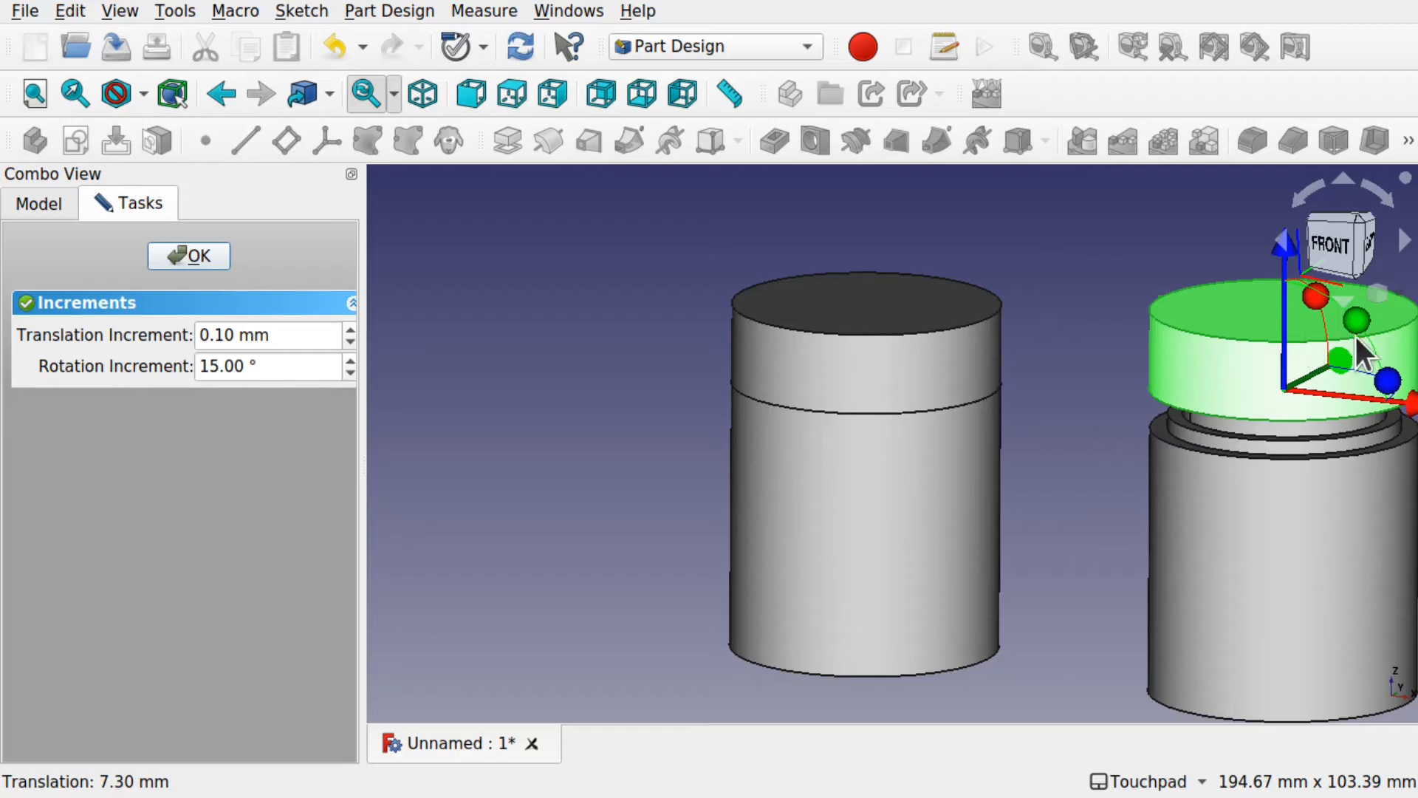
drag(1359, 329, 1184, 215)
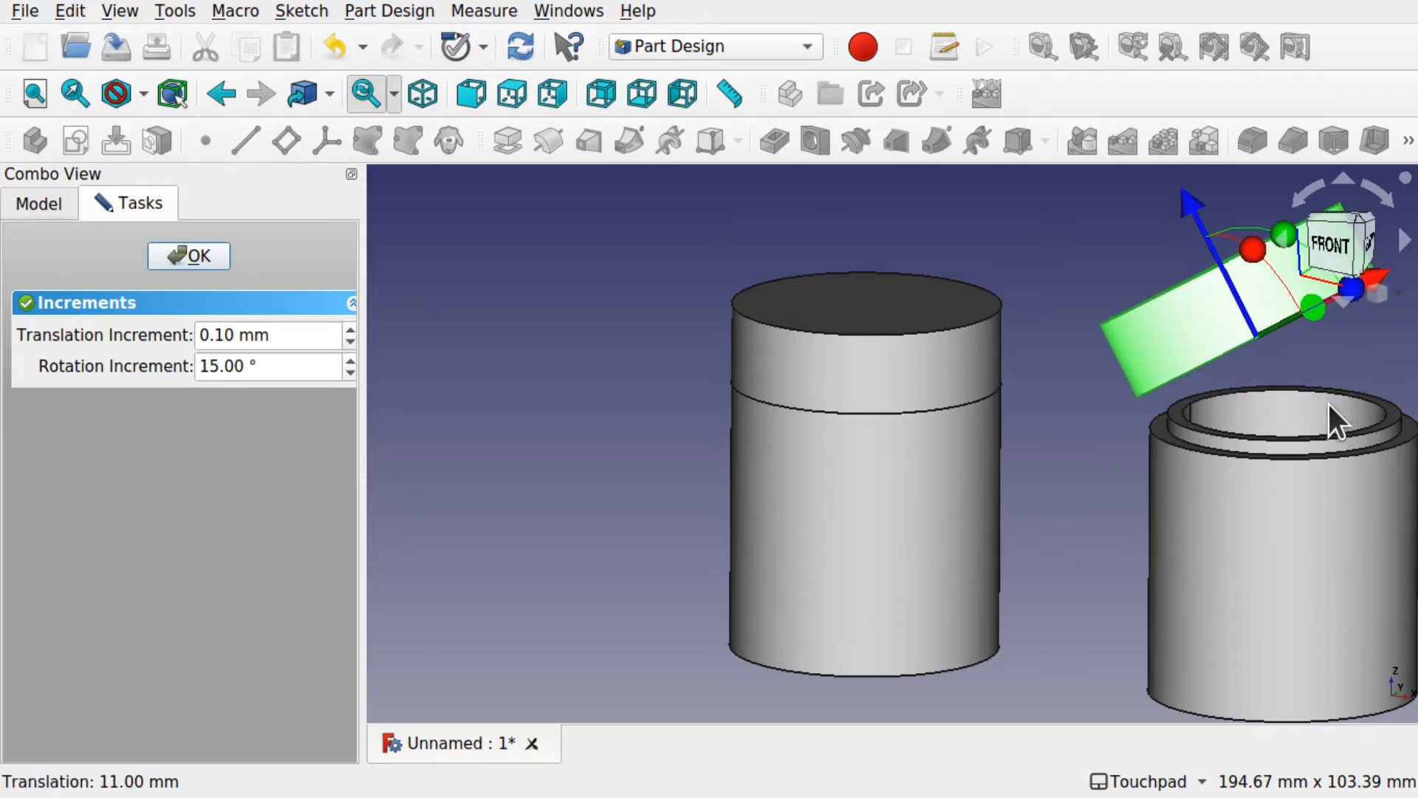
click(201, 259)
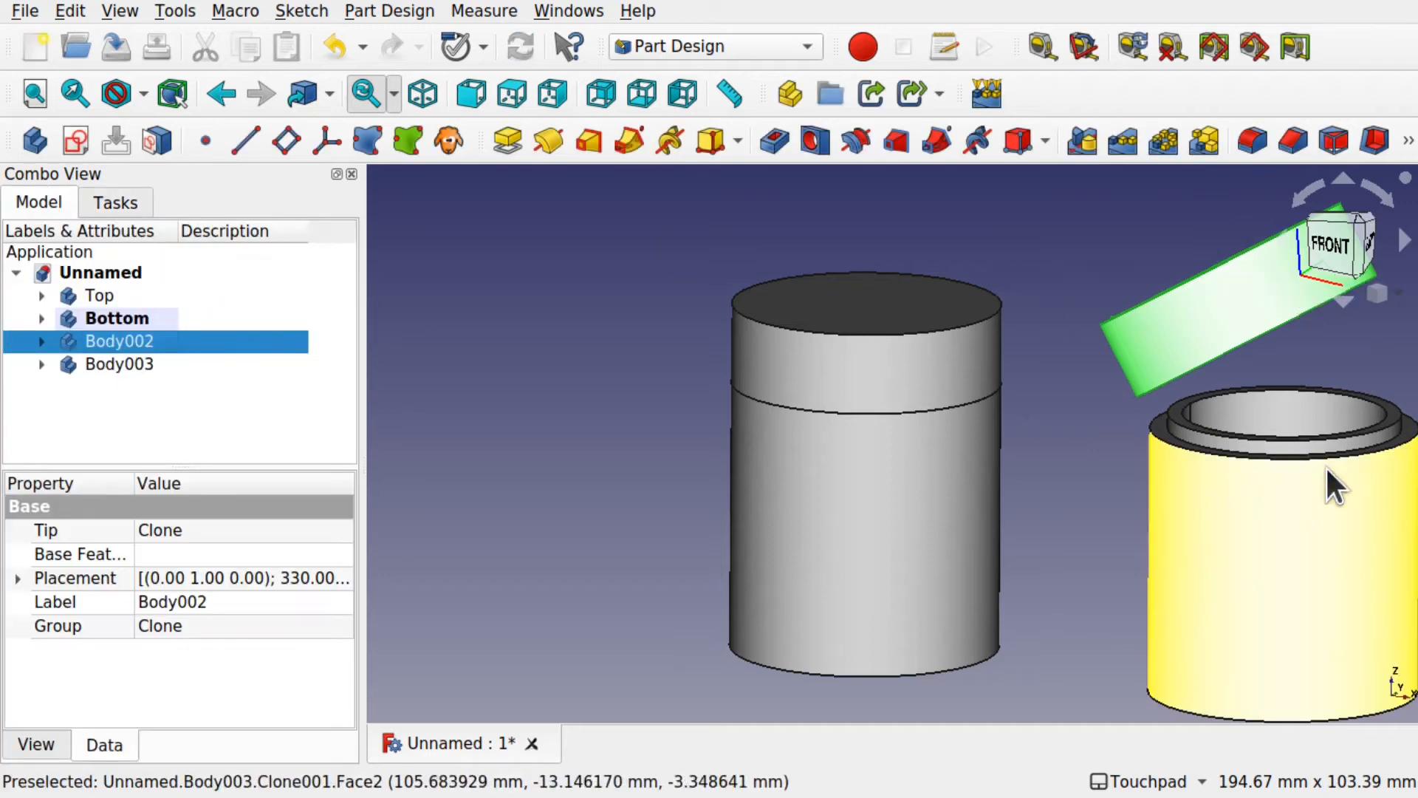
mouse_move(1325, 466)
shift+mouse_down()
mouse_move(957, 369)
mouse_move(906, 304)
mouse_move(1034, 414)
mouse_move(1206, 507)
mouse_move(1074, 502)
mouse_move(1086, 392)
shift+mouse_up()
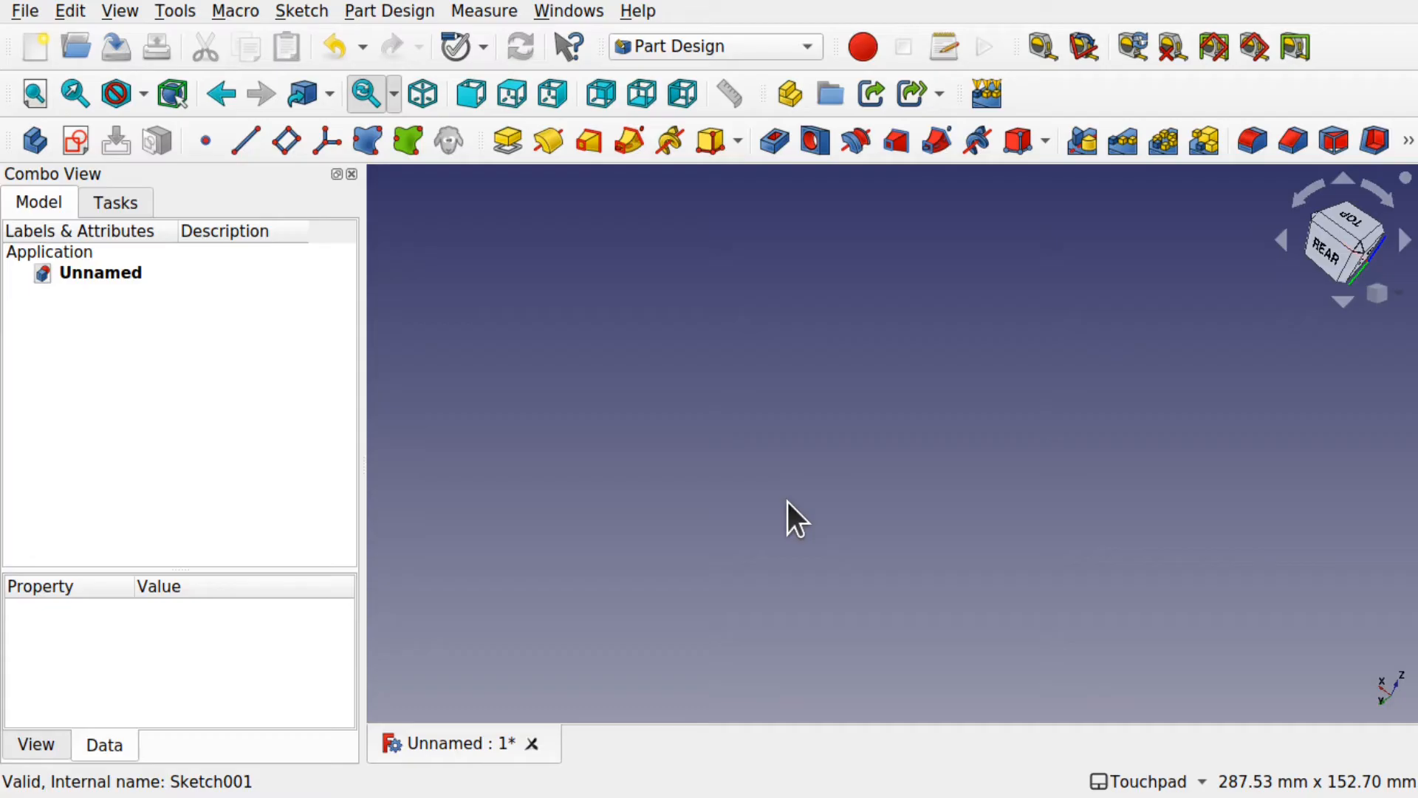
Create a new body in the empty document and start a sketch on its XY plane.
click(33, 151)
click(74, 141)
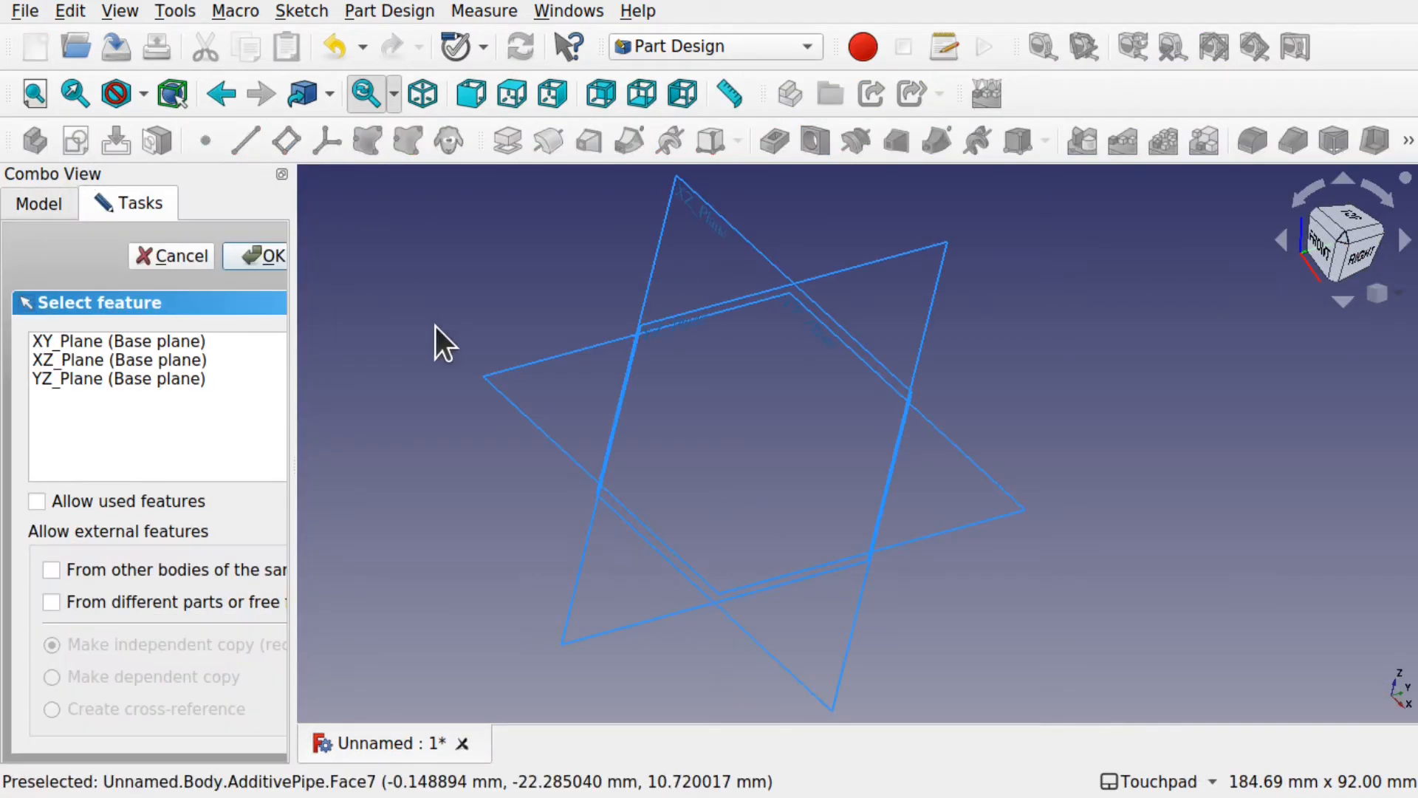
click(108, 342)
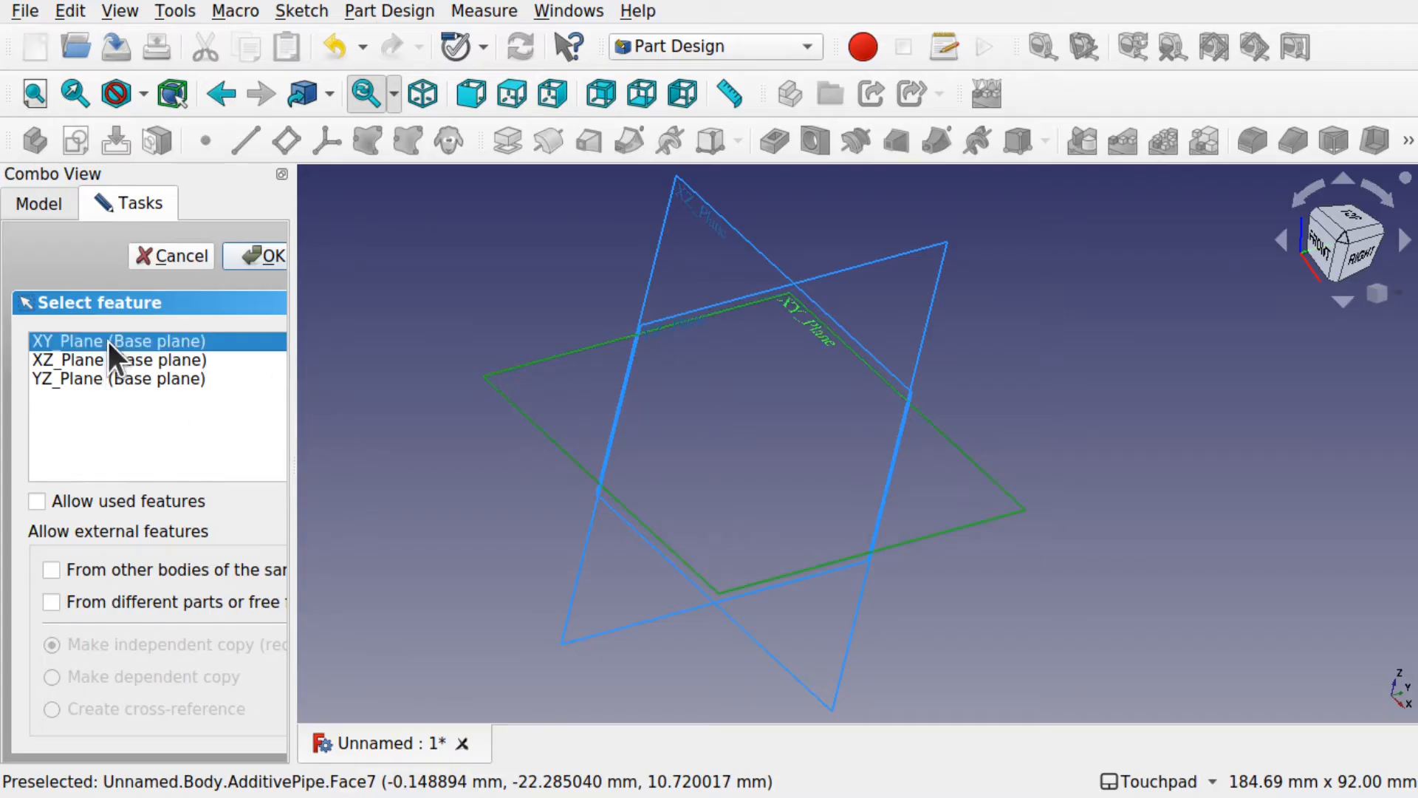
click(263, 257)
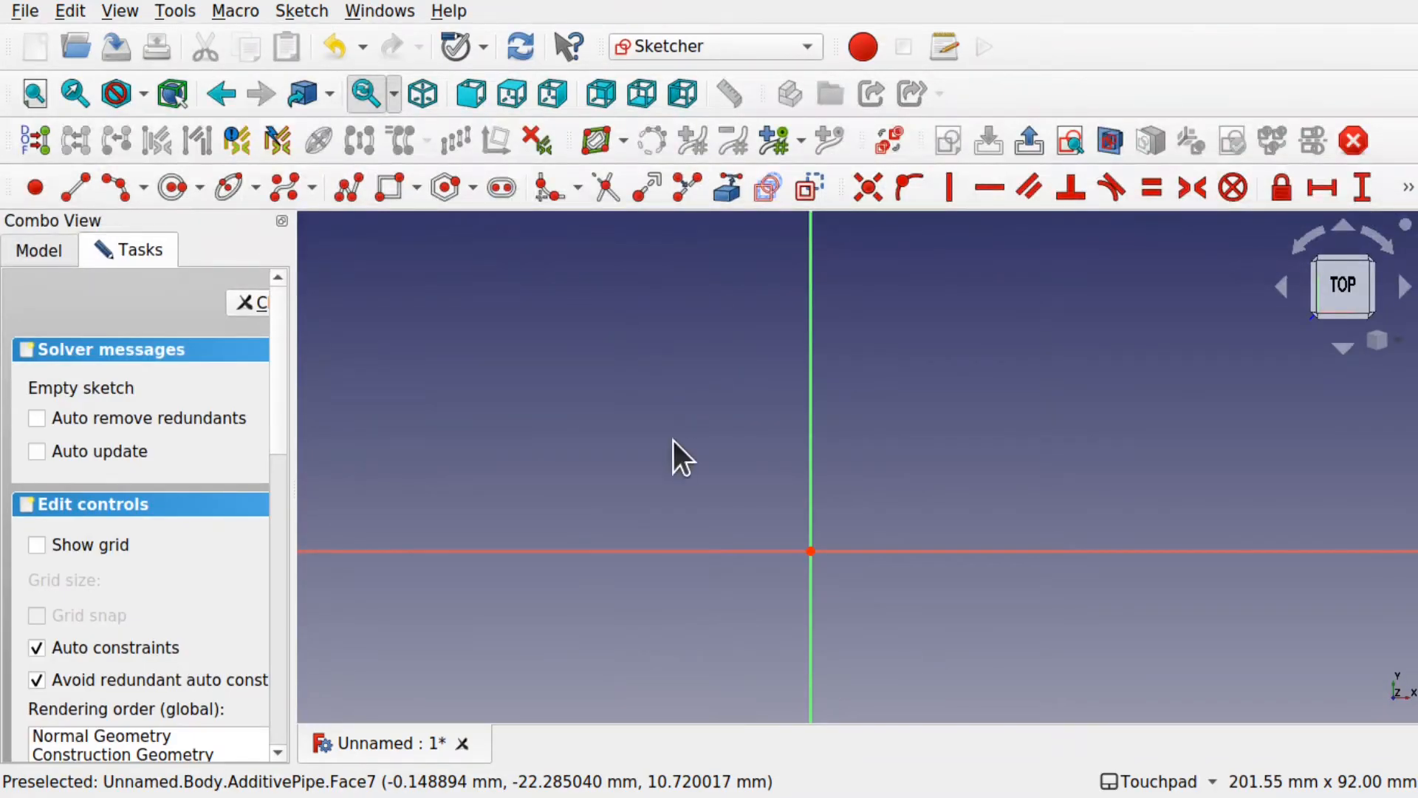
mouse_move(672, 458)
middle_down()
mouse_move(864, 380)
mouse_move(785, 399)
middle_up()
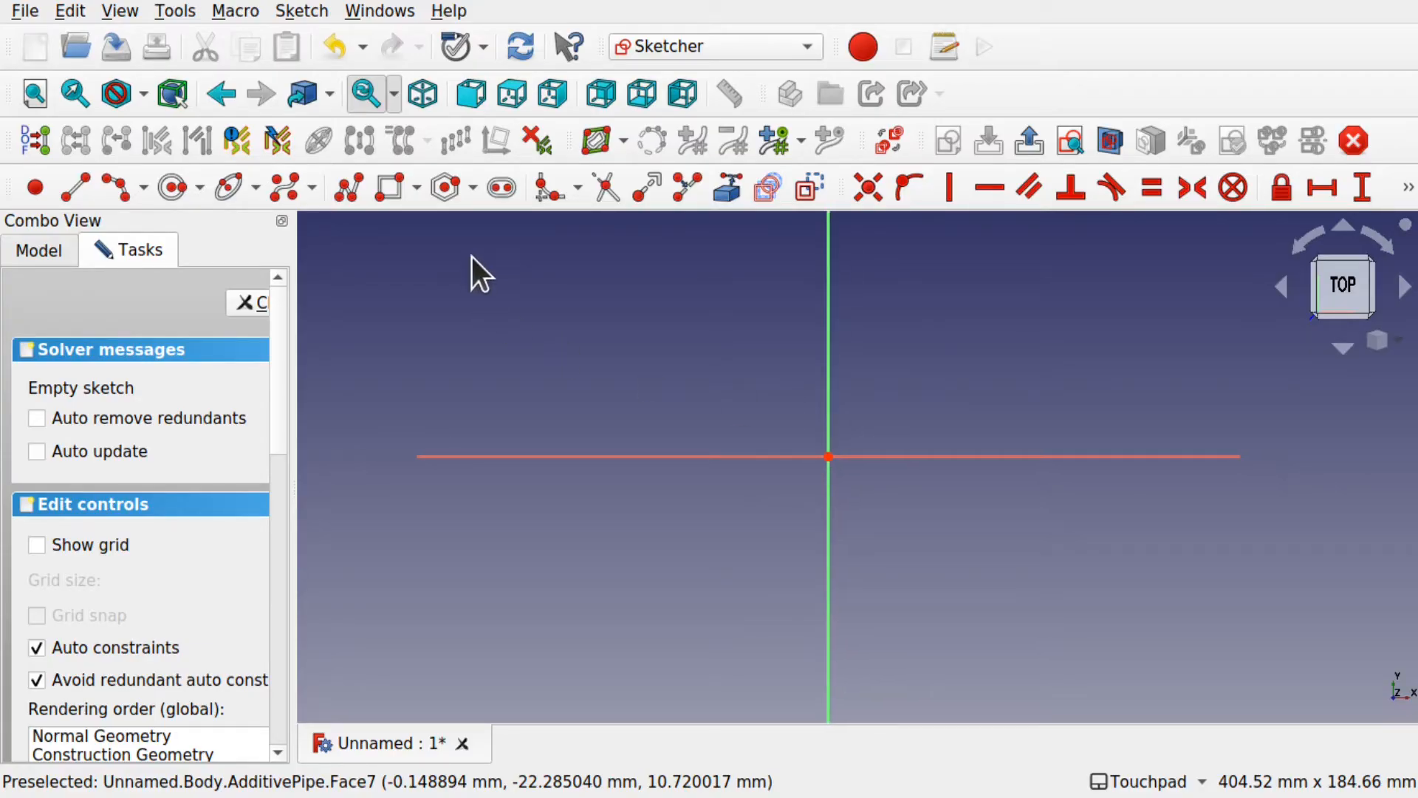
Sketch two separate circles centred on the horizontal axis, one on each side of the vertical axis.
click(172, 188)
click(627, 456)
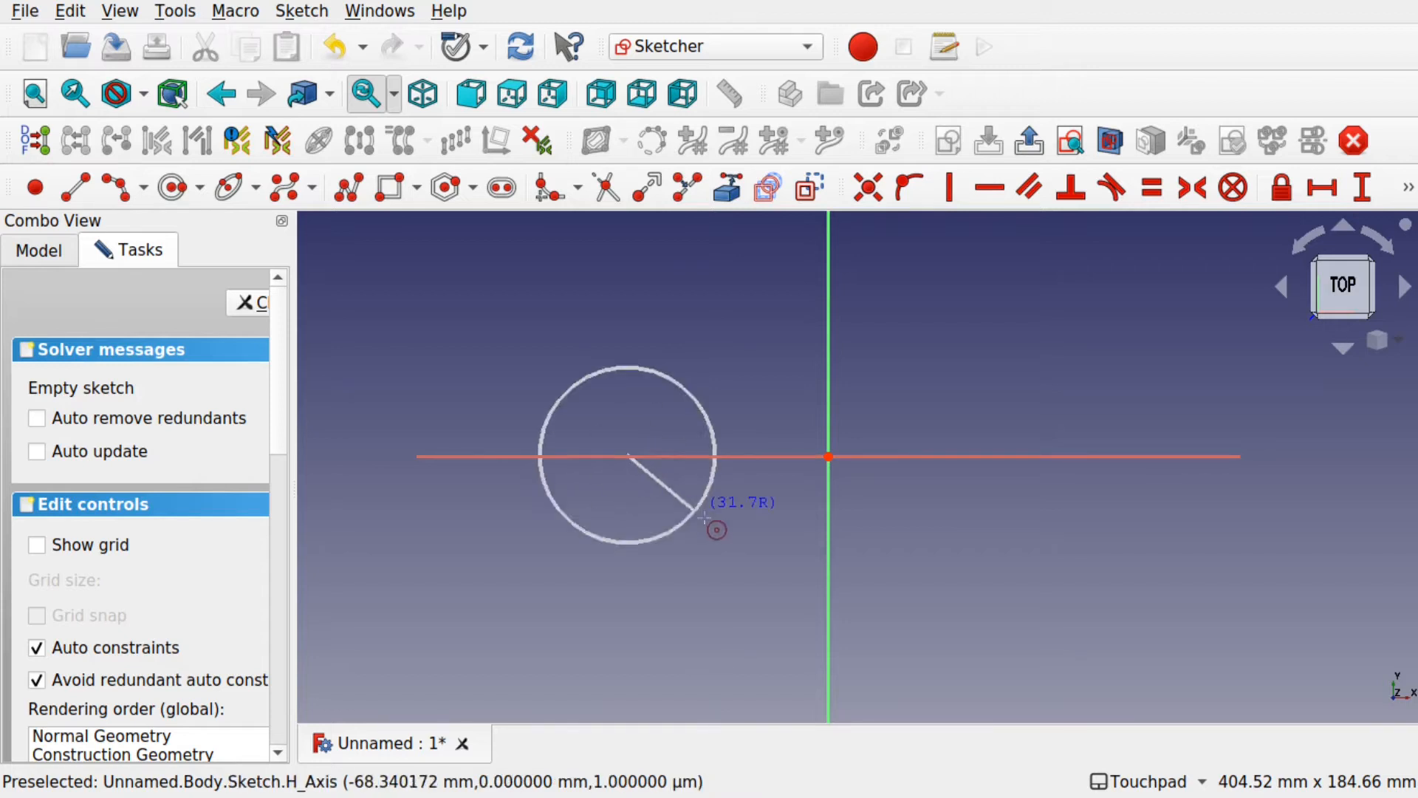
click(739, 545)
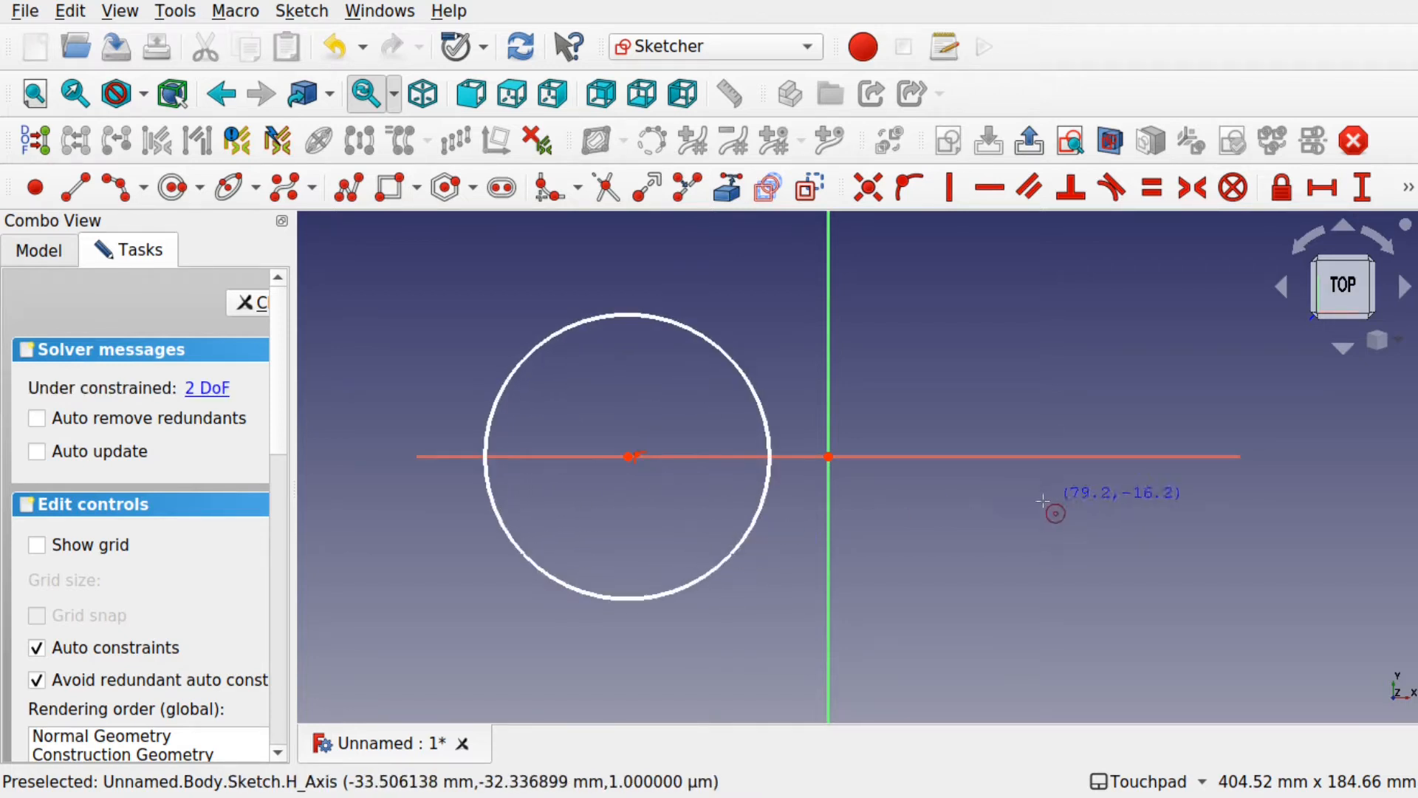
click(985, 456)
click(1080, 543)
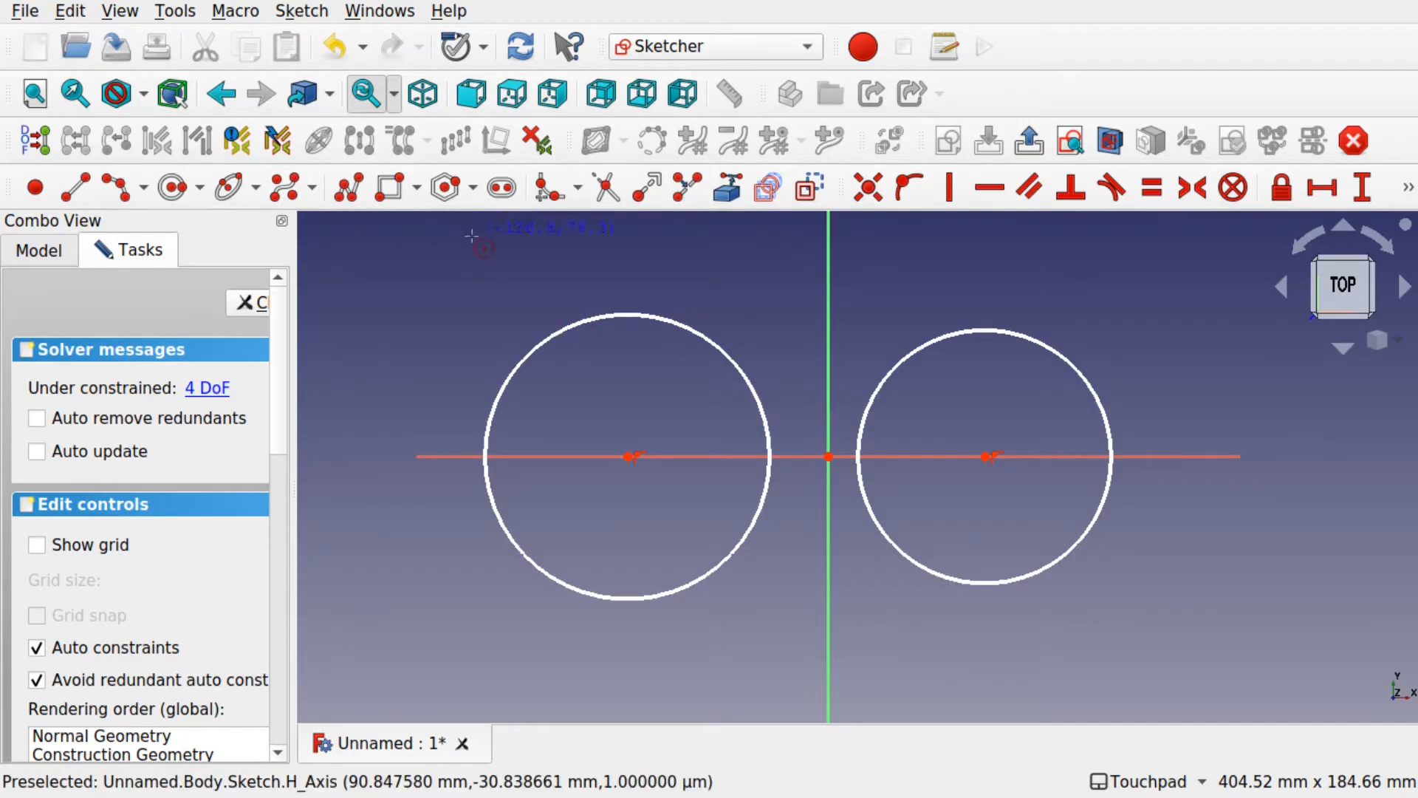
Draw an inward-curving three-point arc with its endpoints on the upper edges of the two circles.
click(630, 319)
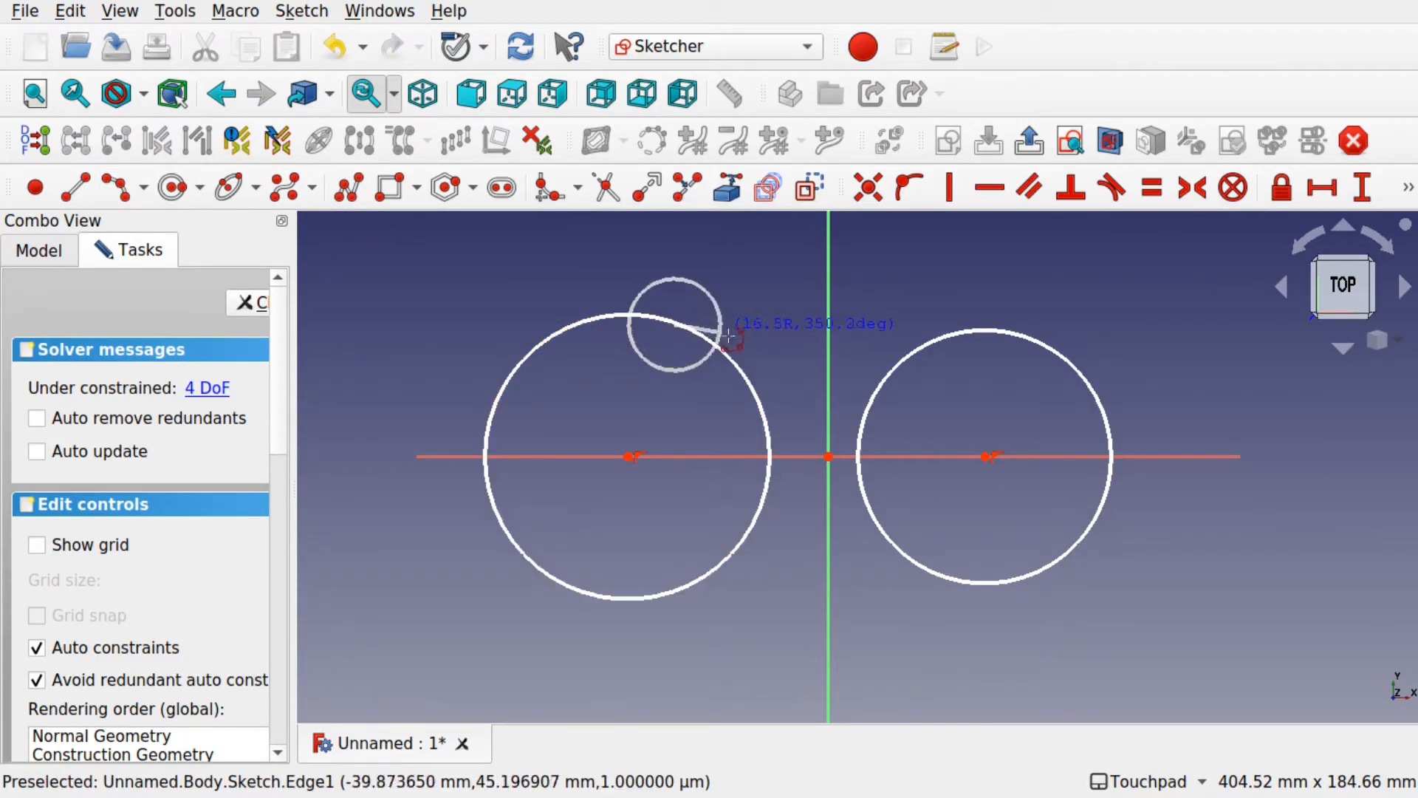
click(982, 331)
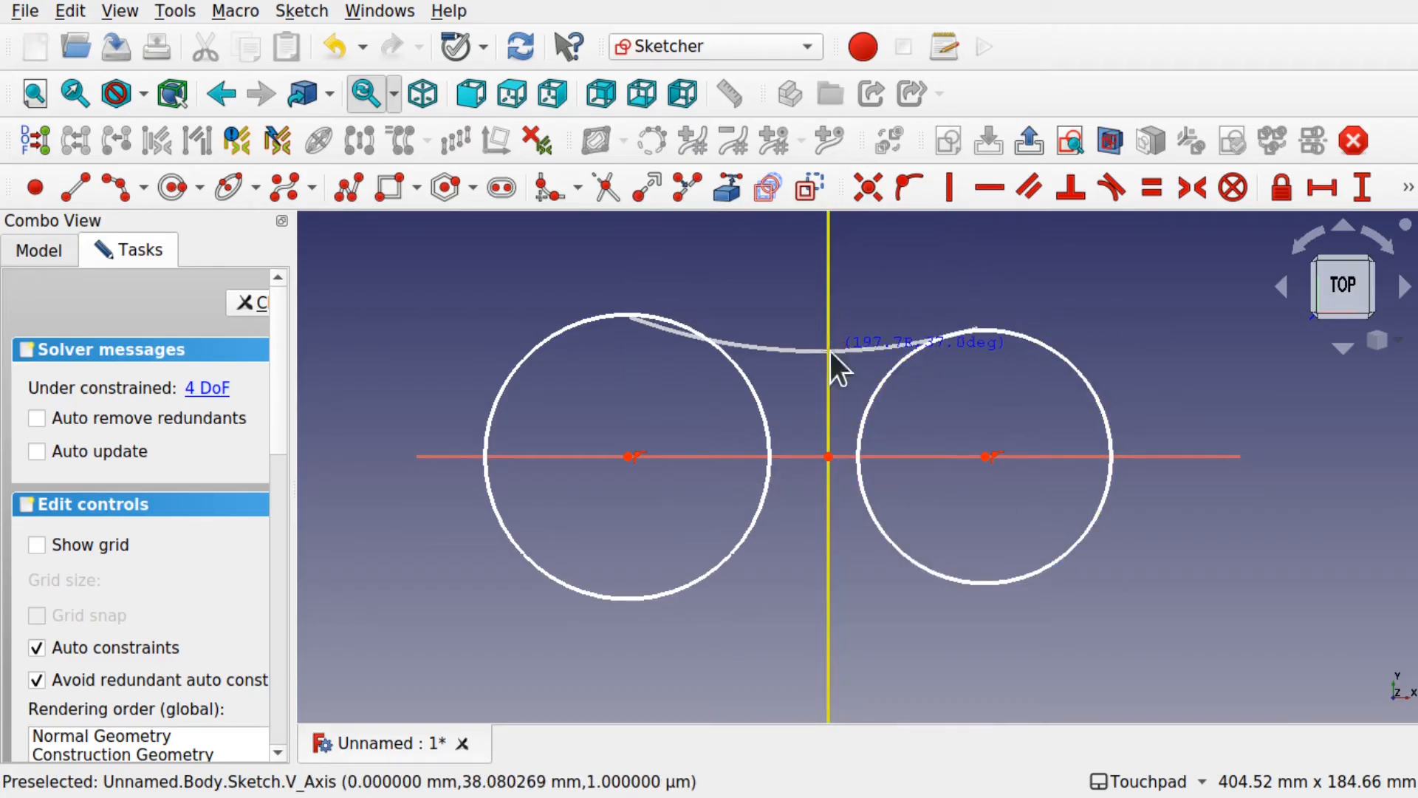
click(650, 340)
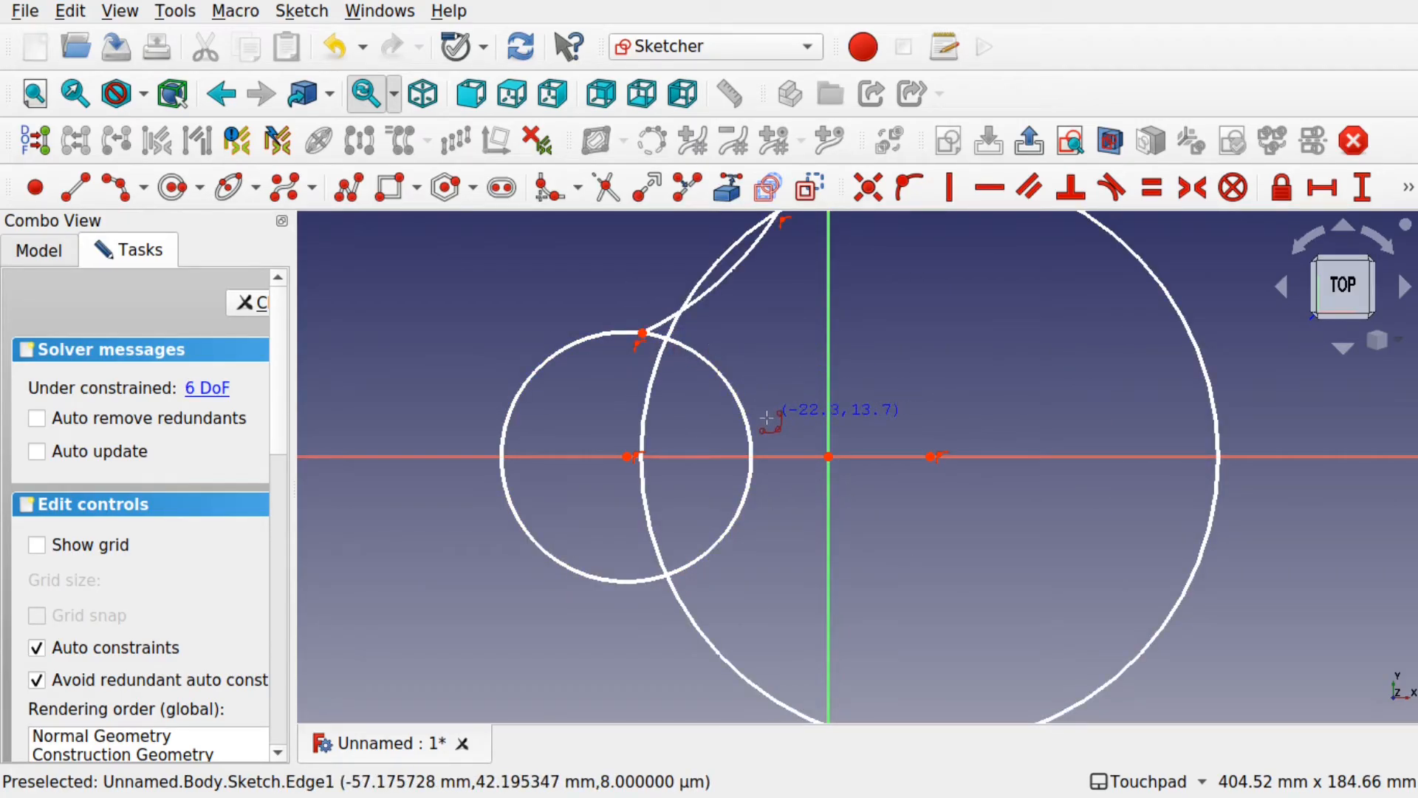
Undo the last change to the circles and upper arc, and draw an outward-bulging three-point arc joining the circles' lower edges.
key(ctrl+z)
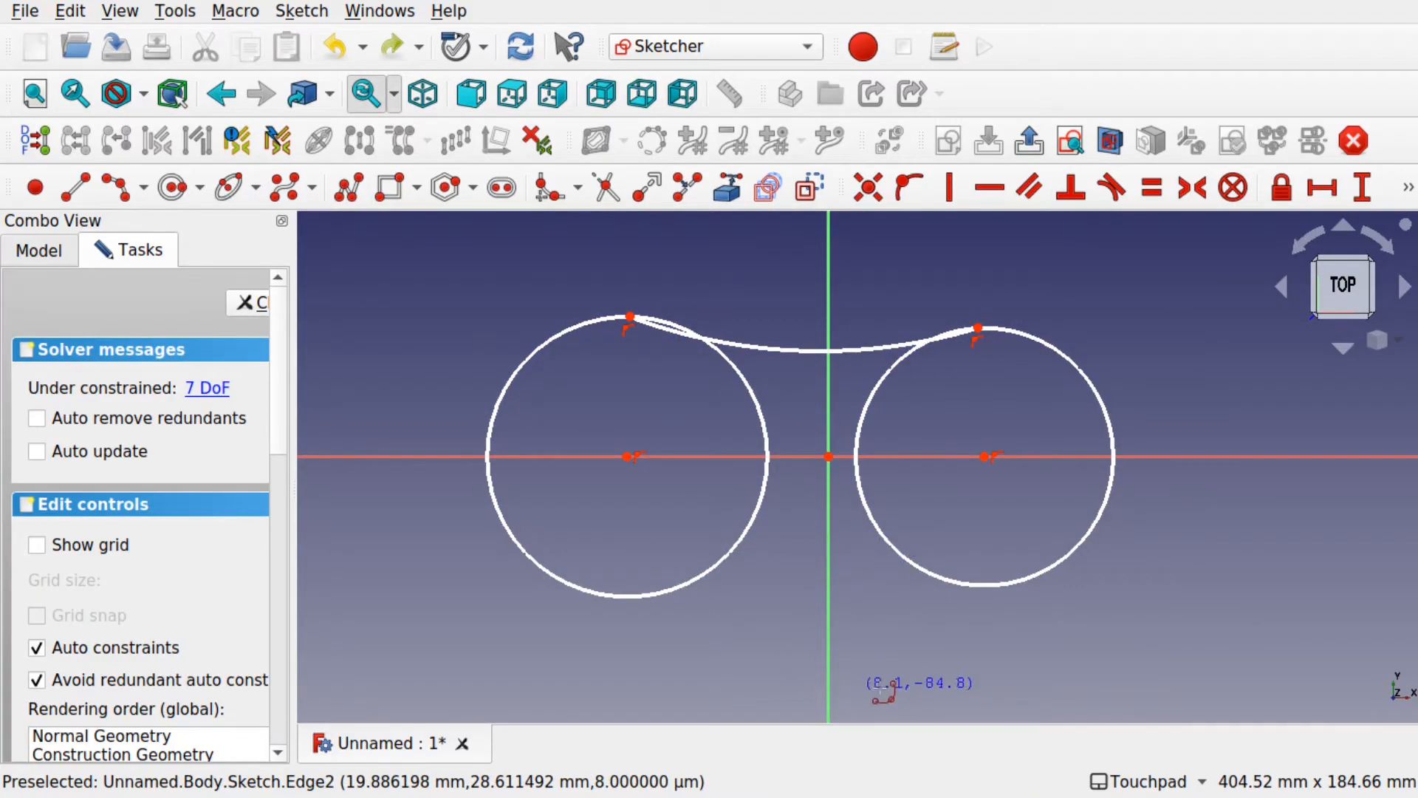
click(835, 584)
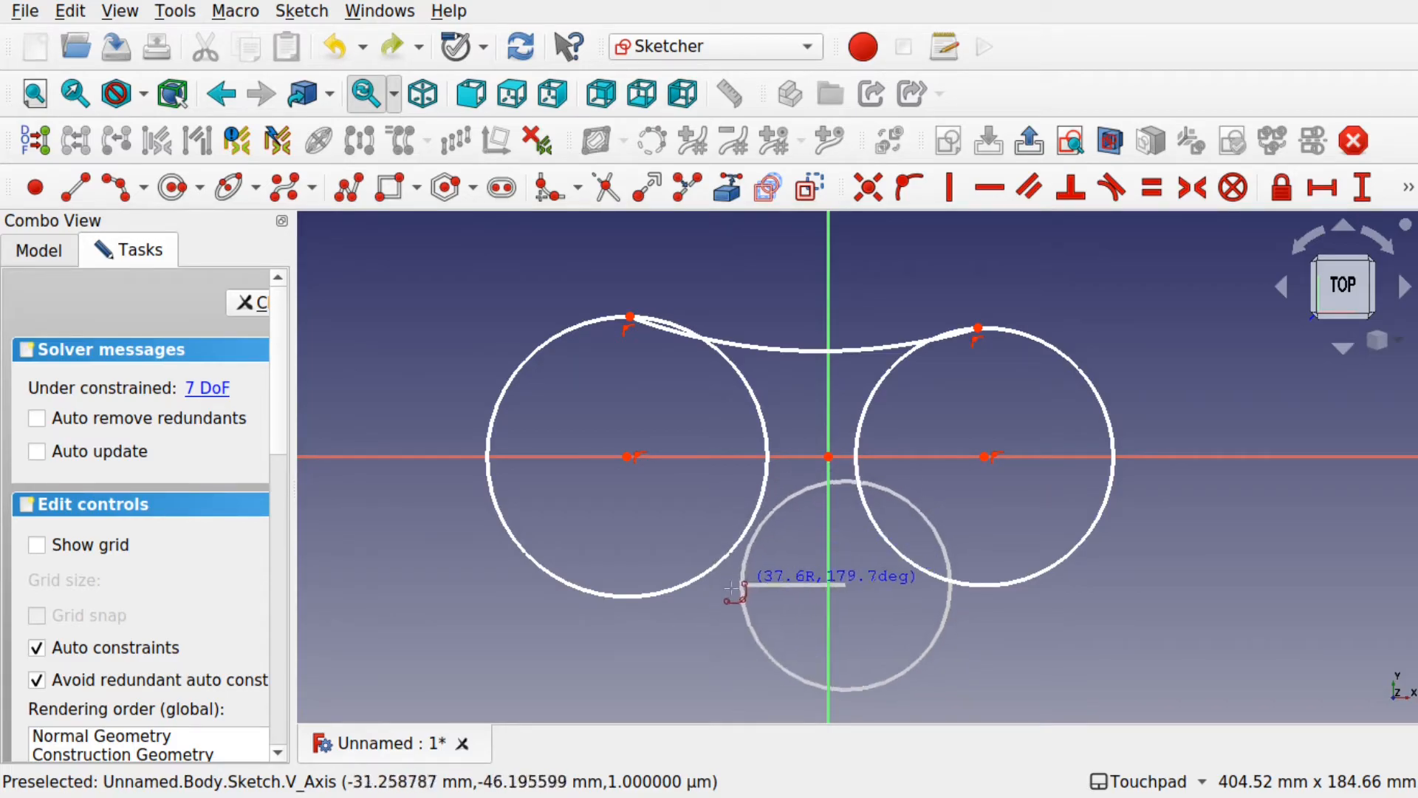
click(656, 588)
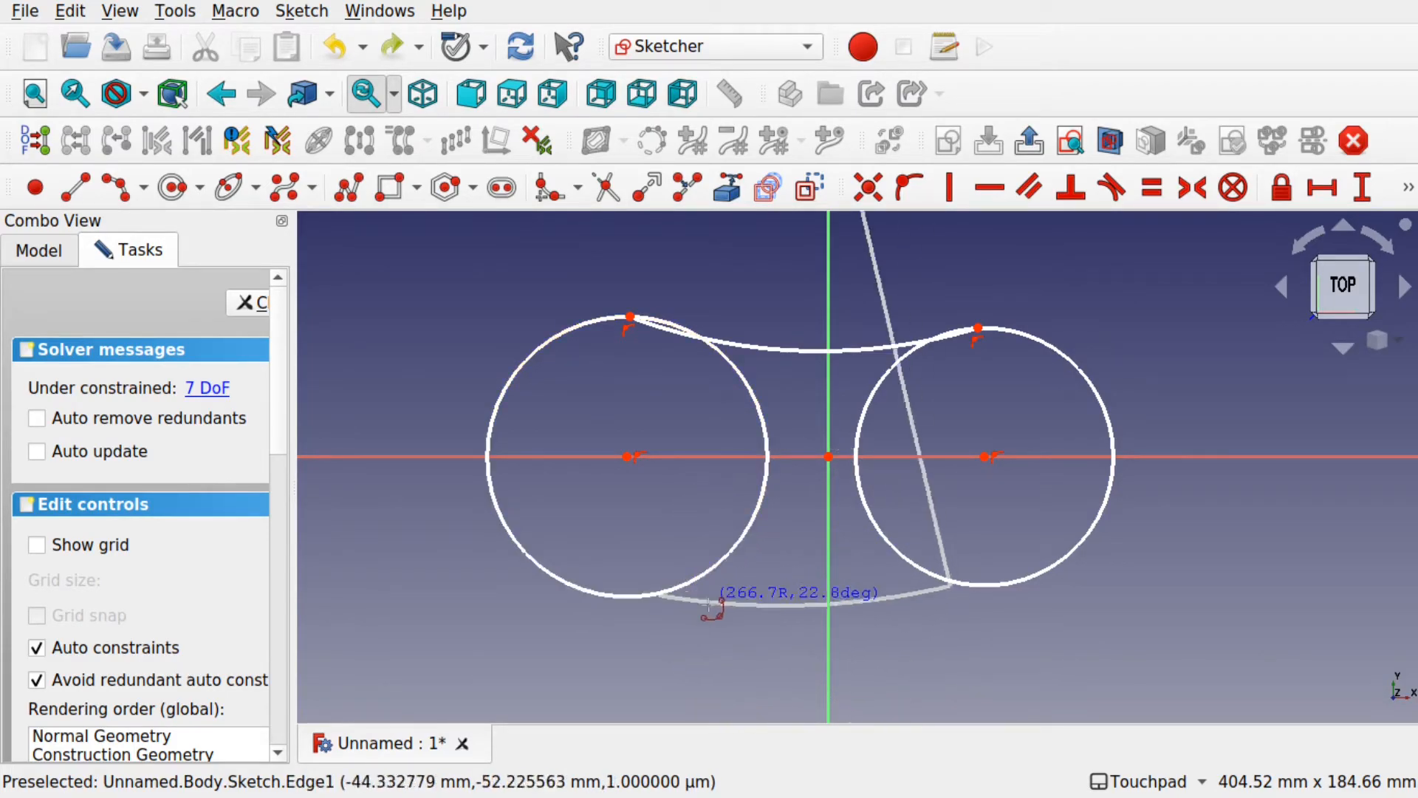
click(716, 608)
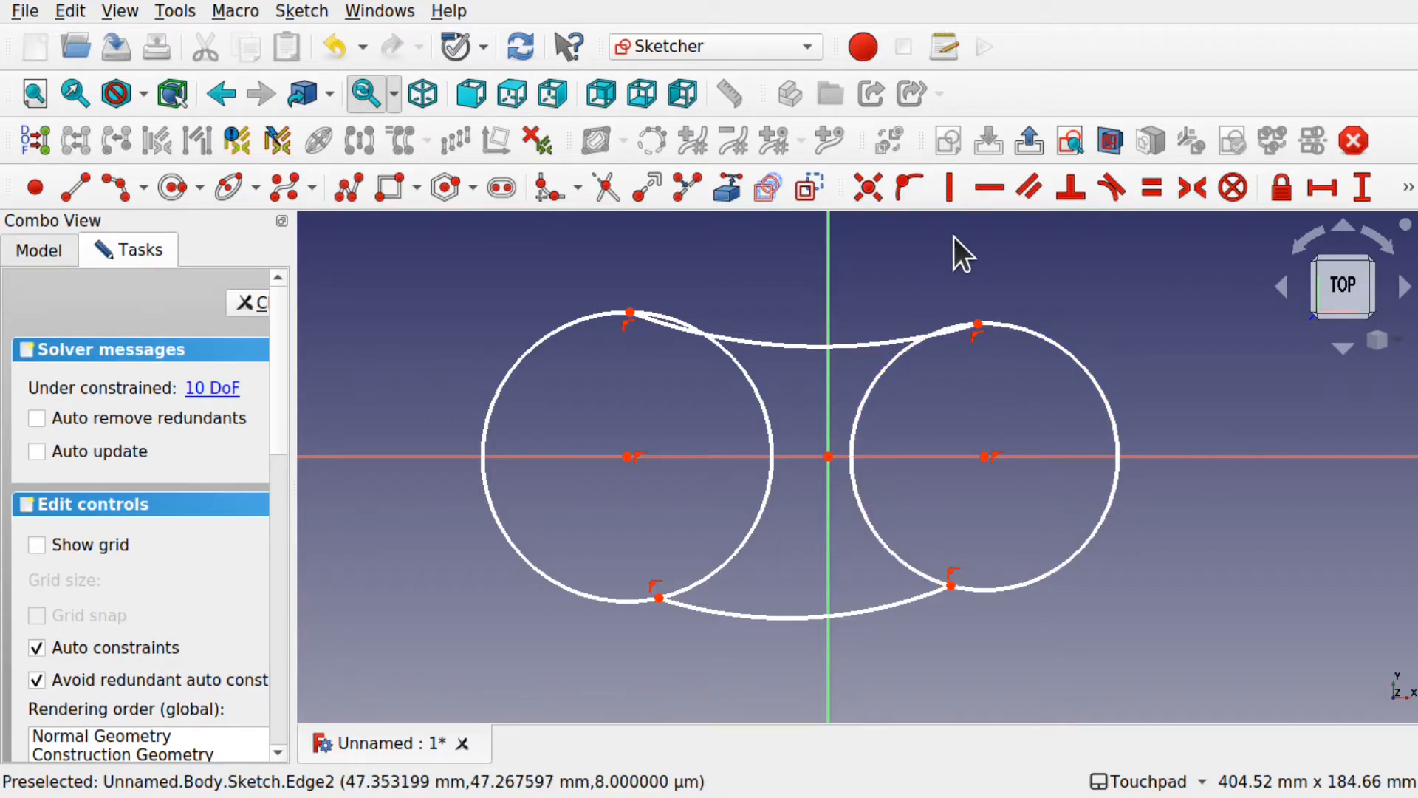
Constrain the upper arc tangent to both the right and left circles.
click(1123, 189)
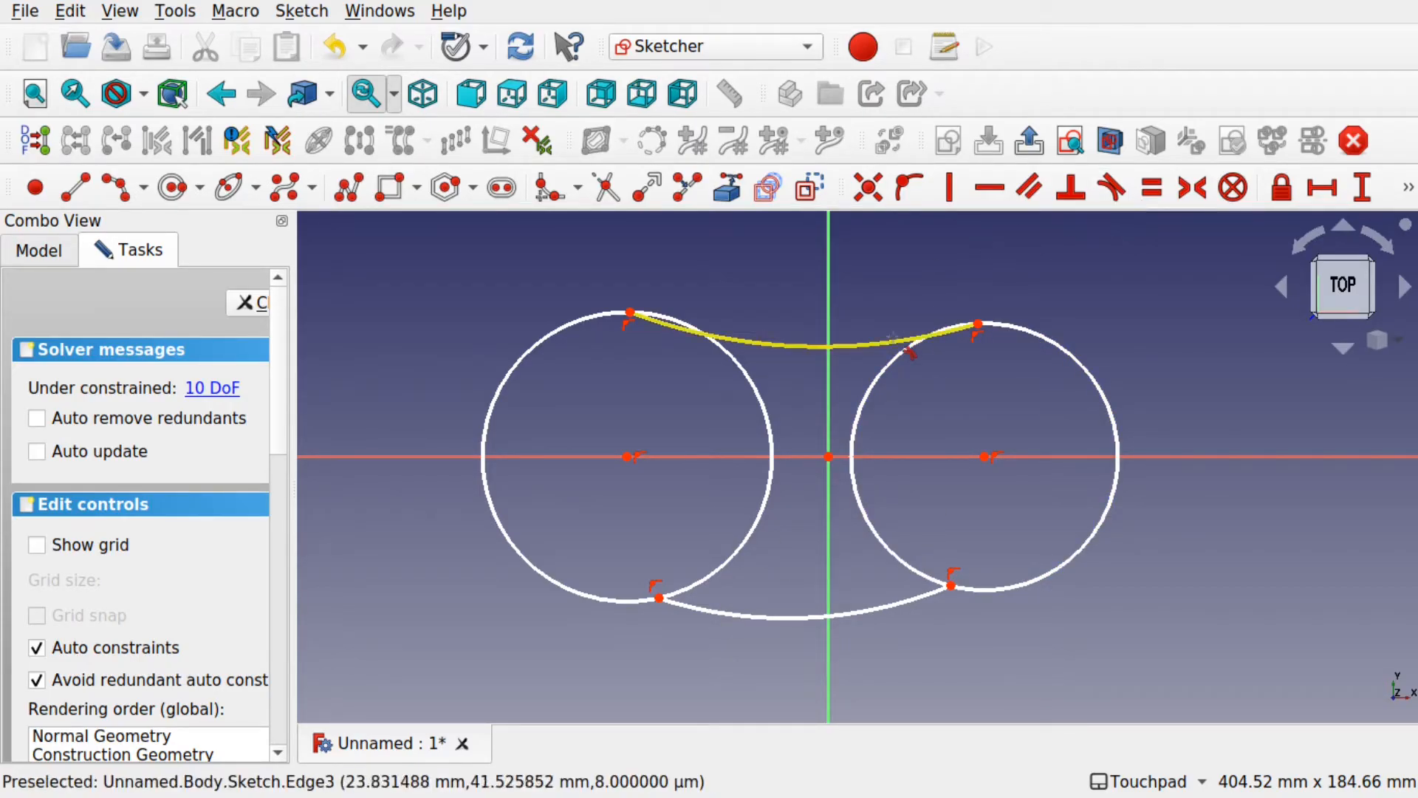
click(879, 346)
click(1023, 329)
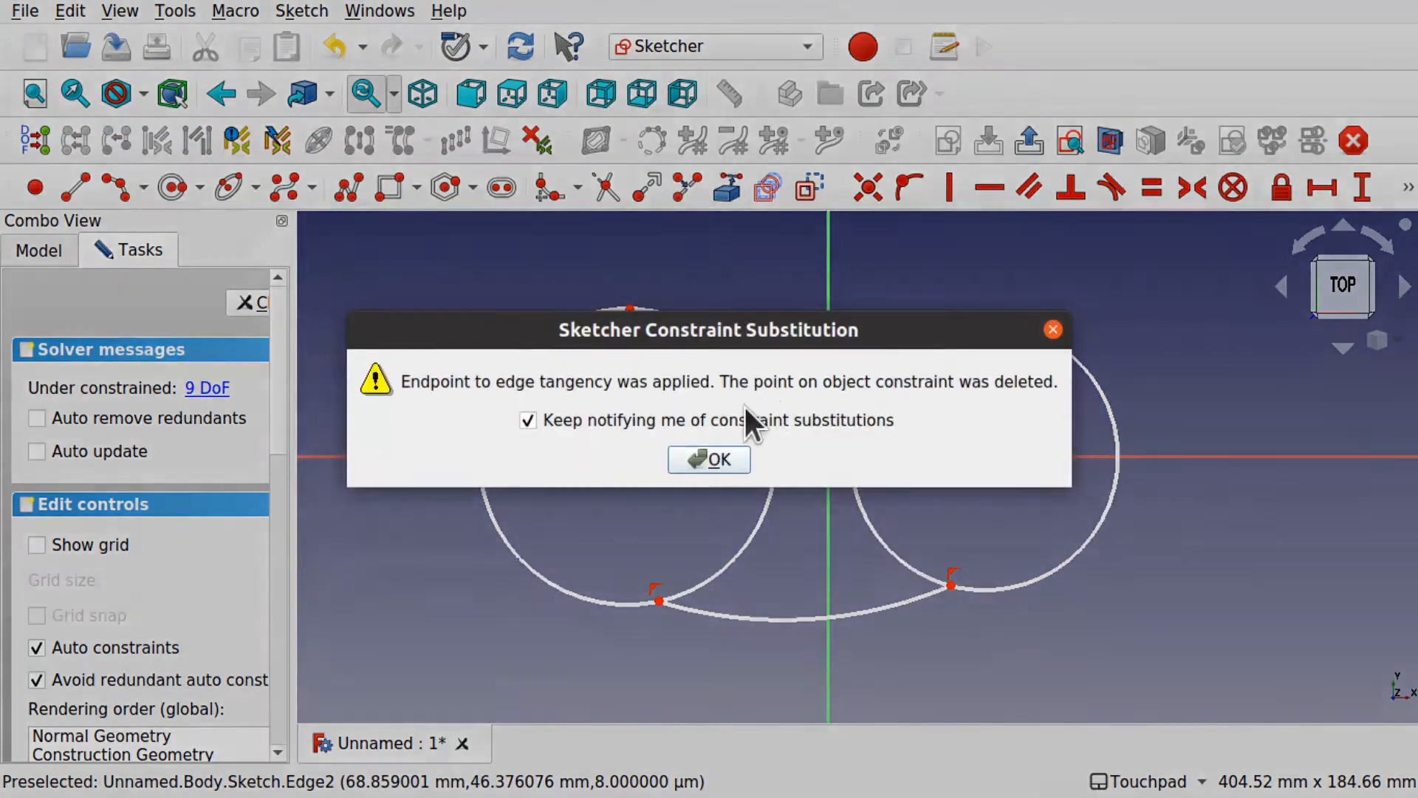
click(709, 459)
click(735, 362)
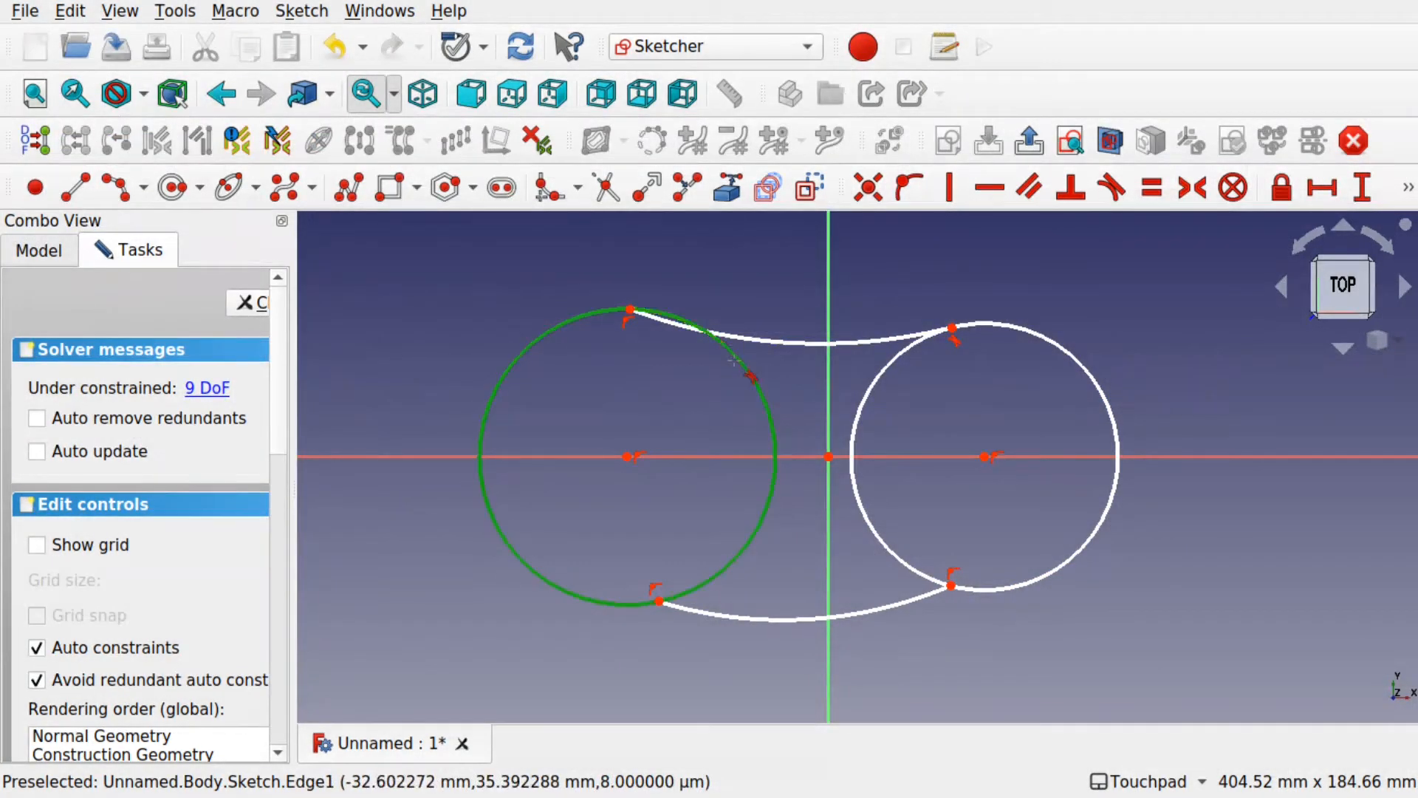
click(747, 338)
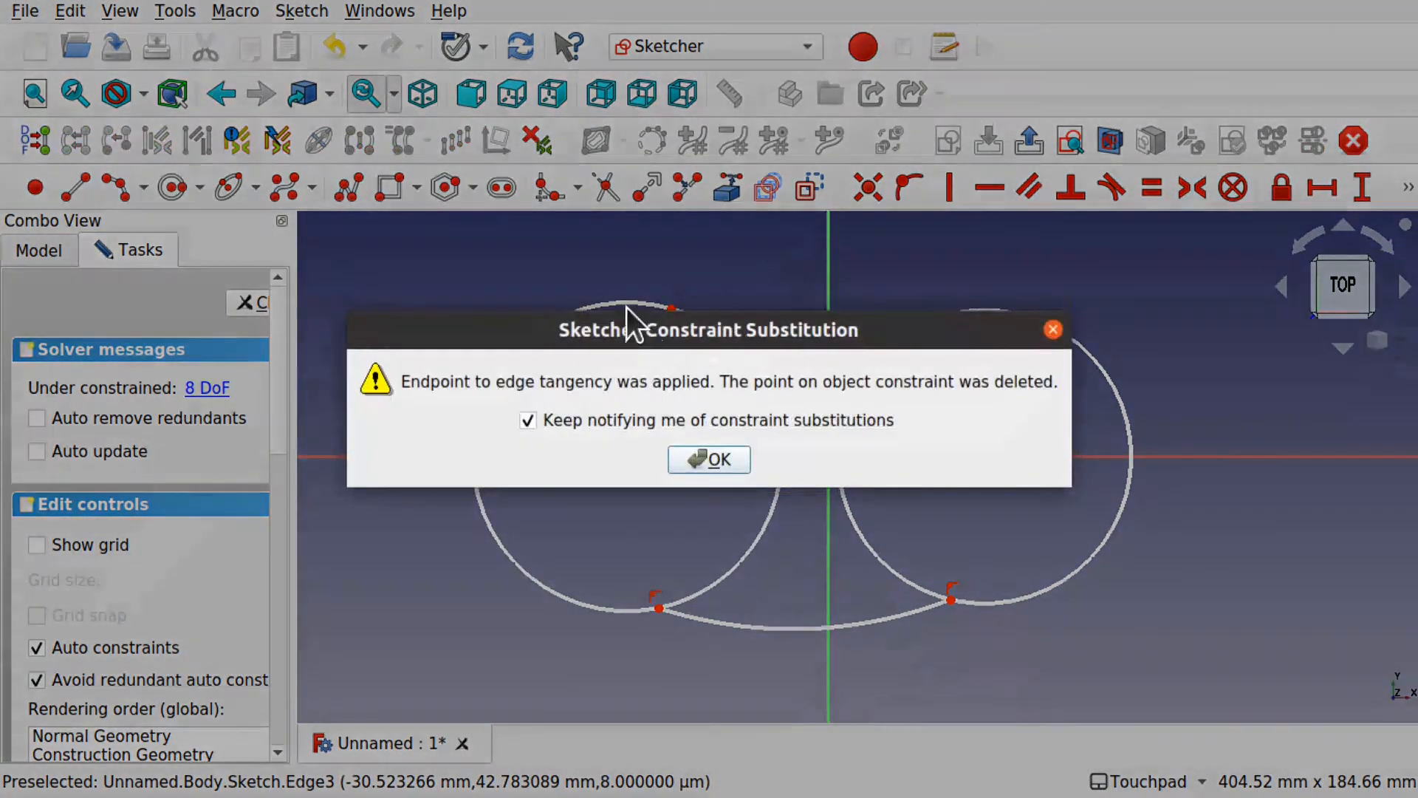
click(707, 459)
Constrain the lower arc tangent to both the left and right circles.
click(624, 610)
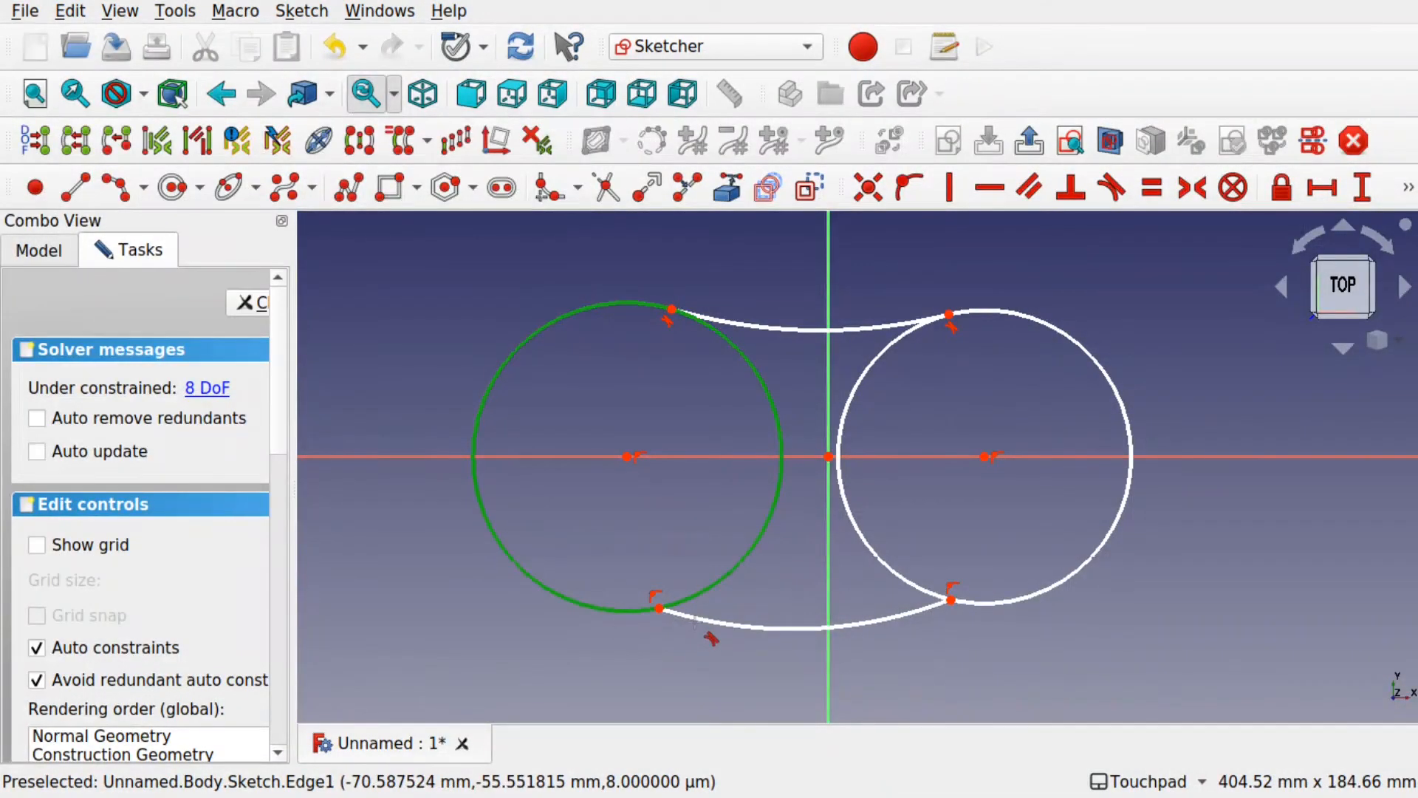
click(720, 629)
click(708, 468)
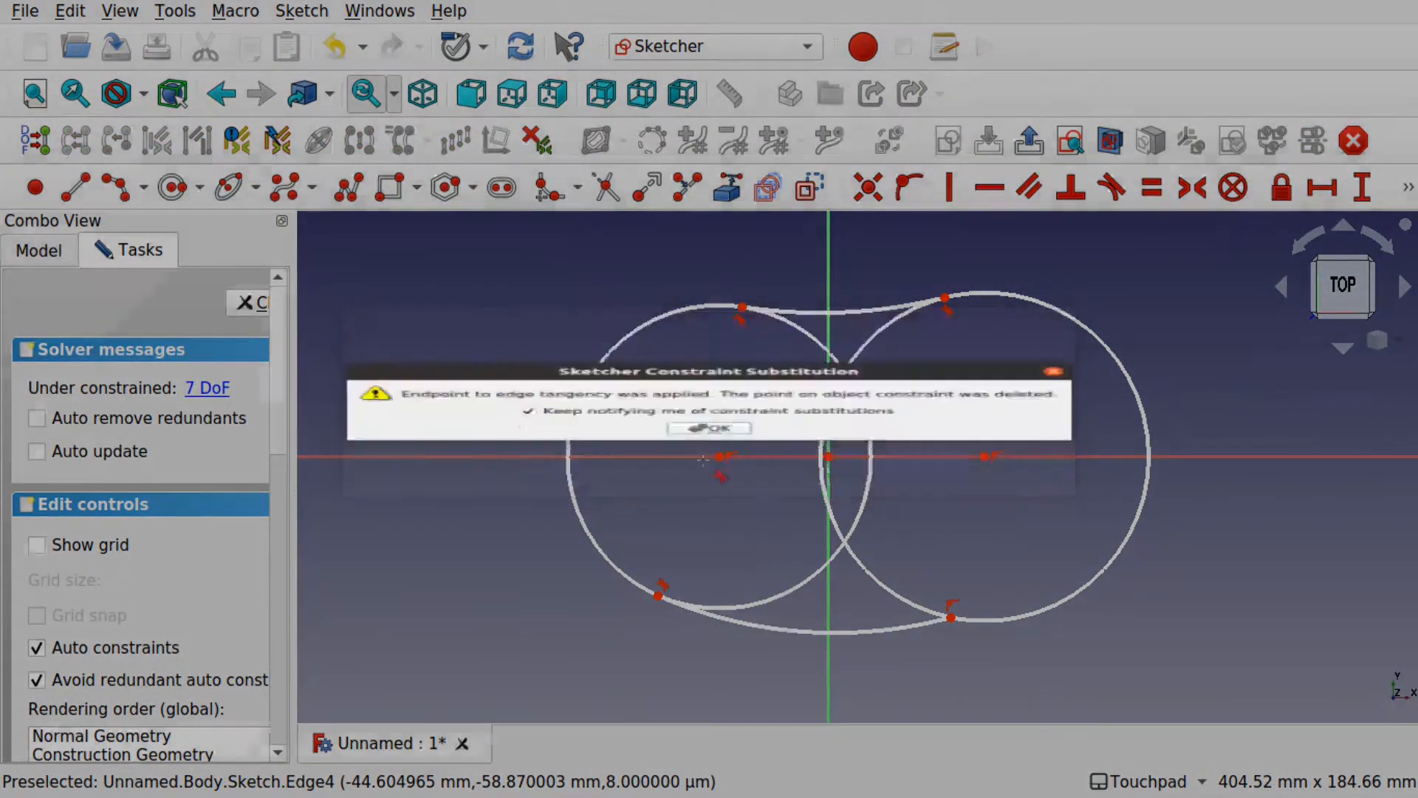
click(996, 621)
click(740, 461)
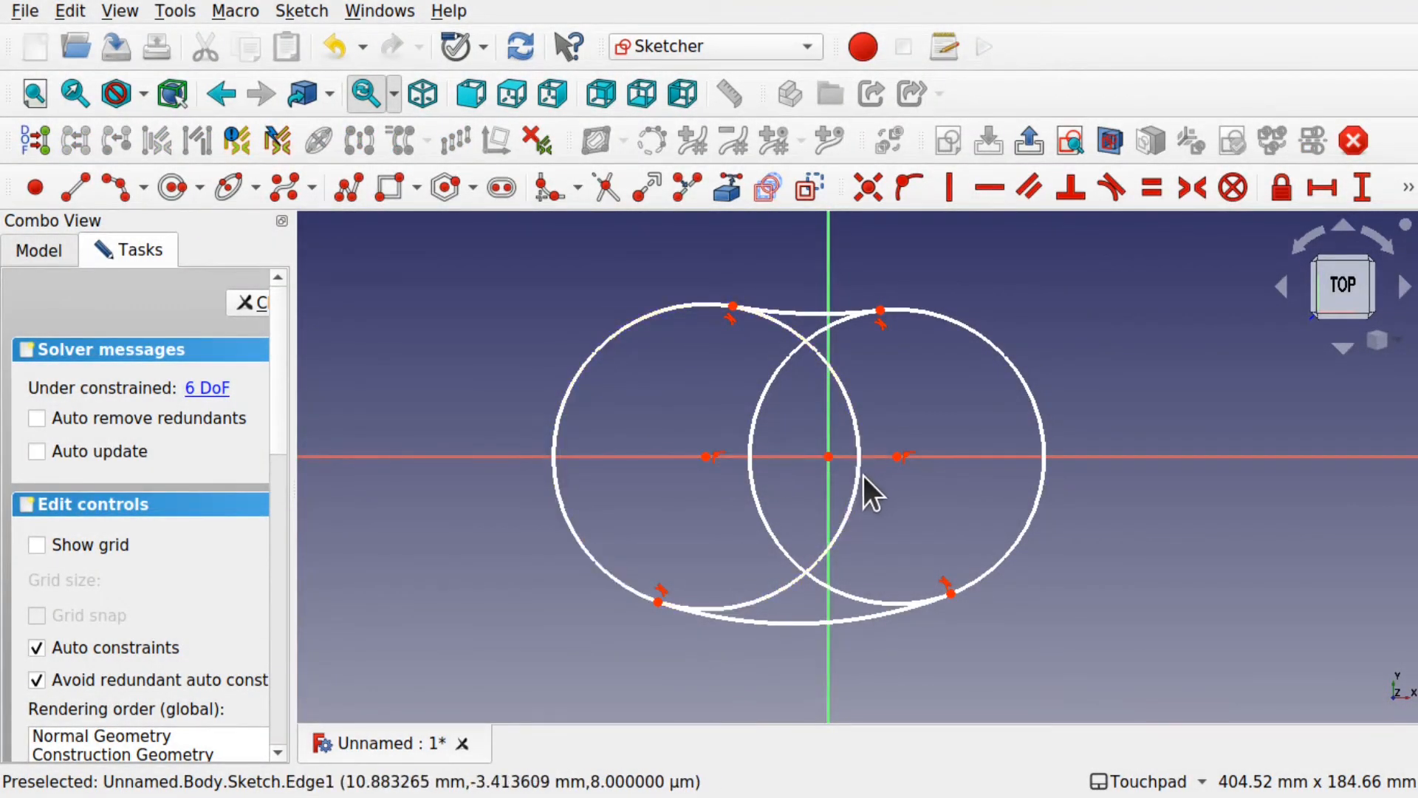
Shrink and separate the overlapping circles, and trim away their inner portions to leave a single closed outline.
drag(858, 476, 818, 474)
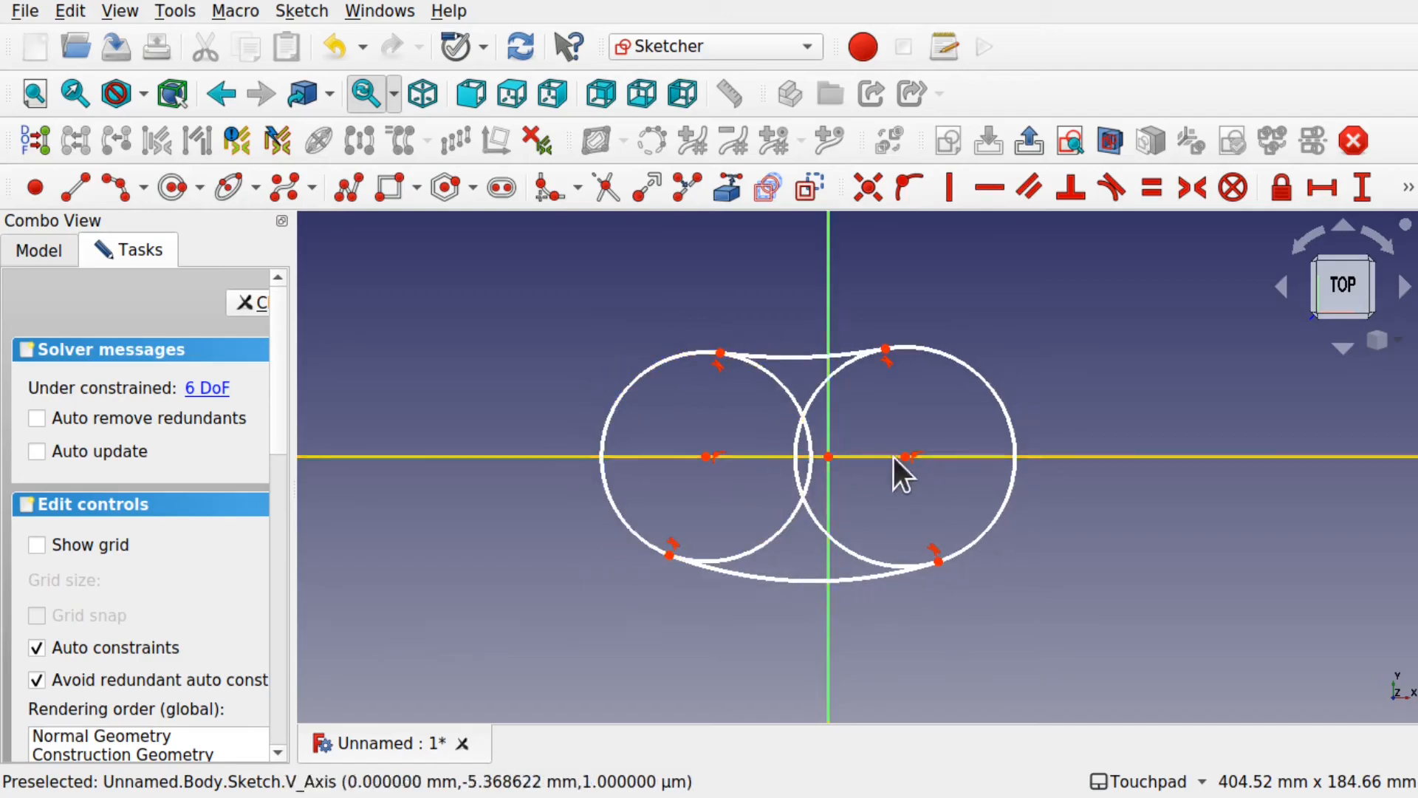
drag(912, 454, 982, 453)
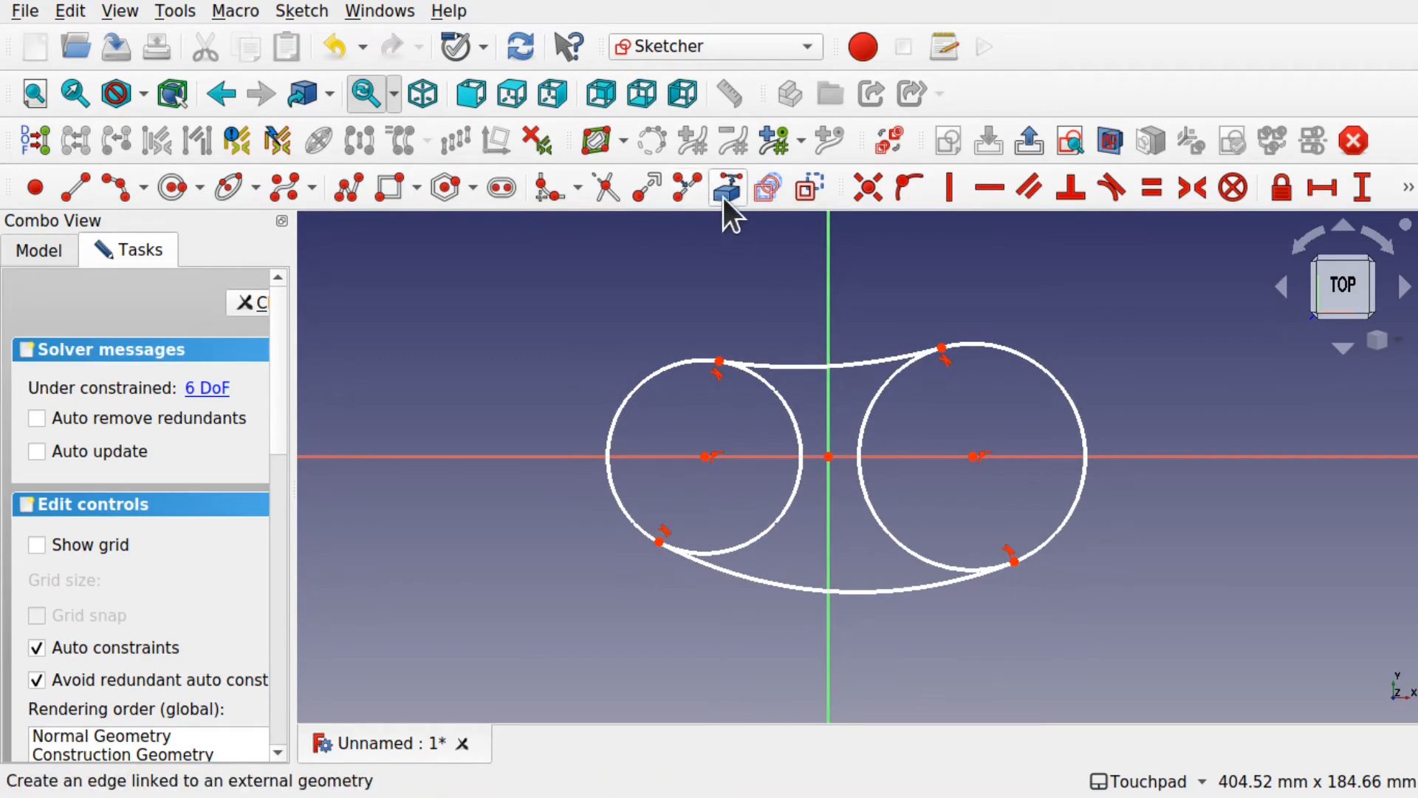
click(606, 187)
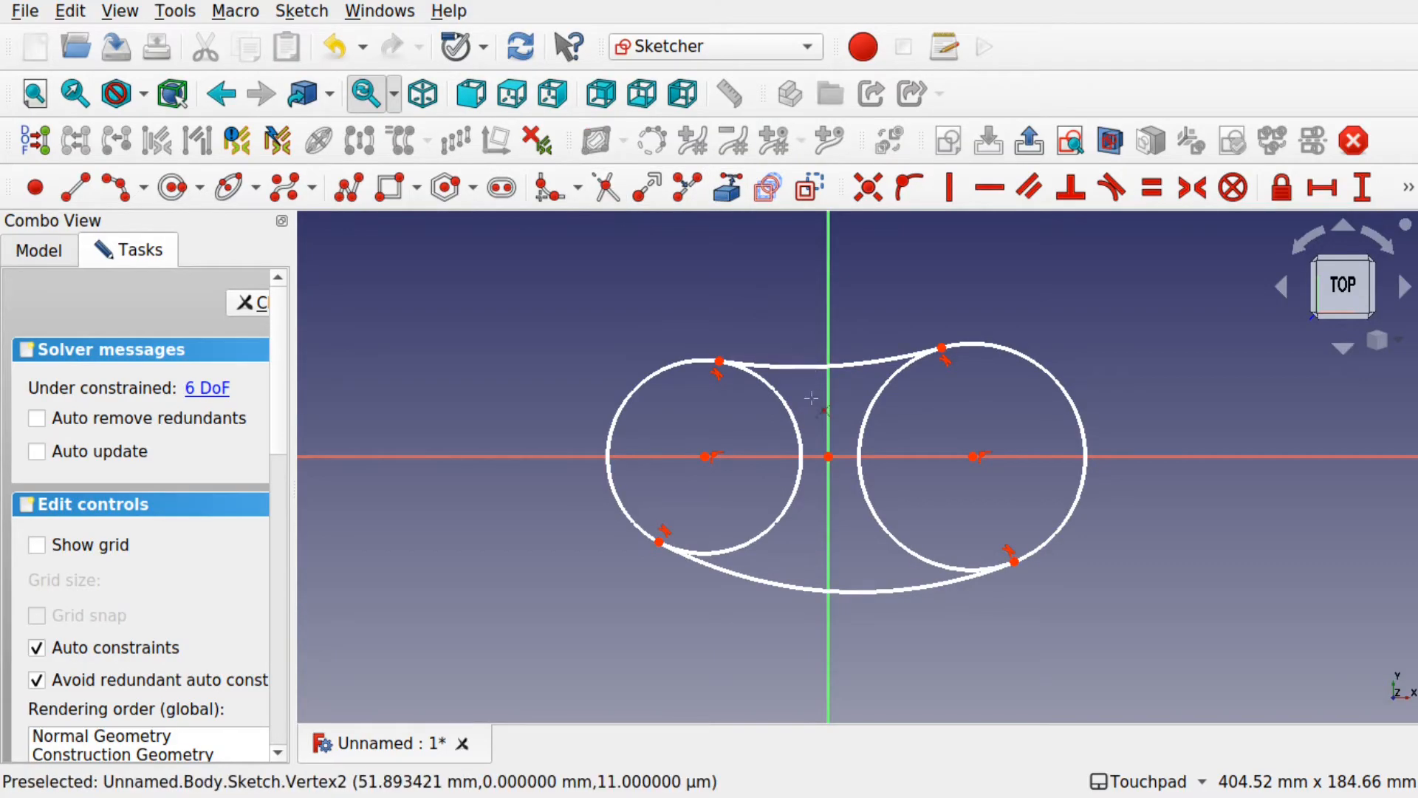
click(800, 432)
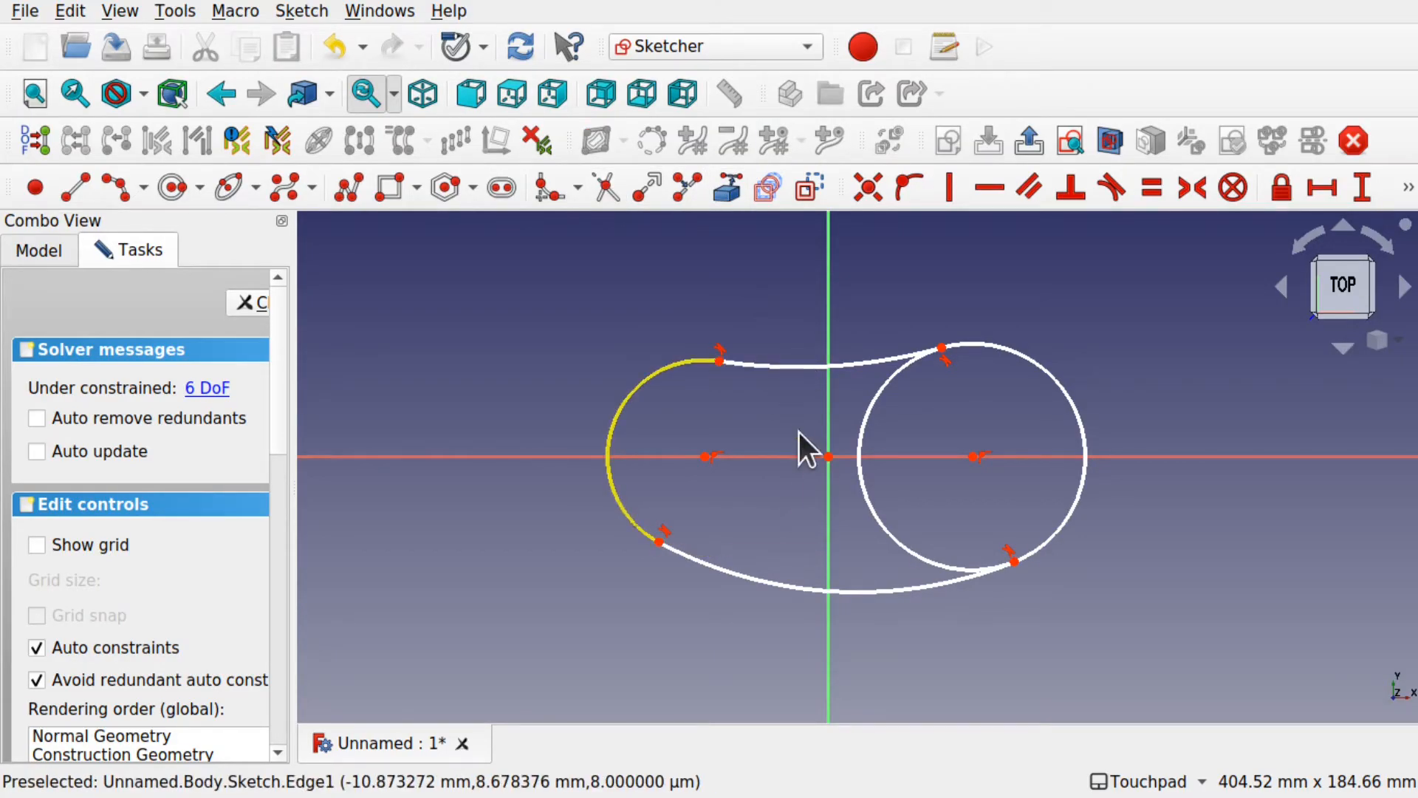
click(863, 430)
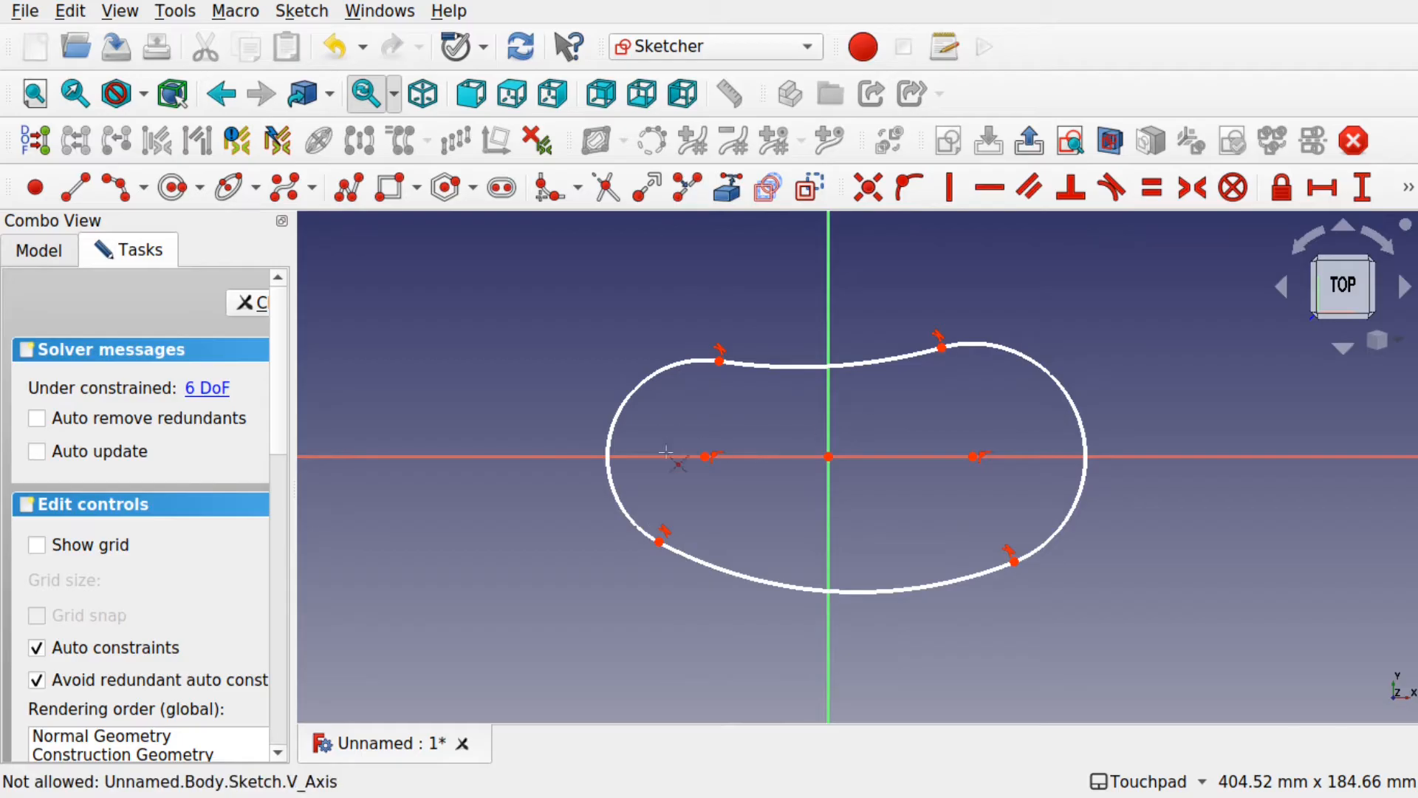
drag(296, 327, 361, 323)
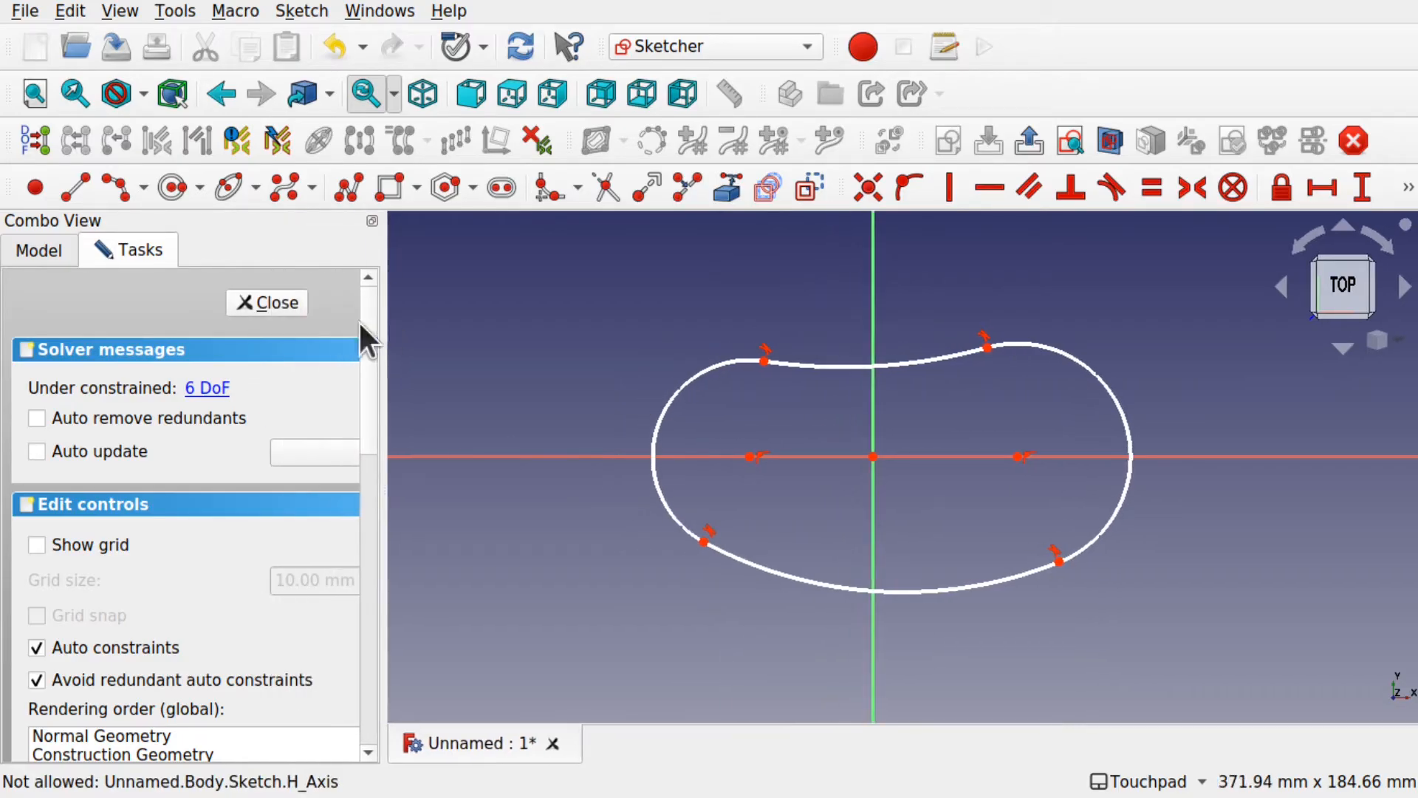
Finish the bean-shaped sketch and pad it to a length of 2 mm along the sketch normal.
click(266, 302)
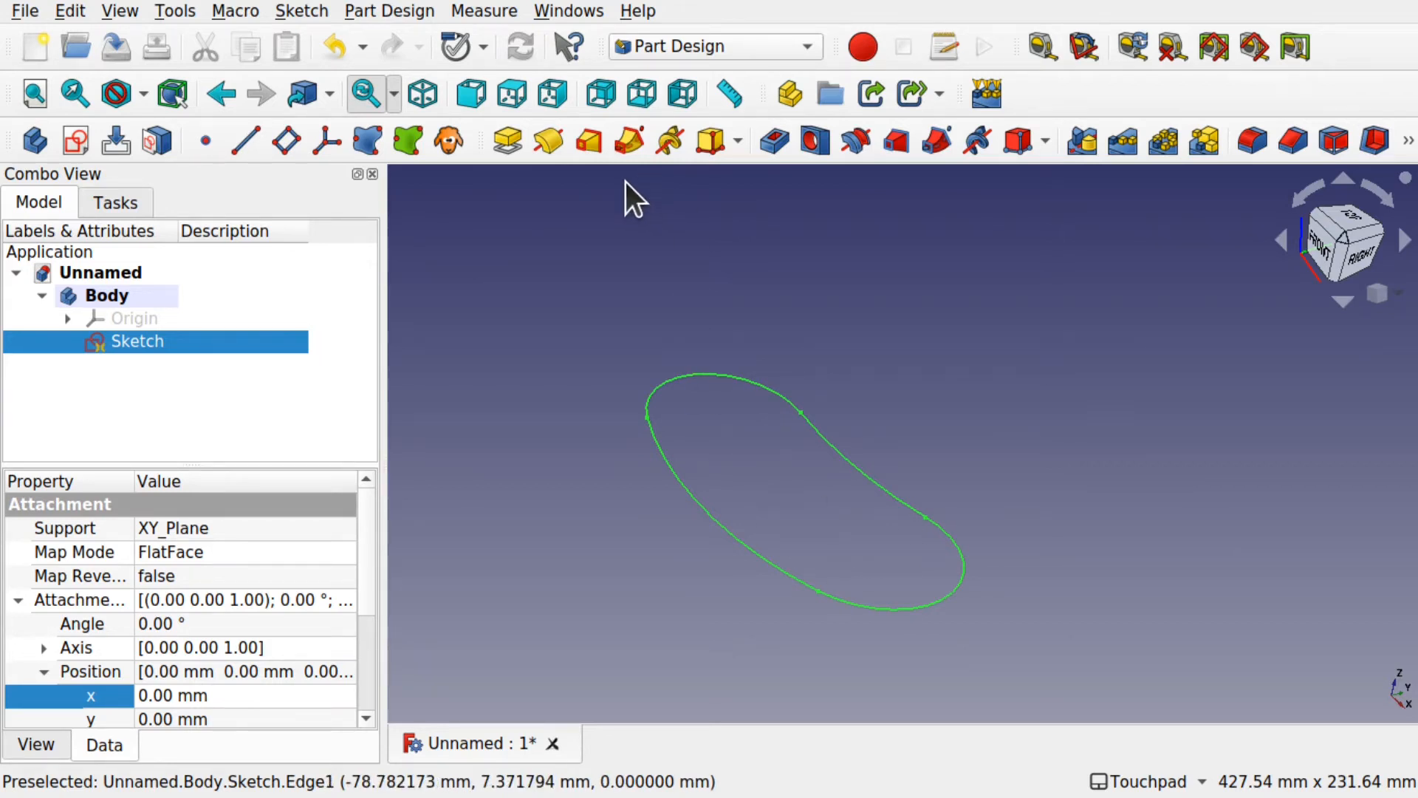
mouse_move(778, 477)
shift+mouse_down()
mouse_move(688, 554)
mouse_move(885, 425)
mouse_move(804, 370)
mouse_move(823, 561)
mouse_move(916, 520)
shift+mouse_up()
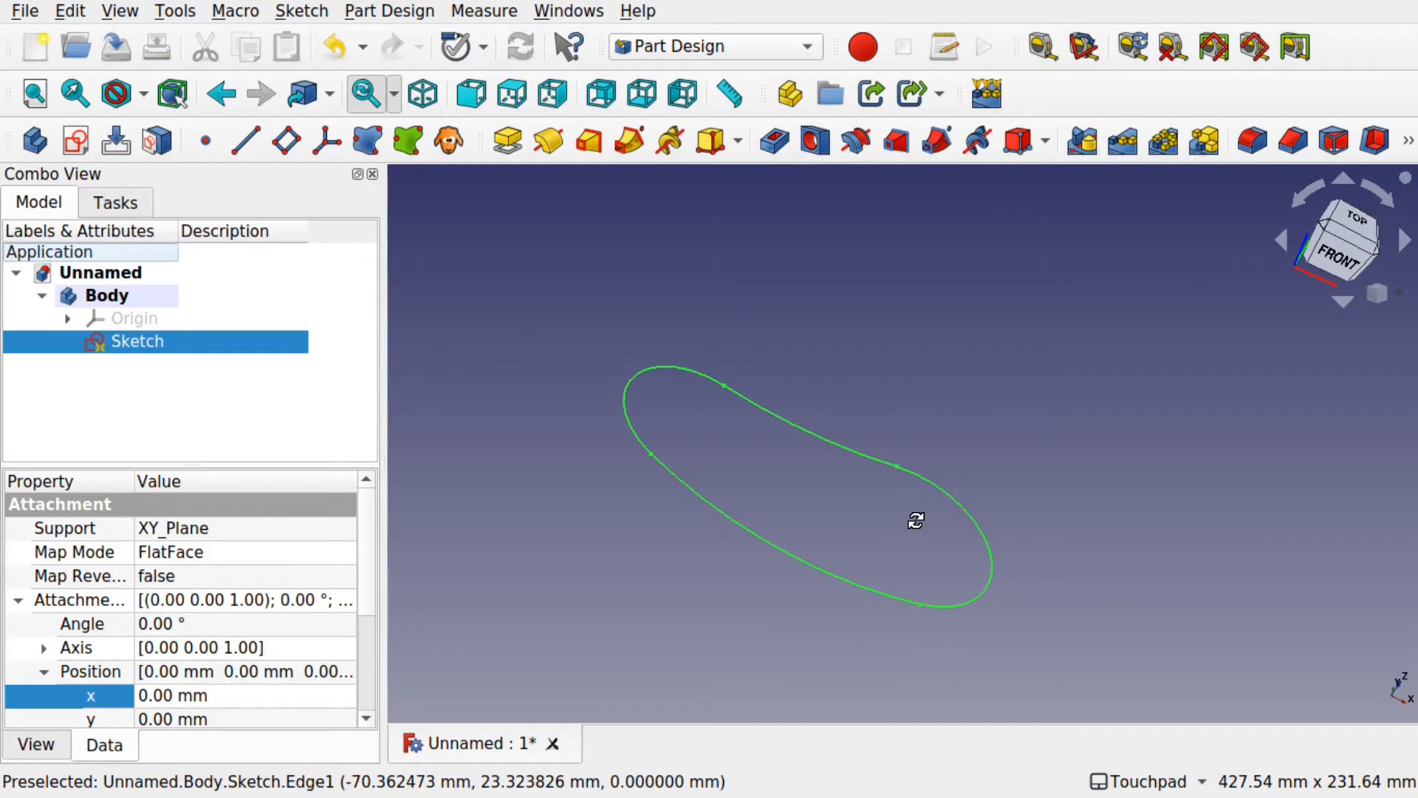
shift+drag(916, 520, 923, 514)
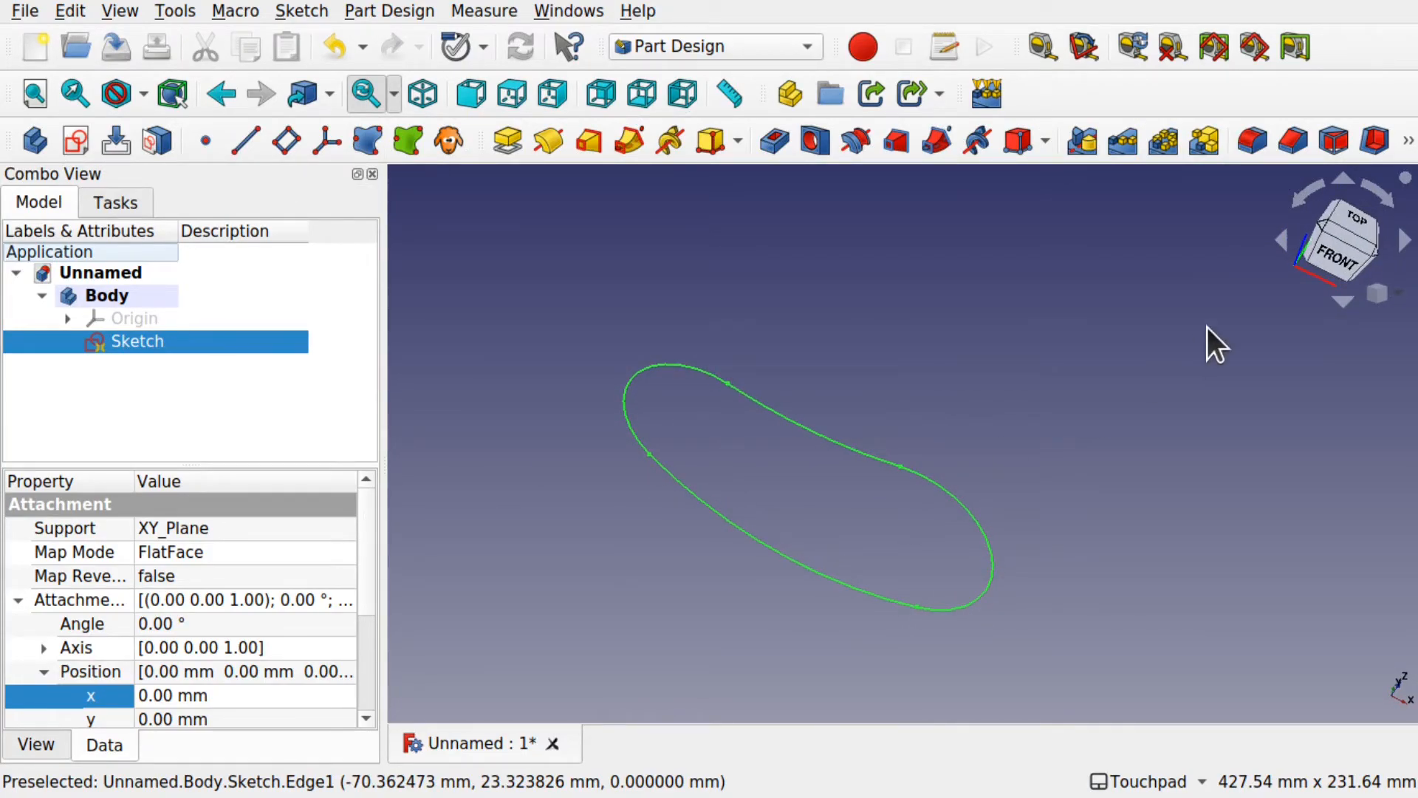
click(1342, 253)
scroll(884, 491, up, 4)
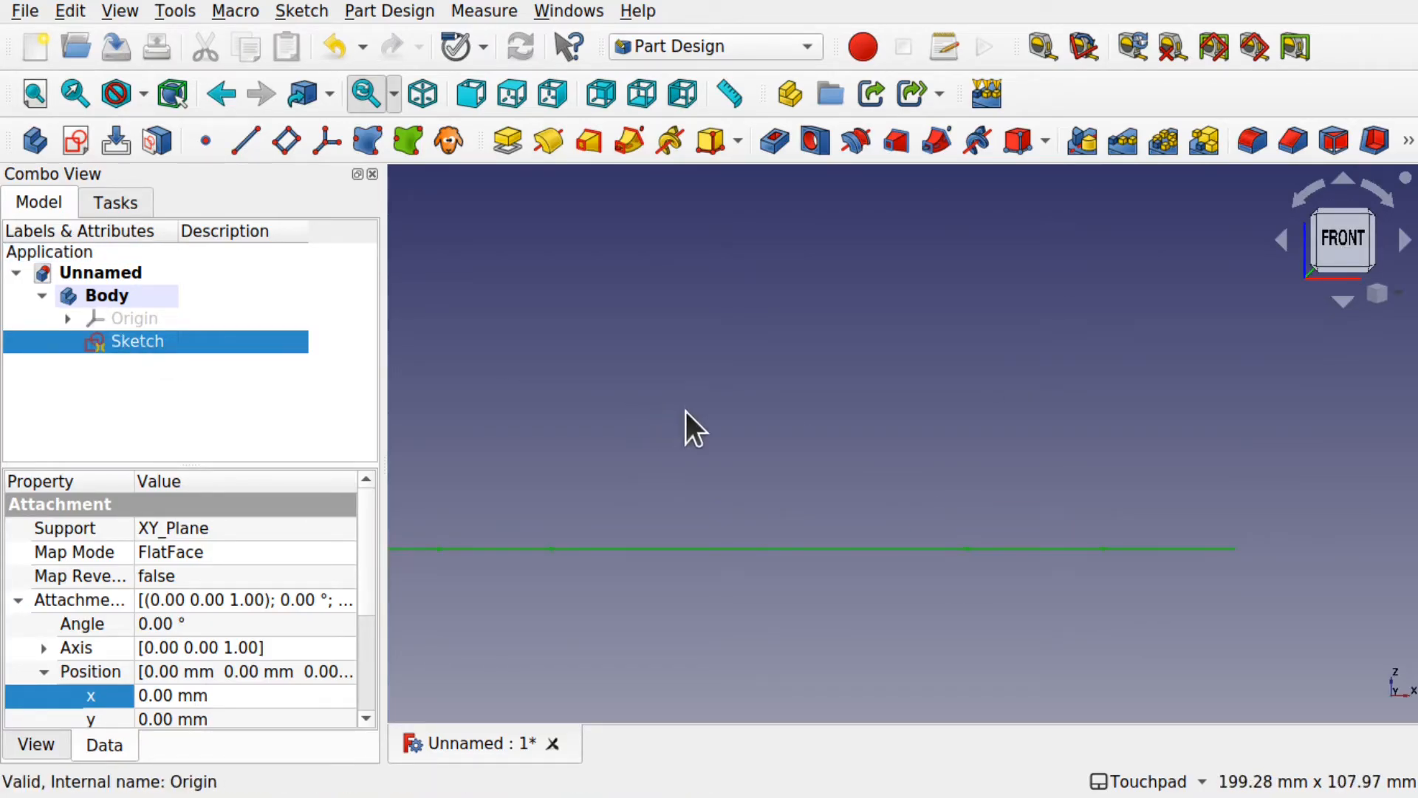
click(507, 139)
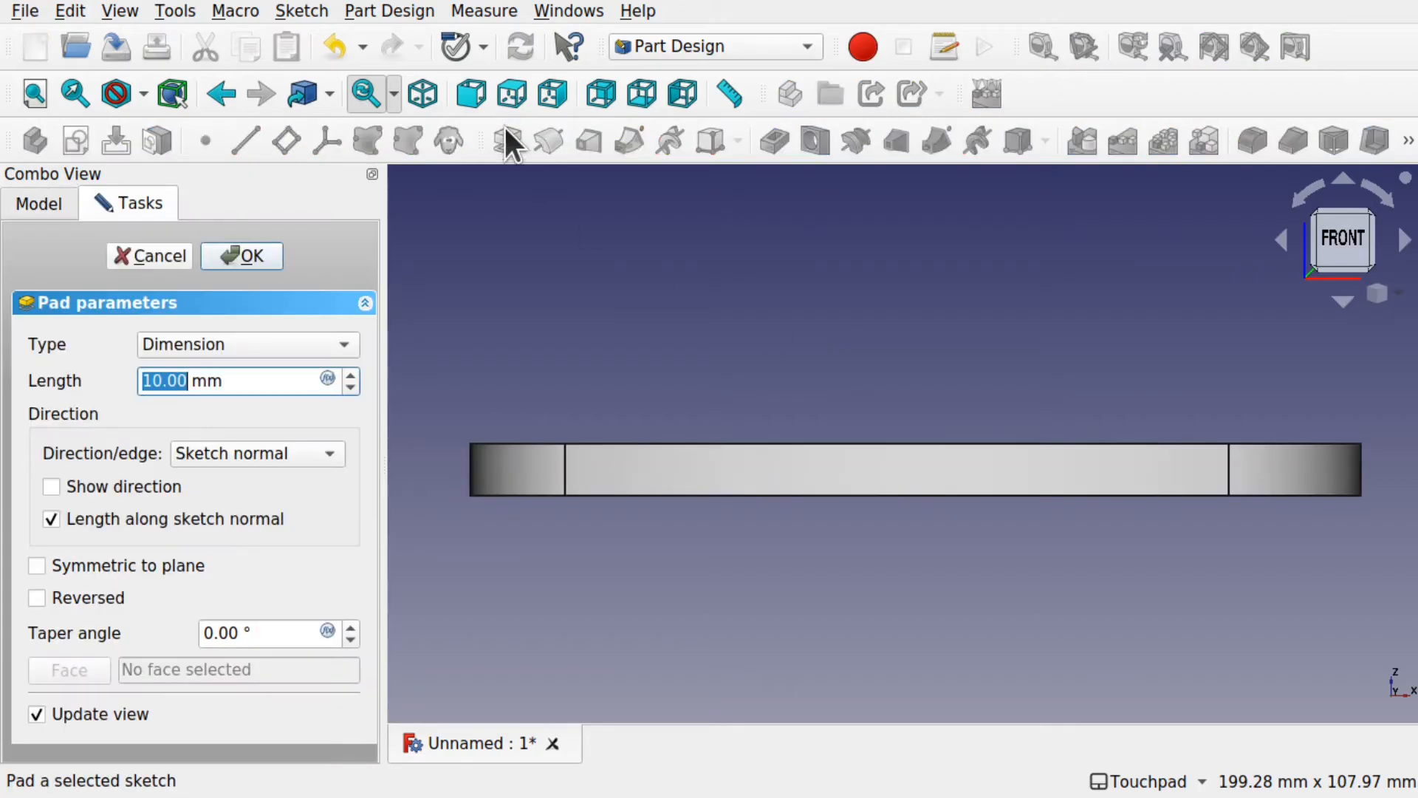
text(2)
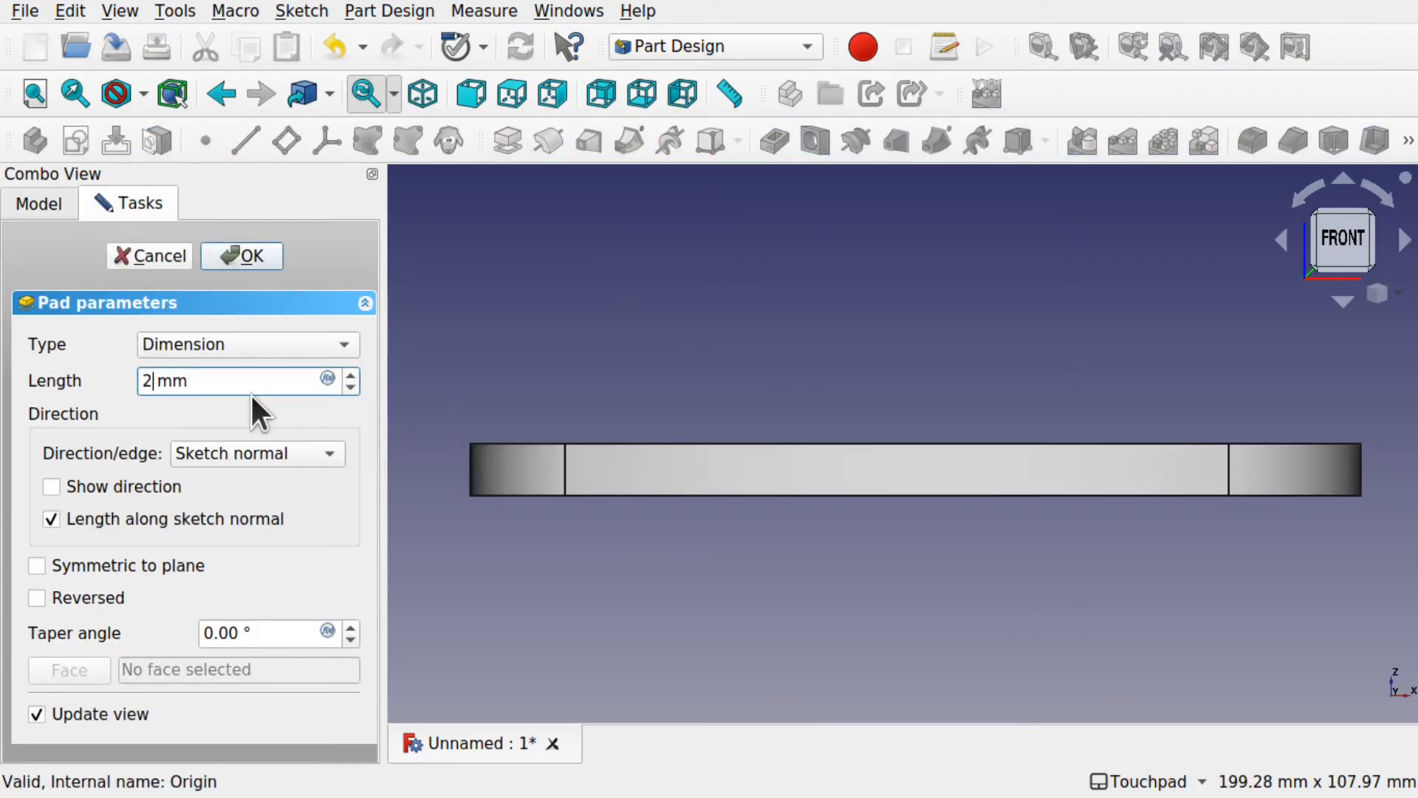
click(242, 257)
Create a new sketch on the XZ plane, running lengthwise through the padded plate.
alt+drag(877, 432, 794, 515)
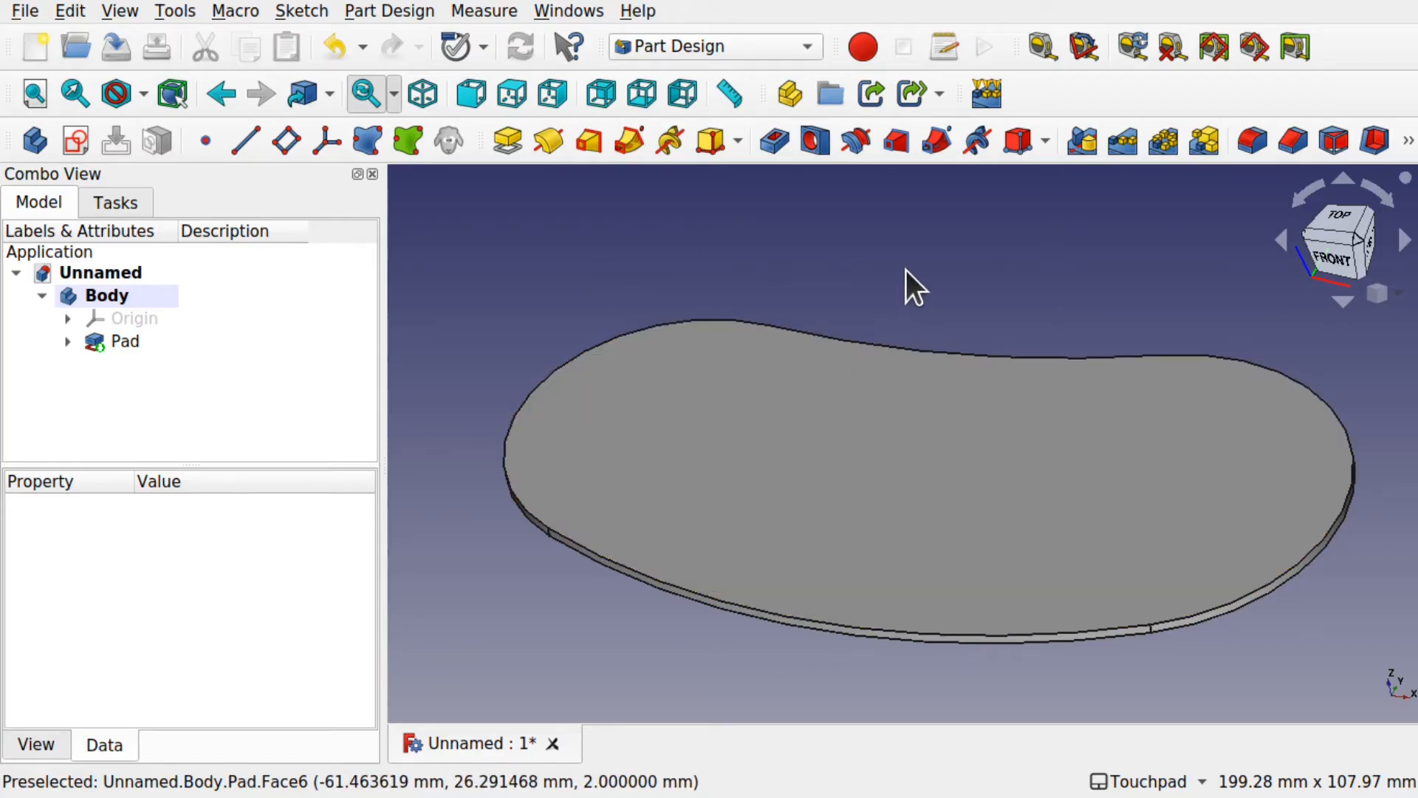
click(74, 143)
scroll(653, 406, down, 5)
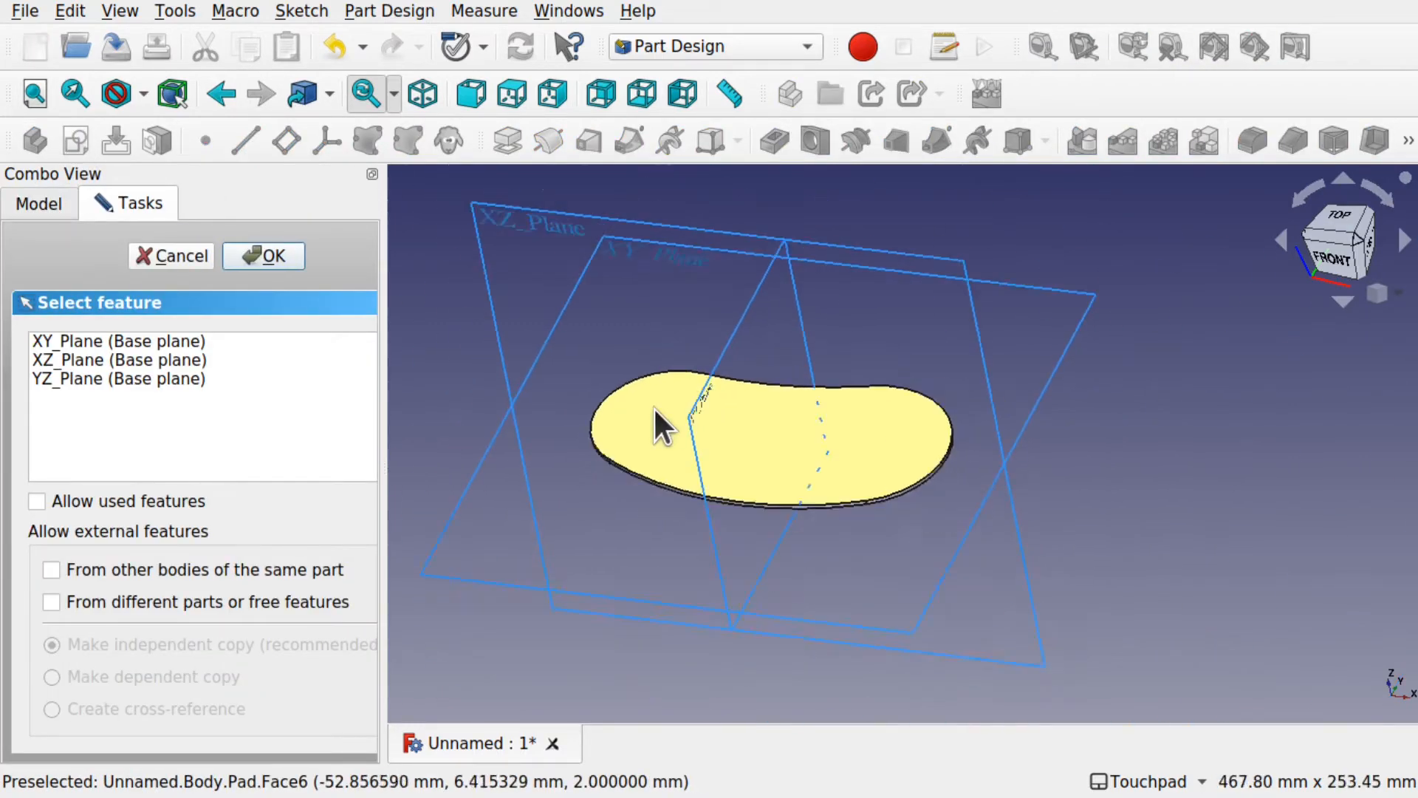
alt+drag(659, 421, 861, 460)
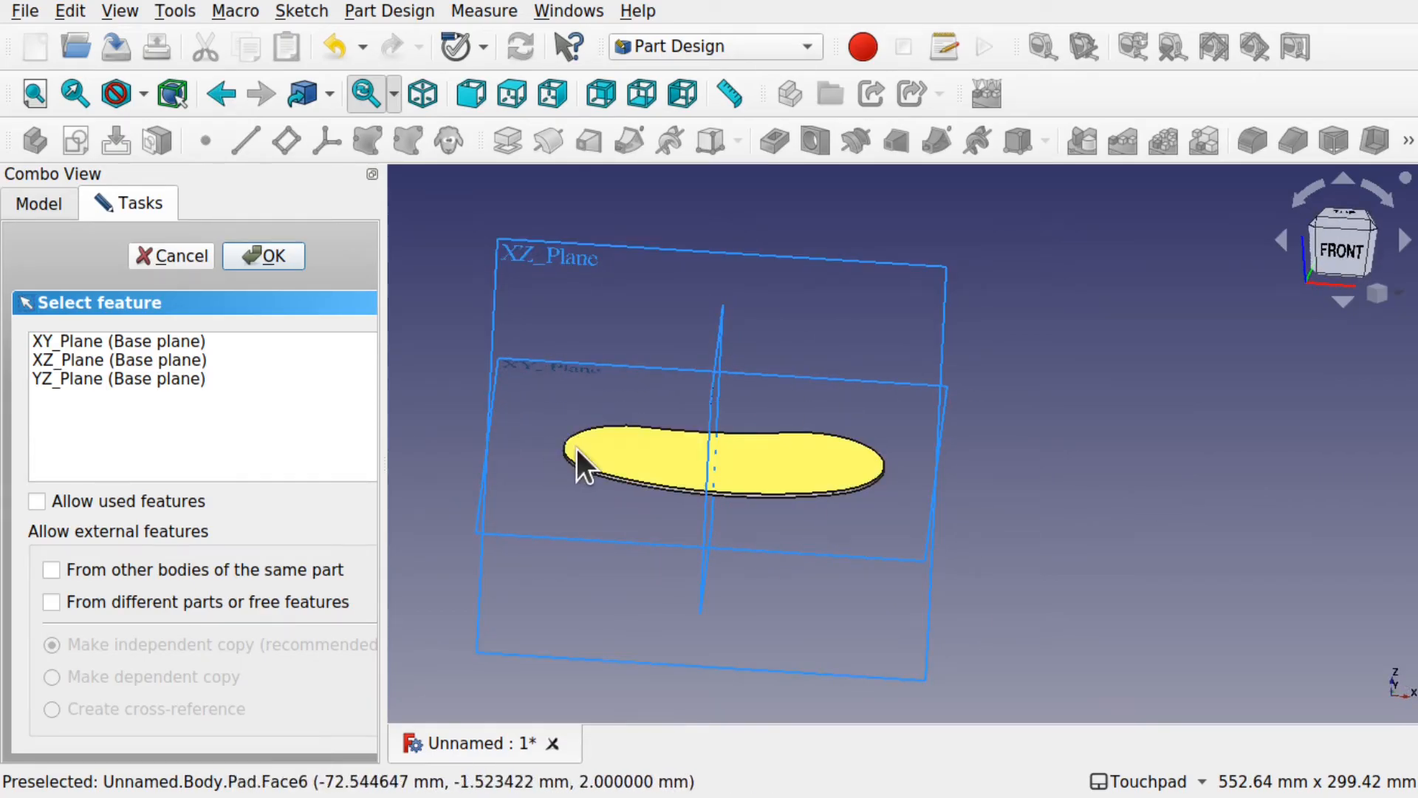
click(535, 253)
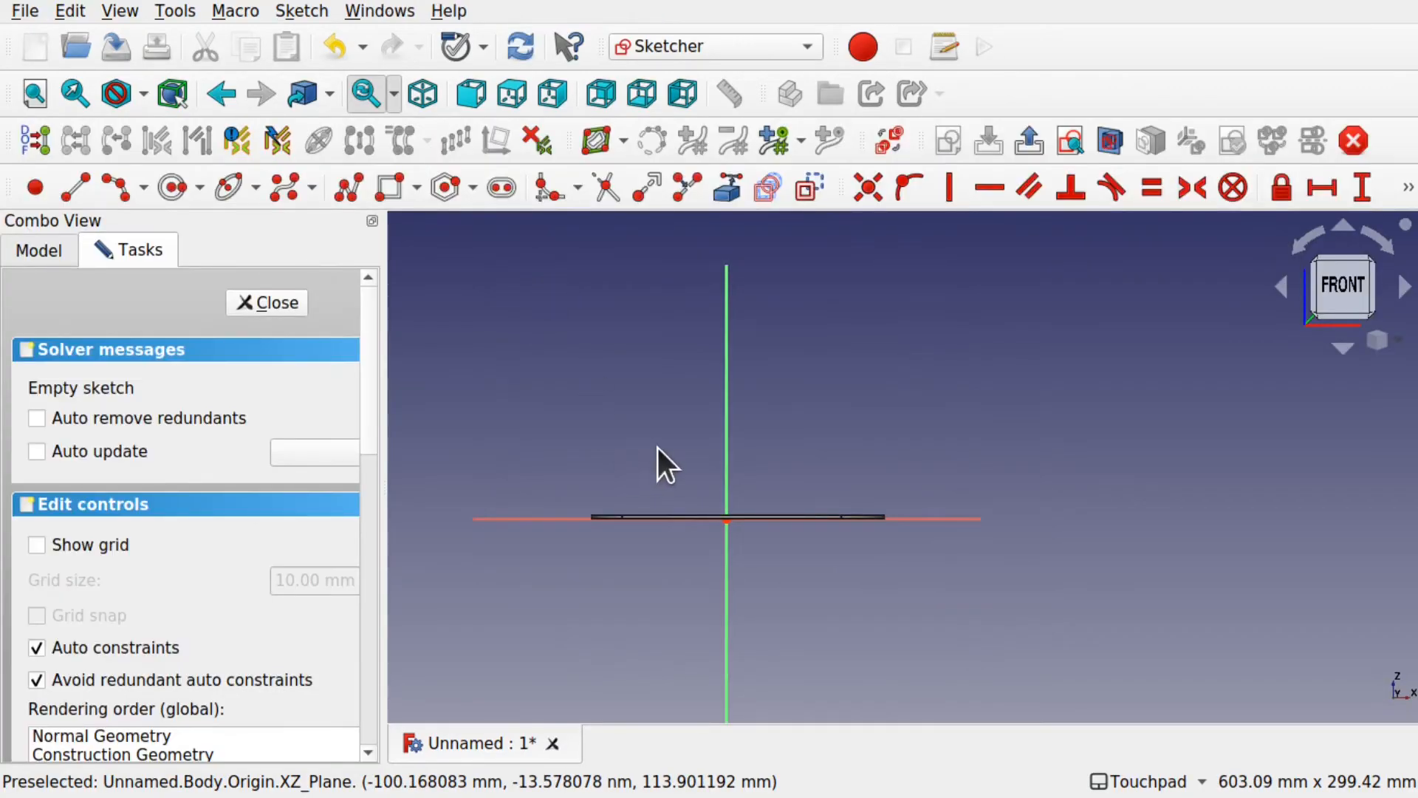
Switch the sketch to section view and link the top arc edge at the plate's negative-X end as external geometry.
click(1107, 150)
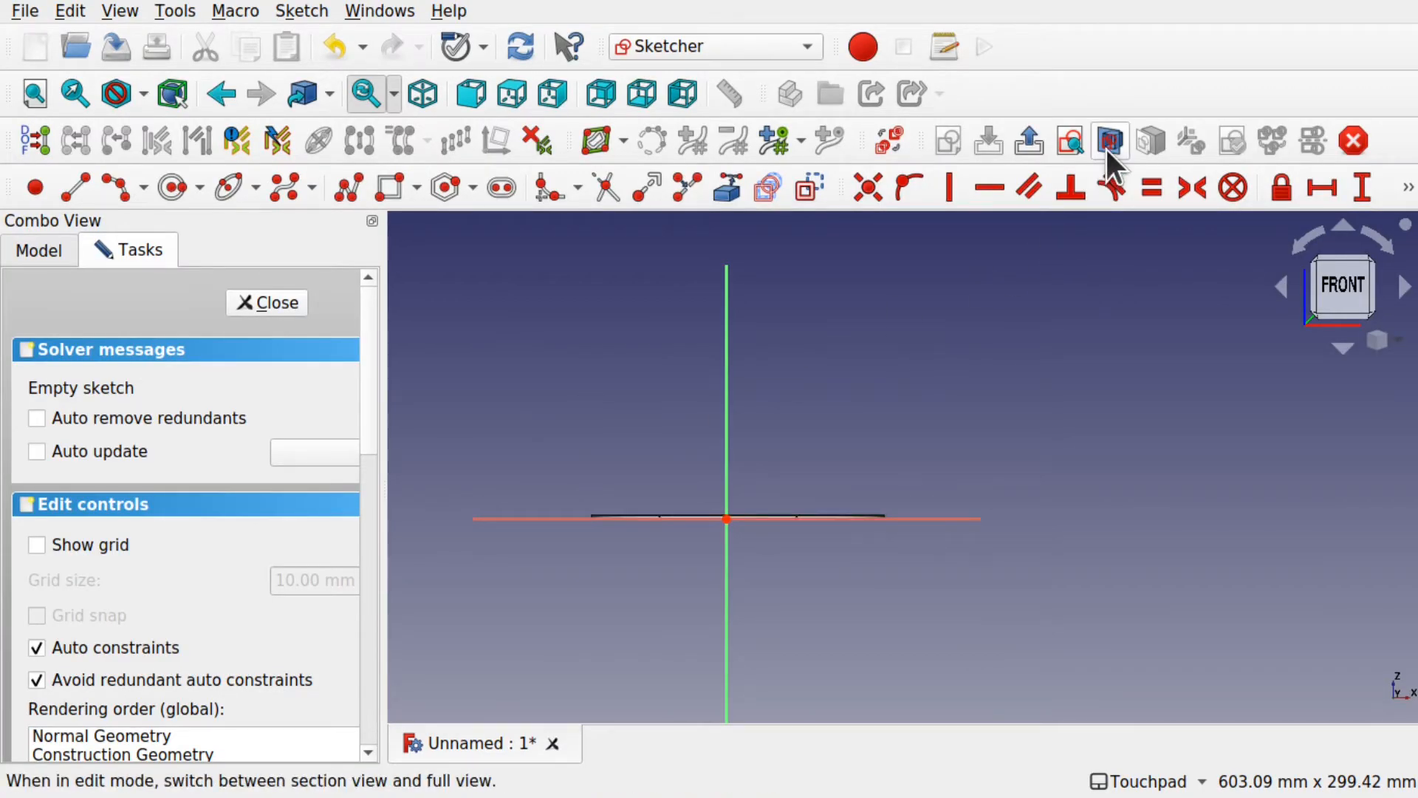
scroll(675, 537, up, 5)
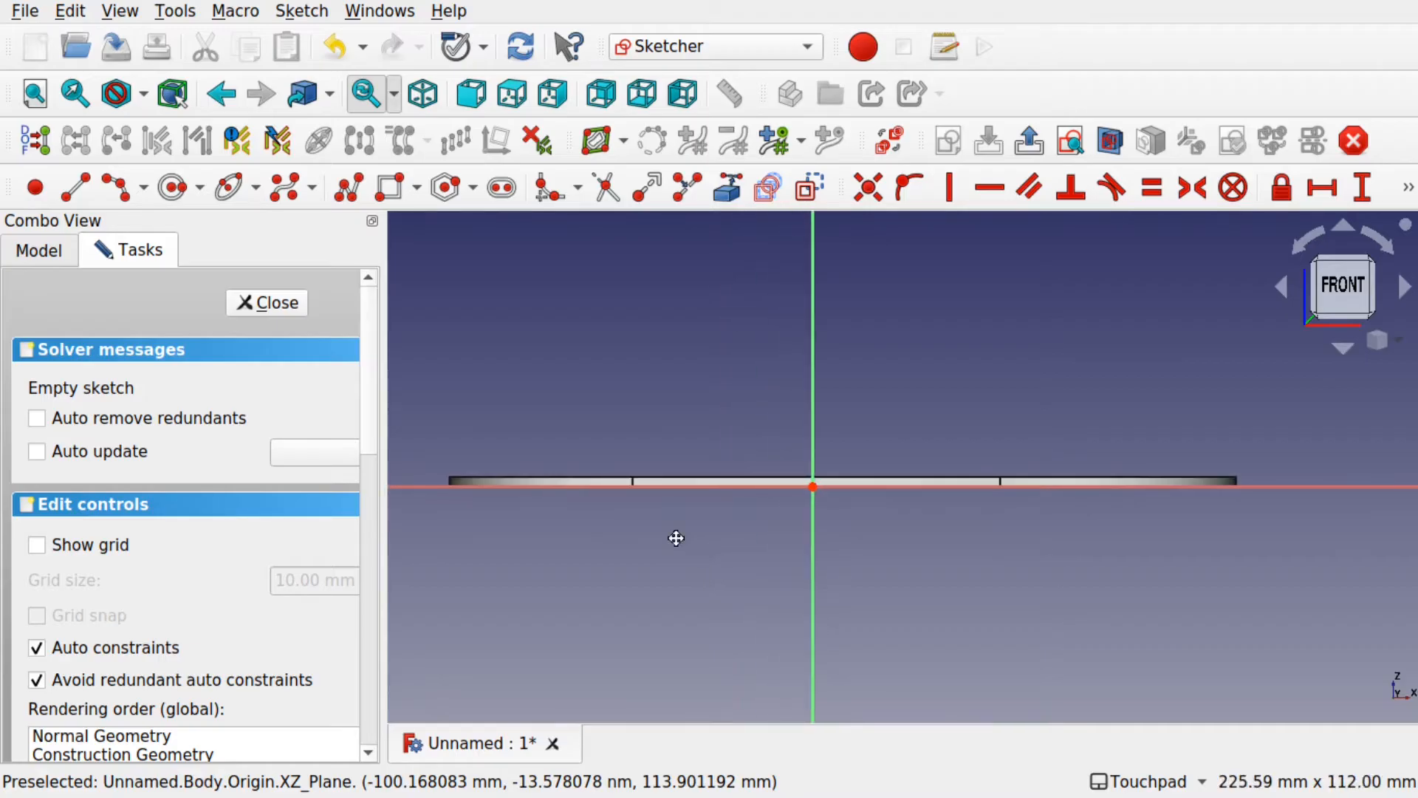
shift+drag(677, 538, 805, 574)
mouse_move(663, 574)
alt+mouse_down()
mouse_move(820, 547)
mouse_move(681, 581)
alt+mouse_up()
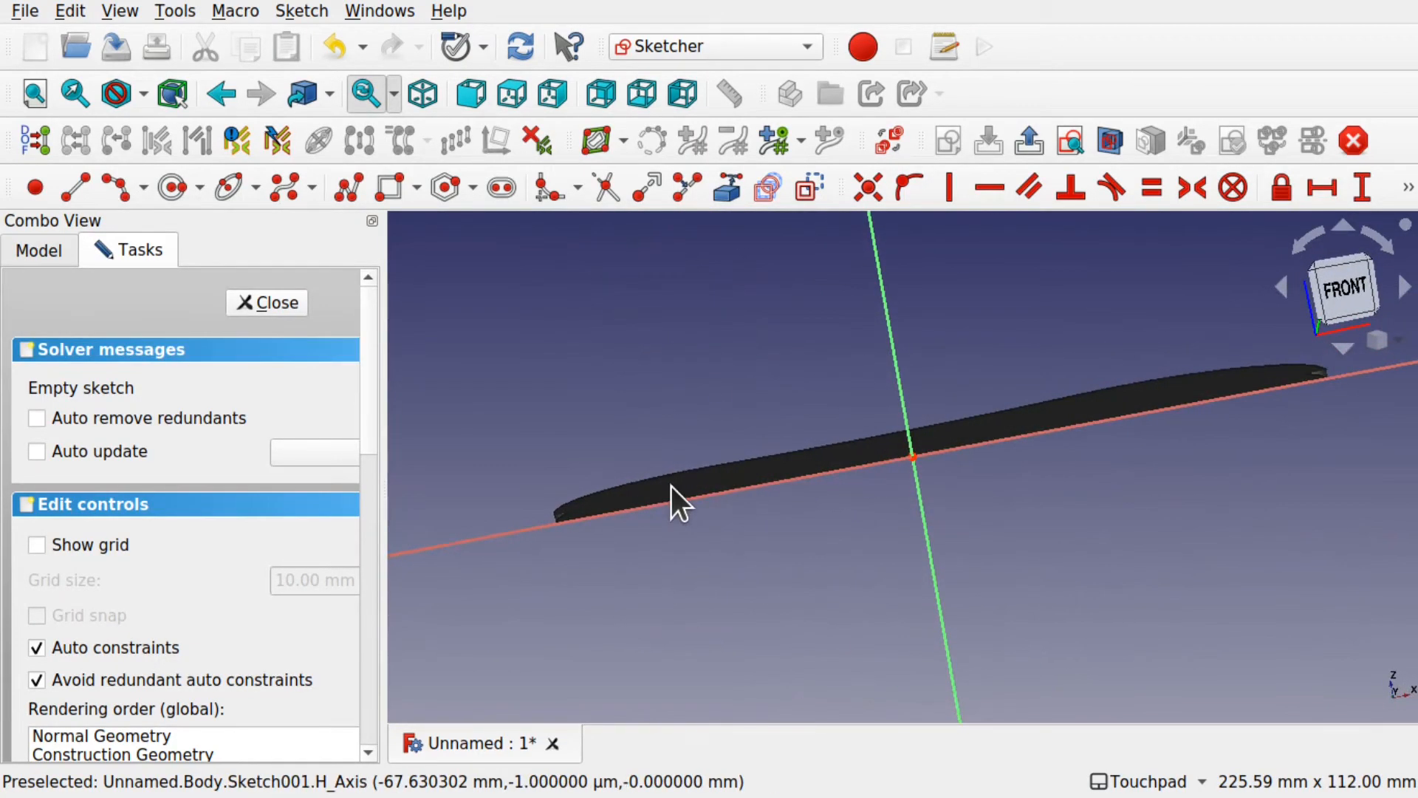
scroll(670, 486, up, 1)
alt+drag(671, 486, 700, 469)
scroll(700, 469, up, 3)
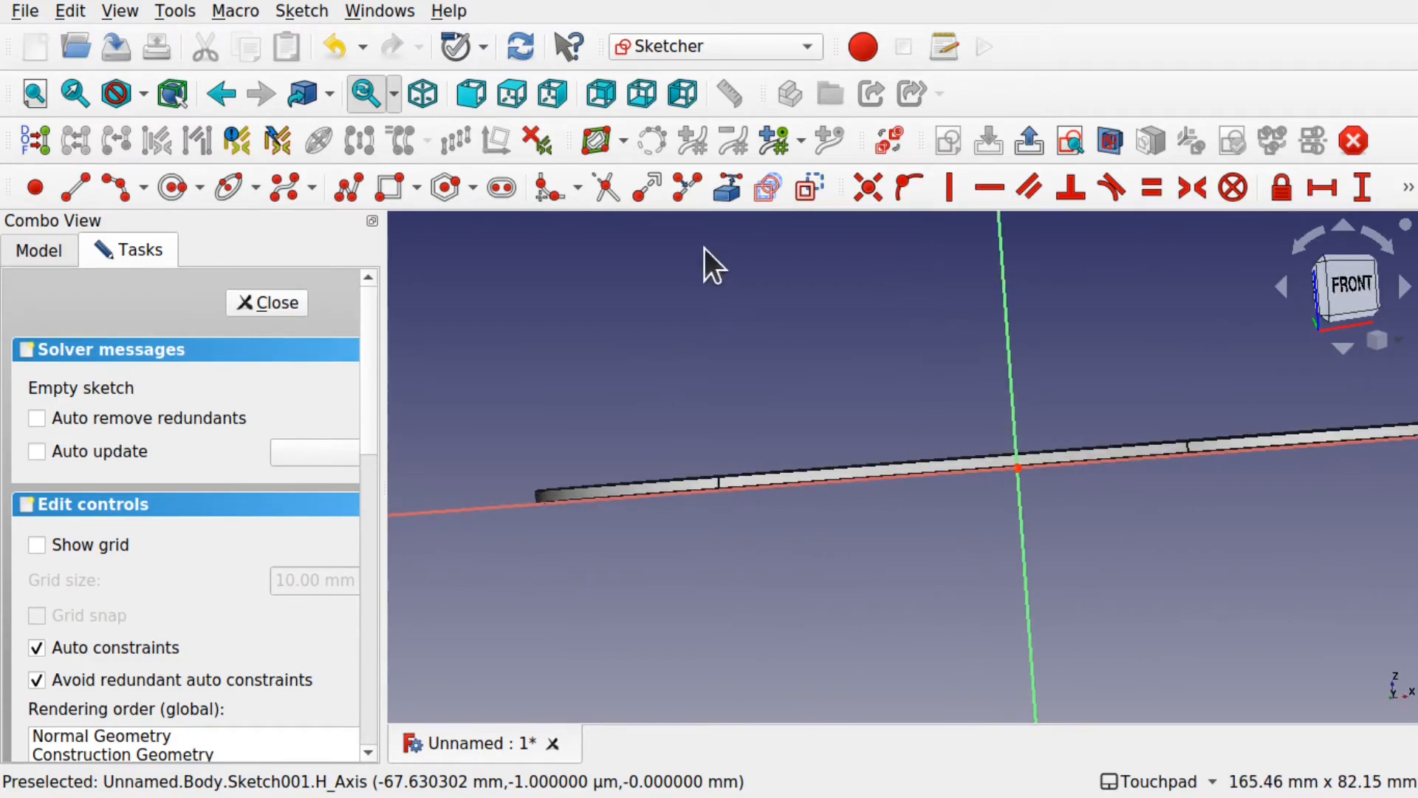
click(719, 185)
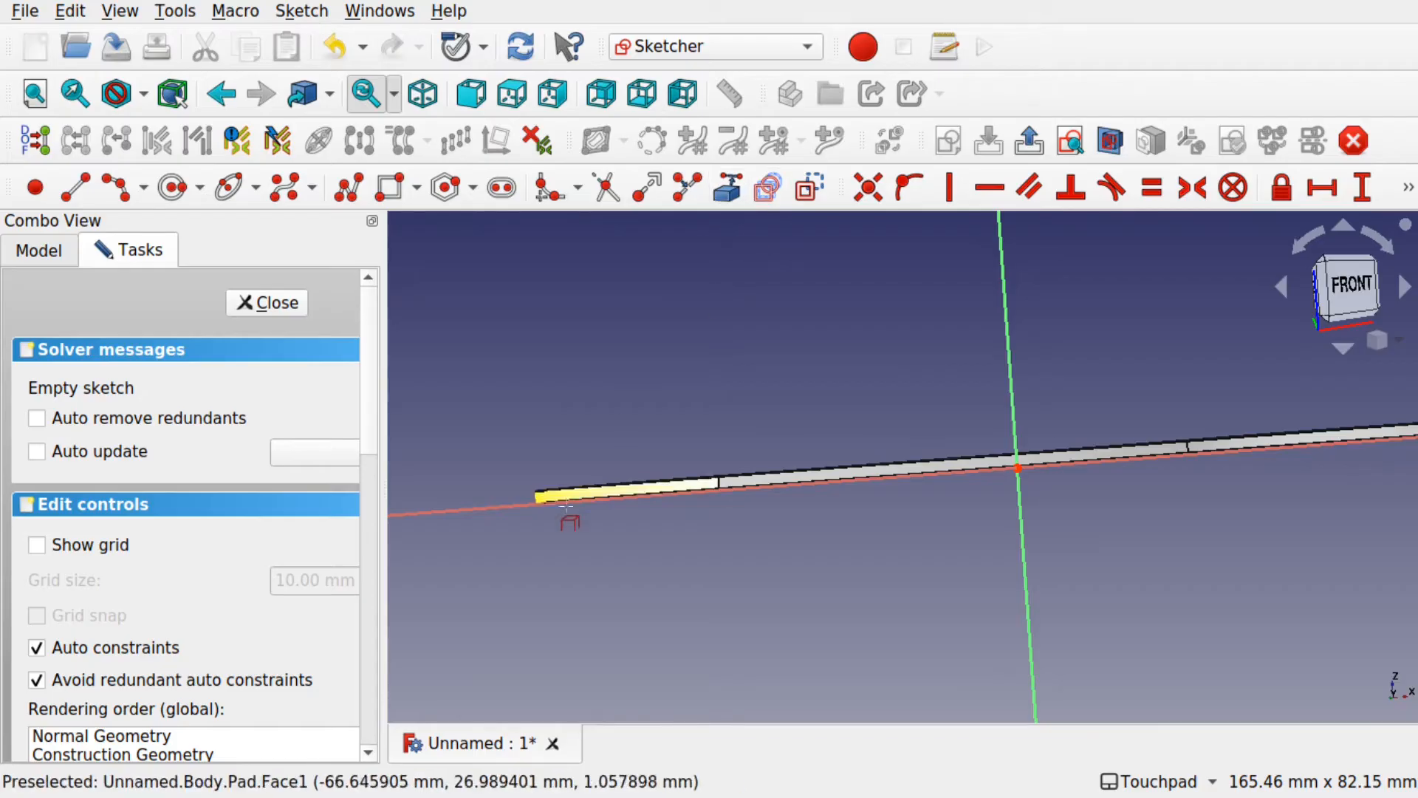
click(587, 482)
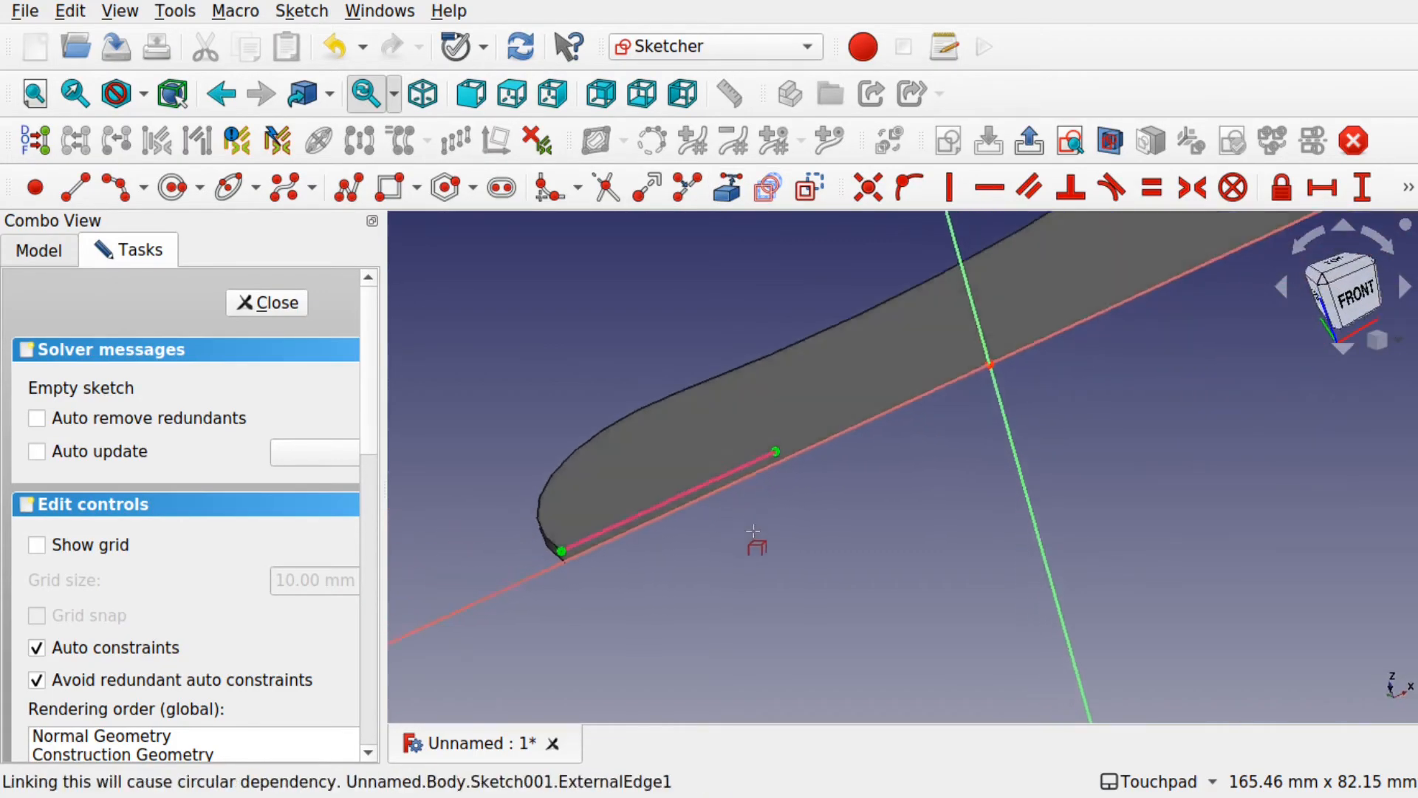
Draw a closed six-segment stepped profile from the external edge's outer endpoint, with an outer side about 19 mm long and a ledge about 6 mm wide.
alt+drag(758, 503, 728, 419)
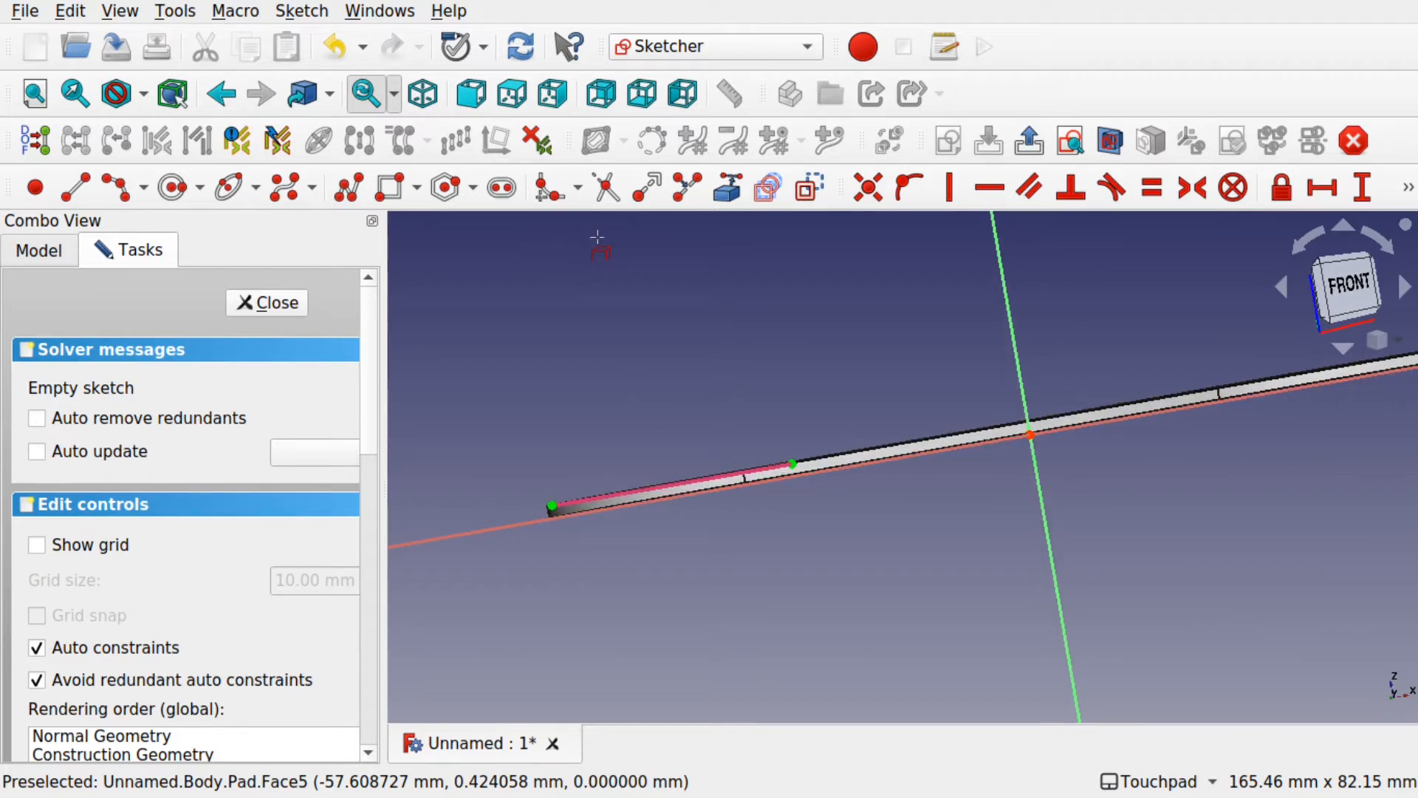
click(350, 189)
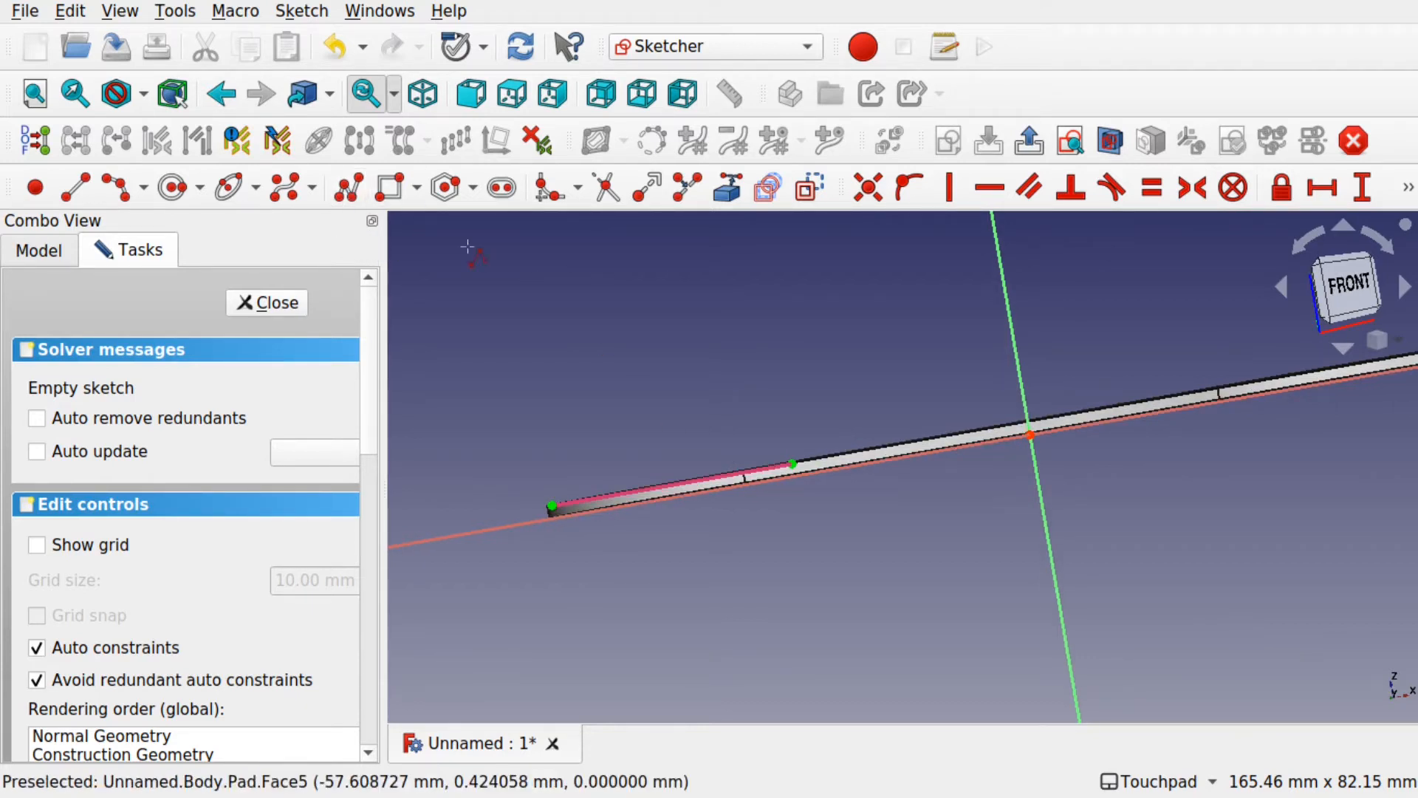
click(552, 508)
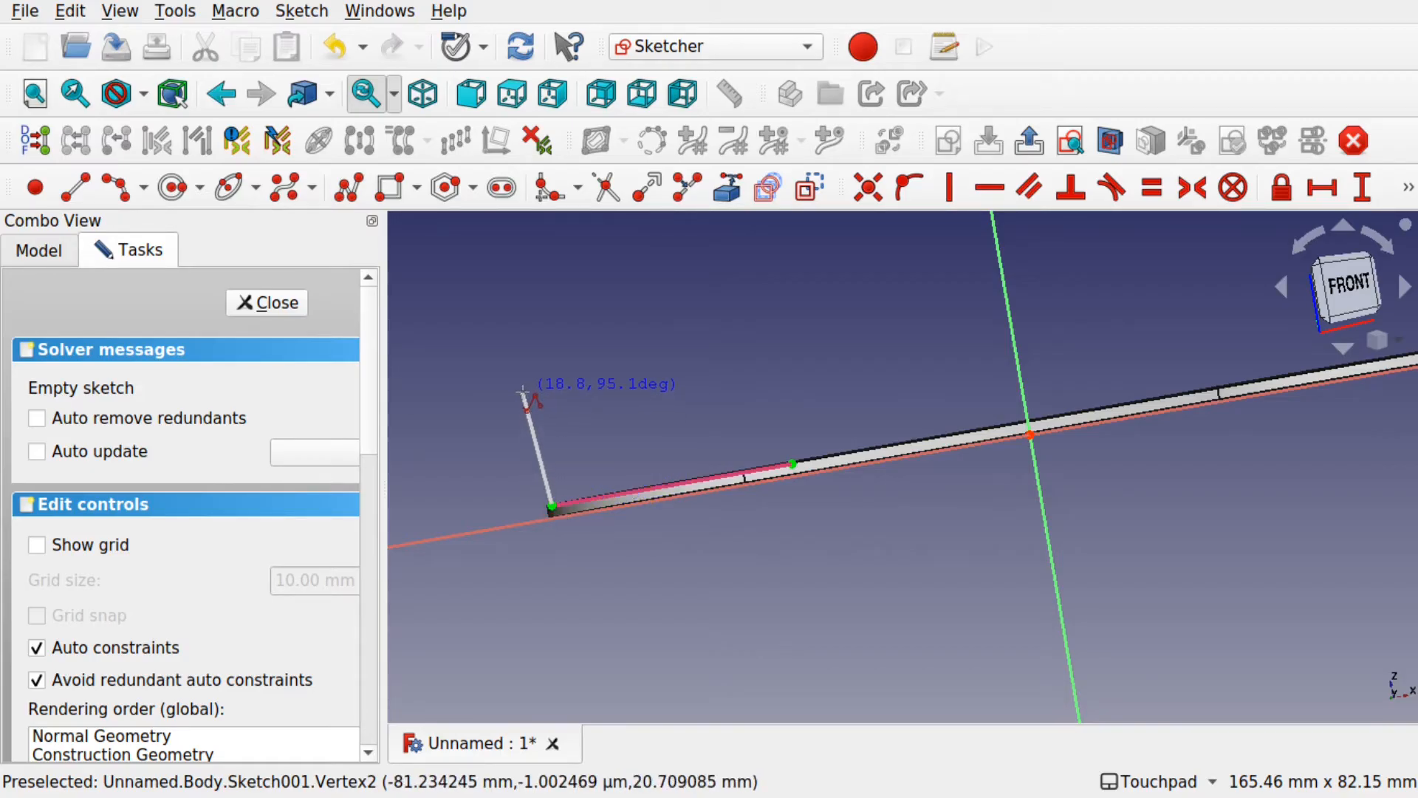
click(525, 391)
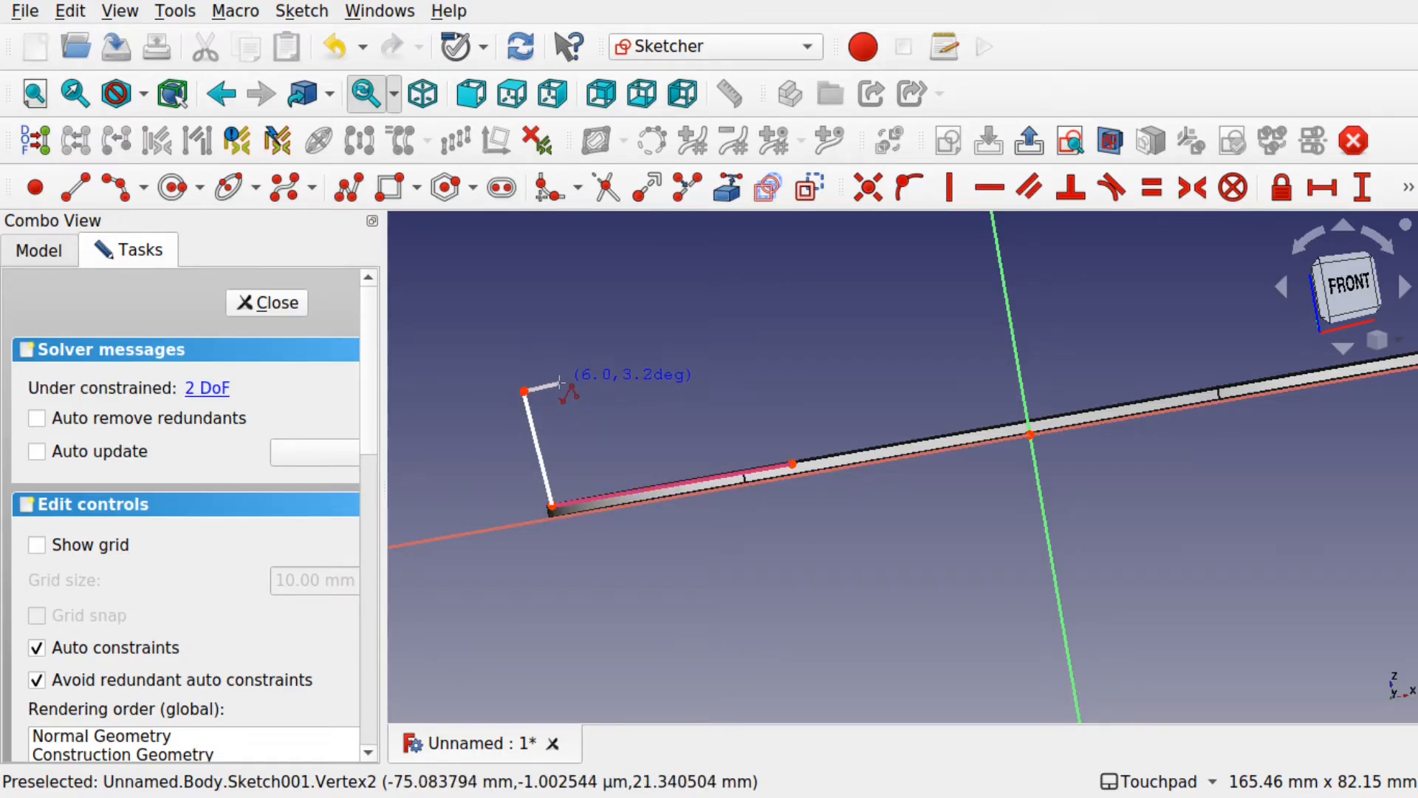
click(561, 382)
click(554, 352)
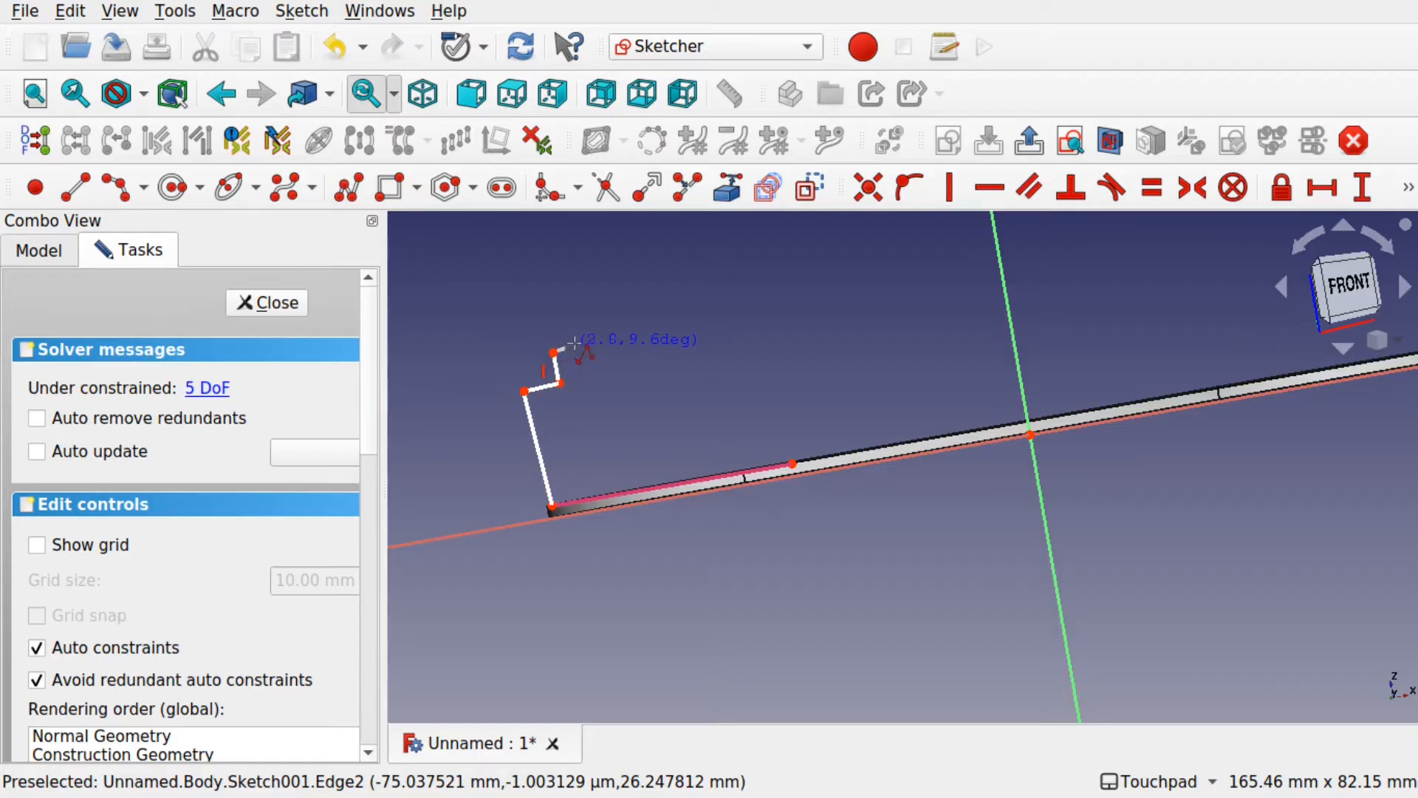
click(580, 347)
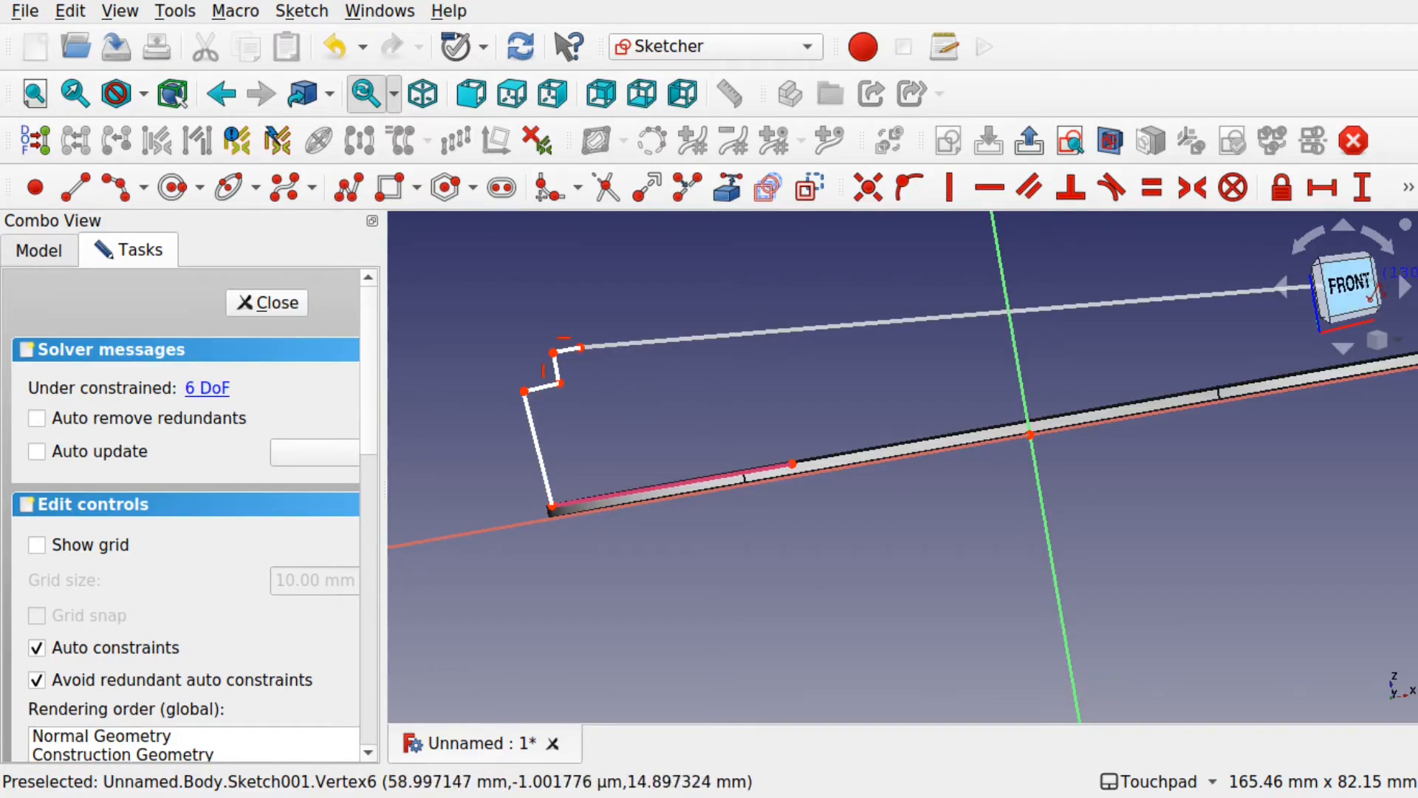
click(1353, 287)
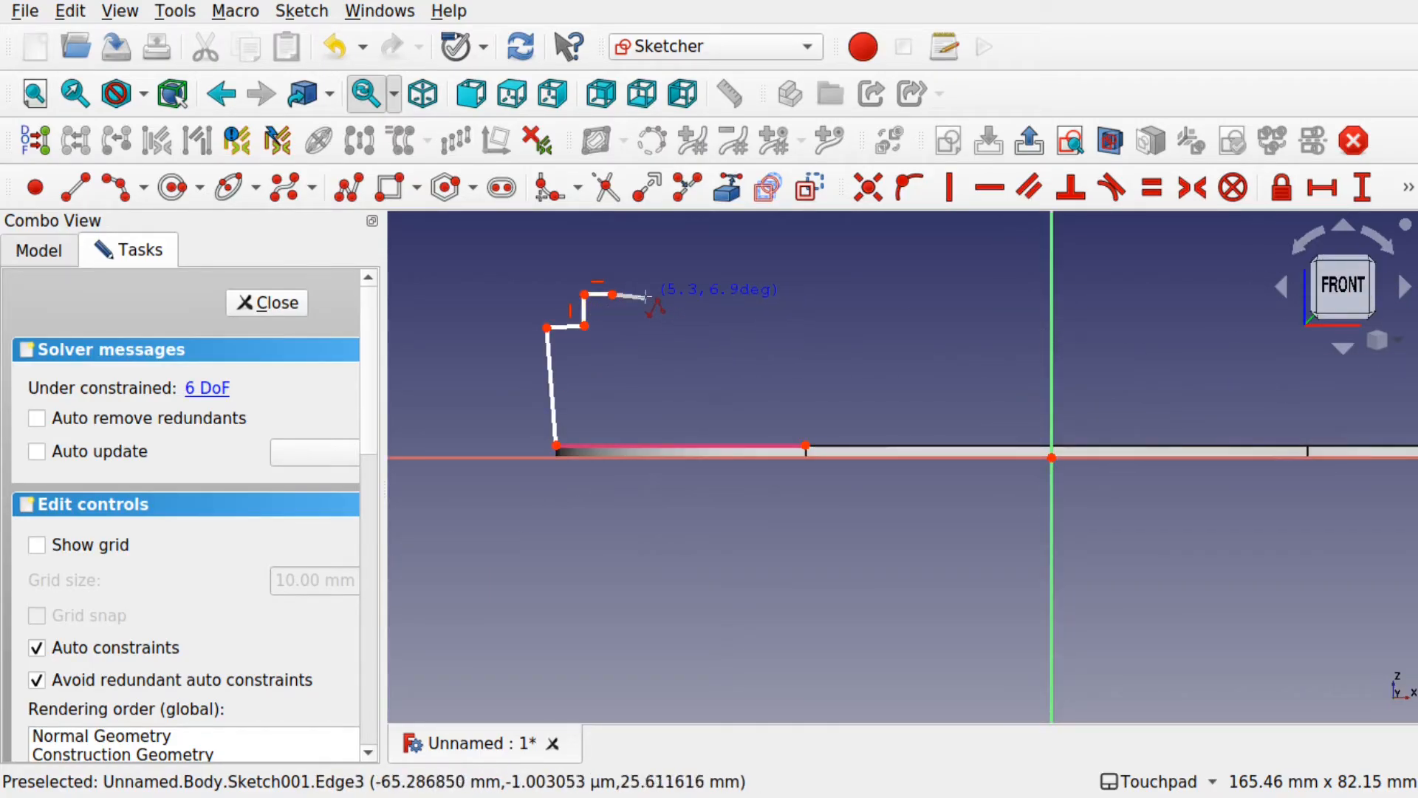
click(608, 446)
click(556, 444)
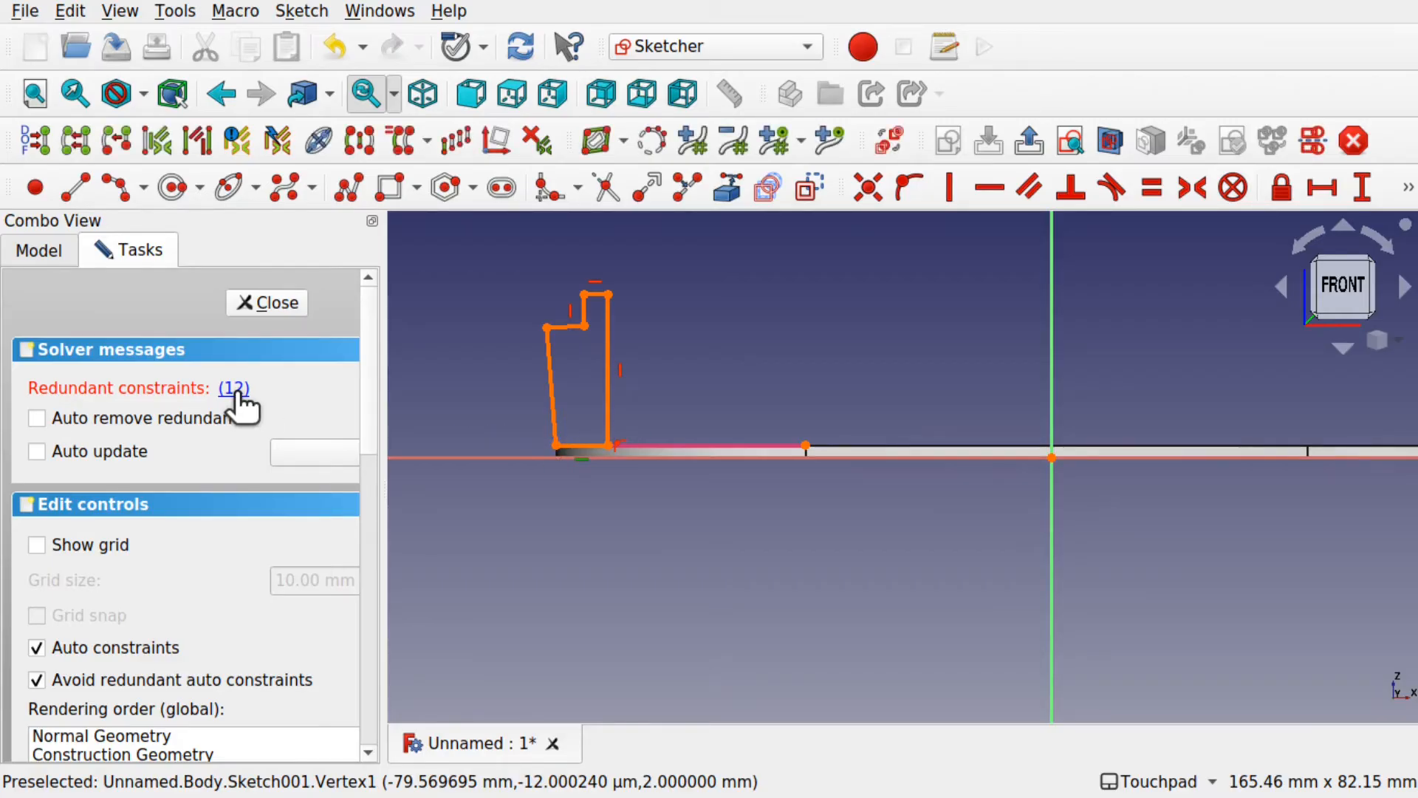
Delete the redundant constraint, move the profile's upper outer corner slightly outward to slant the wall, and close the sketch.
key(Delete)
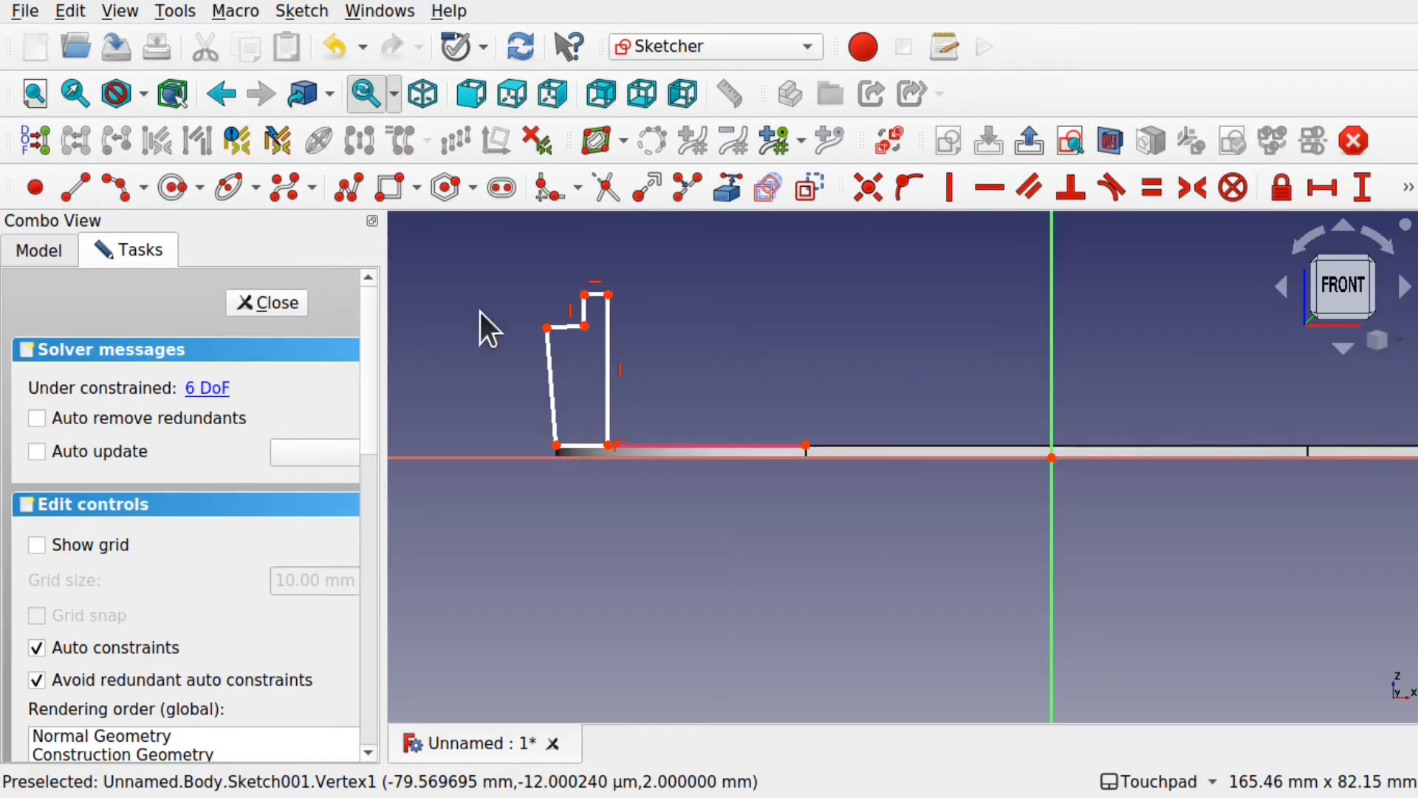
mouse_move(549, 329)
mouse_down()
mouse_move(579, 325)
mouse_move(521, 329)
mouse_move(534, 334)
mouse_up()
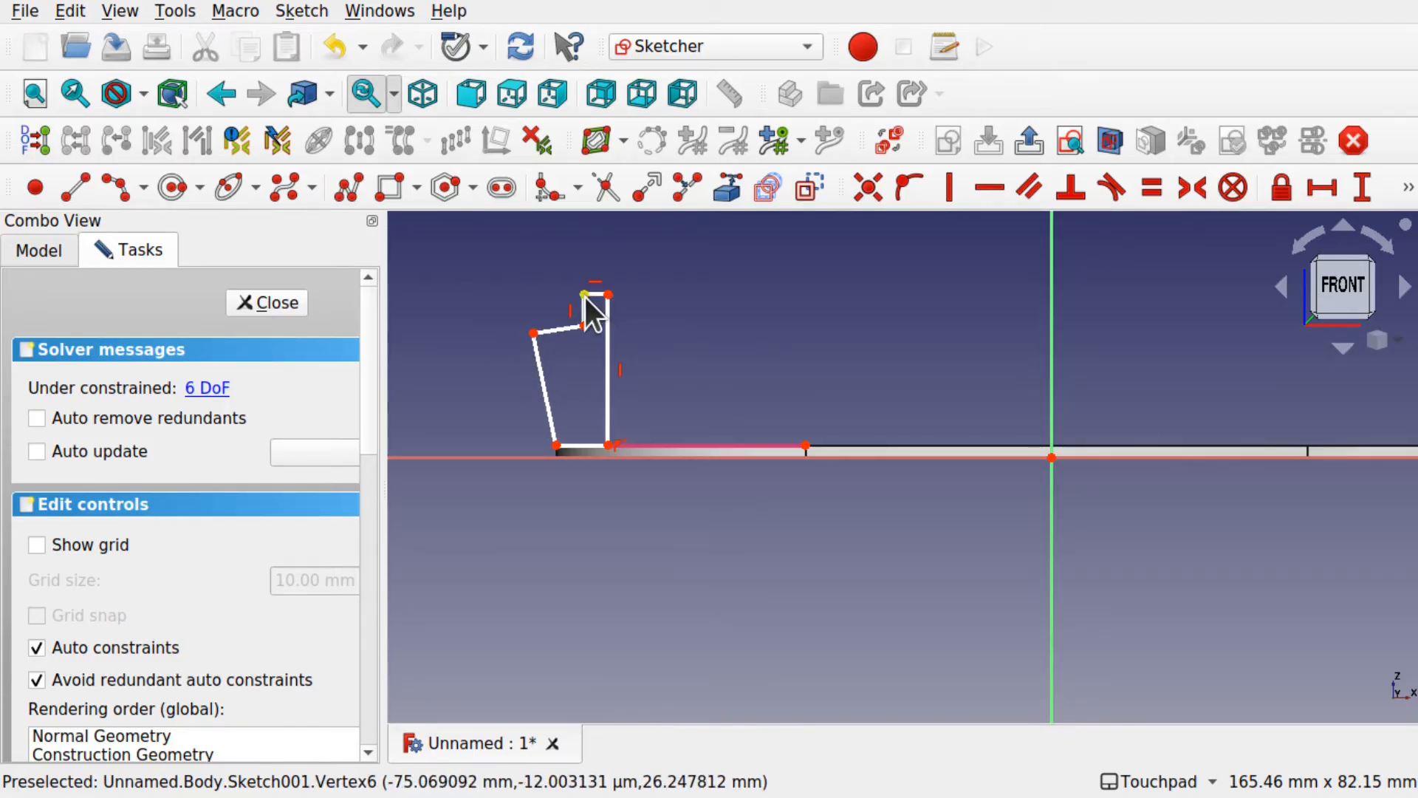
click(279, 307)
Start an additive pipe from the stepped profile sketch and add the plate's top negative-X end arc and positive-Y long edge to its path.
mouse_move(716, 489)
alt+mouse_down()
mouse_move(908, 503)
mouse_move(685, 464)
mouse_move(702, 497)
mouse_move(649, 414)
mouse_move(596, 437)
alt+mouse_up()
scroll(685, 464, up, 3)
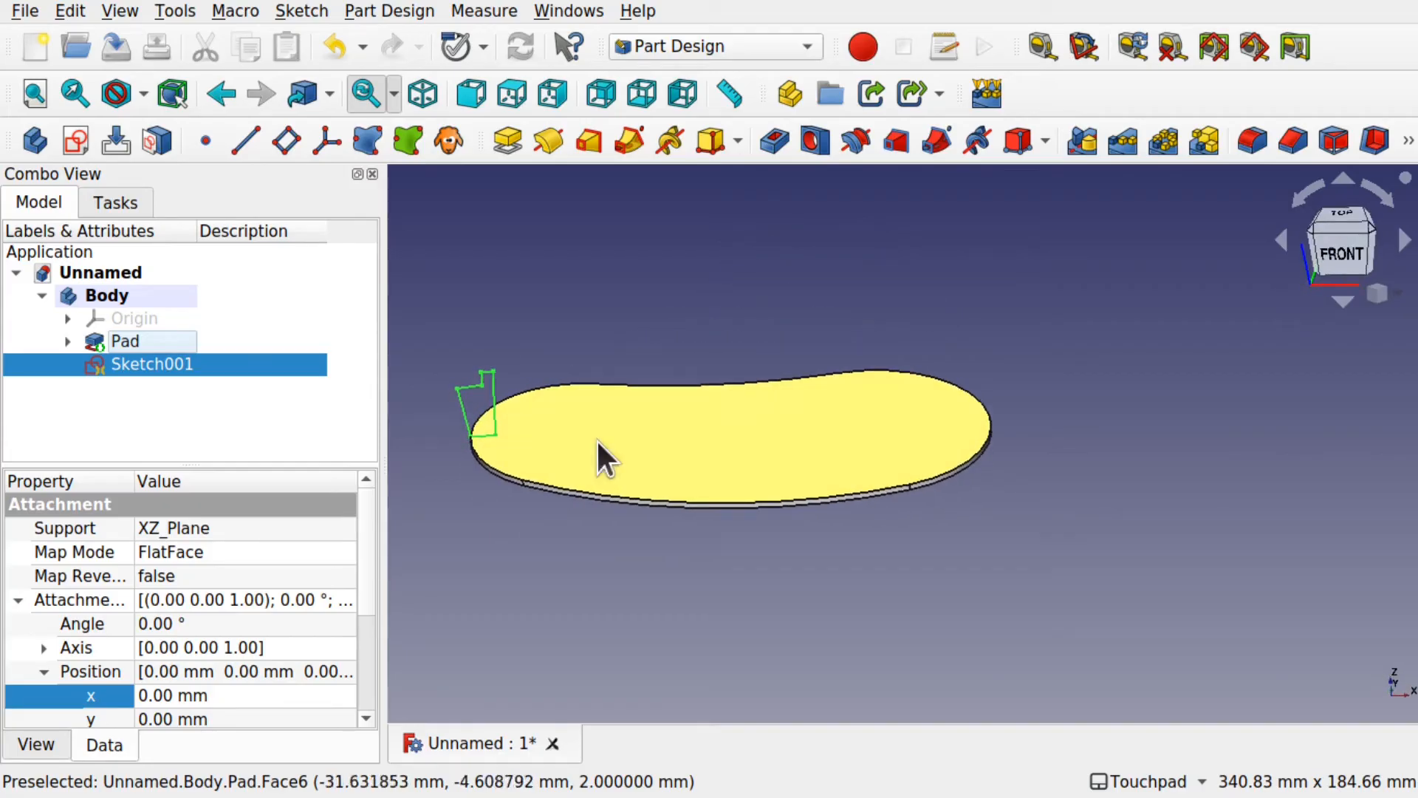
click(478, 308)
click(115, 343)
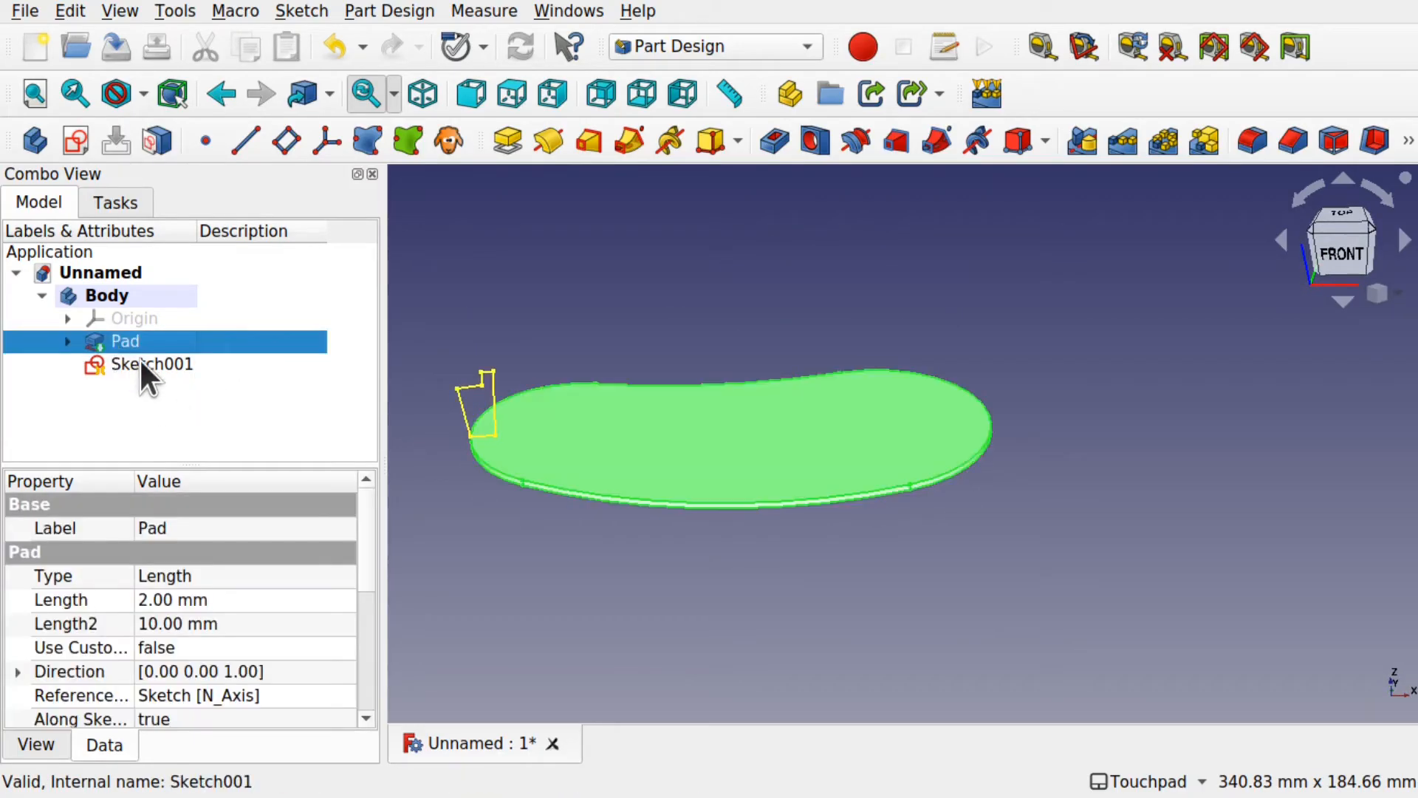
click(139, 358)
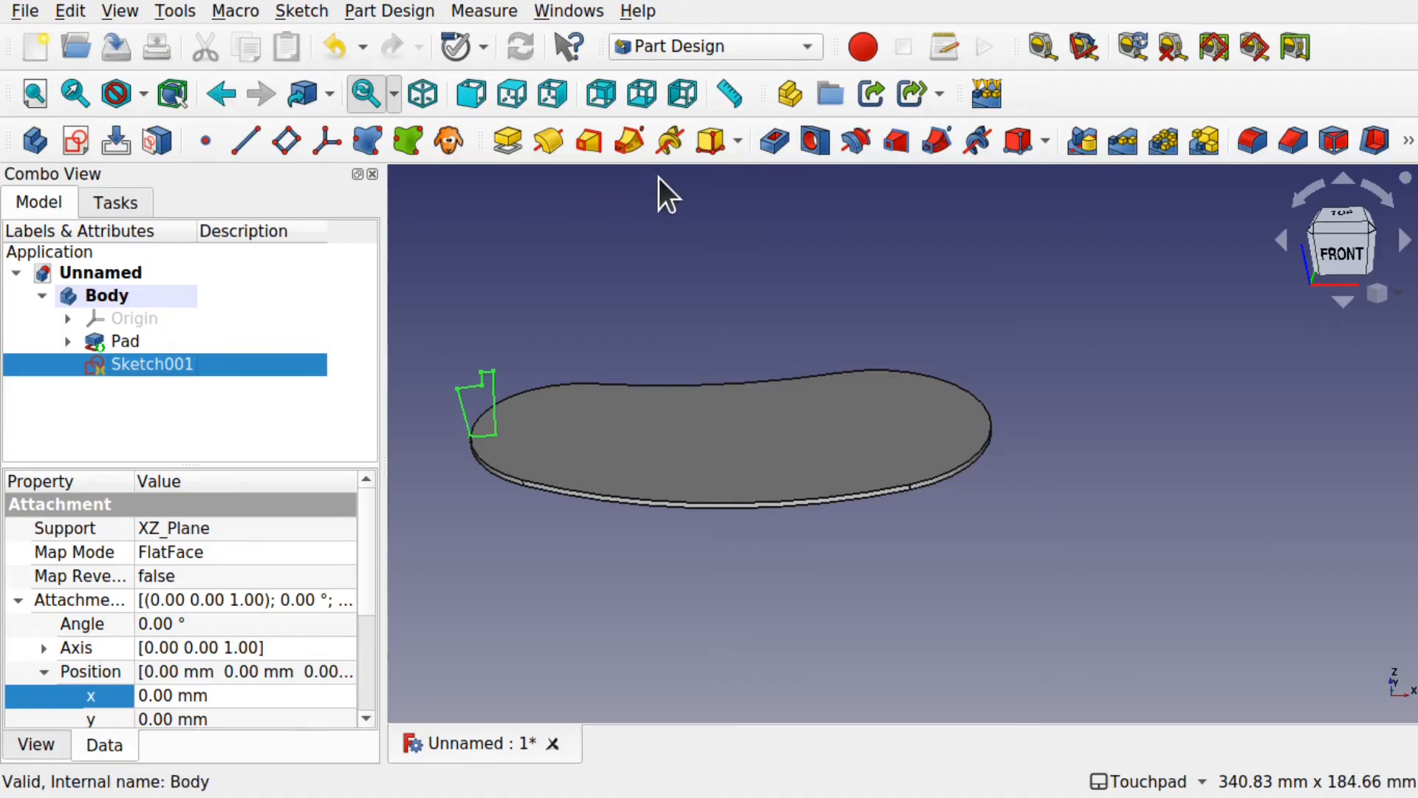
click(627, 144)
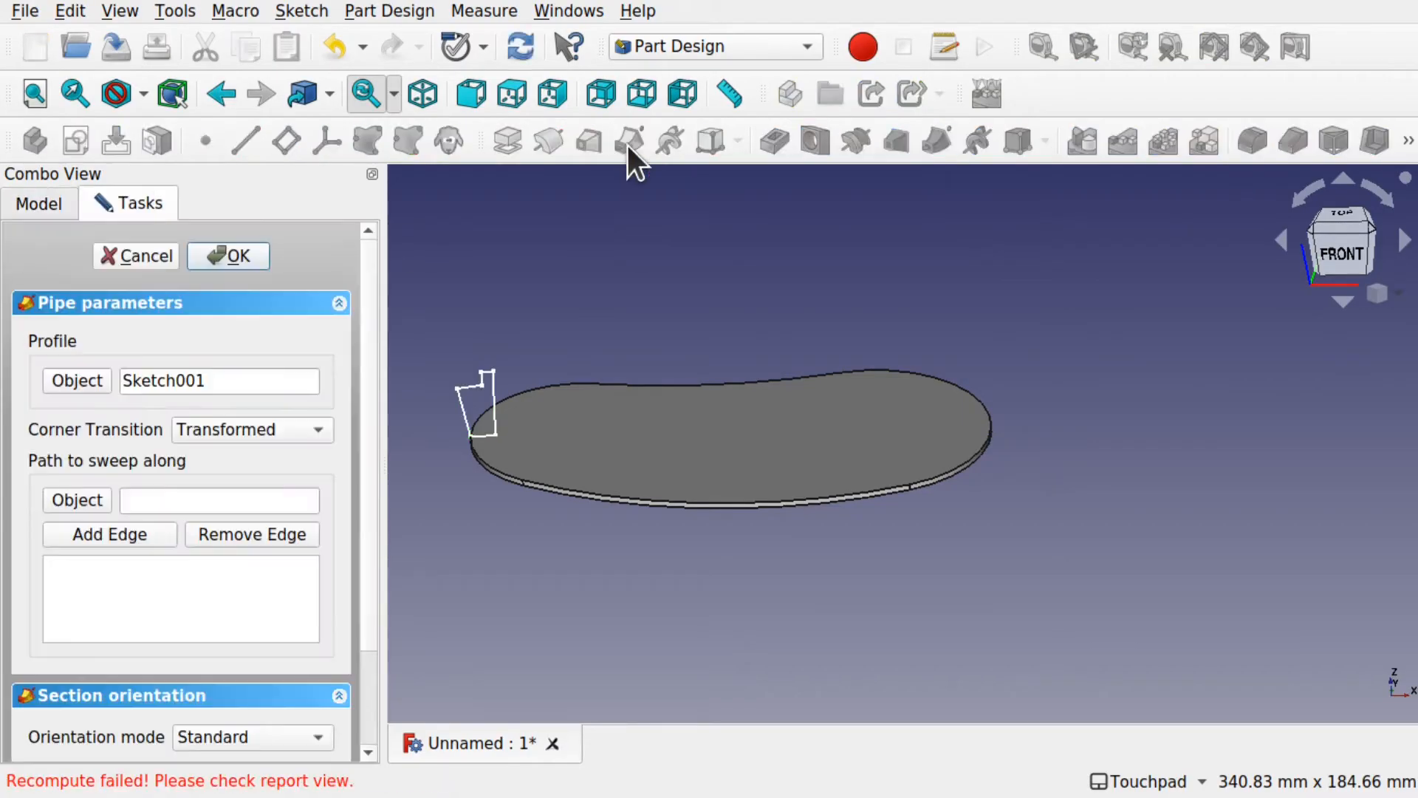
click(131, 536)
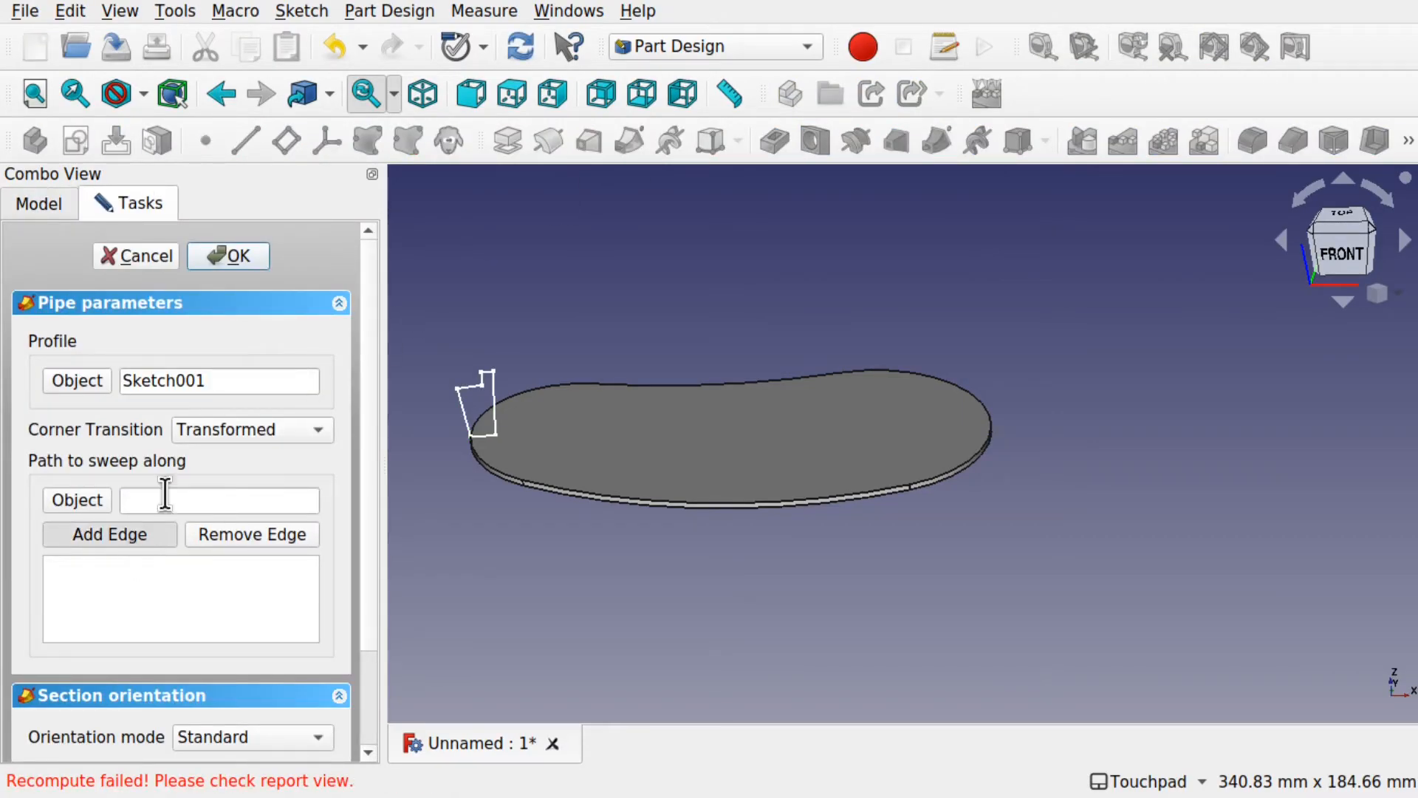
click(517, 390)
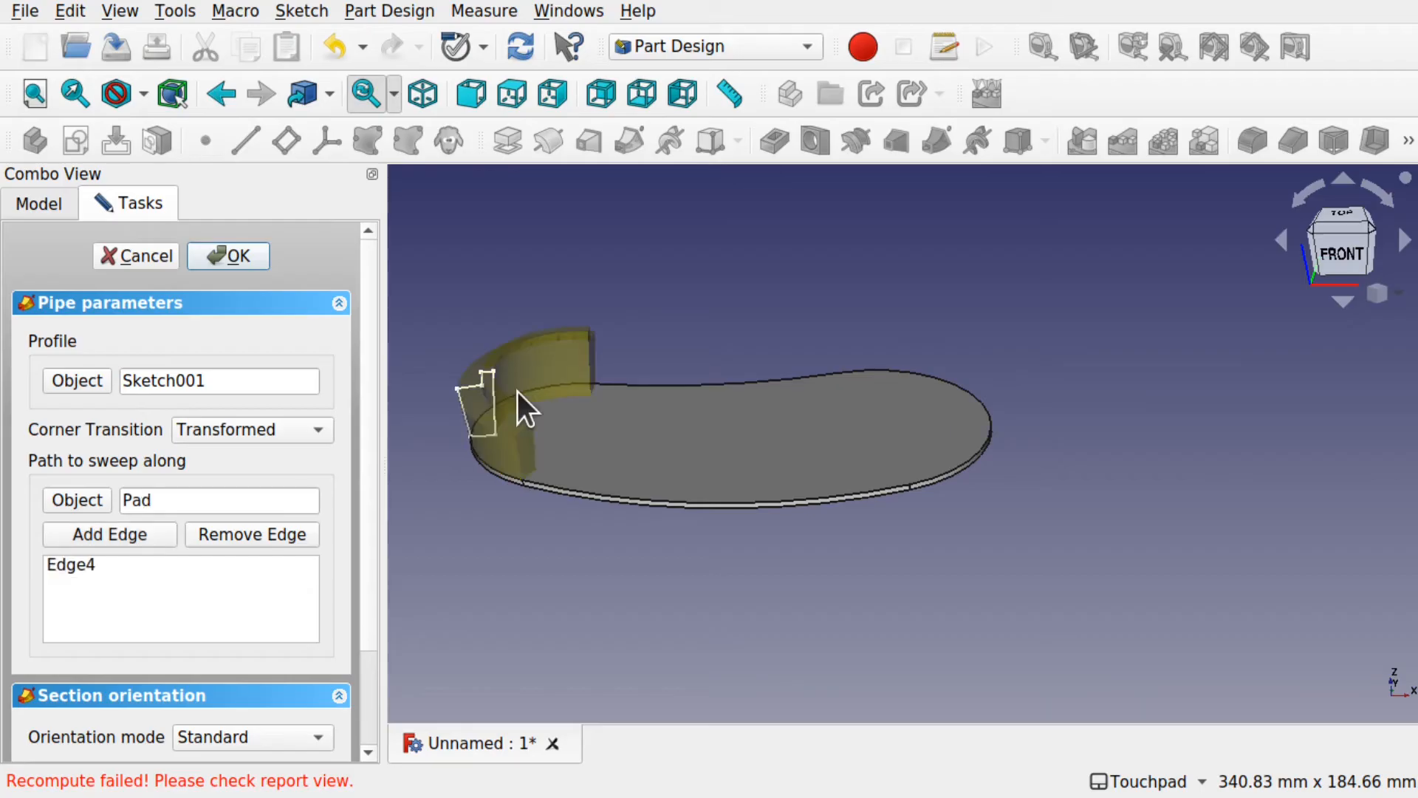
click(144, 543)
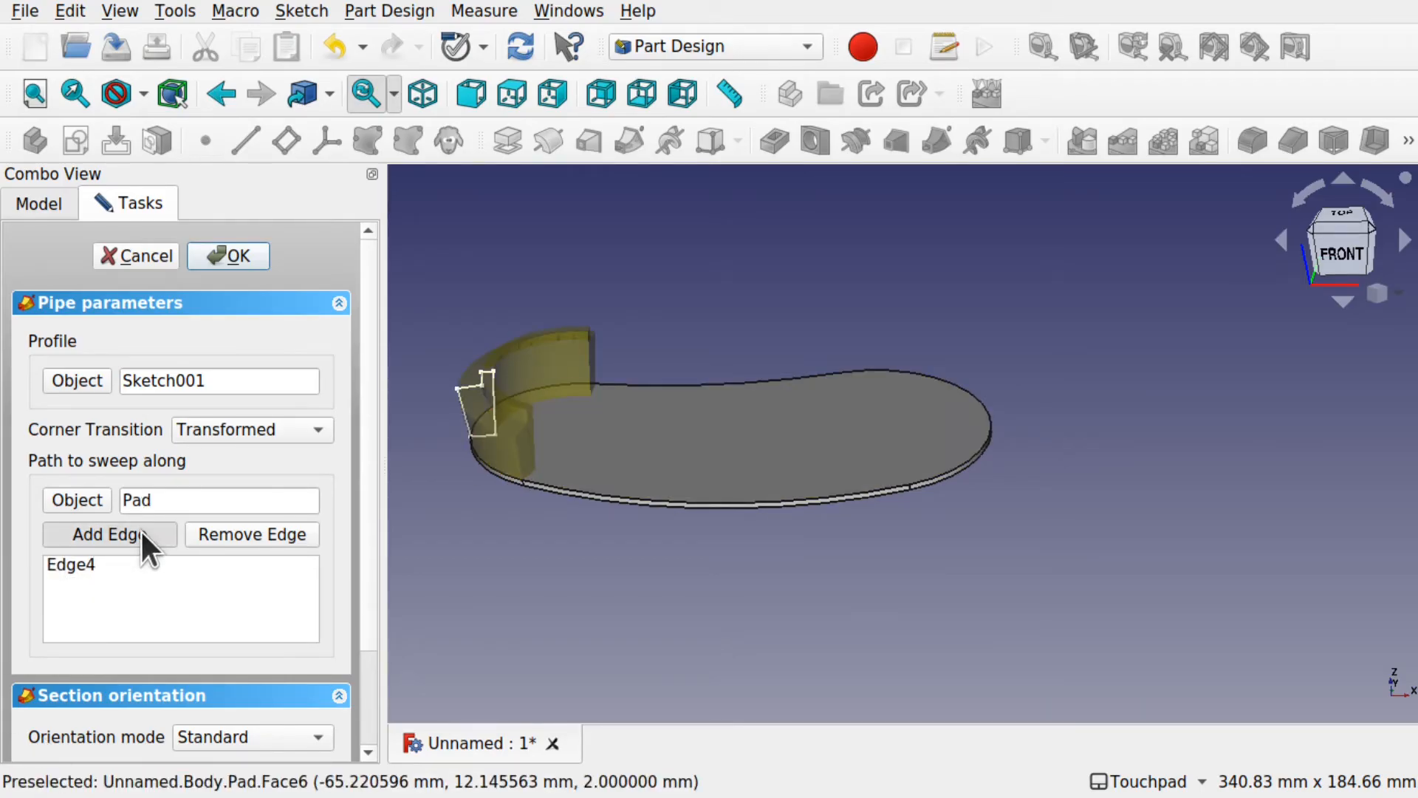
click(676, 384)
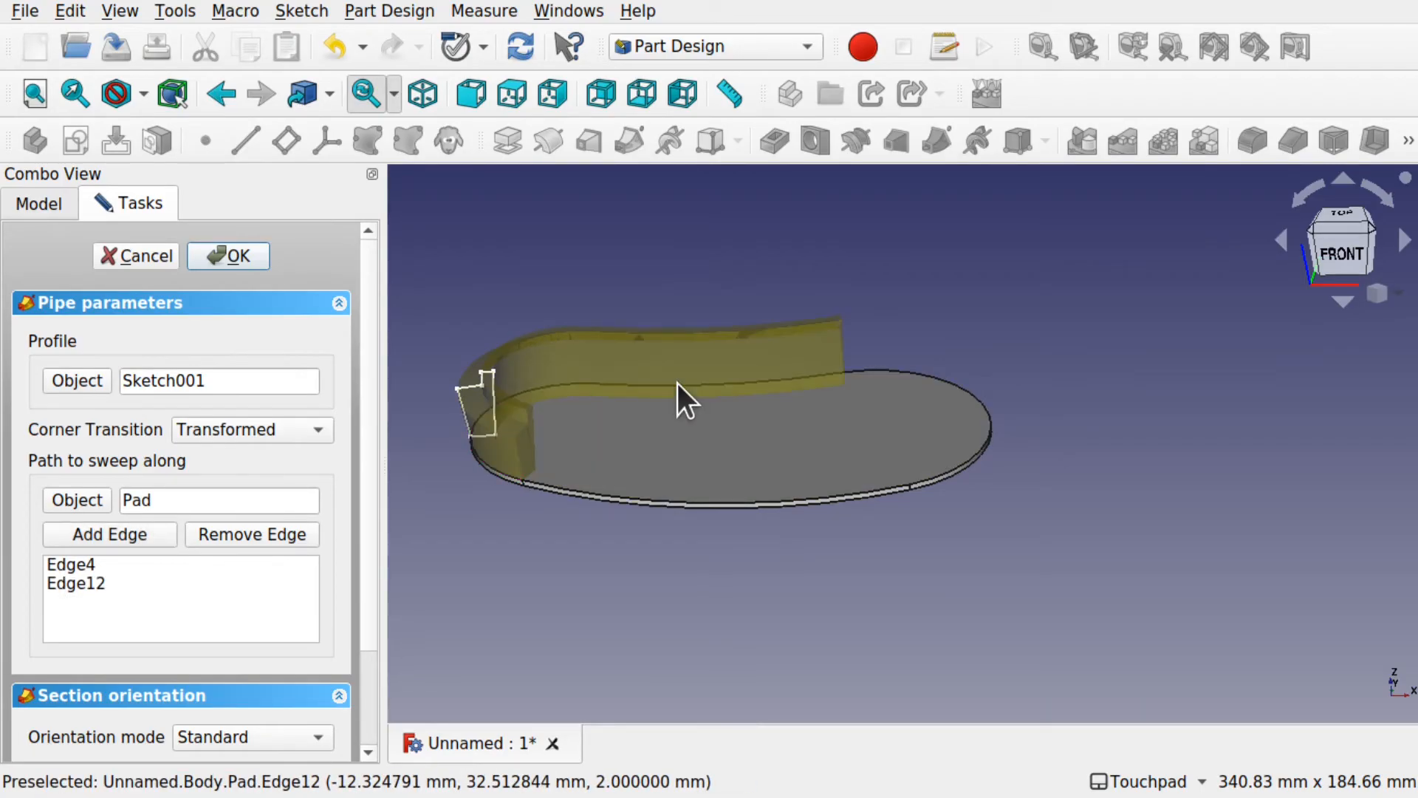
click(104, 538)
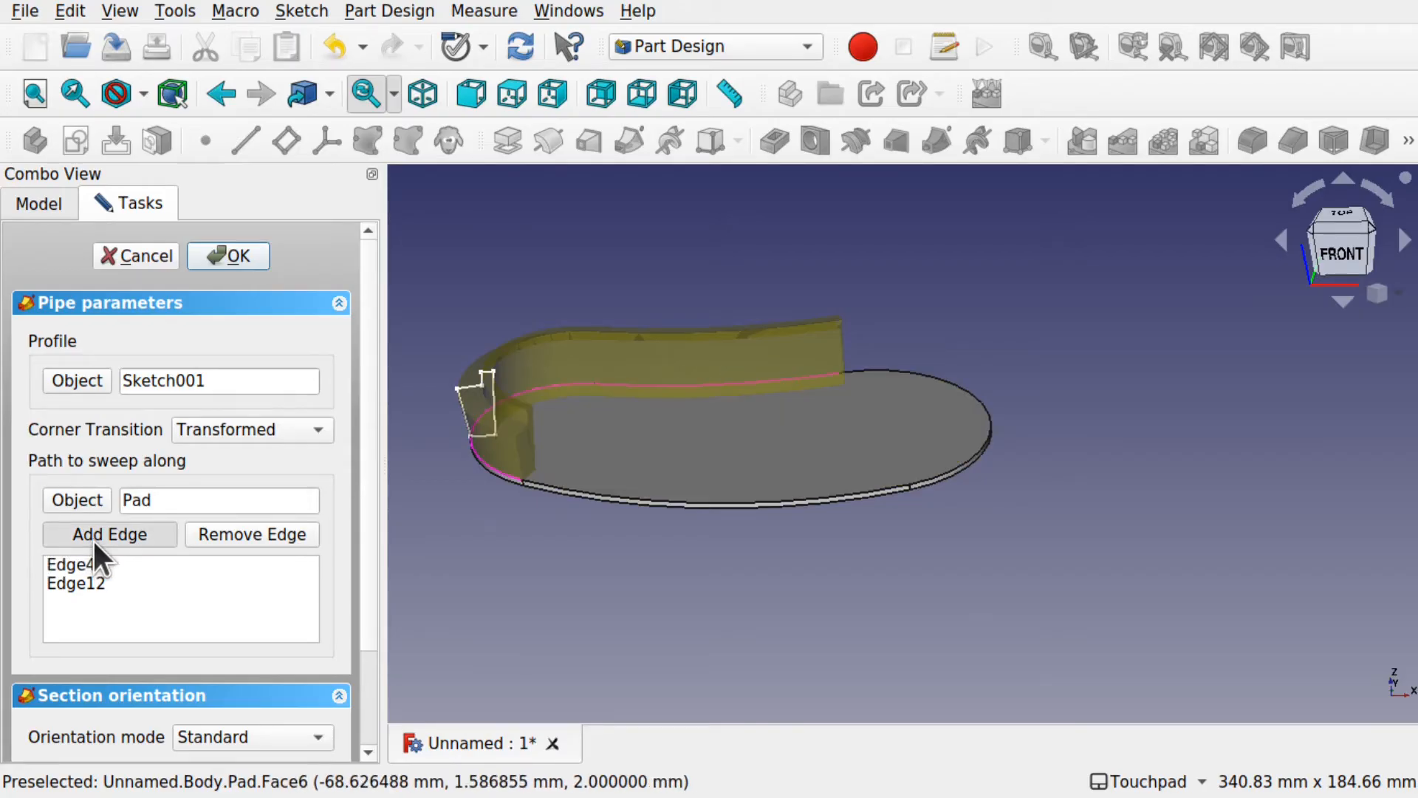
click(968, 392)
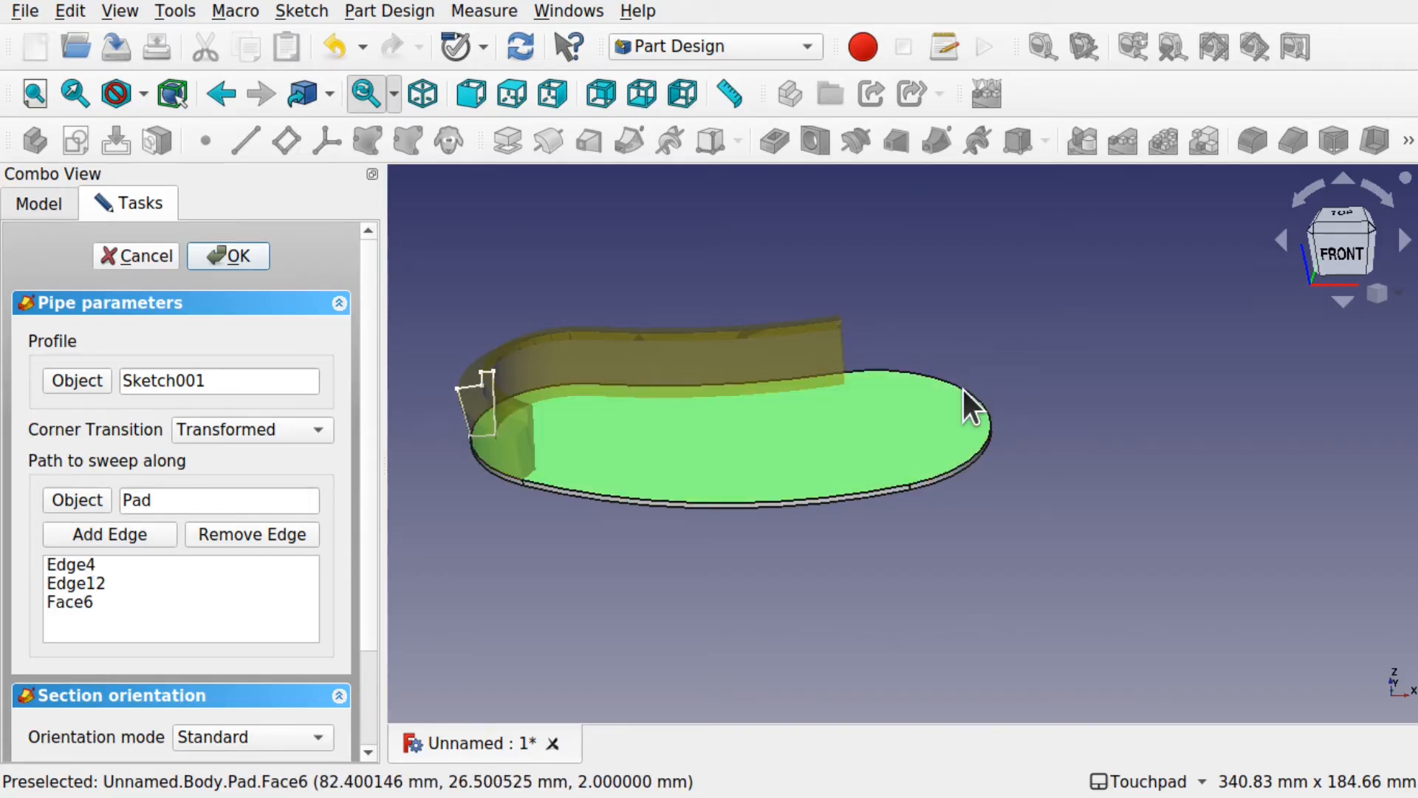
click(64, 599)
click(249, 530)
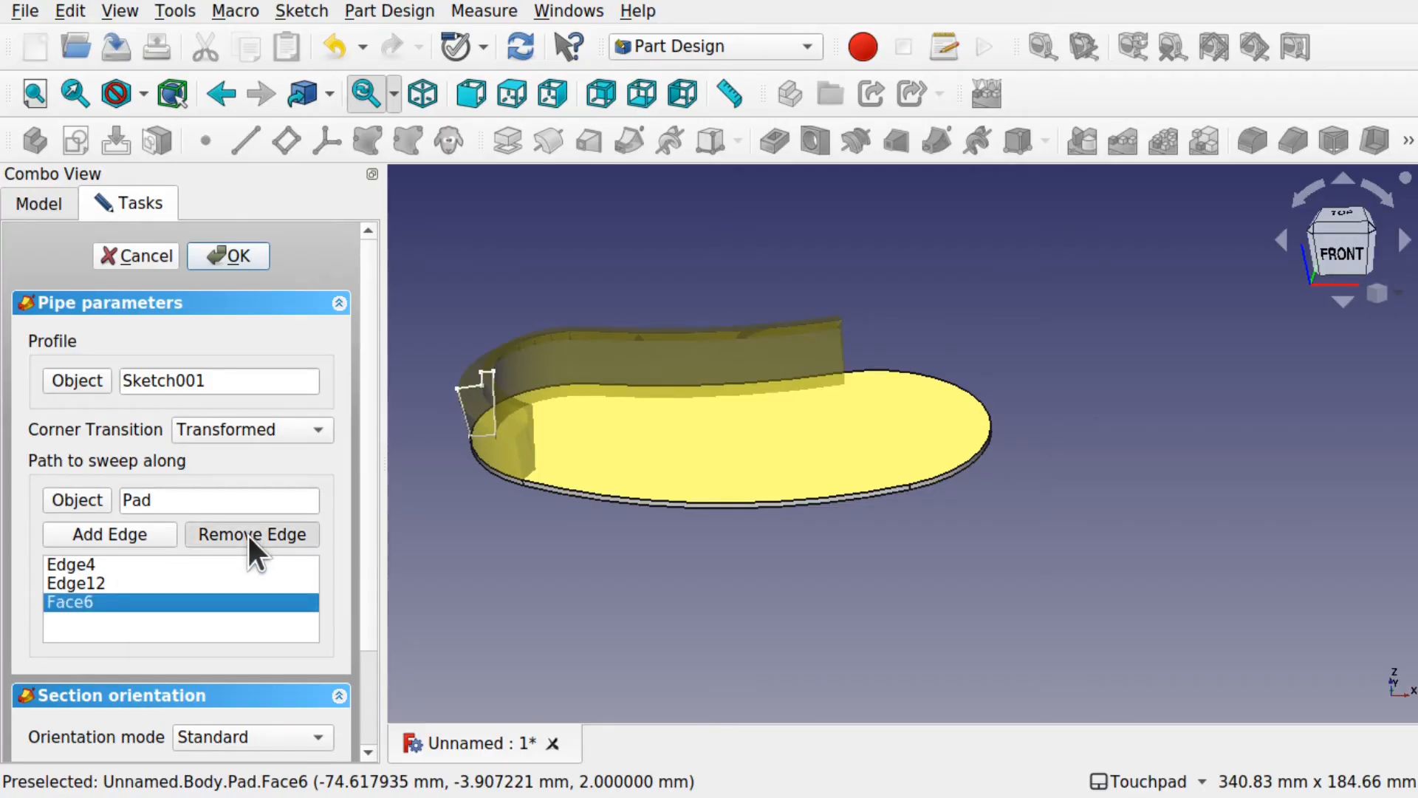
click(867, 424)
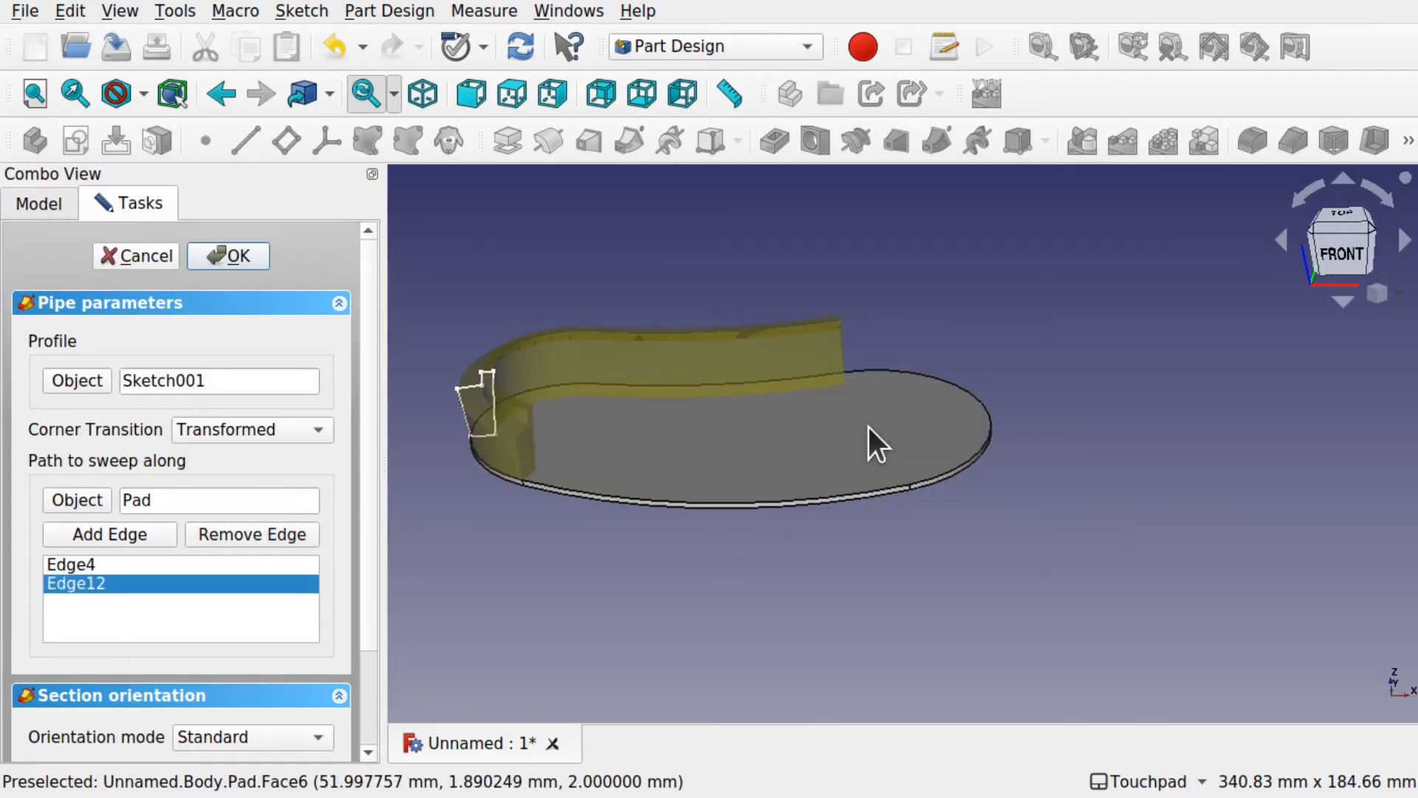
Add the plate's top positive-X end arc and negative-Y long edge to the sweep path, closing the loop, and create the pipe.
click(141, 532)
click(988, 406)
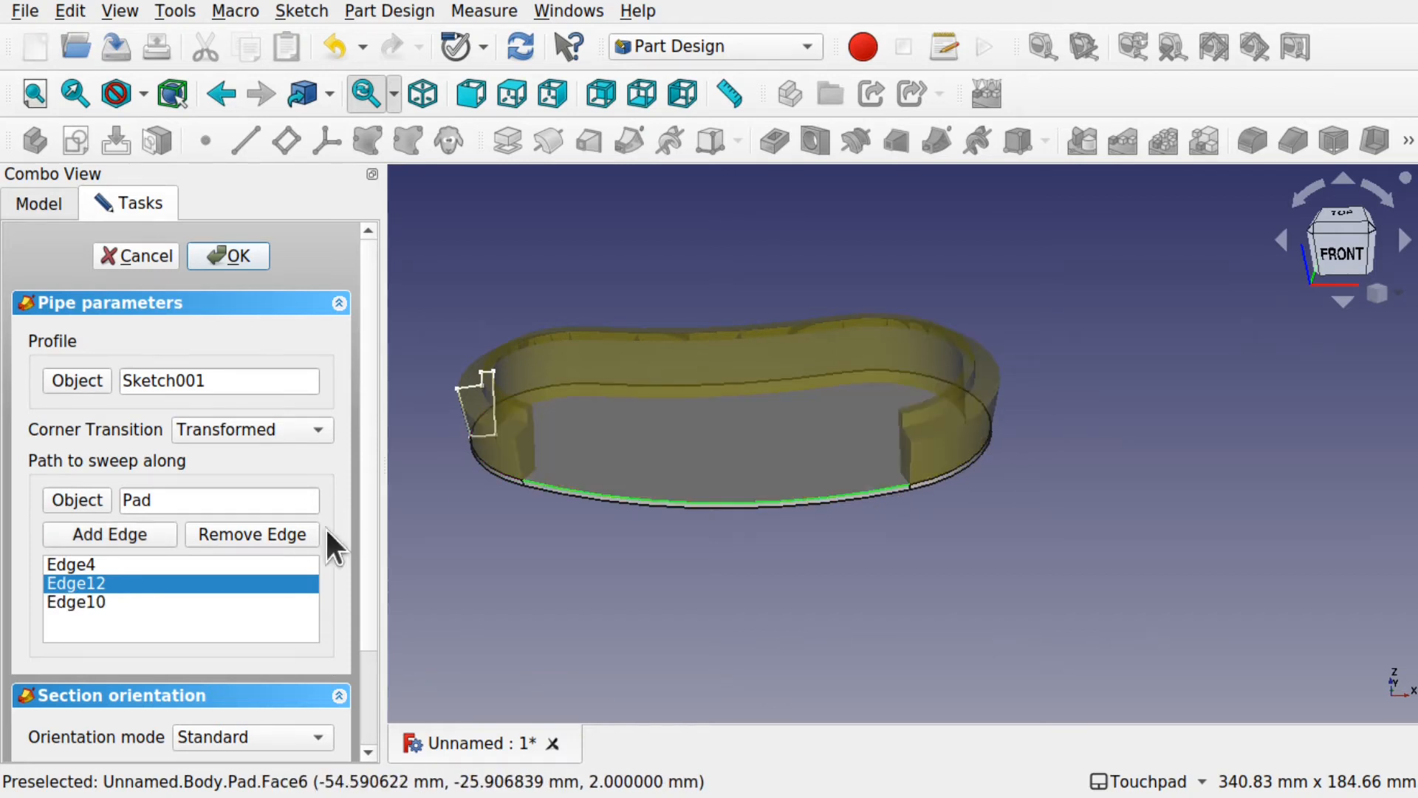
click(108, 532)
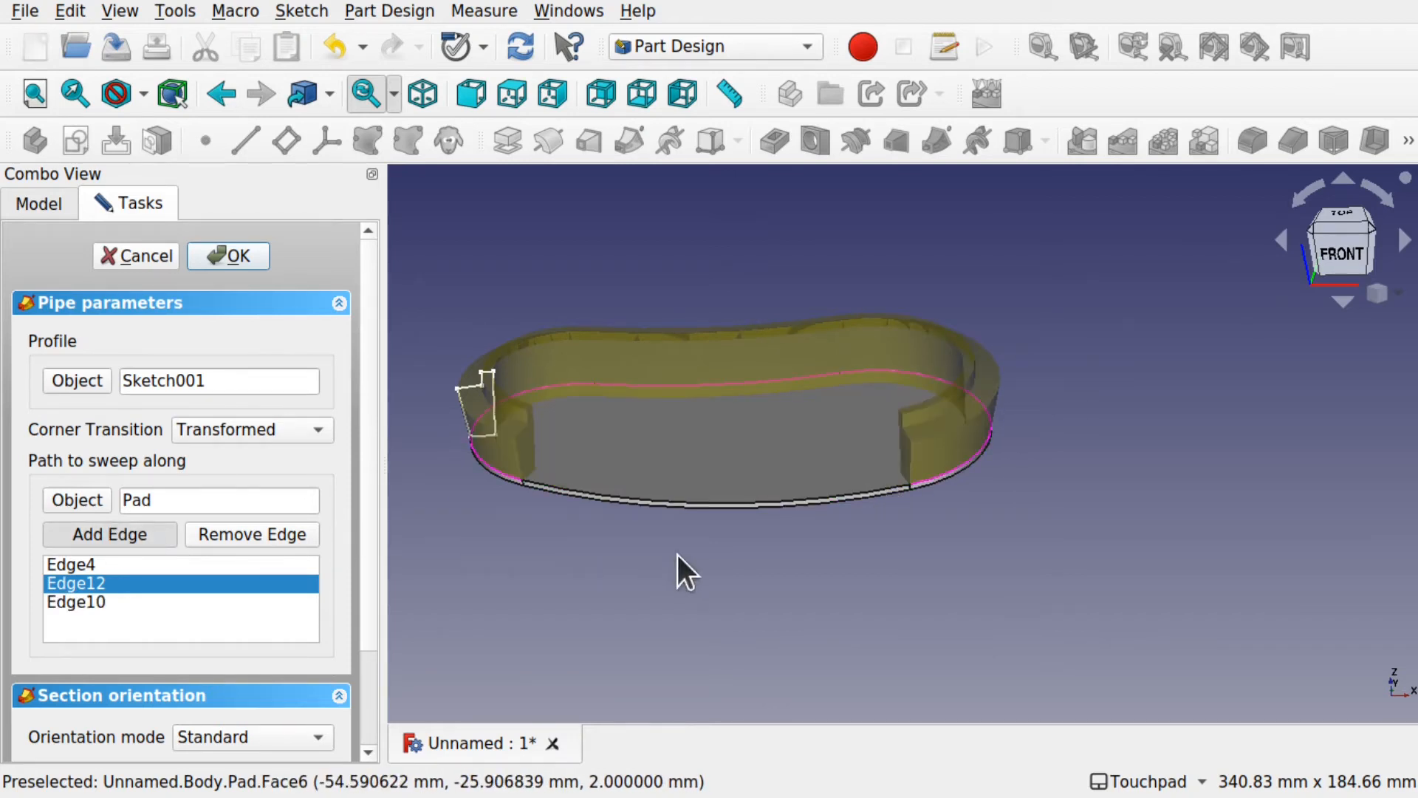
click(760, 504)
shift+drag(757, 461, 757, 391)
click(228, 256)
scroll(828, 445, up, 3)
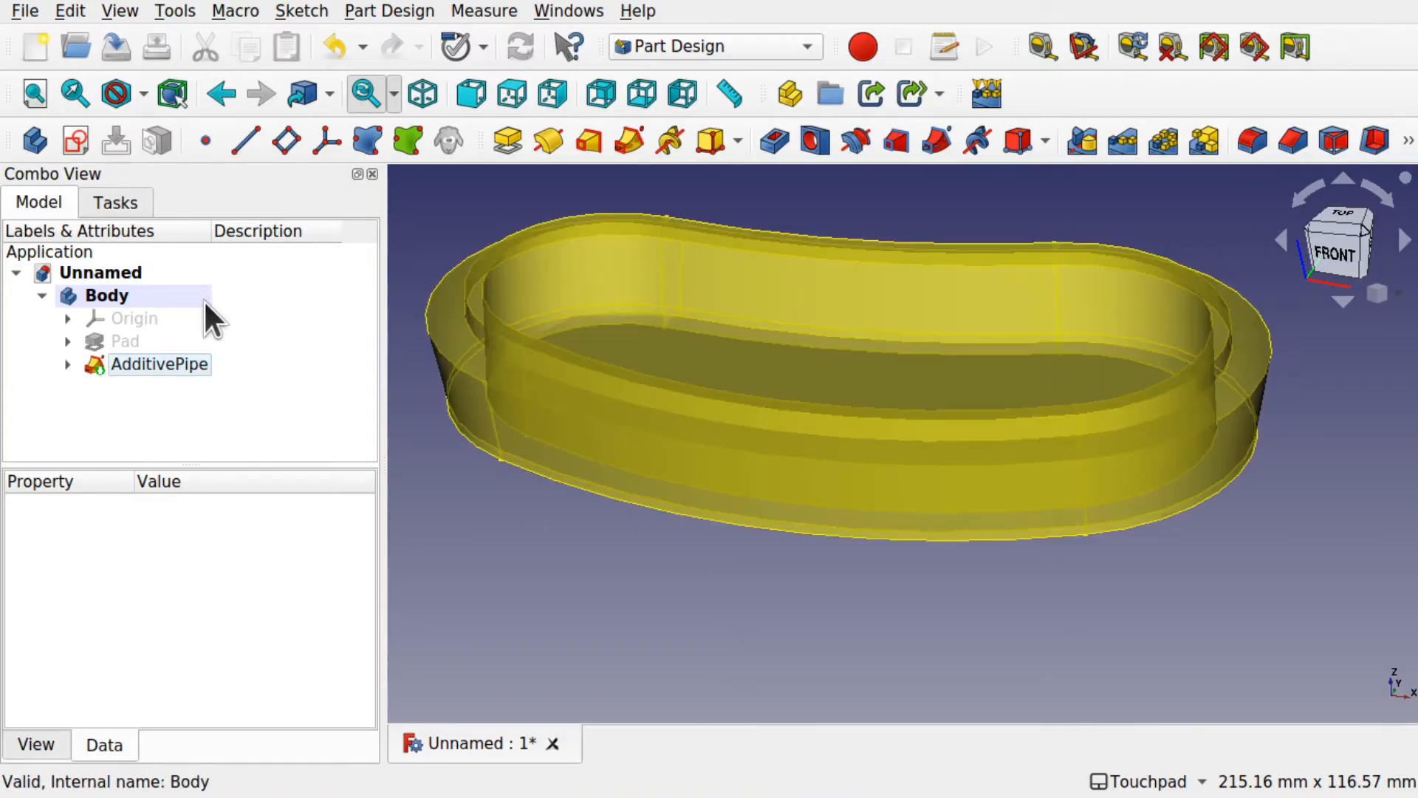
Rename the tray's body as BottomBody.
click(180, 303)
right_click(180, 303)
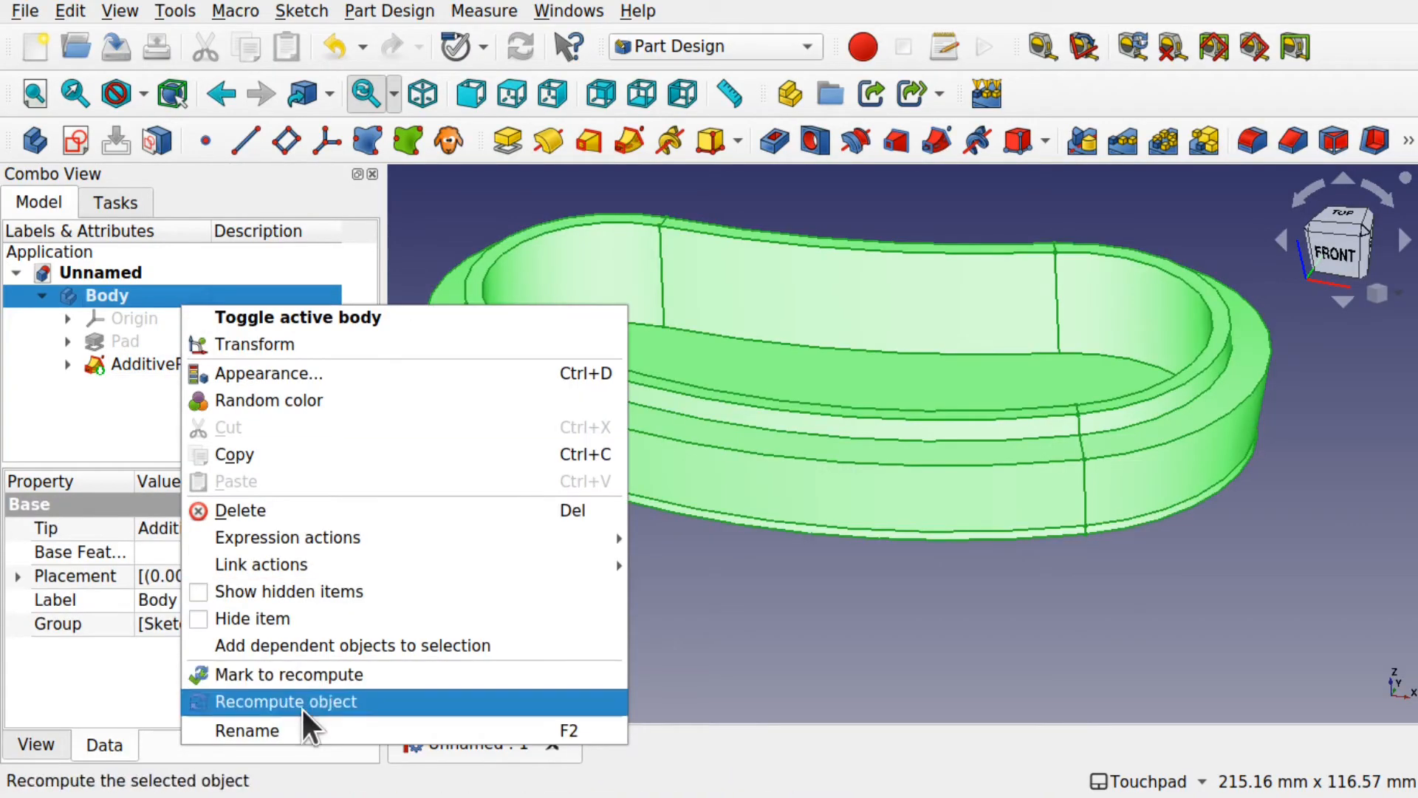
click(313, 736)
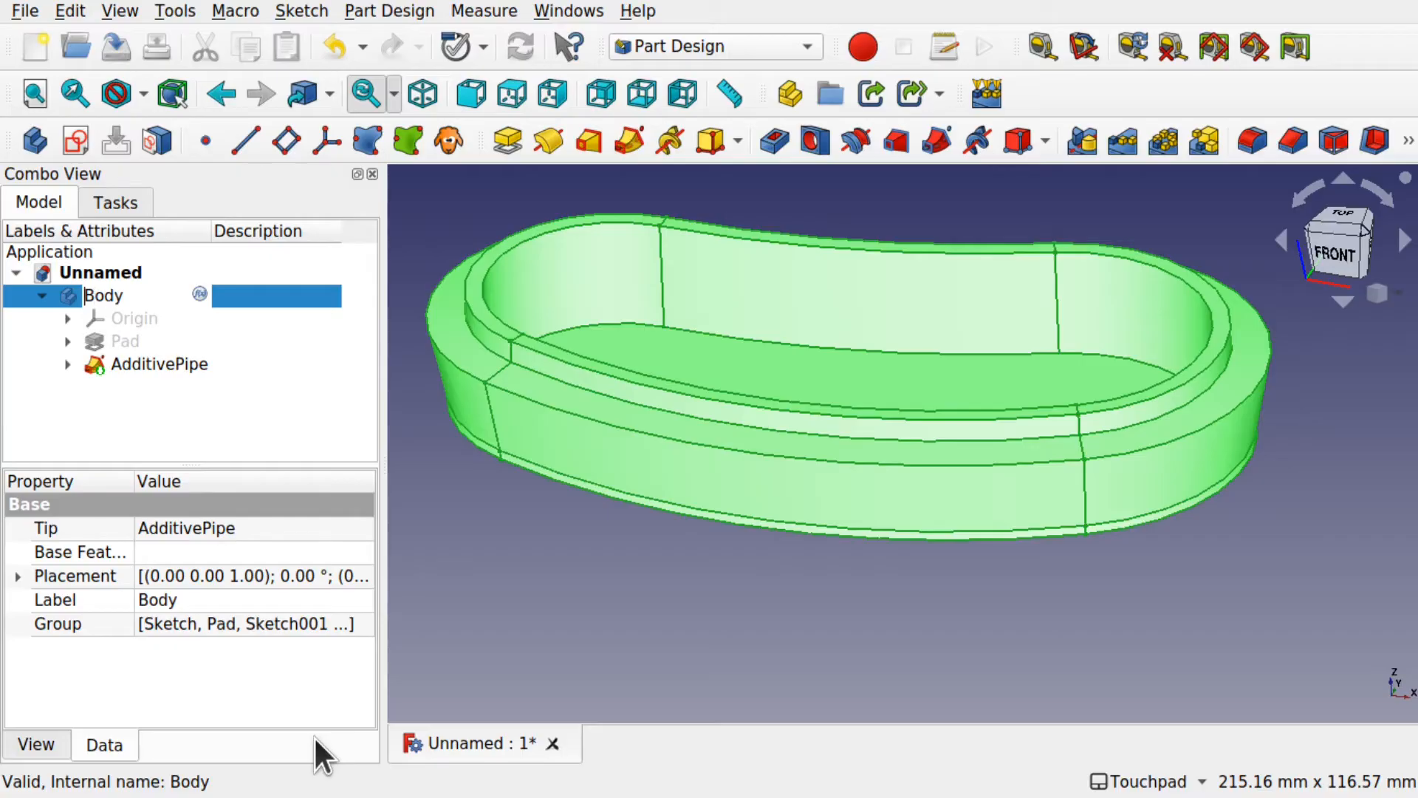
text(Bottom)
key(Return)
click(234, 422)
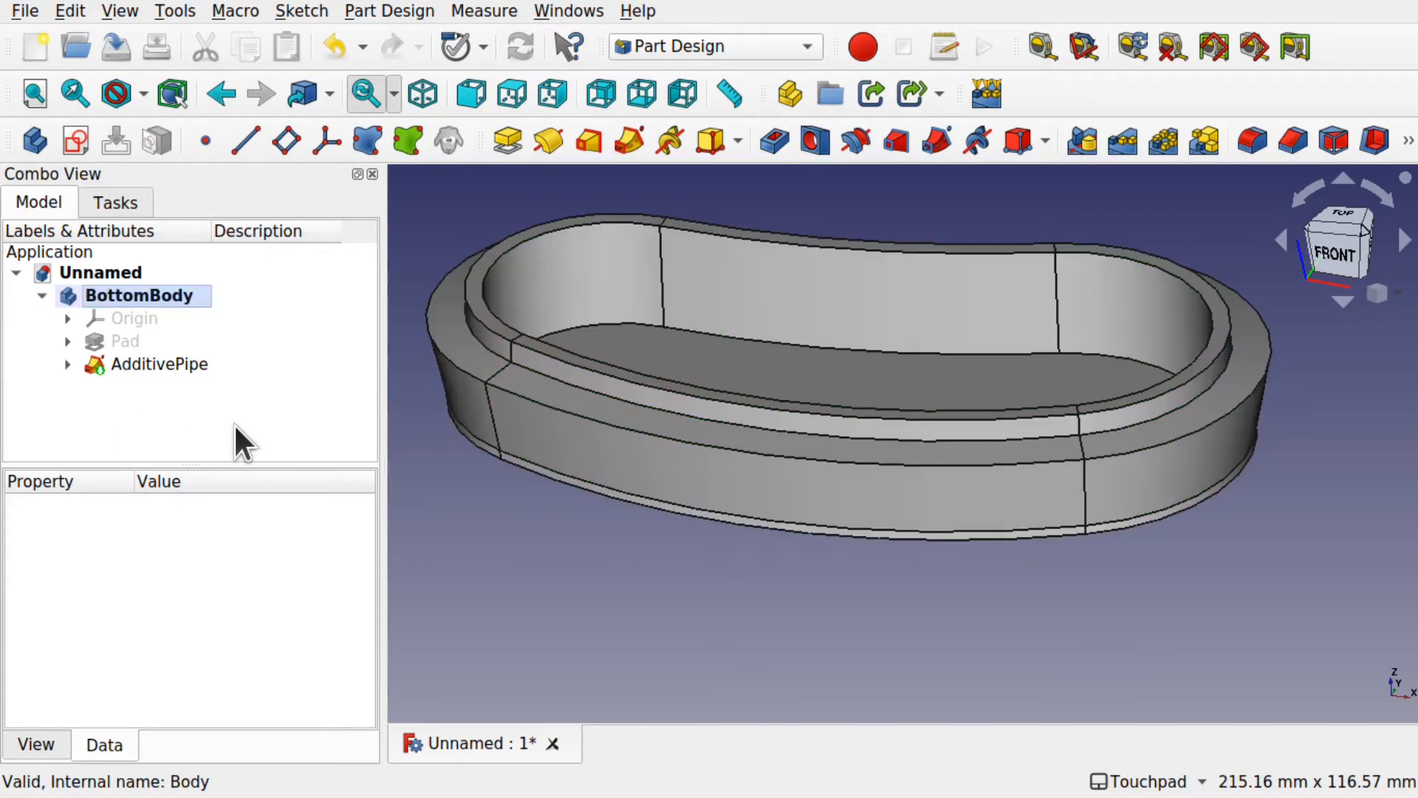
Create a new body and rename it as TopBody.
click(26, 146)
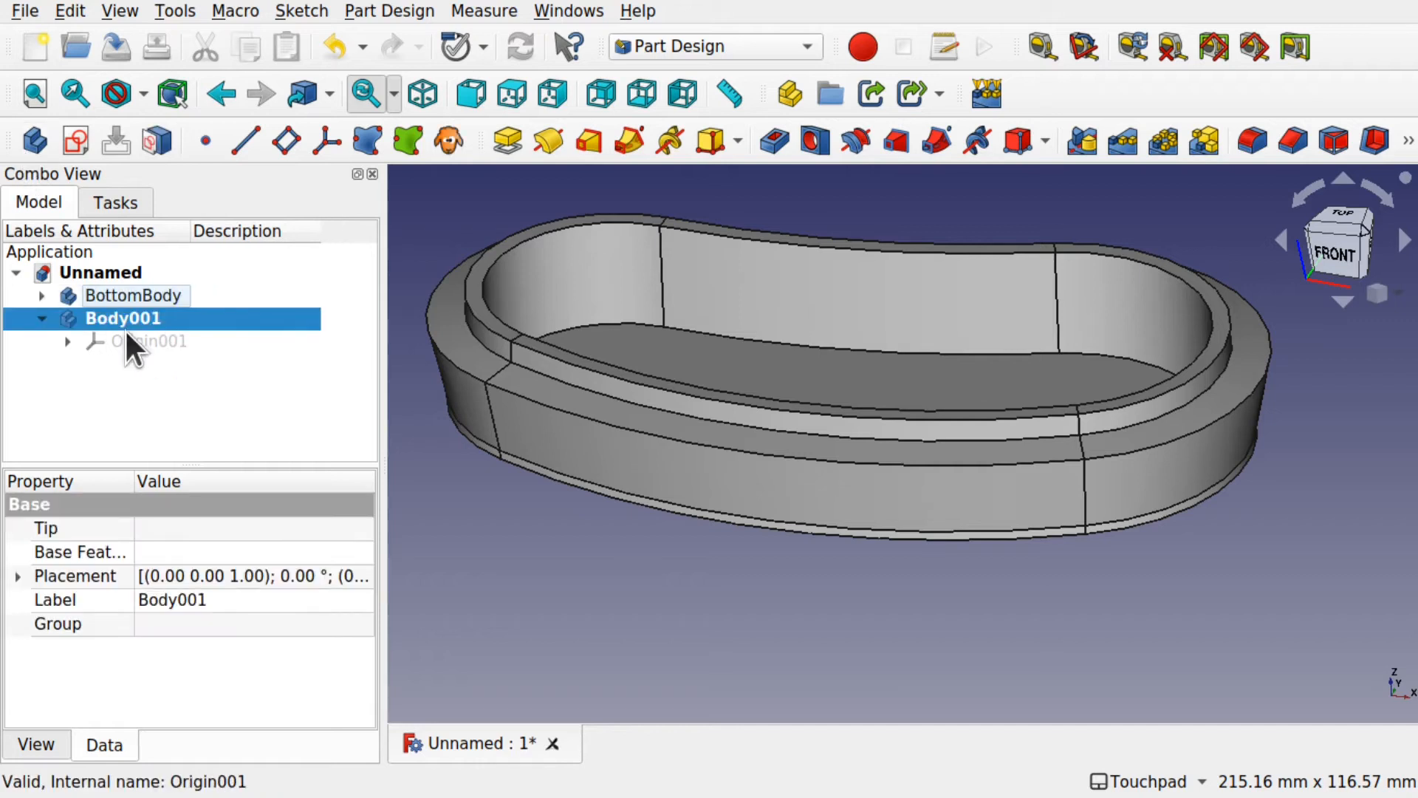
right_click(147, 322)
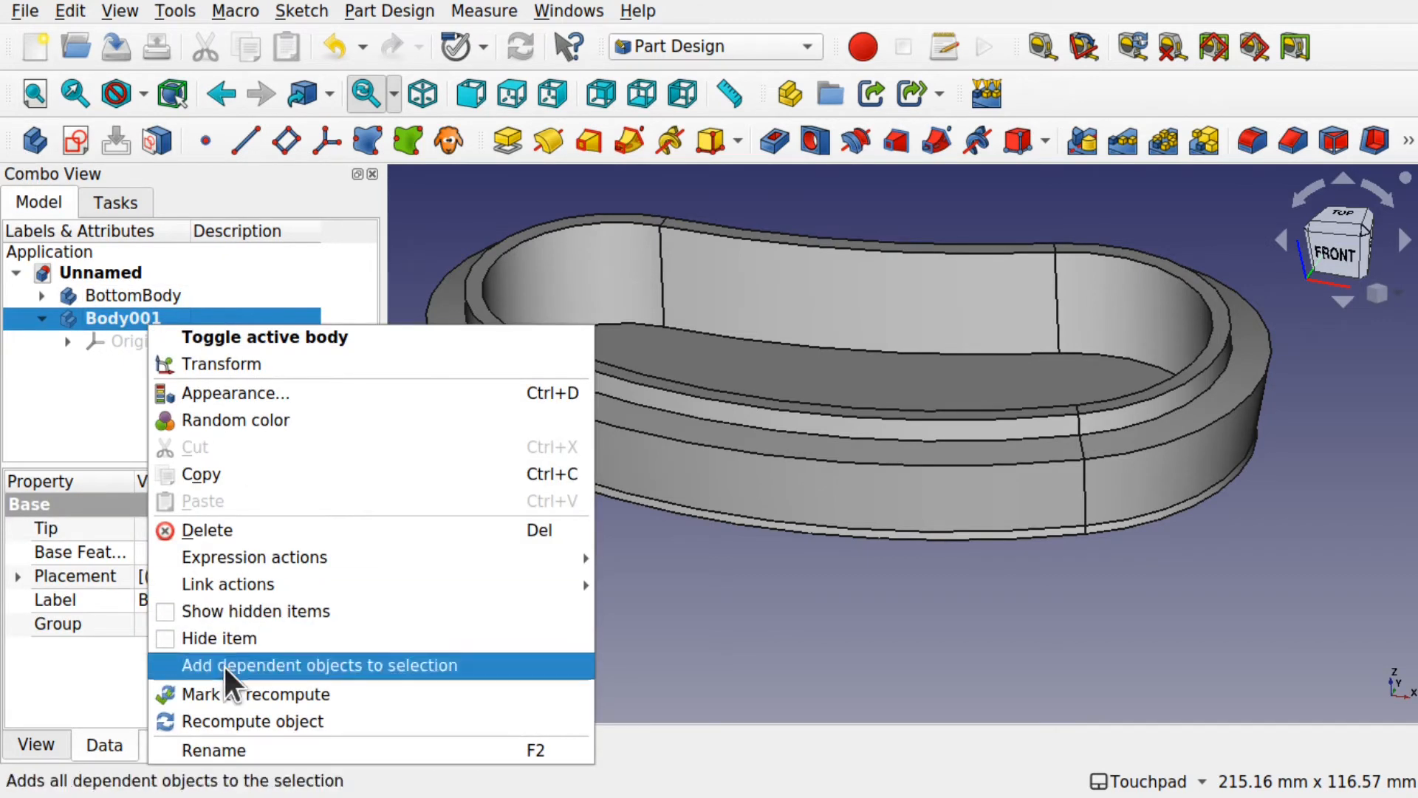
click(251, 742)
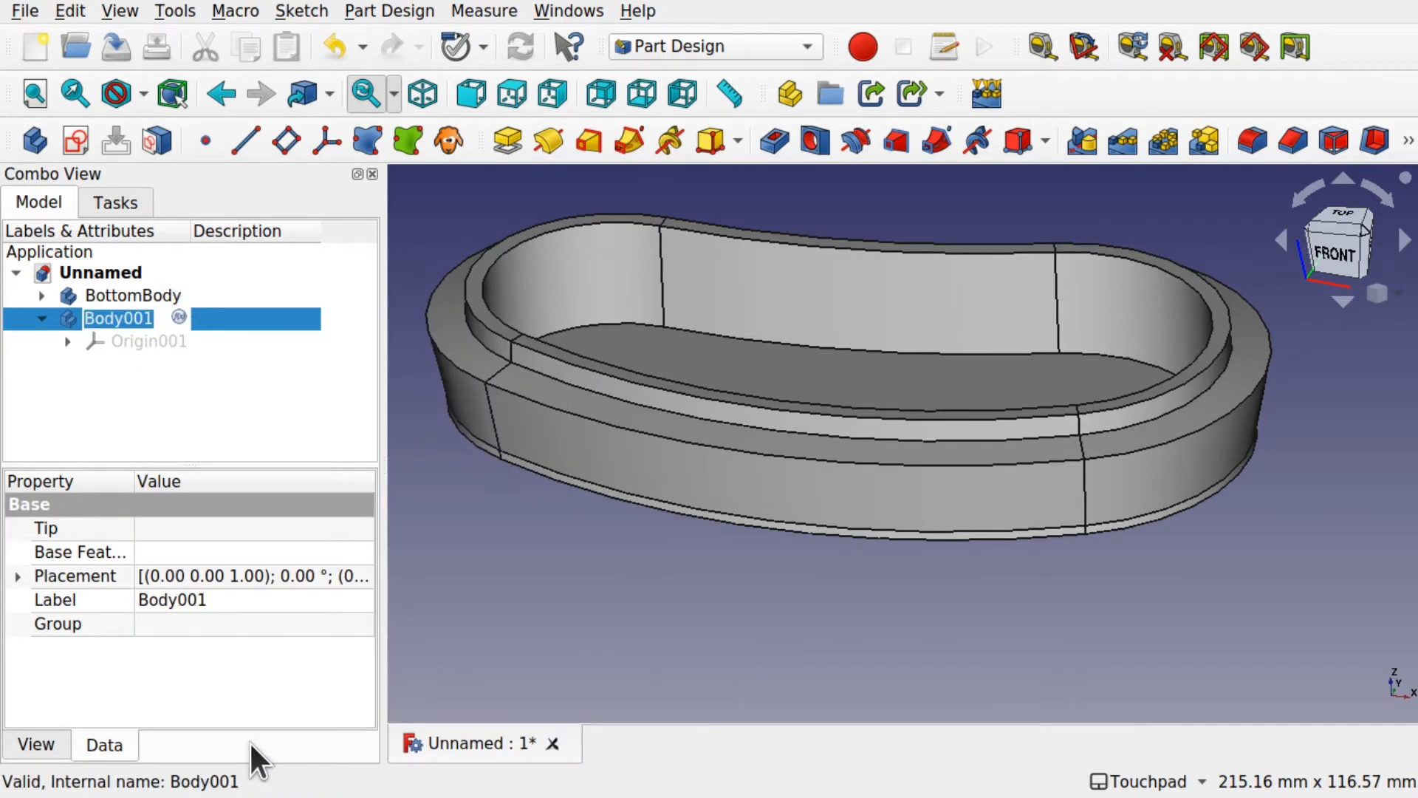
text(Top)
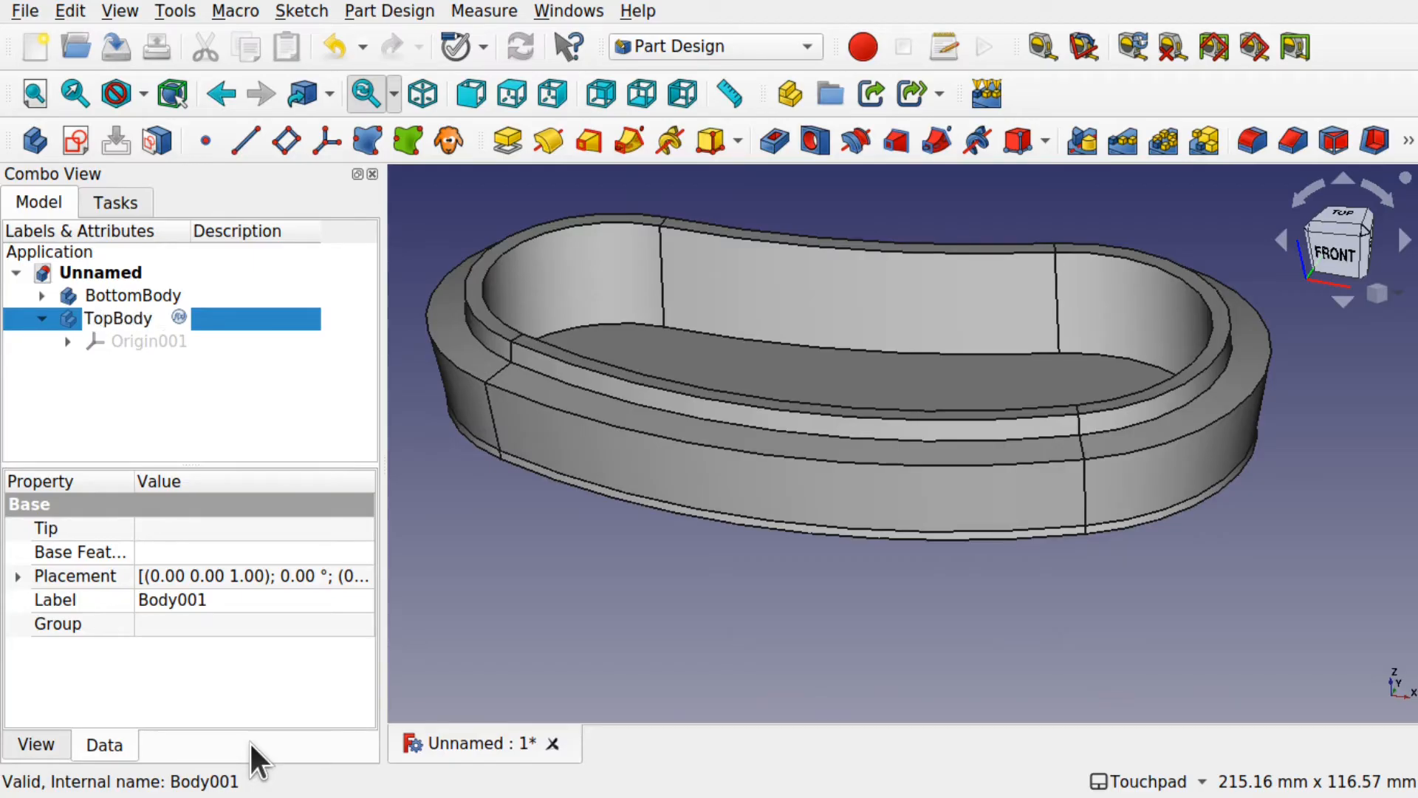
key(Return)
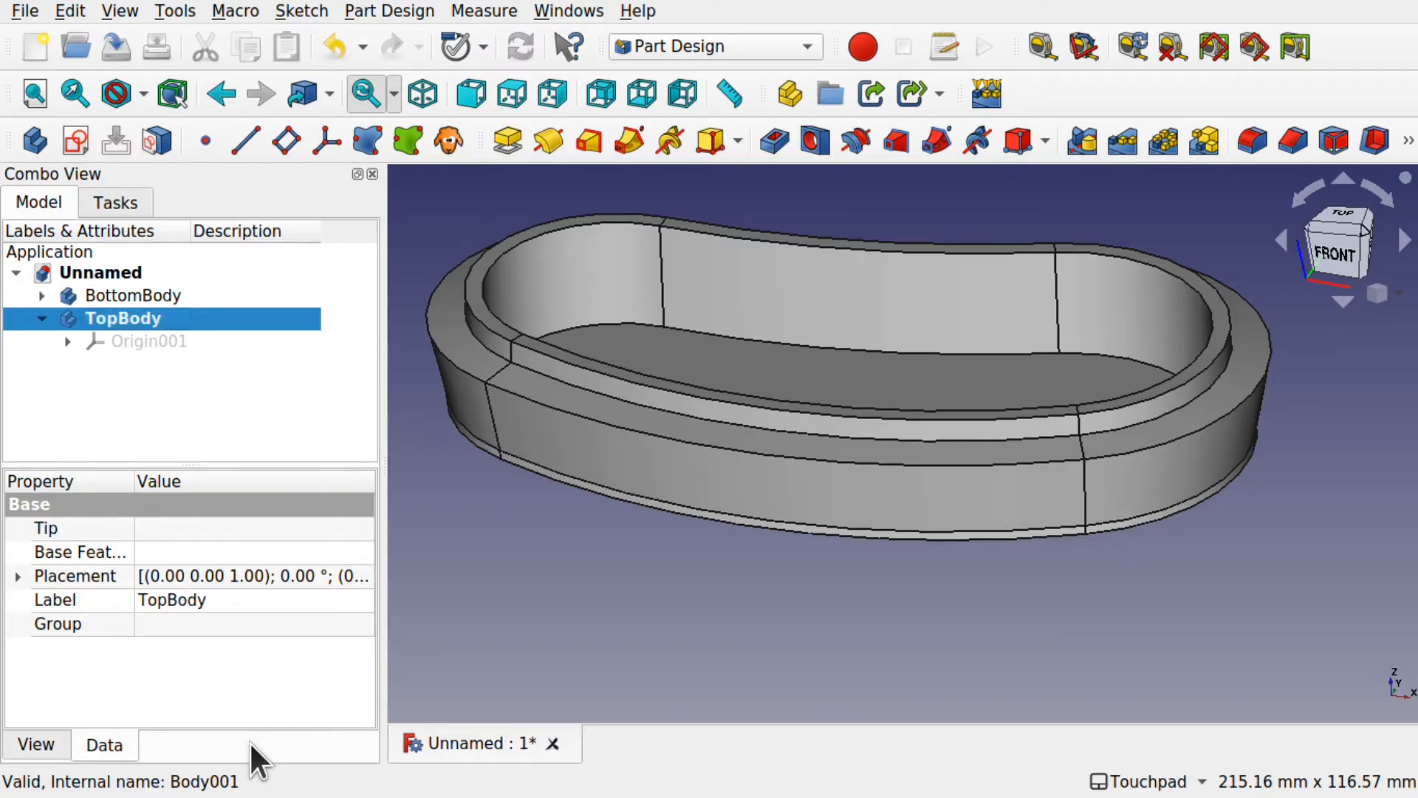
click(161, 401)
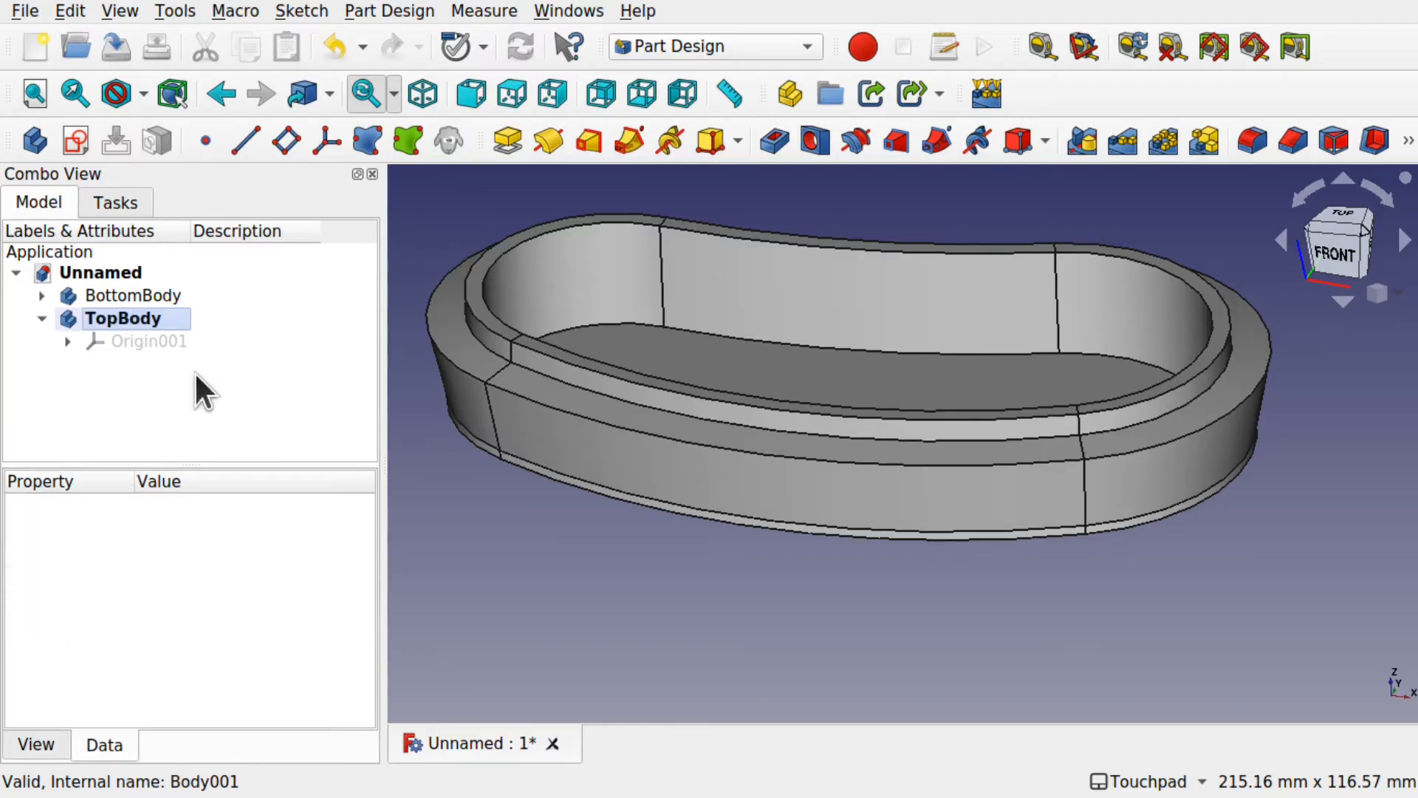
Hide BottomBody and make the stepped profile sketch under its AdditivePipe visible.
click(130, 291)
key(space)
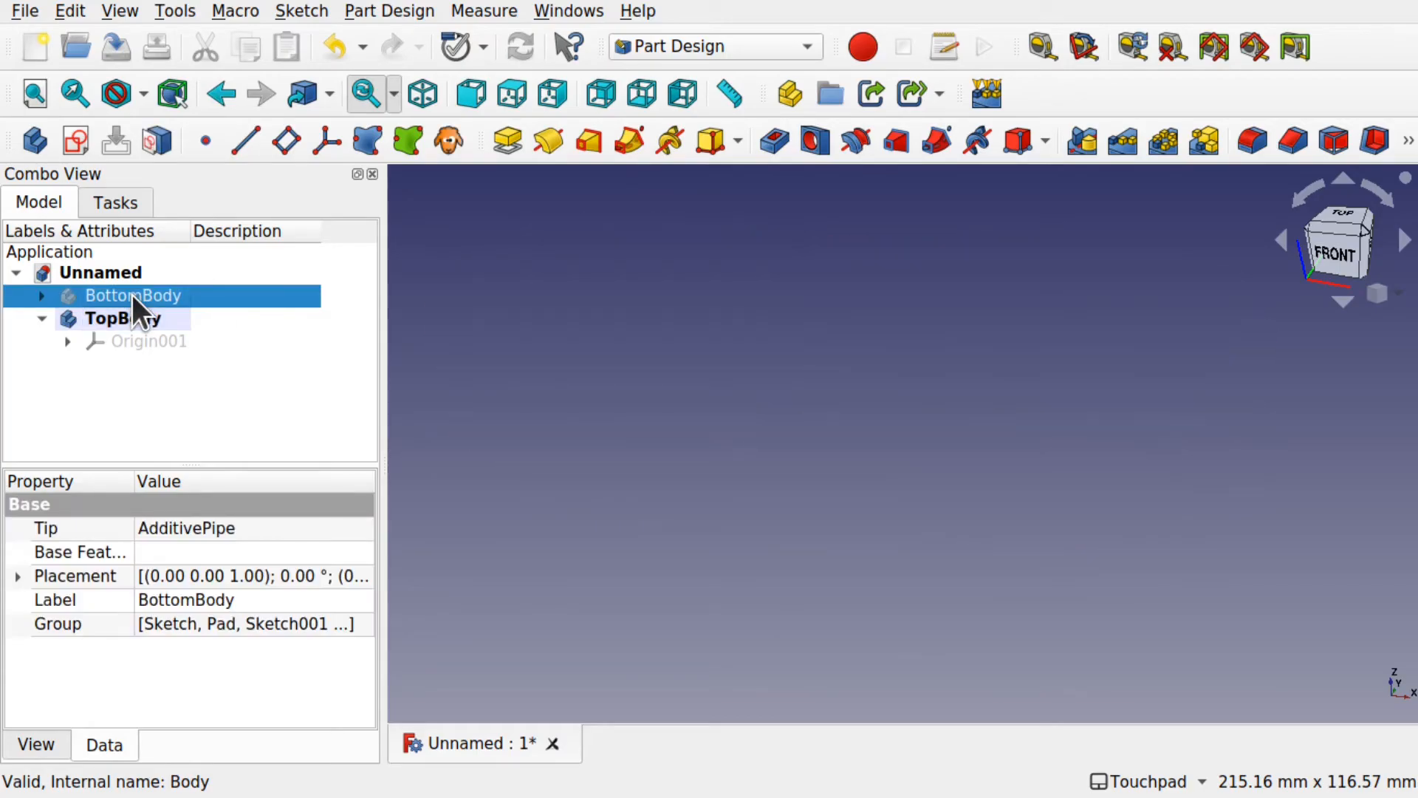
click(42, 295)
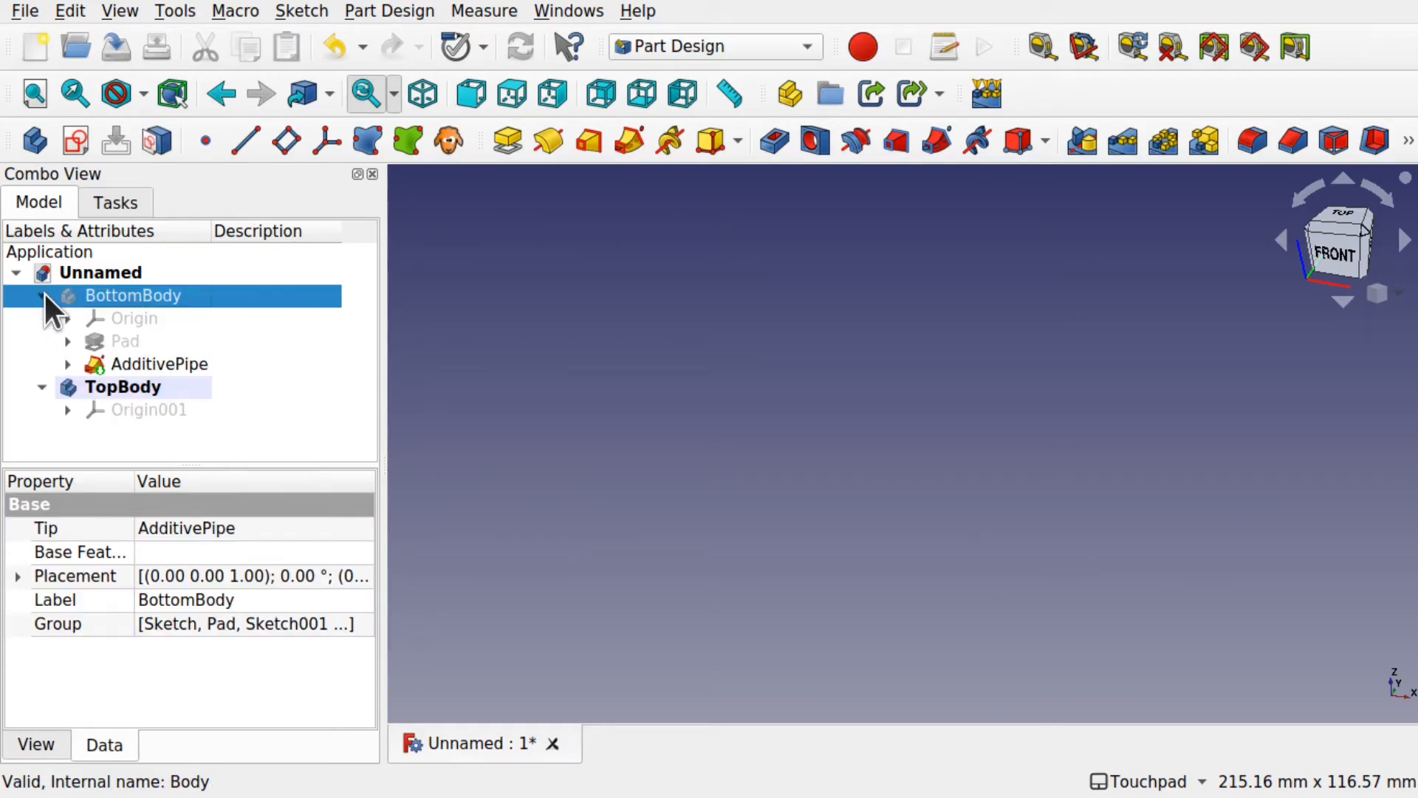
click(67, 364)
click(192, 389)
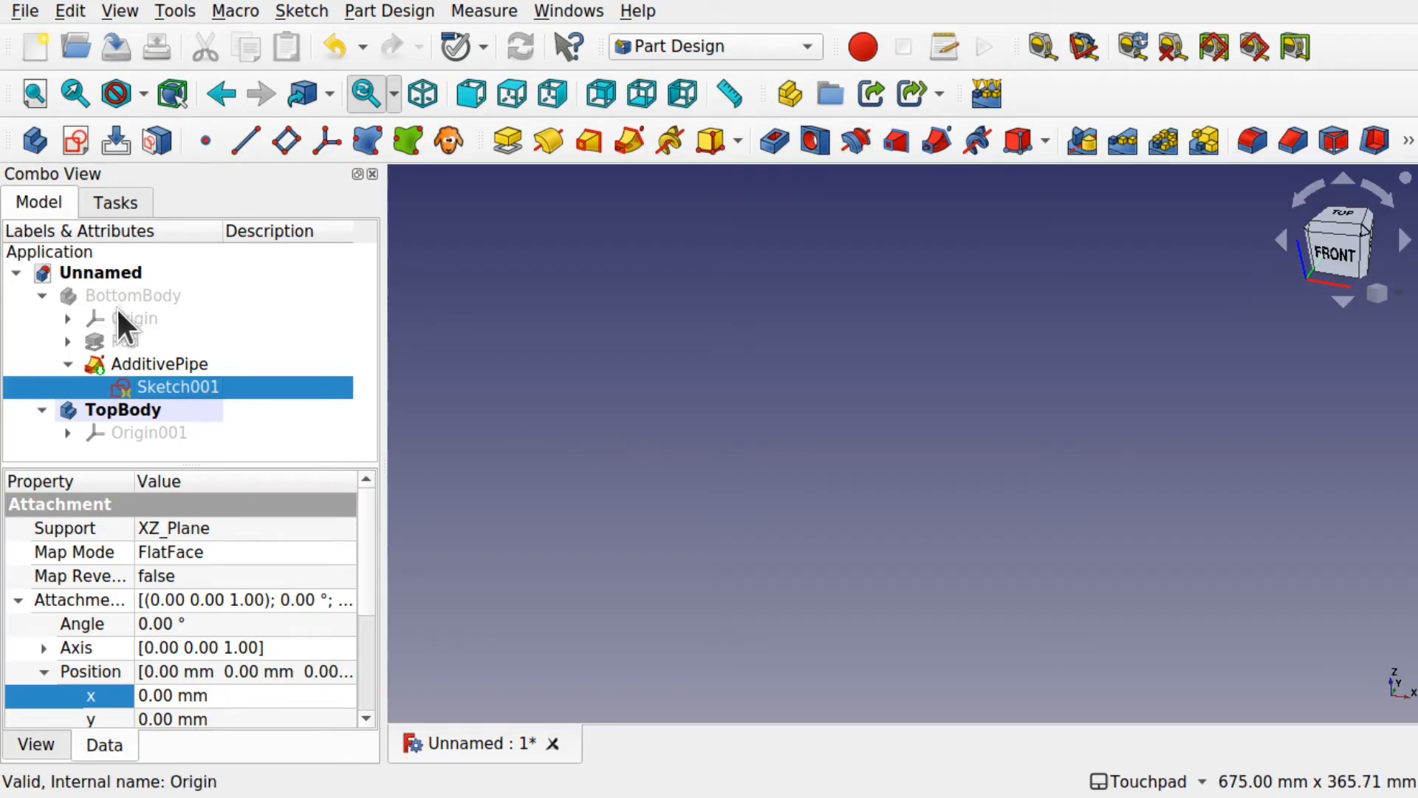
Show BottomBody with its AdditivePipe hidden to isolate the profile sketch, and select TopBody.
click(143, 296)
key(space)
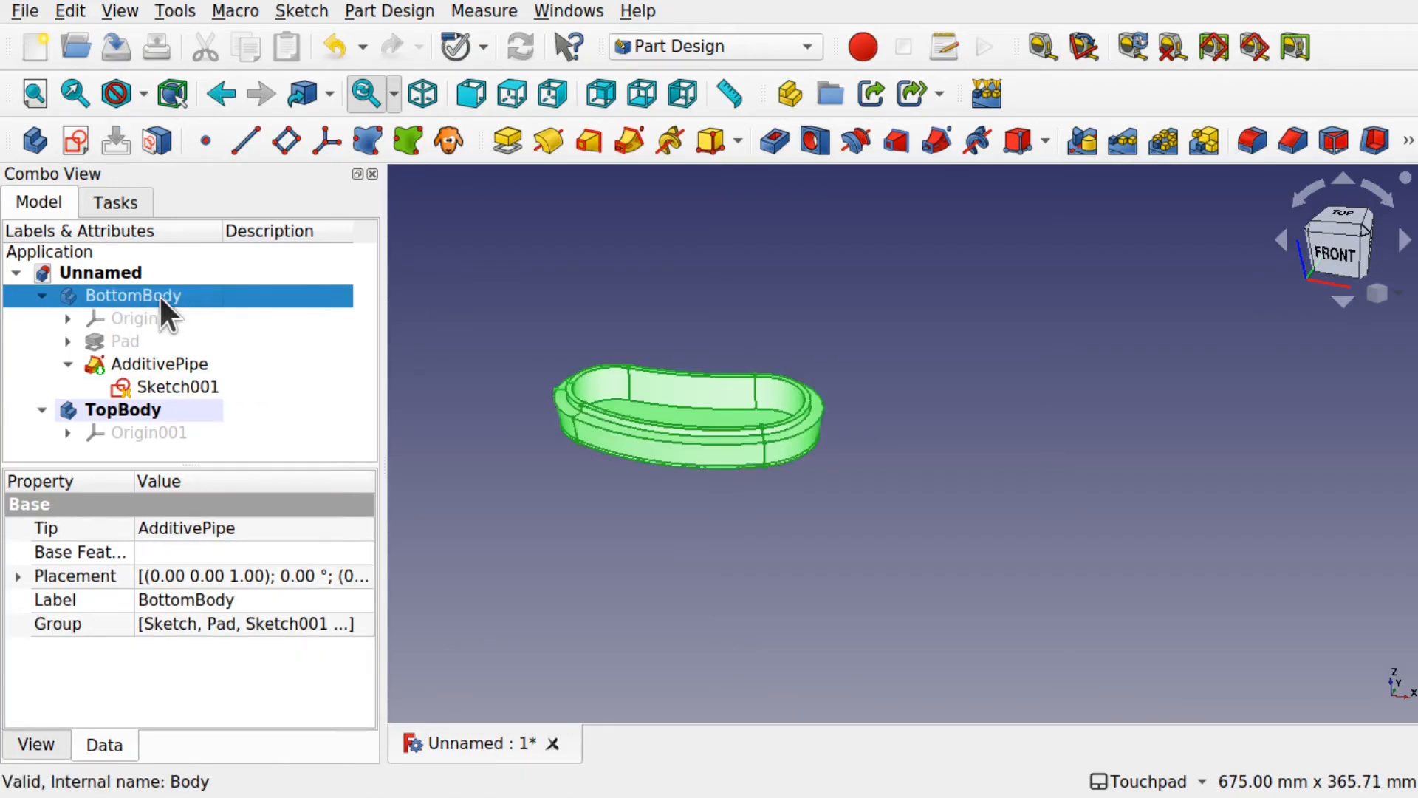
click(180, 366)
key(space)
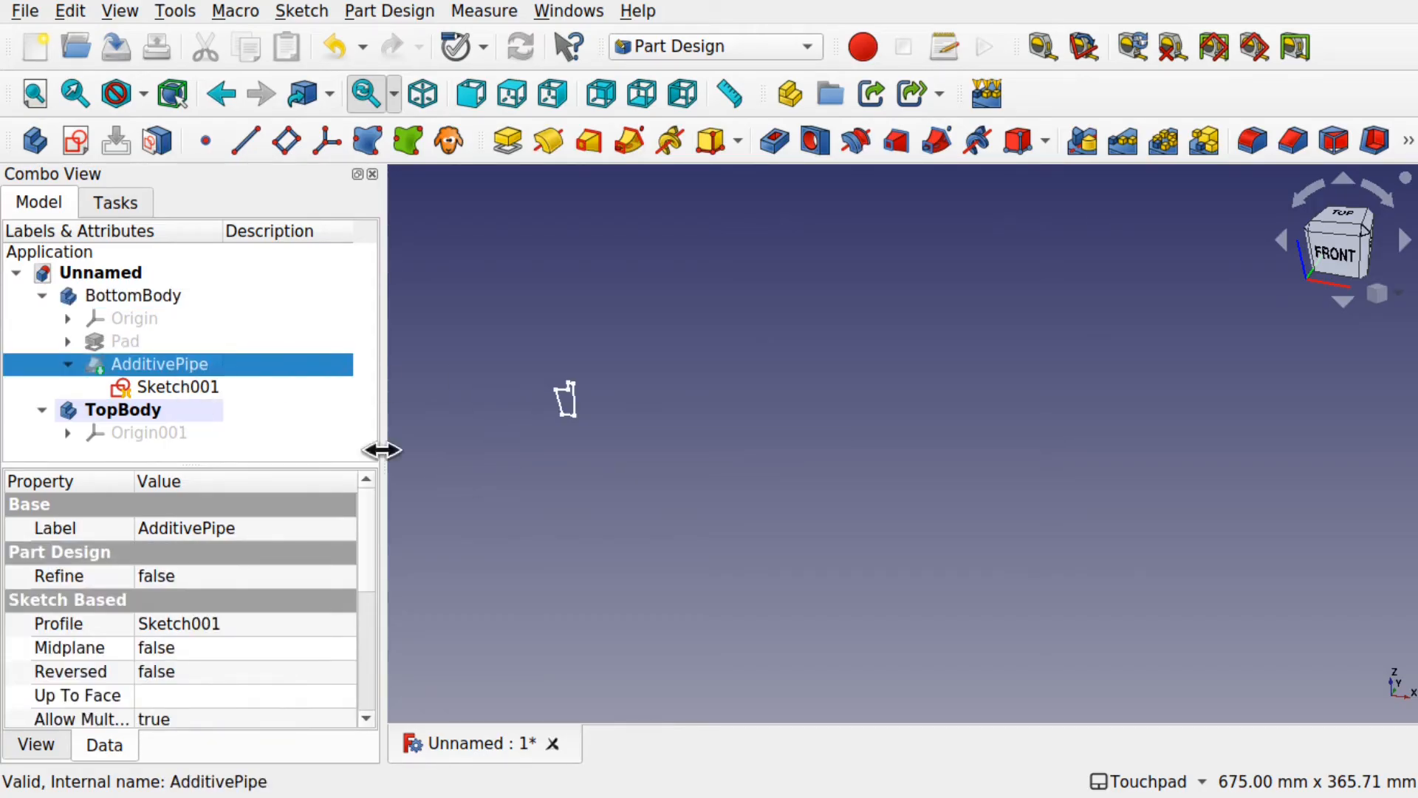
click(153, 298)
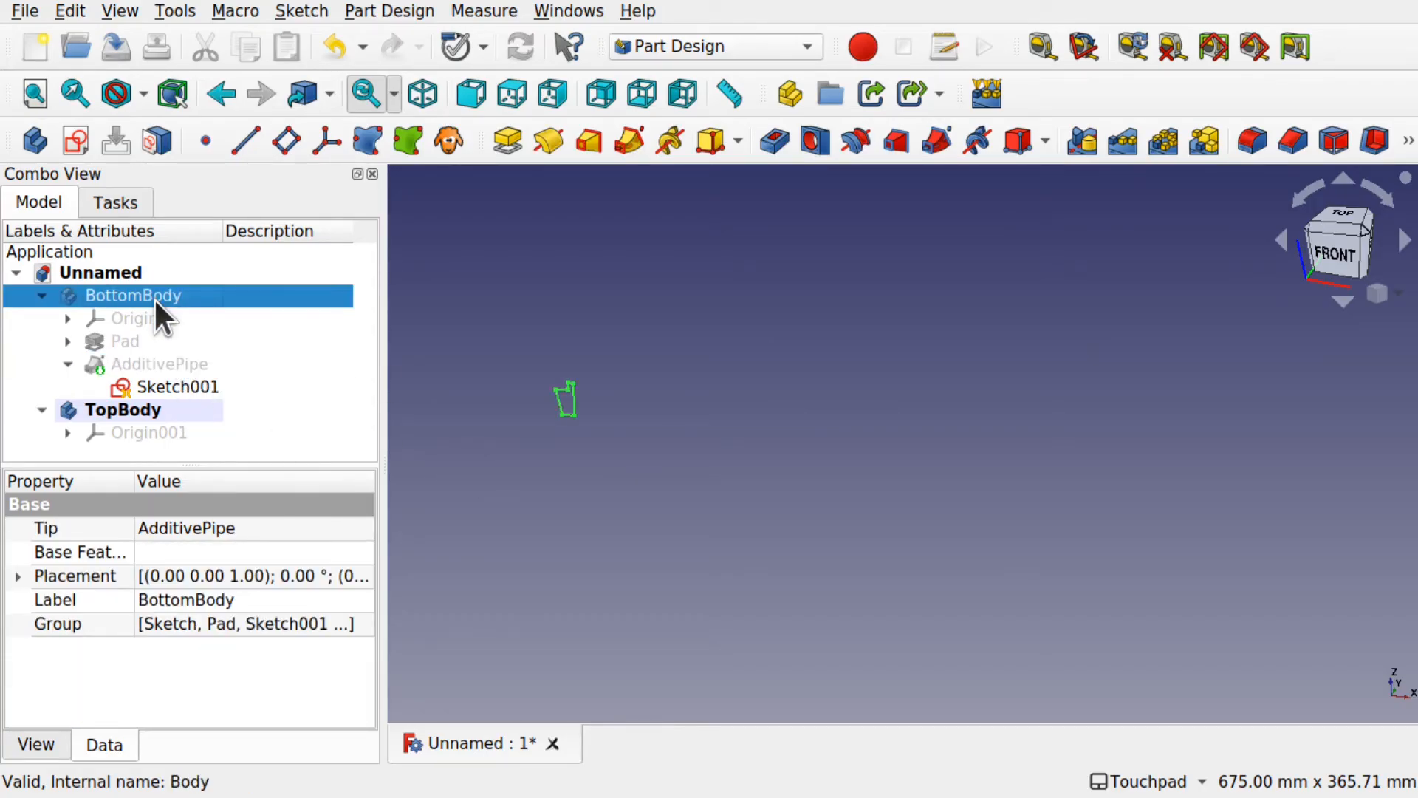
scroll(535, 414, up, 5)
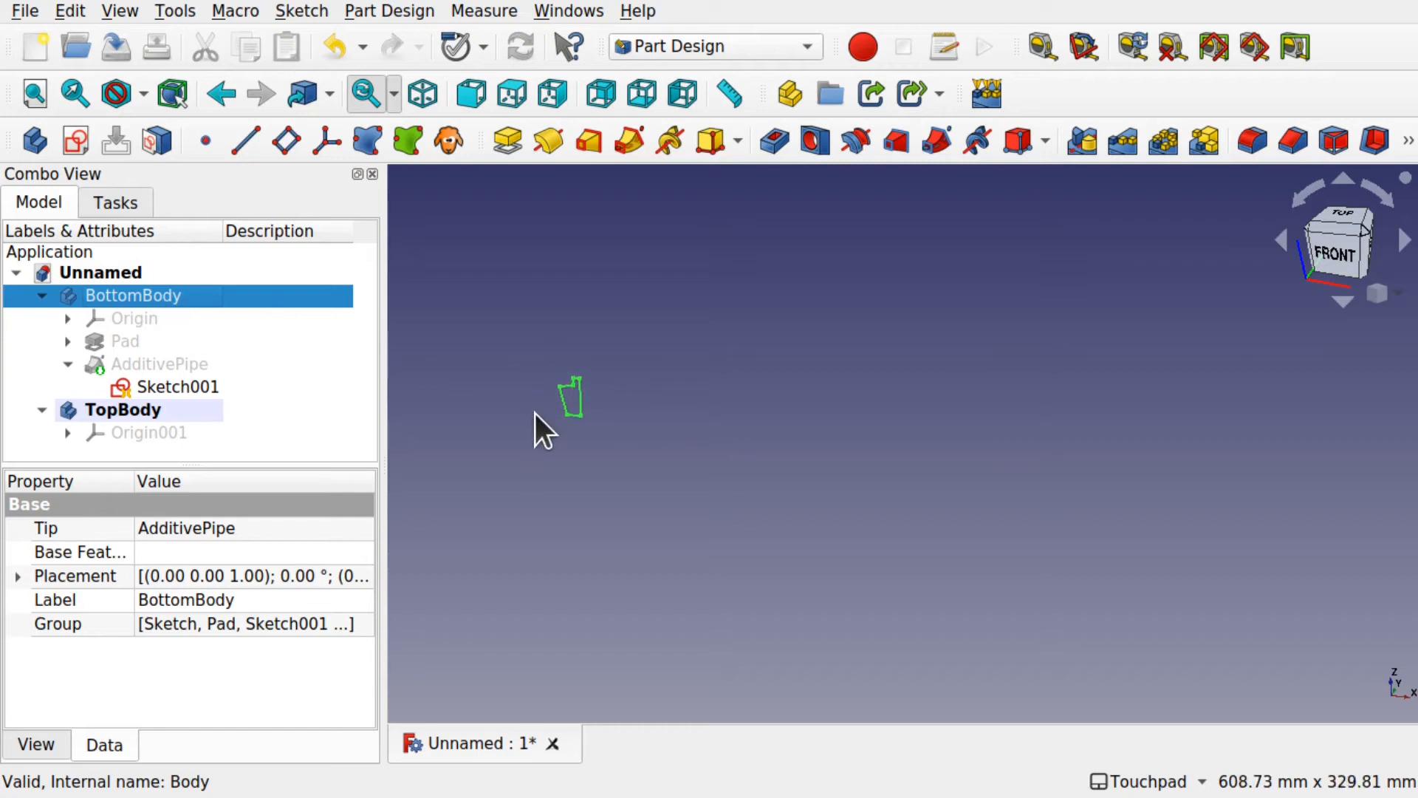
mouse_move(682, 326)
middle_down()
mouse_move(724, 409)
mouse_move(753, 399)
middle_up()
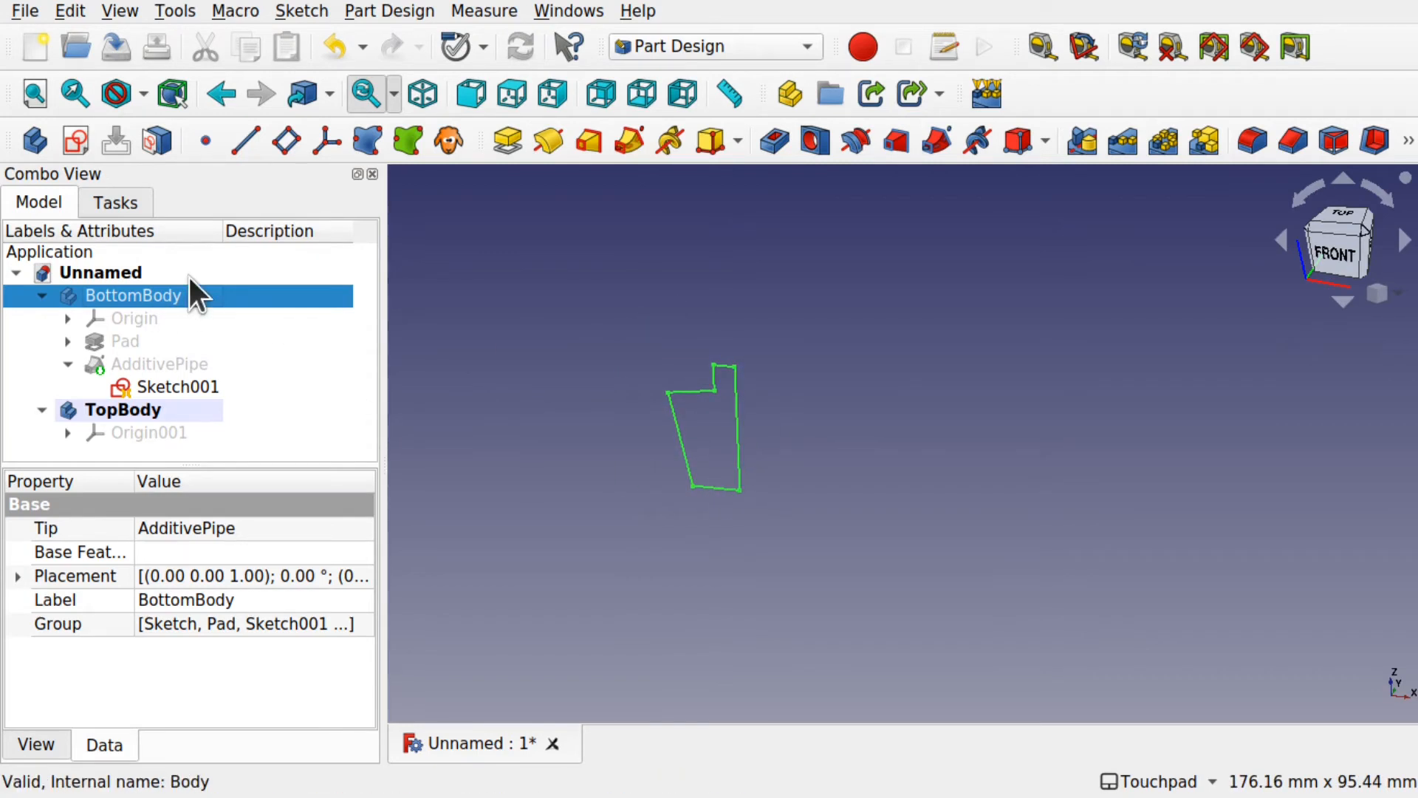
scroll(716, 415, down, 1)
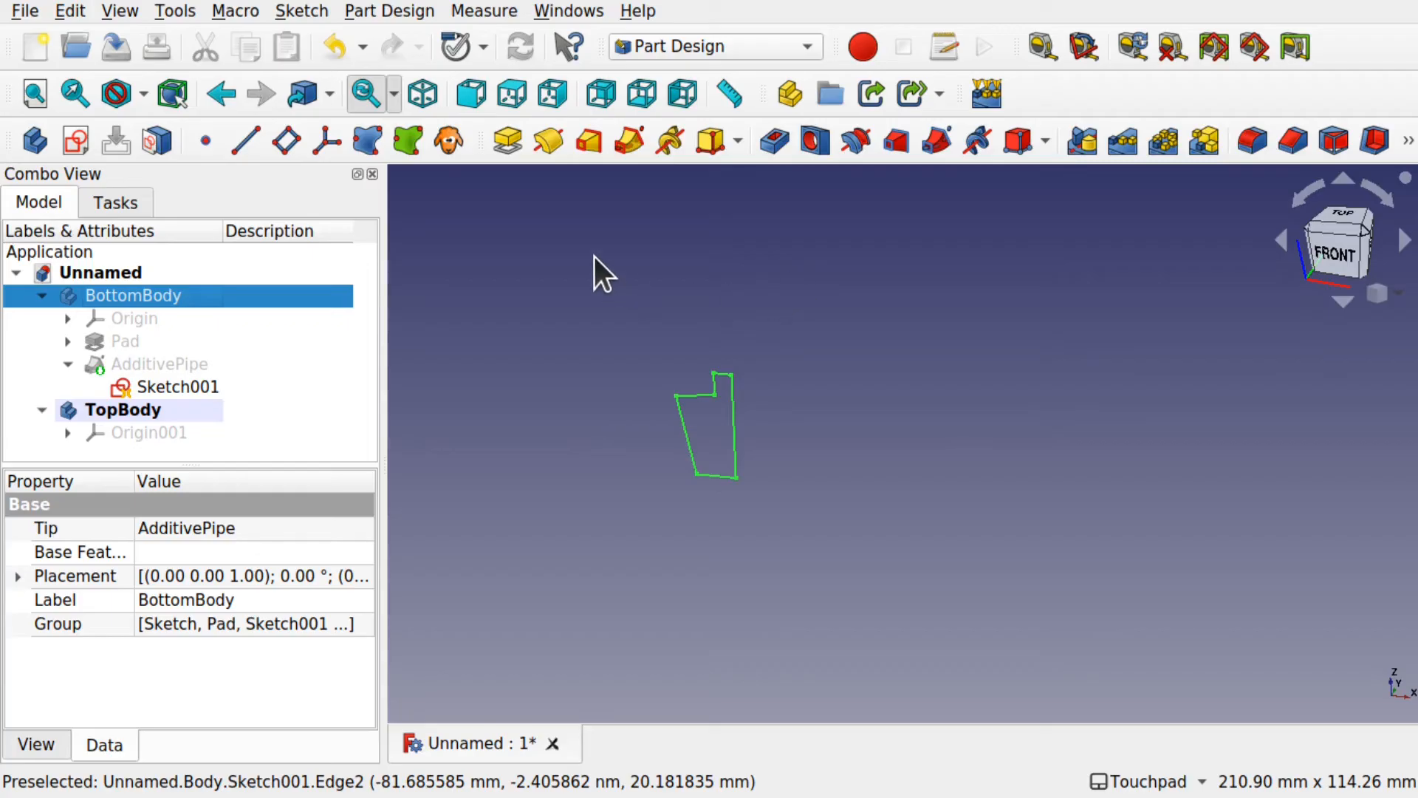
click(132, 409)
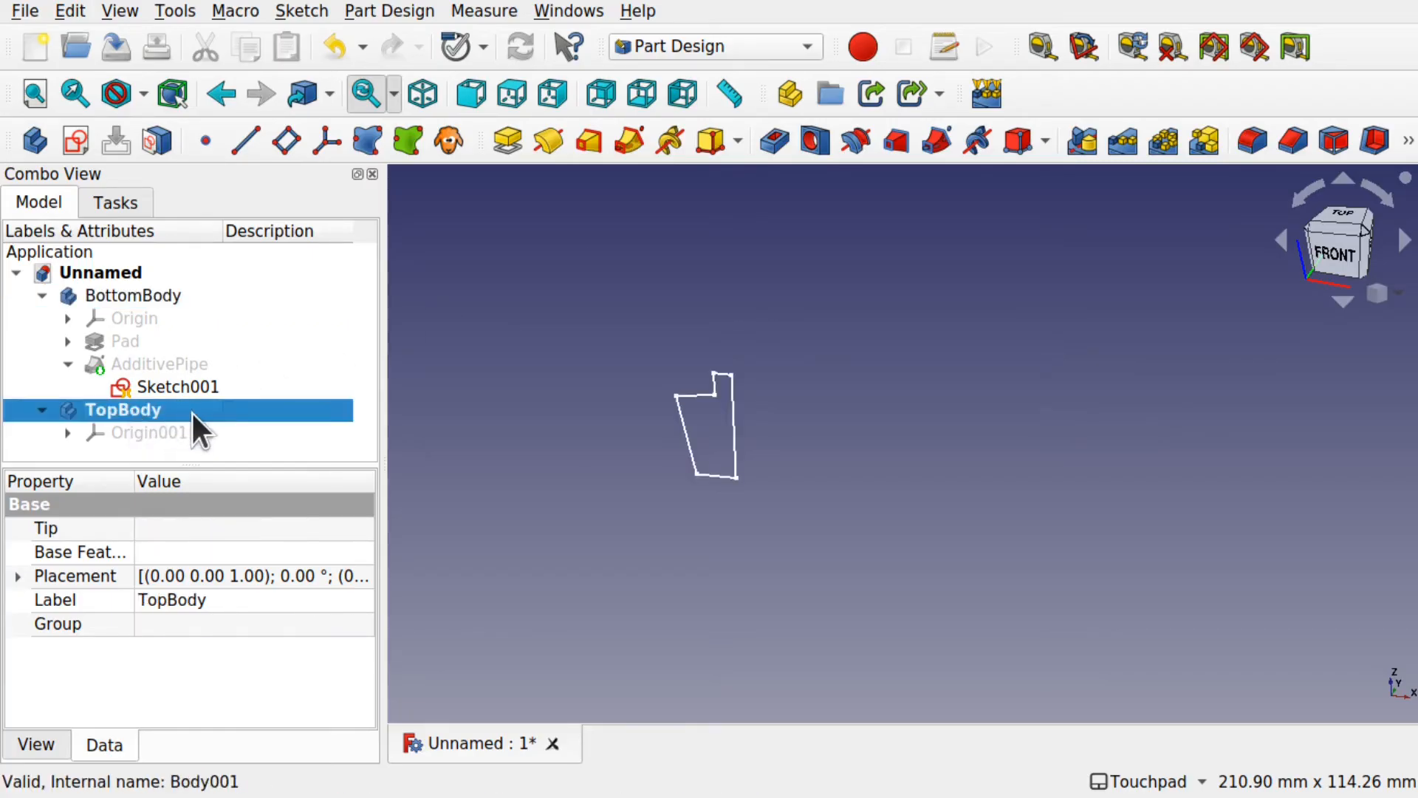
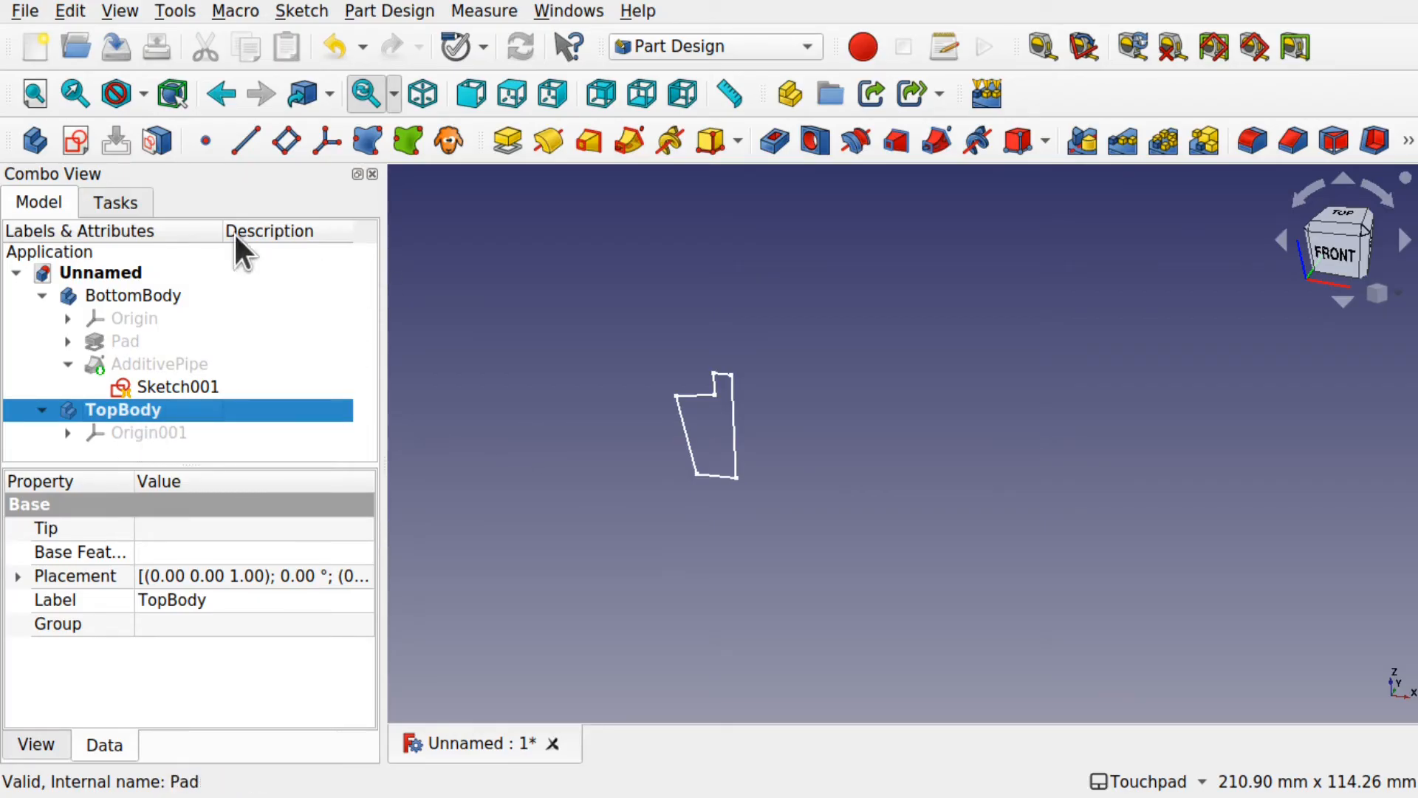
Create a sketch in TopBody on its XZ base plane.
click(69, 146)
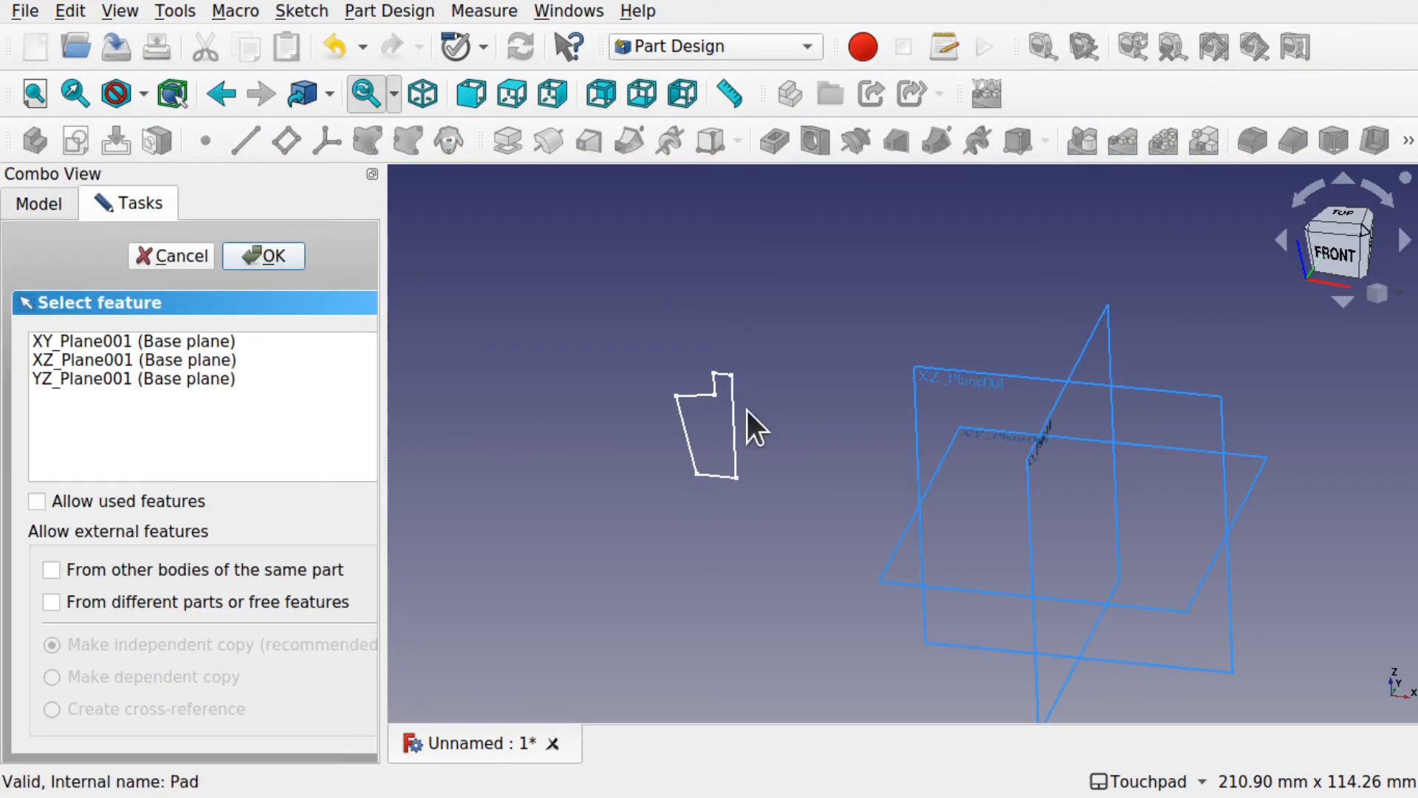
scroll(945, 380, up, 1)
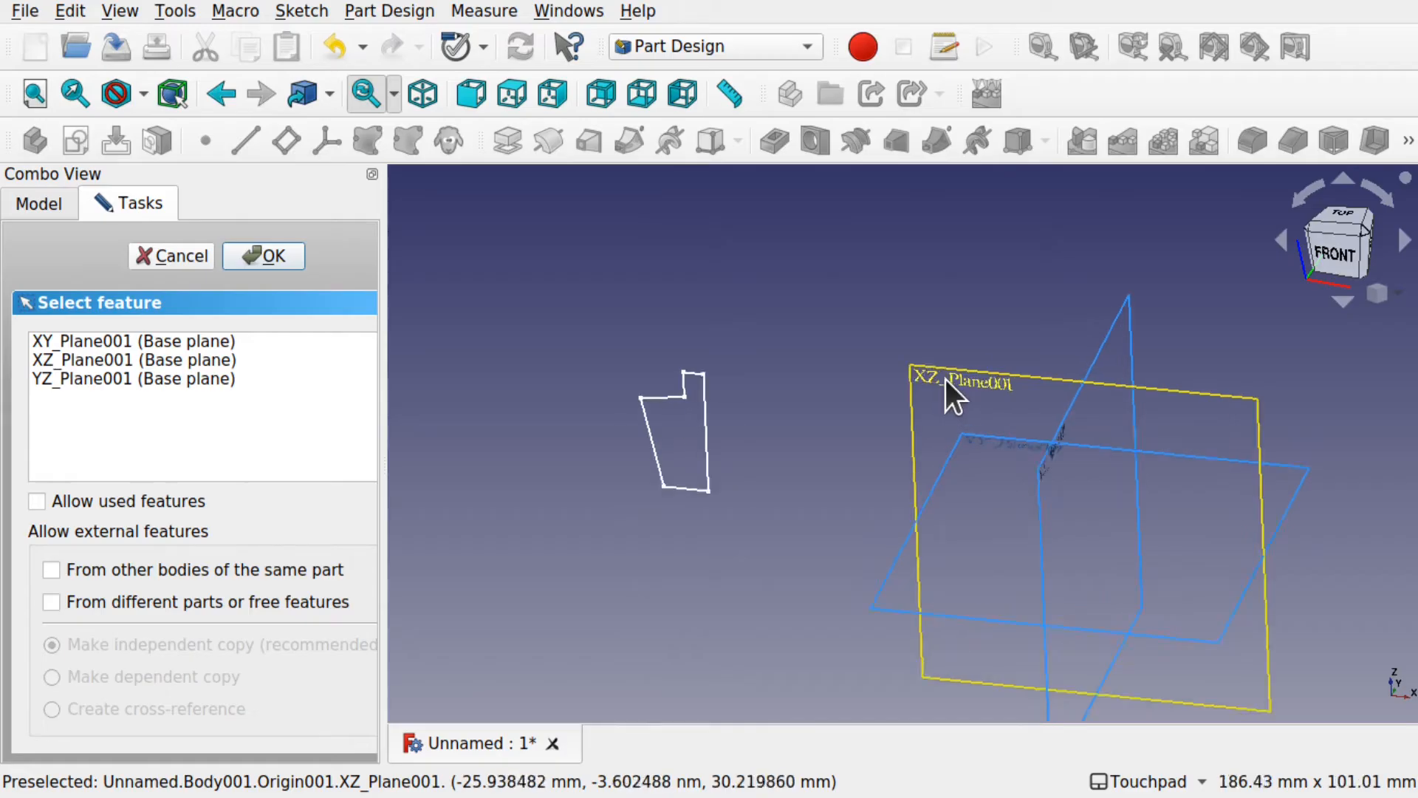
scroll(945, 380, up, 2)
click(937, 383)
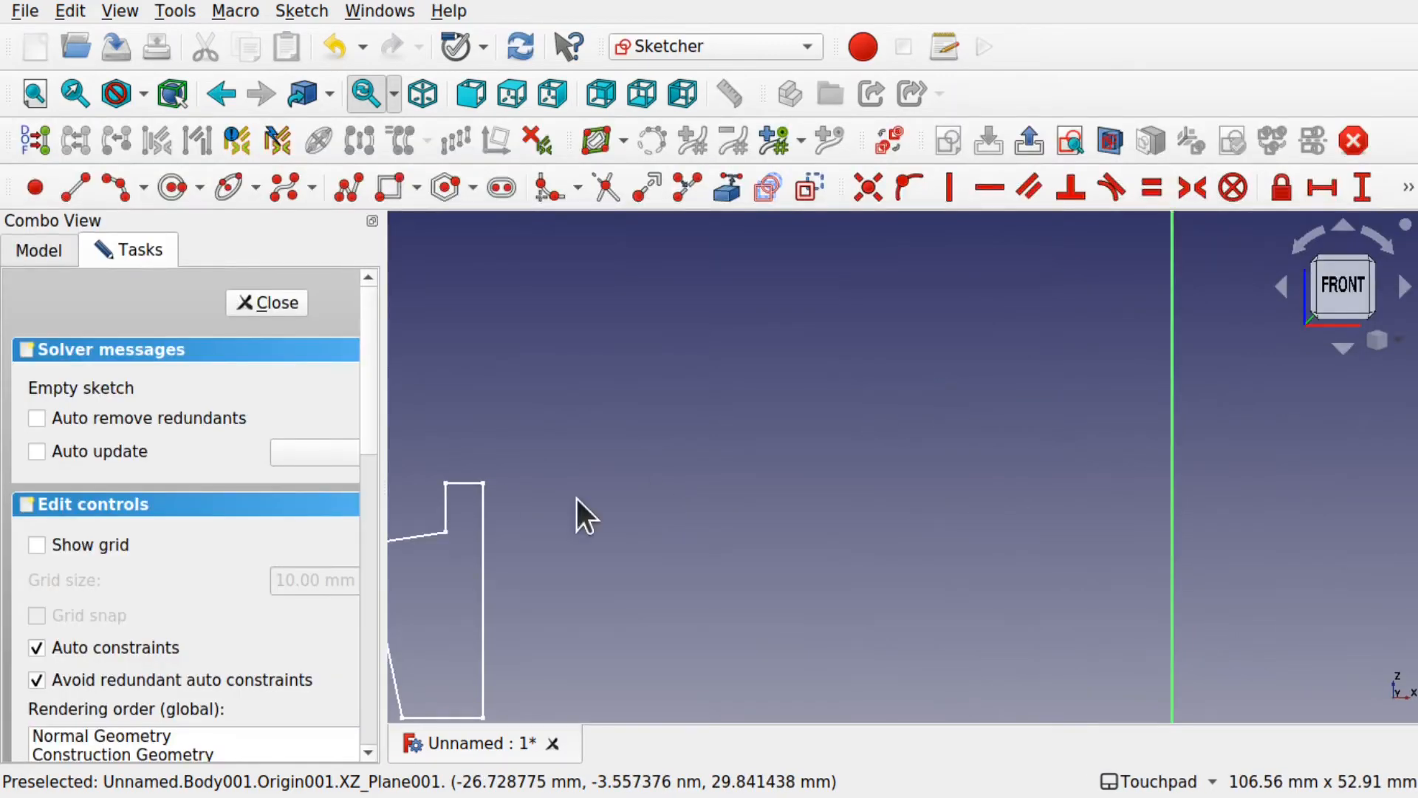
Try to reference BottomBody's stepped profile sketch as external geometry, and close the empty TopBody sketch.
scroll(570, 501, down, 3)
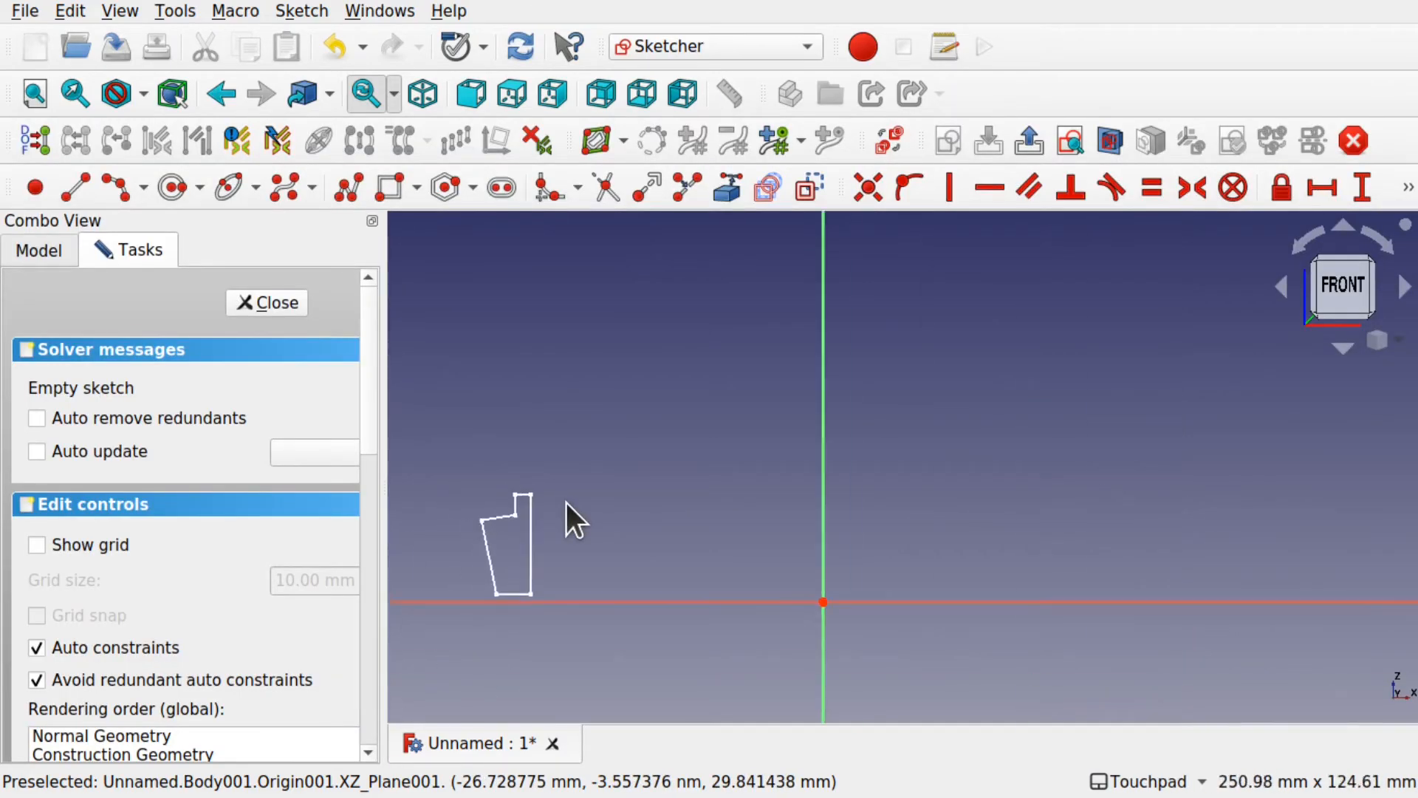
click(739, 177)
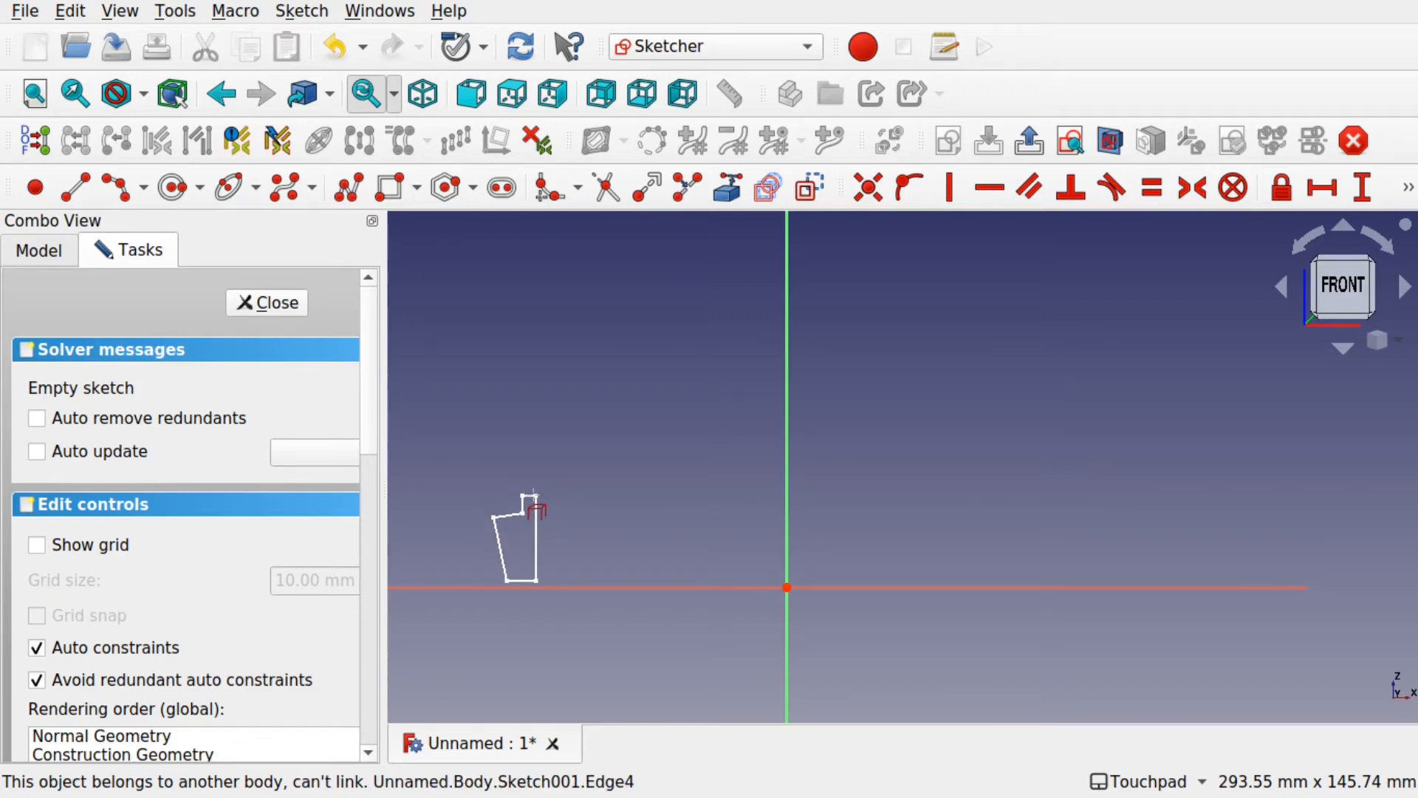
click(248, 297)
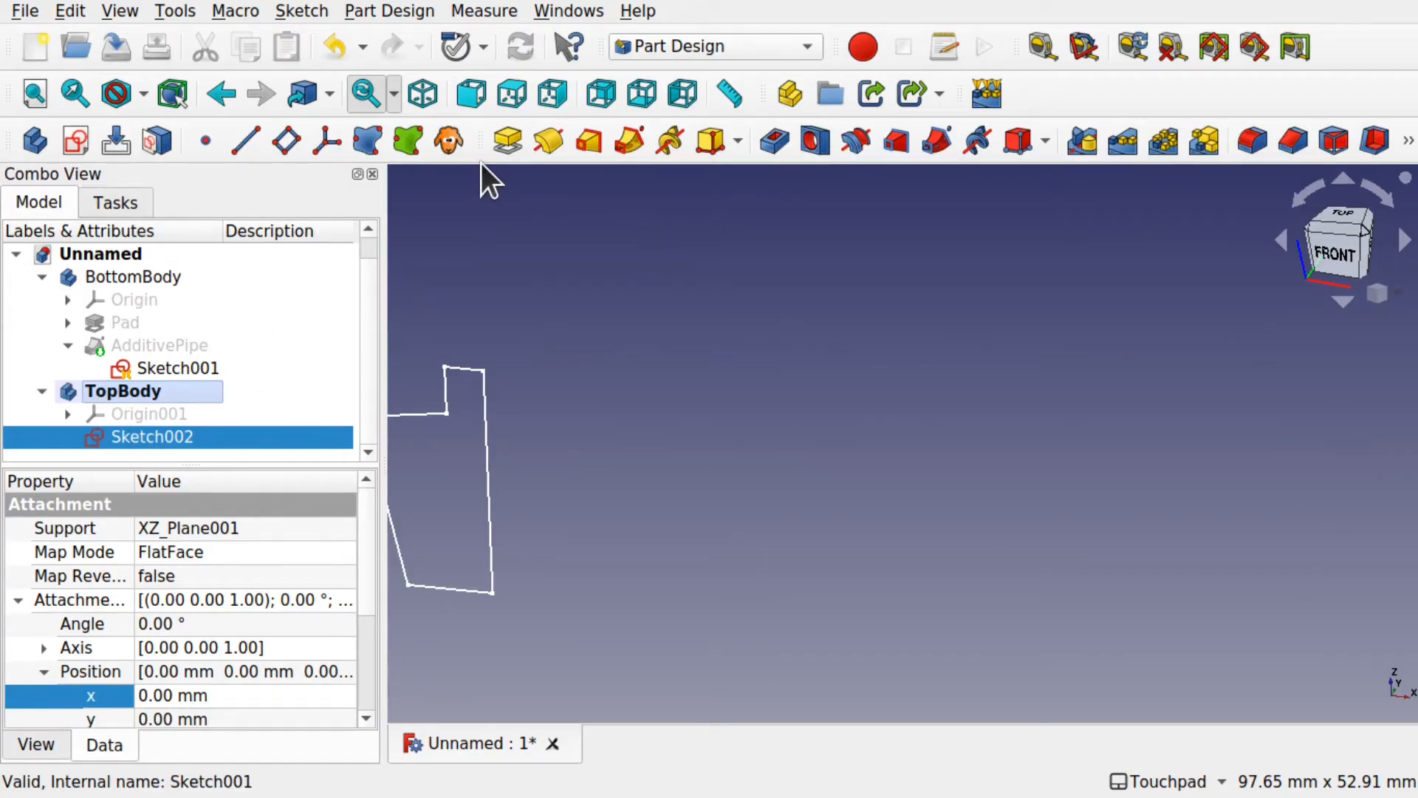
Create a sub-shape binder of BottomBody's Sketch001 inside TopBody and select the binder.
middle_drag(500, 303, 647, 318)
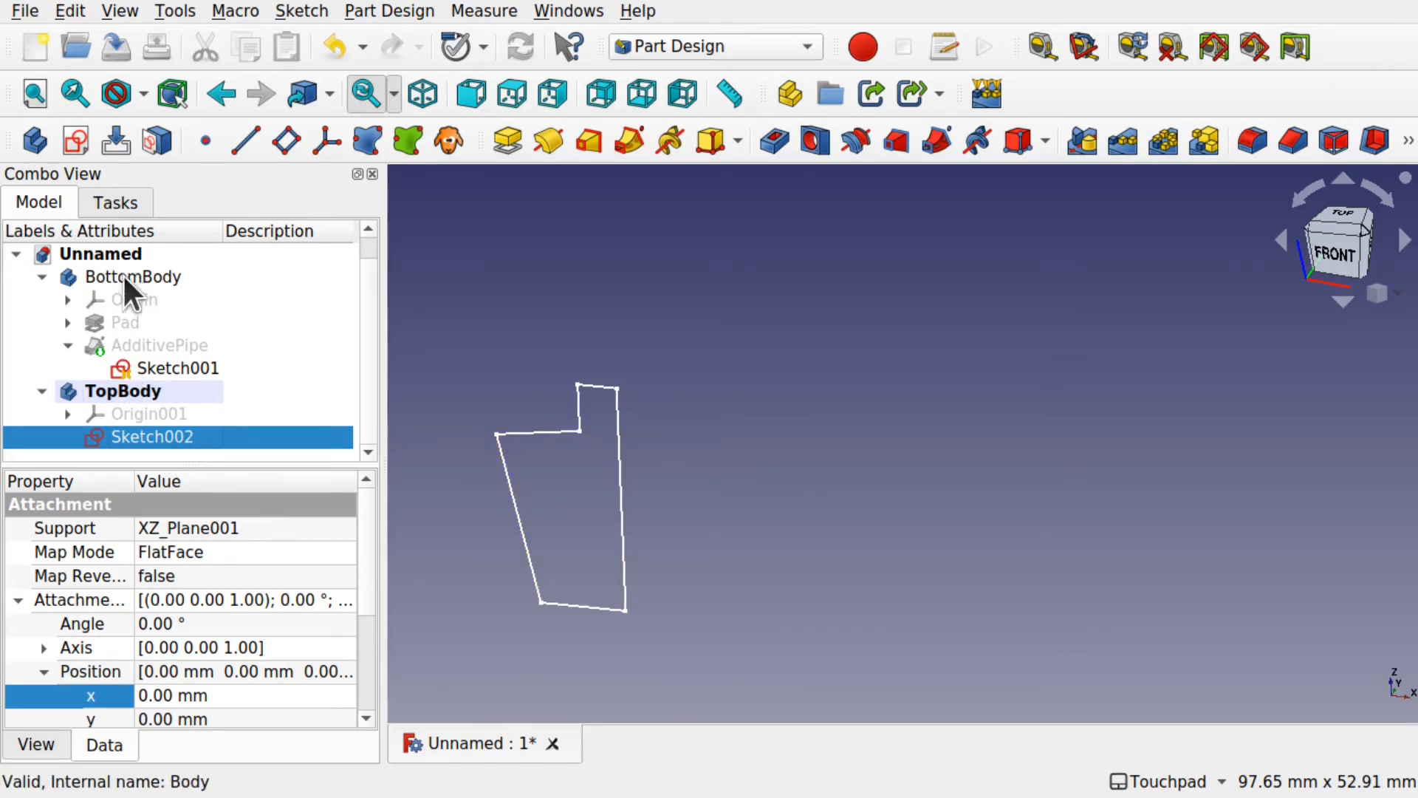
click(184, 364)
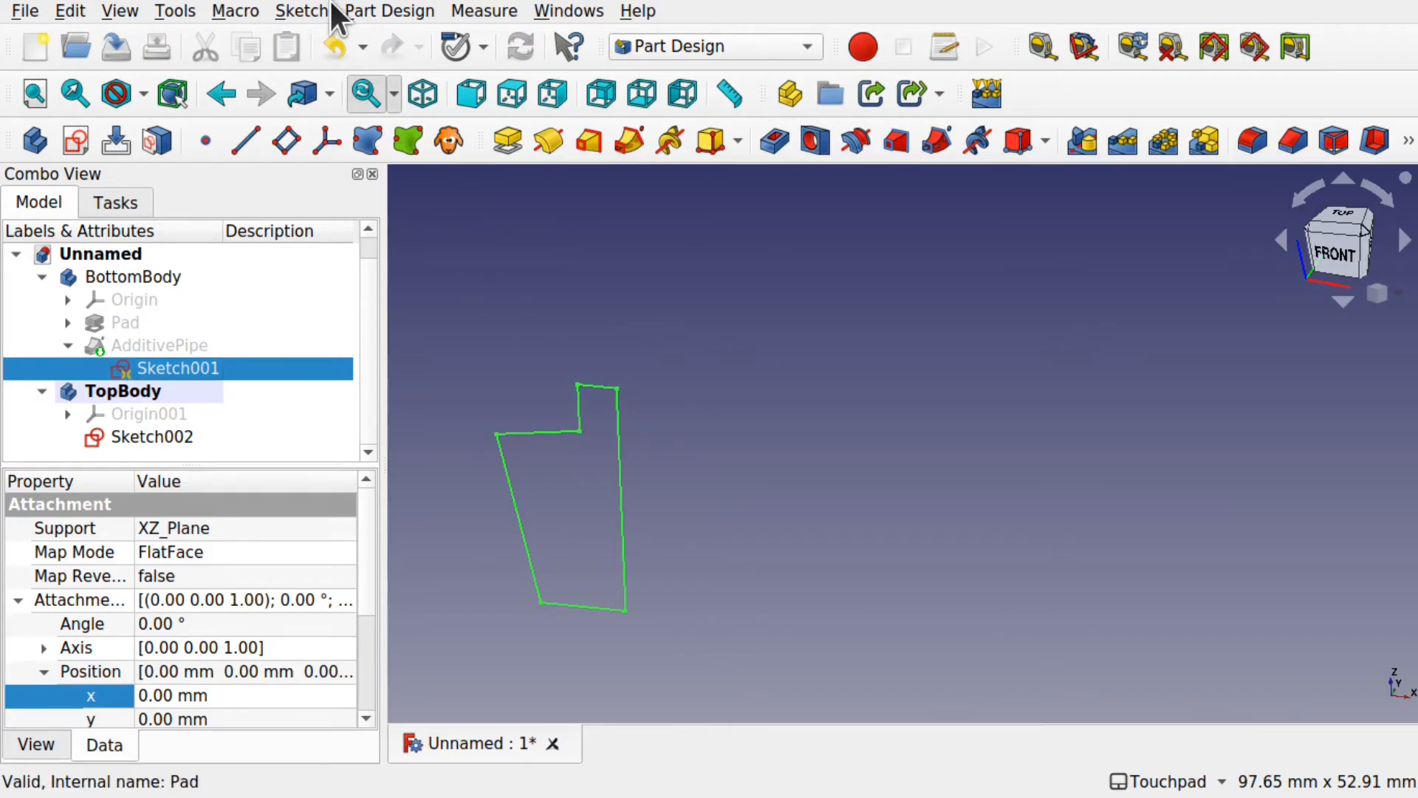
click(371, 12)
click(427, 155)
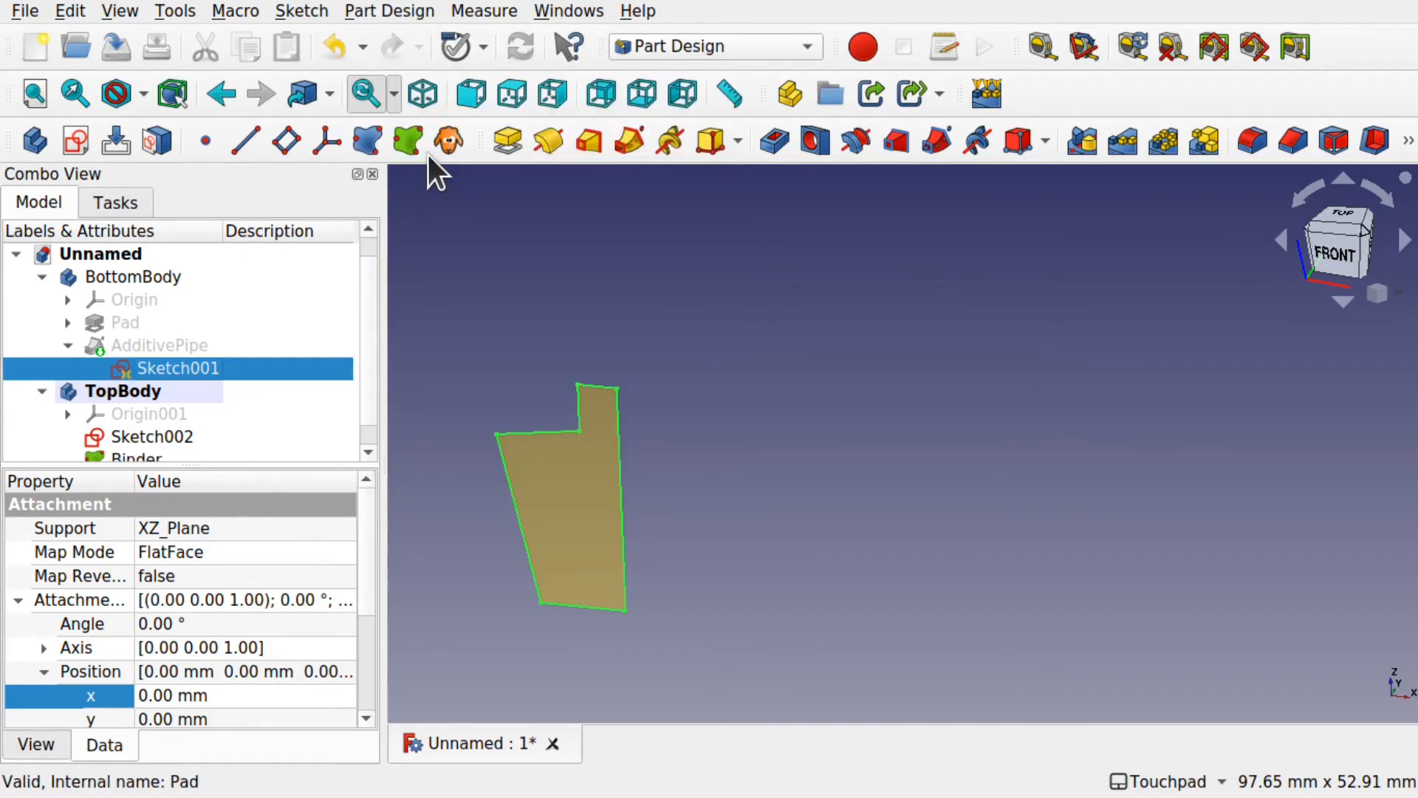
scroll(362, 332, down, 1)
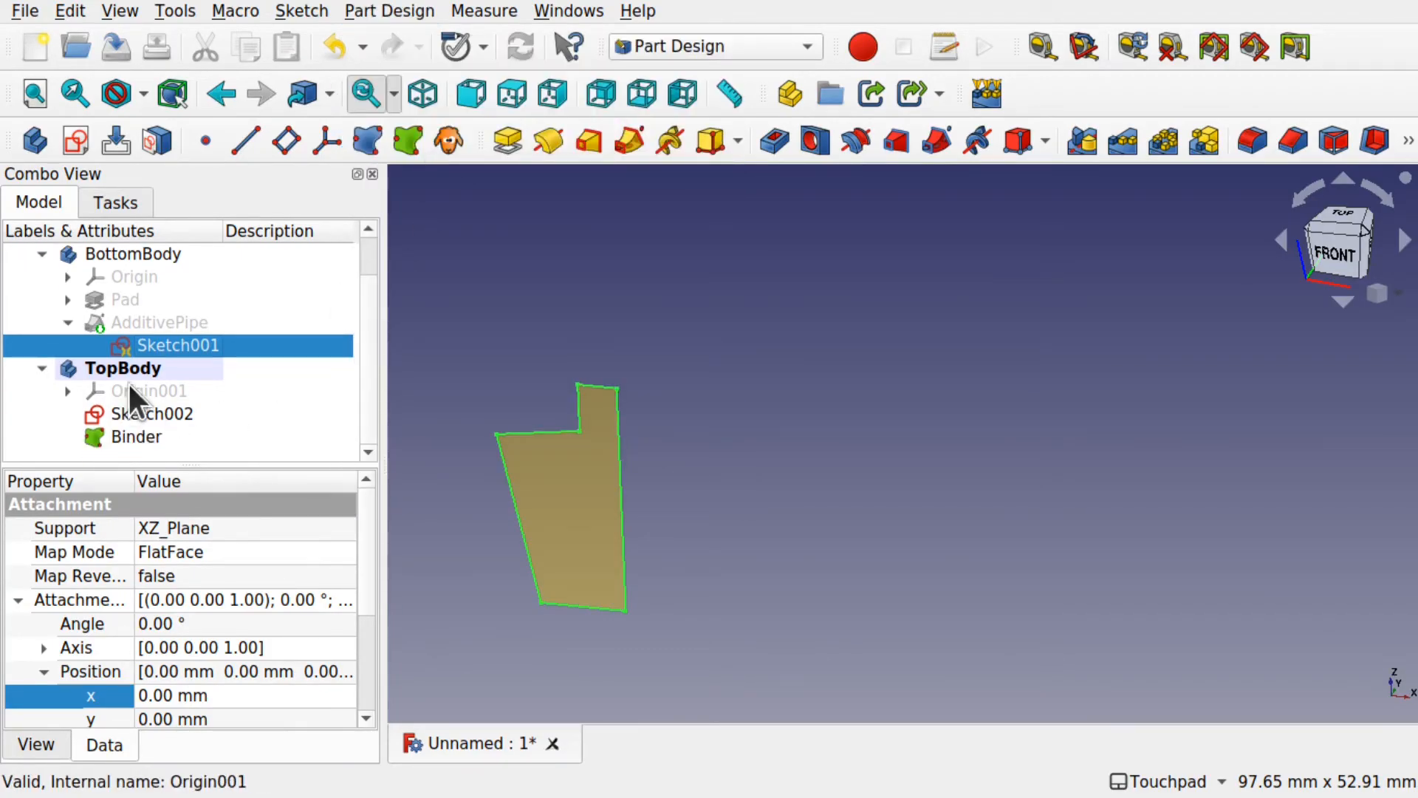
click(137, 436)
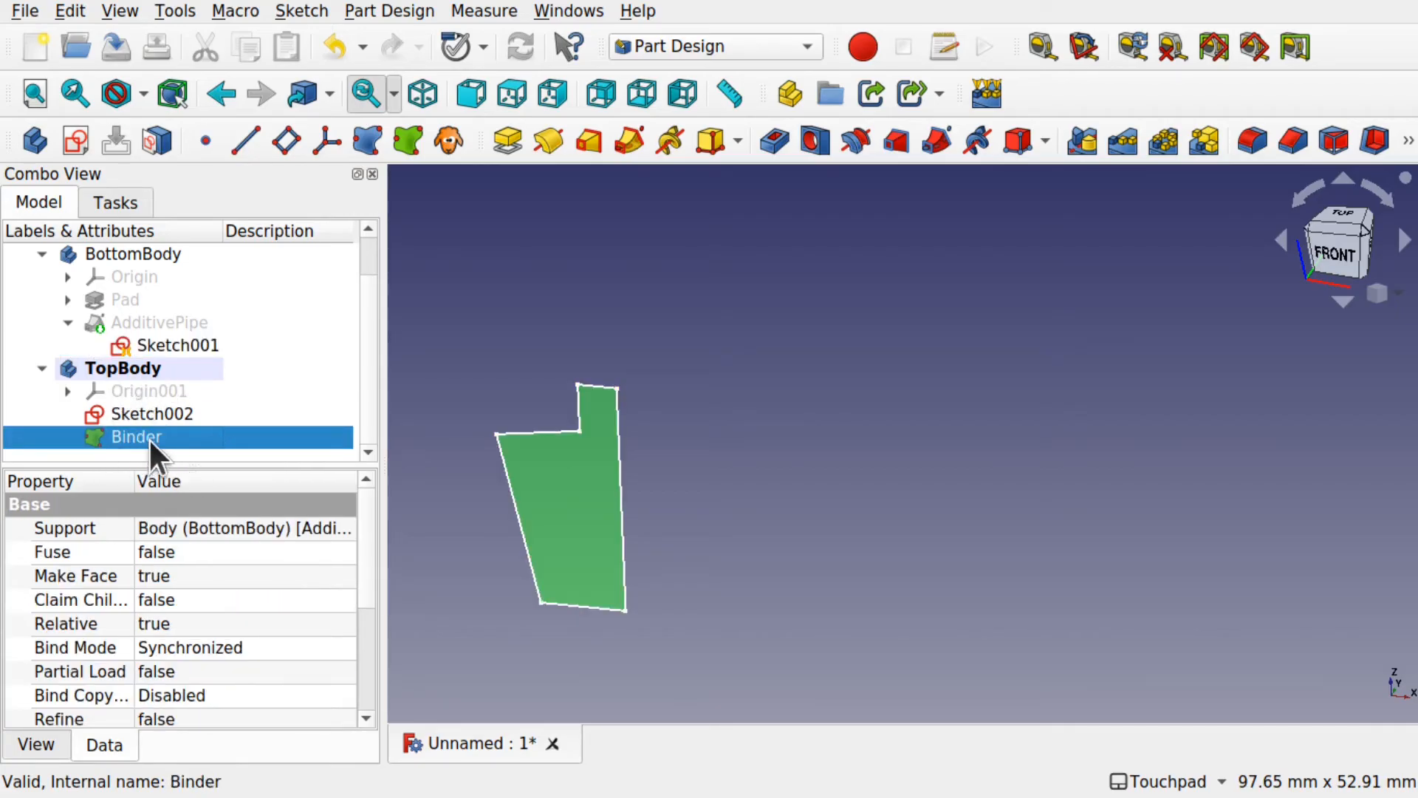
Reopen TopBody's empty Sketch002 for editing and try to reference an edge of the stepped profile as external geometry.
click(176, 414)
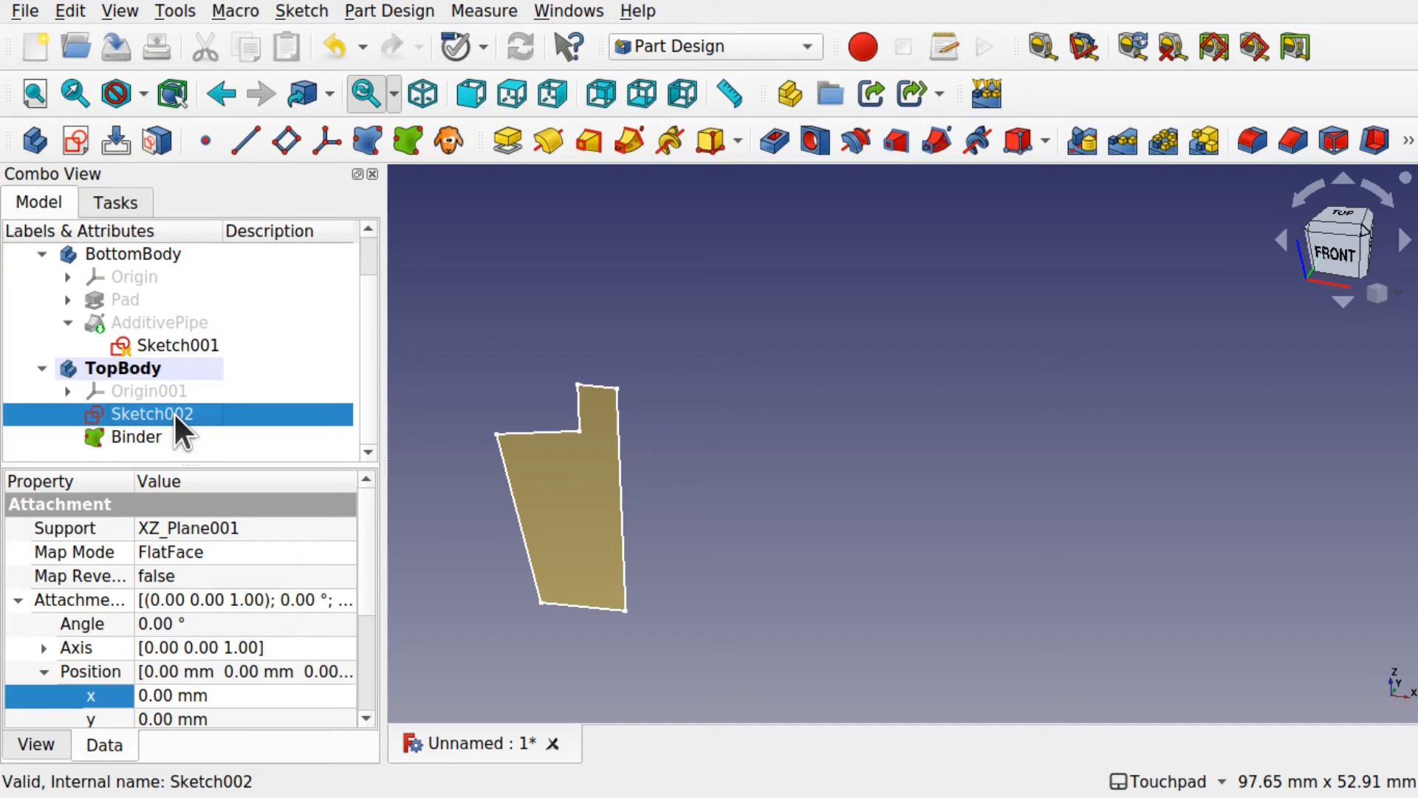
double_click(176, 415)
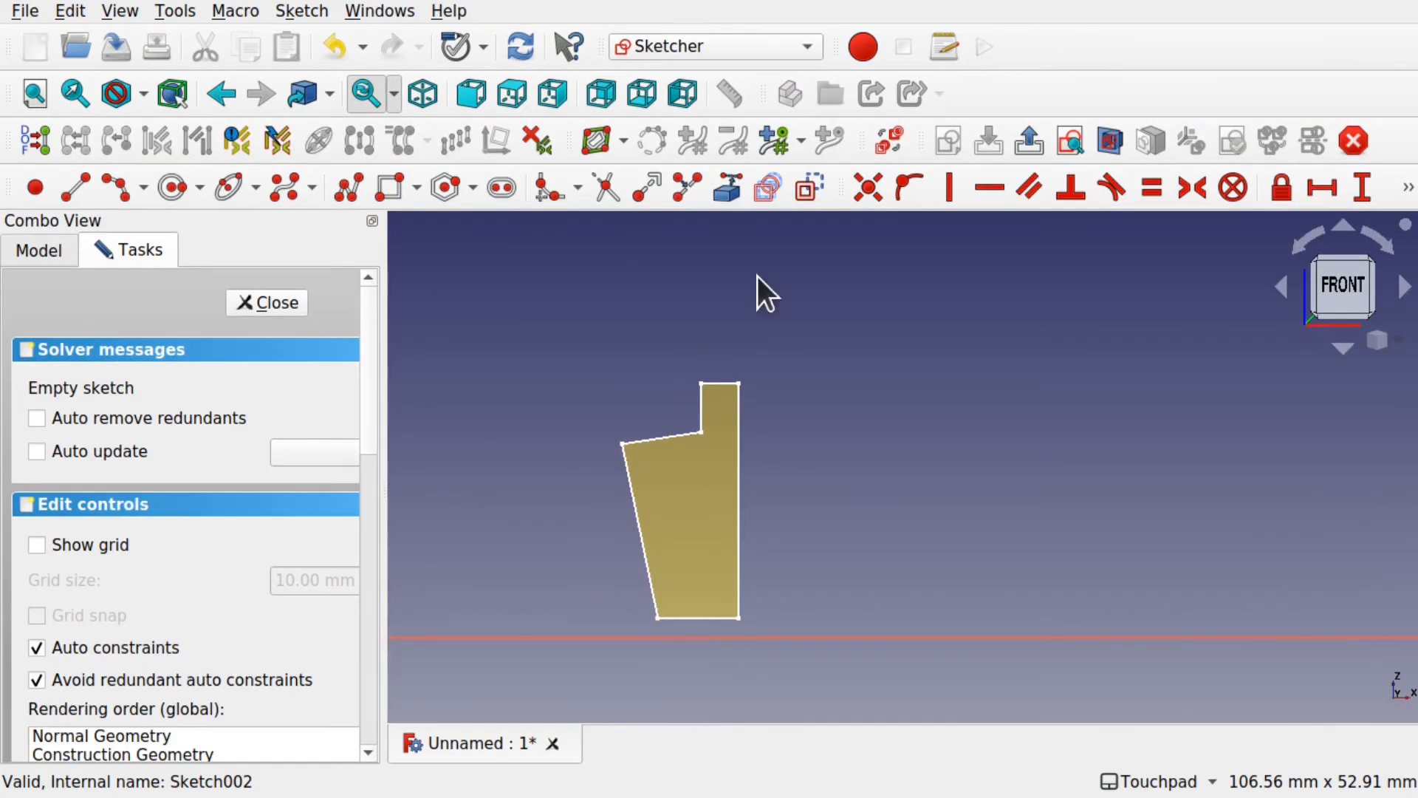
click(727, 189)
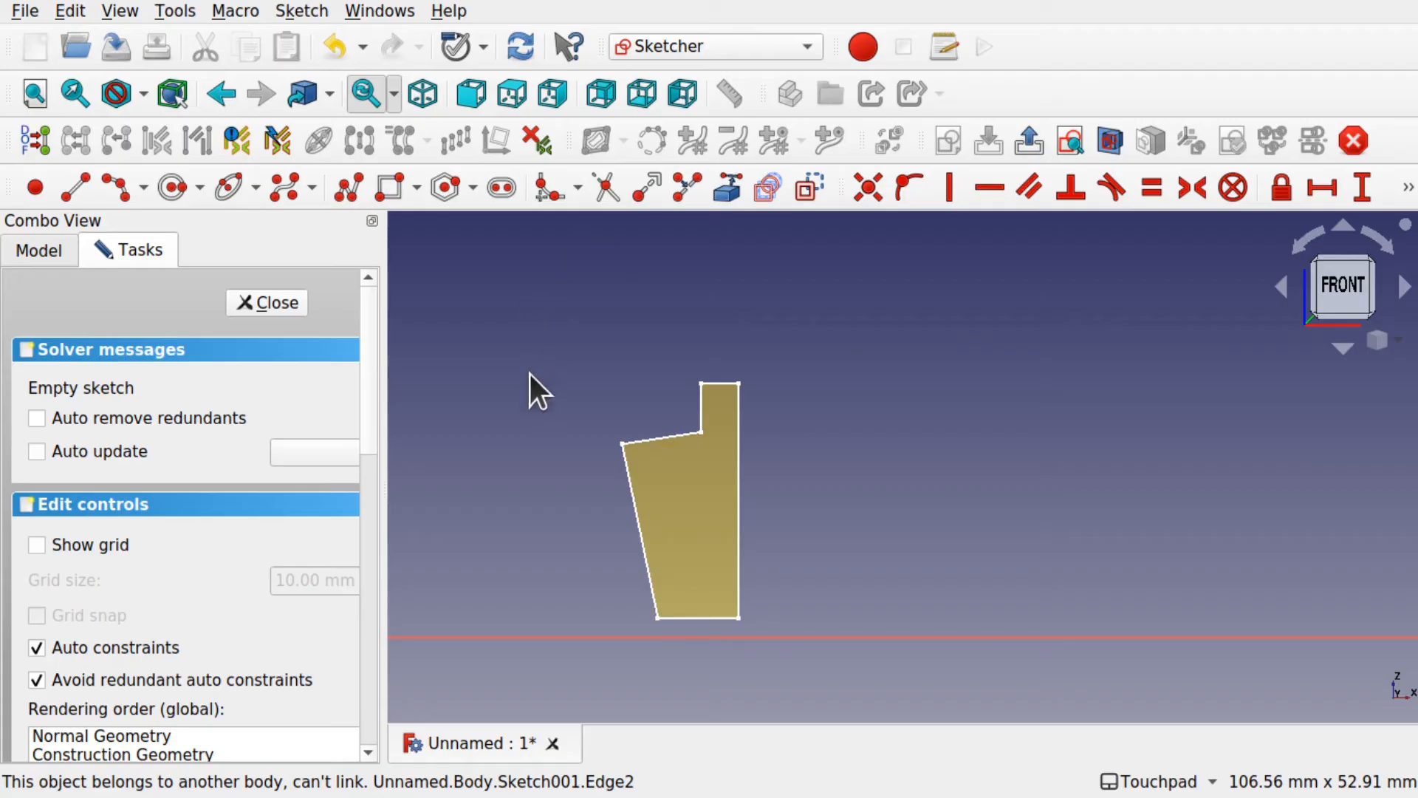
Hide BottomBody's Sketch001 so that only the binder in TopBody represents the stepped profile.
click(57, 254)
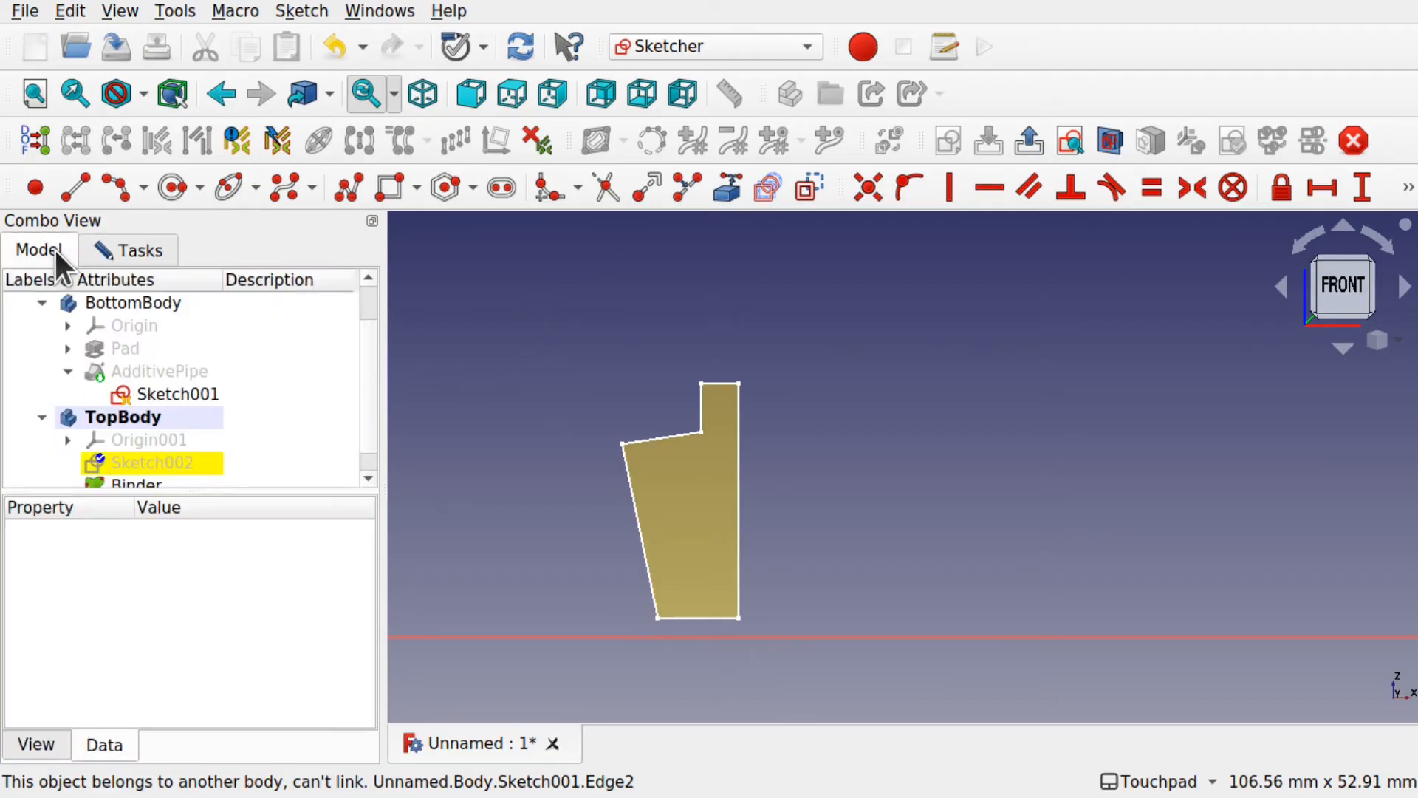
click(212, 396)
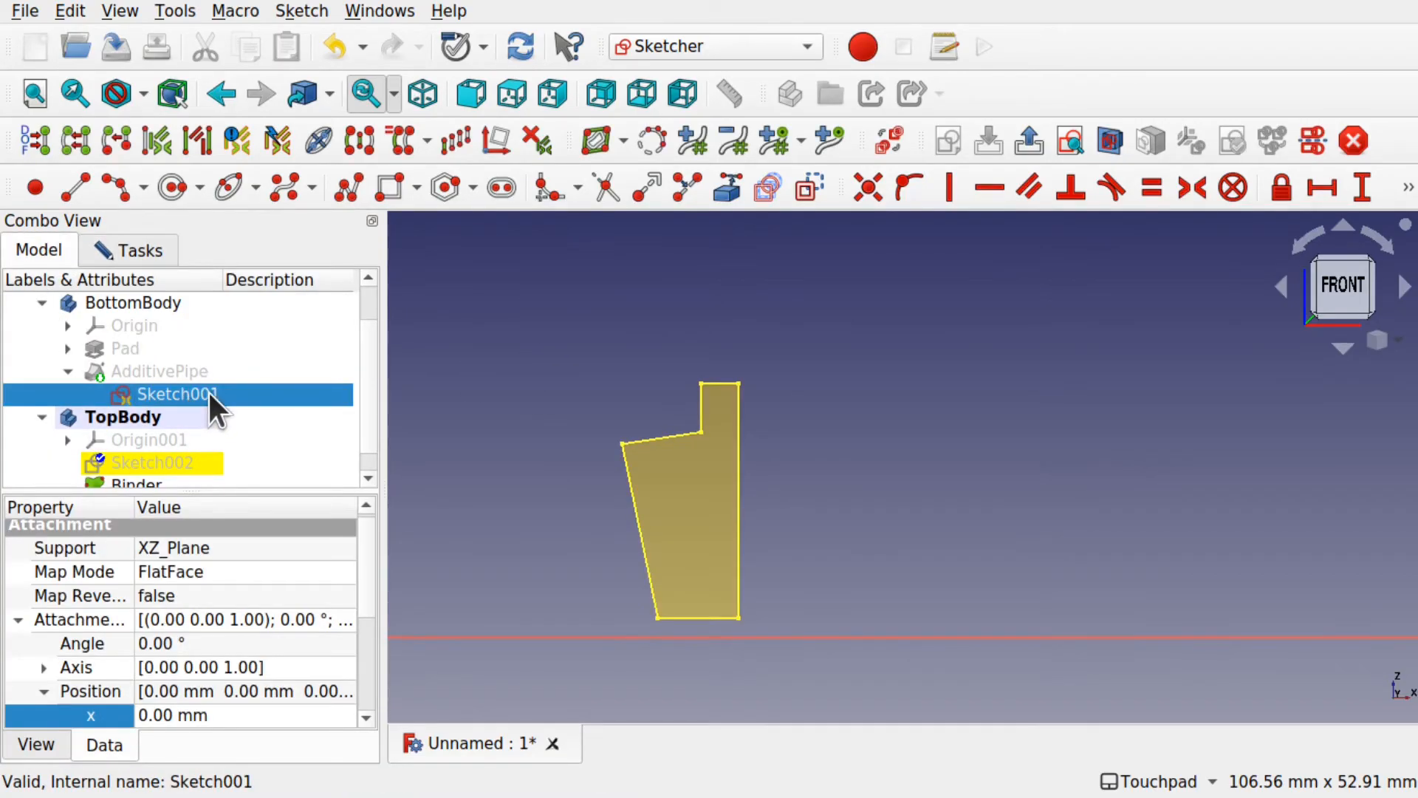
key(space)
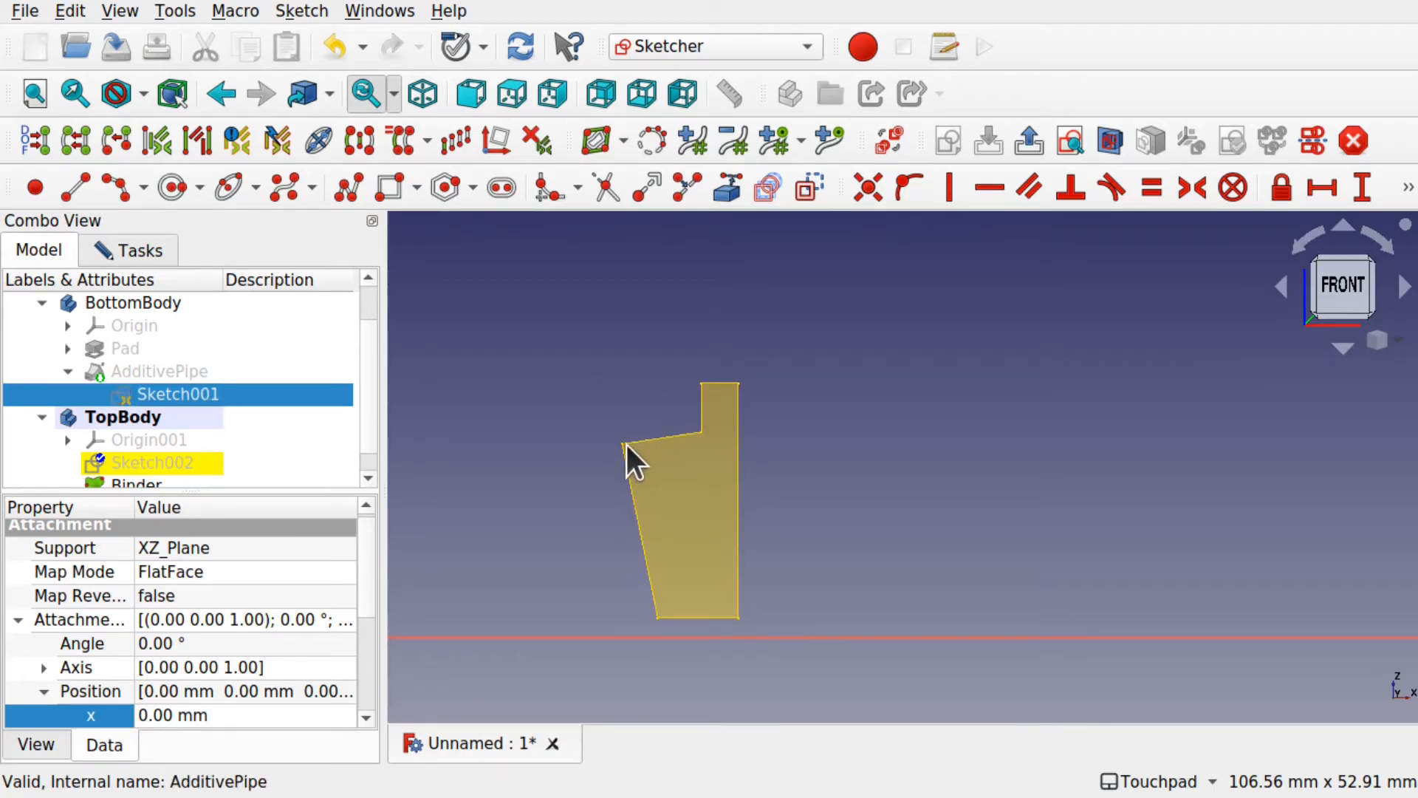
click(539, 460)
click(169, 395)
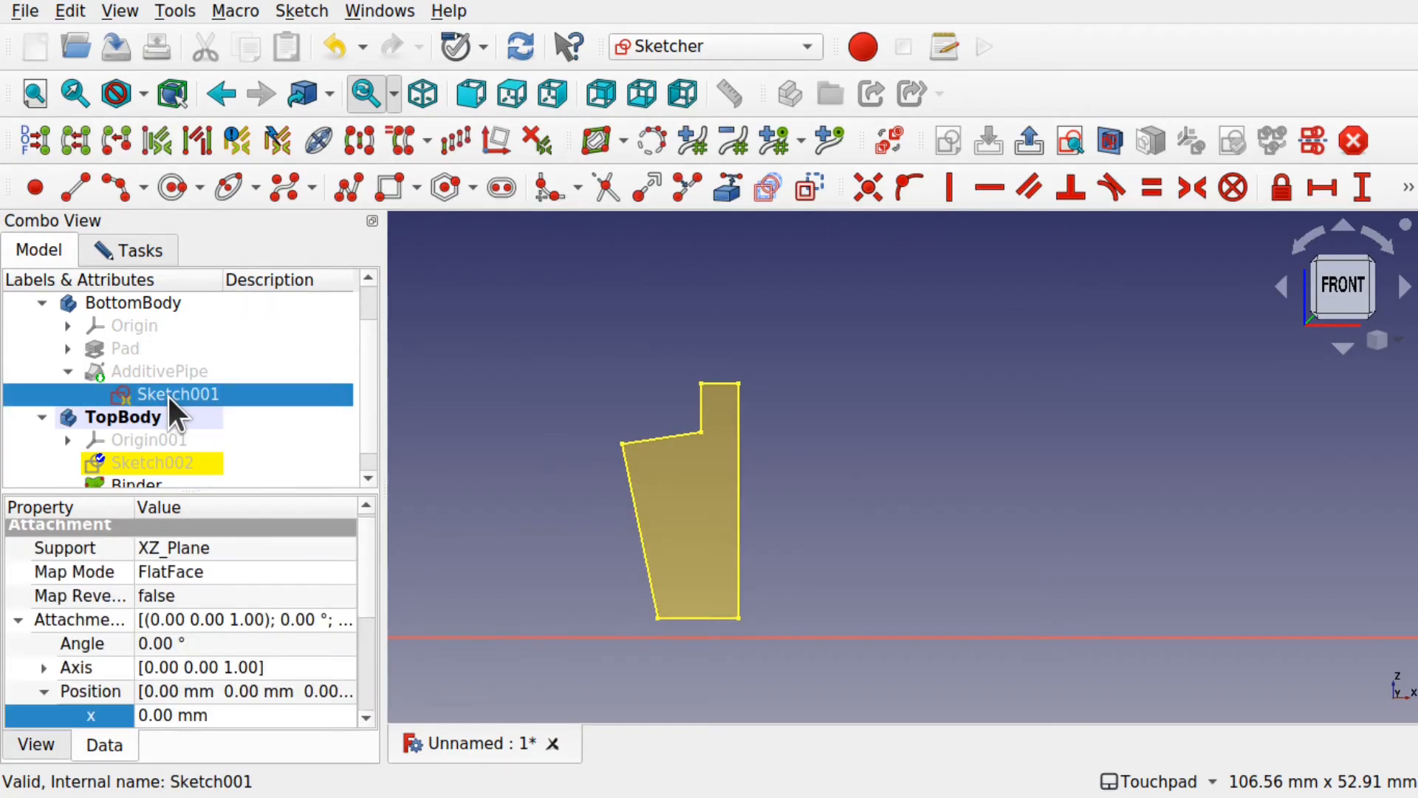
key(space)
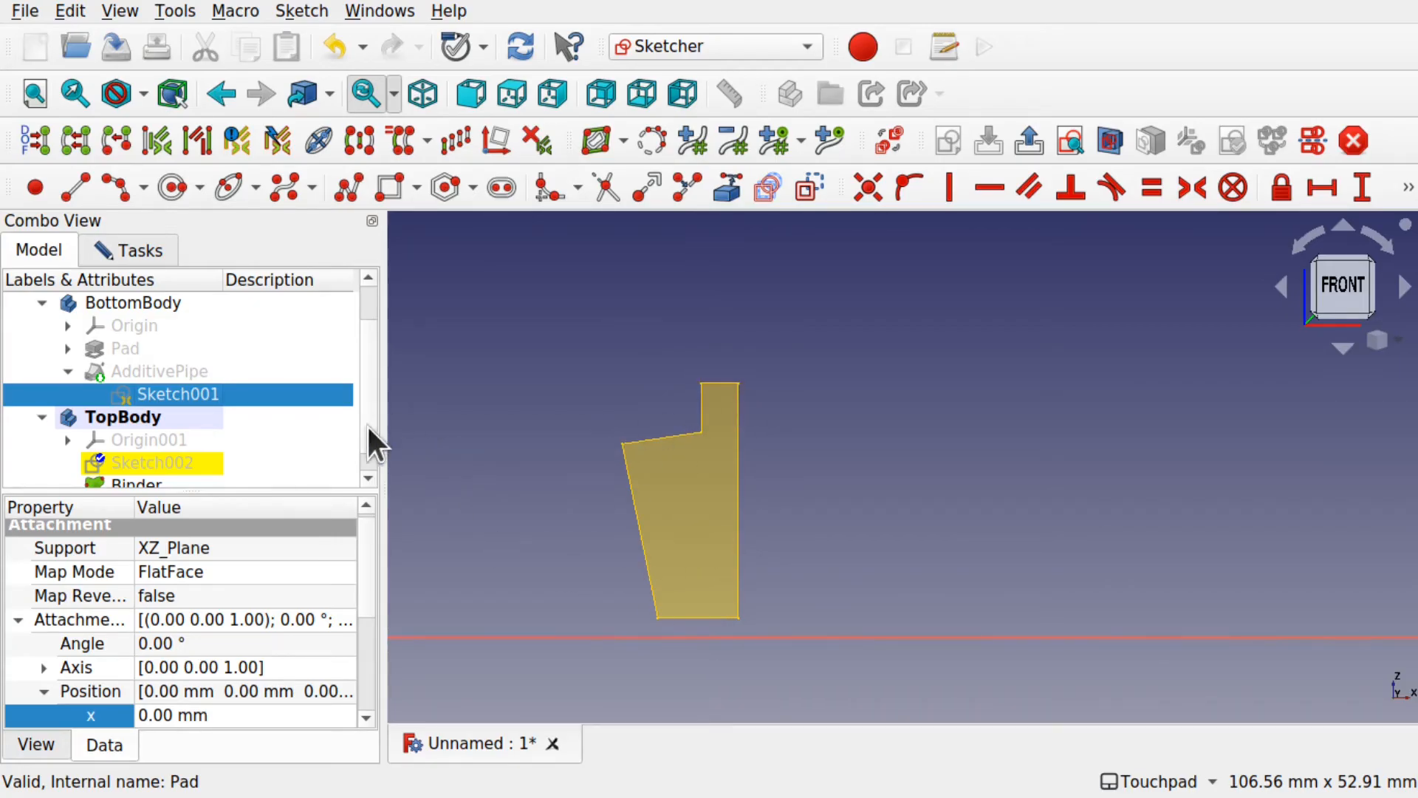
scroll(366, 452, down, 1)
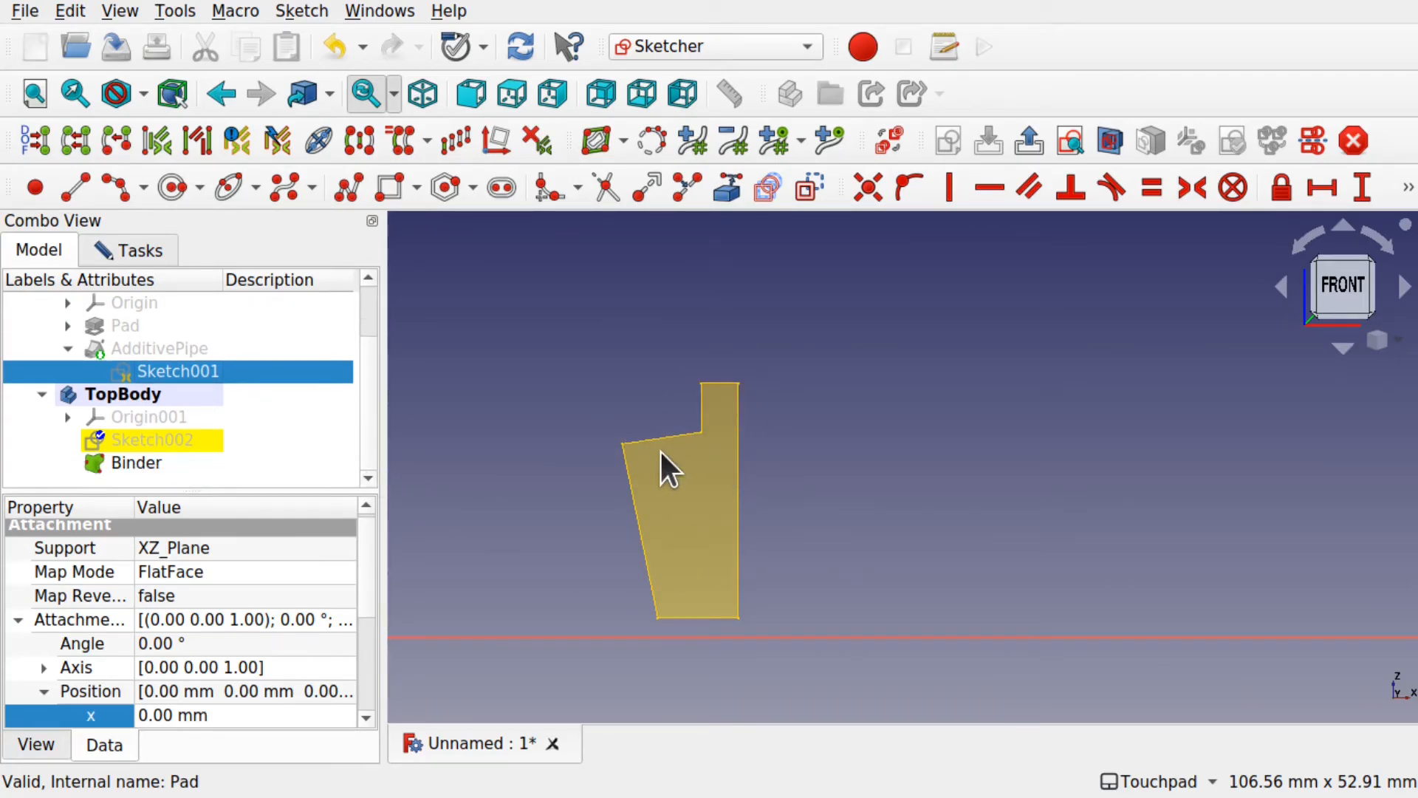
Reference the binder's step corners, vertical step edge and bottom edge as external geometry in the sketch.
click(131, 259)
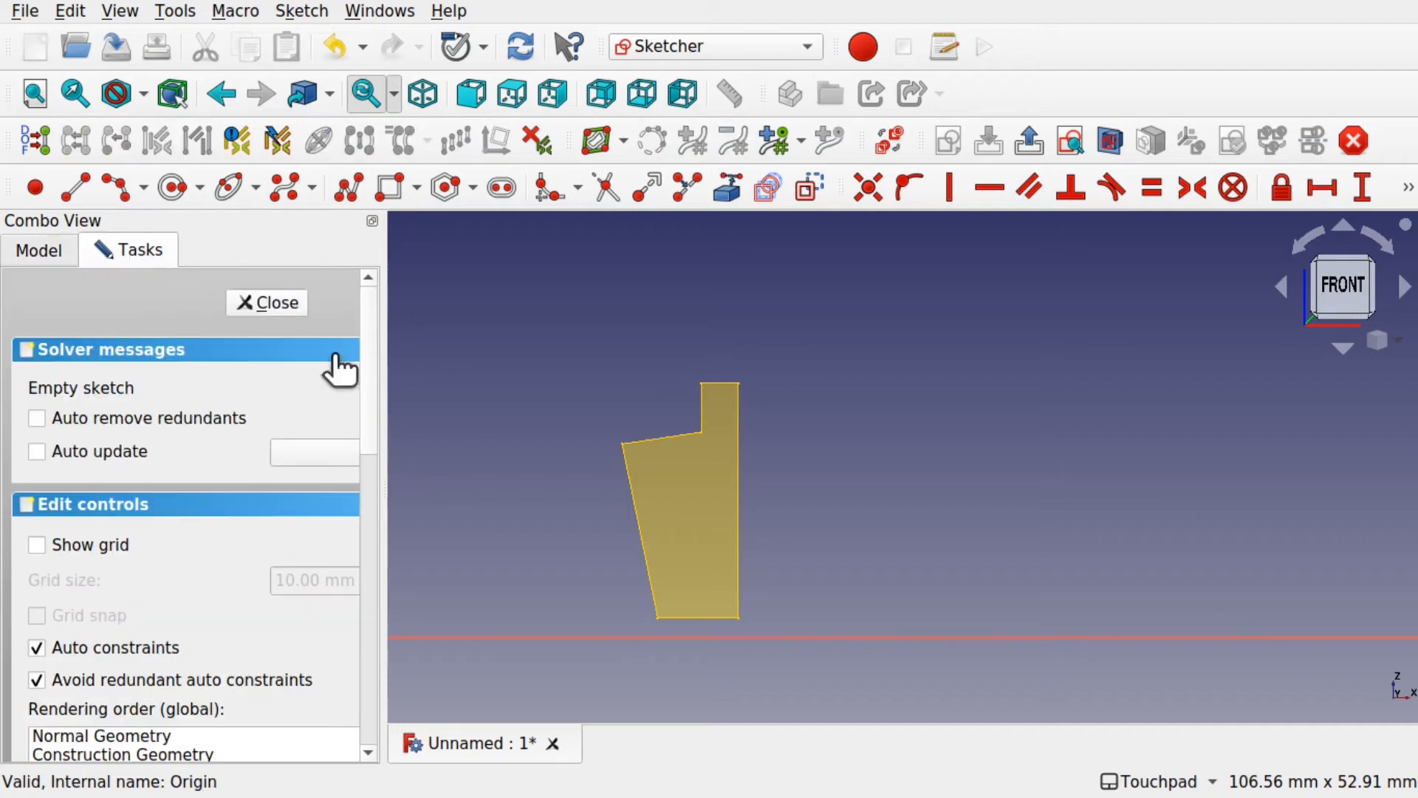
click(728, 193)
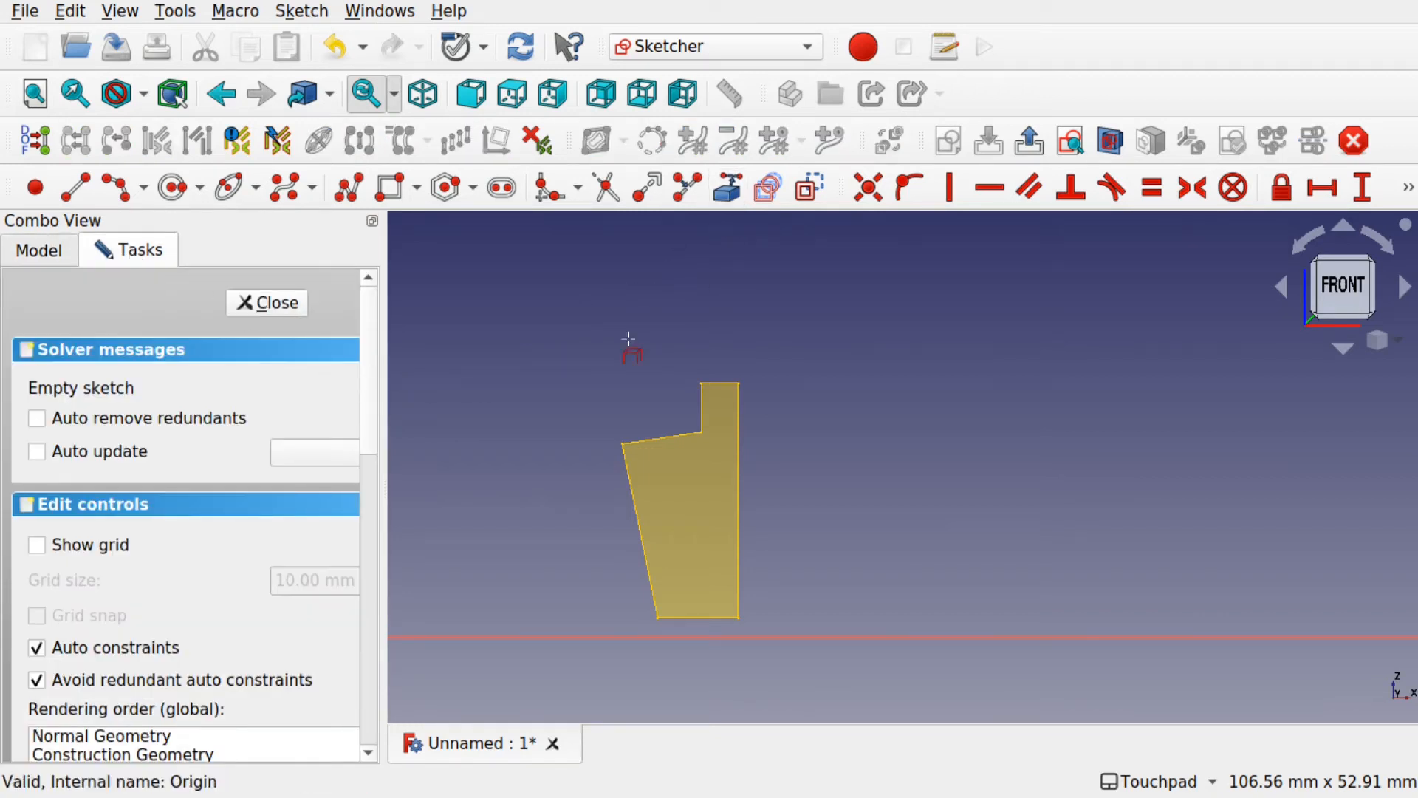
click(621, 443)
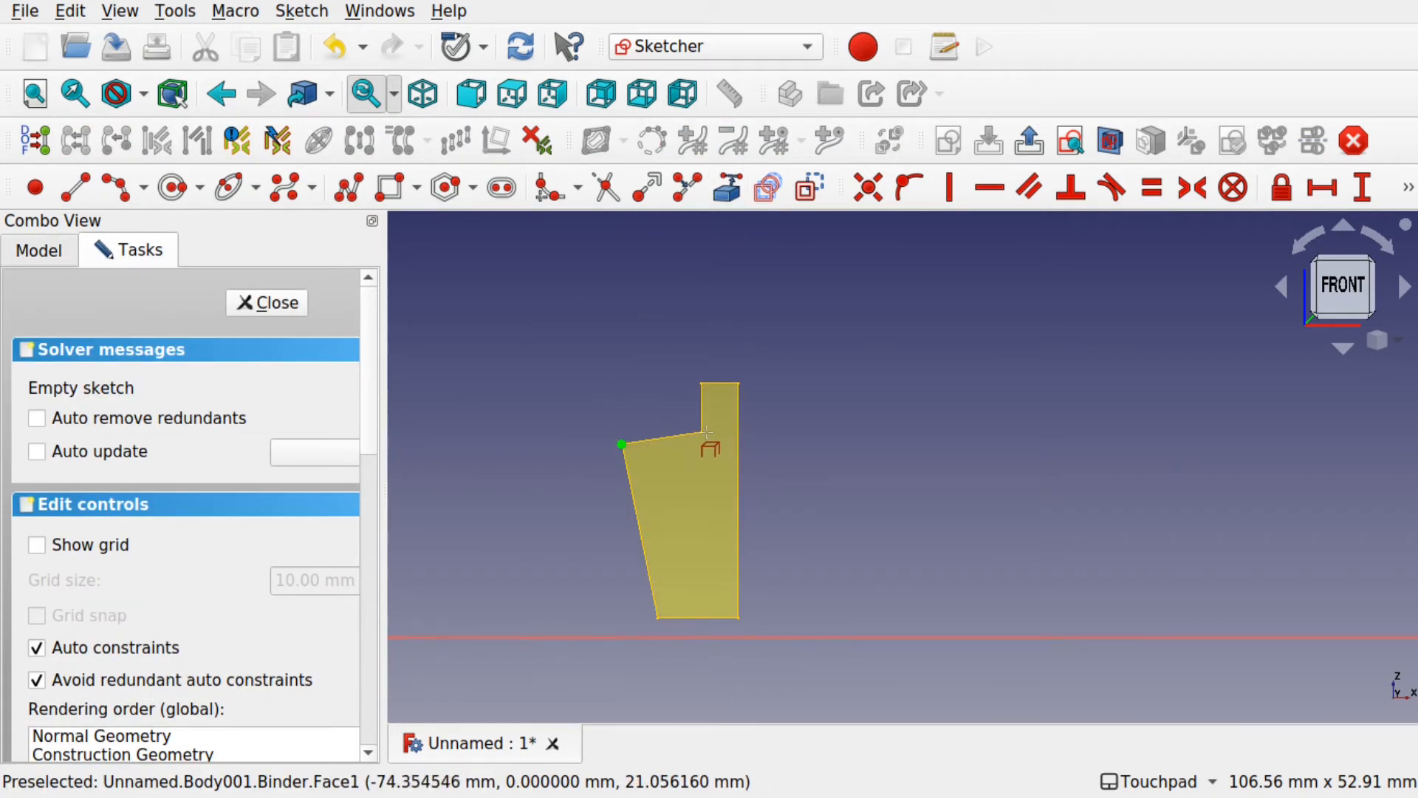
click(703, 432)
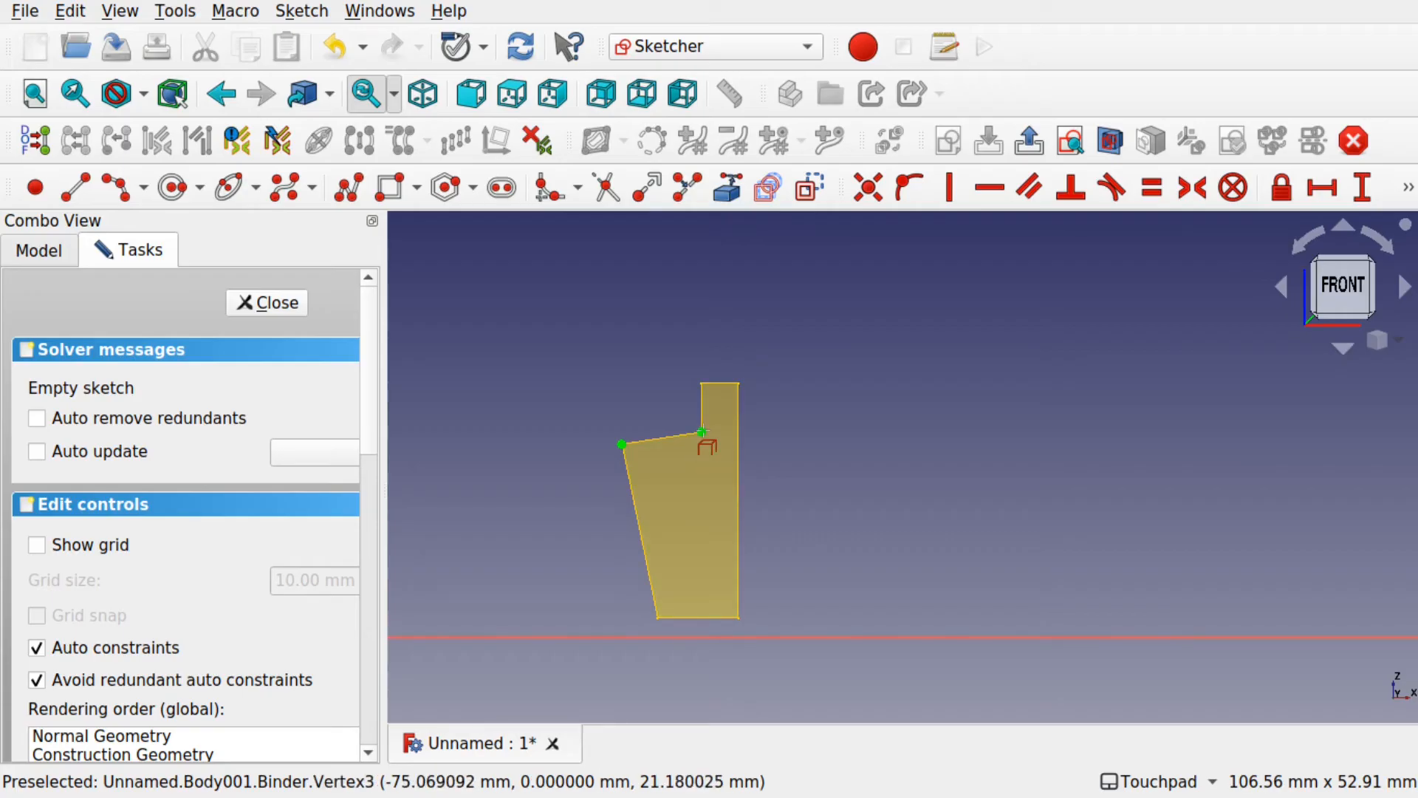
click(702, 387)
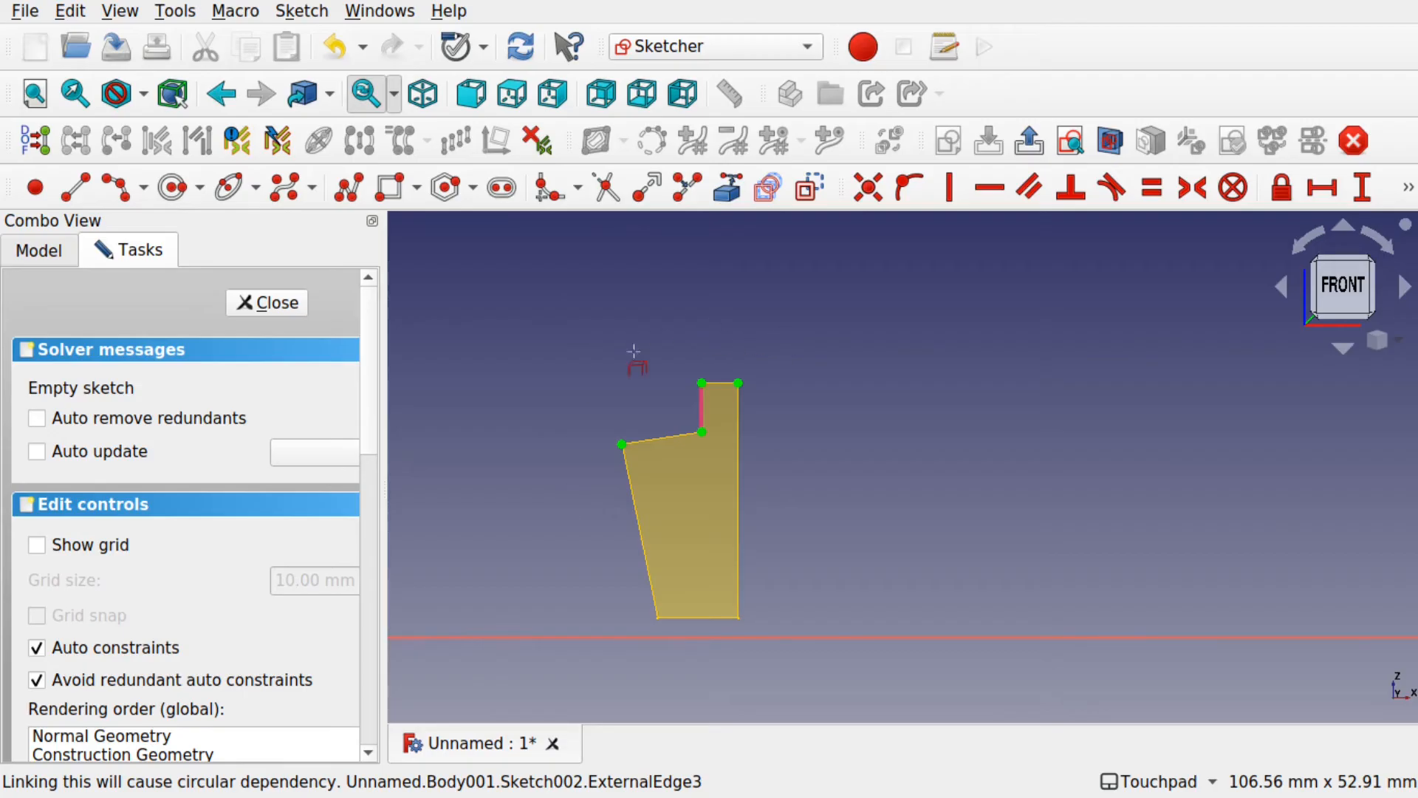
mouse_move(789, 354)
shift+middle_down()
mouse_move(794, 426)
mouse_move(798, 406)
shift+middle_up()
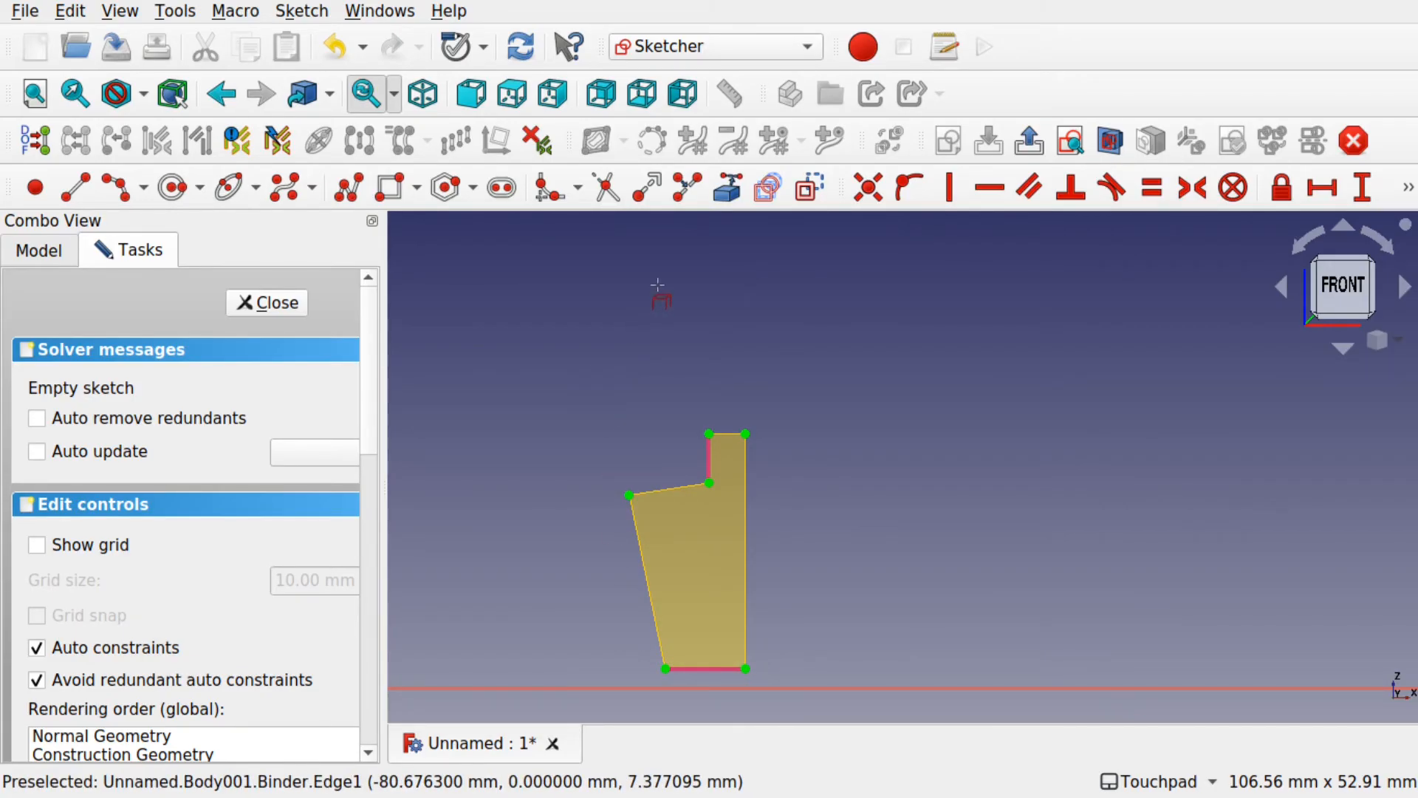
Draw a closed six-sided polyline just above the binder's step, with a slanted side about 13 mm long and a top about 10.9 mm wide.
click(348, 193)
click(745, 430)
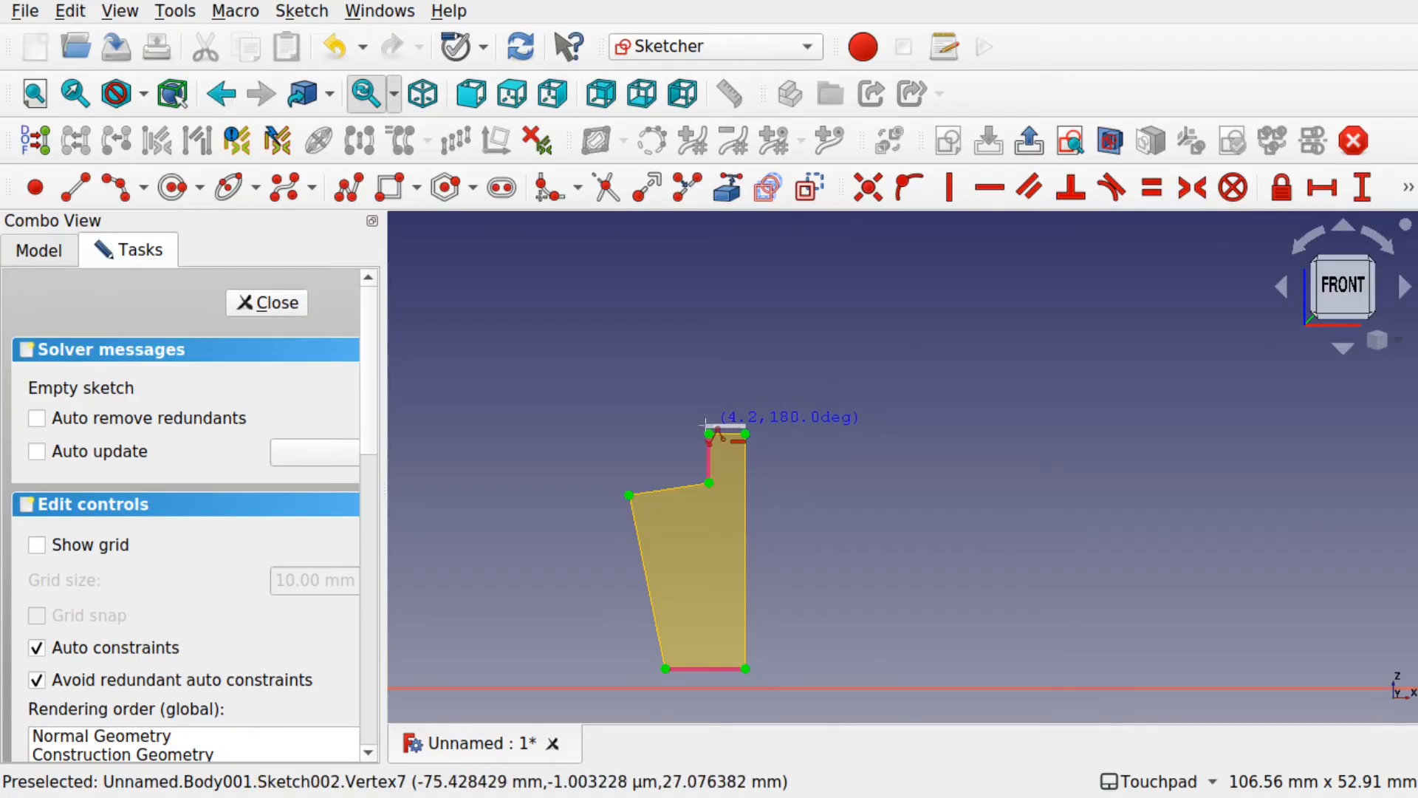
click(707, 428)
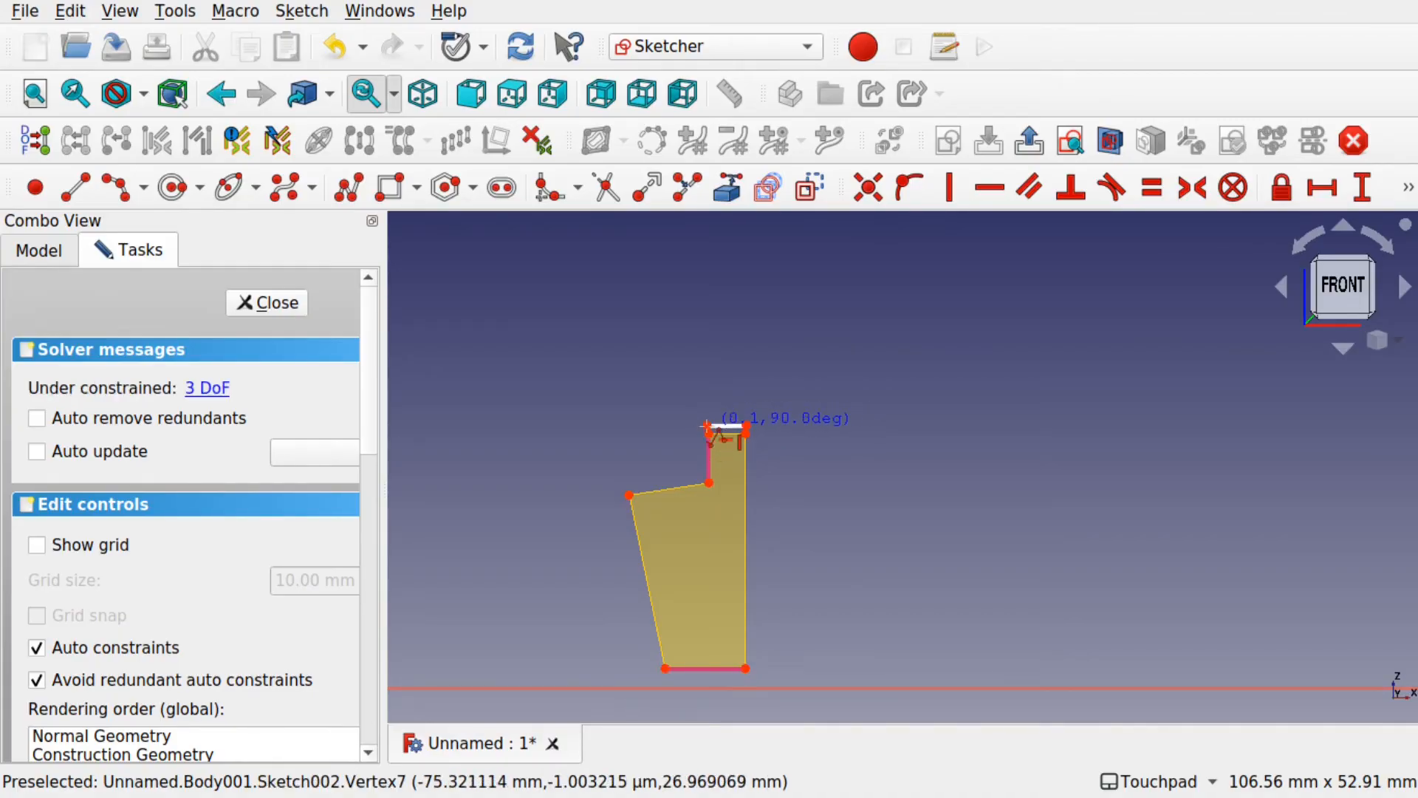
click(707, 480)
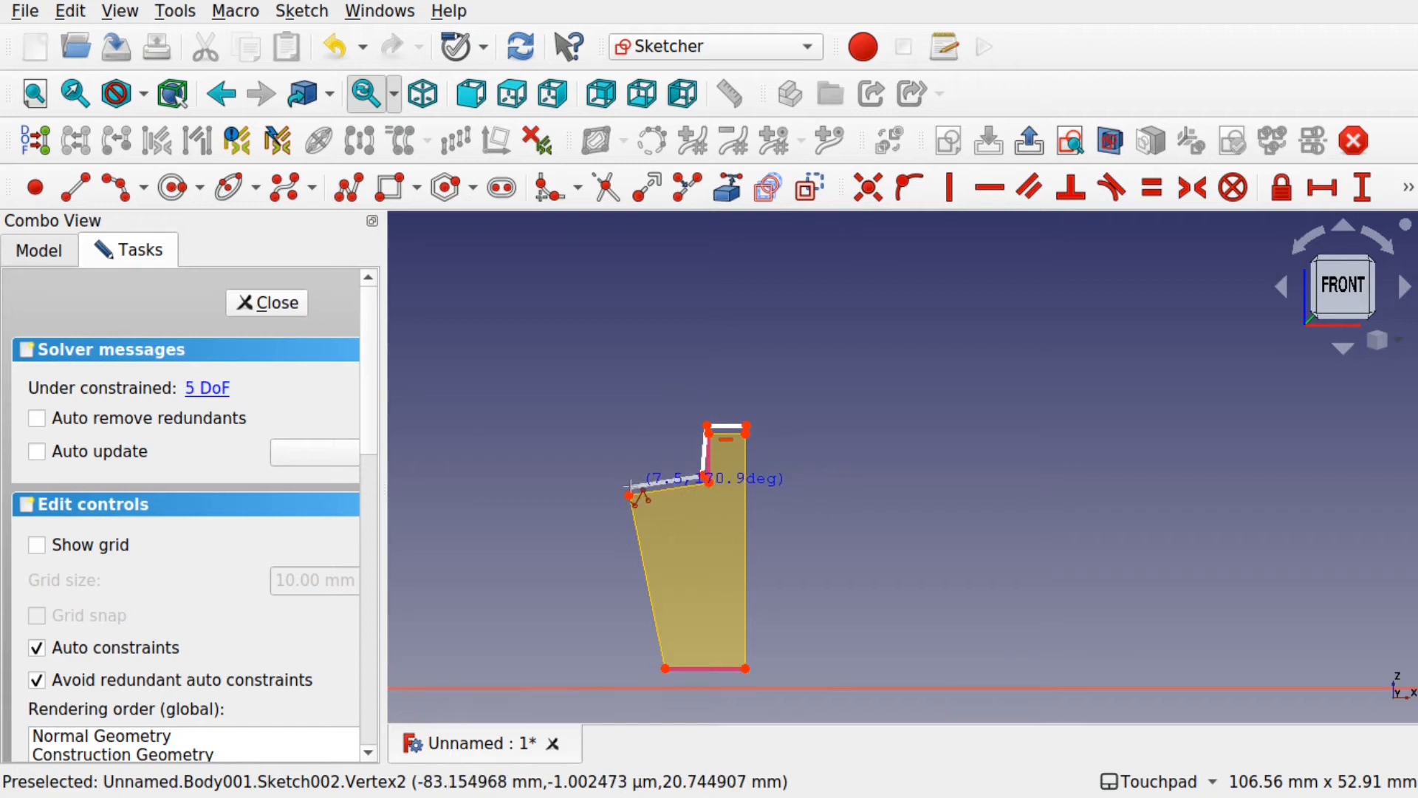
click(630, 489)
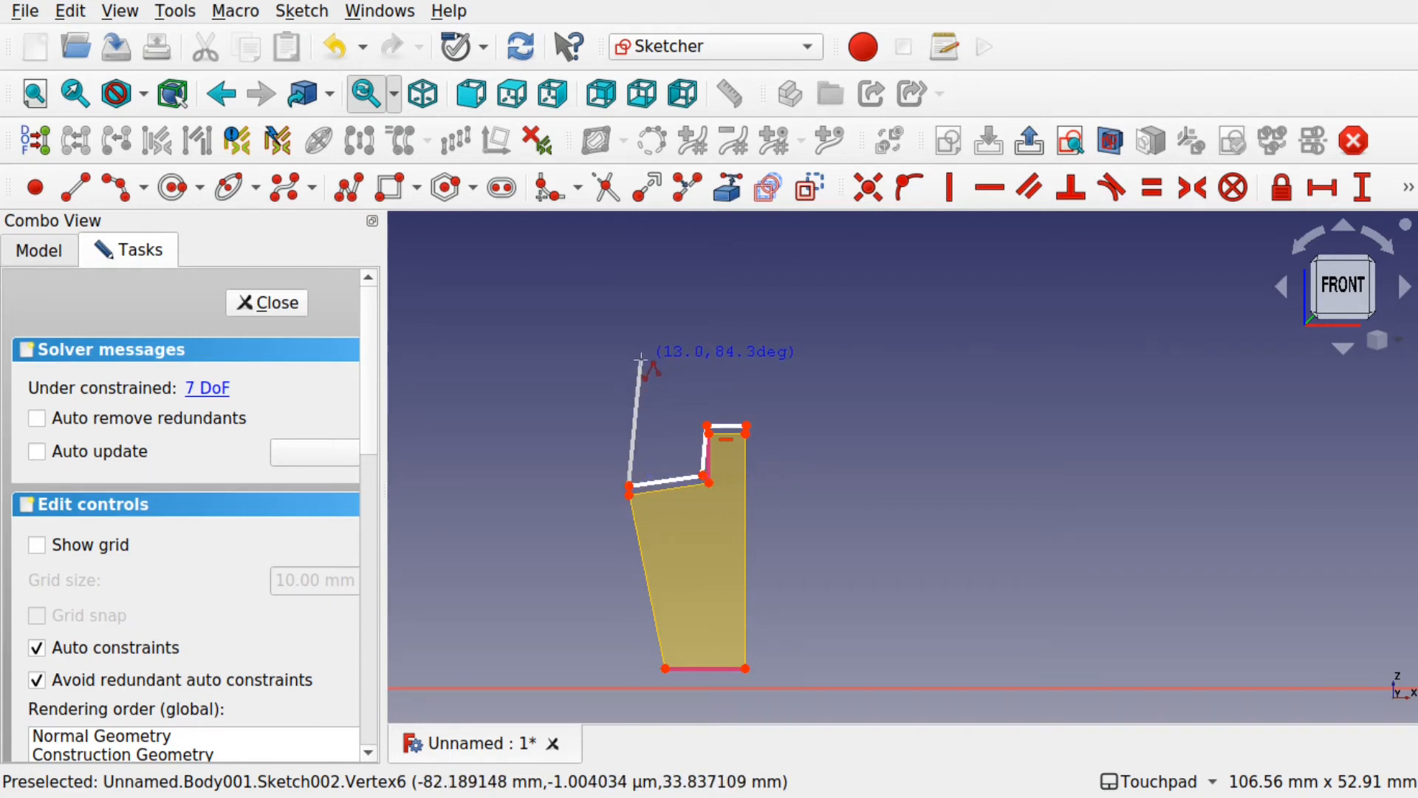
click(641, 361)
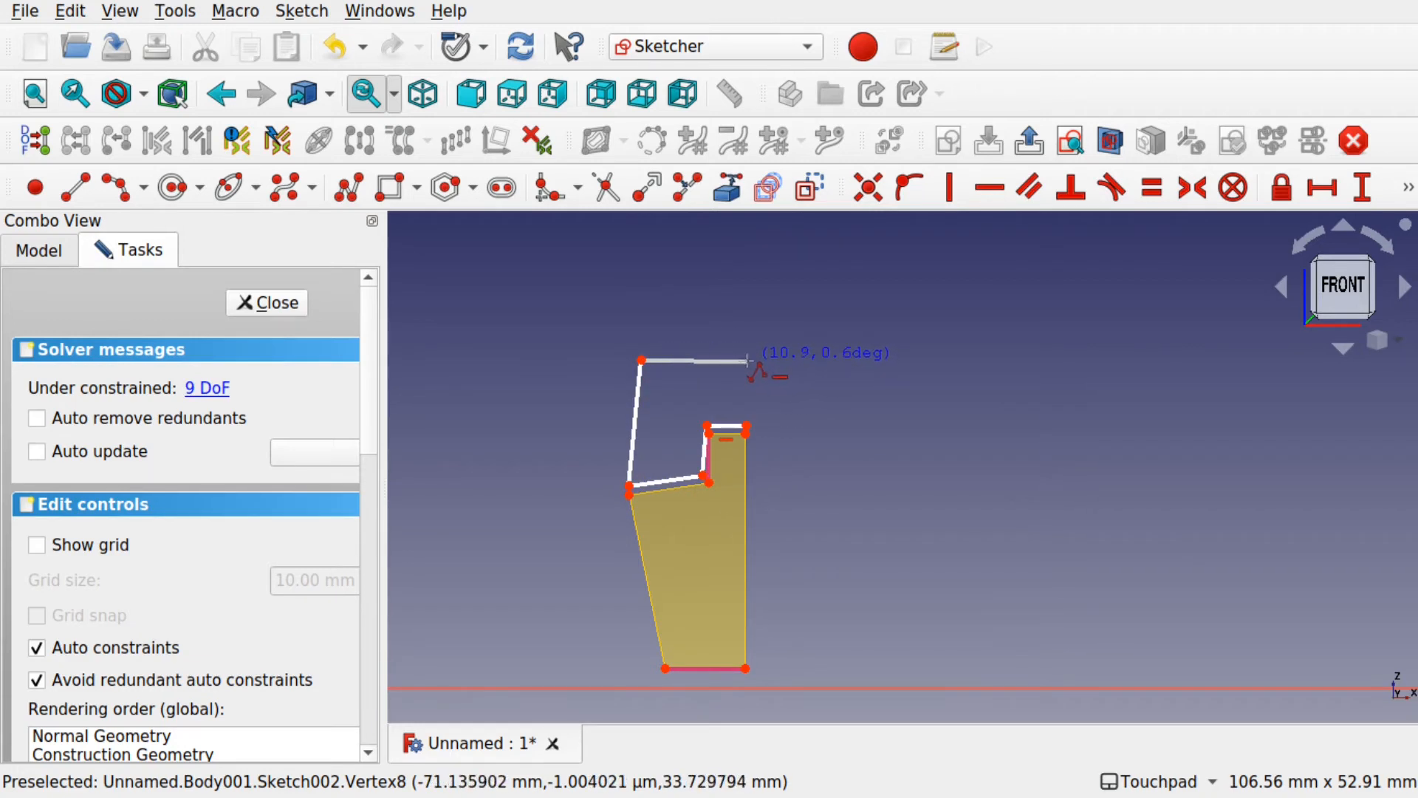
click(748, 360)
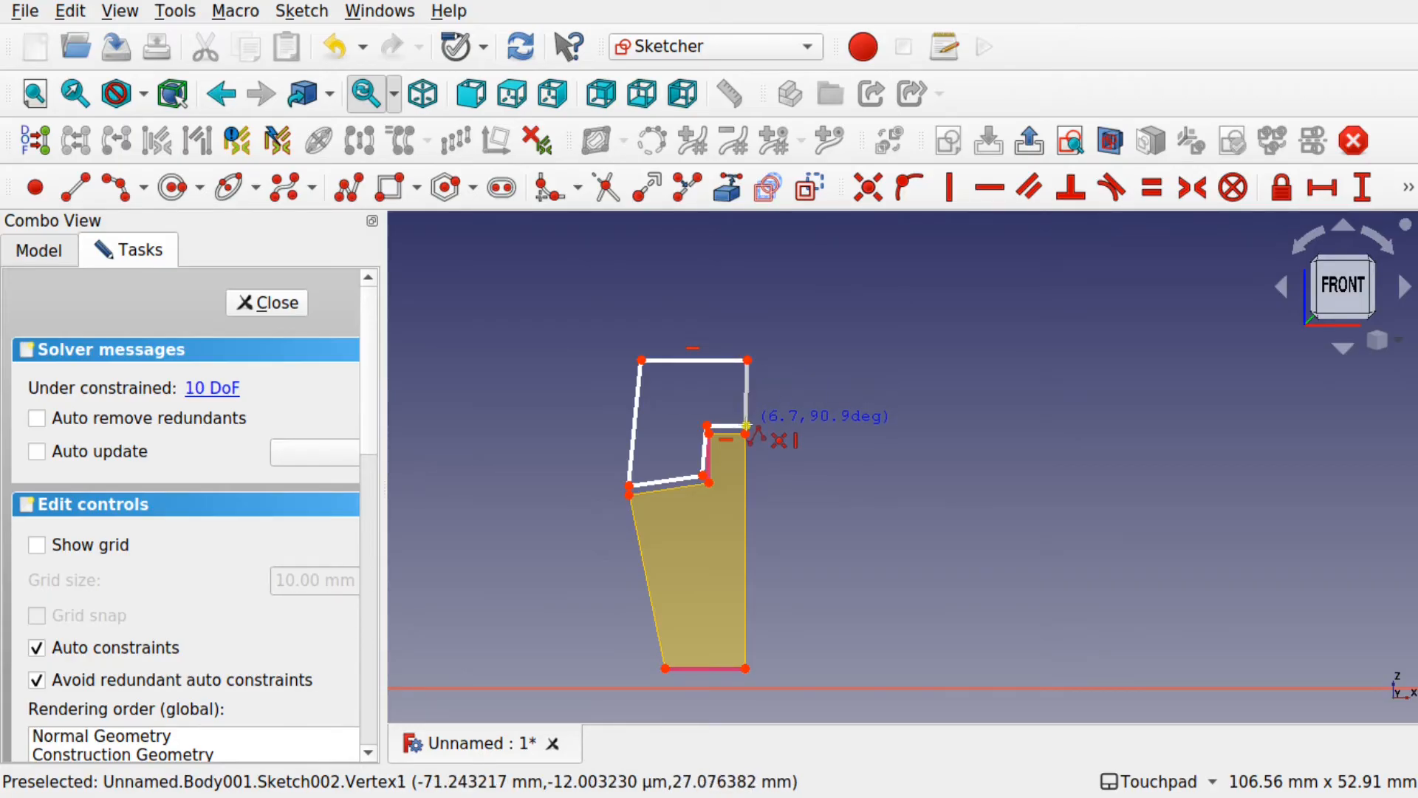
click(746, 426)
right_click(746, 423)
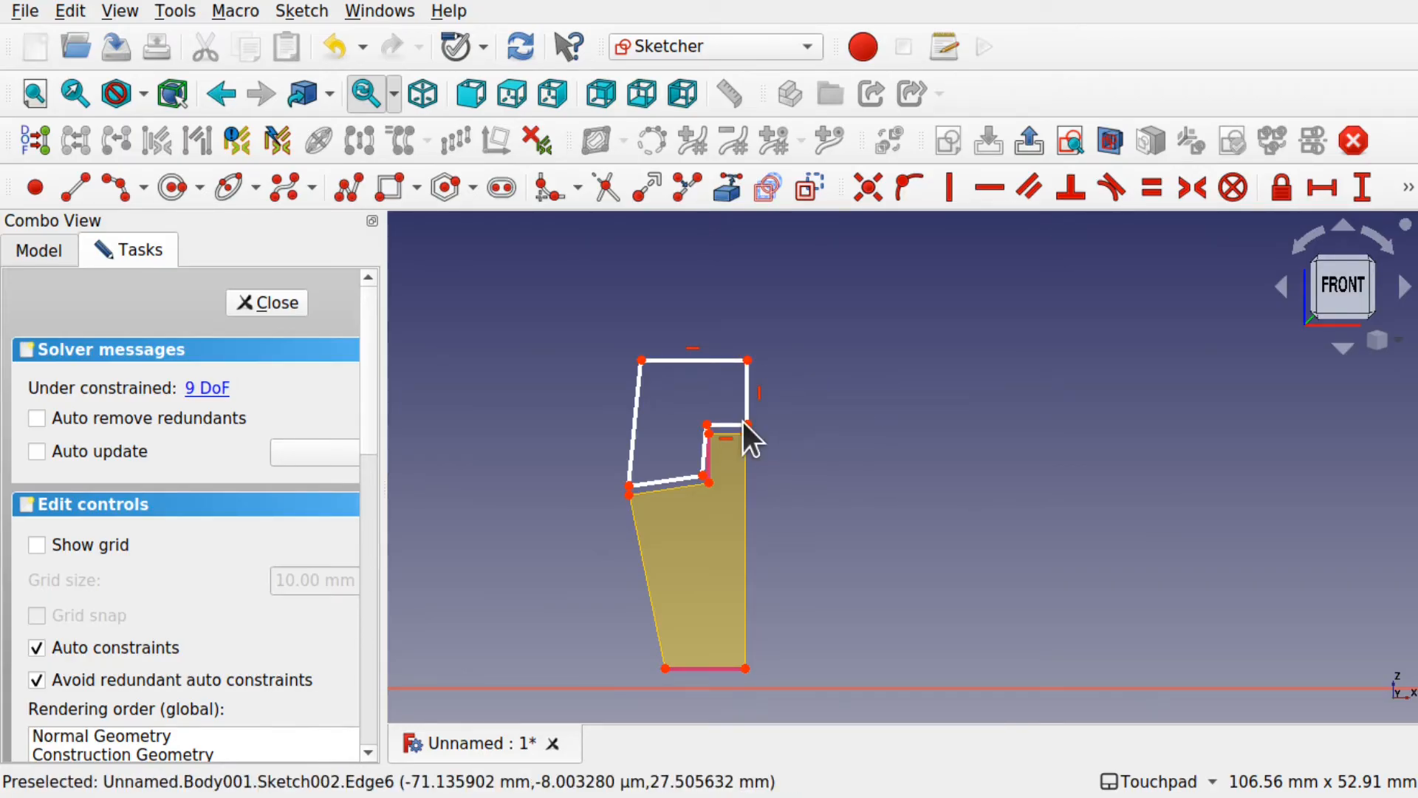
Vertically align the polyline's lower inner corner with the binder's top inner corner and constrain the polyline's short step side vertical.
scroll(745, 420, up, 5)
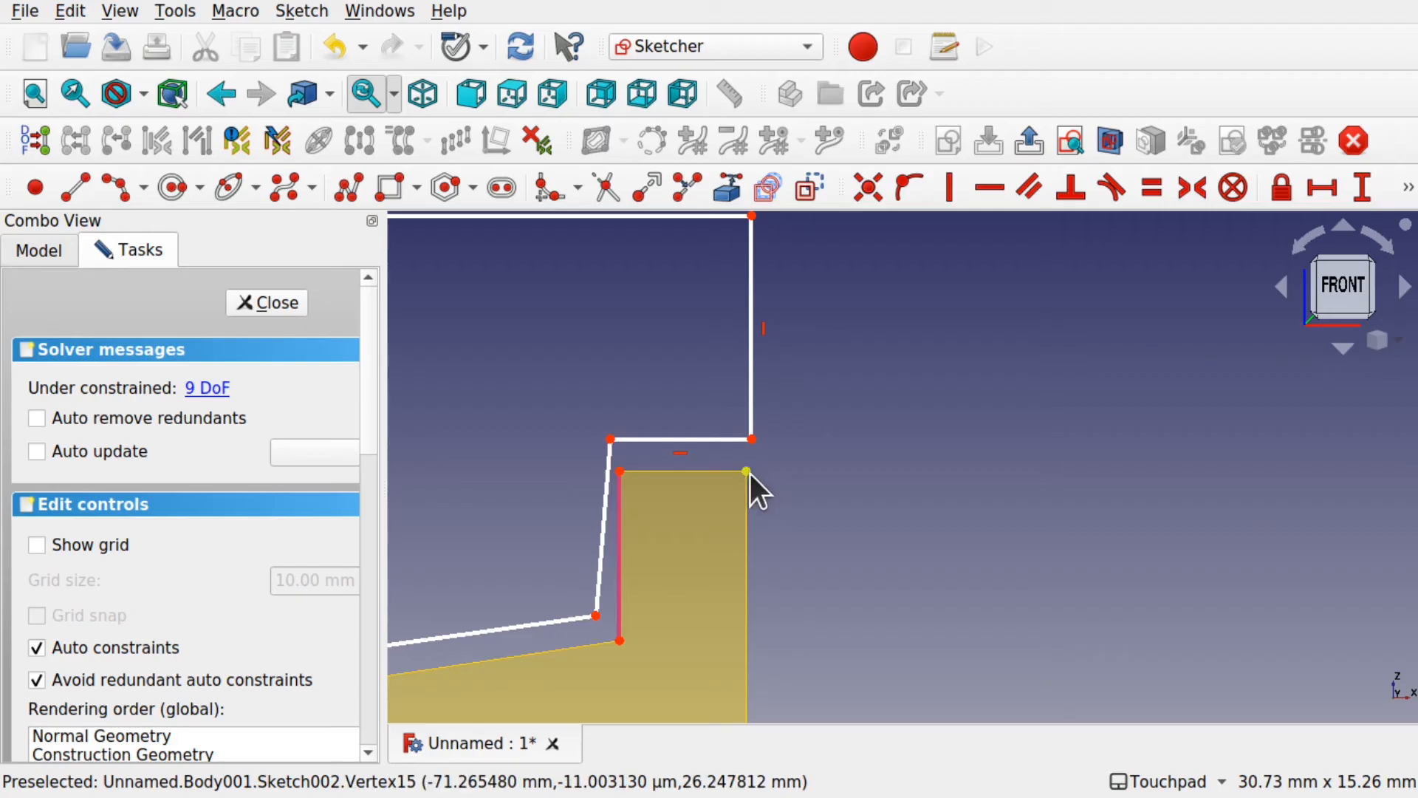
click(747, 471)
click(752, 440)
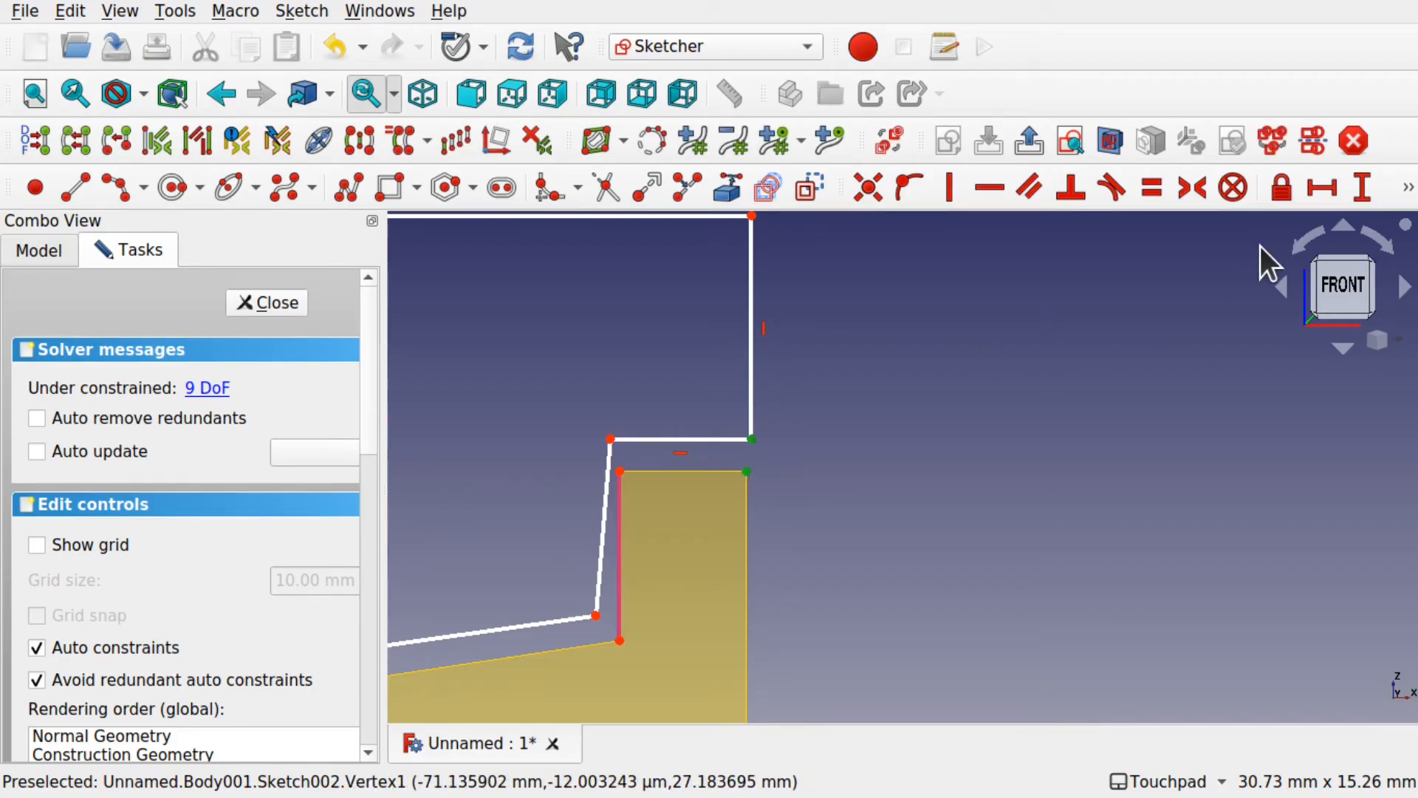
click(951, 187)
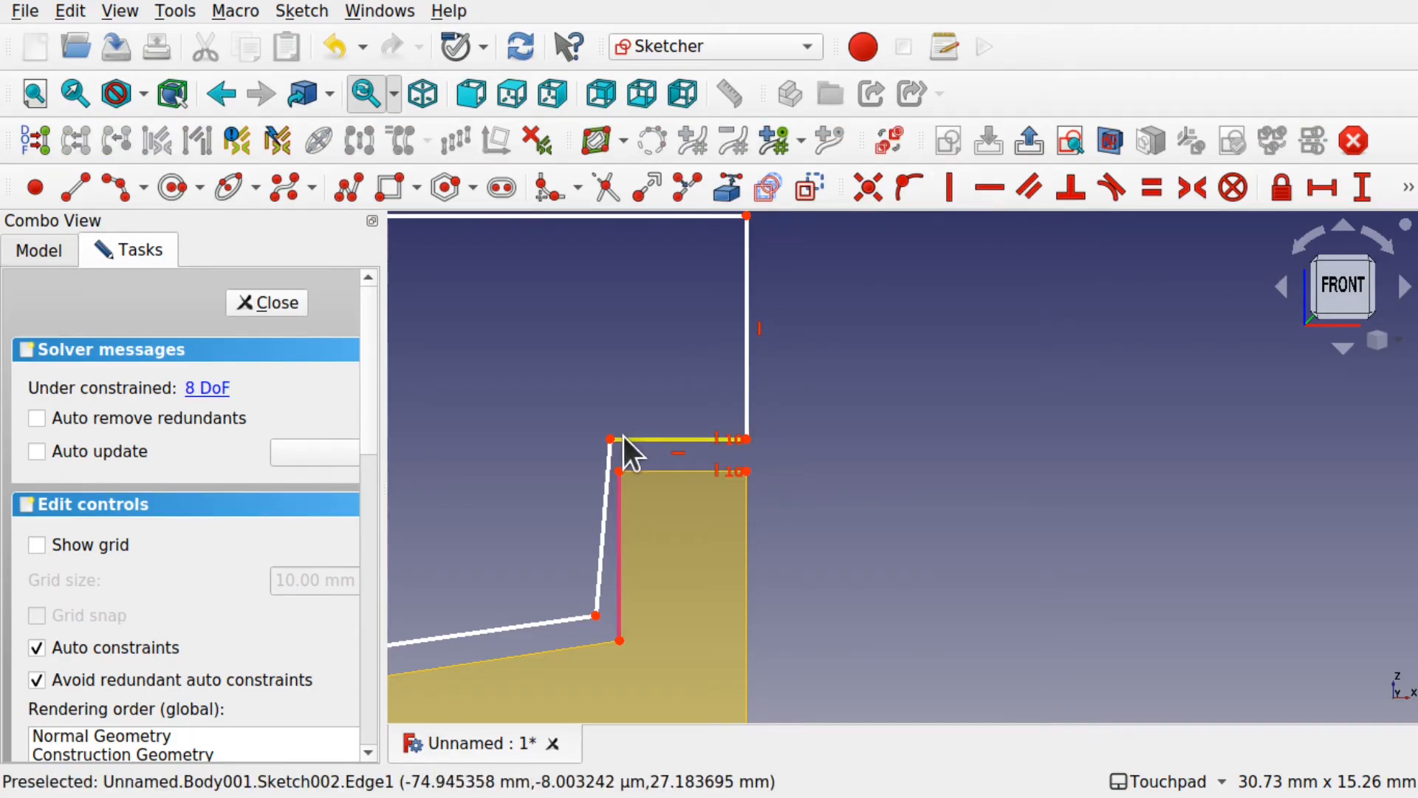
drag(610, 439, 597, 449)
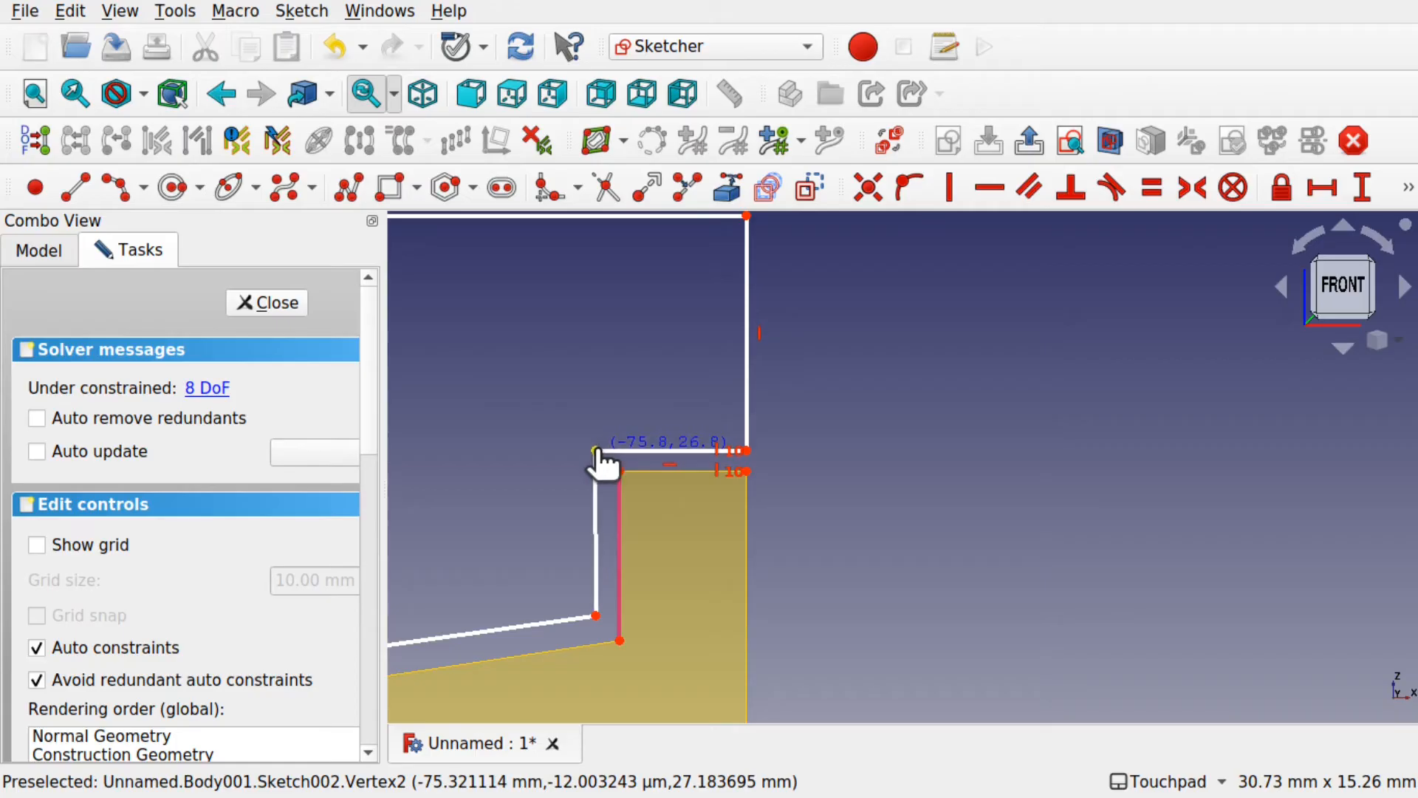
click(596, 498)
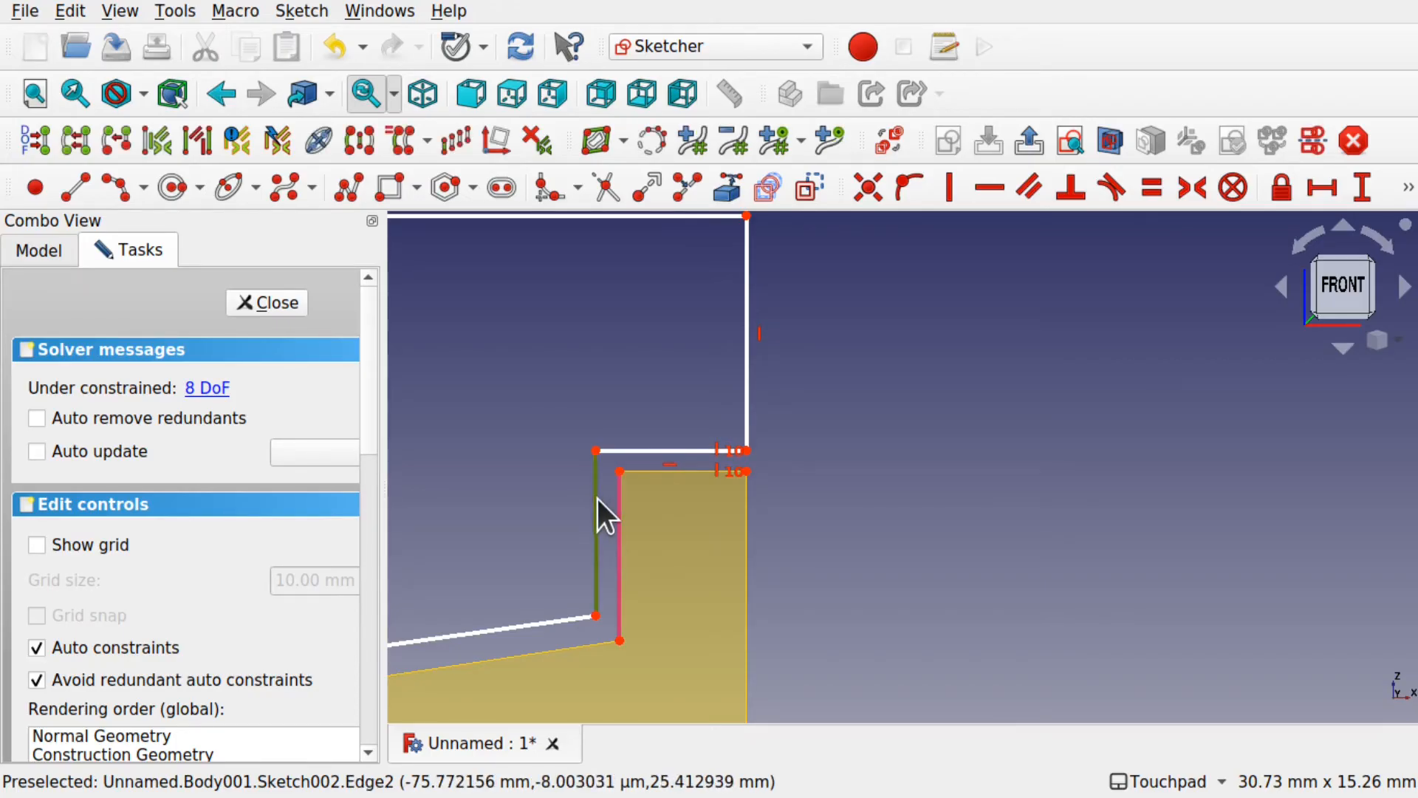
click(951, 189)
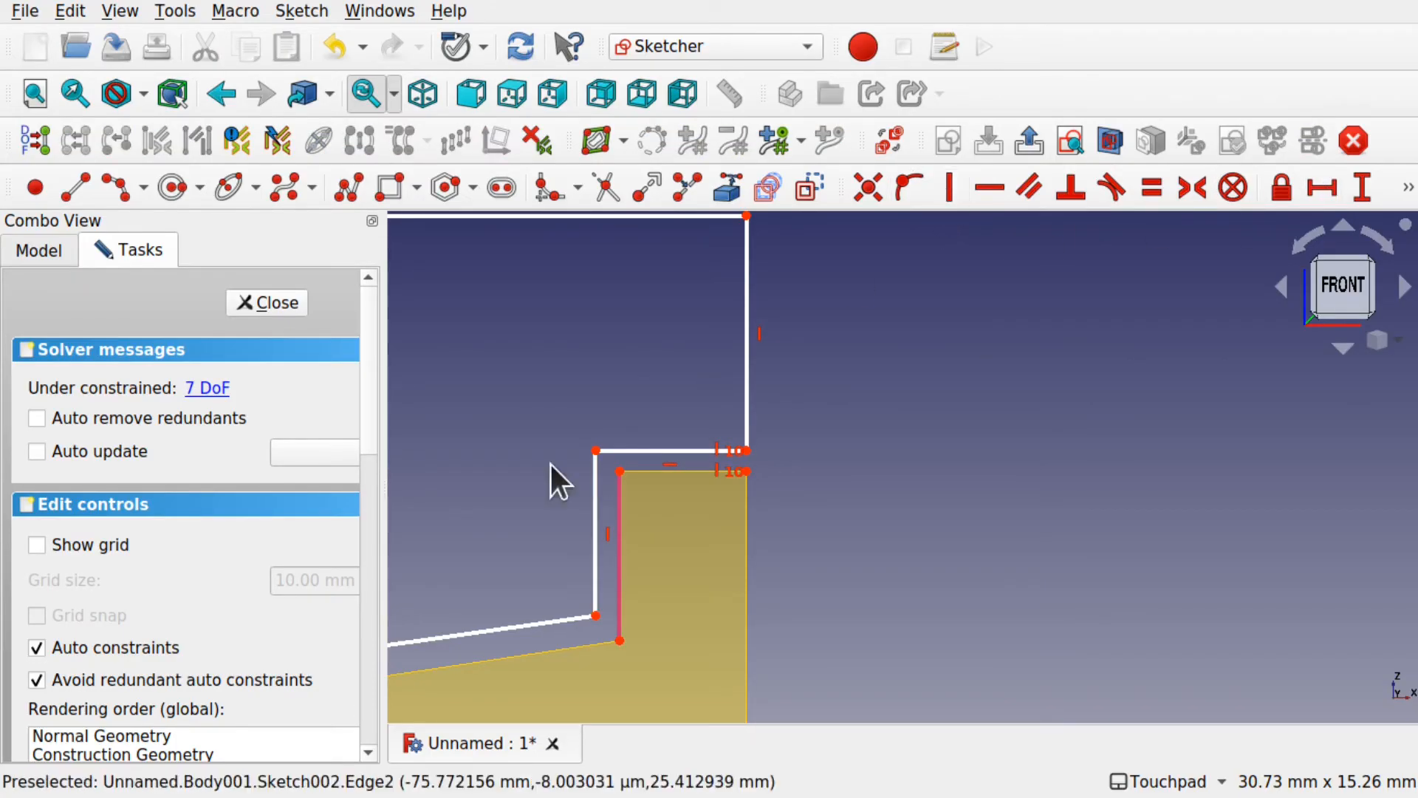
Constrain the horizontal distance between the polyline's upper step corner and the binder's upper step corner to 0.25 mm.
click(596, 450)
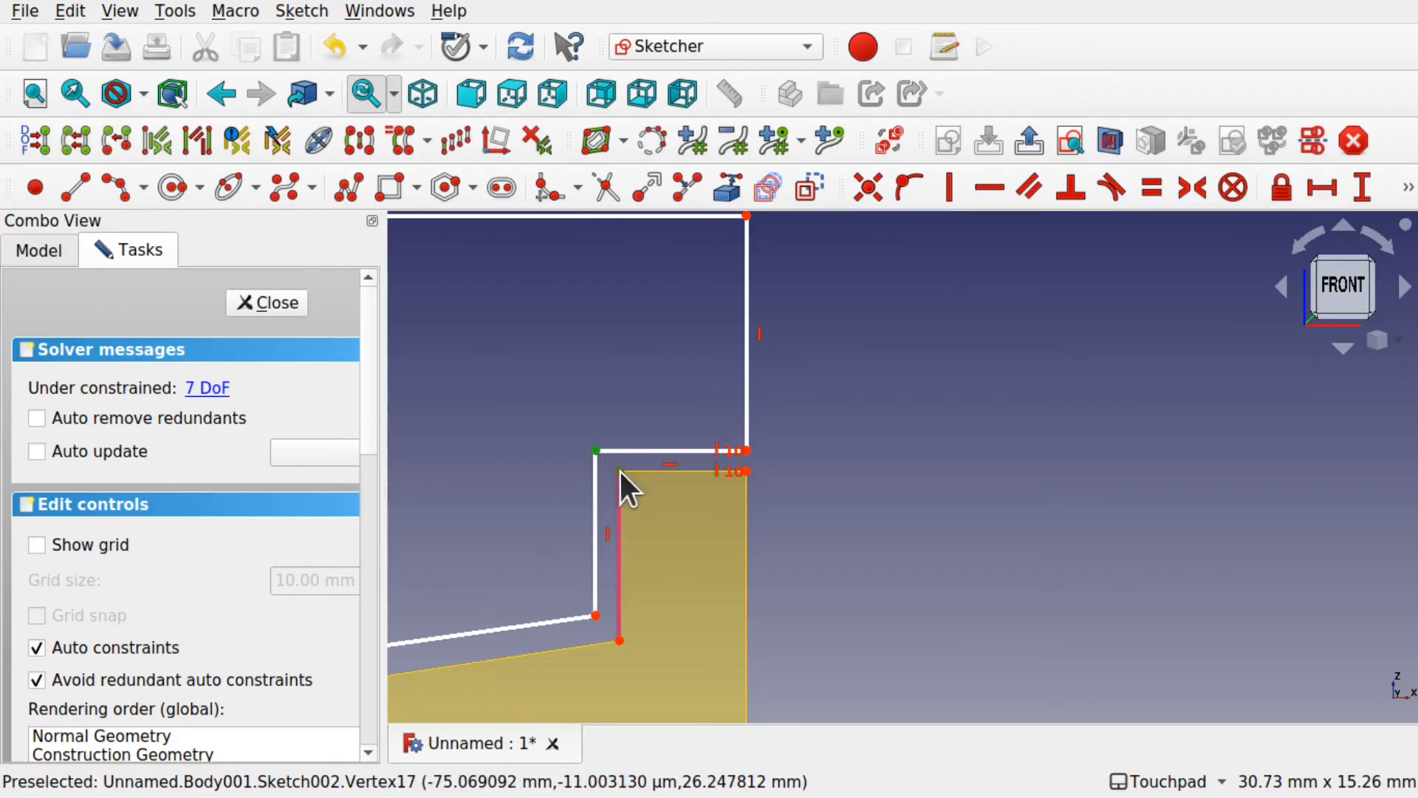
click(620, 470)
click(1323, 187)
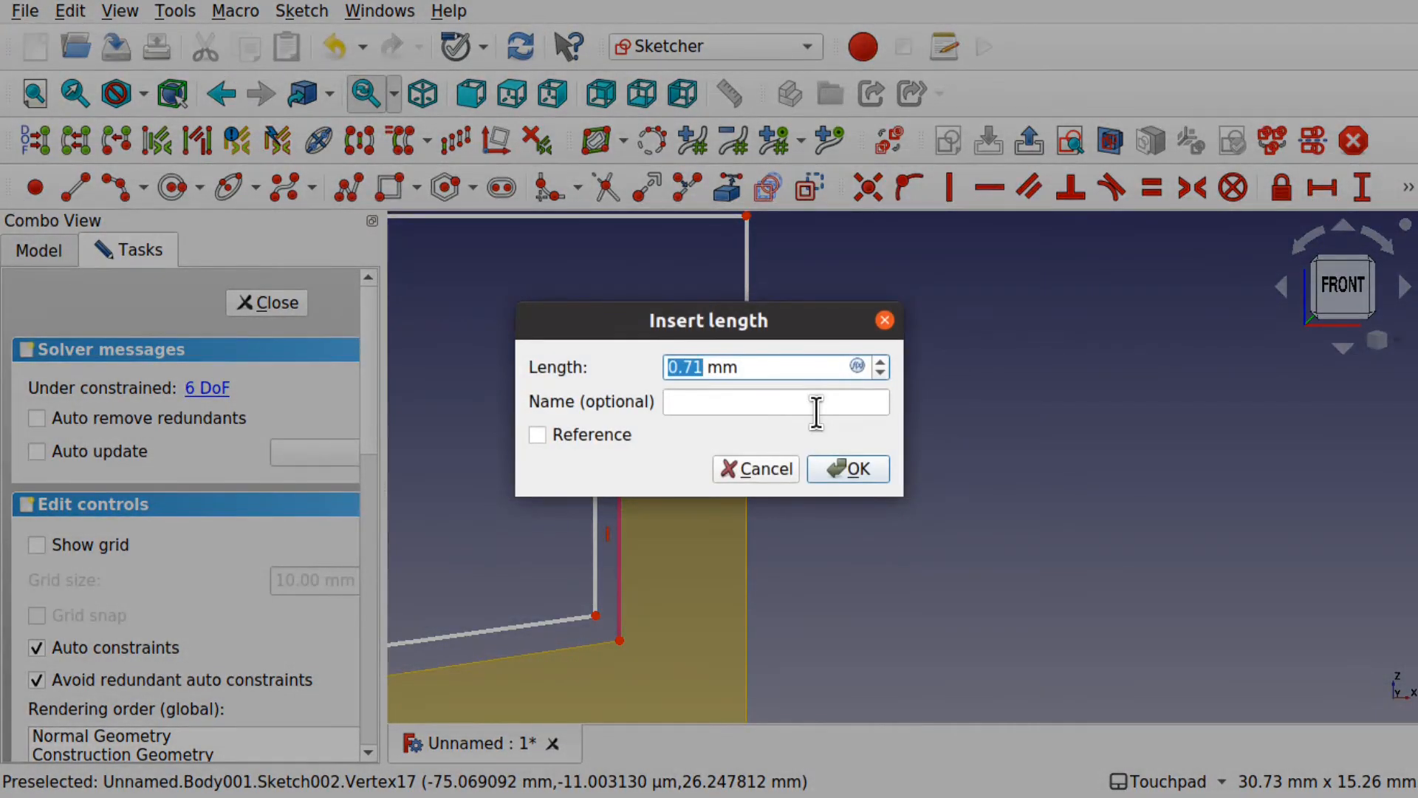
text(0.25)
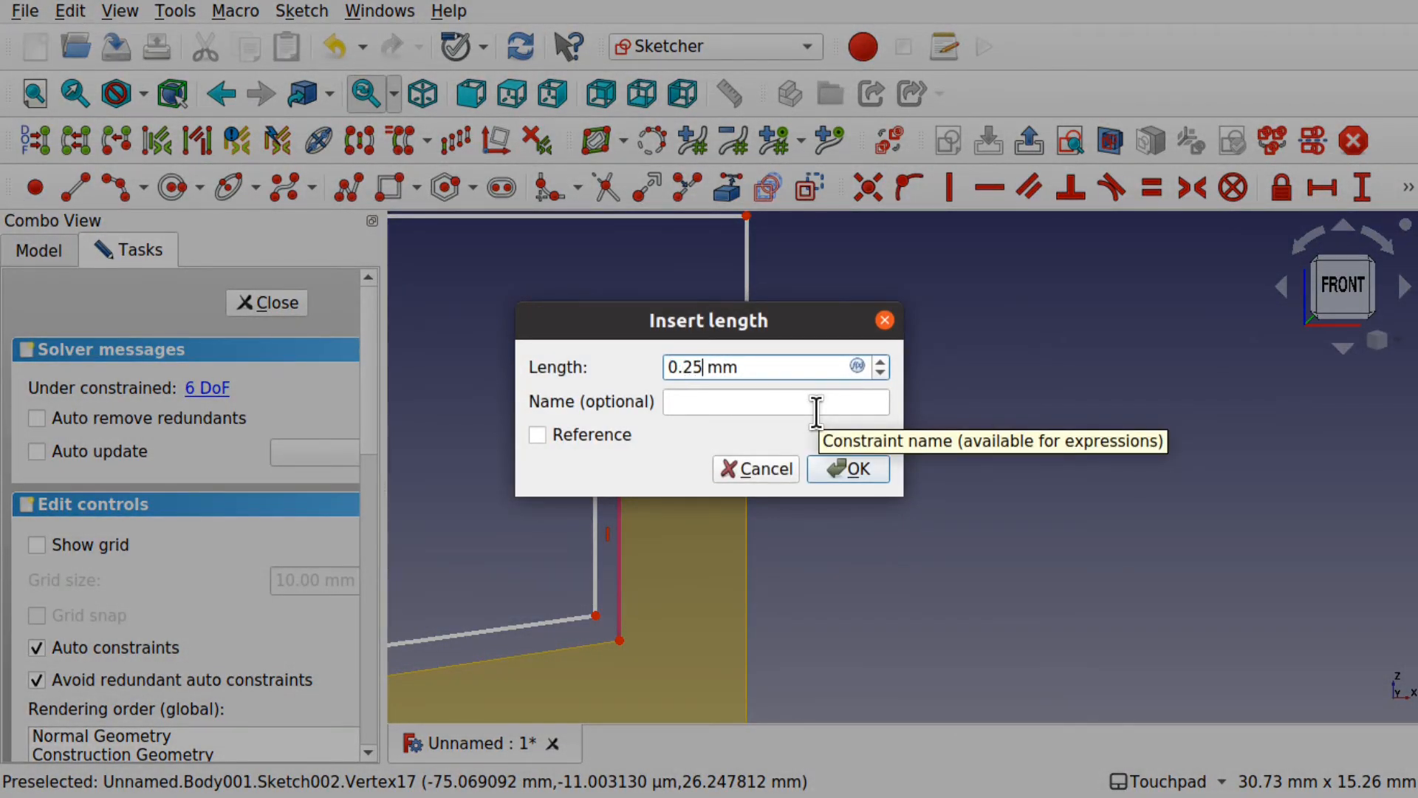
key(Return)
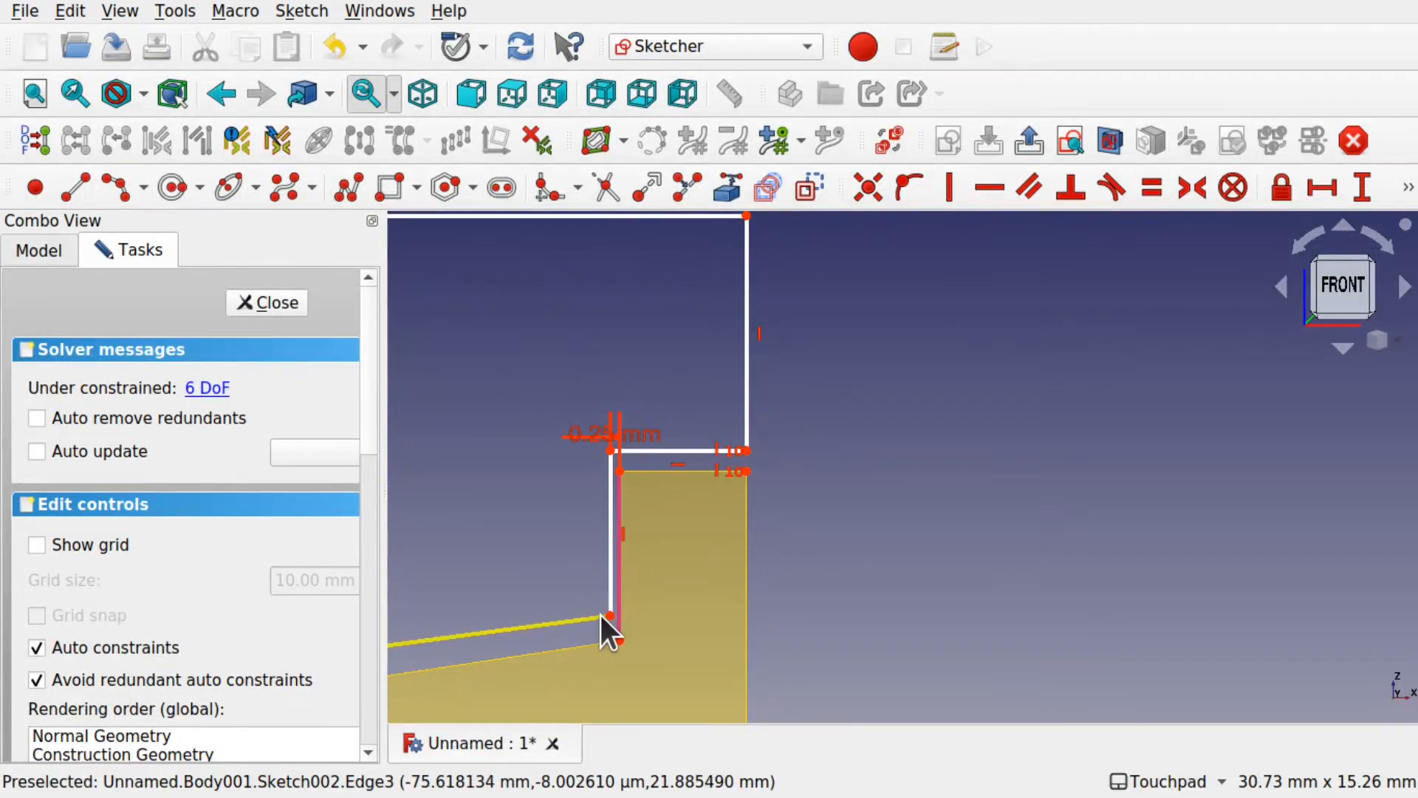
Constrain the vertical gap between the polyline's upper step corner and the binder's matching corner to 0.25 mm.
click(613, 450)
click(1363, 188)
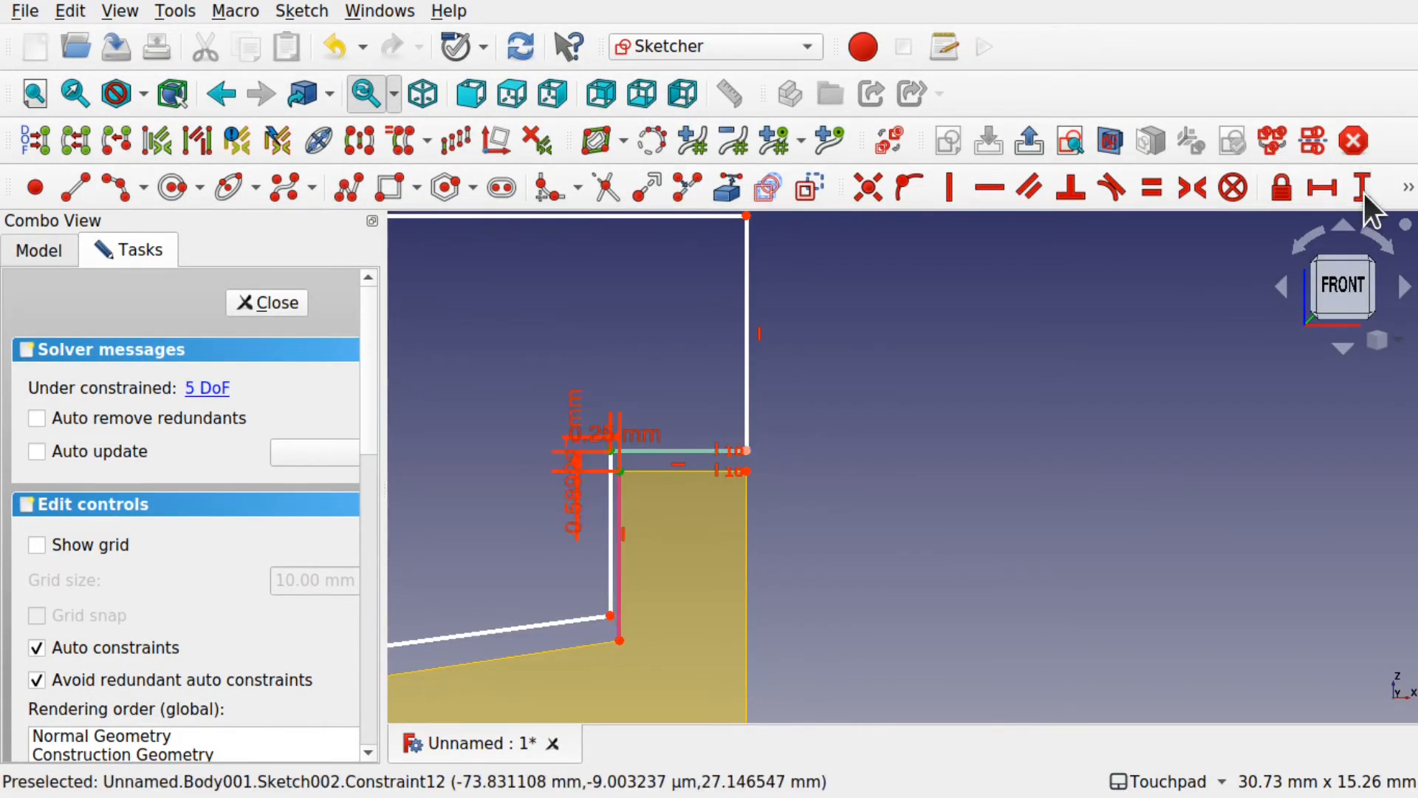
text(0.)
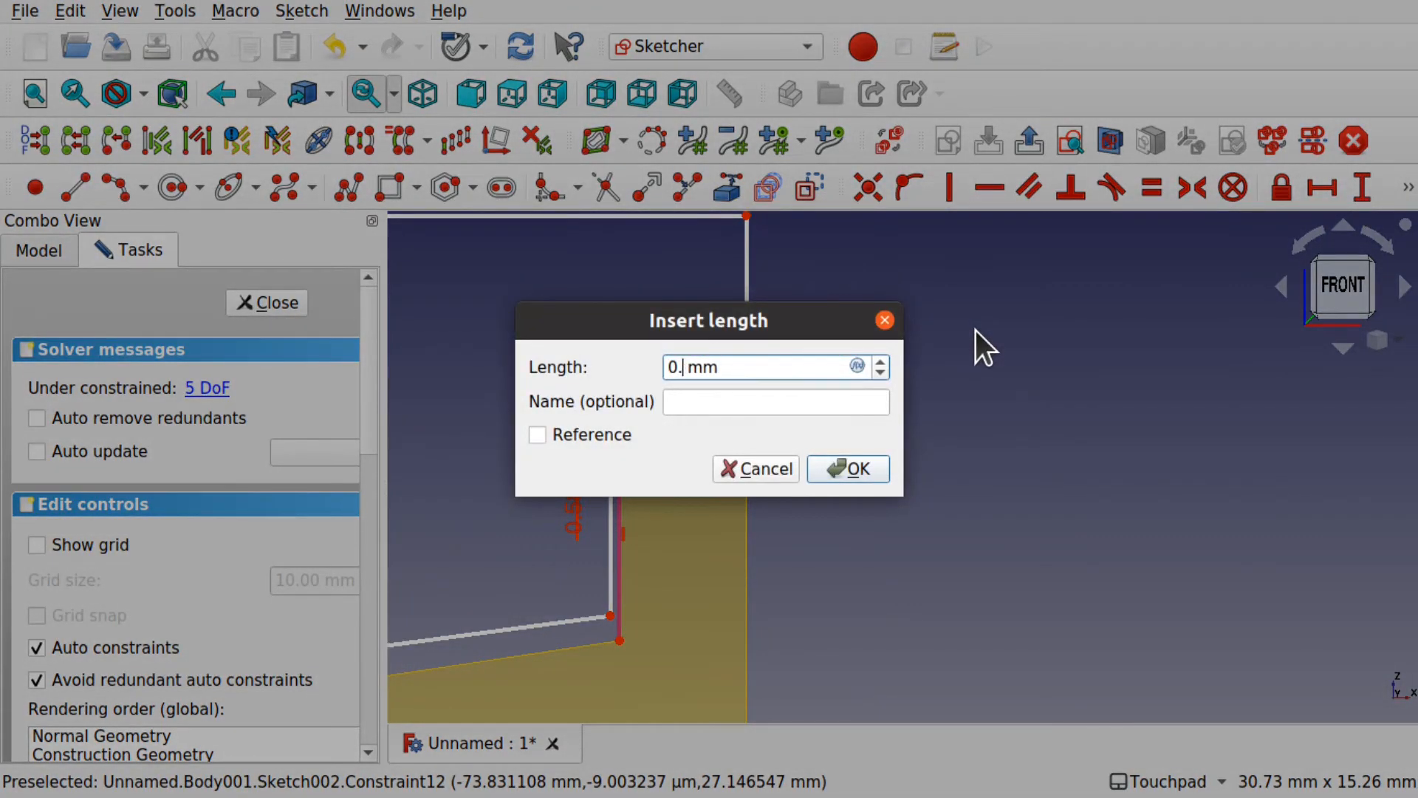
text(25)
key(Return)
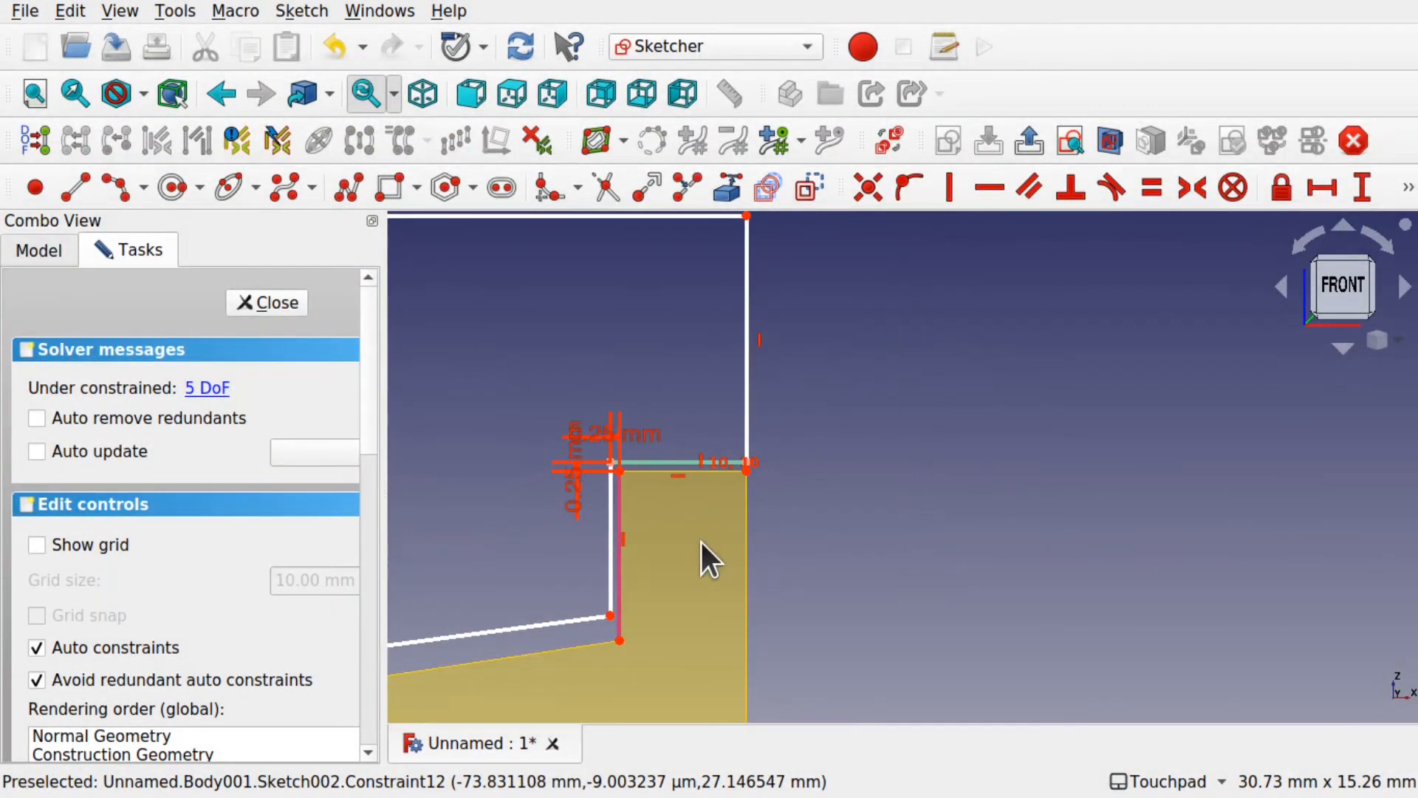
Set a 0.25 mm vertical distance between the polyline's lower step corner and the binder's lower step corner.
click(610, 615)
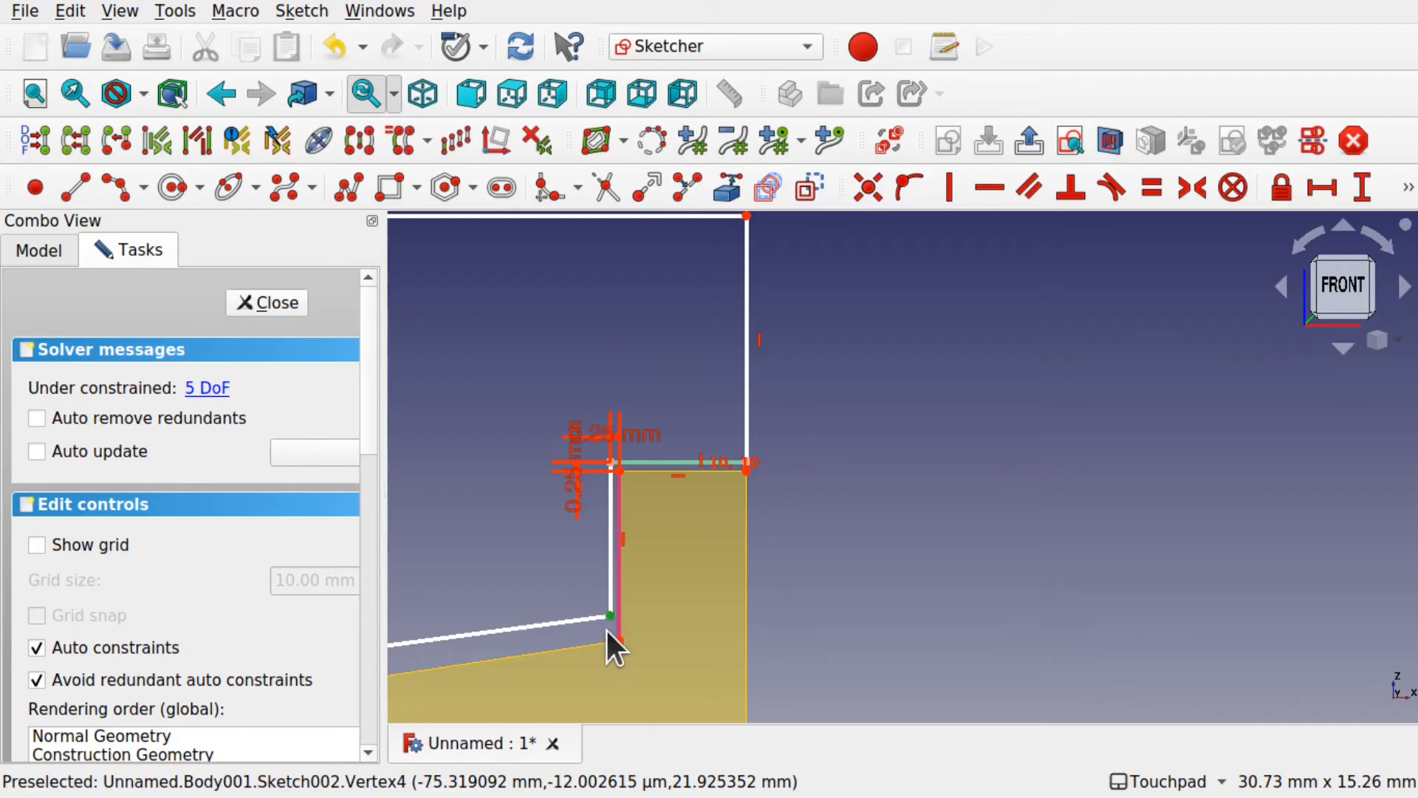
click(619, 640)
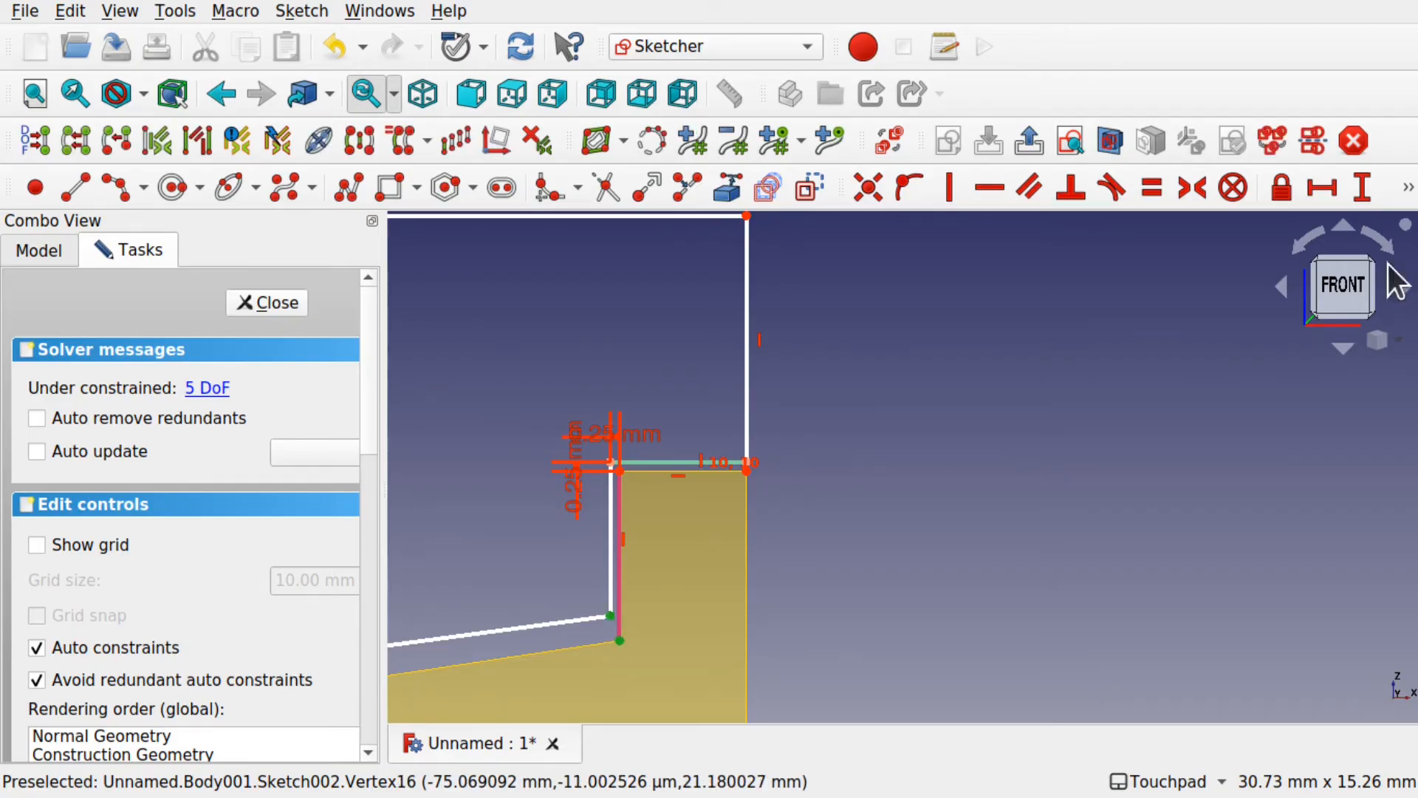
click(1358, 185)
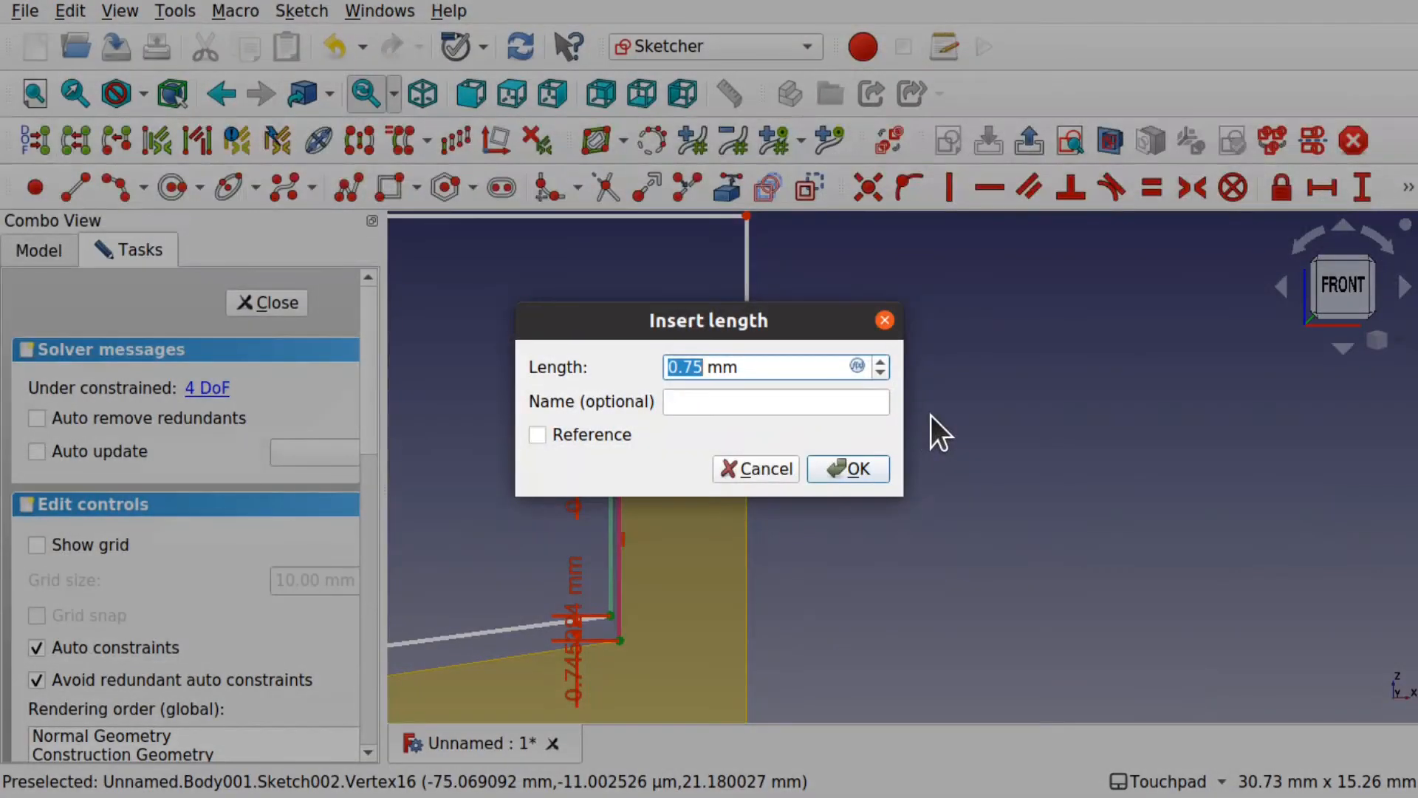
text(0.25)
key(Return)
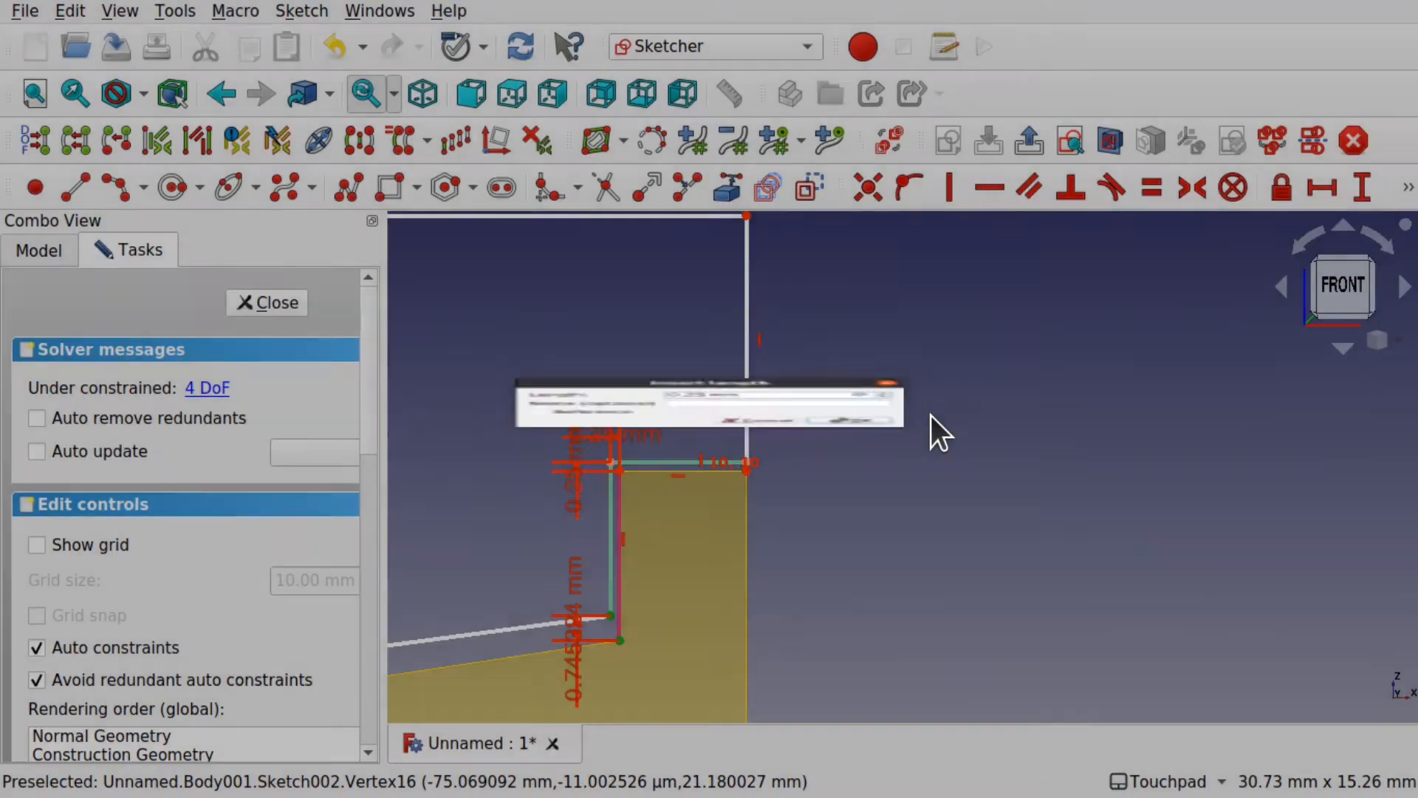
Set a 0.25 mm vertical distance between the polyline's lower outer corner and the binder's outer ledge corner.
mouse_move(460, 586)
middle_down()
mouse_move(665, 585)
mouse_move(839, 532)
middle_up()
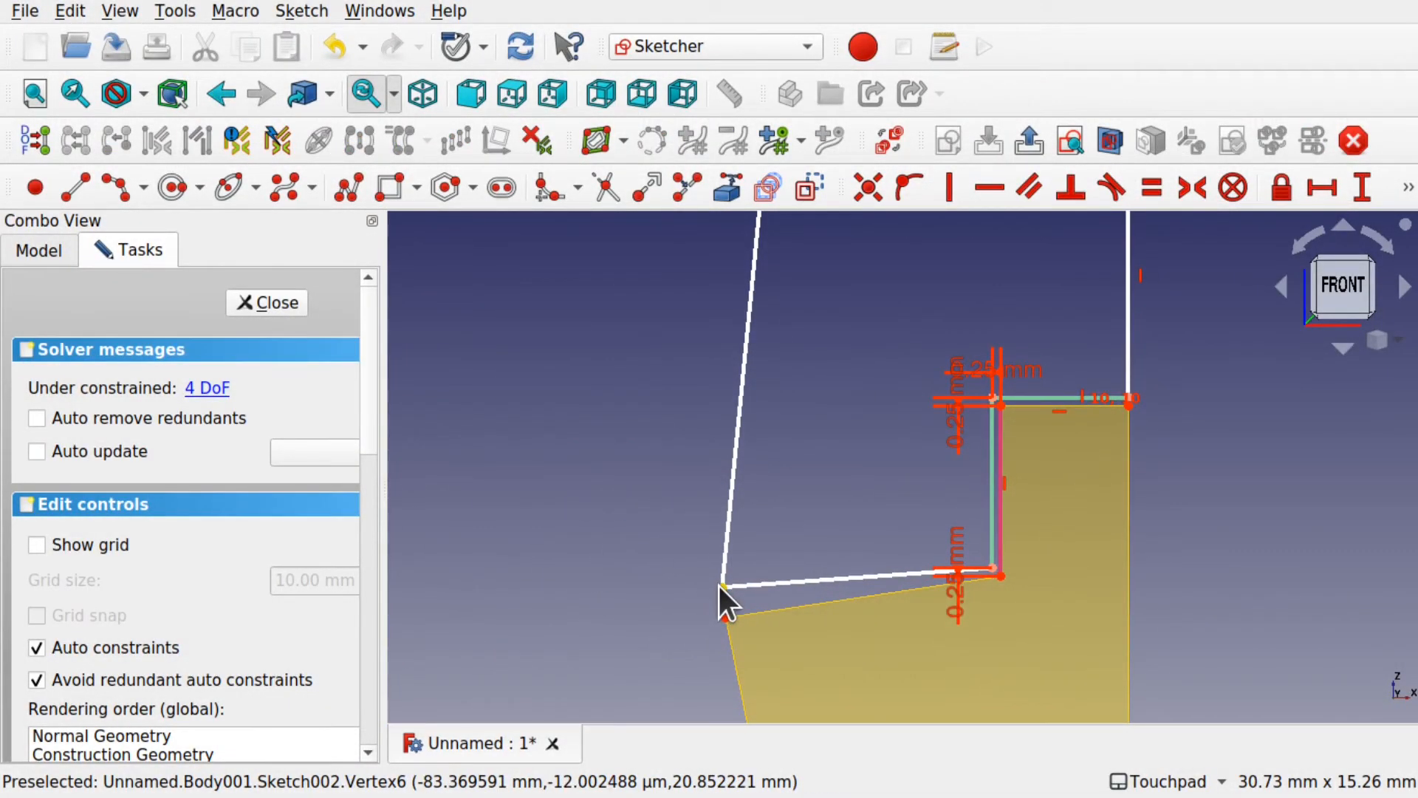
click(721, 587)
click(722, 616)
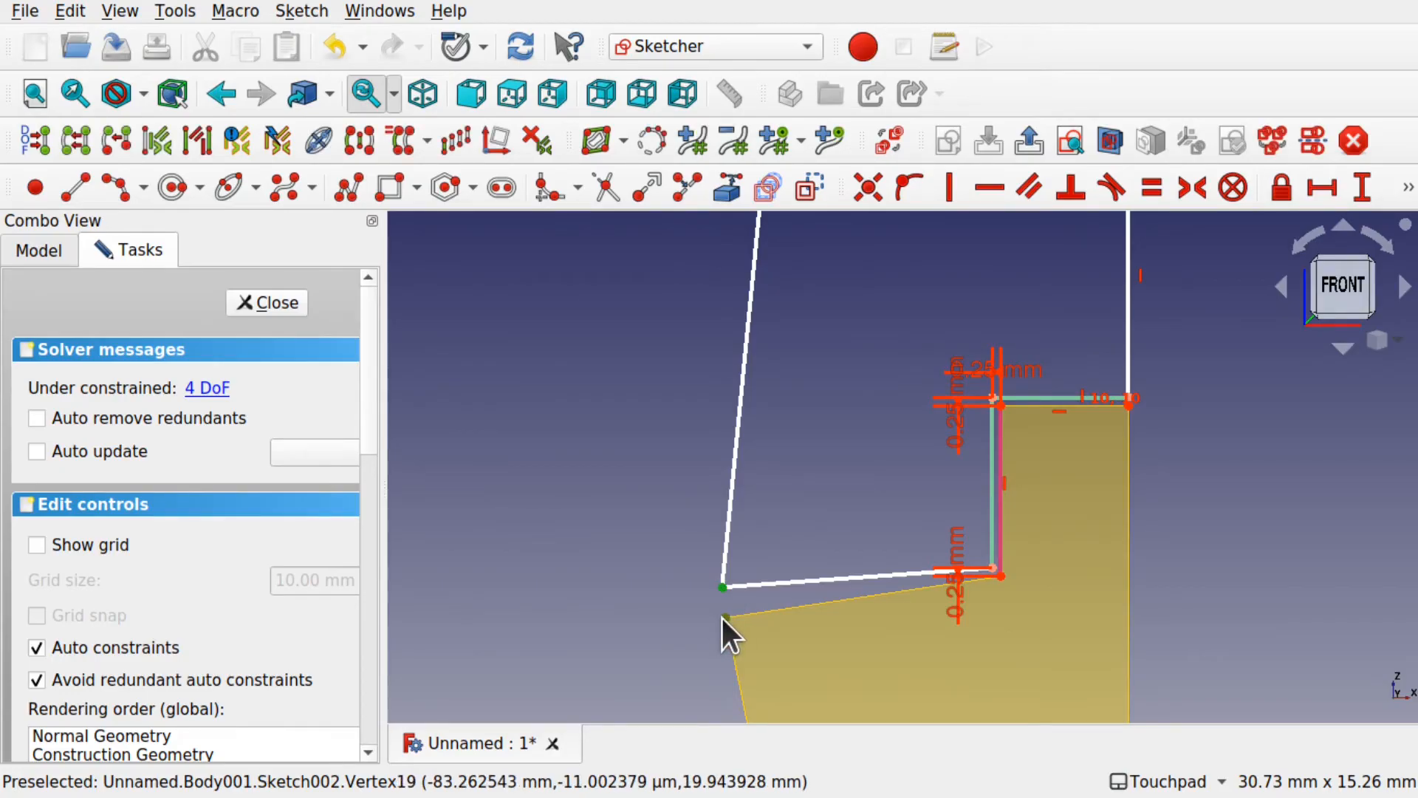
click(1361, 190)
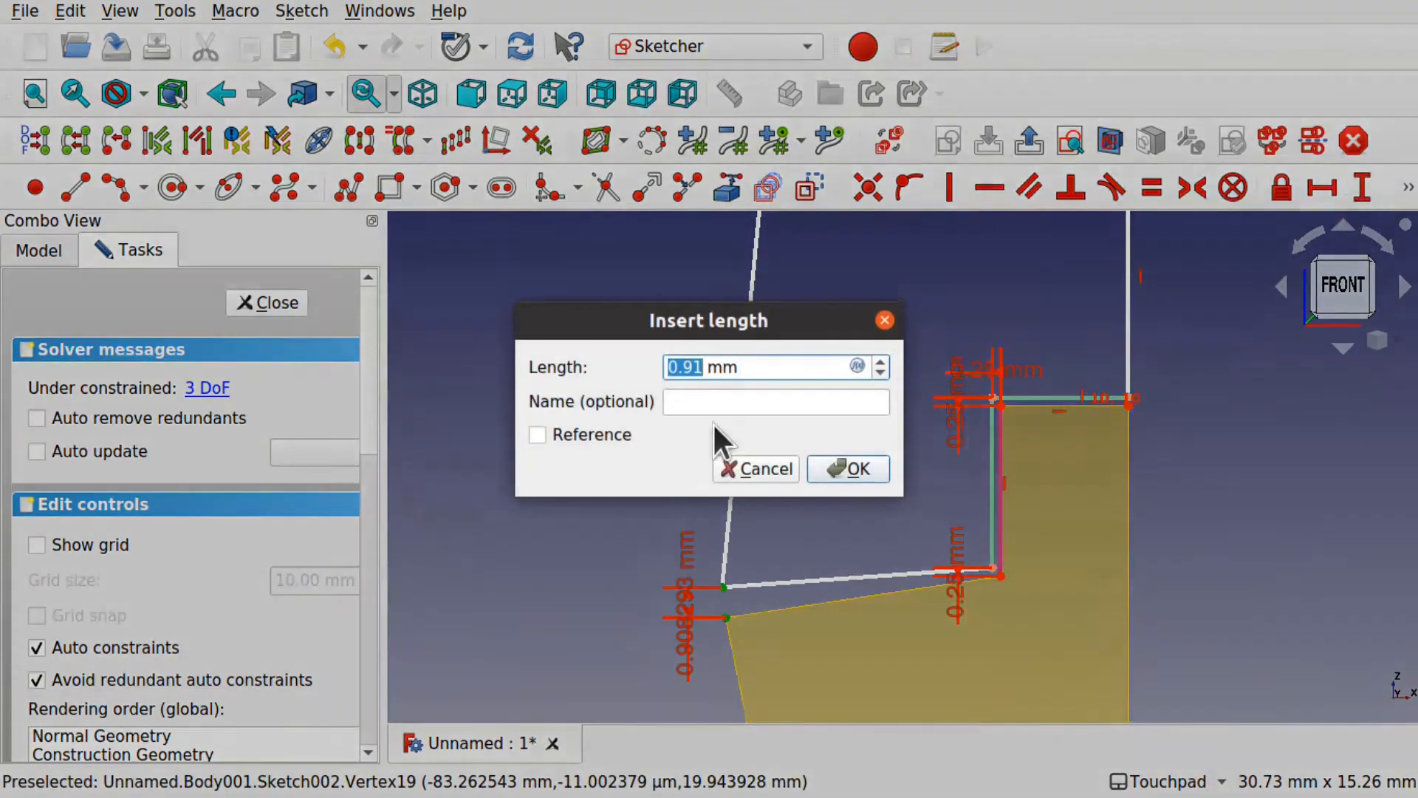
text(0)
text(25)
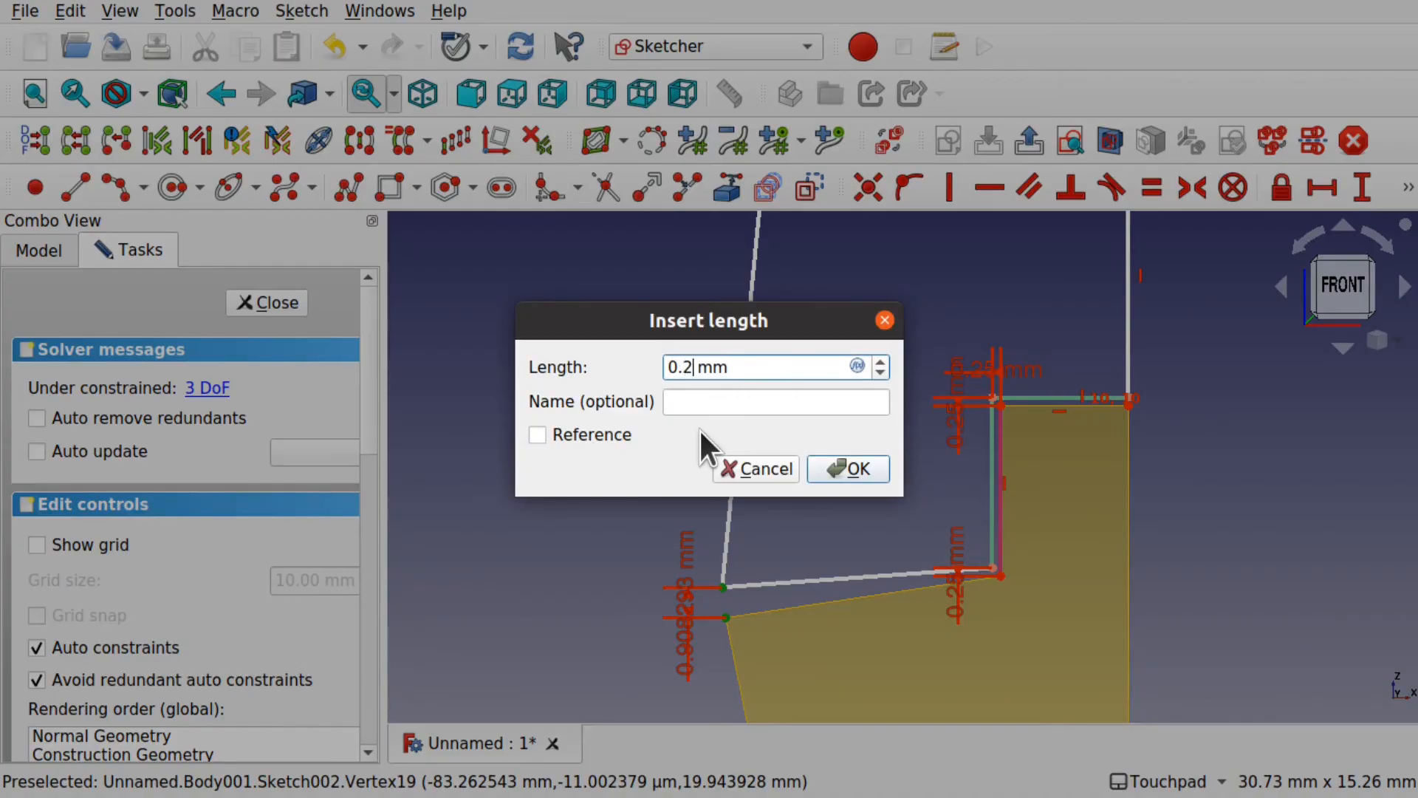
key(Return)
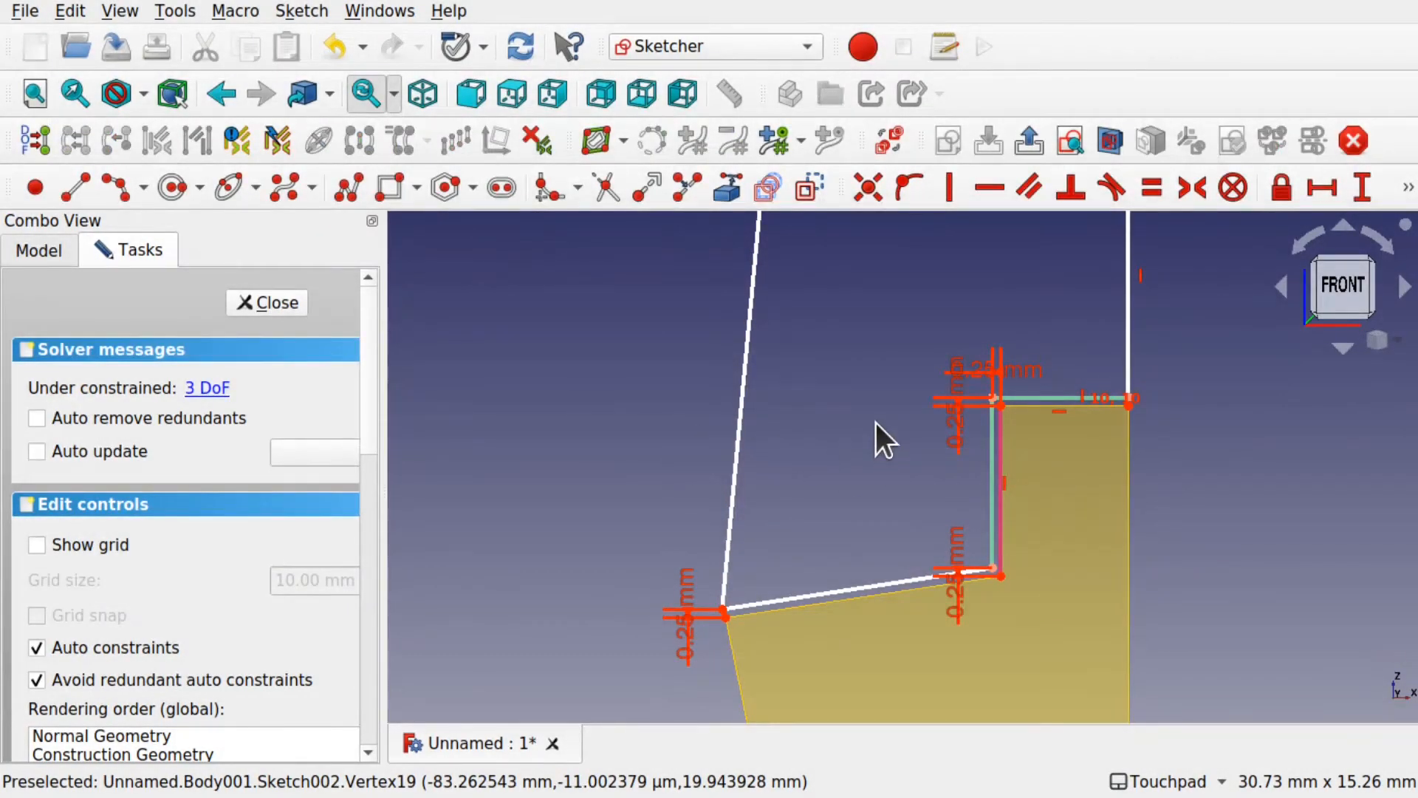
Vertically align the polyline's top outer corner with the outer end of the binder's bottom edge, and finish editing the sketch.
scroll(875, 422, down, 2)
mouse_move(899, 418)
middle_down()
mouse_move(745, 497)
mouse_move(766, 310)
middle_up()
scroll(744, 392, down, 3)
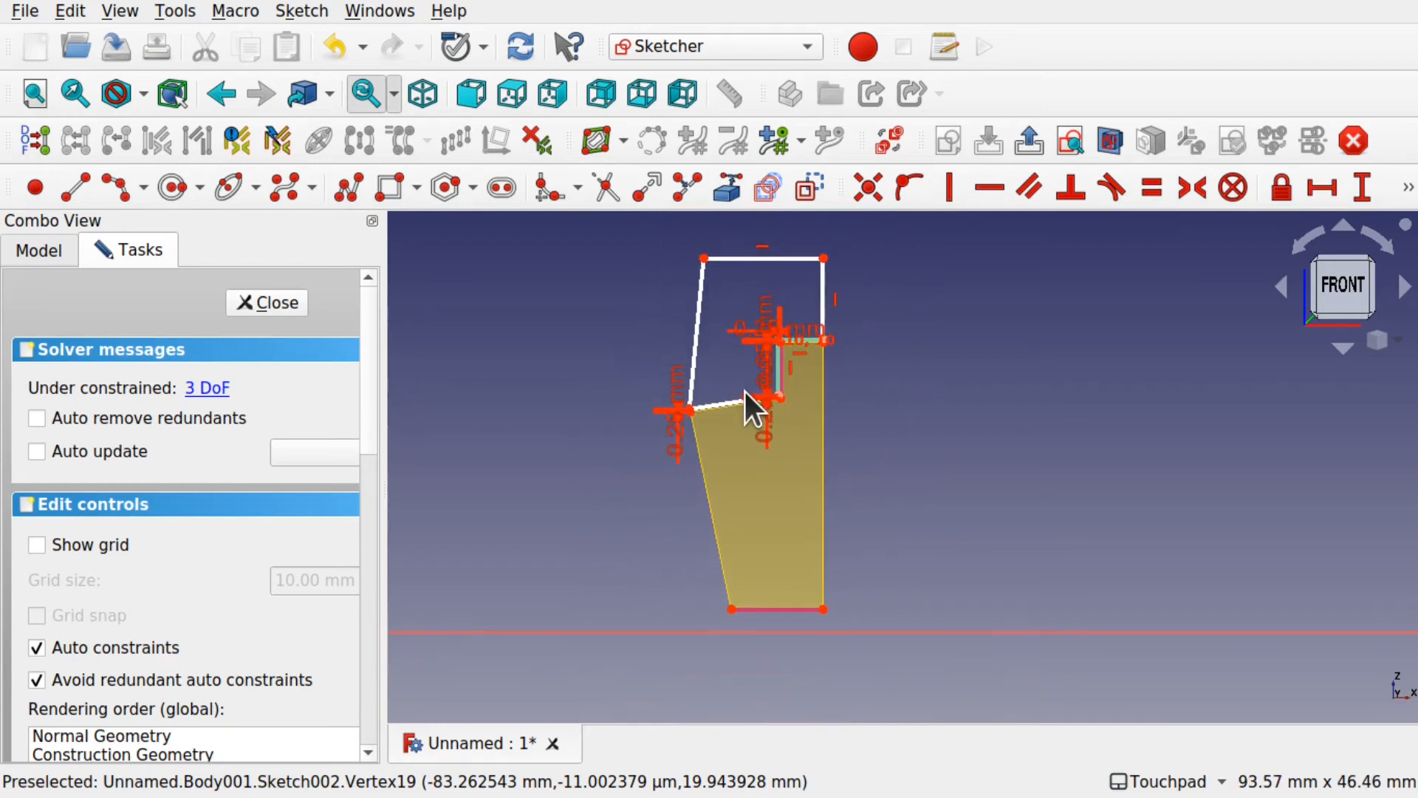
click(703, 256)
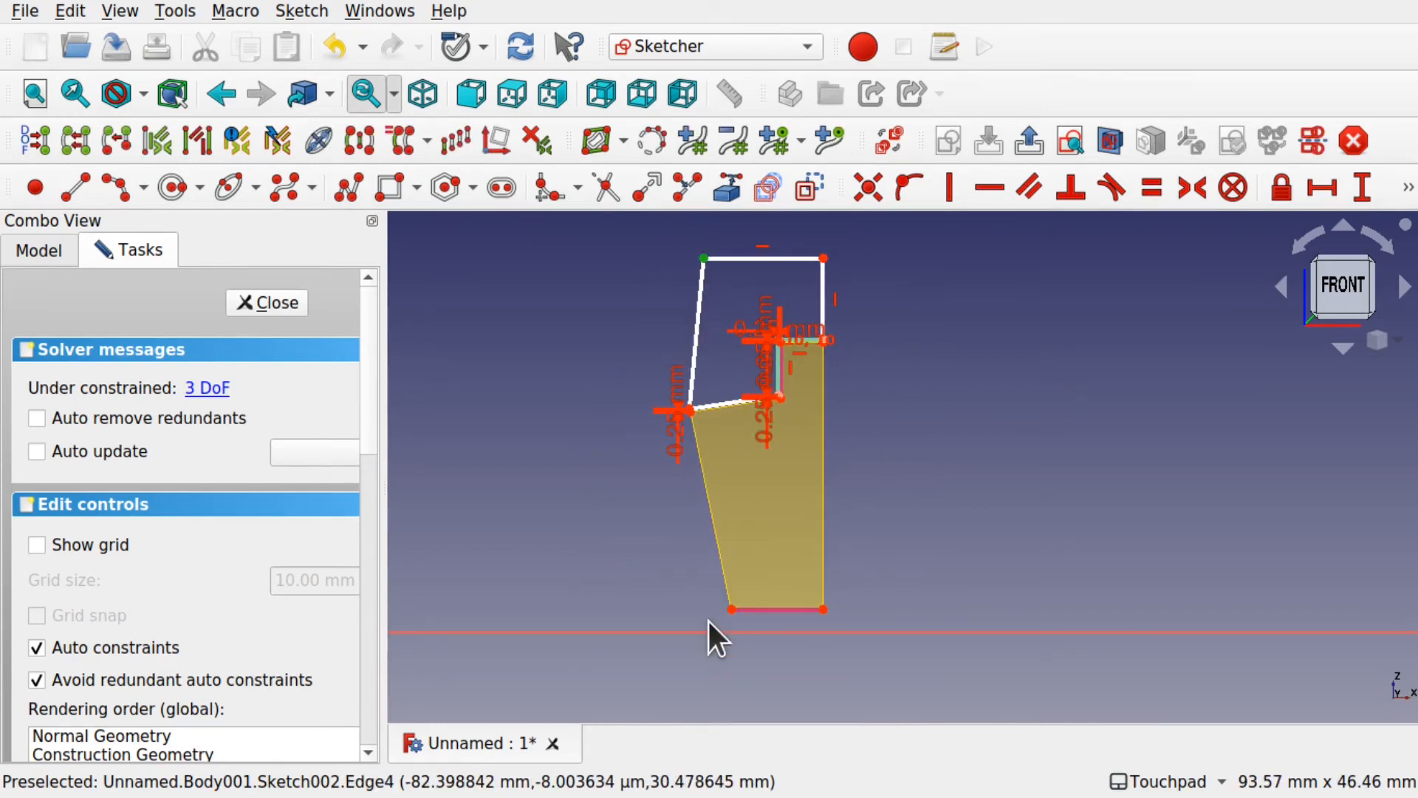
click(733, 610)
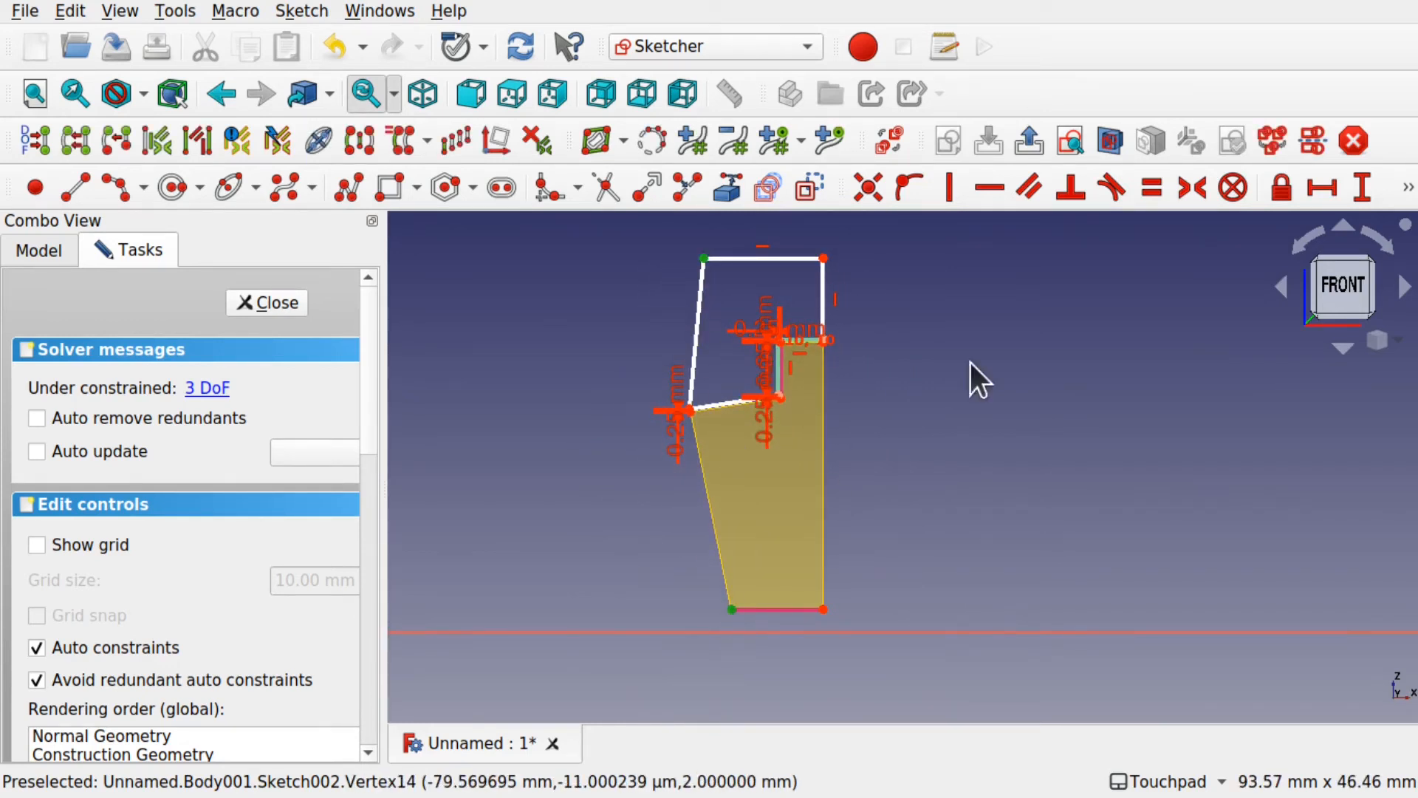
click(949, 186)
mouse_move(845, 375)
middle_down()
mouse_move(734, 434)
mouse_move(842, 355)
mouse_move(806, 409)
middle_up()
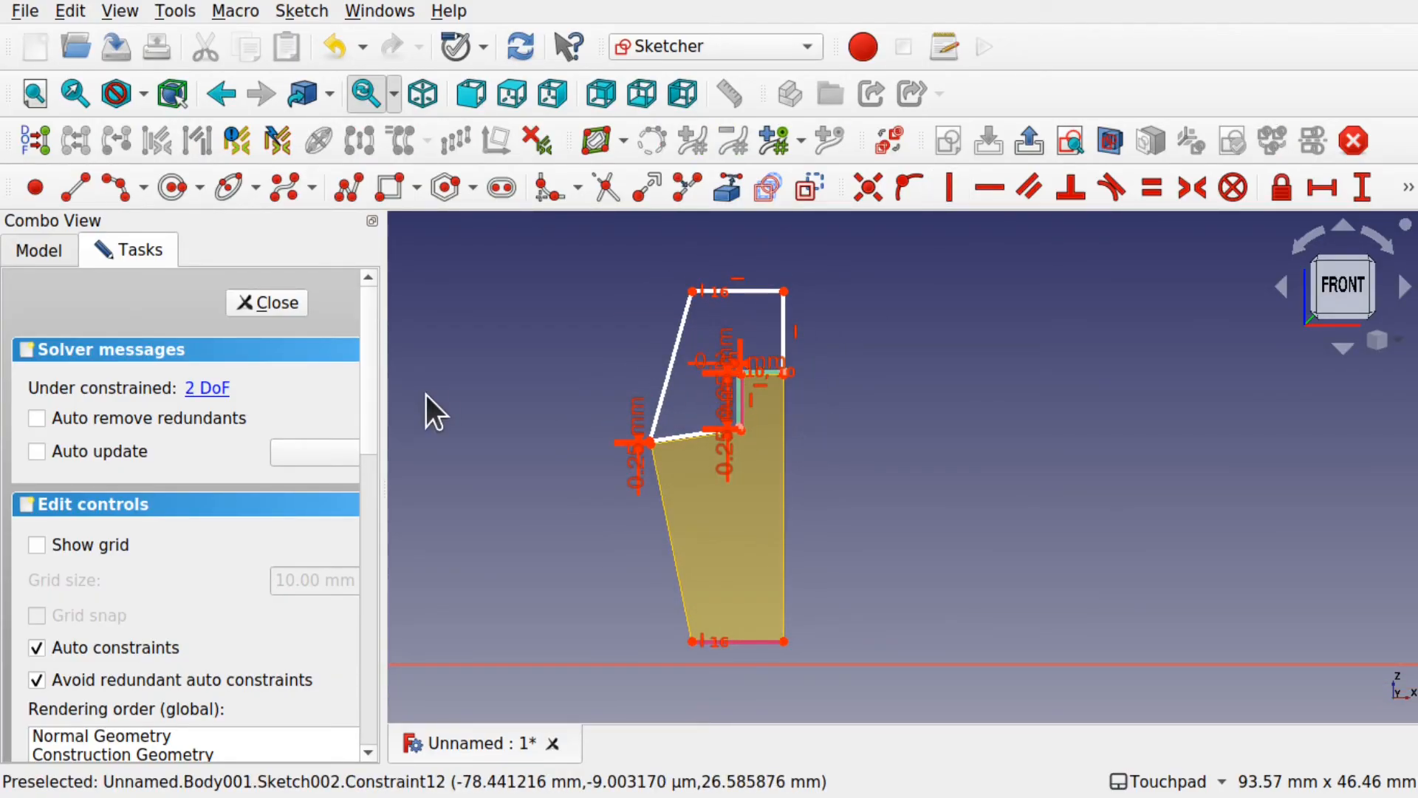
click(283, 305)
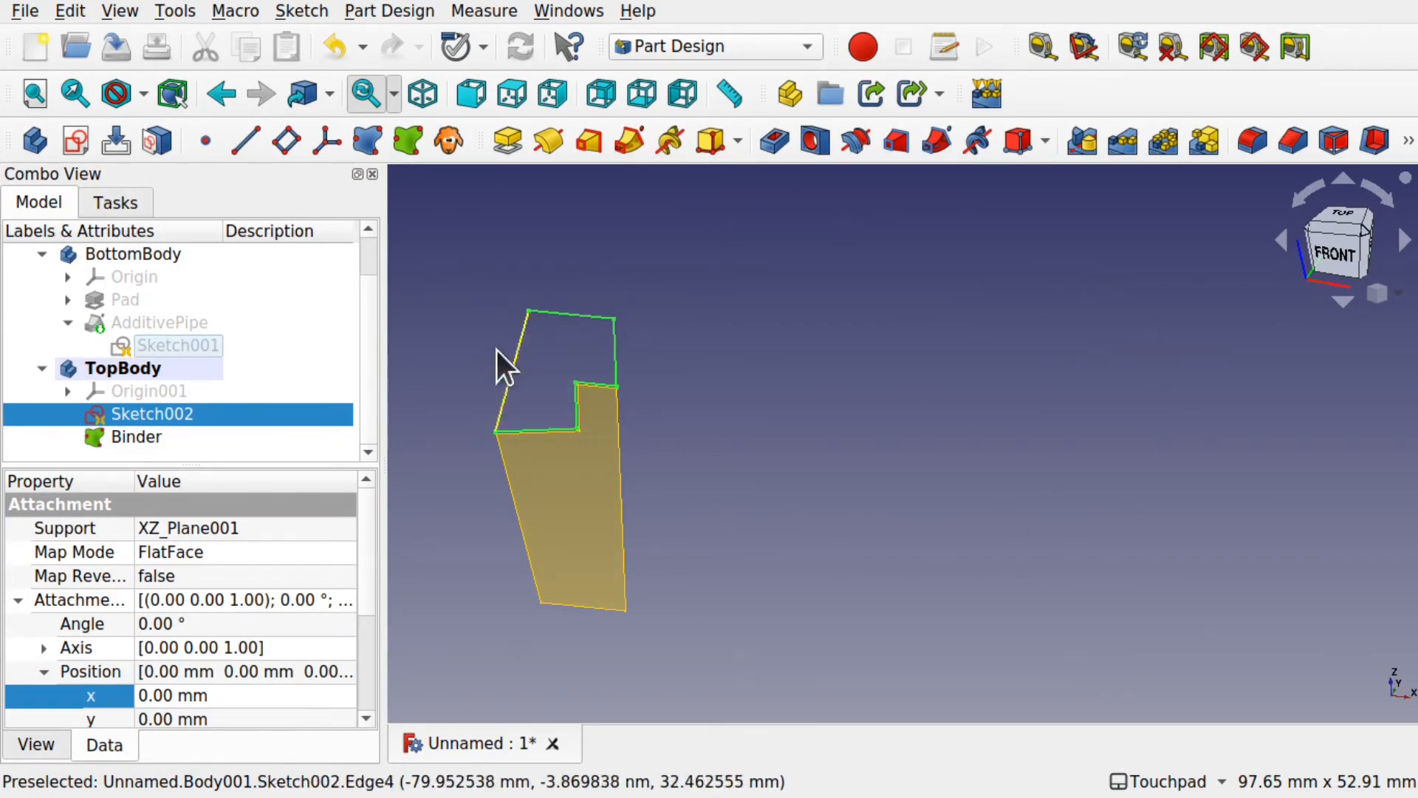
Show BottomBody's AdditivePipe again alongside the TopBody sketch and clear the selection.
scroll(363, 393, up, 1)
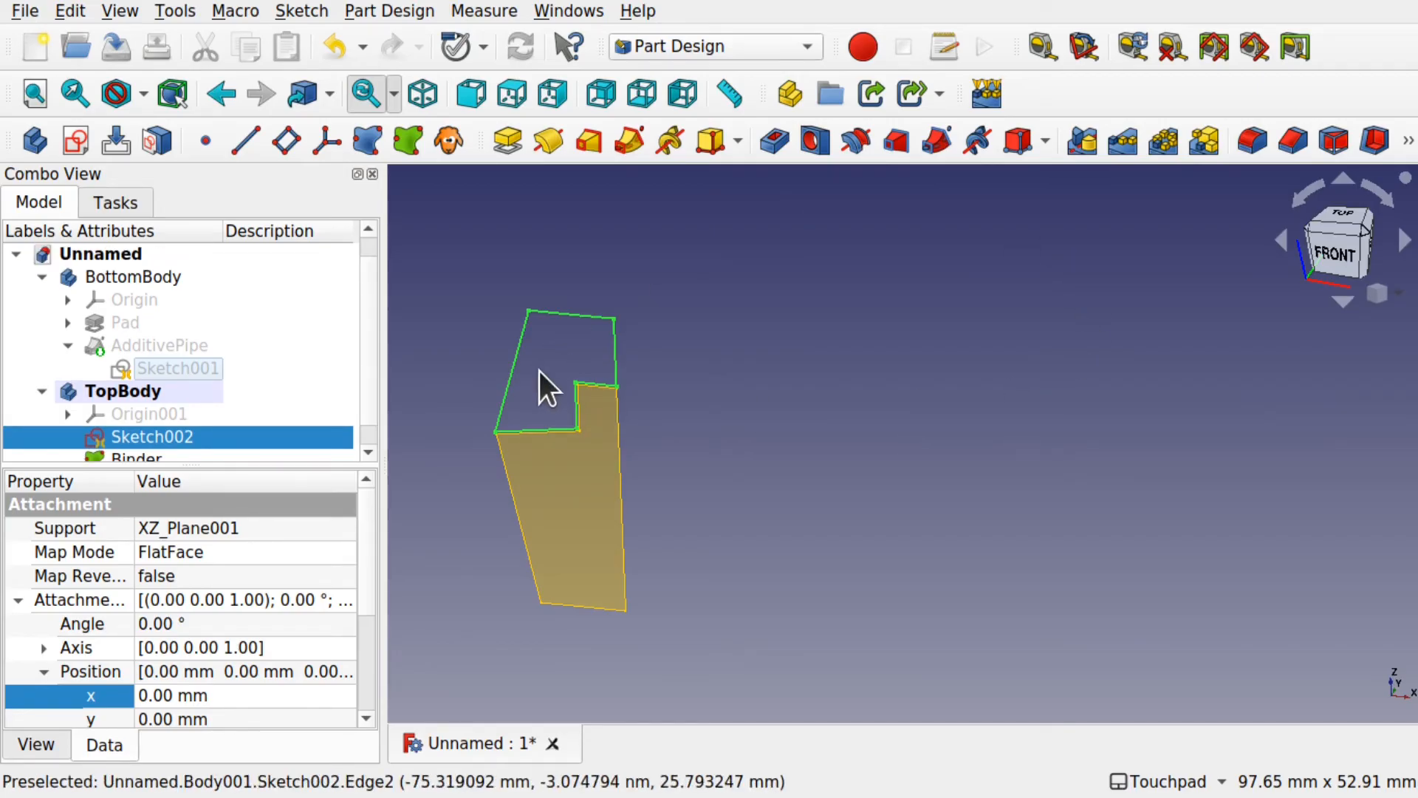
click(171, 347)
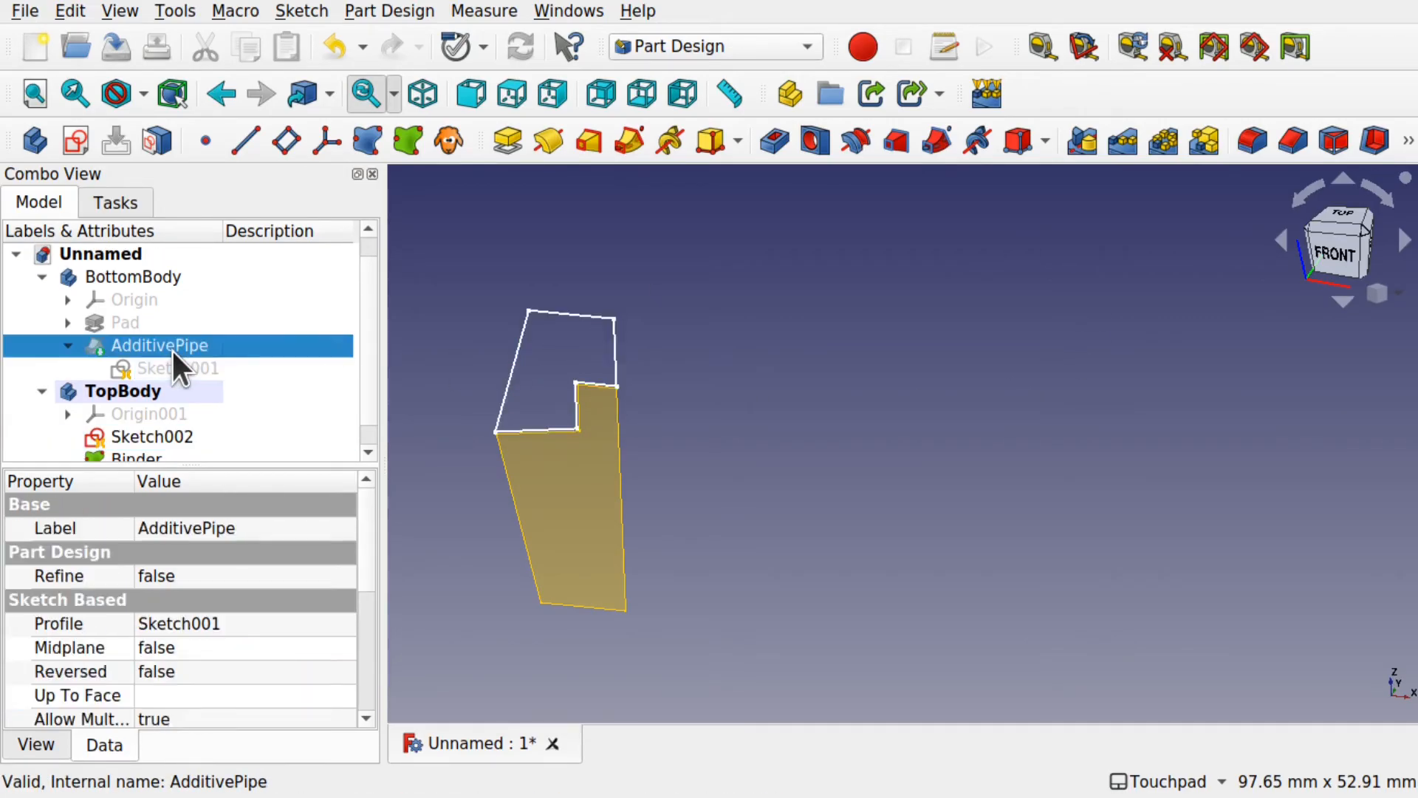
key(space)
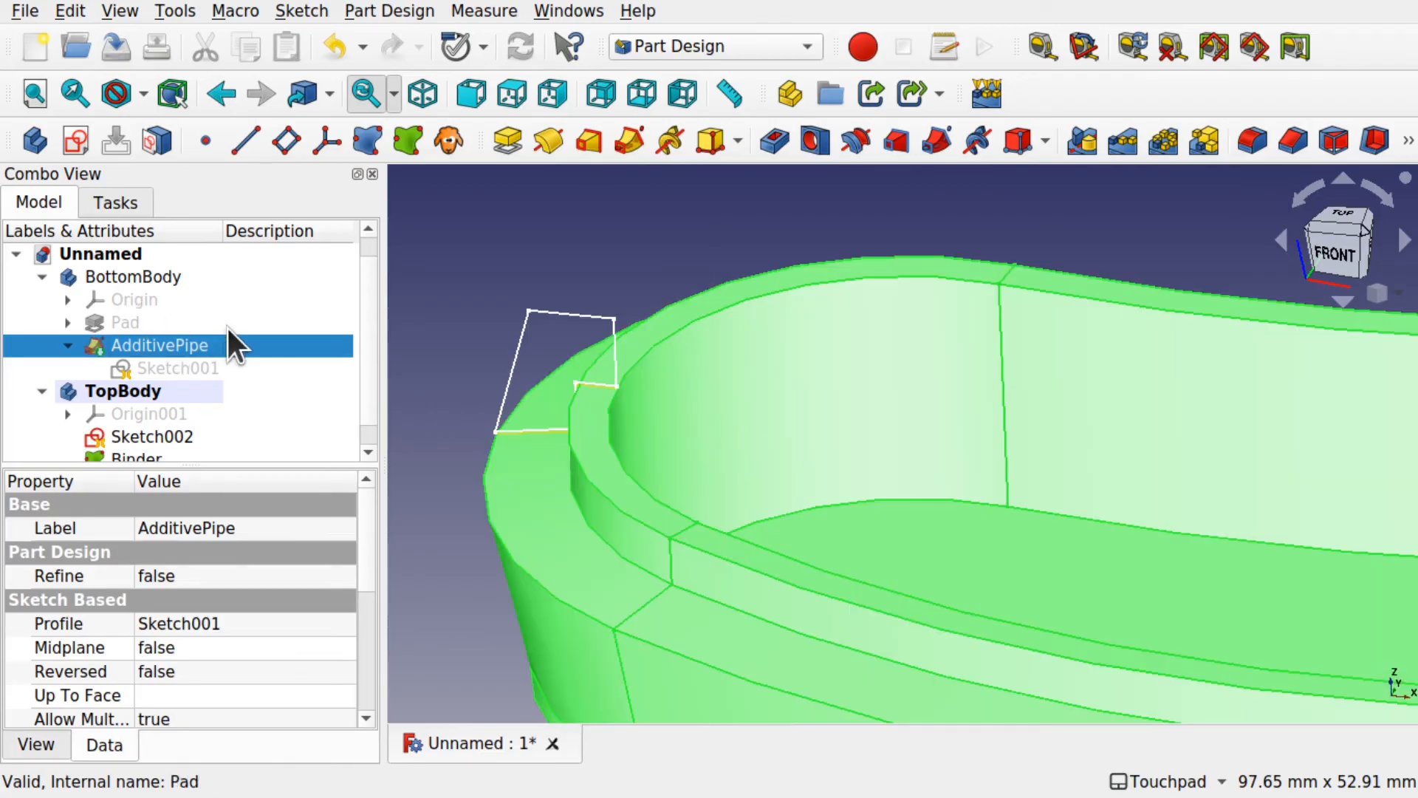
scroll(668, 449, down, 5)
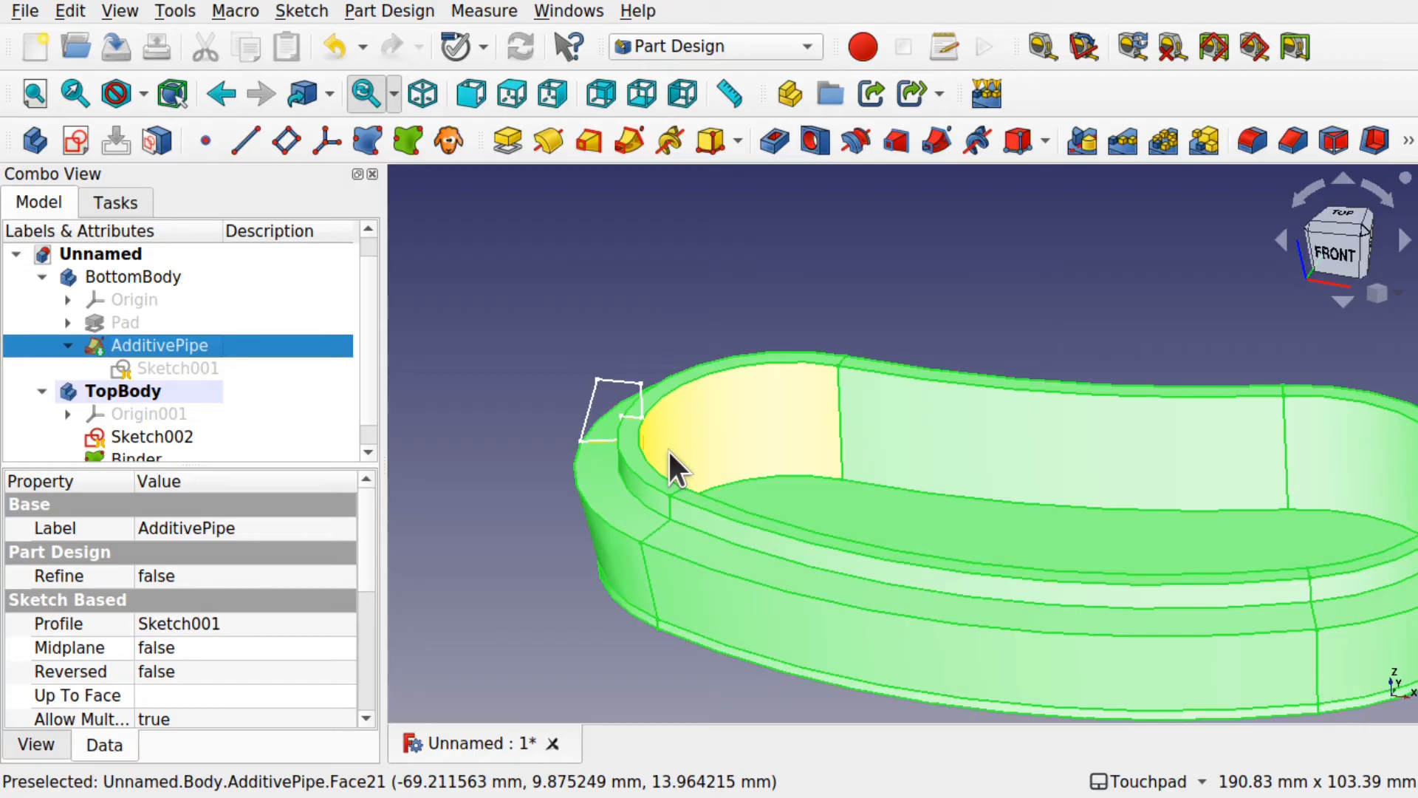
click(526, 348)
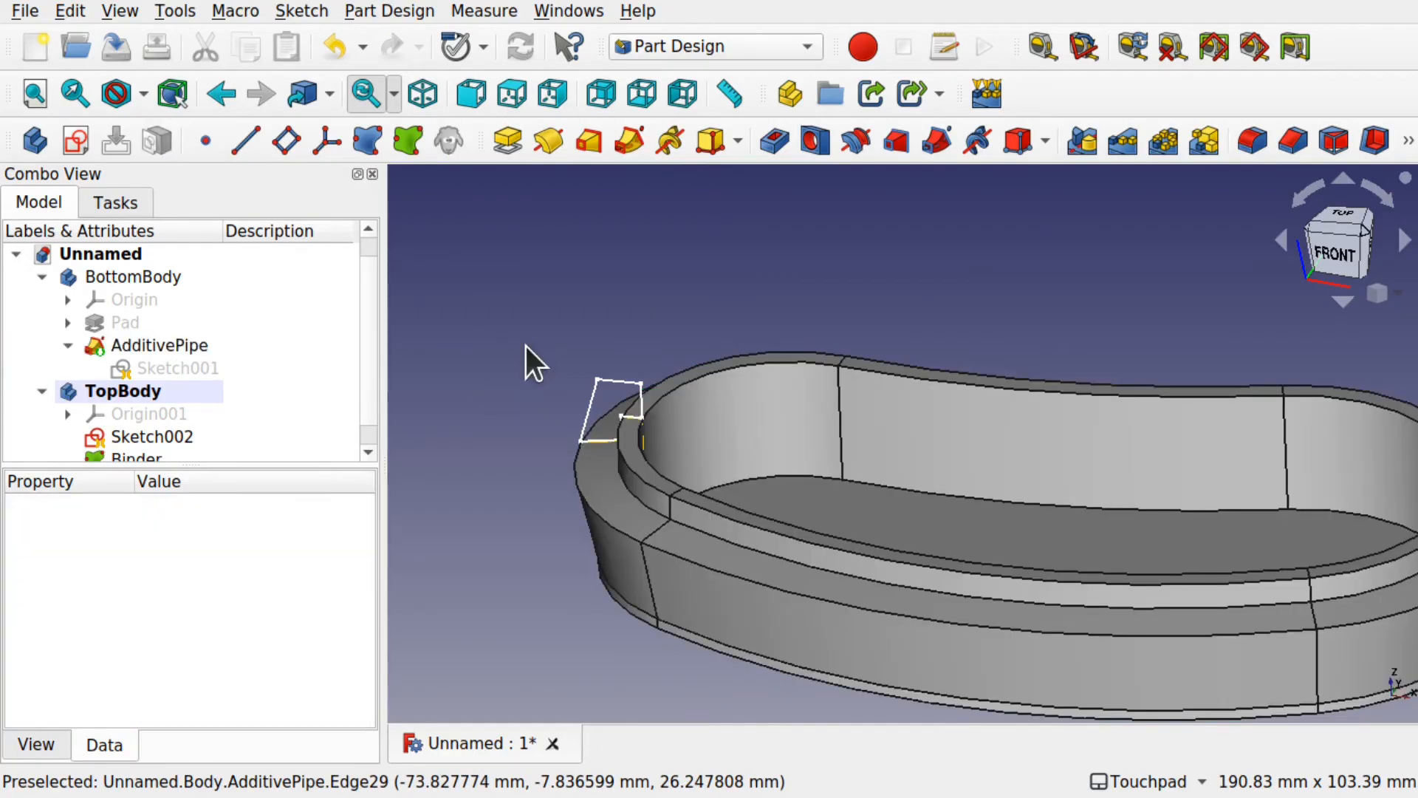
Try to select the outer edges of the AdditivePipe's ledge around the bean-shaped rim.
click(615, 534)
alt+drag(797, 496, 798, 534)
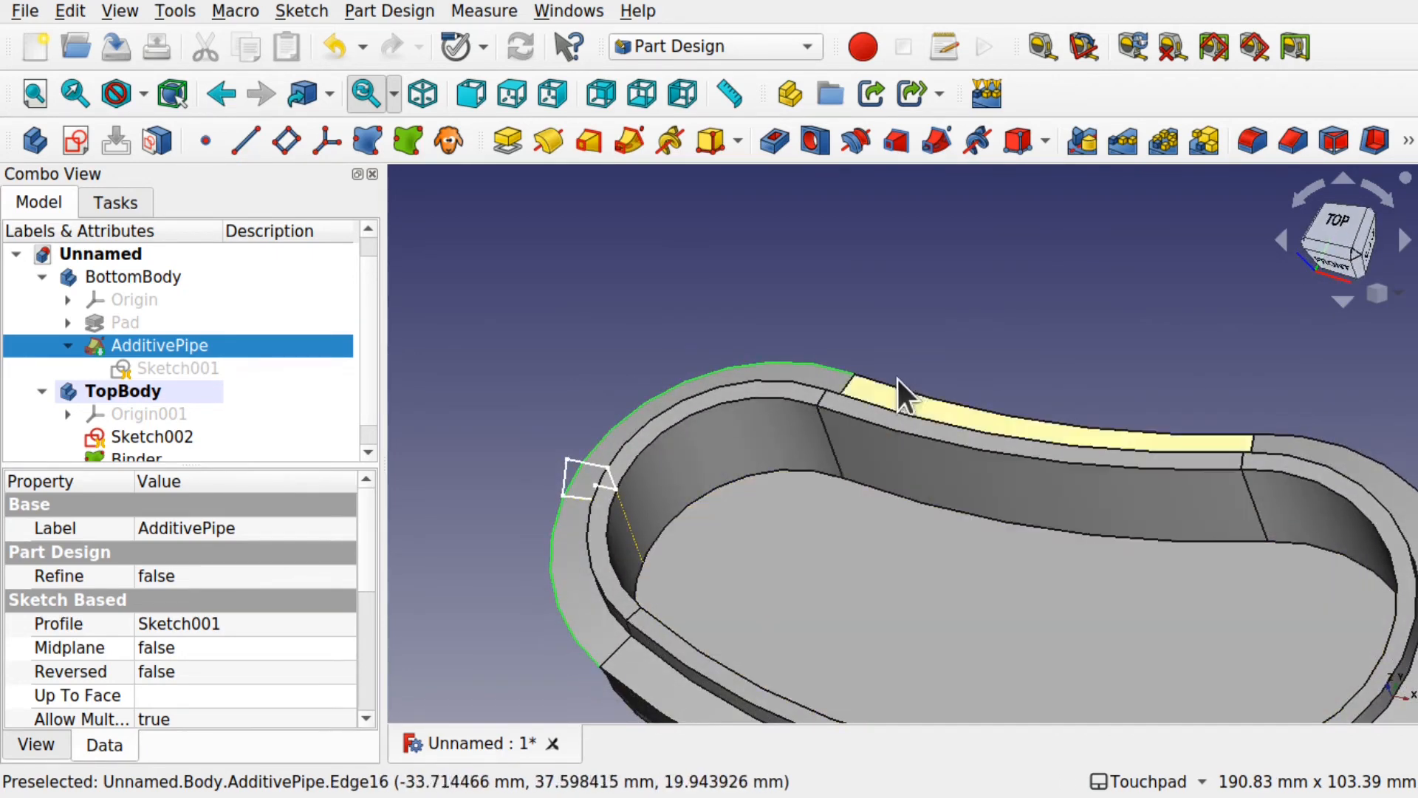
ctrl+click(914, 391)
shift+drag(913, 391, 706, 207)
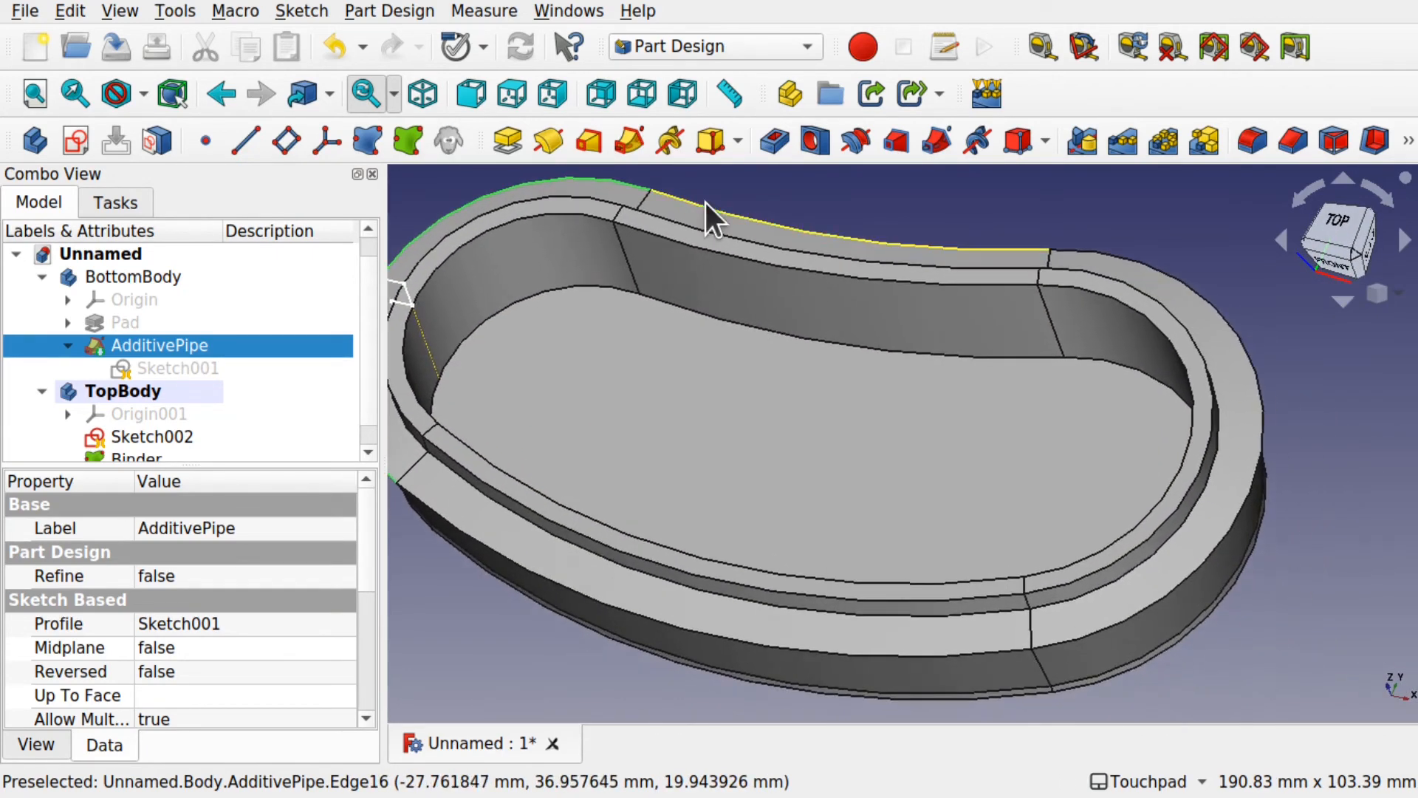
click(1196, 284)
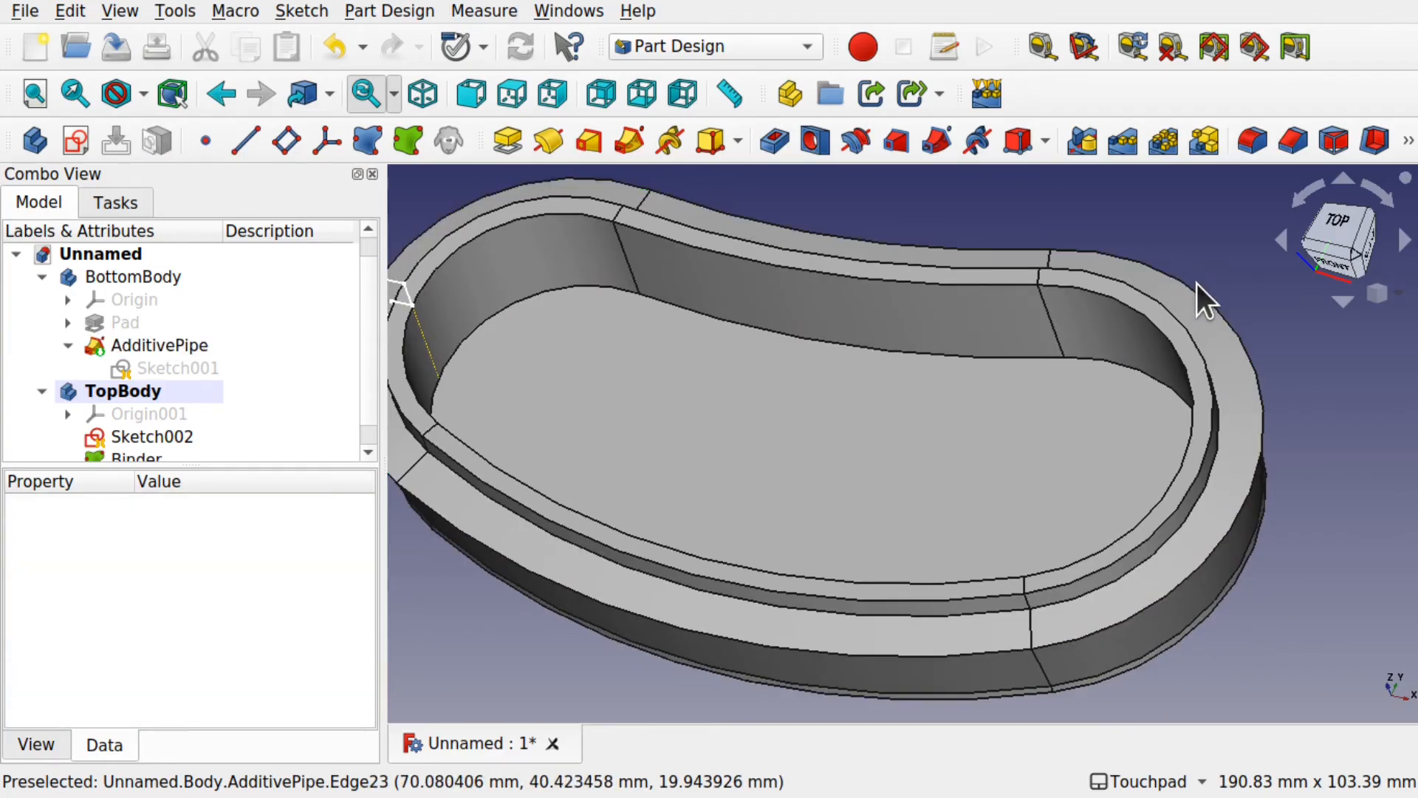
Create a sub-object shape binder in TopBody from the four outer ledge edges of BottomBody's AdditivePipe and clear the selection.
shift+drag(669, 278, 886, 315)
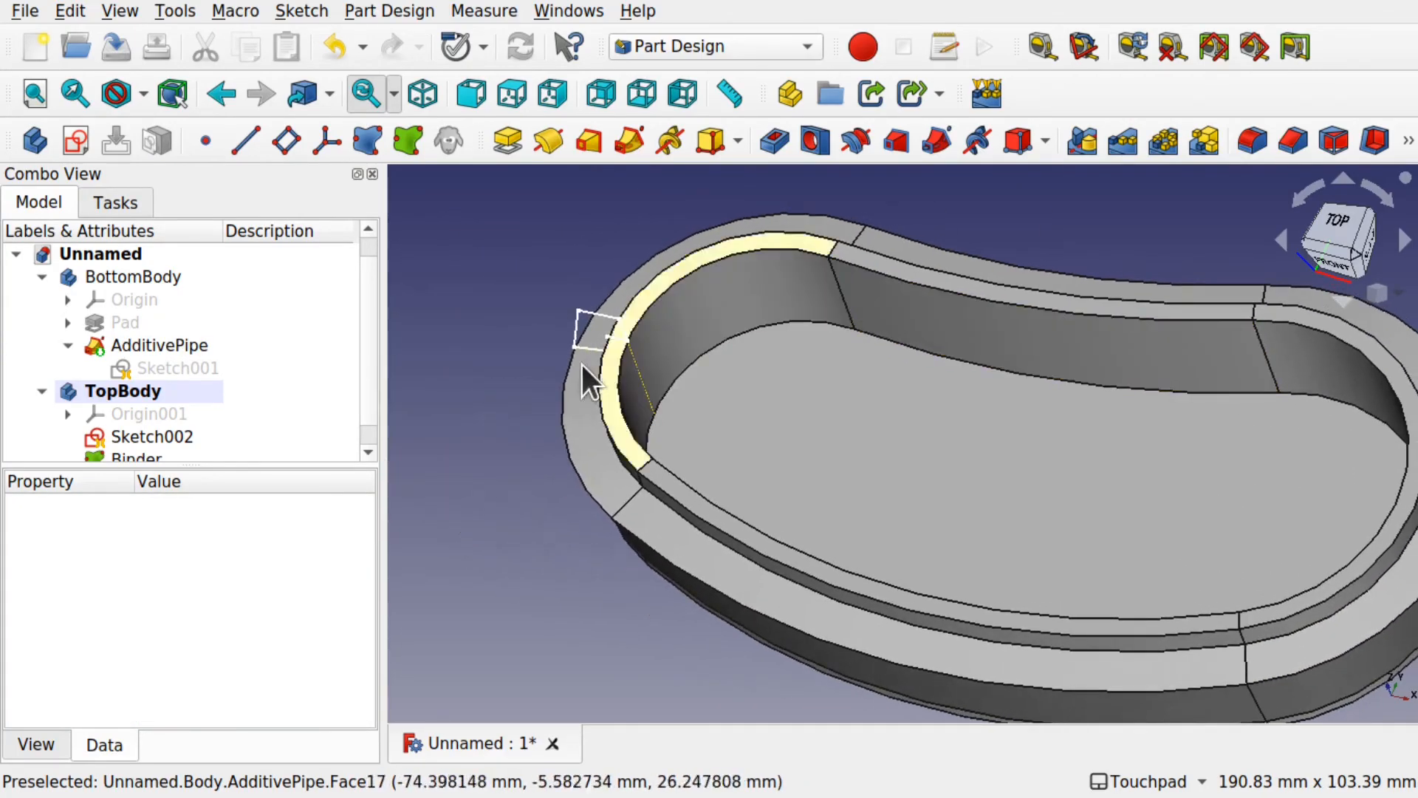
click(613, 286)
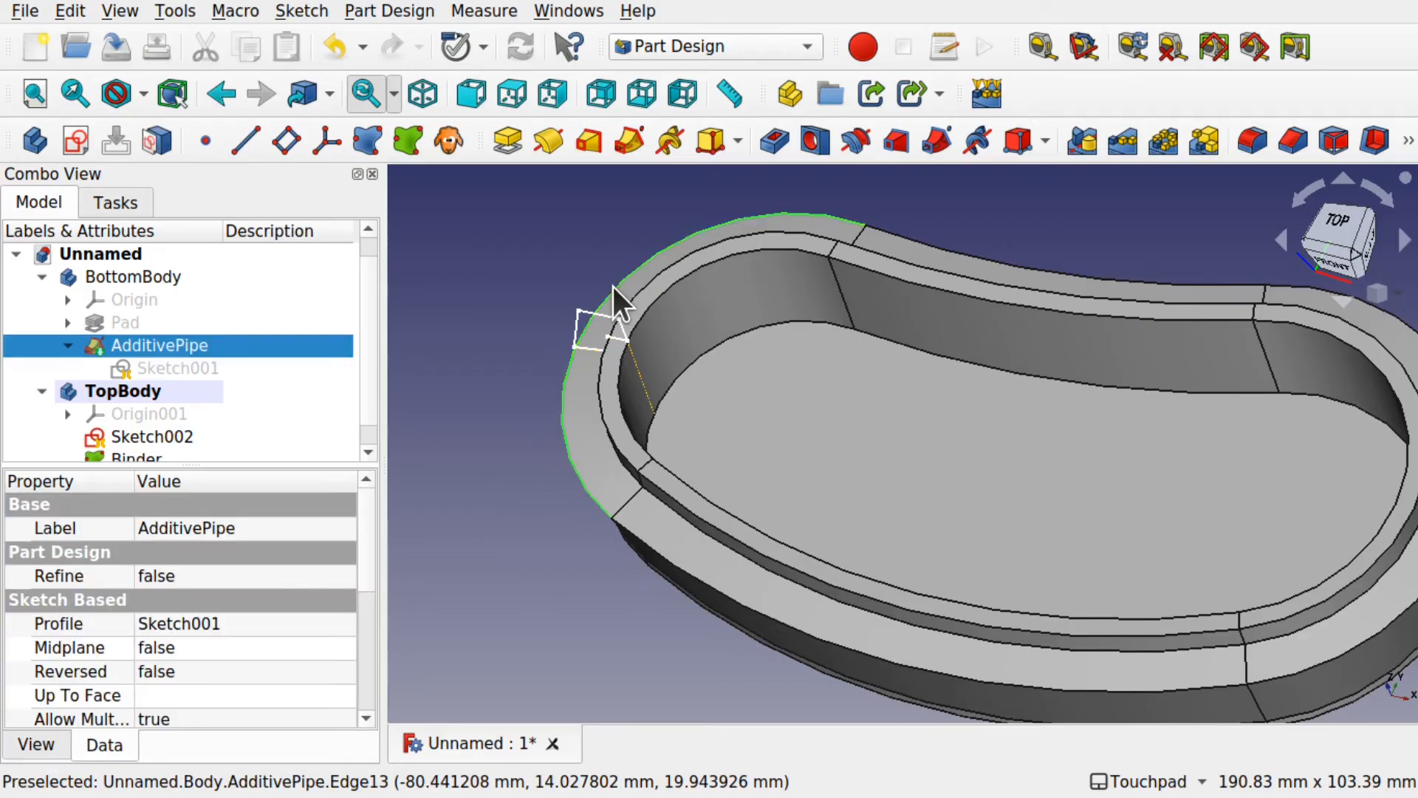
ctrl+click(1058, 271)
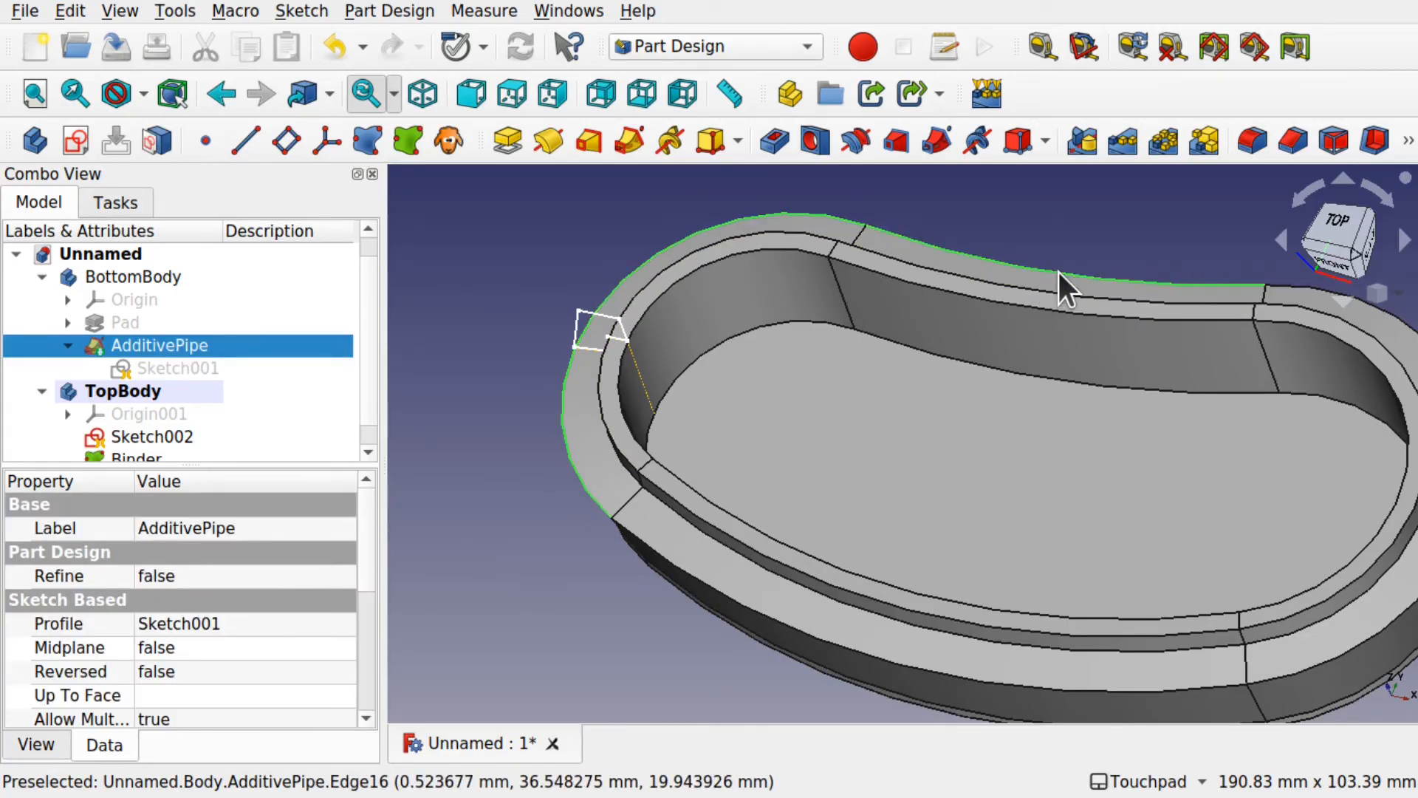
shift+drag(1058, 272, 759, 199)
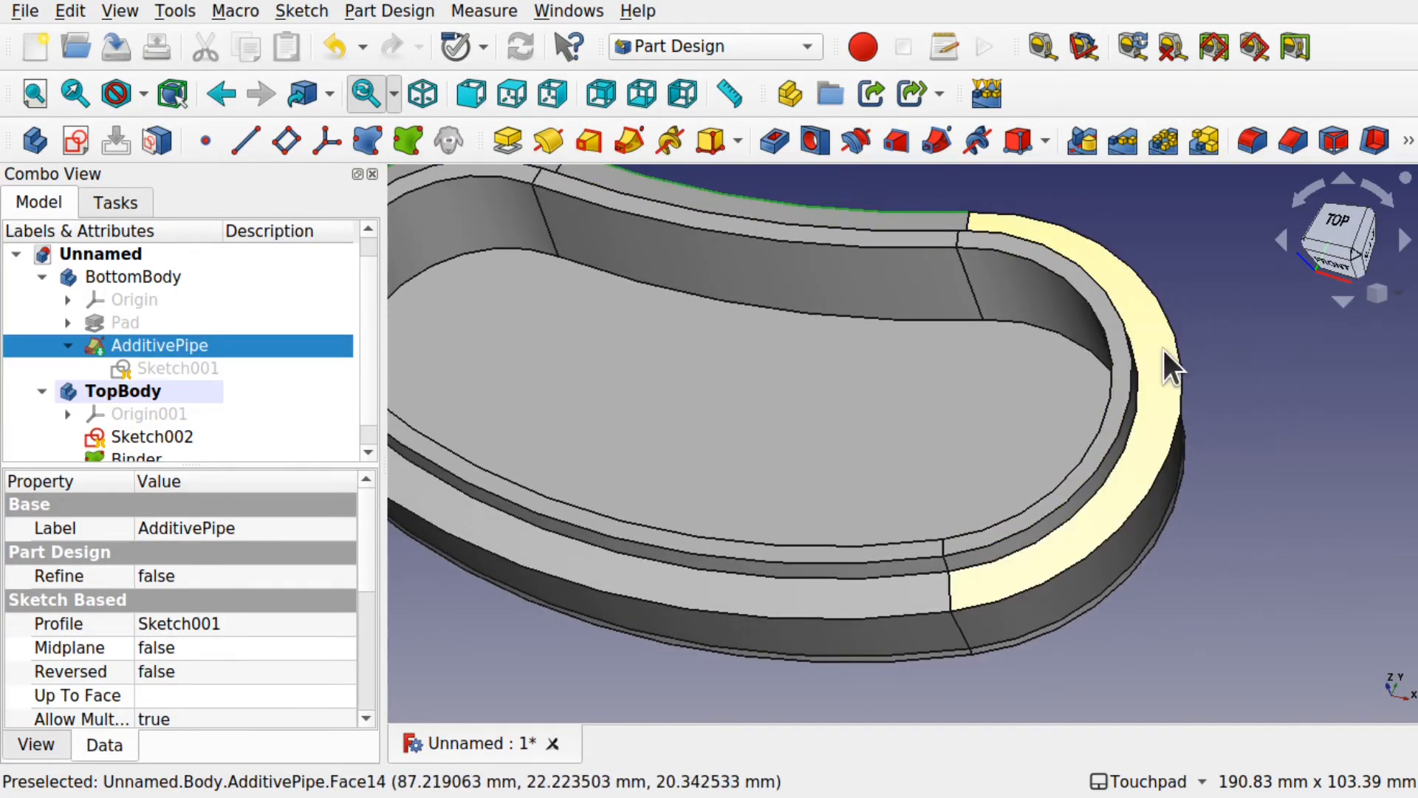
ctrl+click(1181, 351)
shift+drag(1094, 394, 1061, 487)
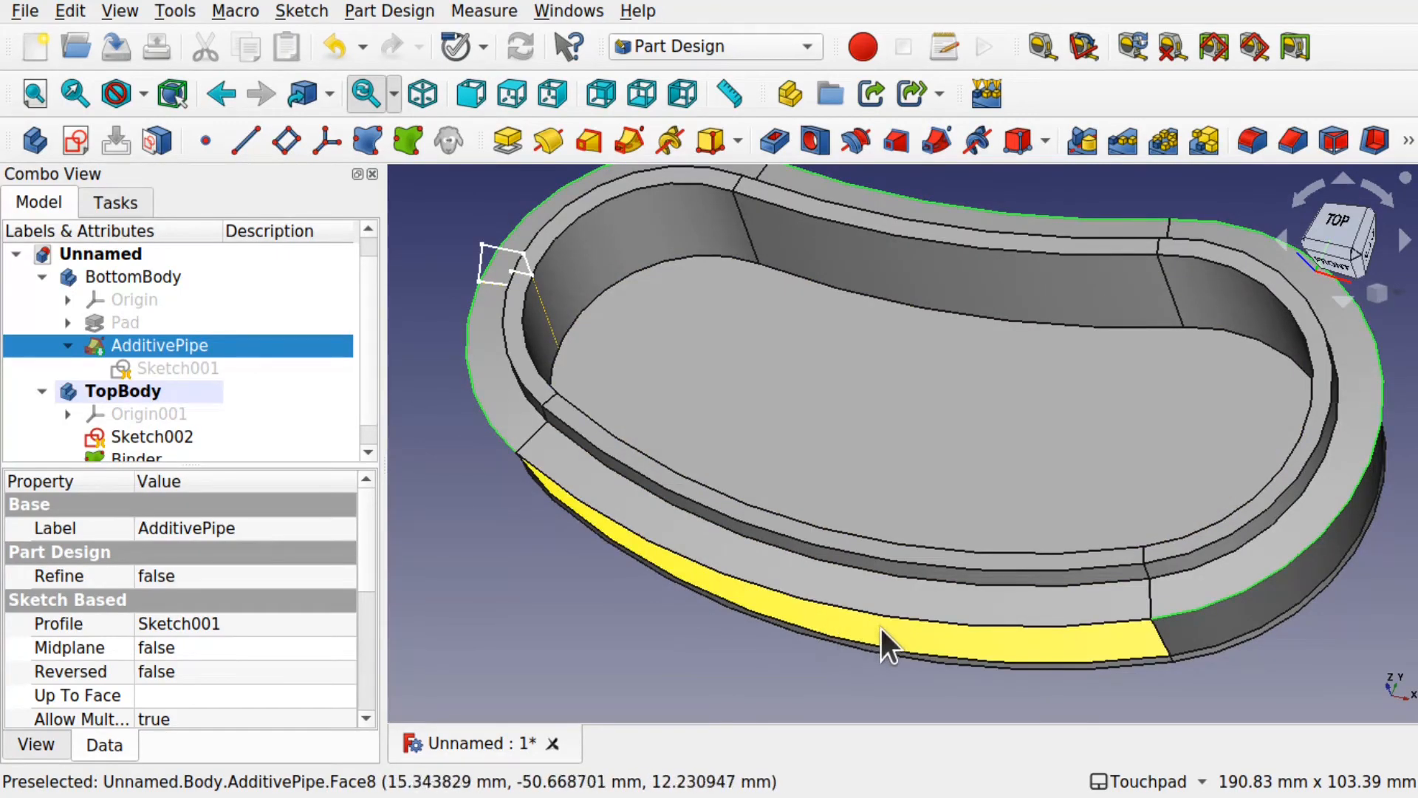
ctrl+click(931, 619)
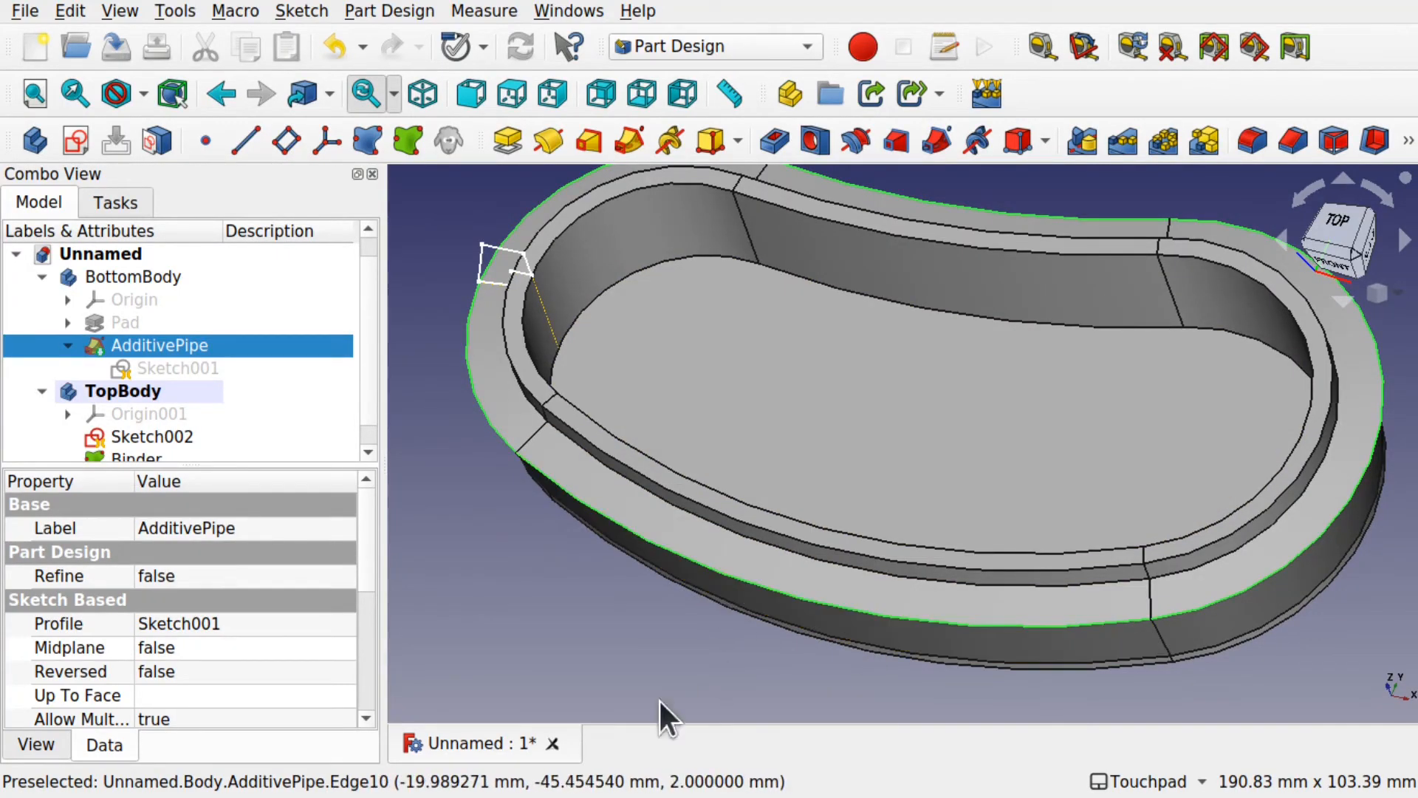
click(409, 140)
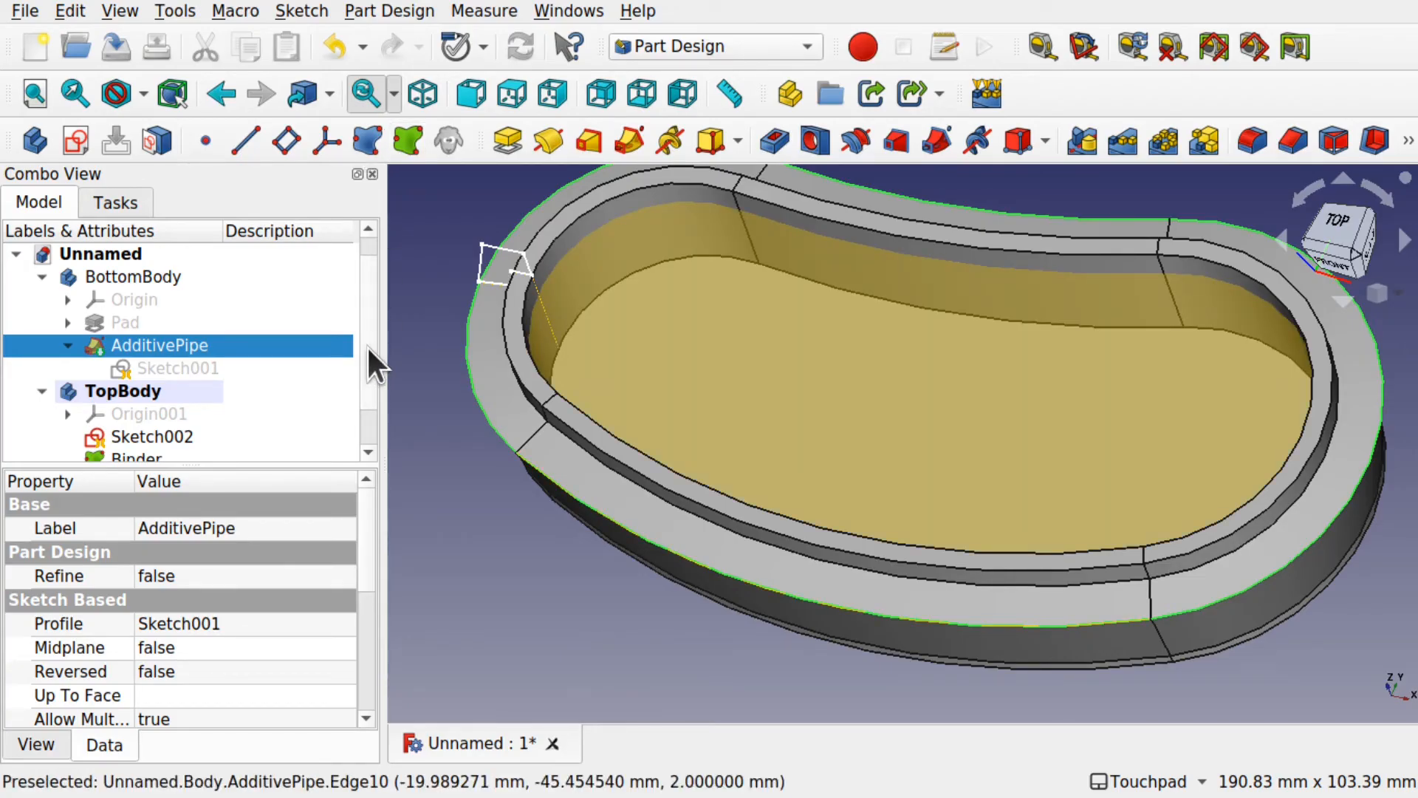
drag(366, 344, 368, 414)
click(165, 431)
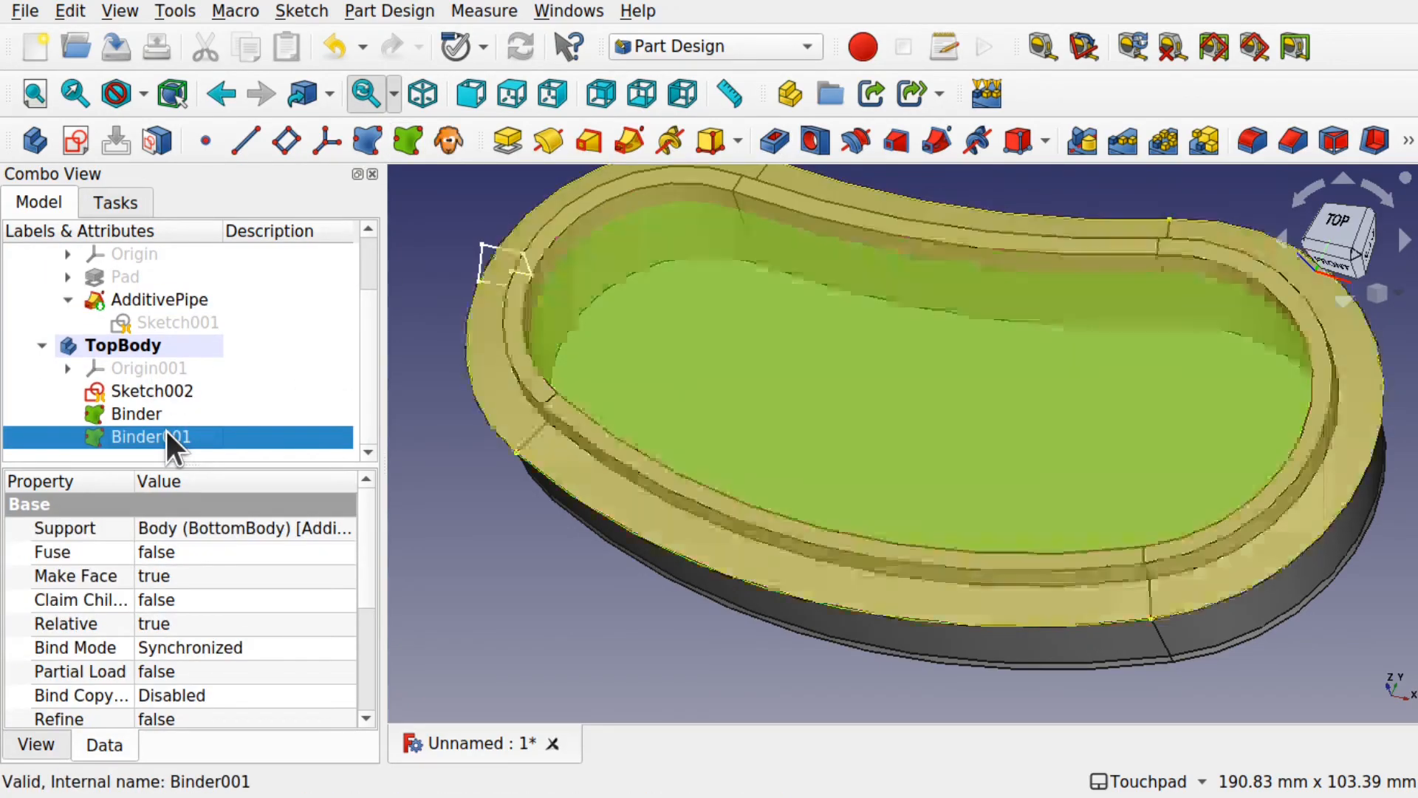
click(473, 520)
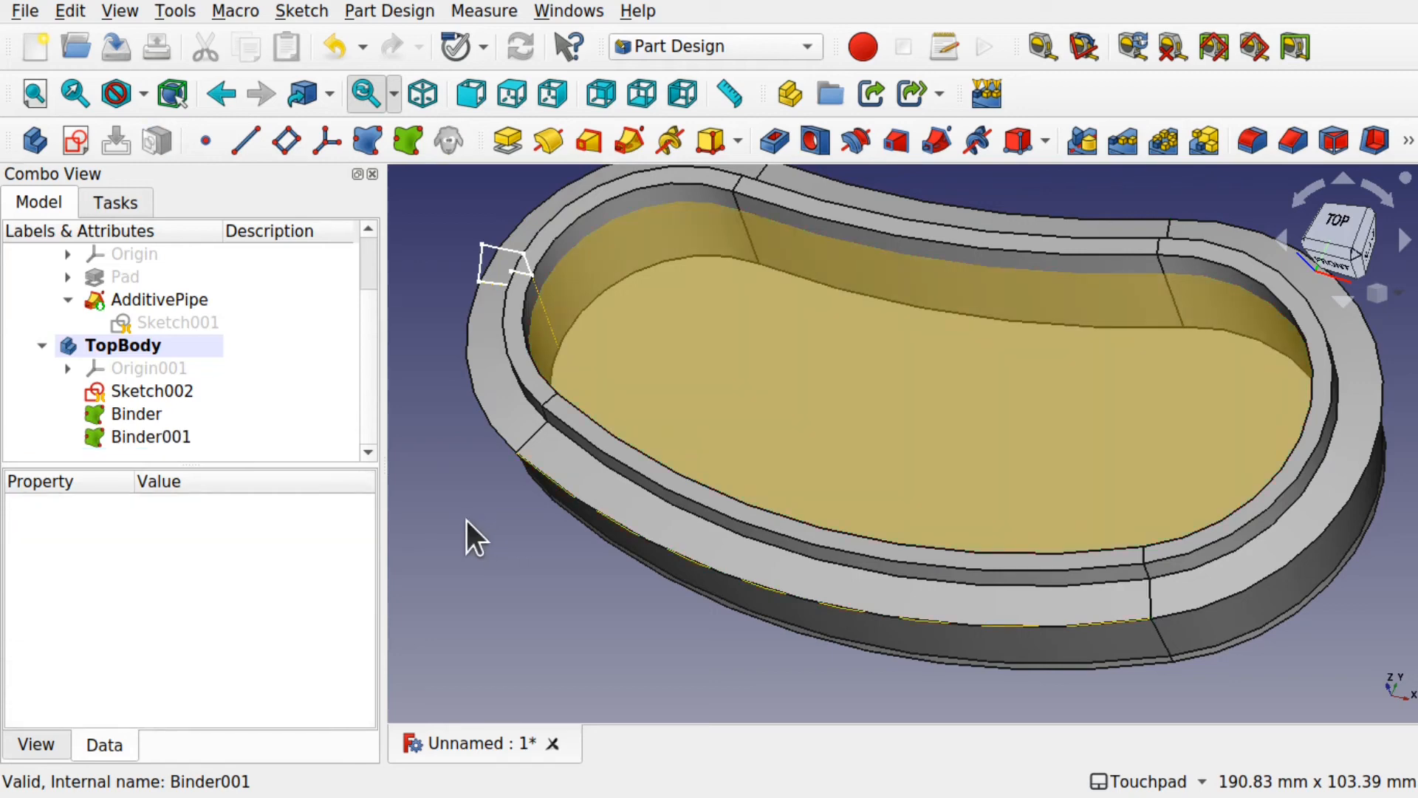
Hide BottomBody's AdditivePipe so only the TopBody profile sketch and the two binders are displayed.
click(183, 299)
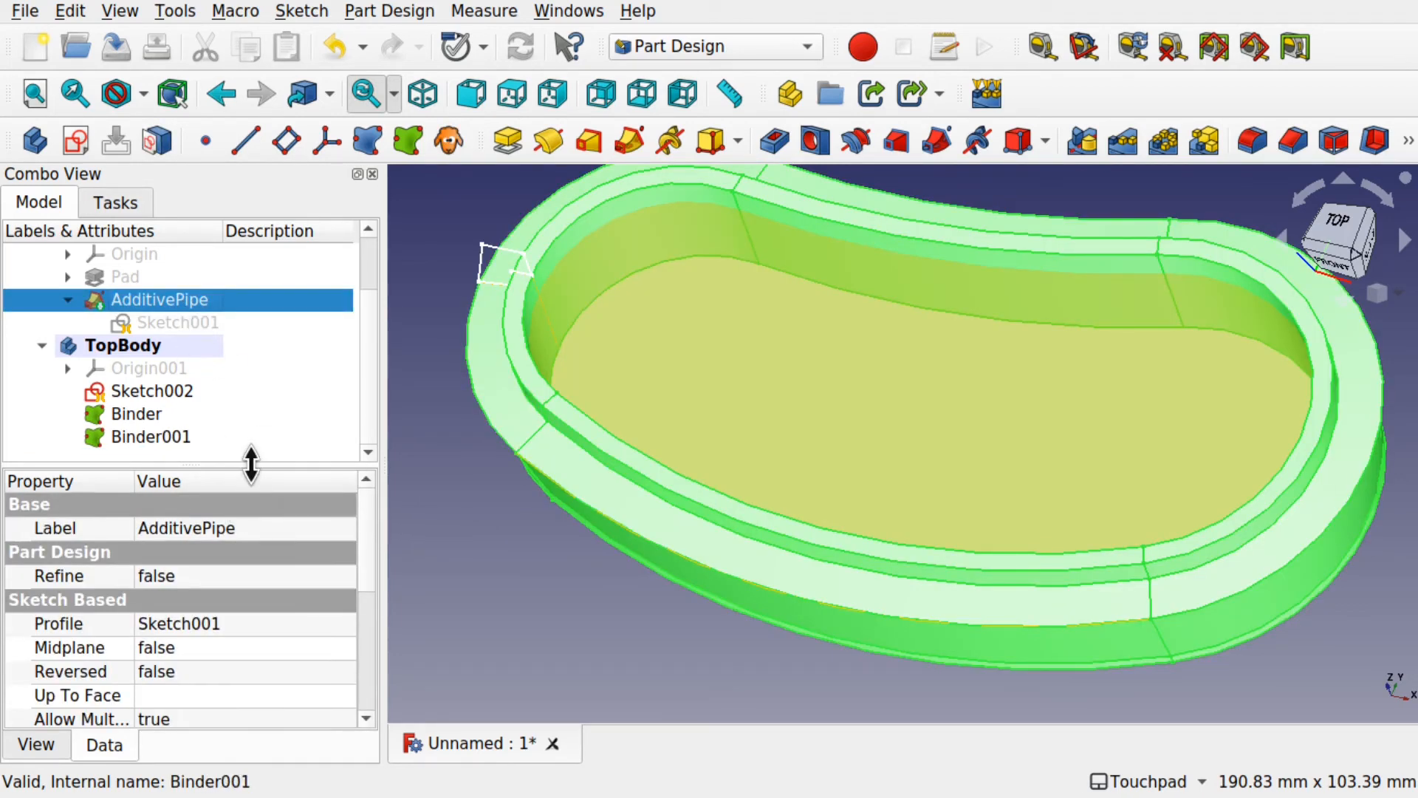
drag(251, 464, 241, 522)
key(space)
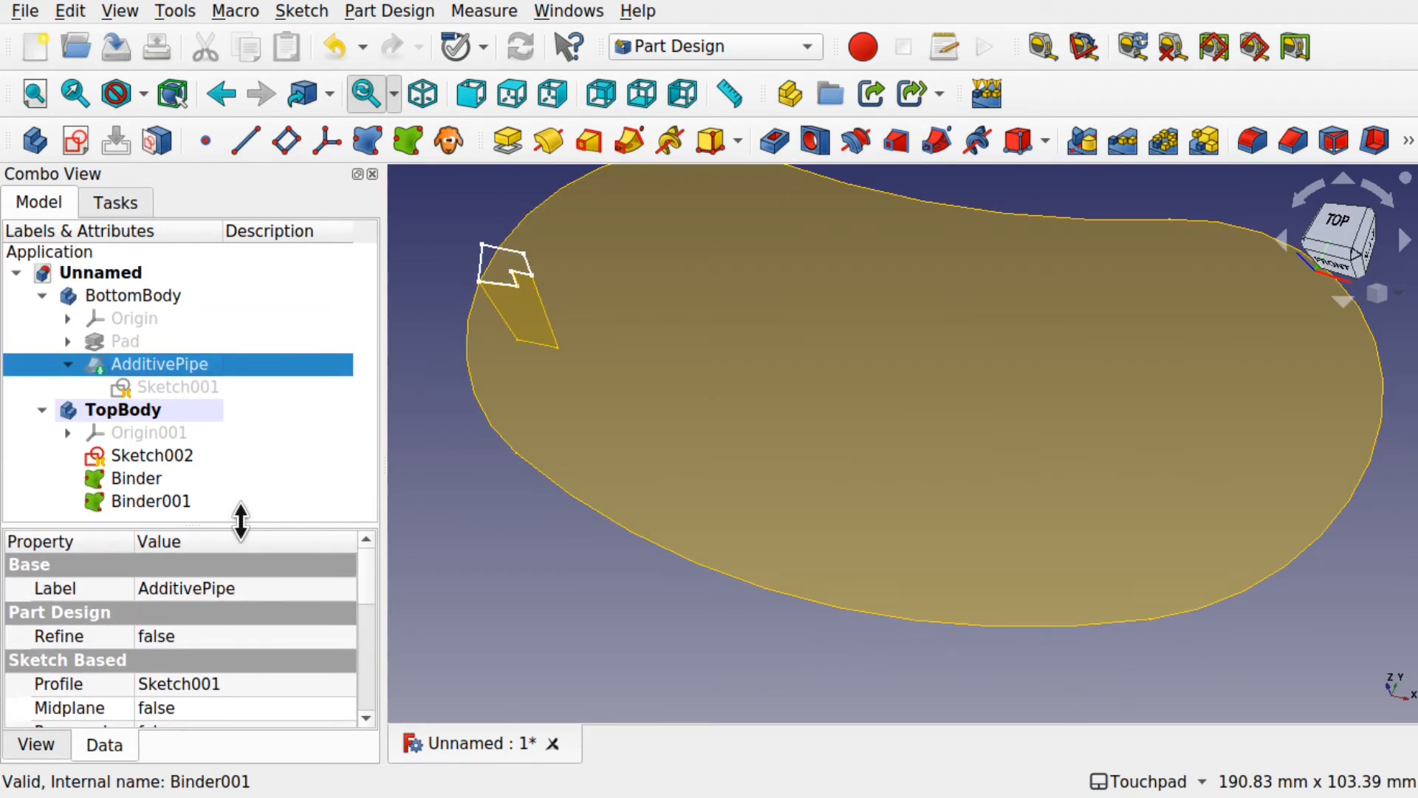
click(517, 554)
mouse_move(720, 552)
alt+mouse_down()
mouse_move(760, 468)
mouse_move(716, 537)
alt+mouse_up()
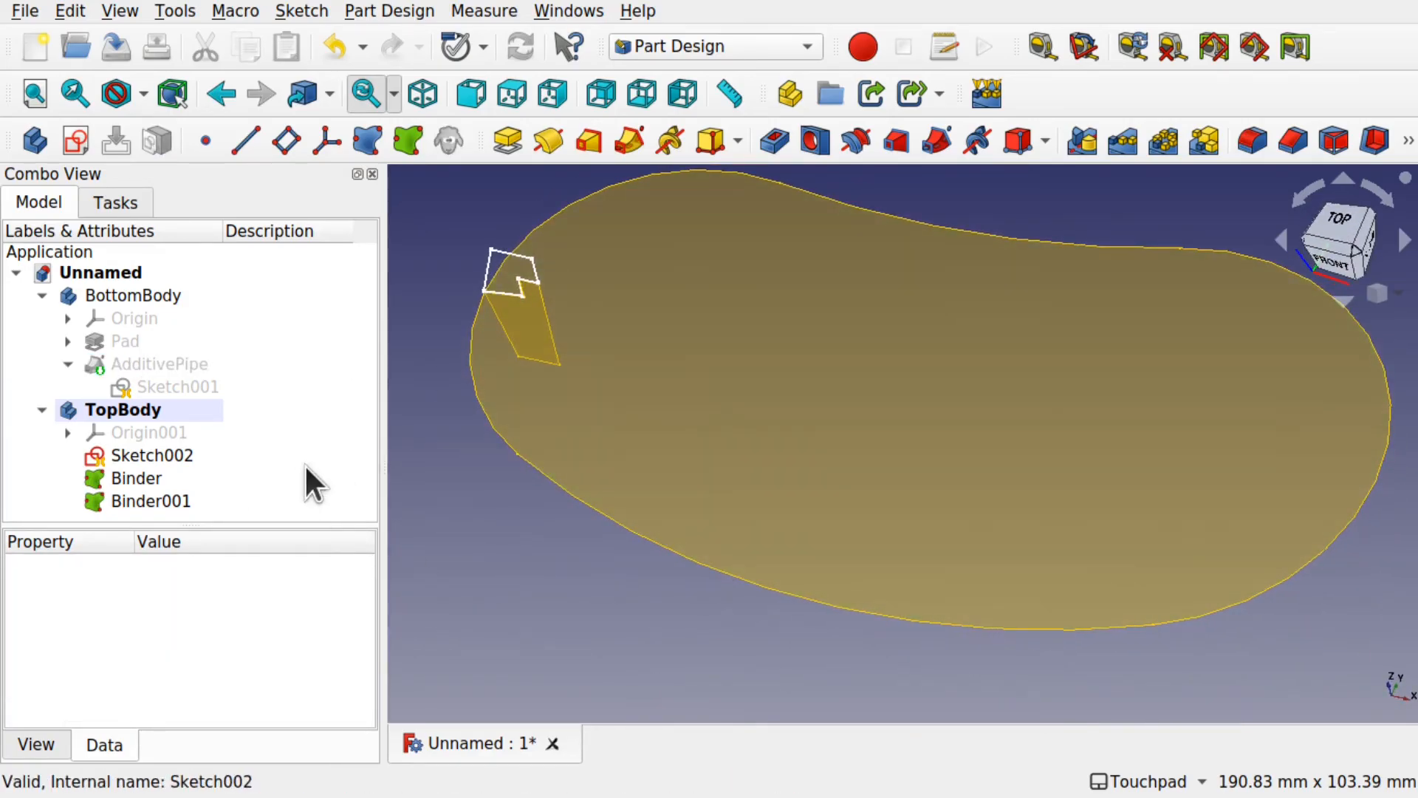
Start an Additive pipe from Sketch002 and add the edge of Binder001 around the bean's end at the profile as the first path edge.
click(169, 458)
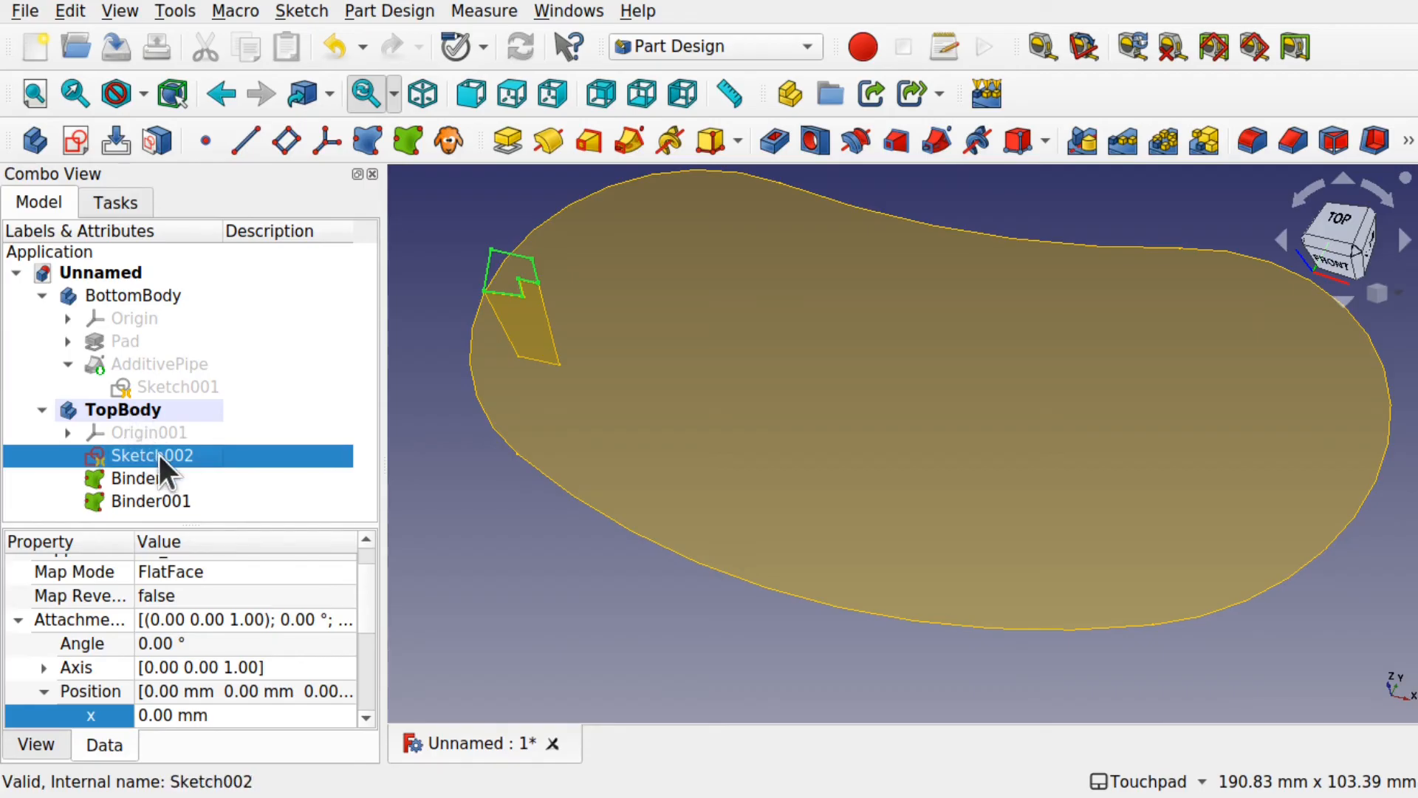
click(366, 10)
mouse_move(587, 212)
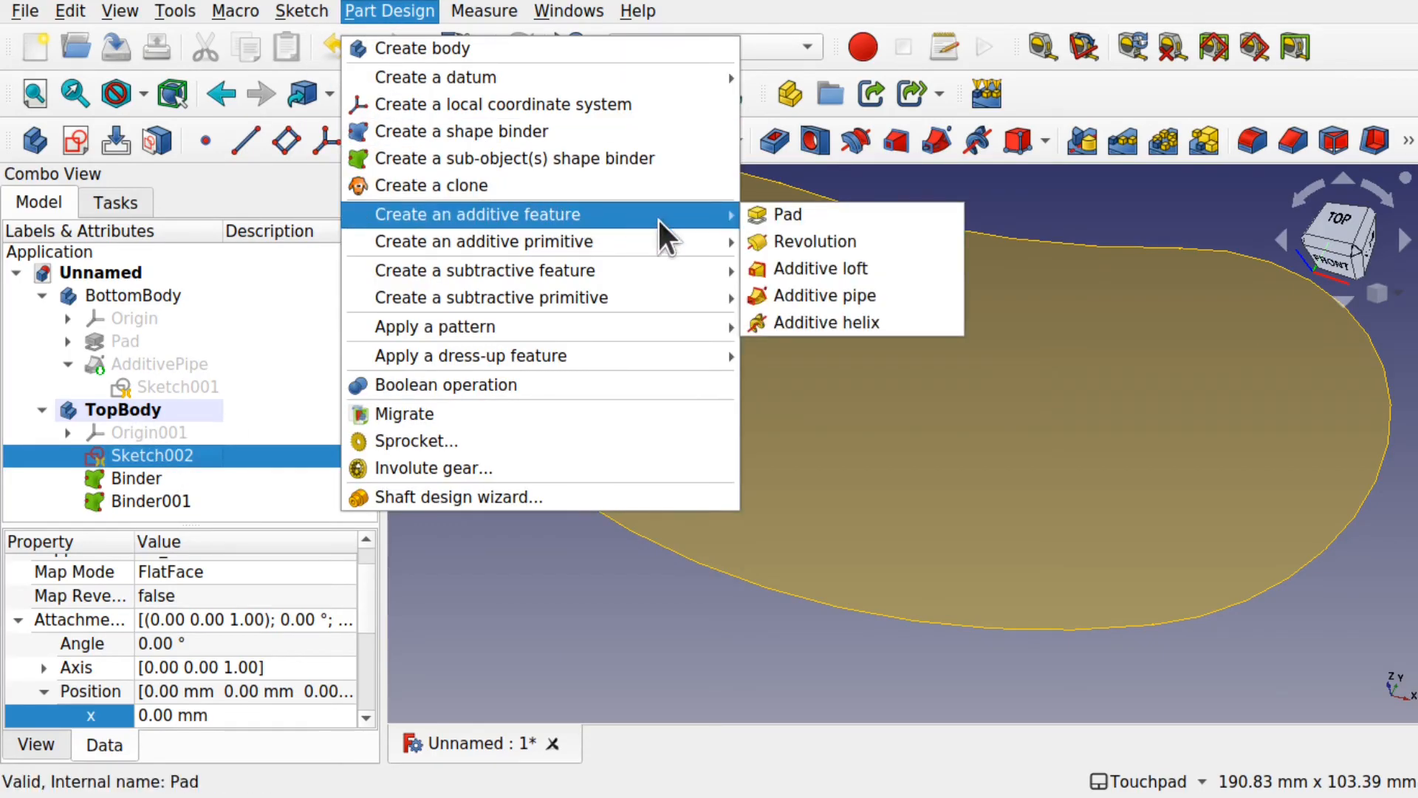
click(870, 293)
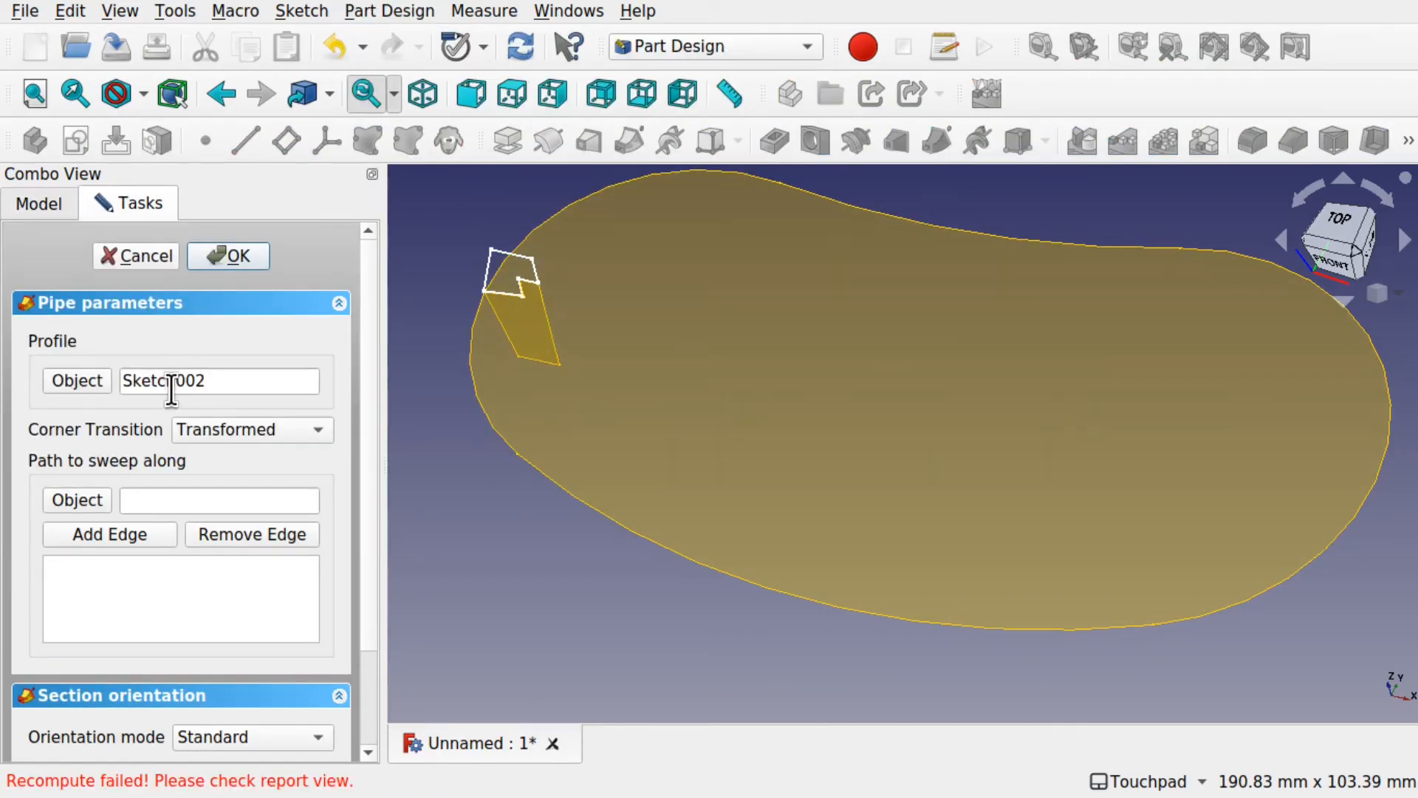
click(100, 535)
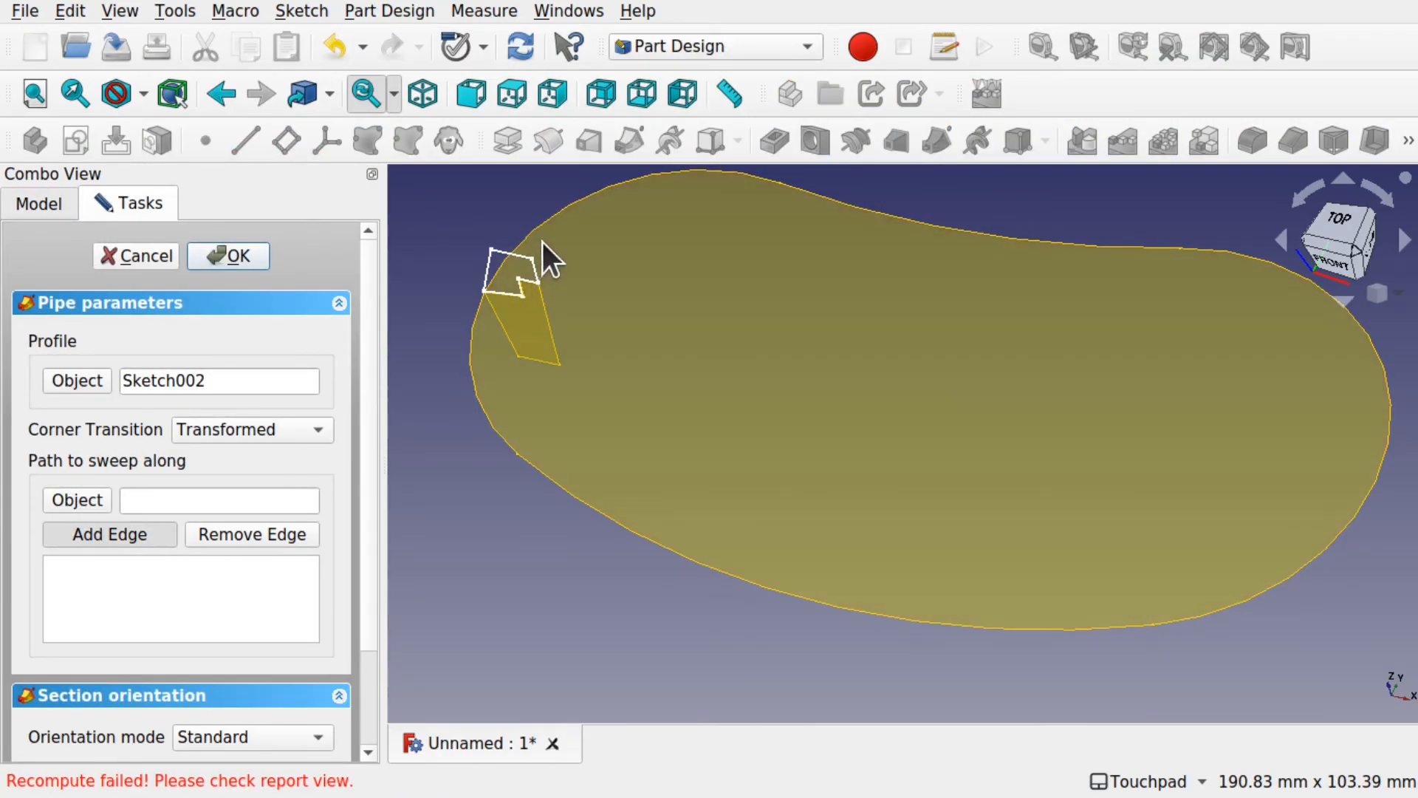
click(555, 216)
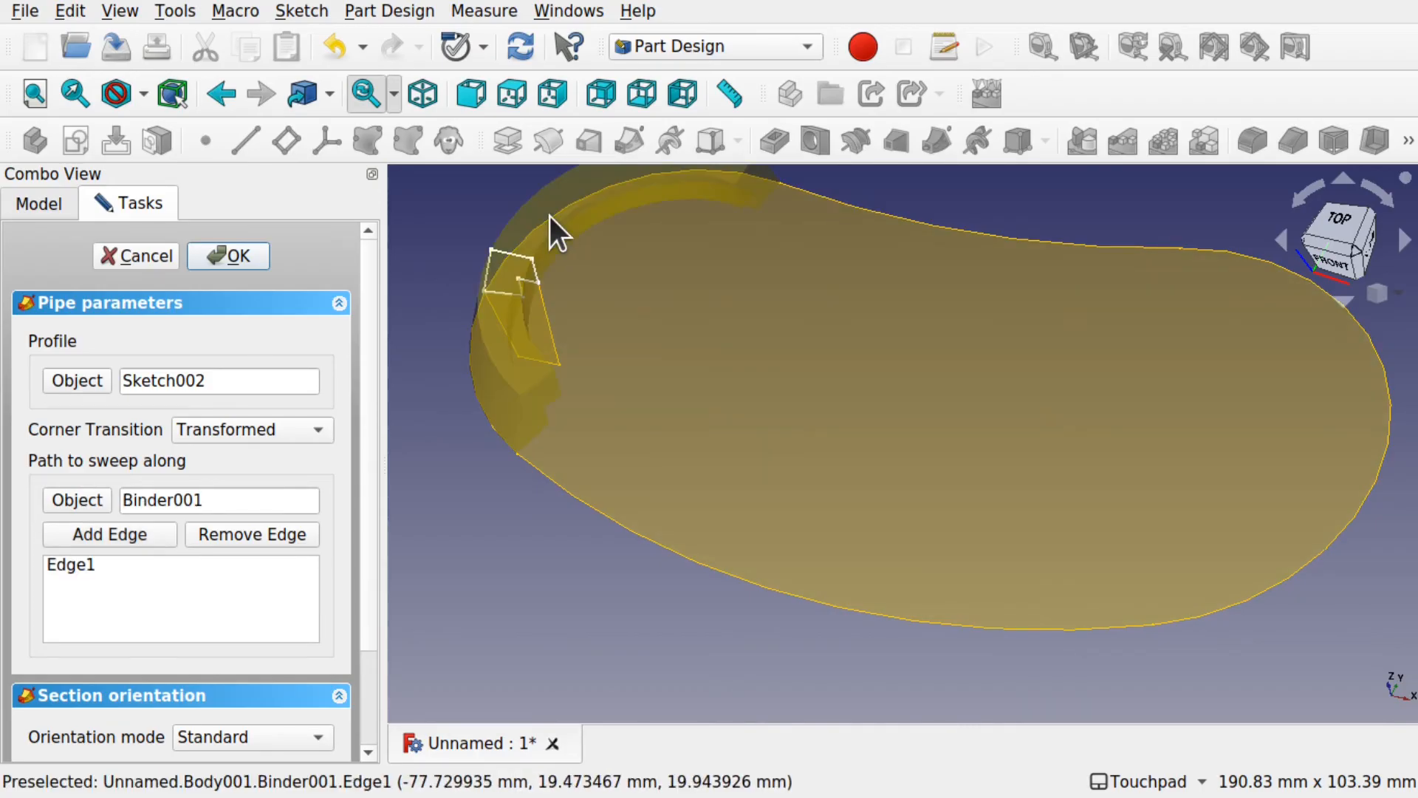
Add the remaining three edges of Binder001's bean outline to the sweep path and finish the TopBody pipe.
click(112, 535)
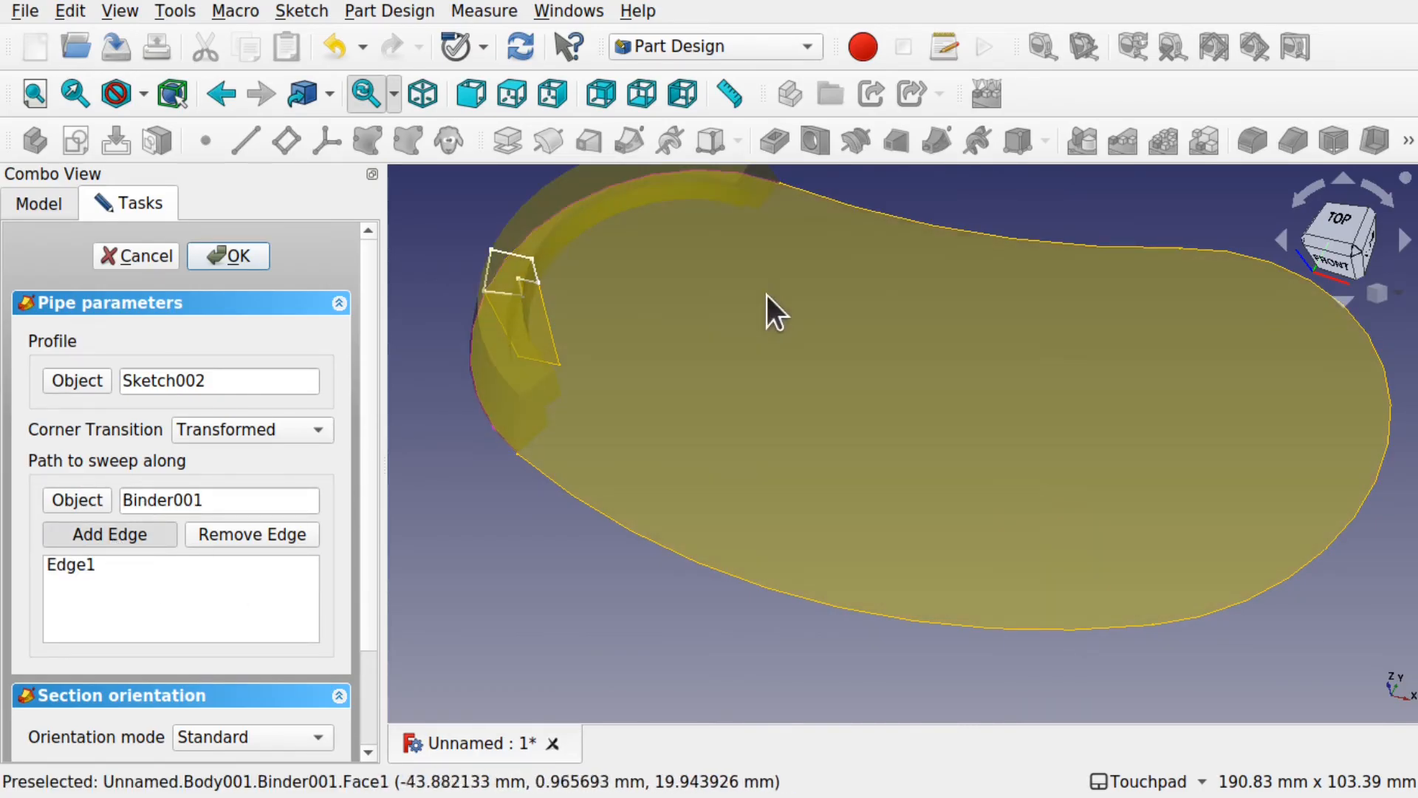
click(955, 227)
key(shift)
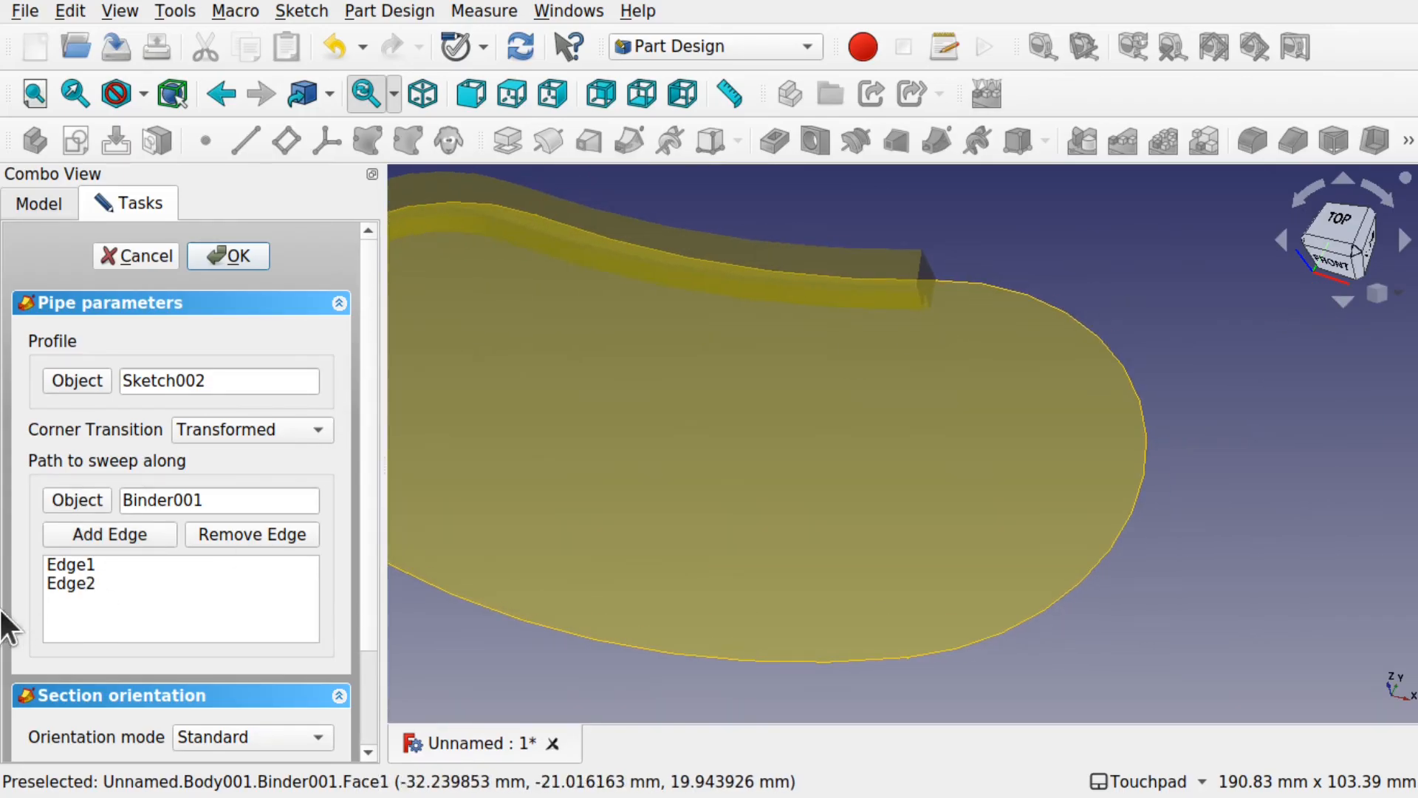
click(135, 534)
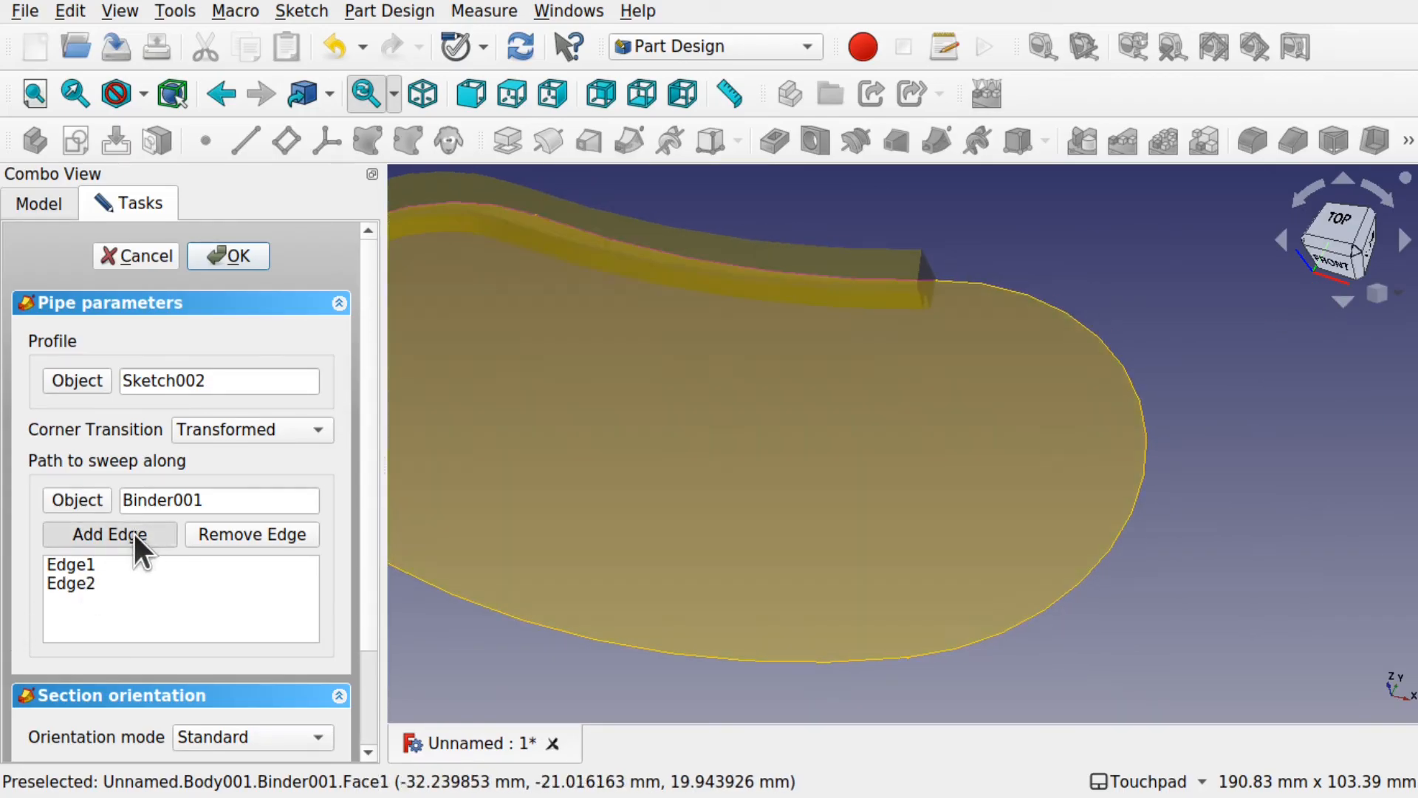
click(1083, 322)
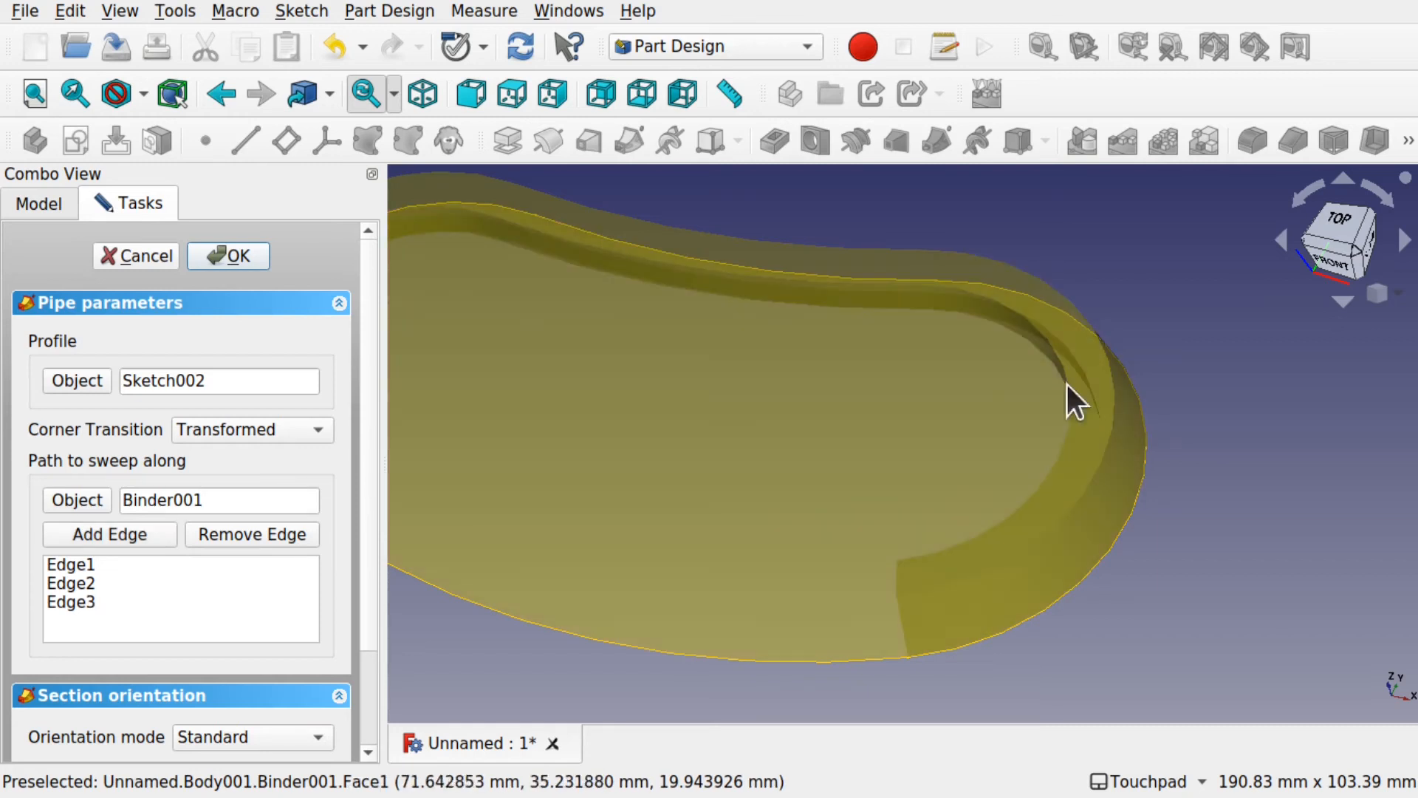
scroll(1066, 384, up, 3)
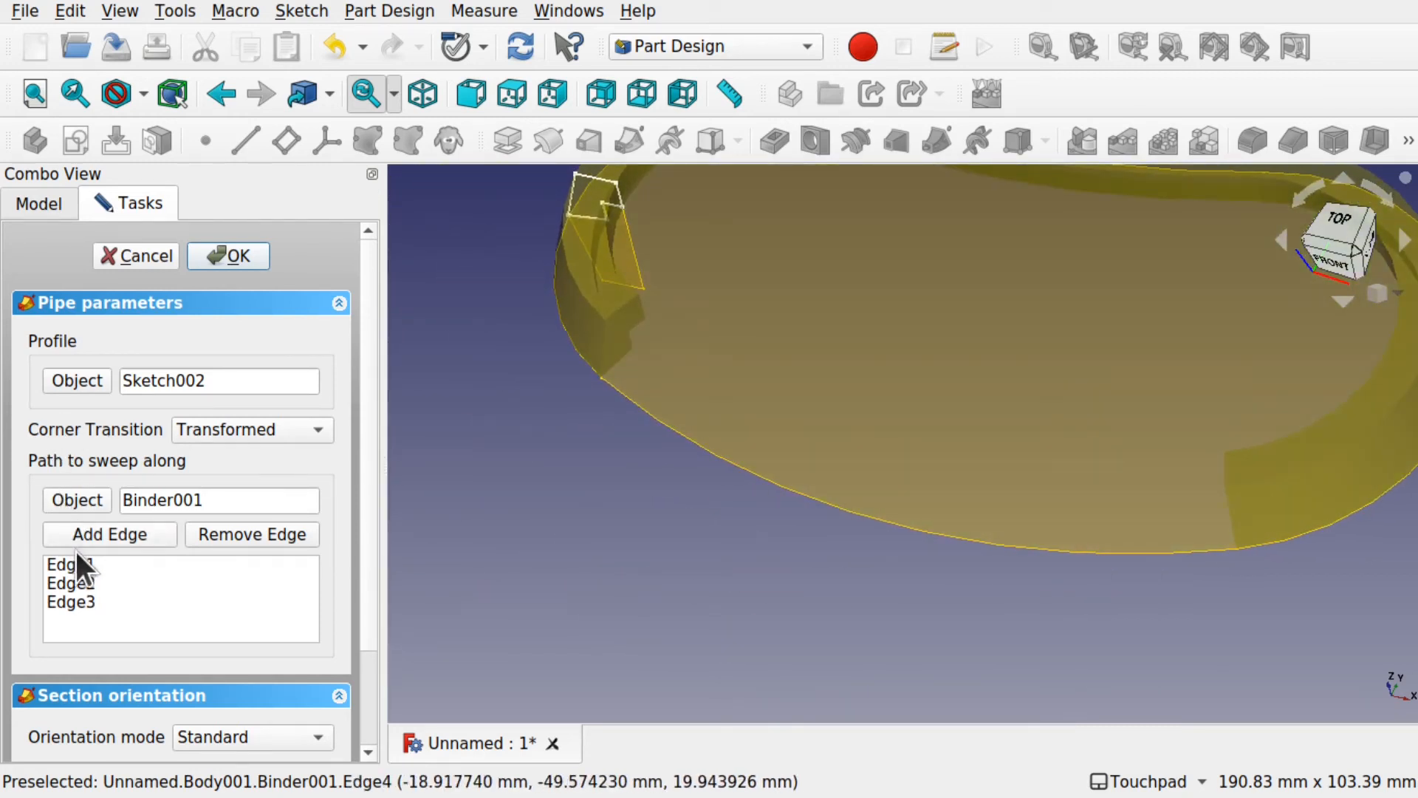
click(100, 537)
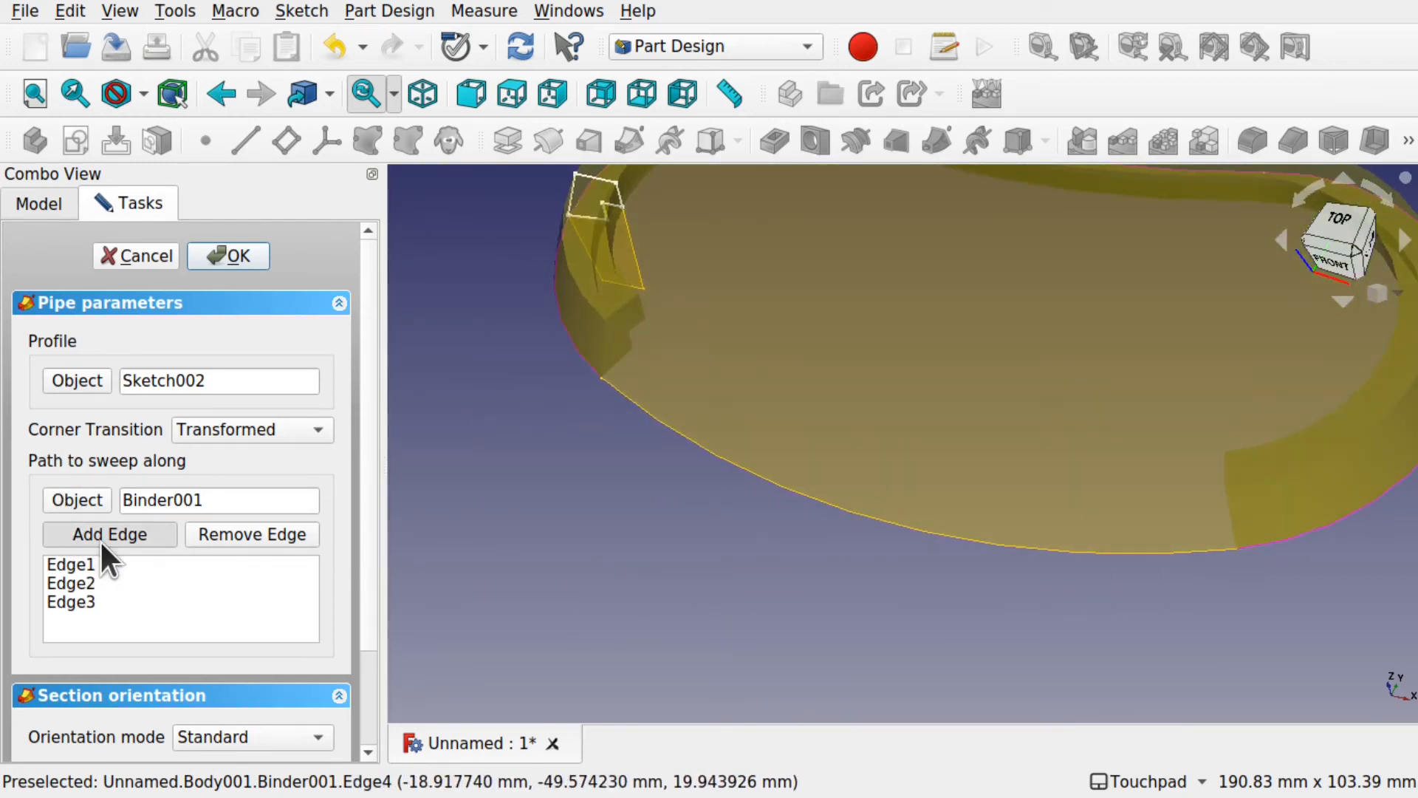
click(862, 519)
scroll(725, 627, down, 5)
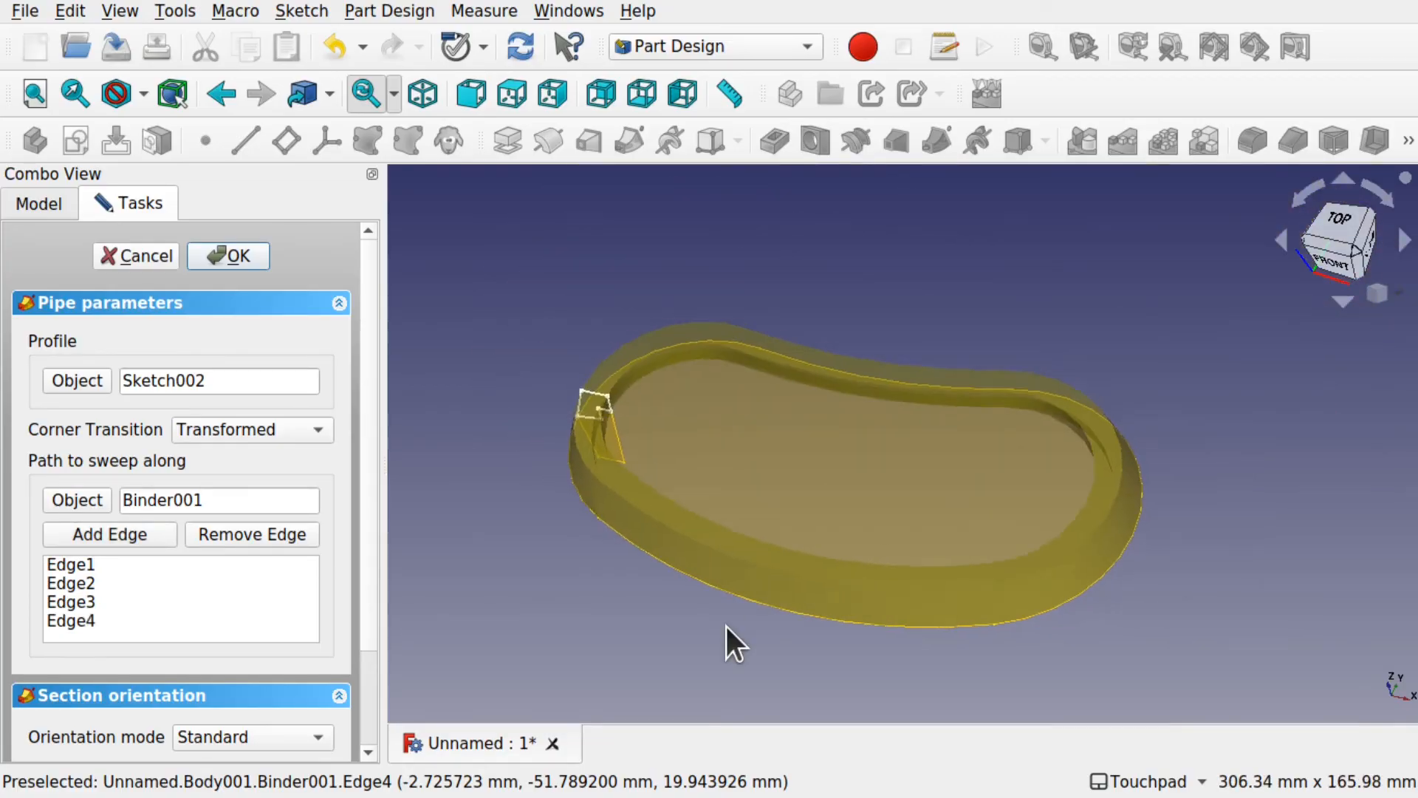
shift+drag(726, 626, 861, 517)
click(228, 255)
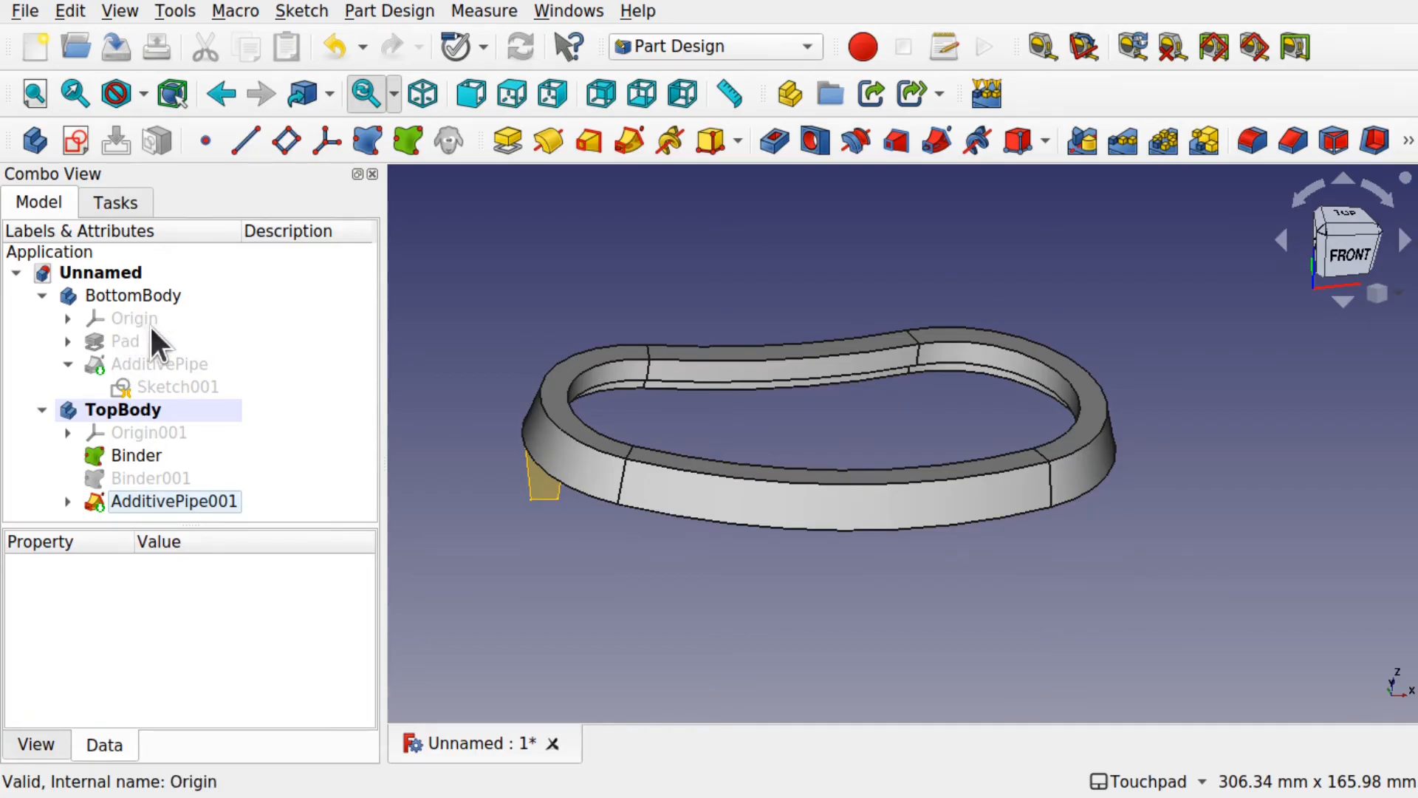
Show BottomBody's AdditivePipe again and inspect how the two bodies meet from above, the side and below.
click(177, 357)
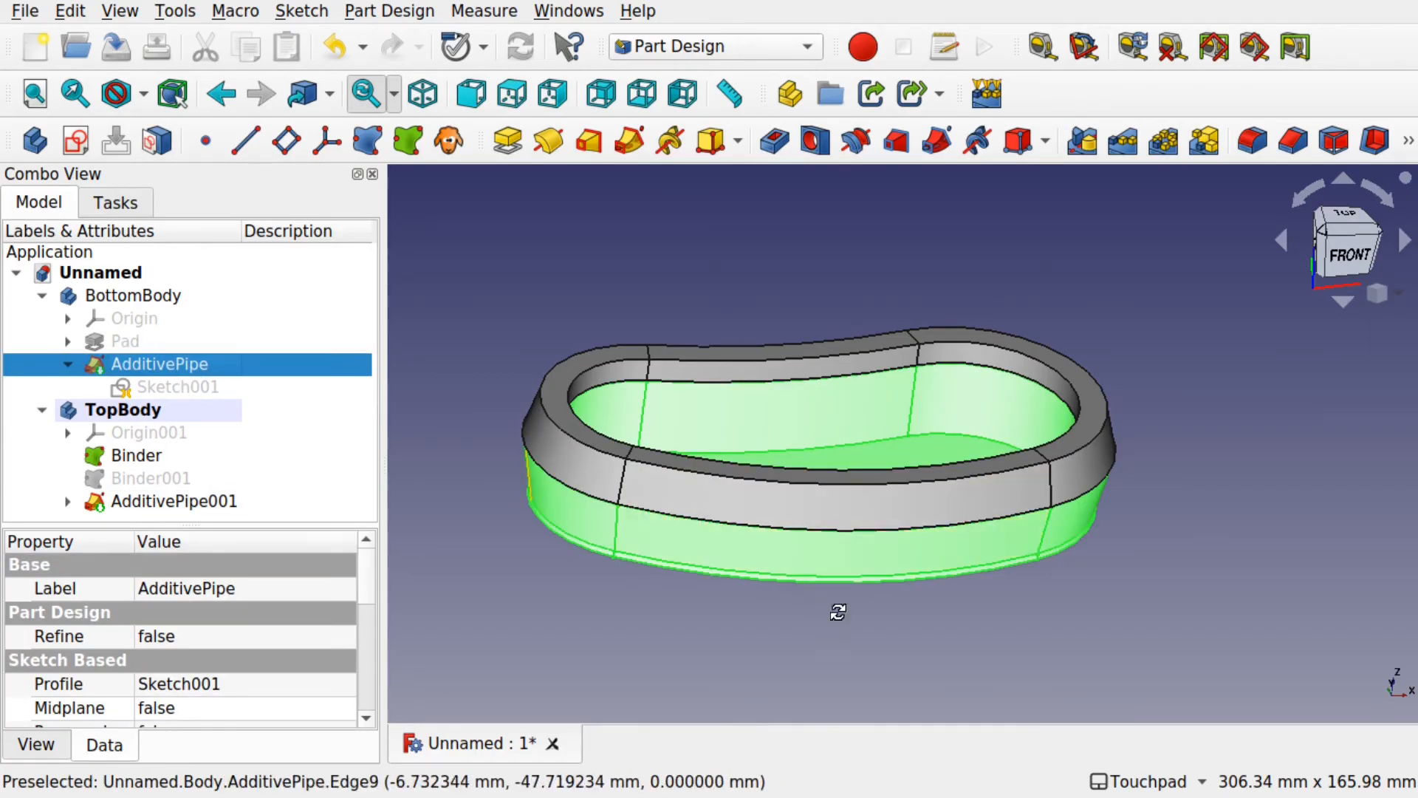
shift+drag(839, 610, 791, 665)
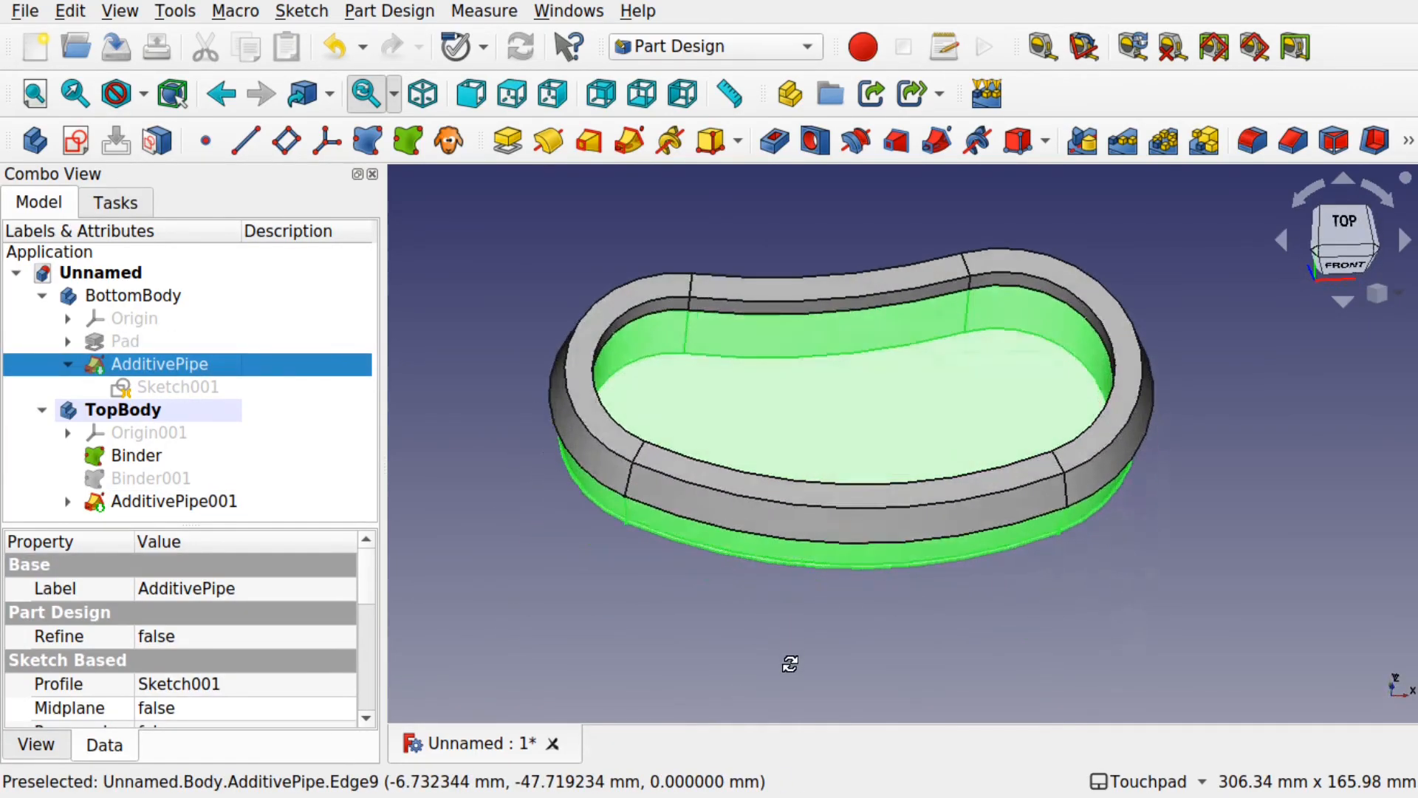
shift+drag(831, 497, 791, 357)
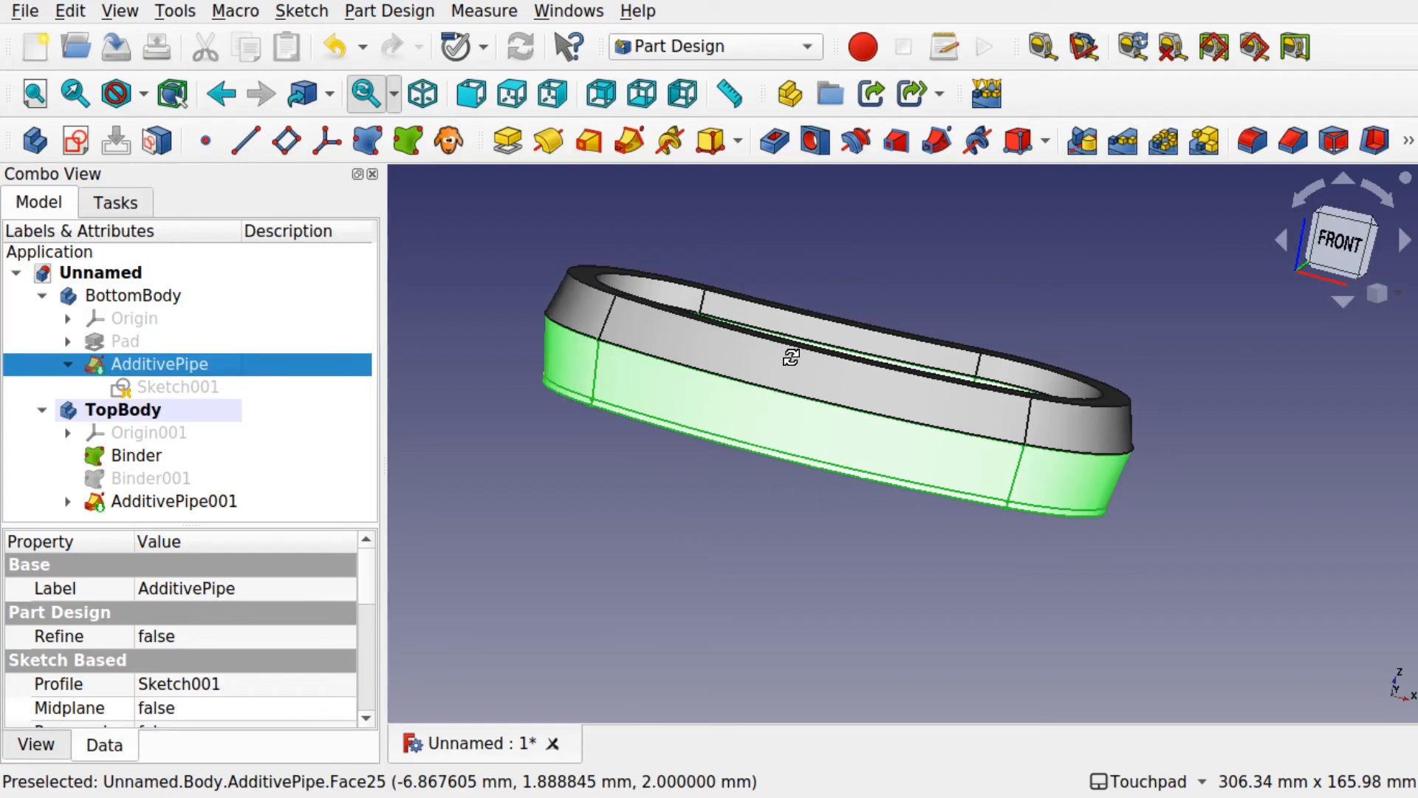
shift+drag(791, 356, 890, 488)
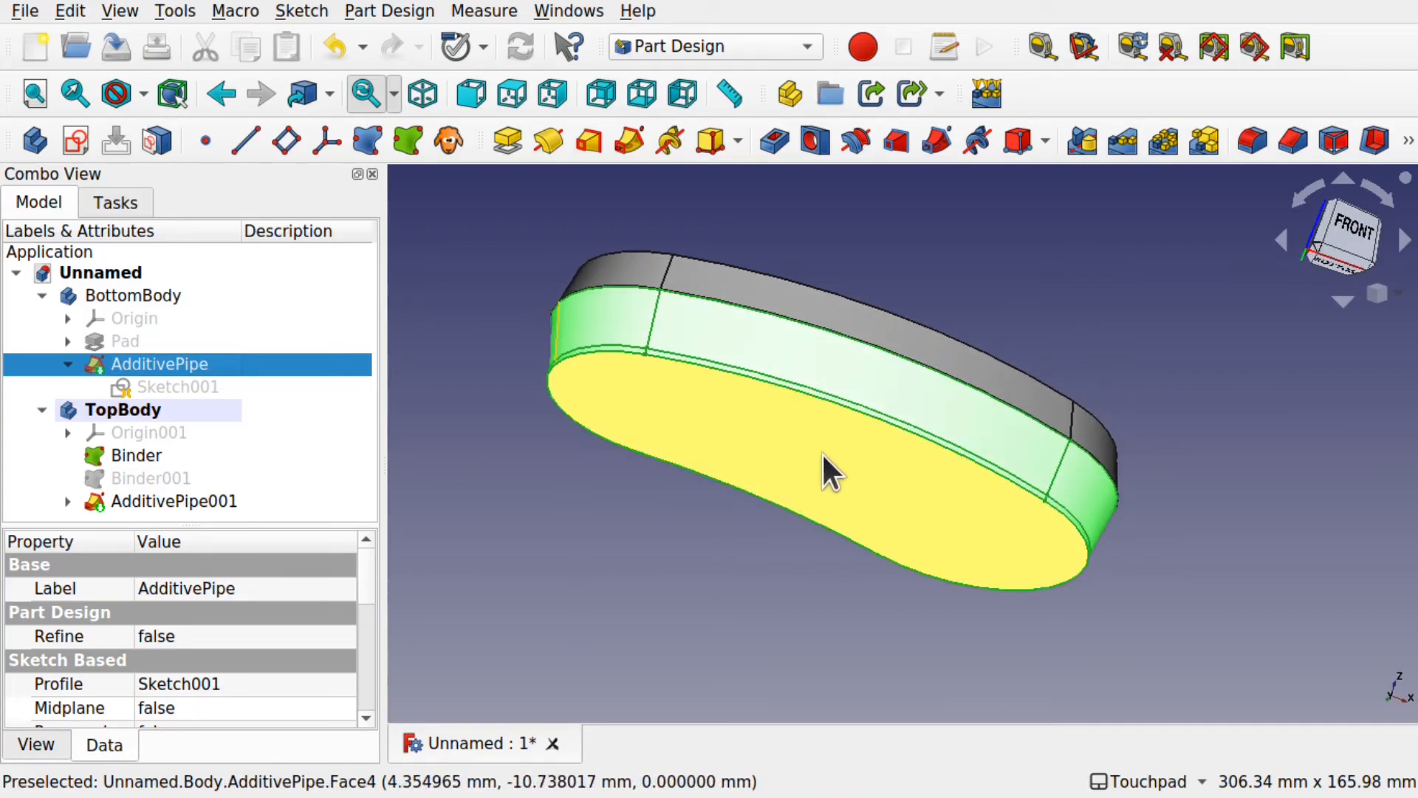
shift+drag(821, 452, 807, 462)
Expand BottomBody's Pad and make its bean-shaped base sketch visible under the box.
click(144, 341)
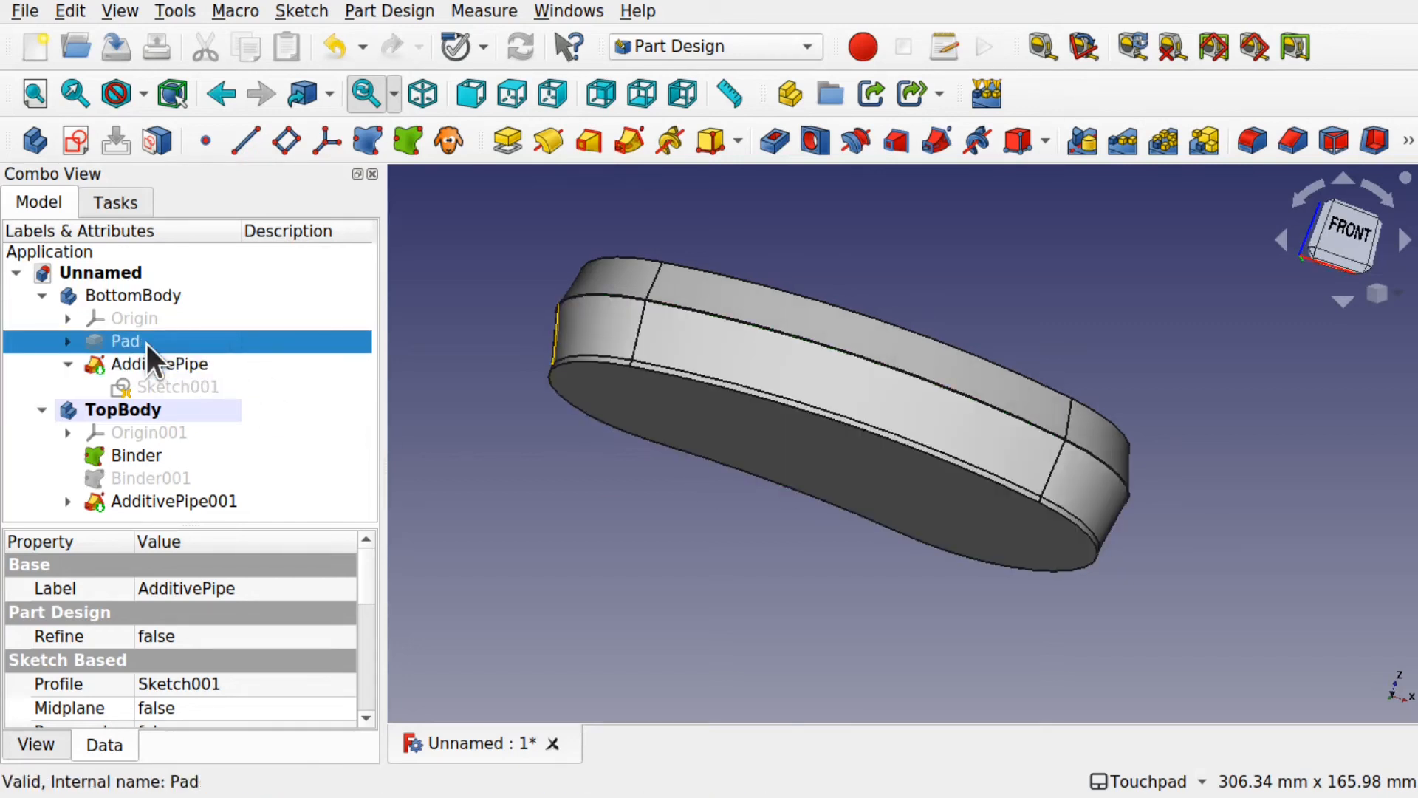
shift+drag(630, 524, 567, 563)
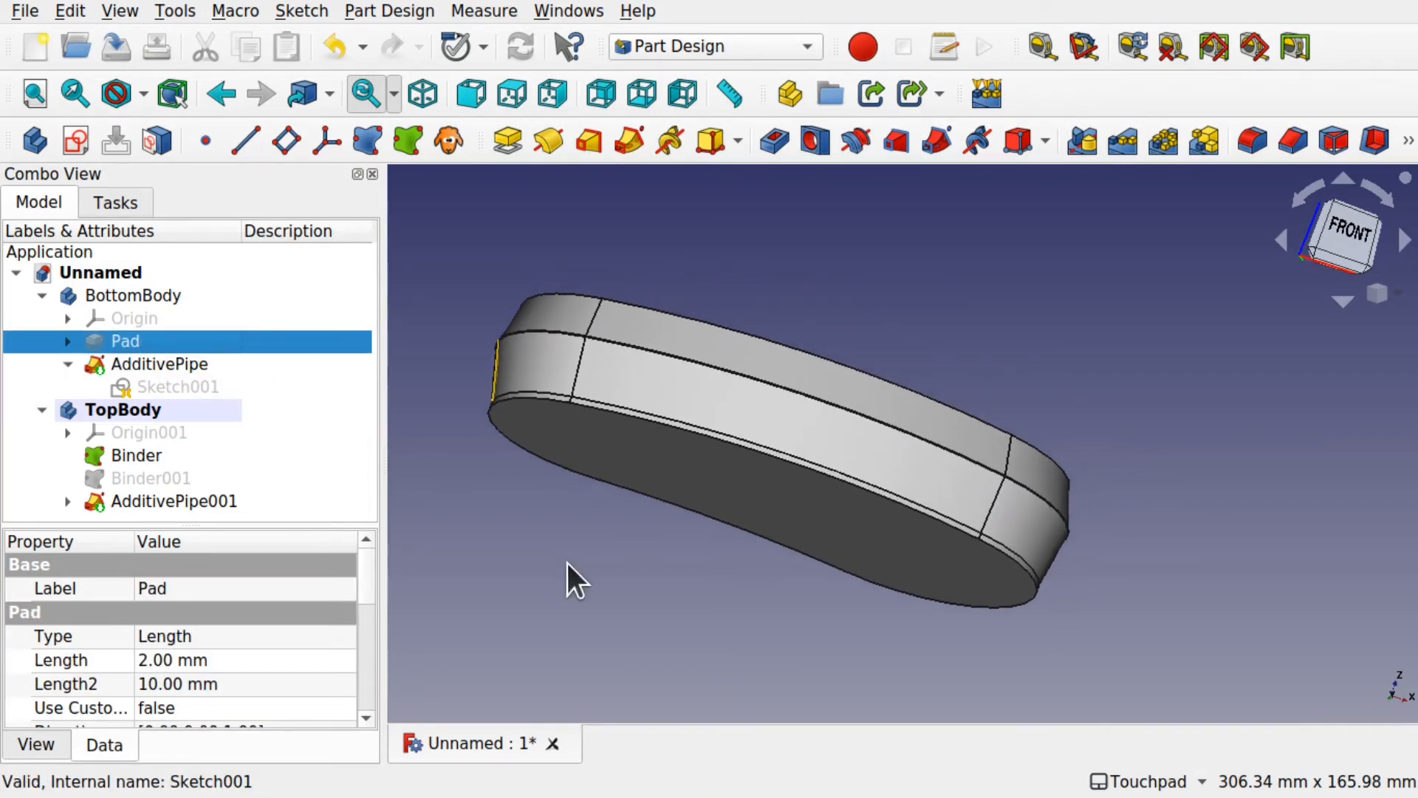
click(66, 342)
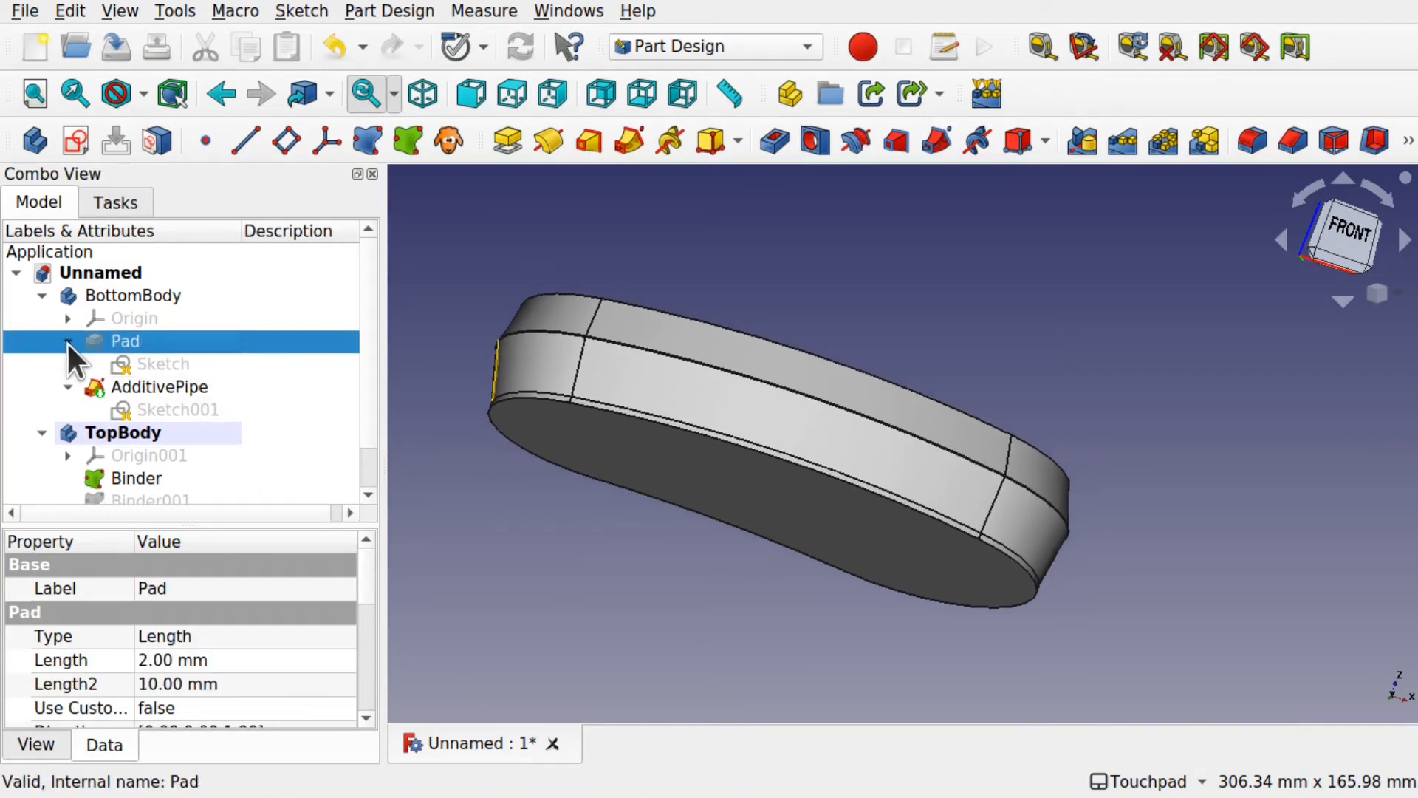
click(171, 366)
key(space)
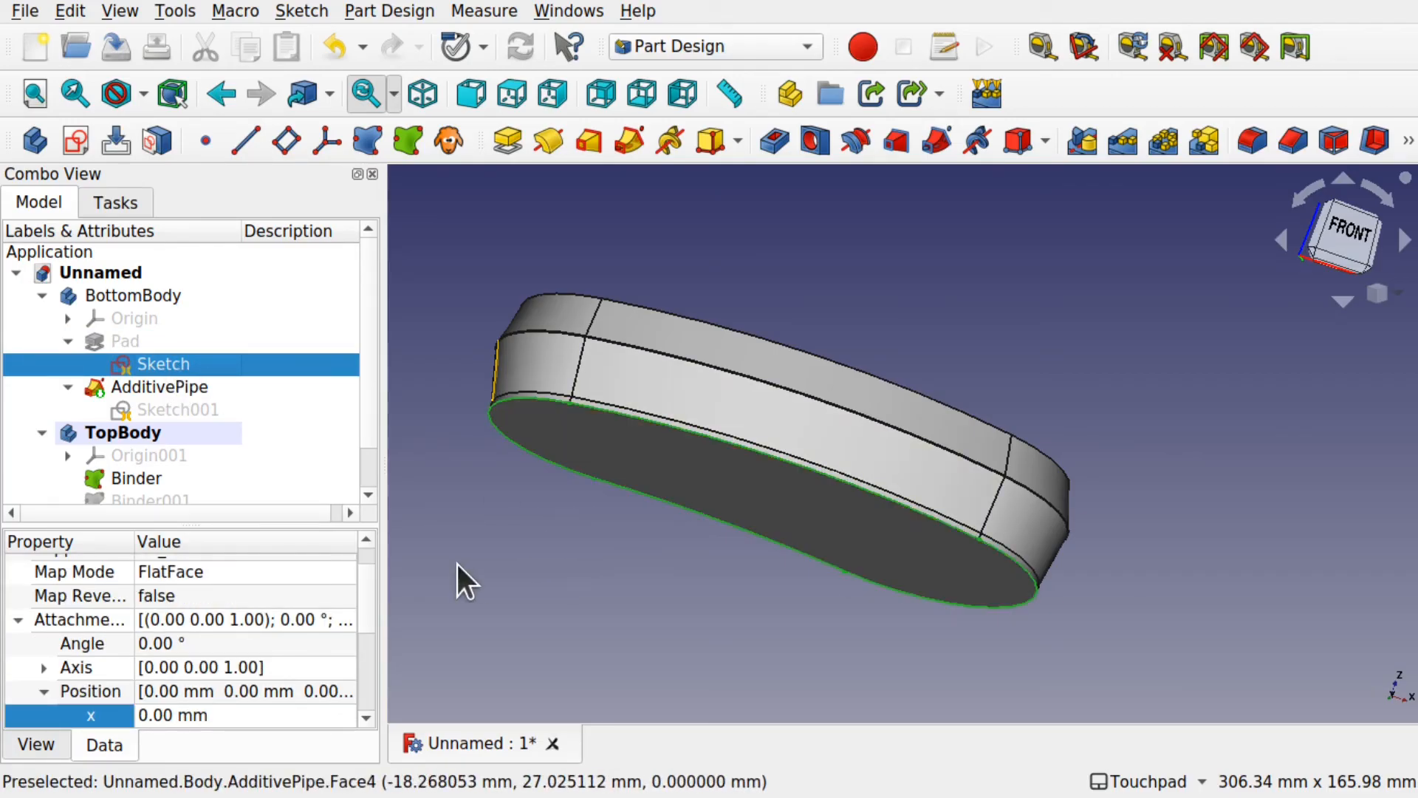
alt+drag(452, 490, 556, 526)
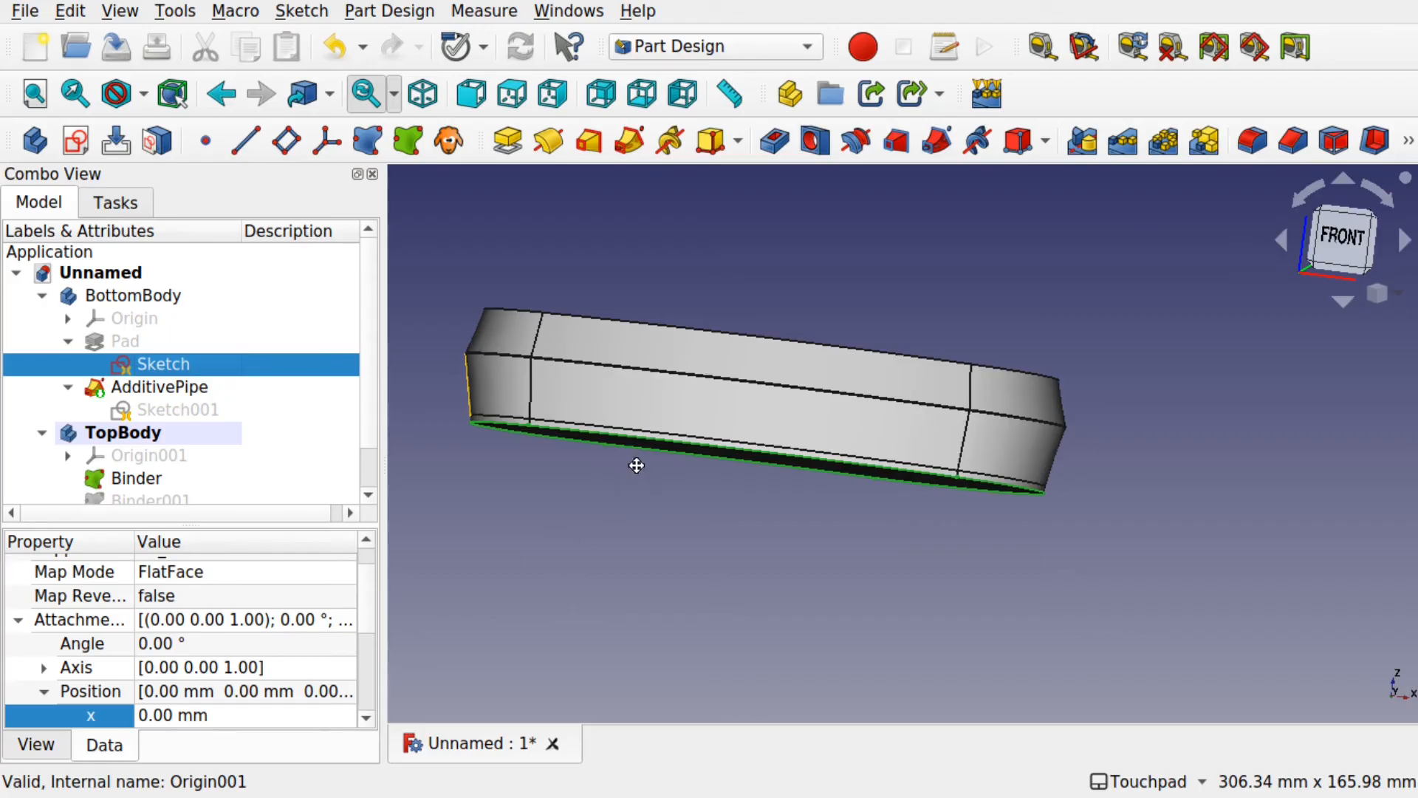
shift+drag(636, 465, 668, 650)
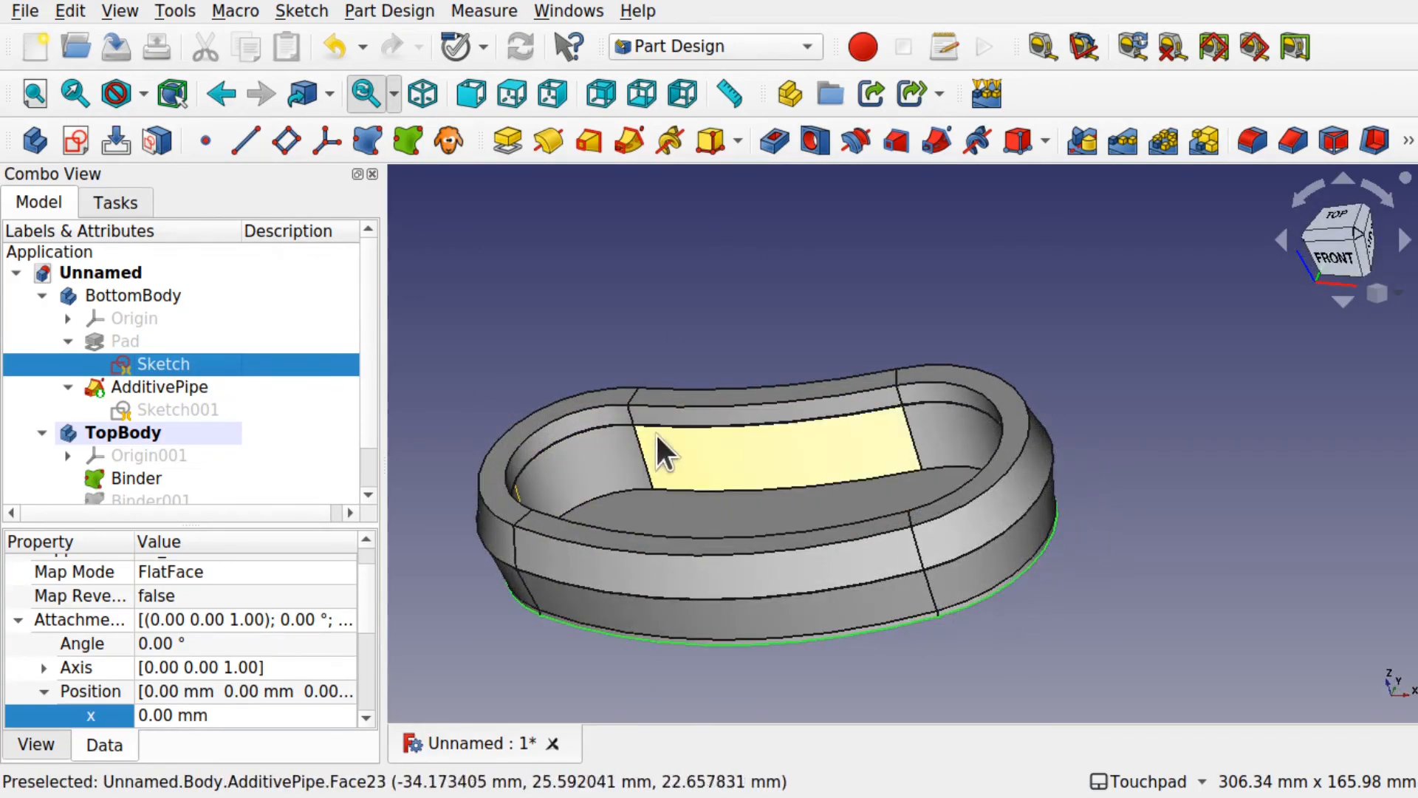
Switch to the Draft workbench and turn off its working-plane grid.
alt+drag(589, 569, 766, 337)
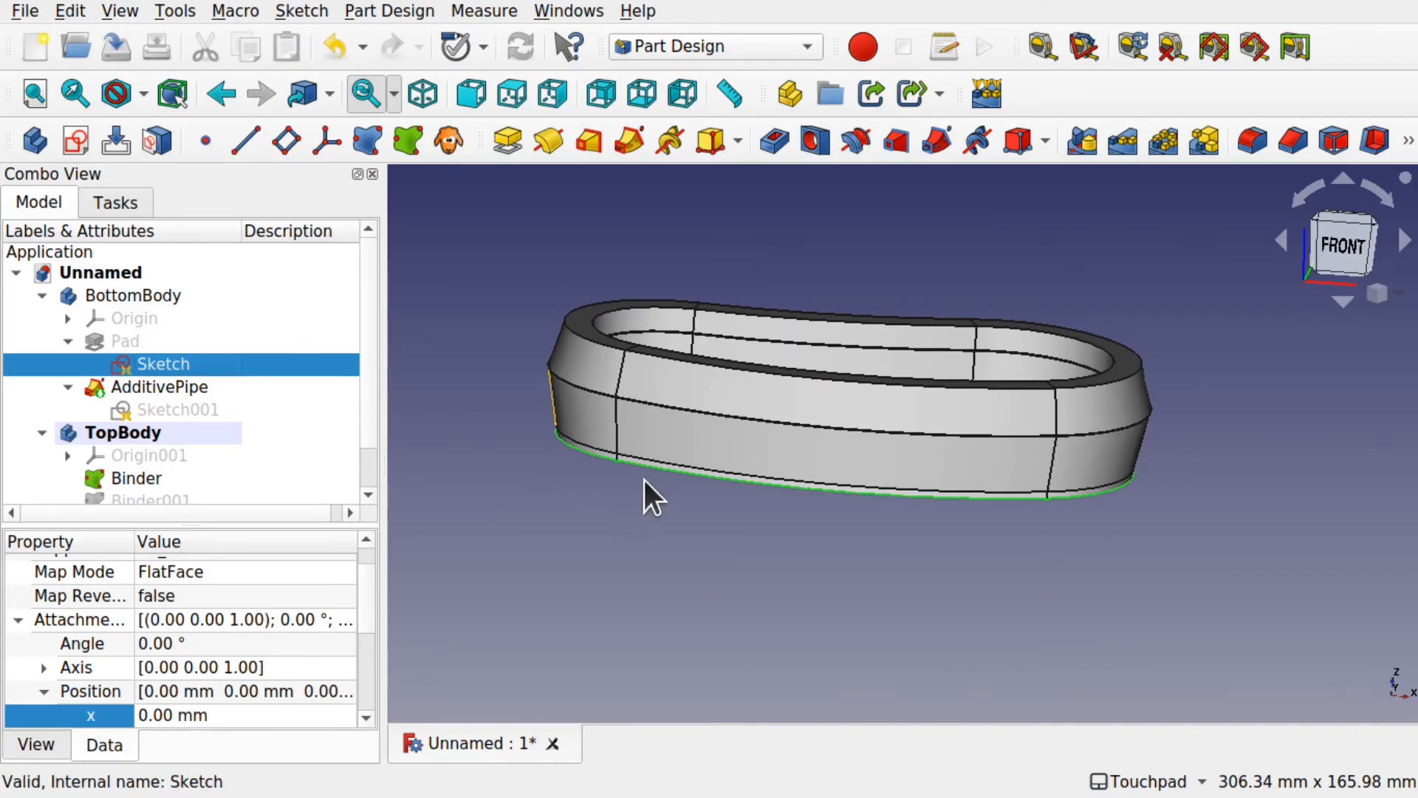
alt+drag(644, 481, 718, 522)
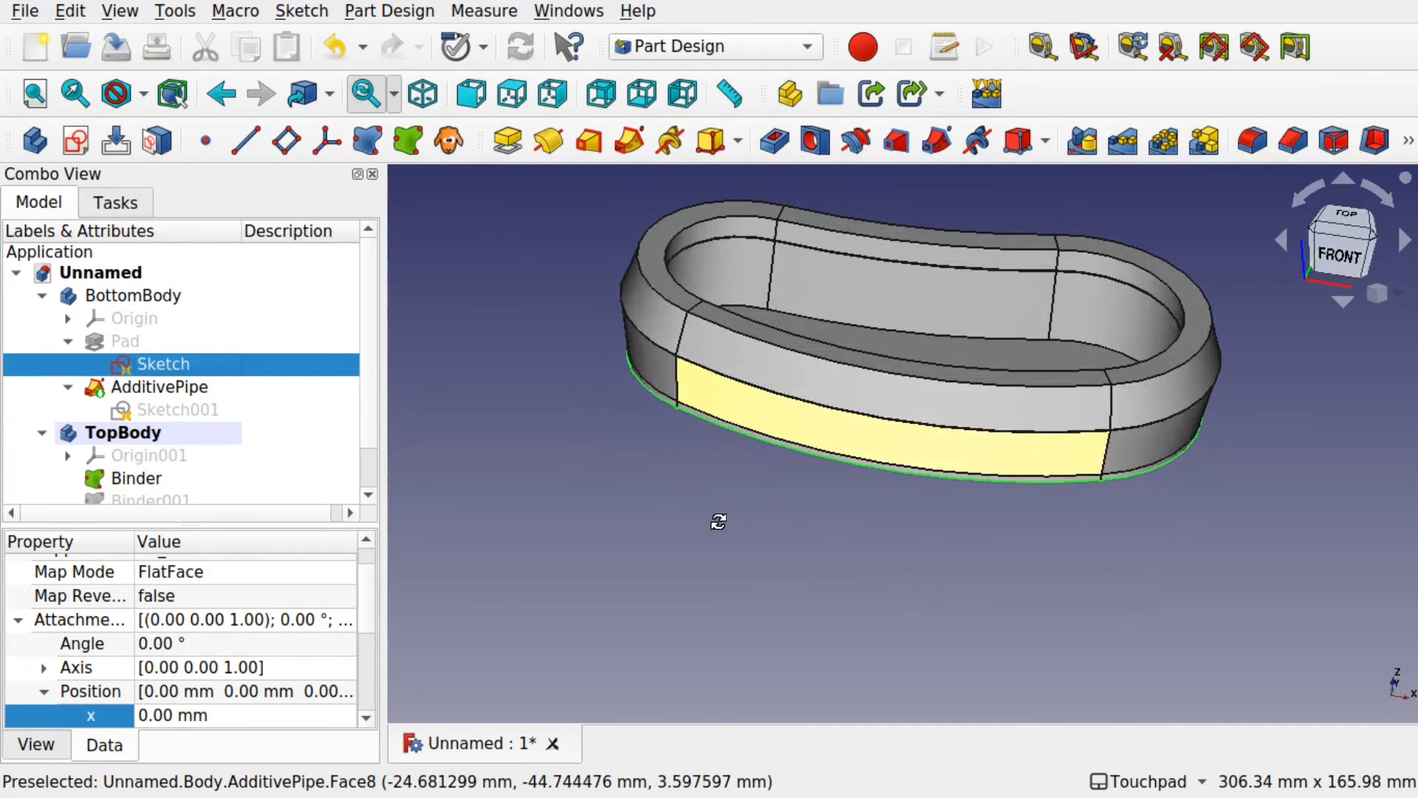
shift+drag(845, 297, 750, 430)
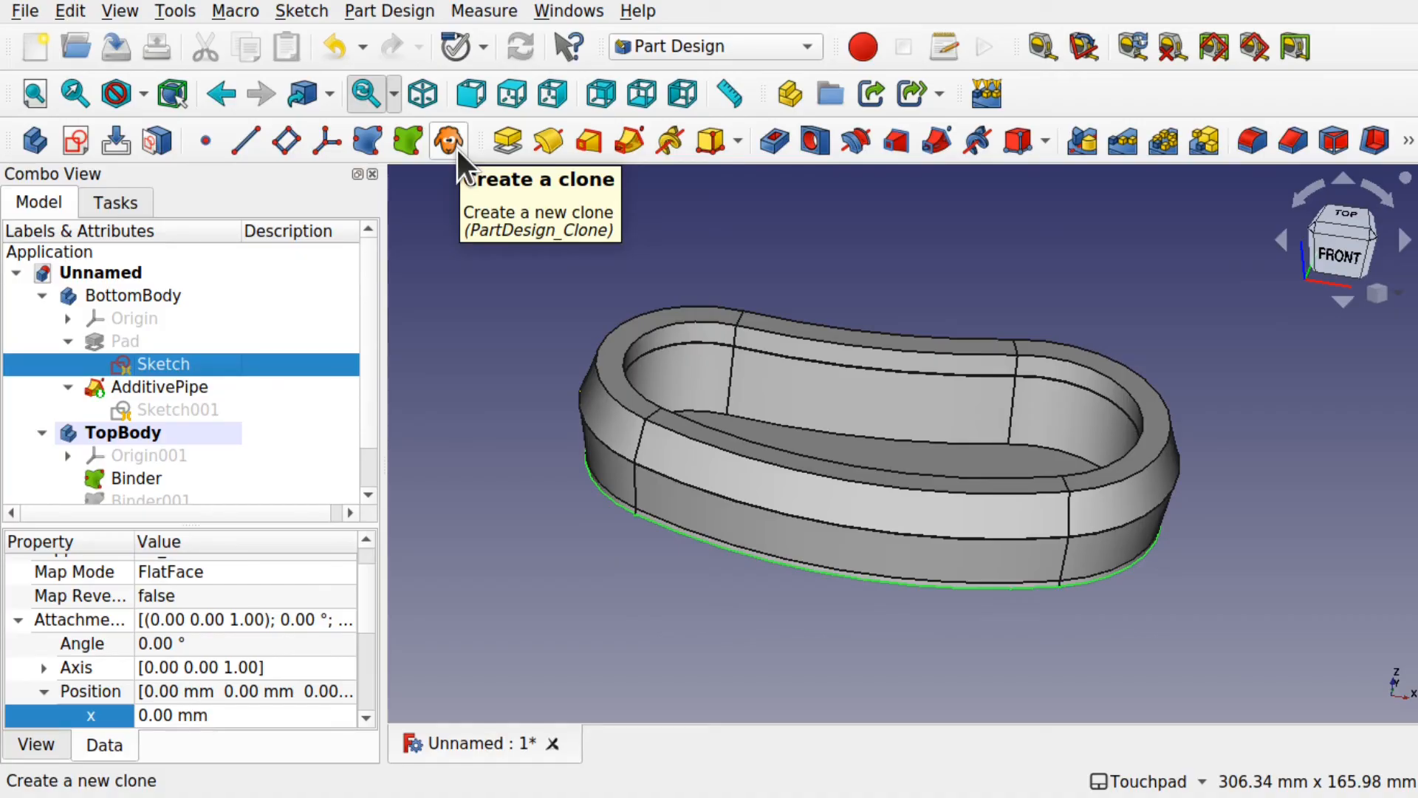
click(738, 44)
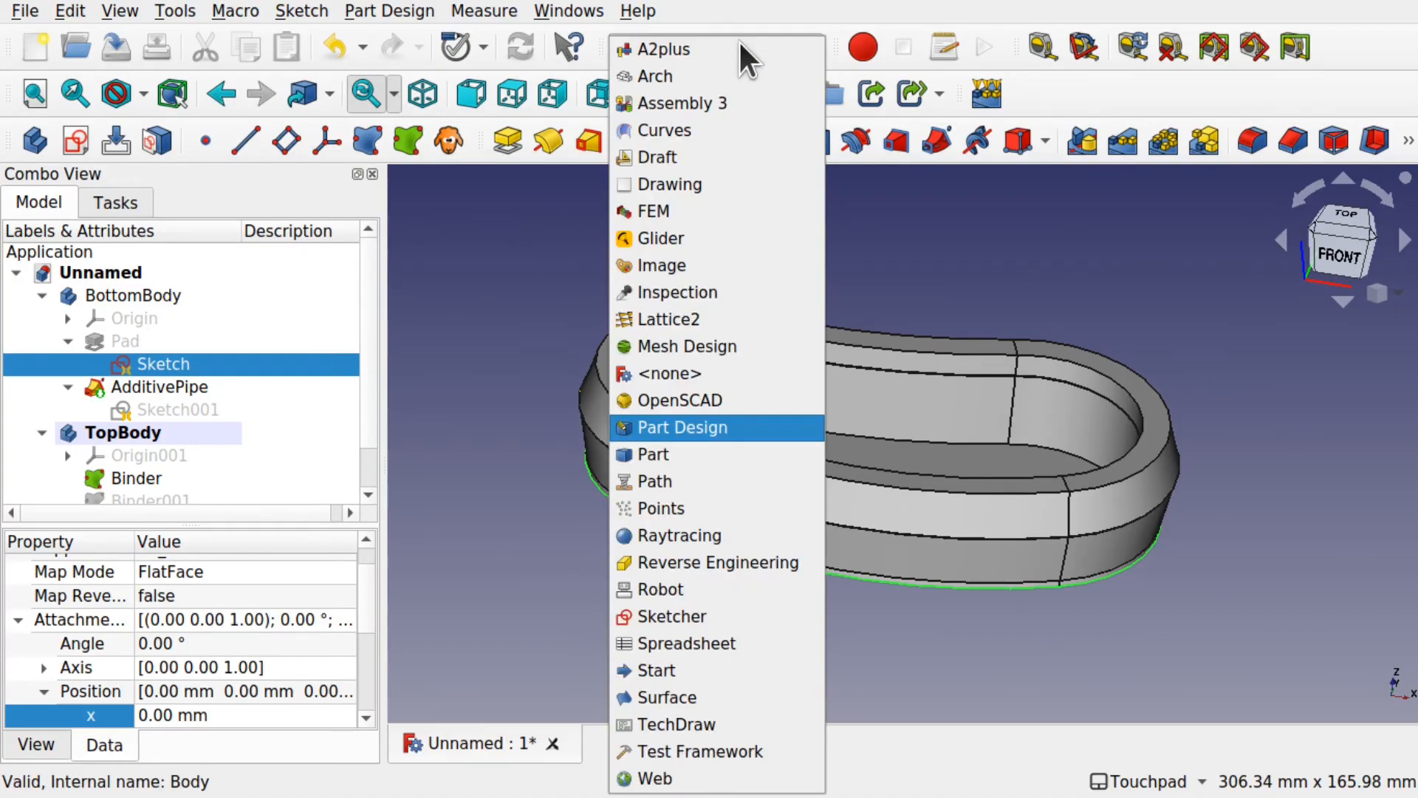
click(685, 155)
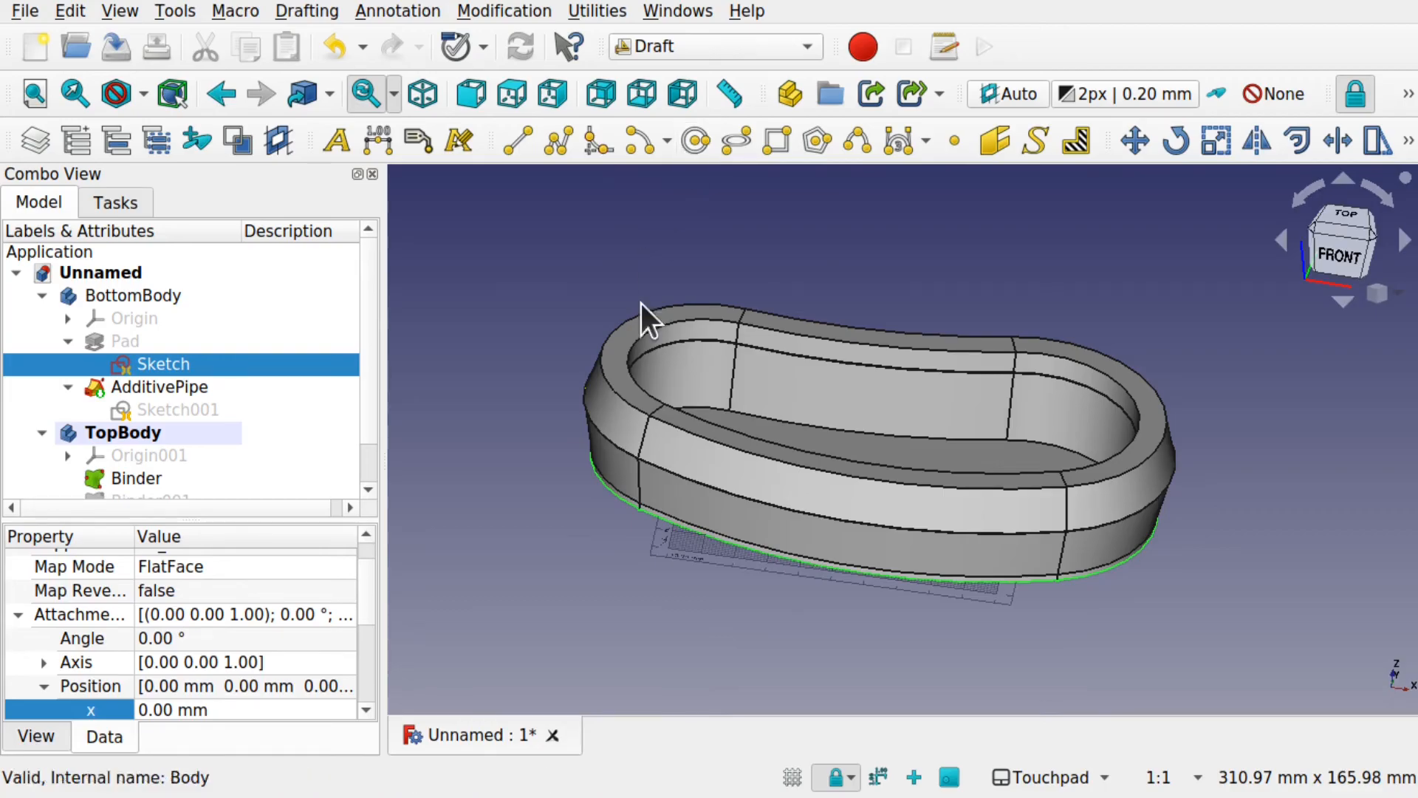
alt+drag(808, 561, 893, 482)
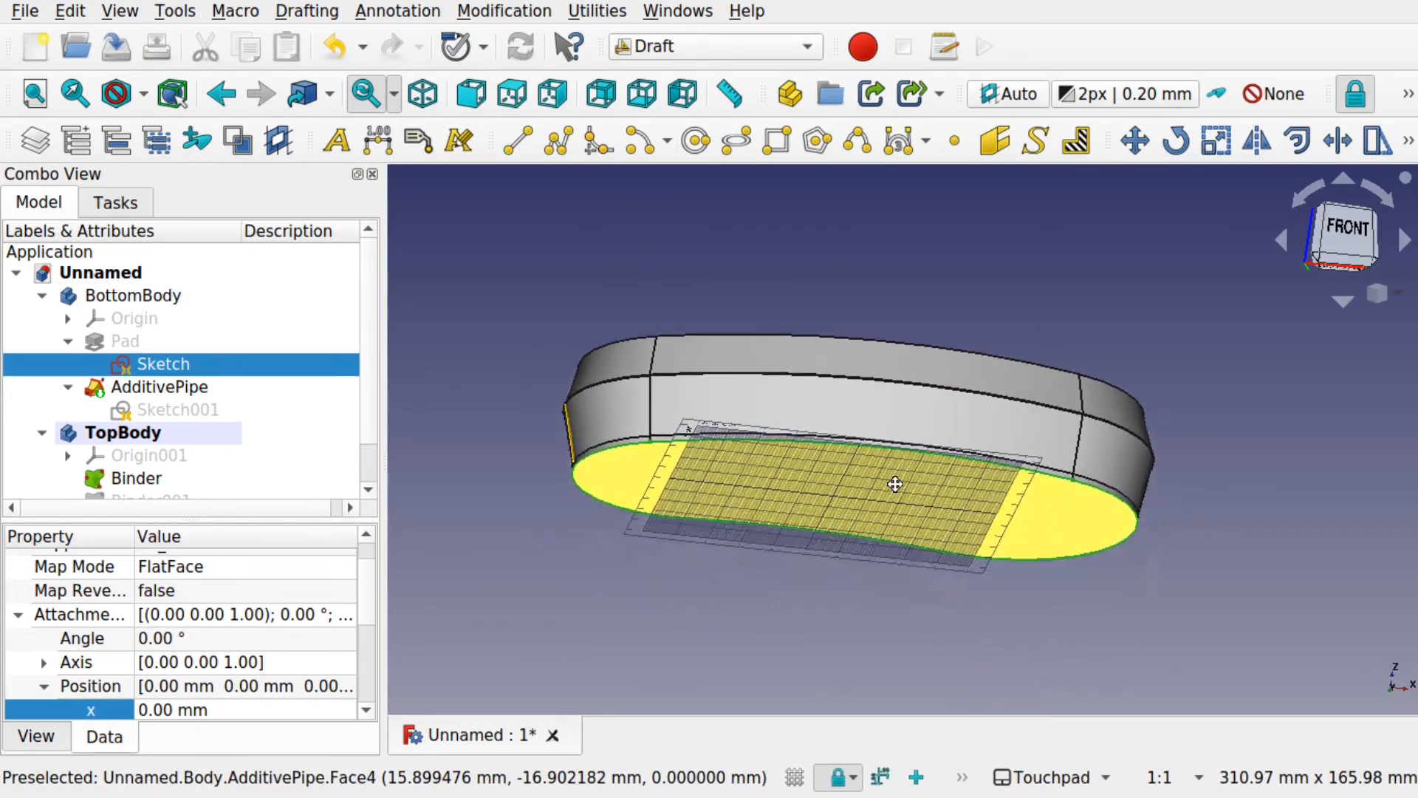
click(792, 777)
mouse_move(850, 665)
alt+mouse_down()
mouse_move(861, 563)
mouse_move(855, 589)
alt+mouse_up()
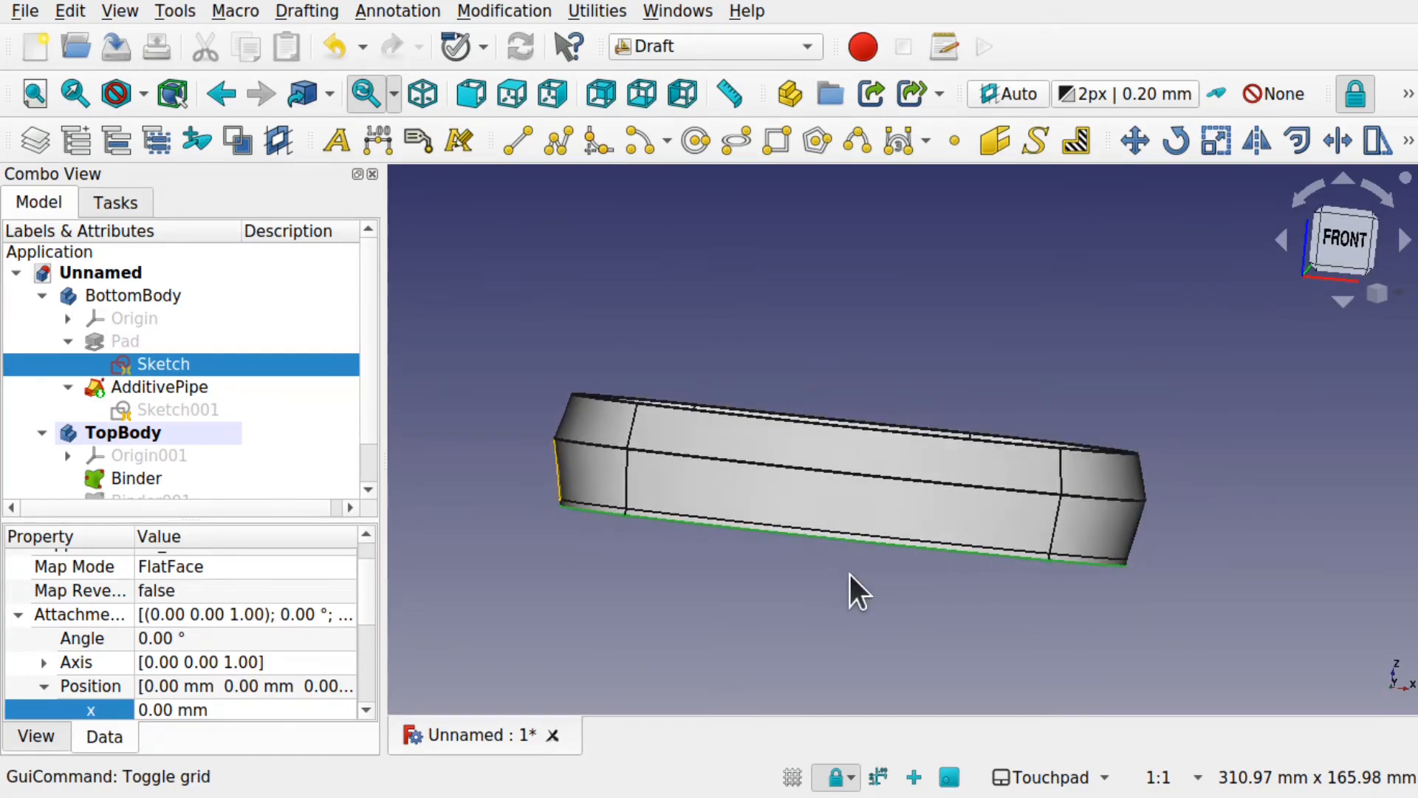
Create a Draft clone of BottomBody's base sketch.
click(462, 410)
click(170, 362)
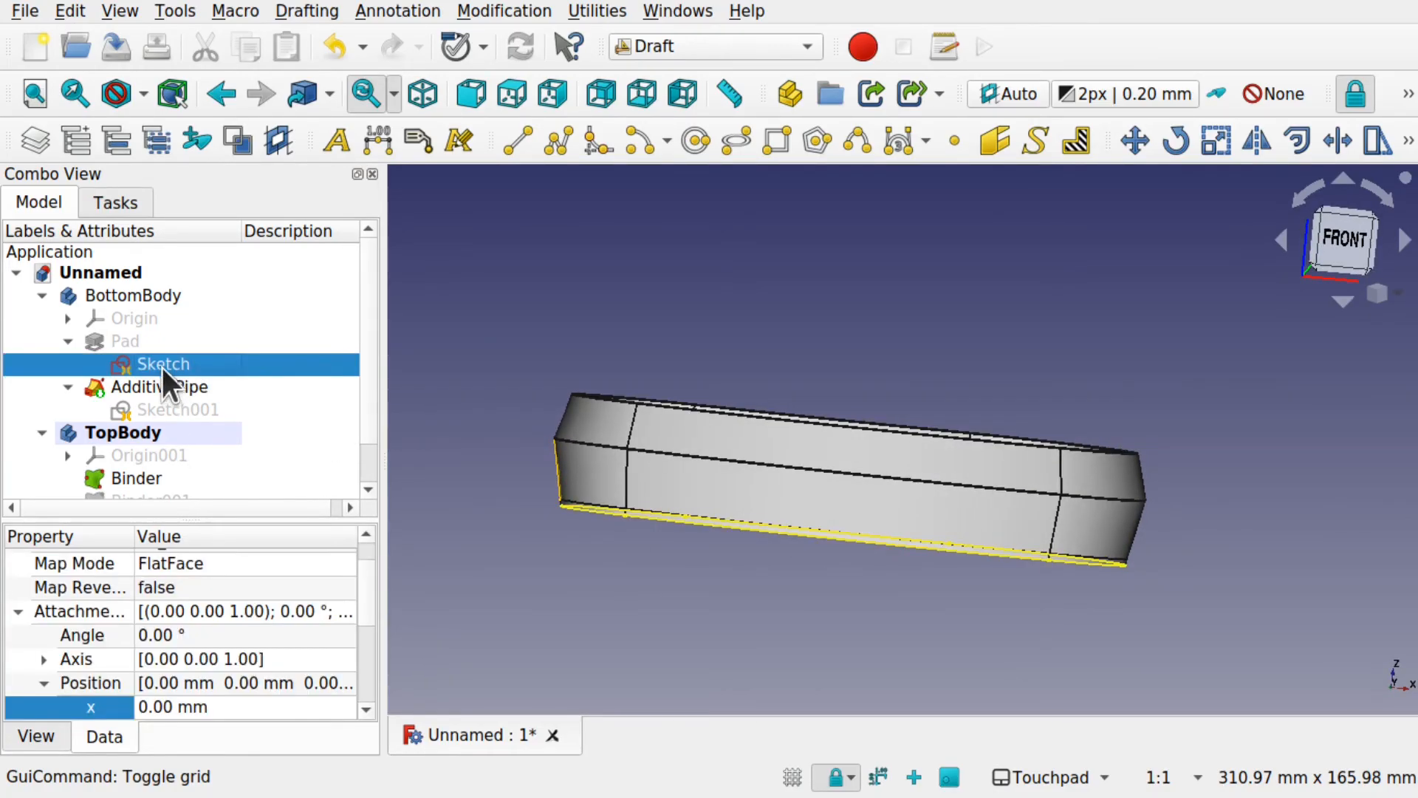
click(493, 12)
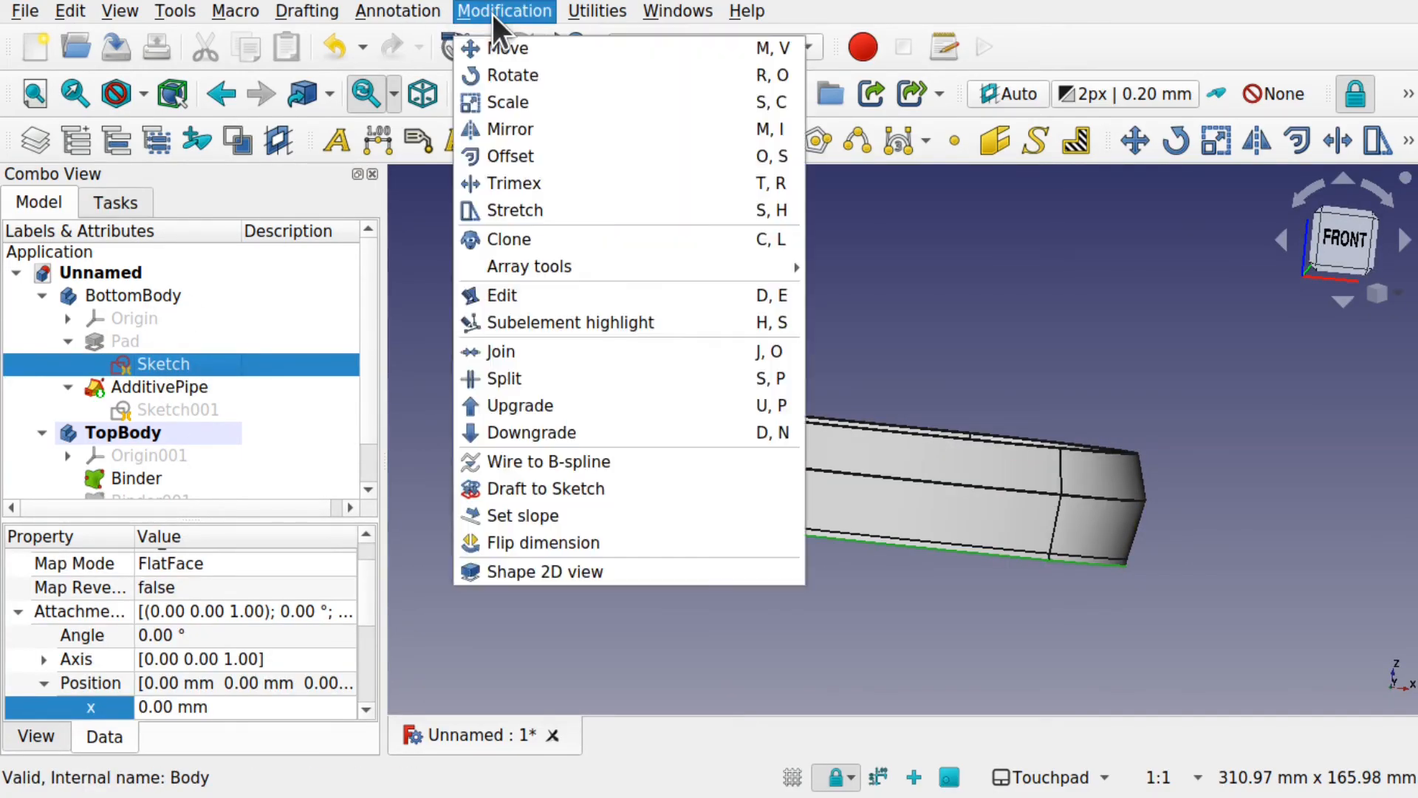
click(535, 241)
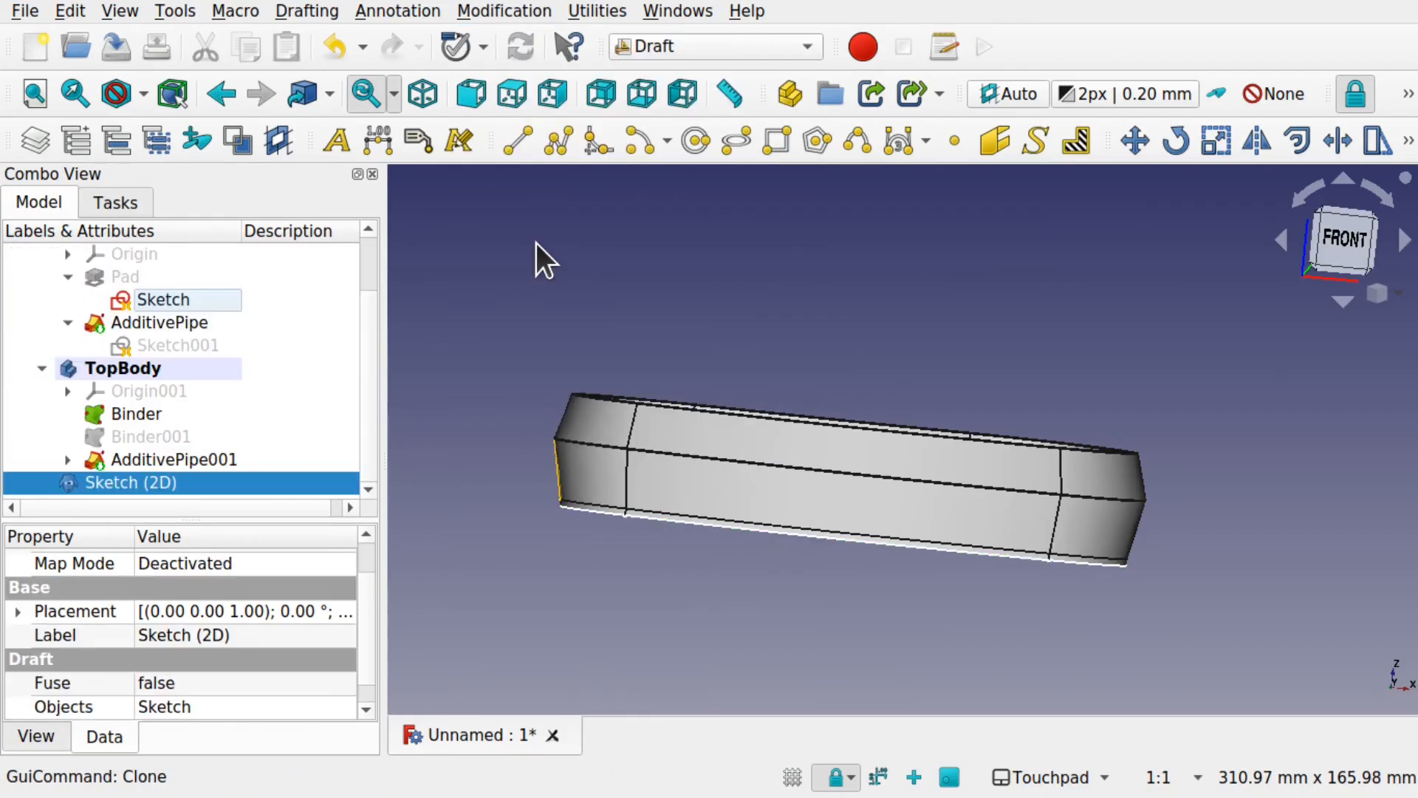
Hide the original base sketch under BottomBody's Pad and select the cloned Sketch (2D).
shift+drag(525, 495, 554, 583)
shift+drag(706, 563, 694, 542)
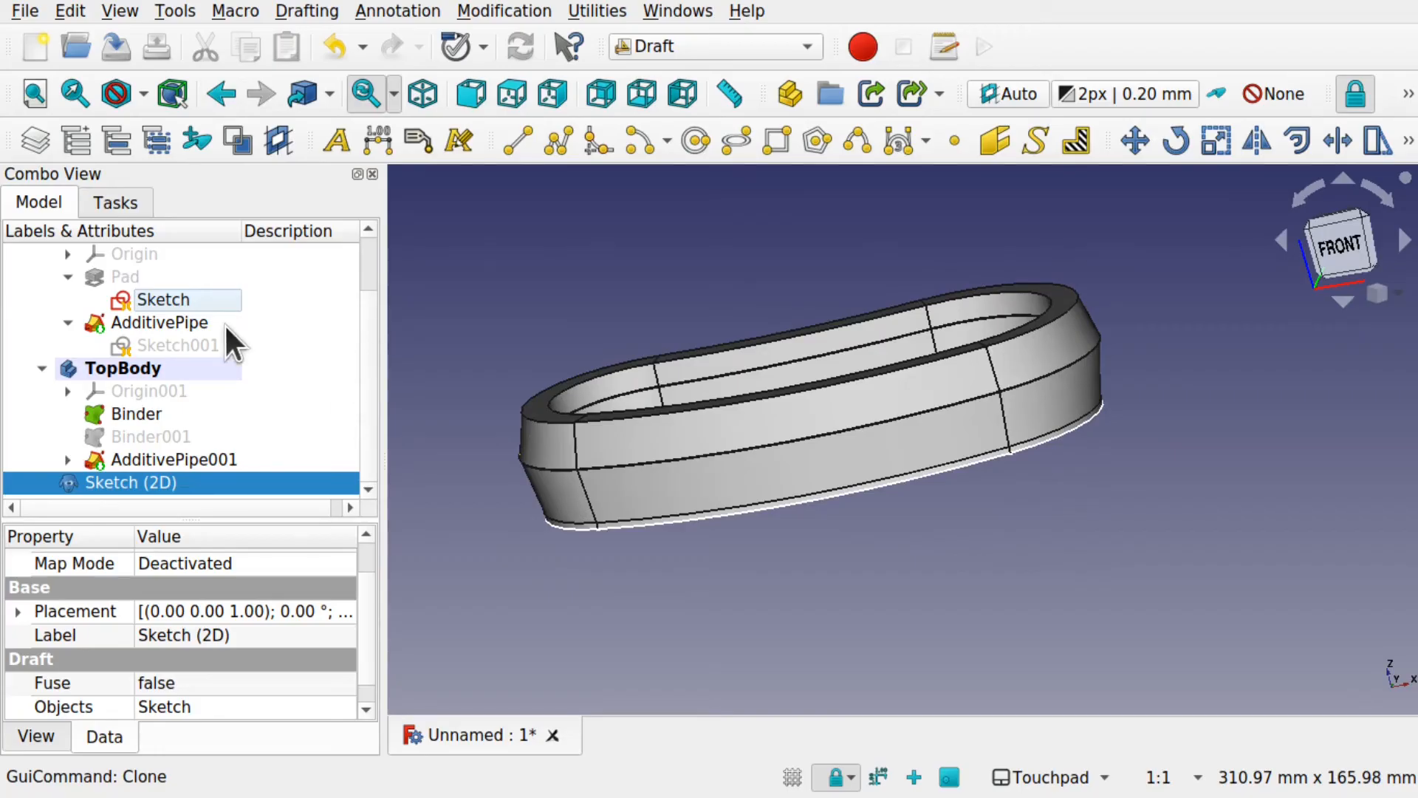
click(187, 303)
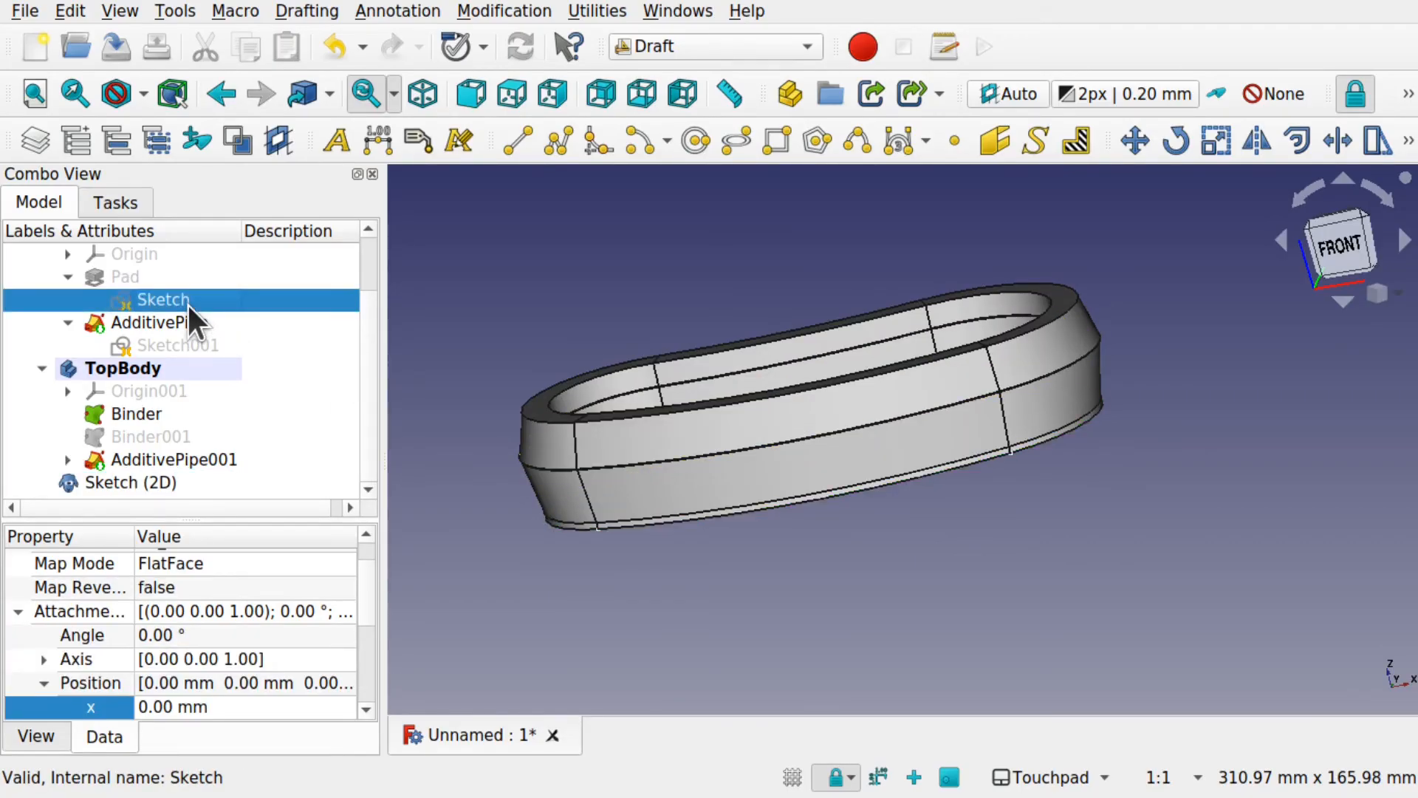
shift+drag(790, 584, 798, 497)
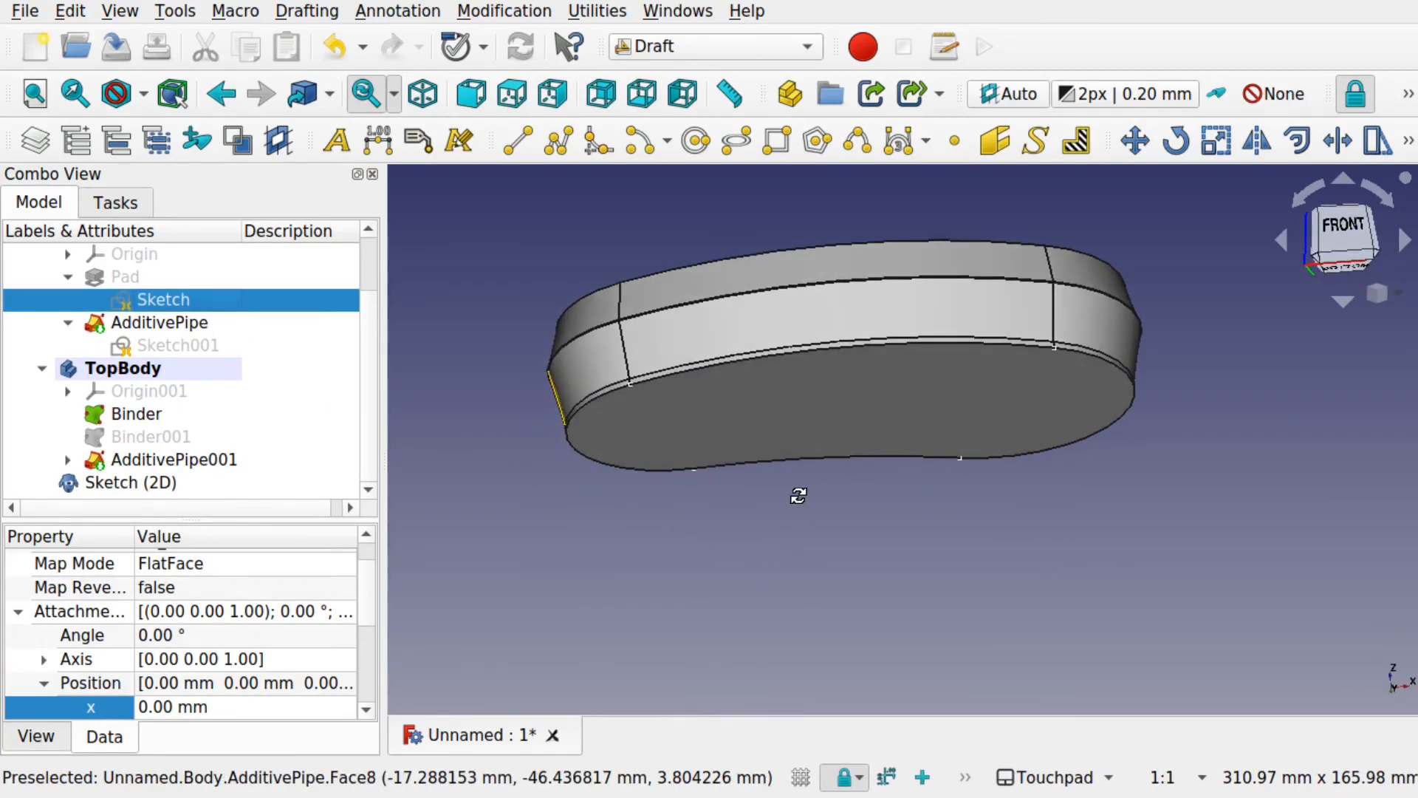
click(146, 484)
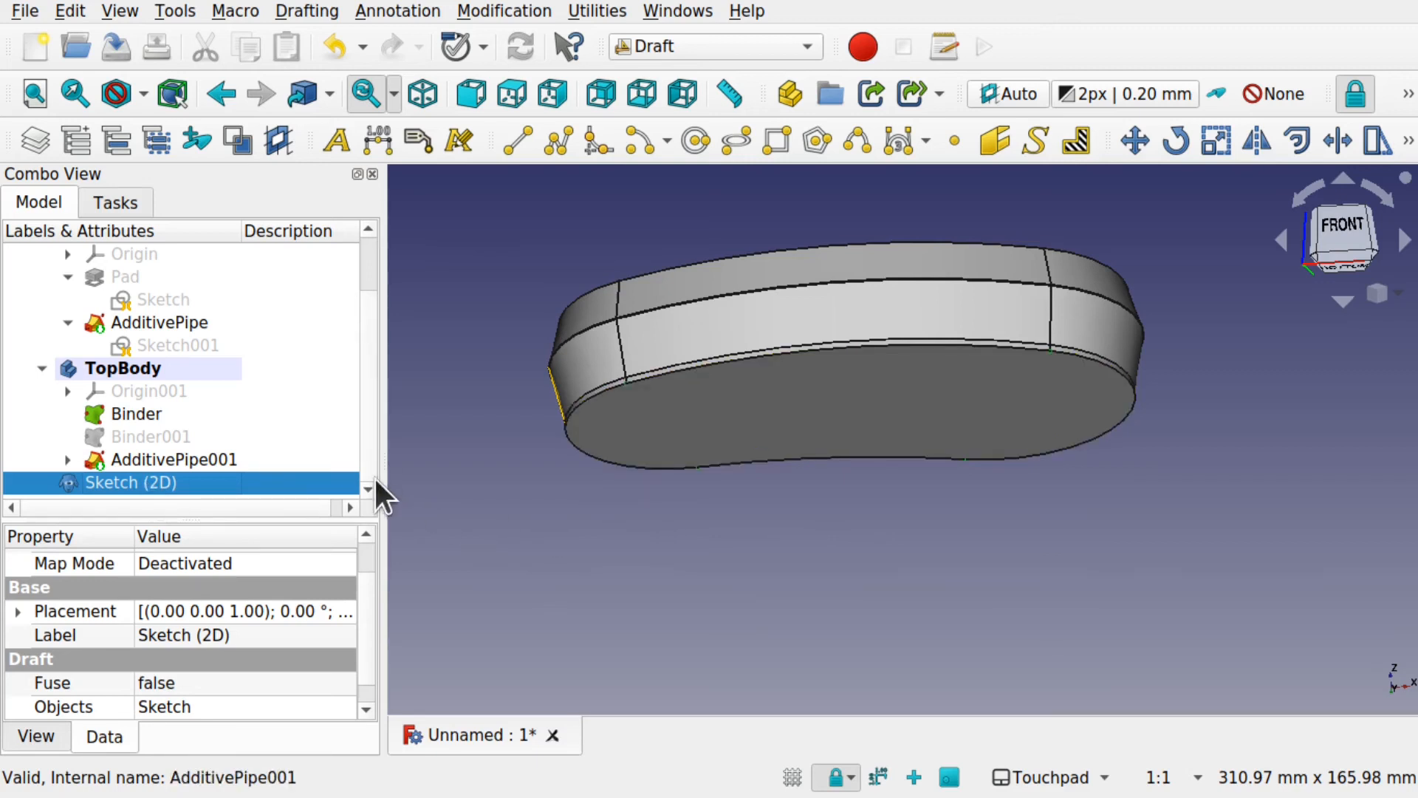
scroll(368, 620, up, 2)
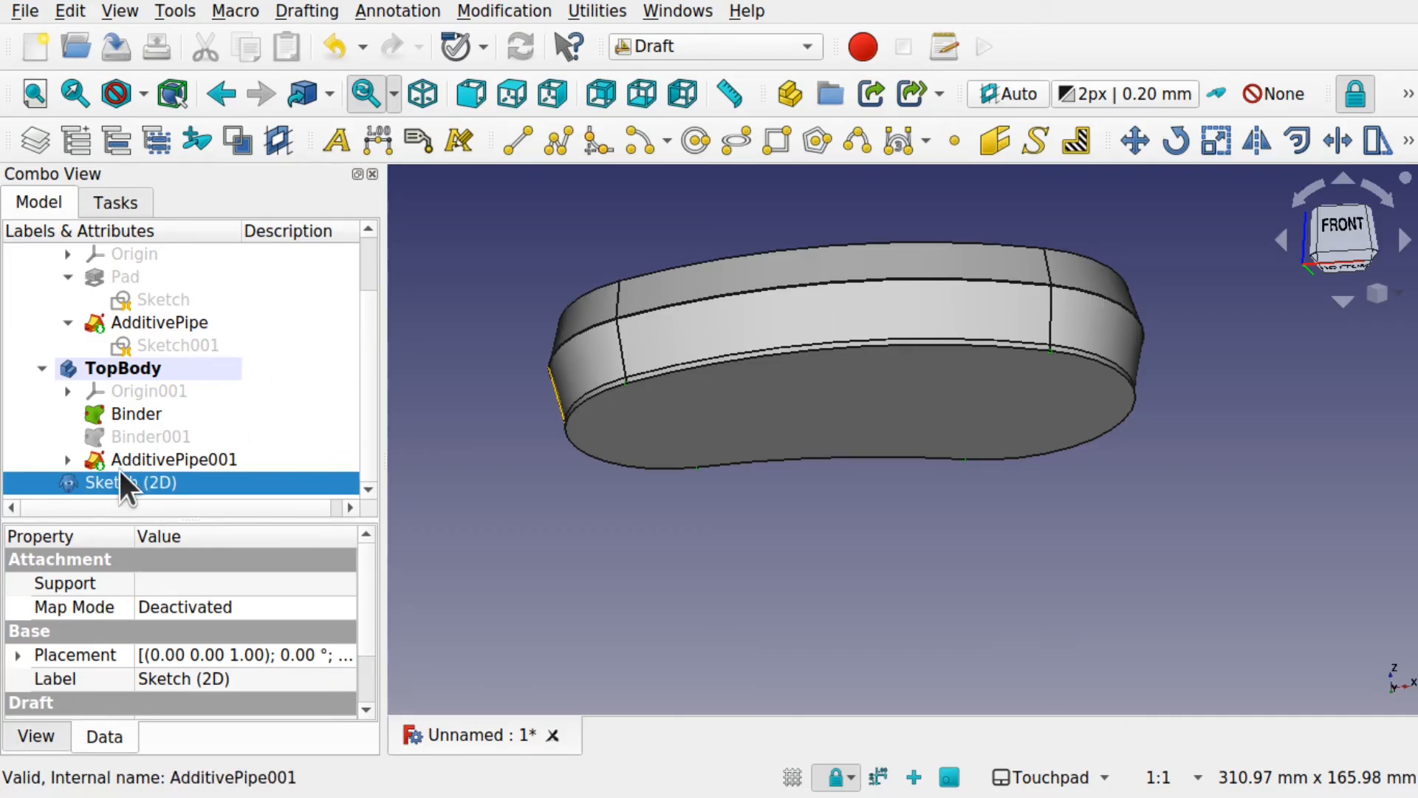
Move the cloned Sketch (2D) into TopBody.
click(41, 368)
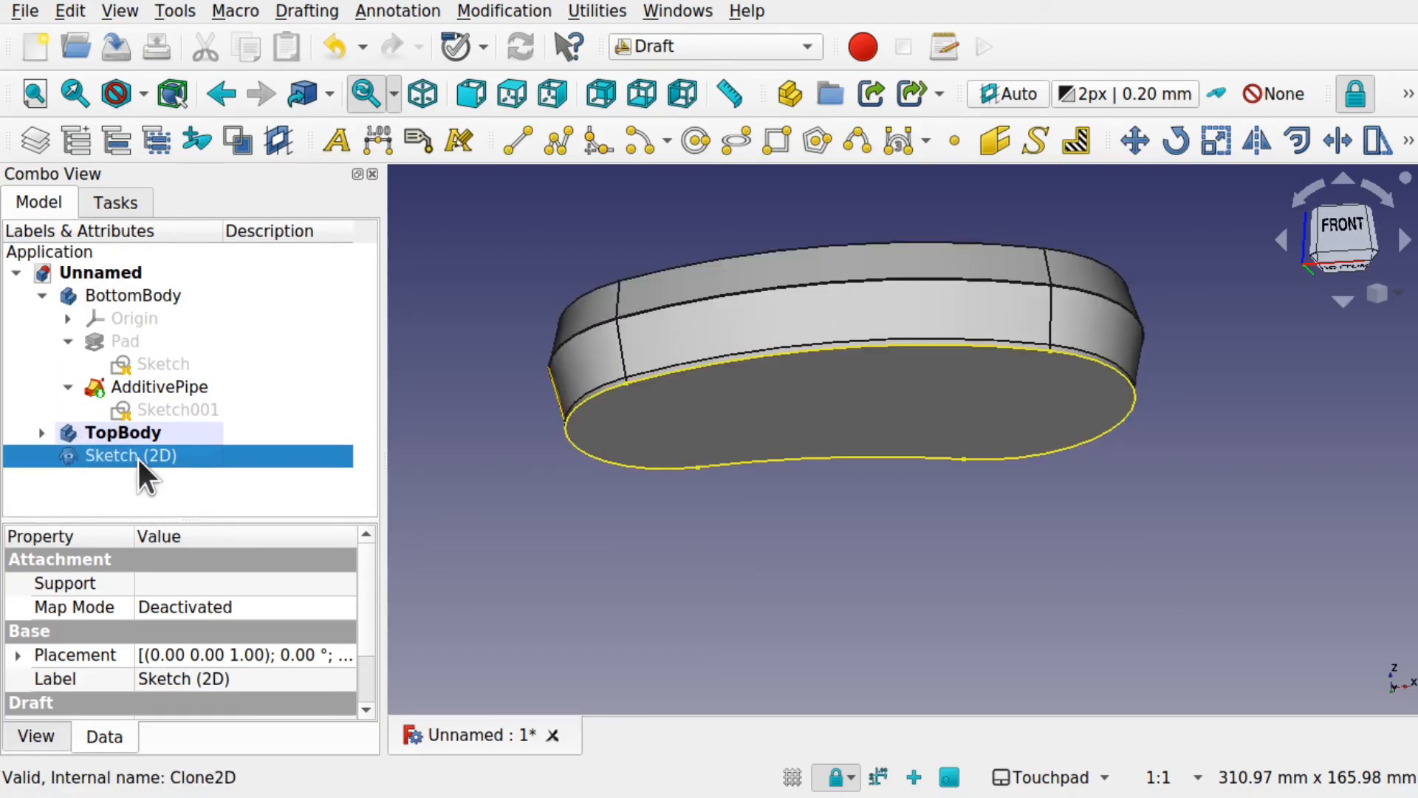
drag(135, 455, 117, 431)
click(42, 432)
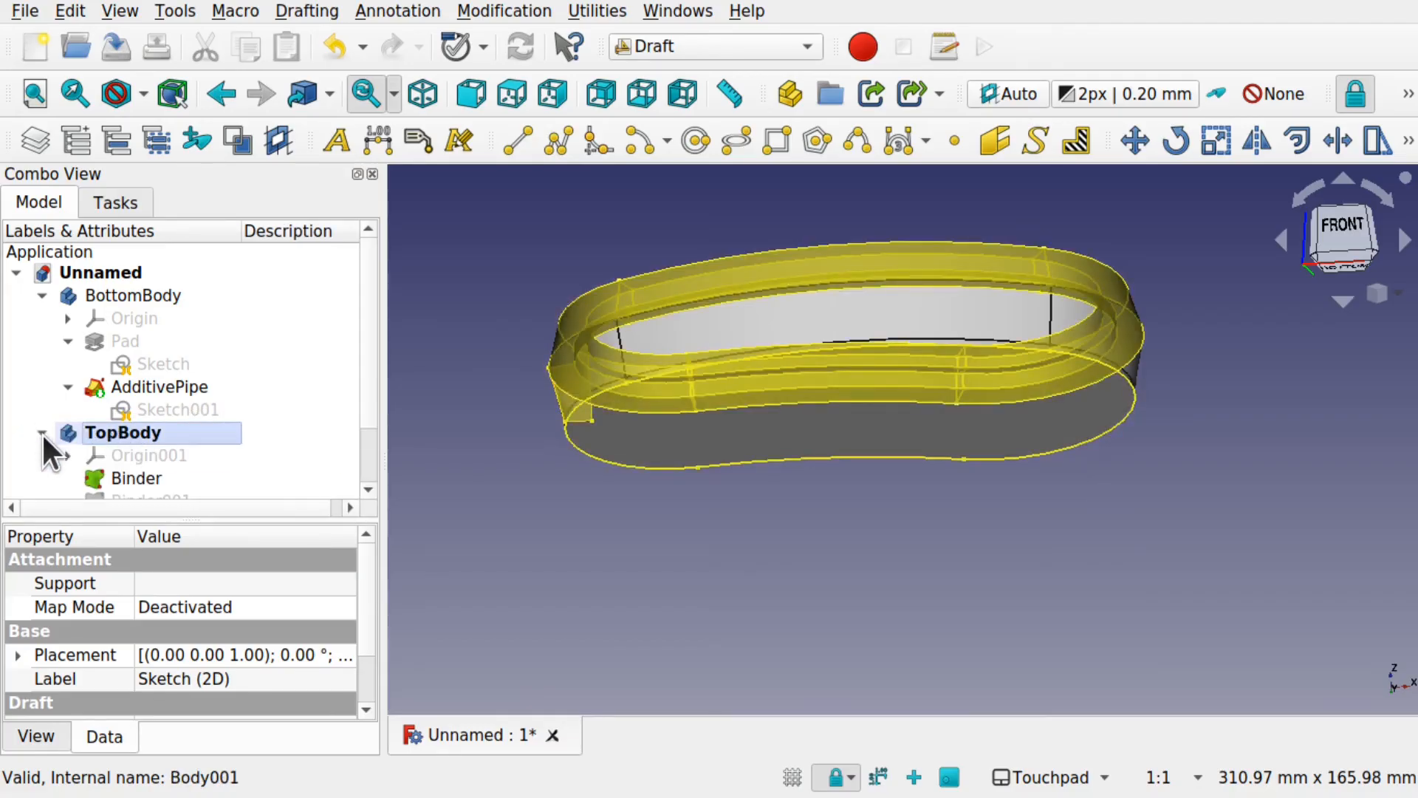
scroll(367, 411, down, 2)
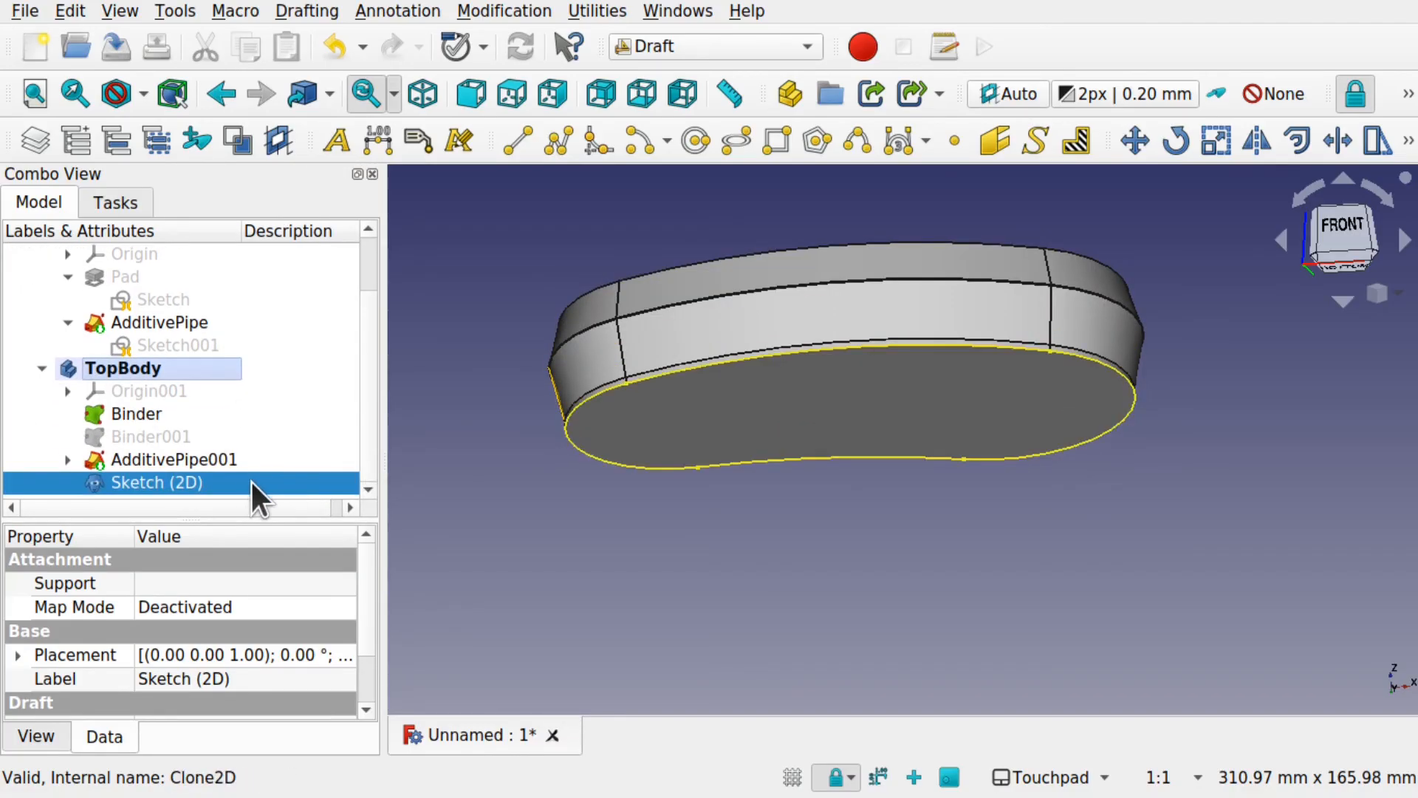
click(208, 498)
Attach the cloned sketch in Plane face mode to the rim face on the concave side of TopBody's AdditivePipe001.
key(0)
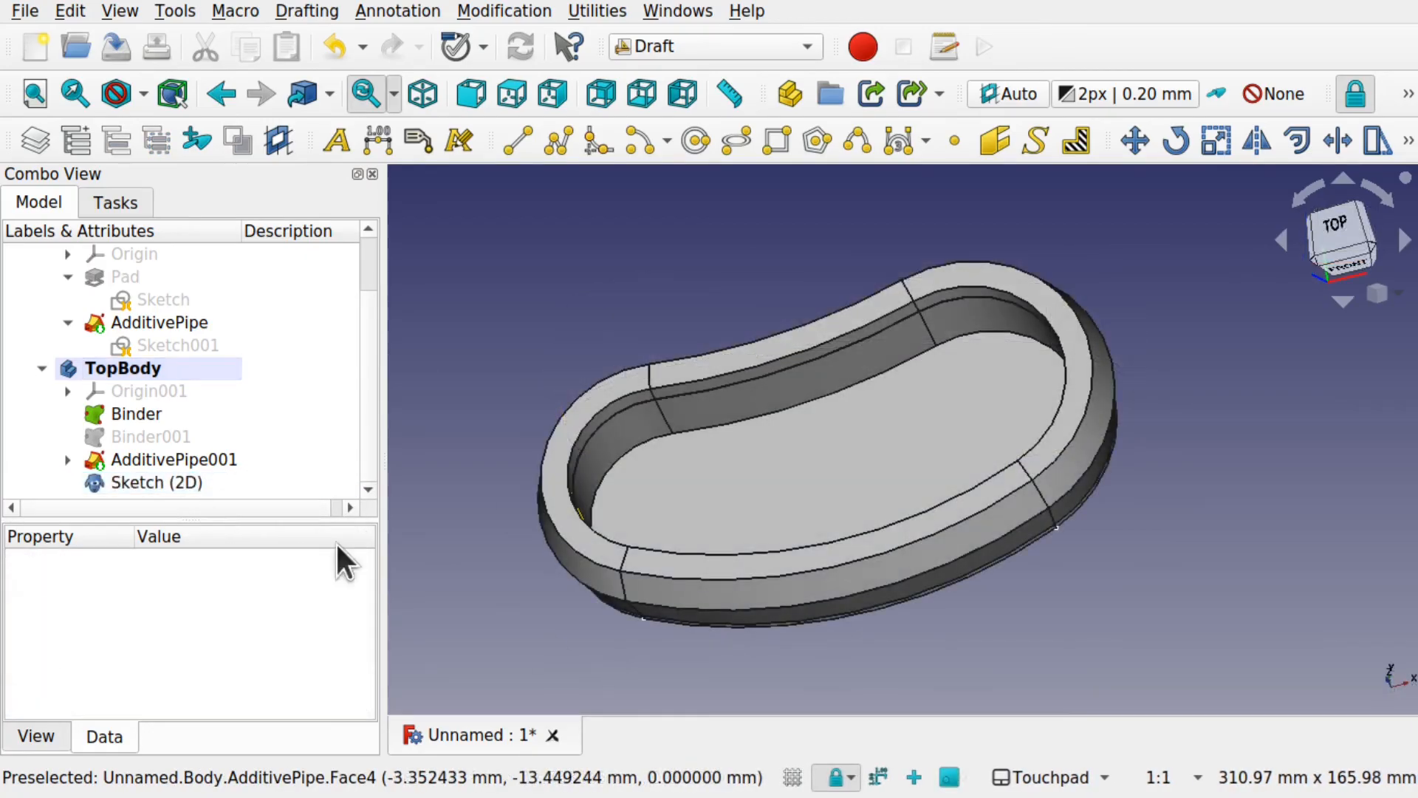
middle_drag(405, 485, 913, 504)
click(251, 477)
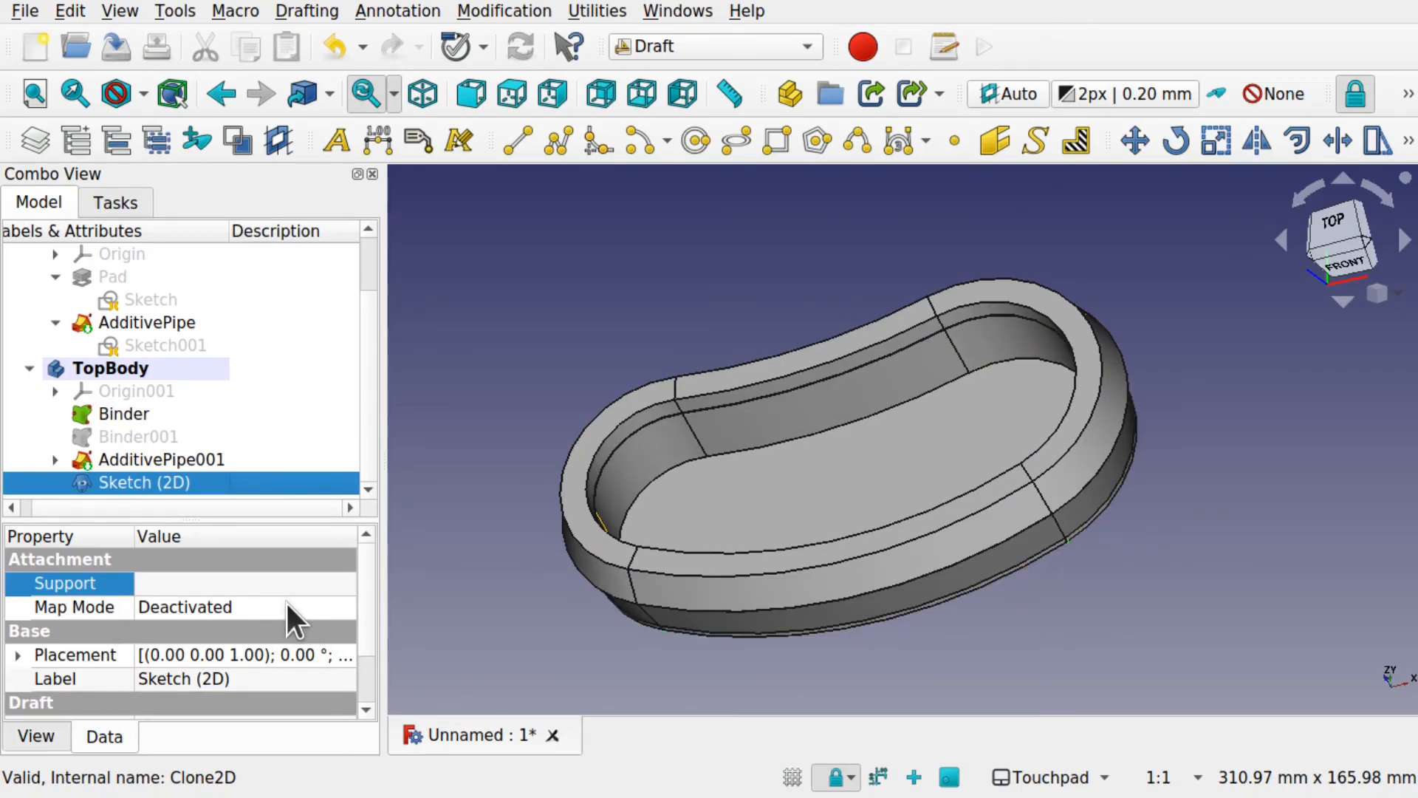
click(153, 608)
click(342, 607)
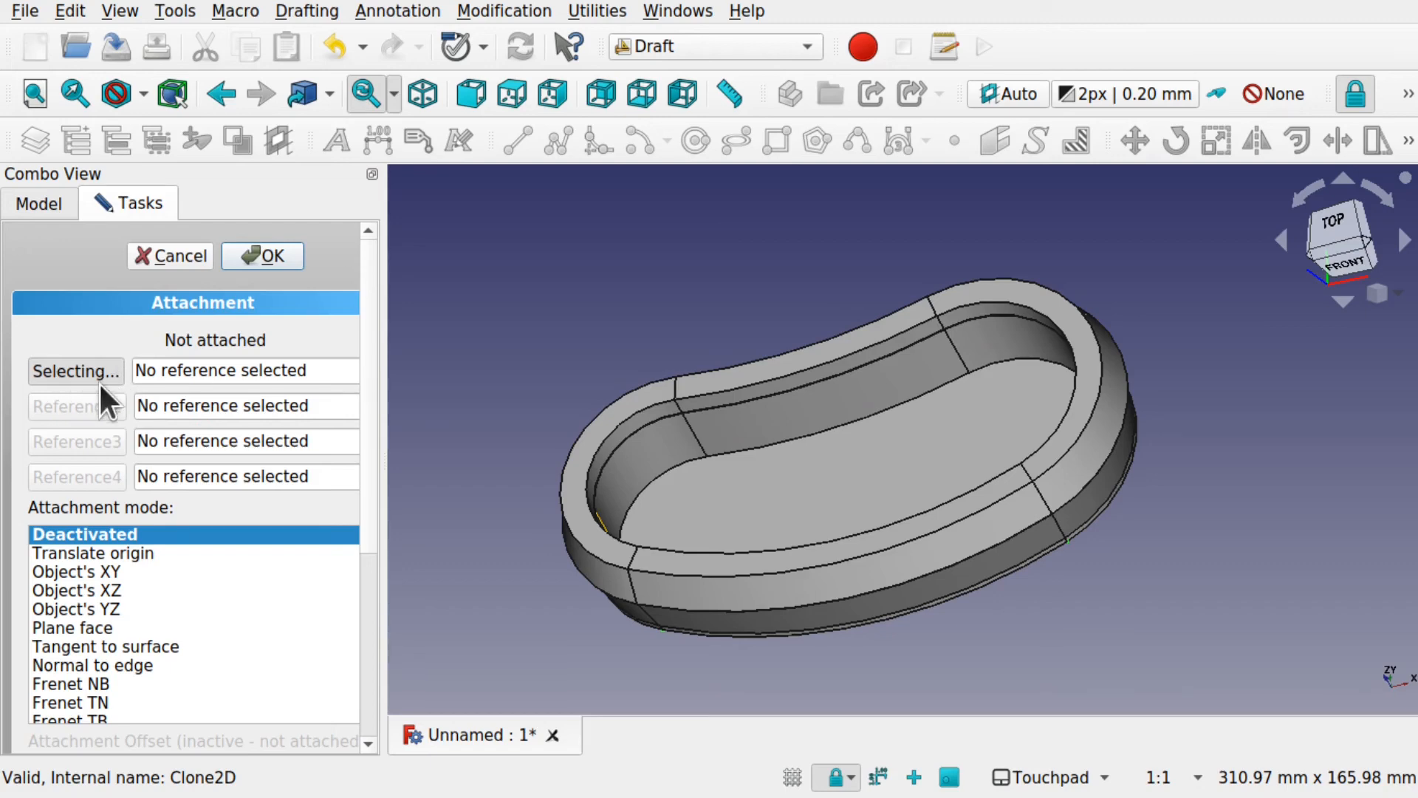
shift+drag(897, 311, 940, 320)
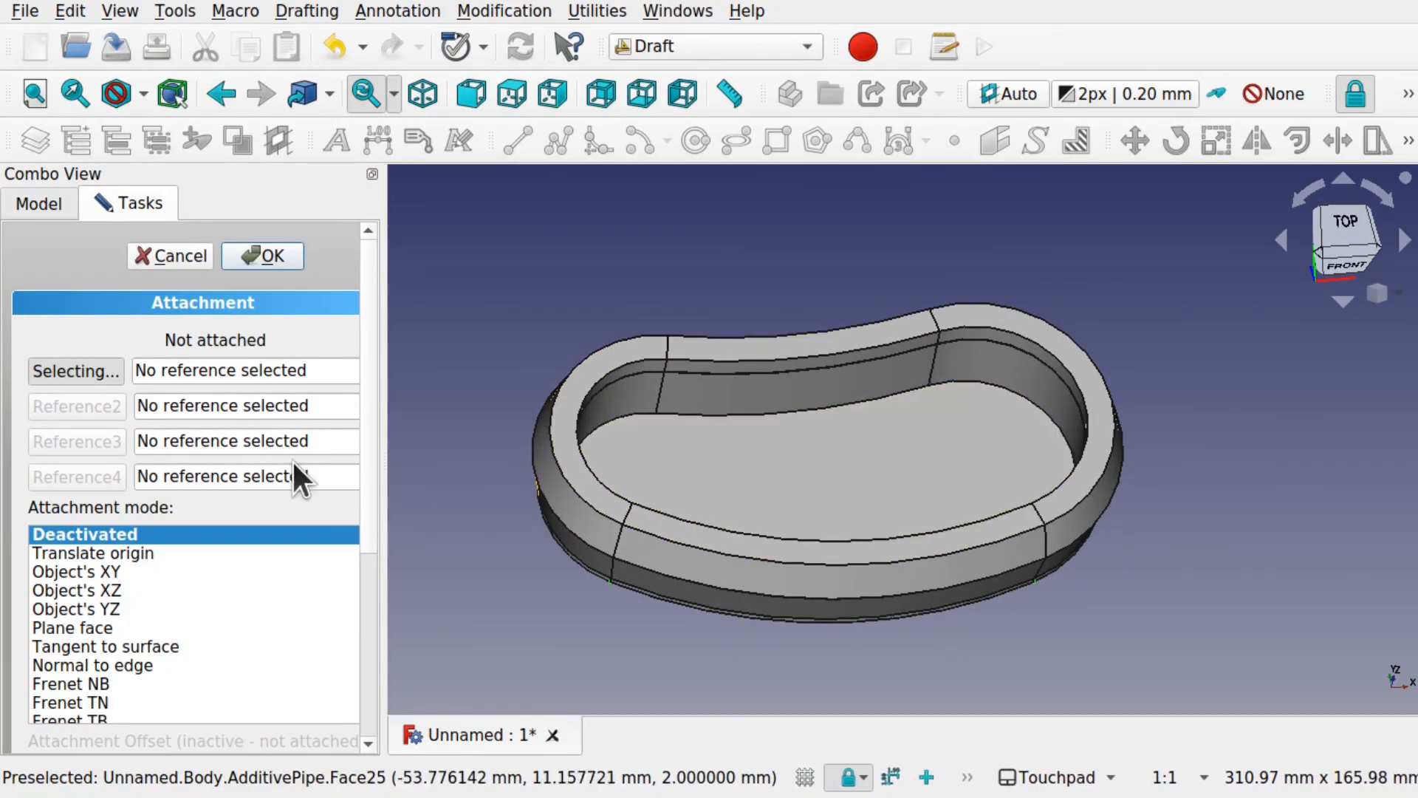
drag(363, 490, 362, 675)
scroll(370, 616, up, 5)
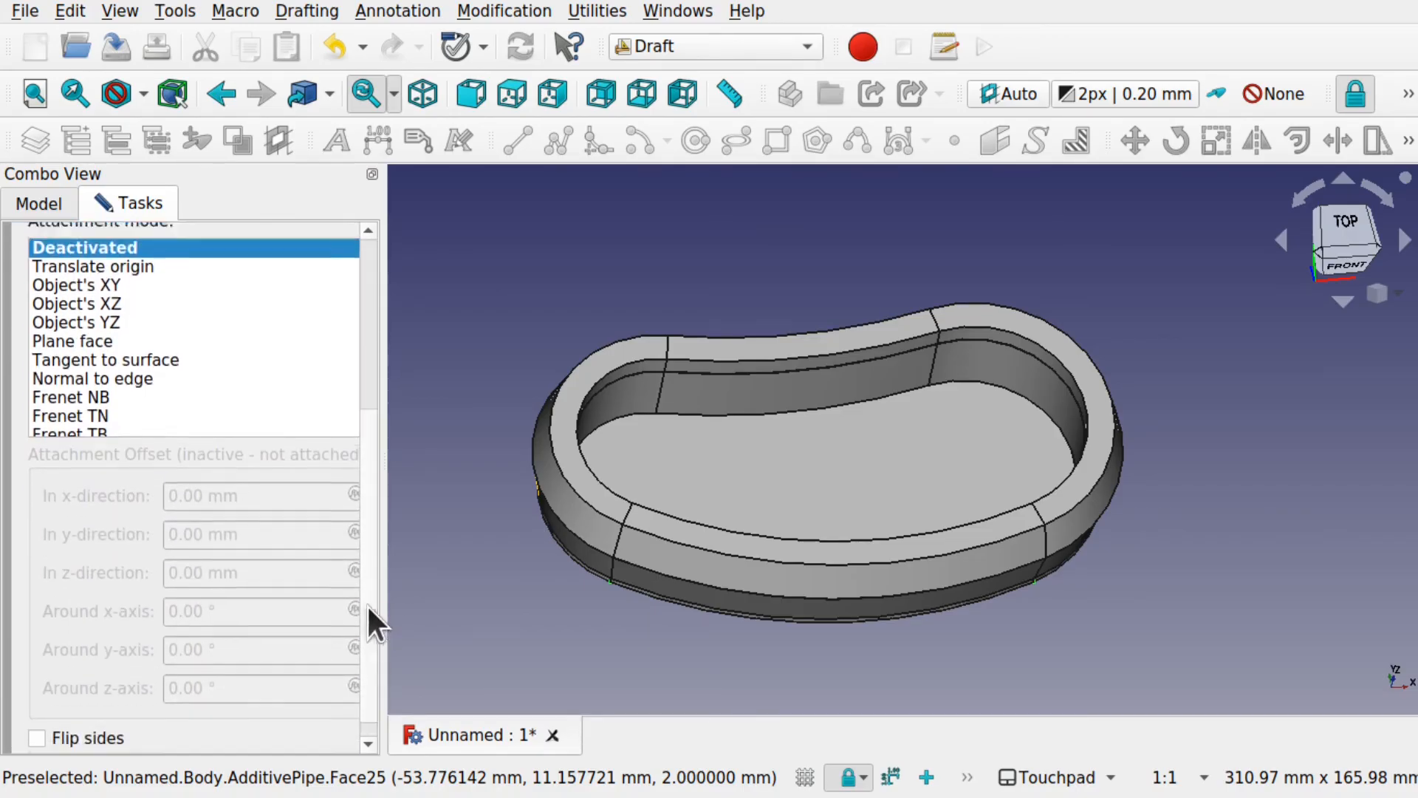
click(792, 345)
mouse_move(891, 427)
alt+mouse_down()
mouse_move(862, 468)
mouse_move(868, 399)
mouse_move(879, 403)
alt+mouse_up()
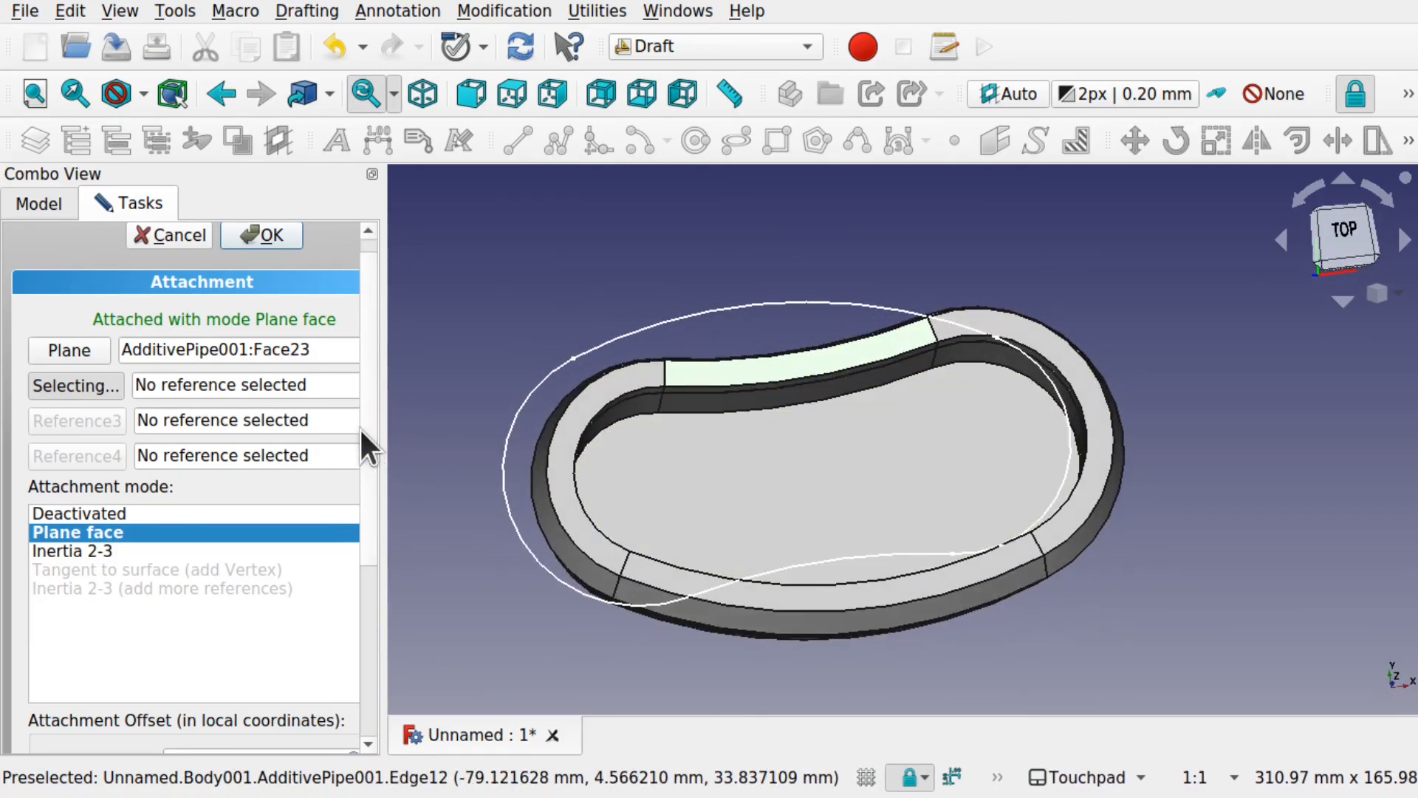
Set the cloned sketch's attachment offset around the z-axis to -180° to align it with the bean outline.
scroll(370, 443, down, 4)
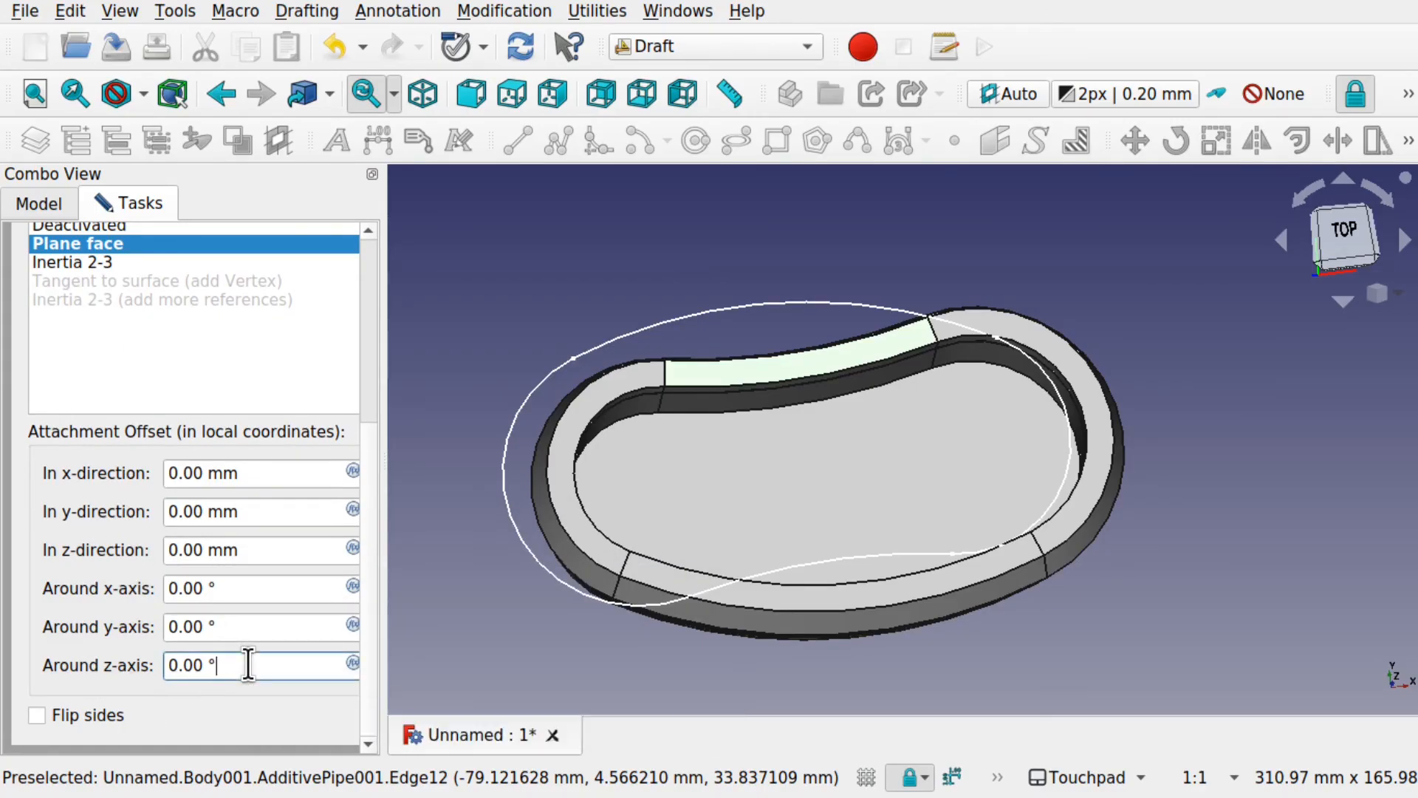
scroll(249, 664, down, 20)
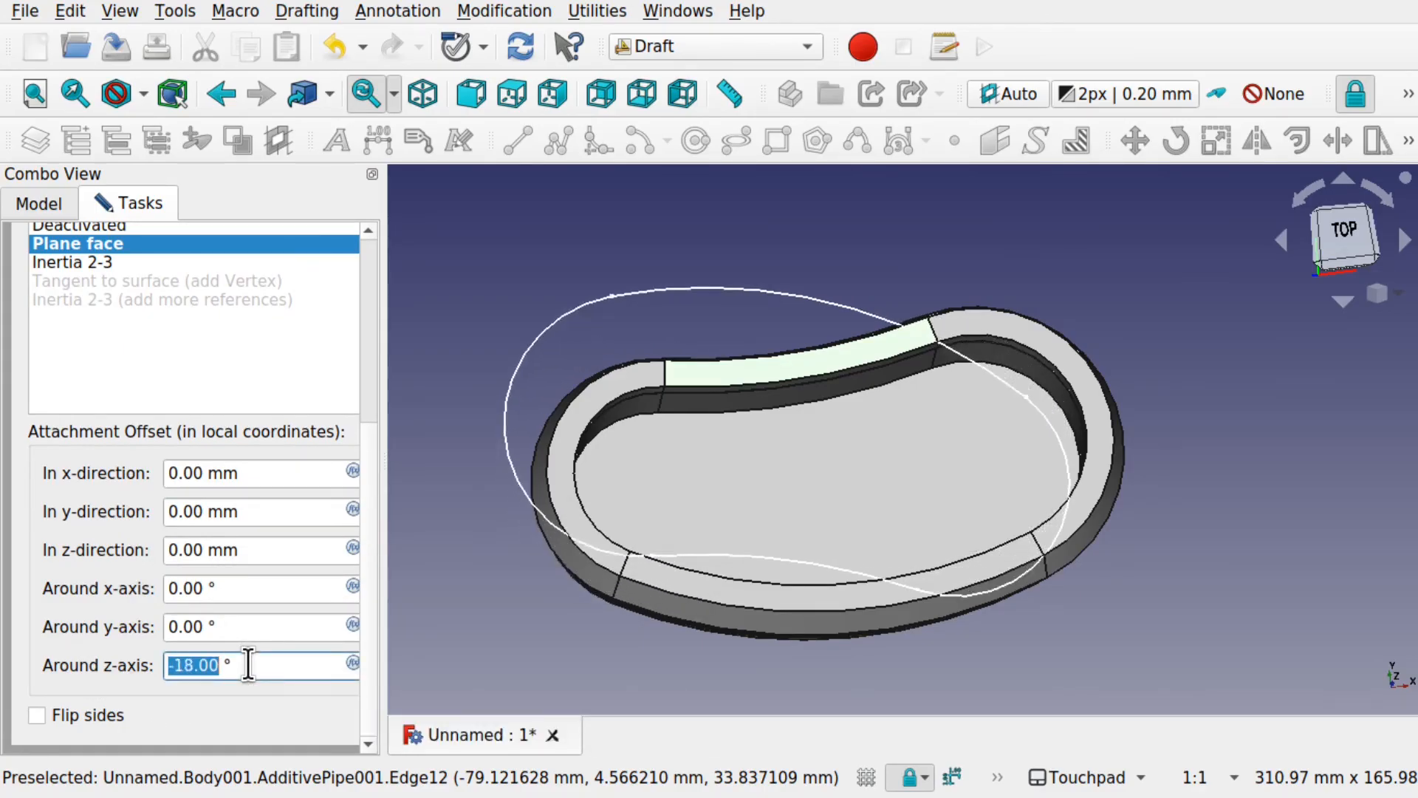
scroll(248, 664, down, 20)
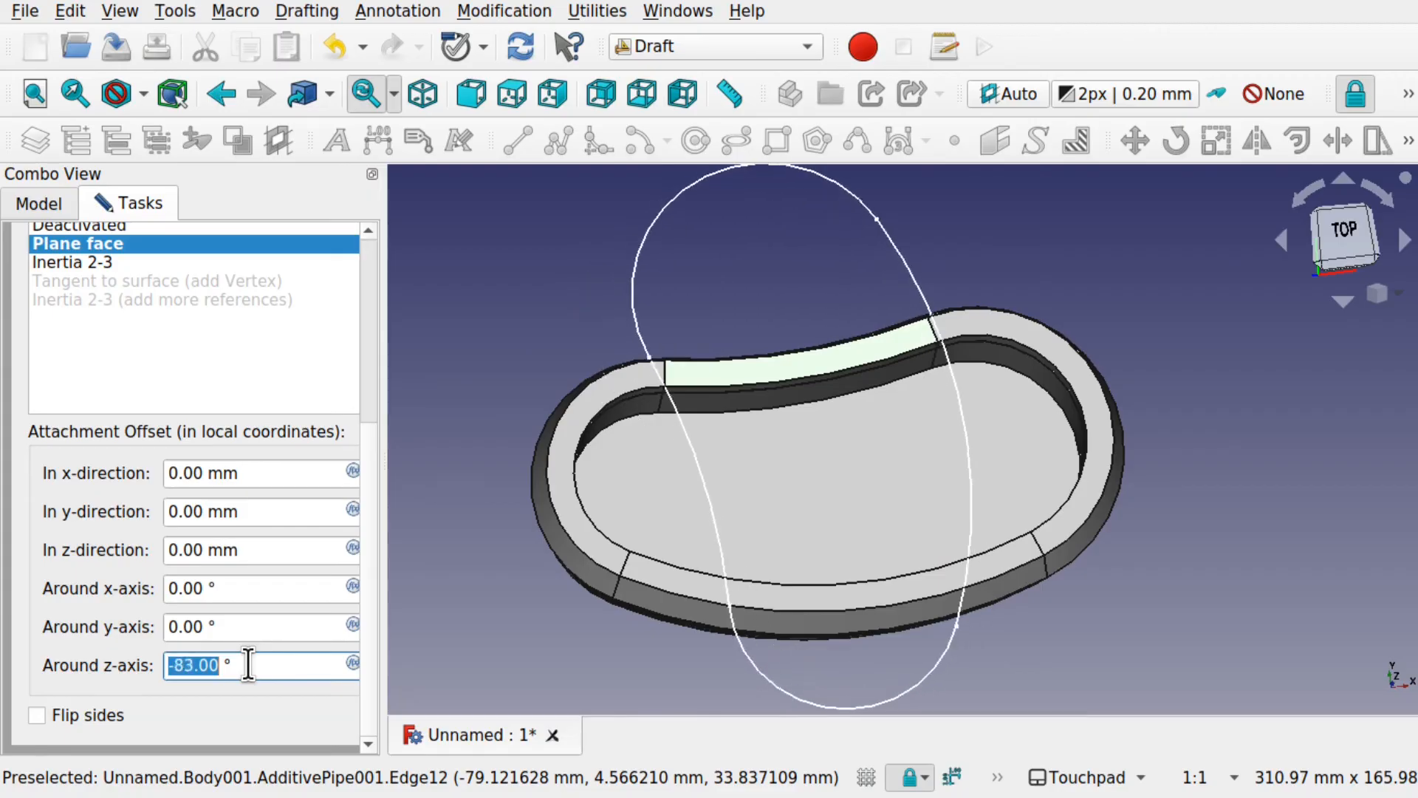
scroll(249, 664, down, 20)
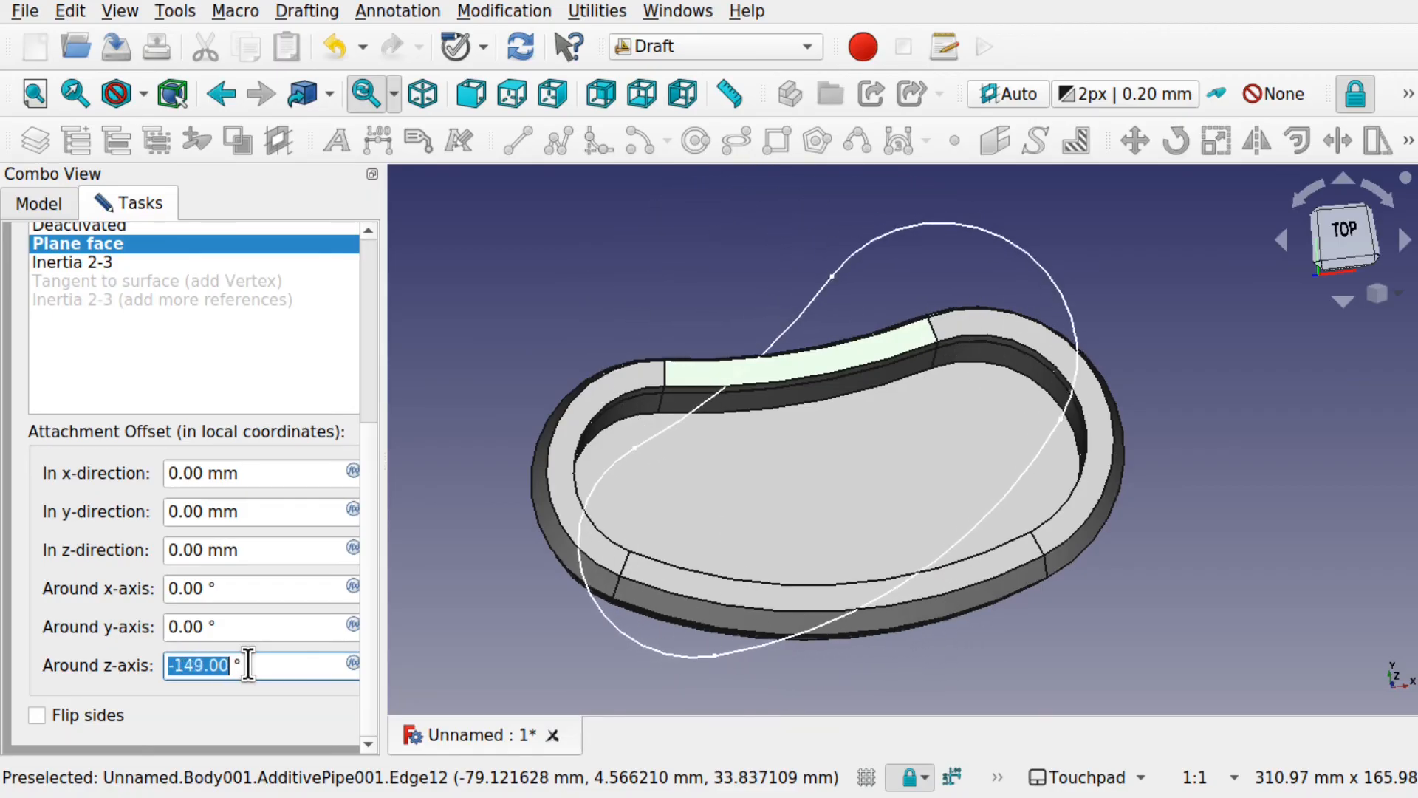
scroll(248, 664, down, 5)
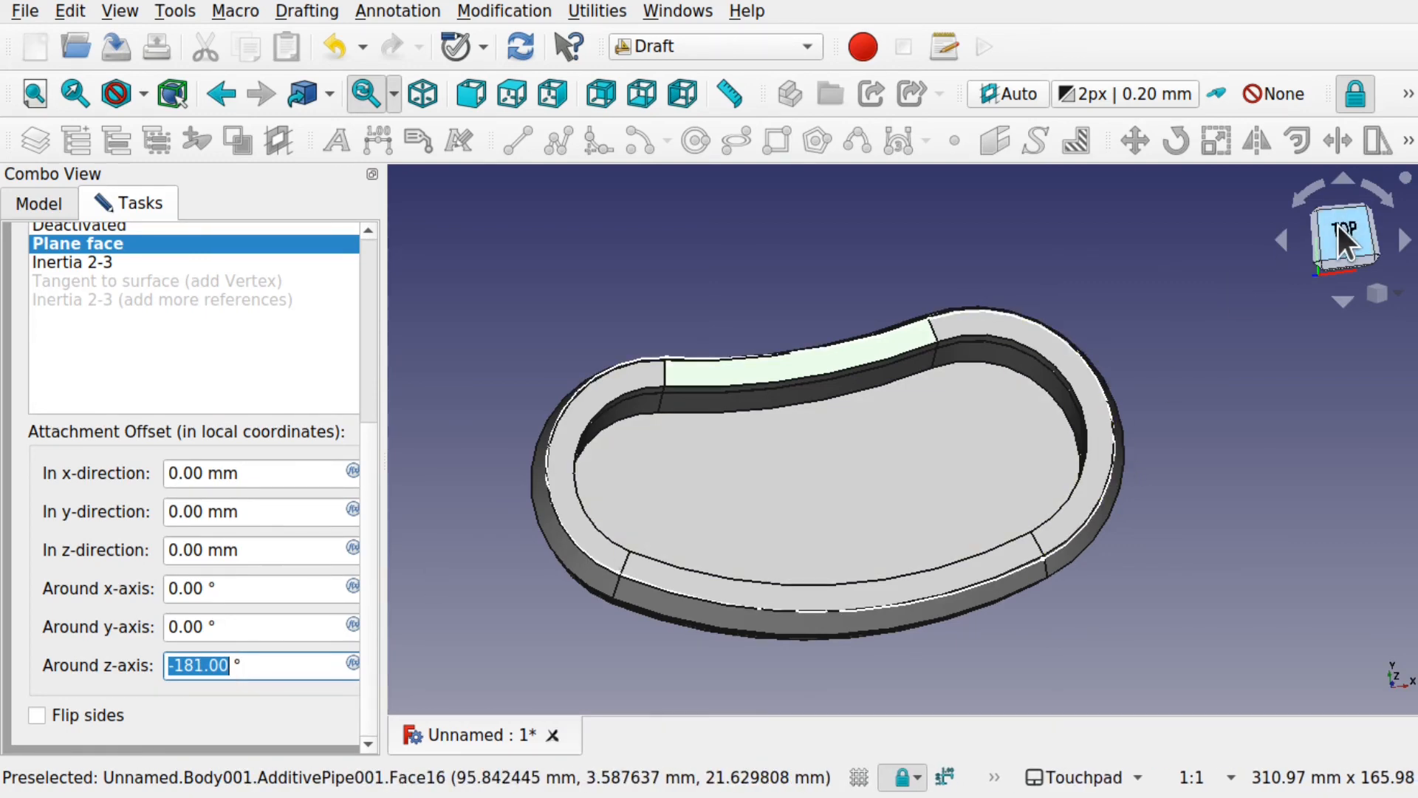
click(1337, 223)
scroll(778, 392, up, 5)
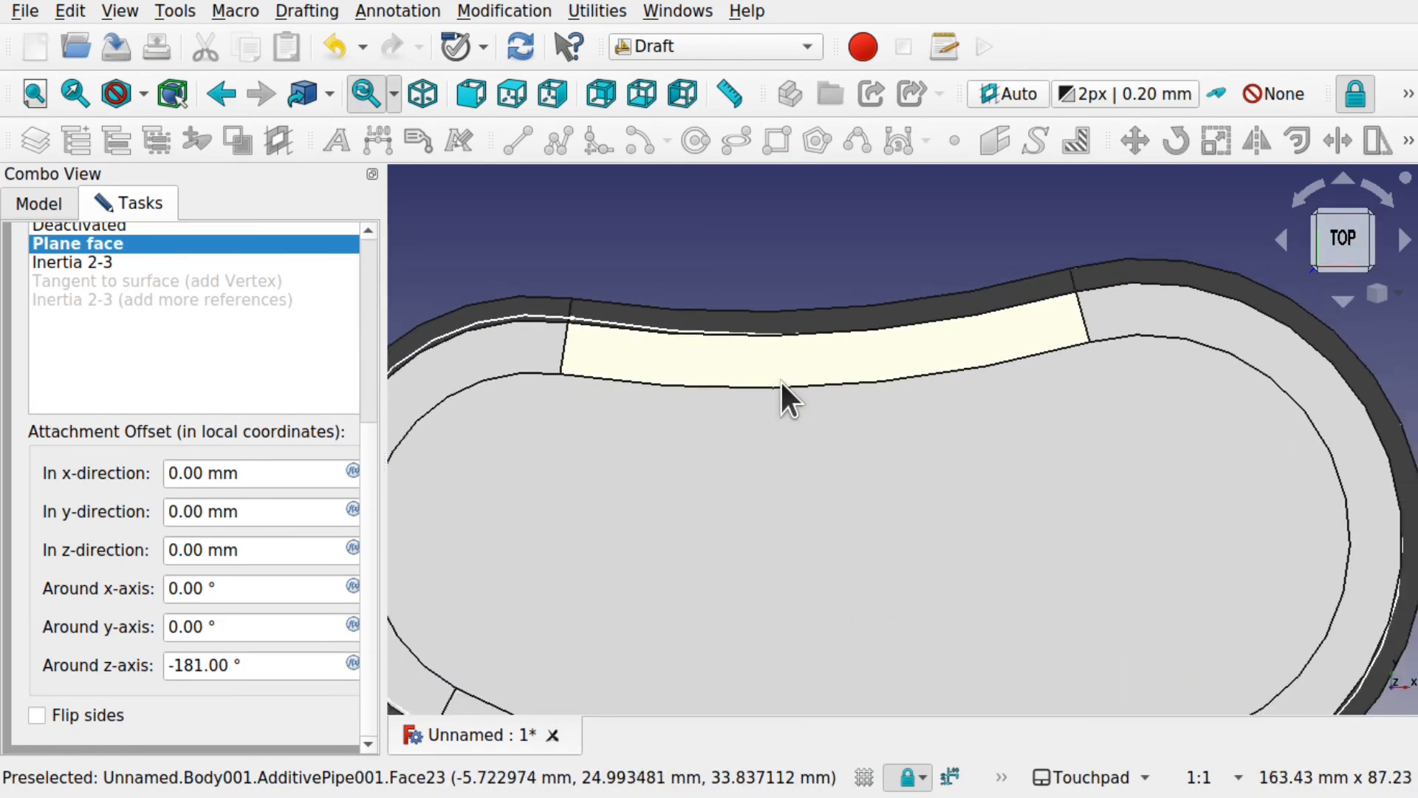
scroll(780, 379, down, 3)
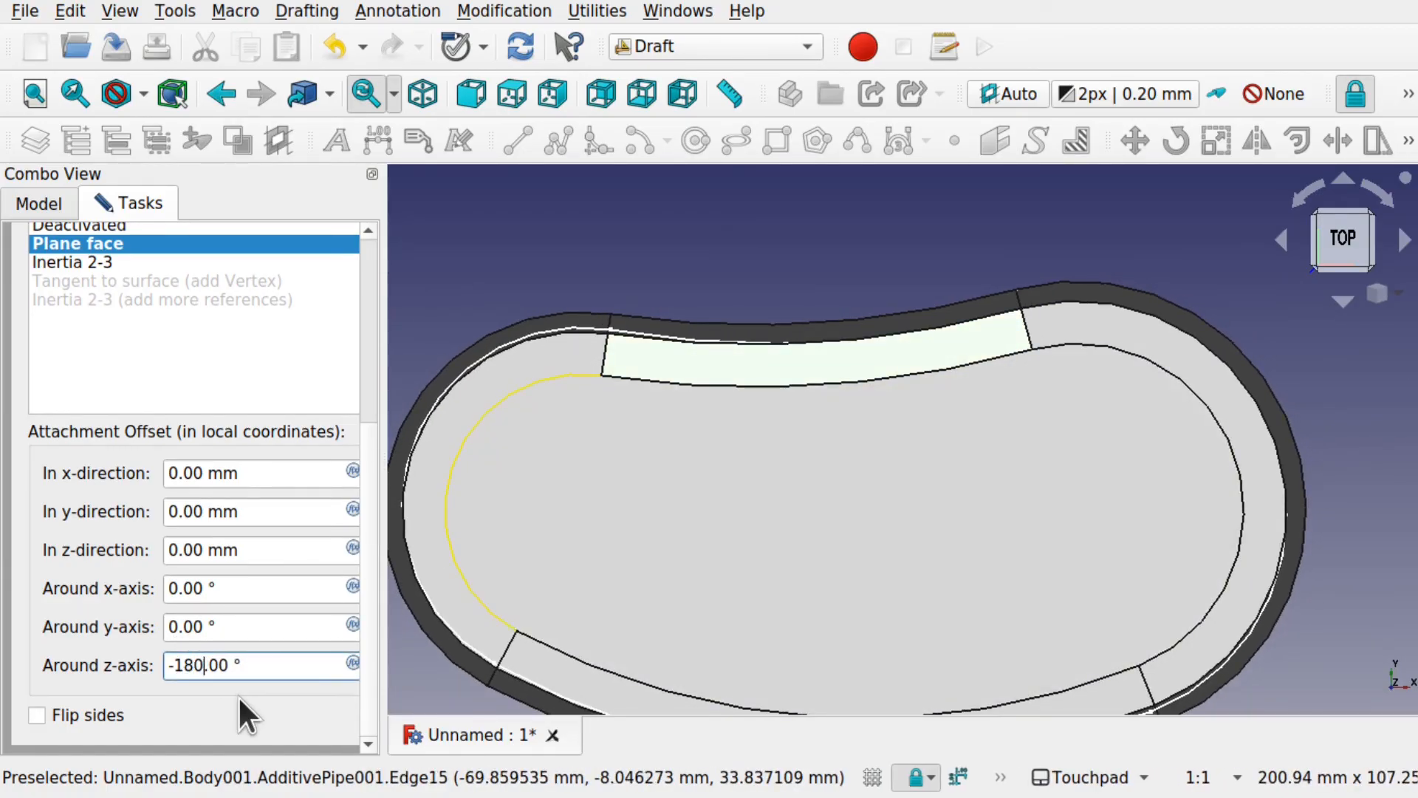
click(255, 627)
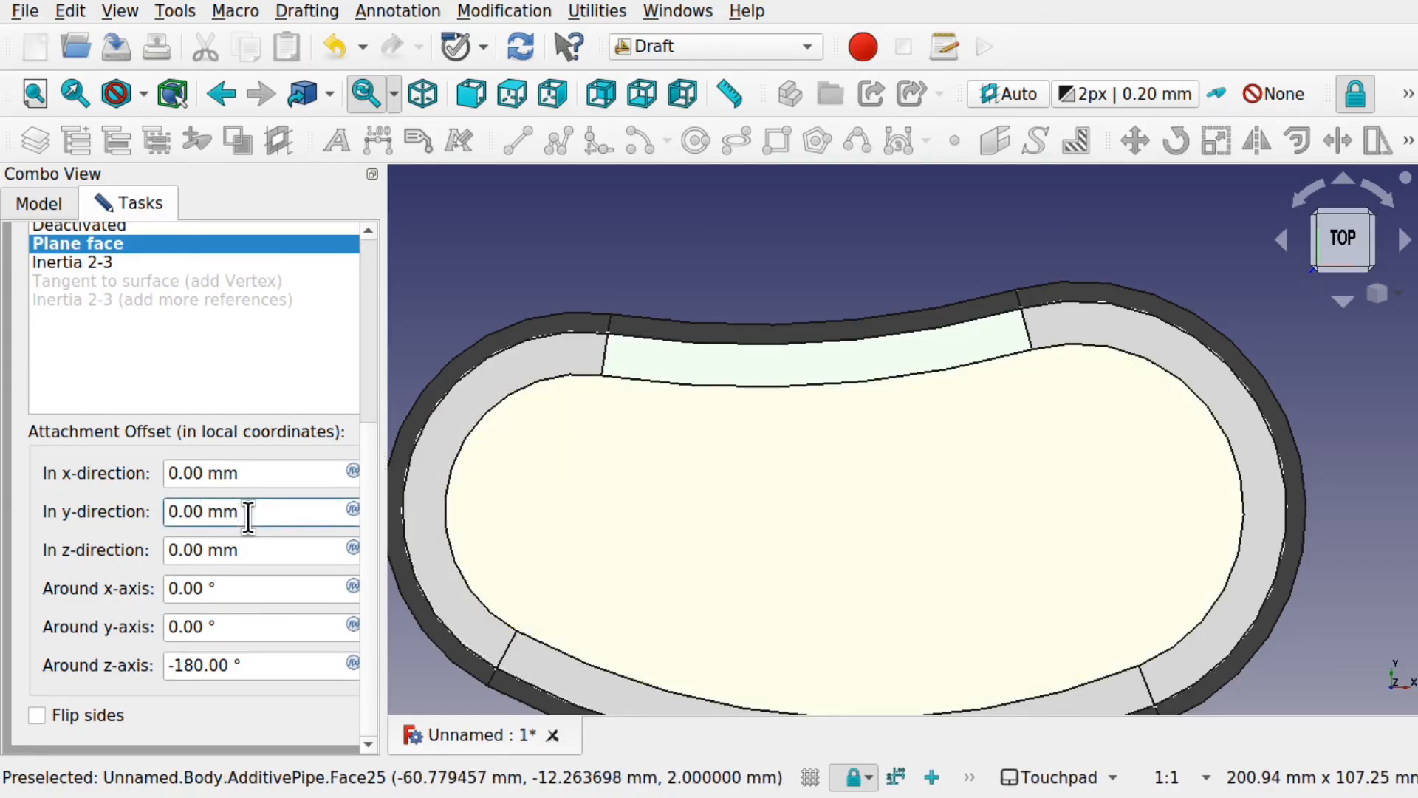
Try a y-direction attachment offset of -4 mm on the cloned sketch and return it to 0 mm.
scroll(248, 515, down, 4)
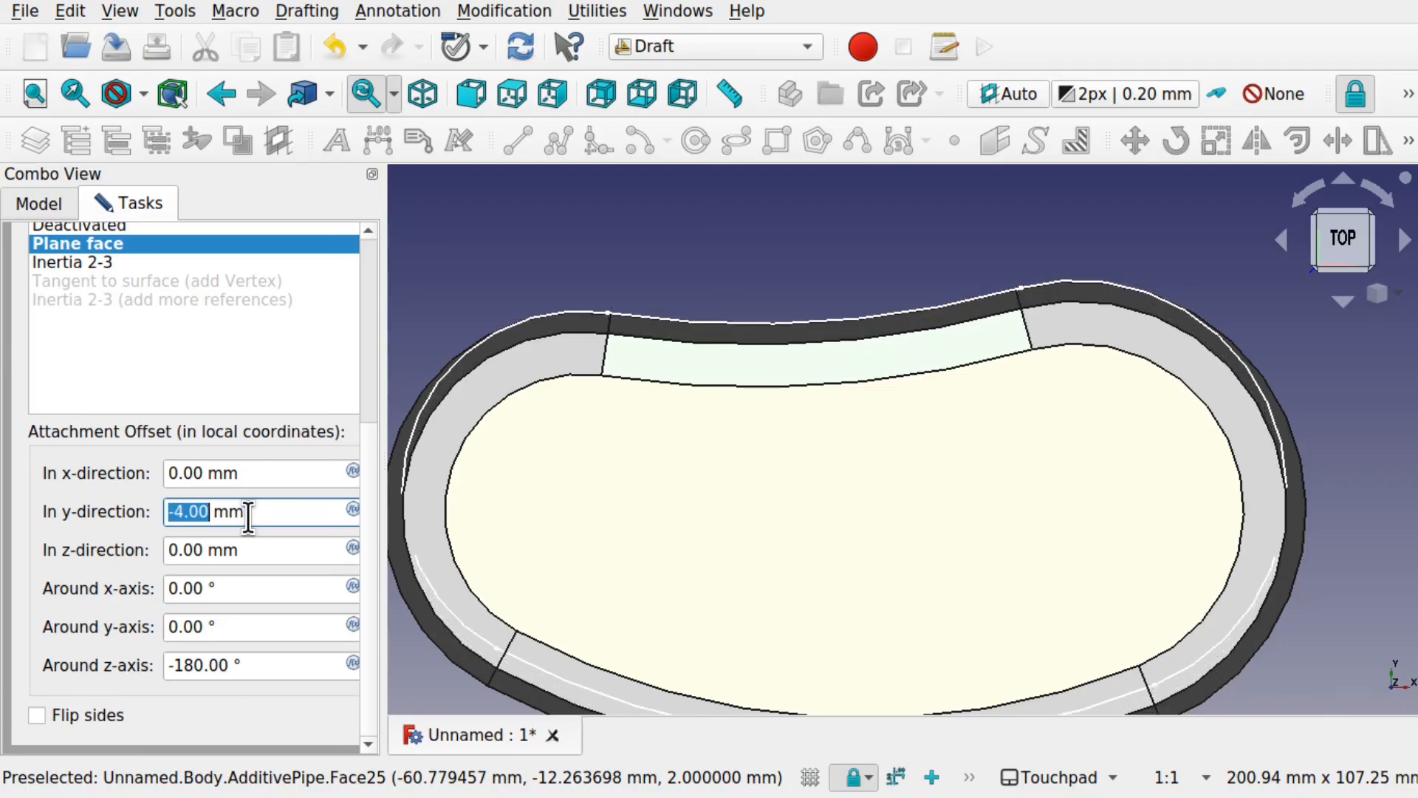
scroll(248, 516, up, 4)
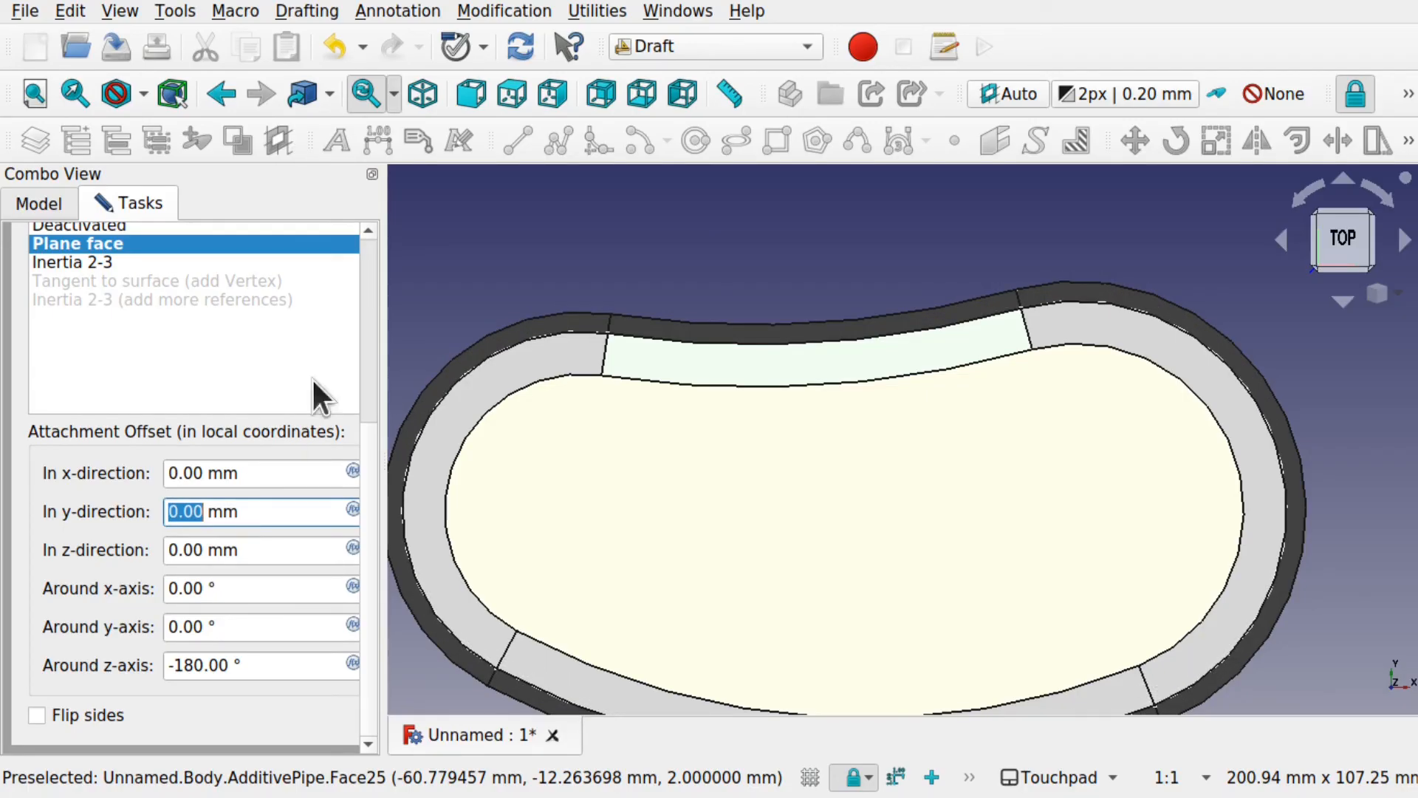
scroll(373, 262, up, 5)
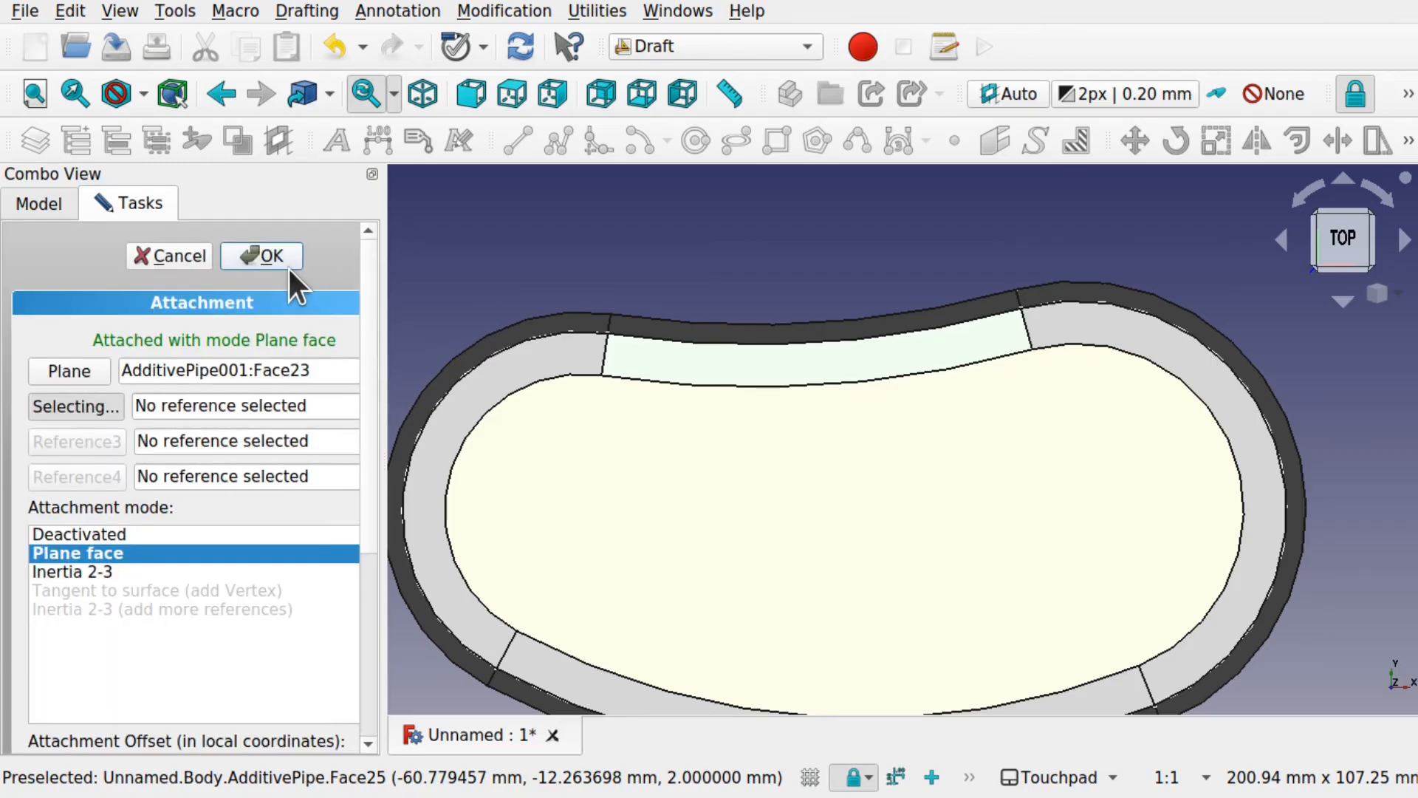
Check the cloned sketch's attachment offsets and accept the Plane face attachment with the -180° rotation around the z-axis.
scroll(371, 295, down, 7)
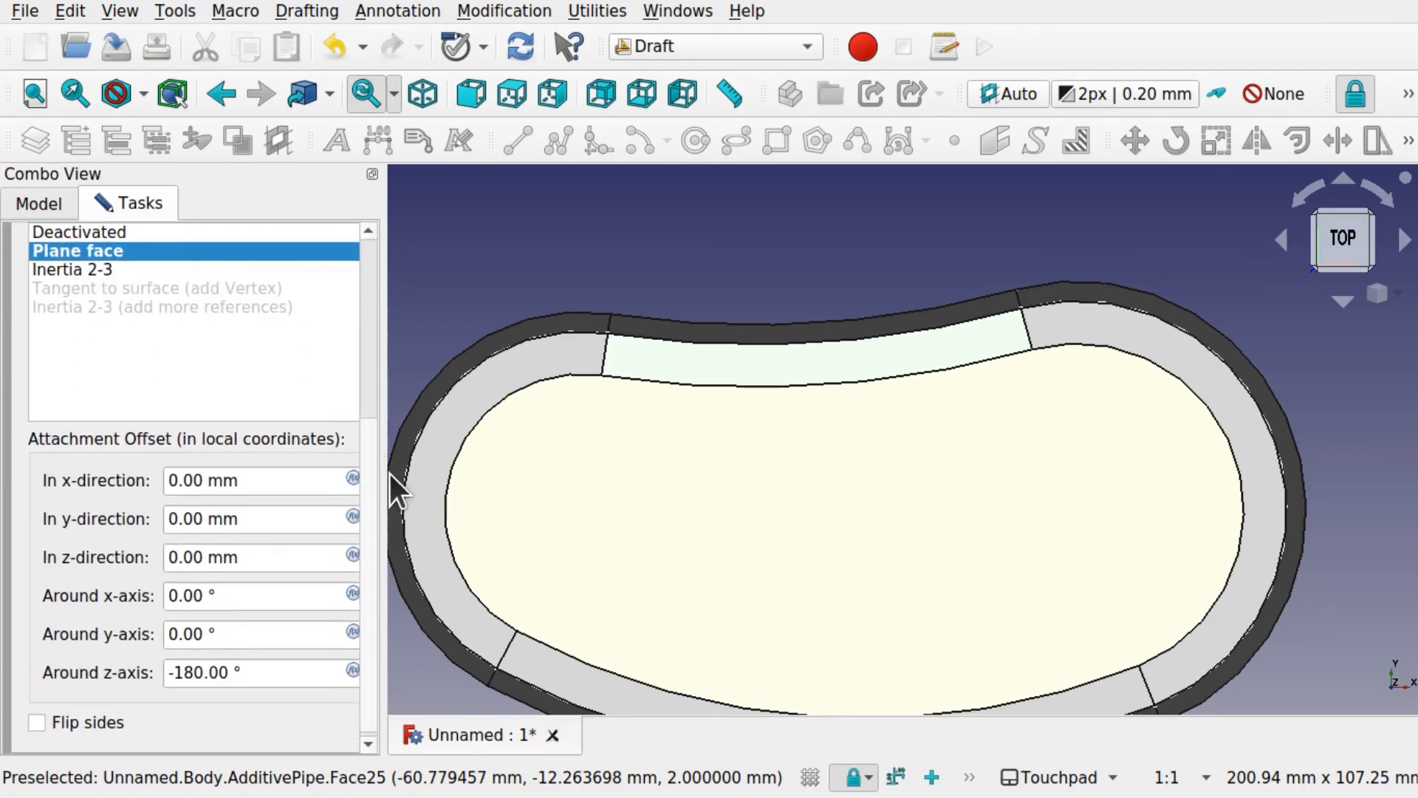
scroll(377, 369, up, 7)
click(277, 259)
Pad the cloned Sketch (2D) in TopBody by 2 mm along the sketch normal to close the top of the box.
drag(690, 307, 1029, 354)
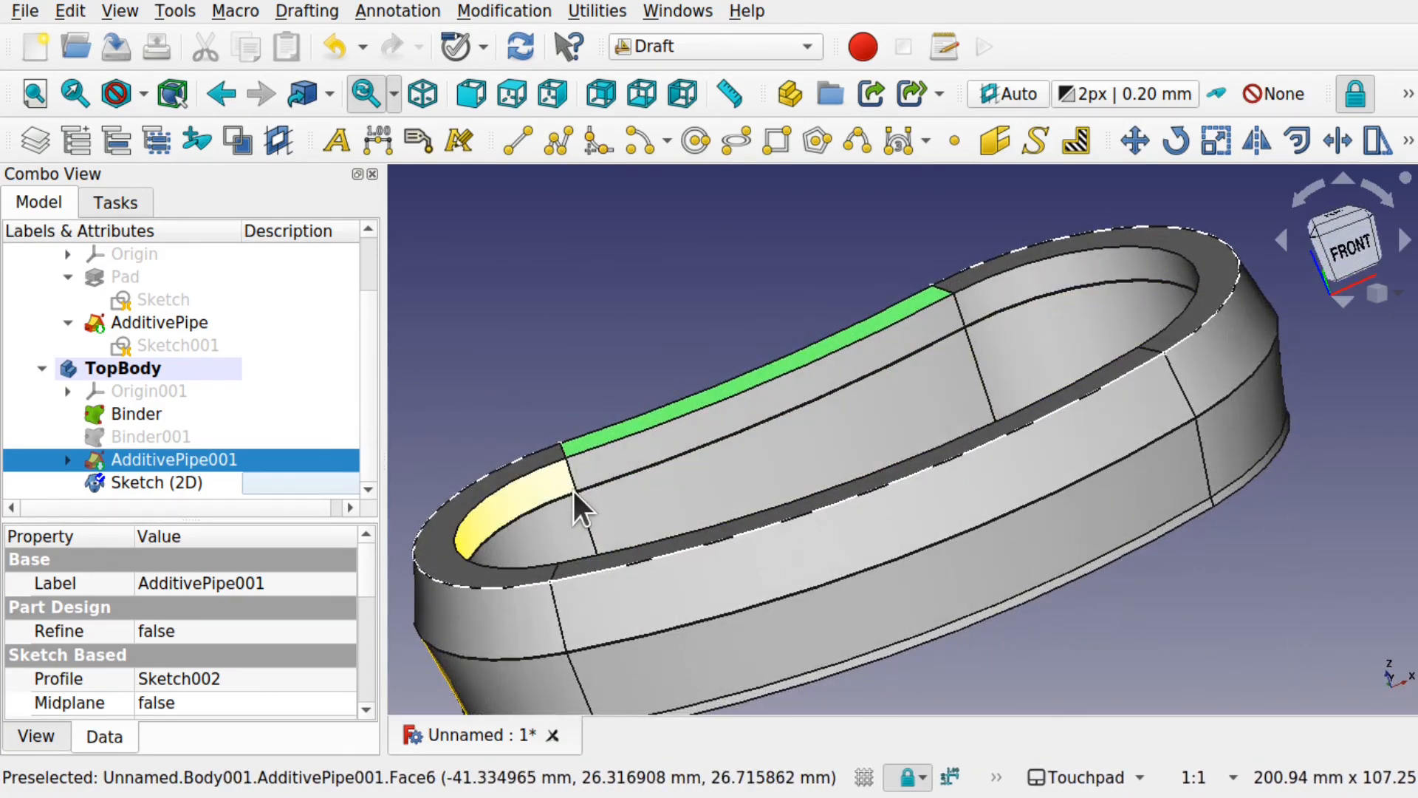
click(192, 482)
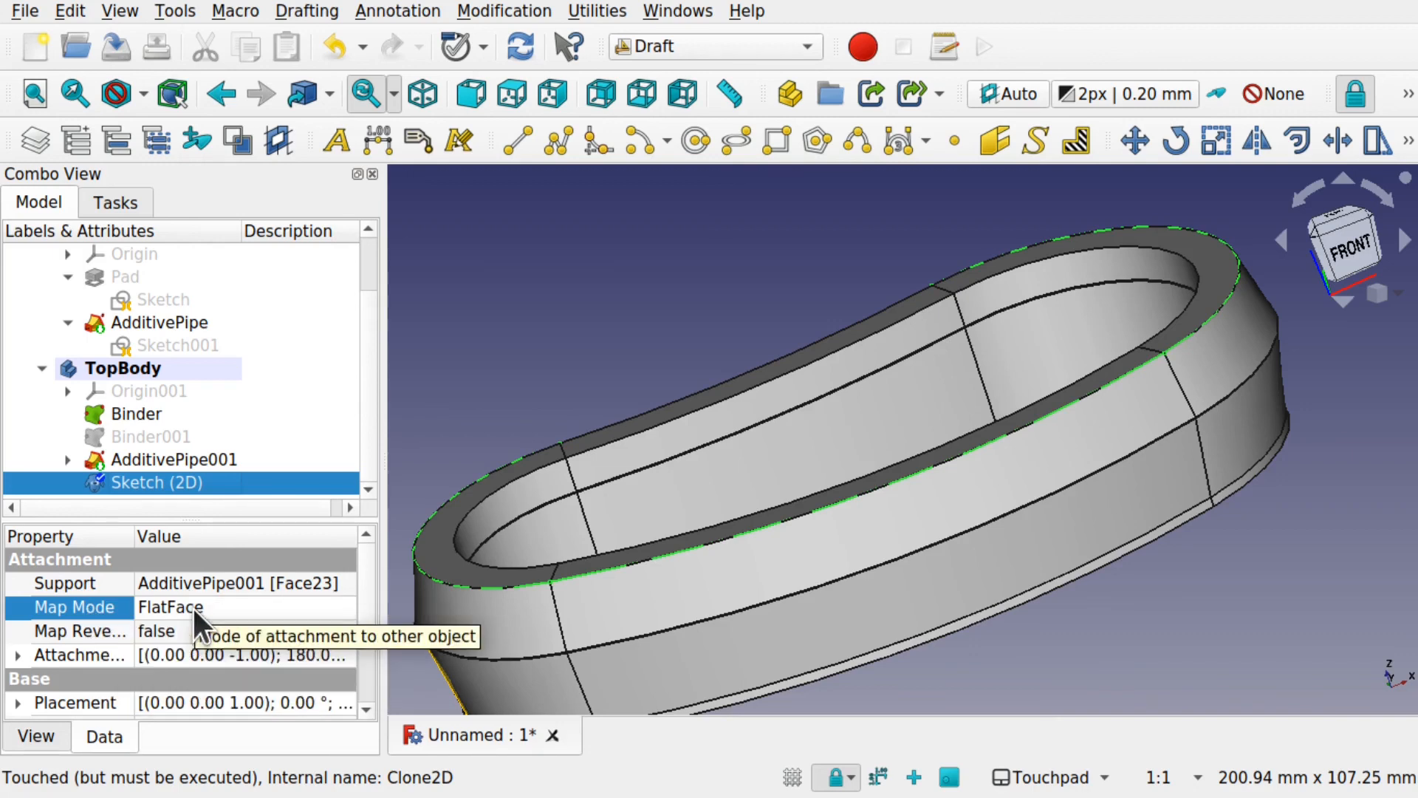
click(656, 47)
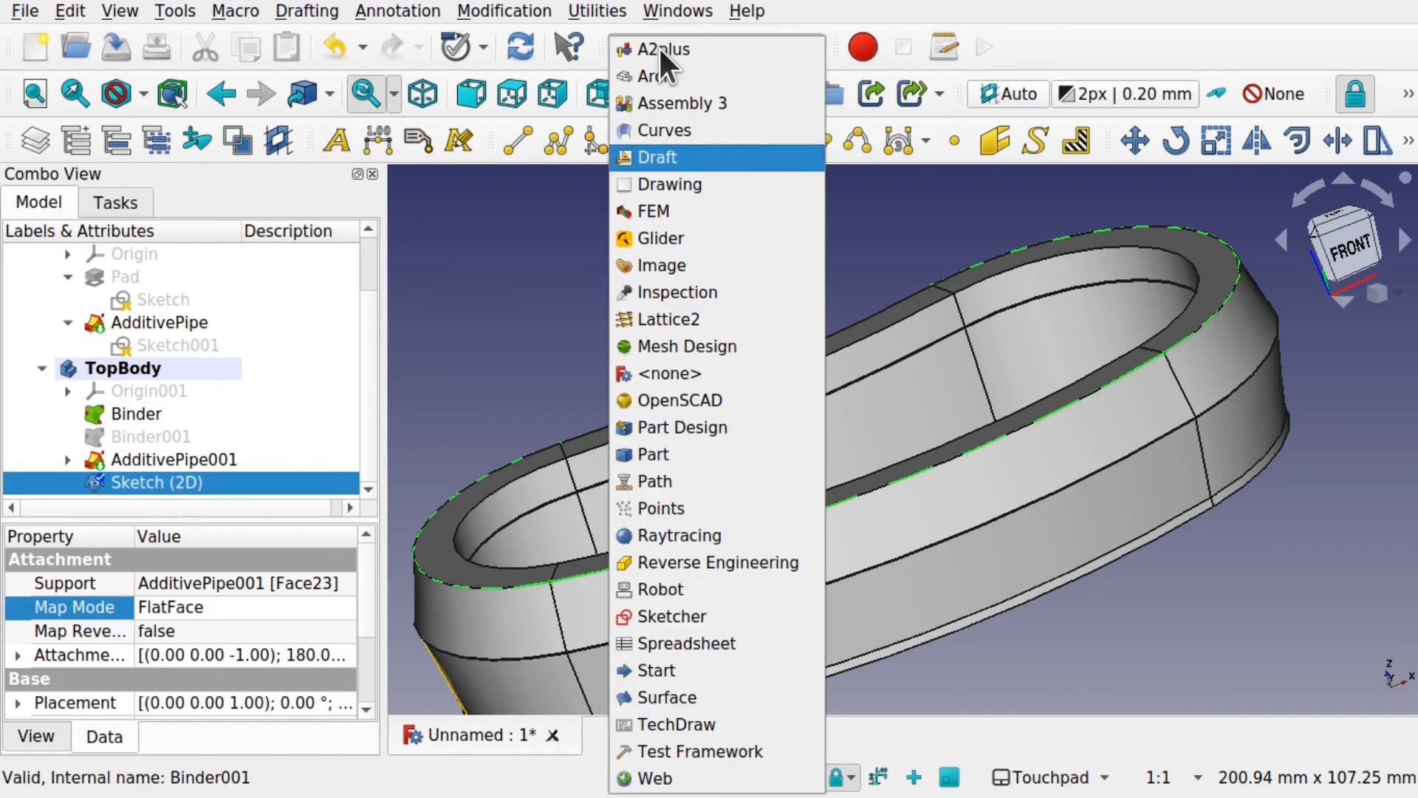
click(714, 430)
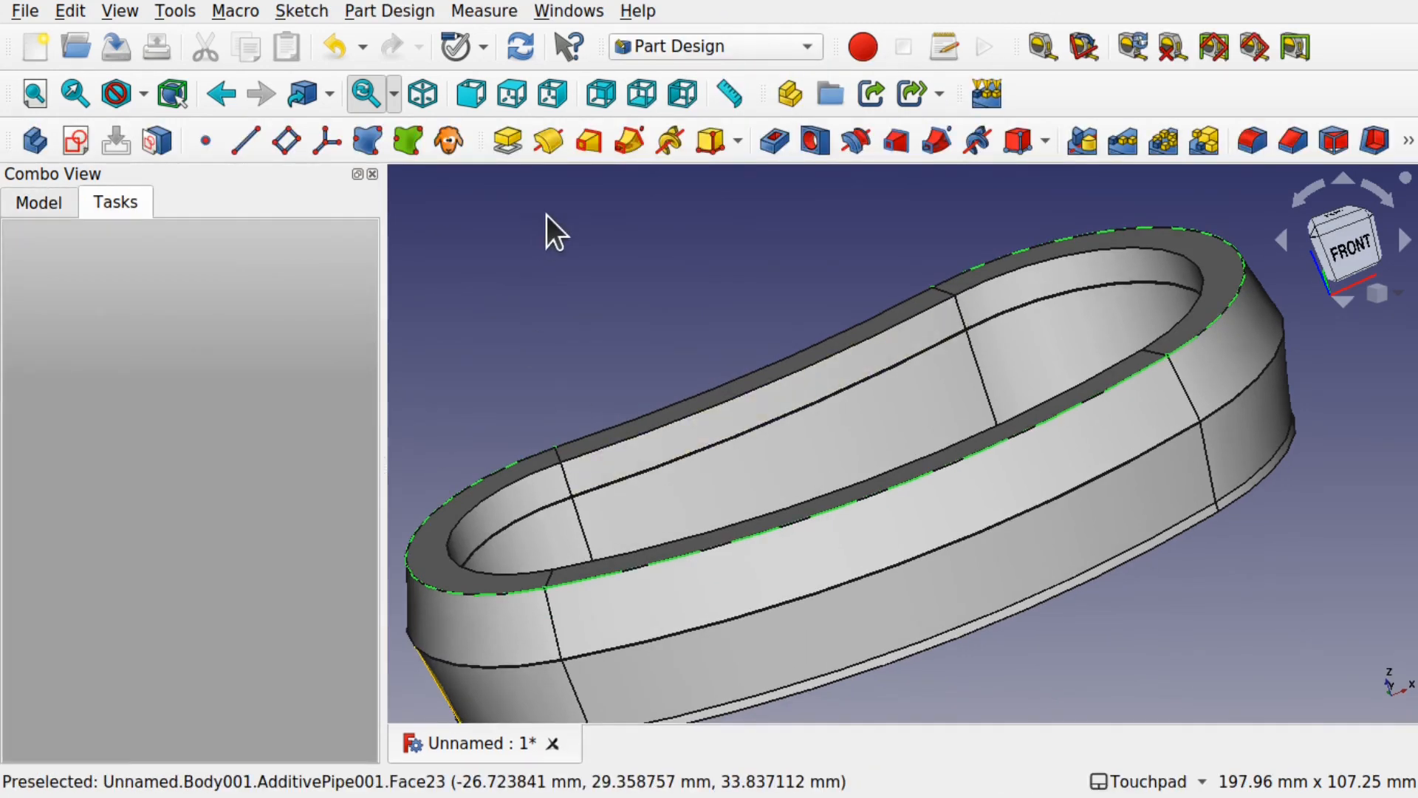
click(500, 147)
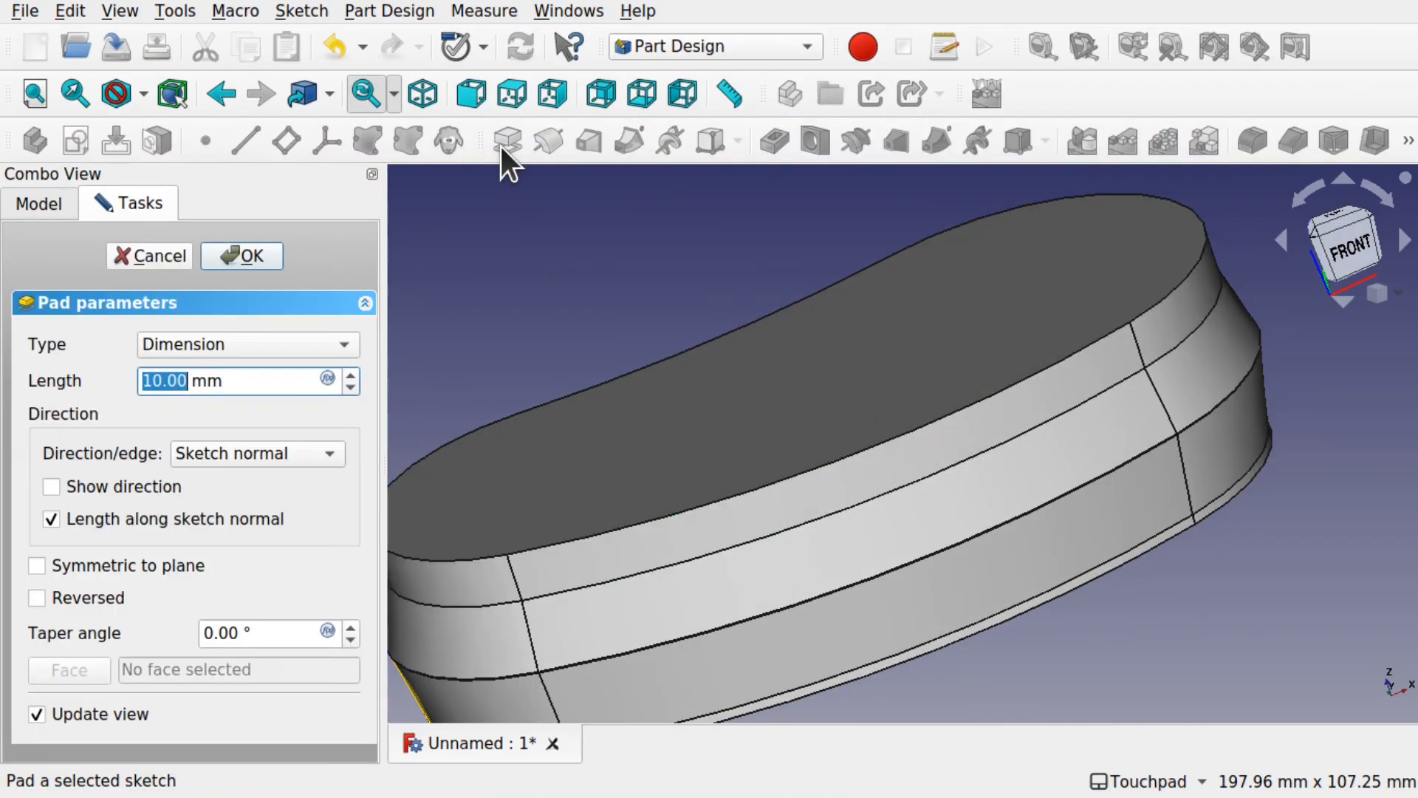
alt+drag(653, 402, 684, 342)
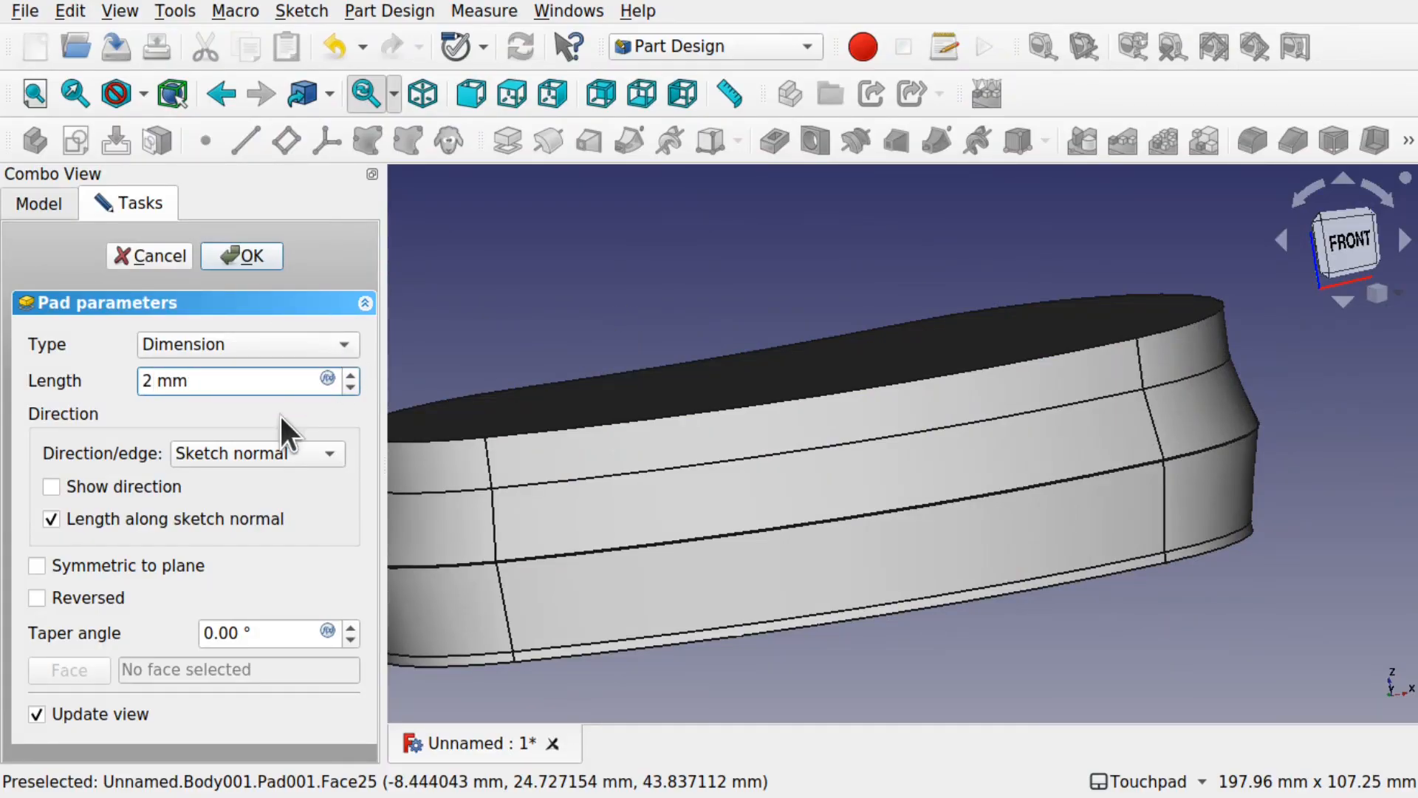
alt+drag(597, 378, 886, 521)
click(246, 247)
Collapse both bodies in the model tree and create a Part Design clone of BottomBody and another of TopBody.
scroll(721, 389, down, 3)
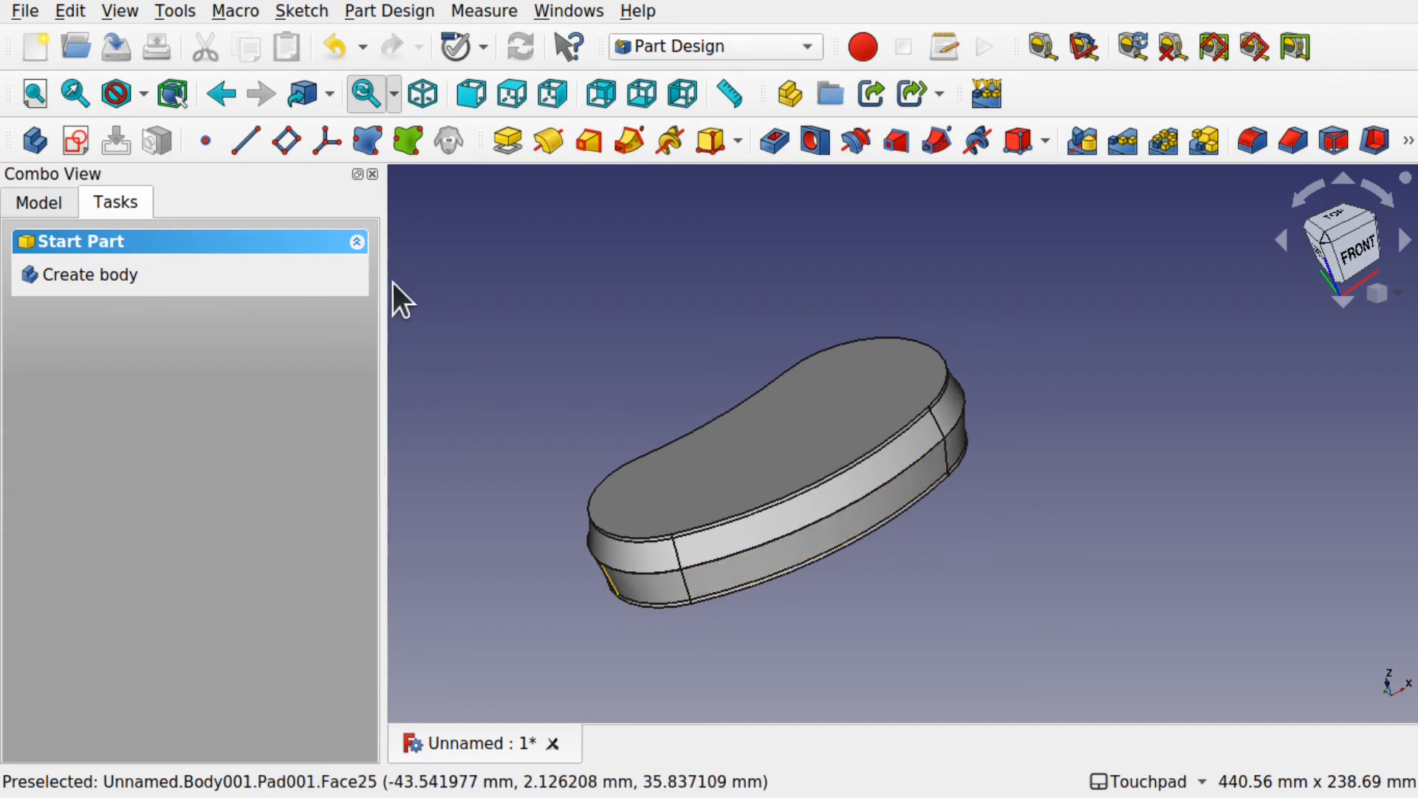
click(25, 208)
click(45, 366)
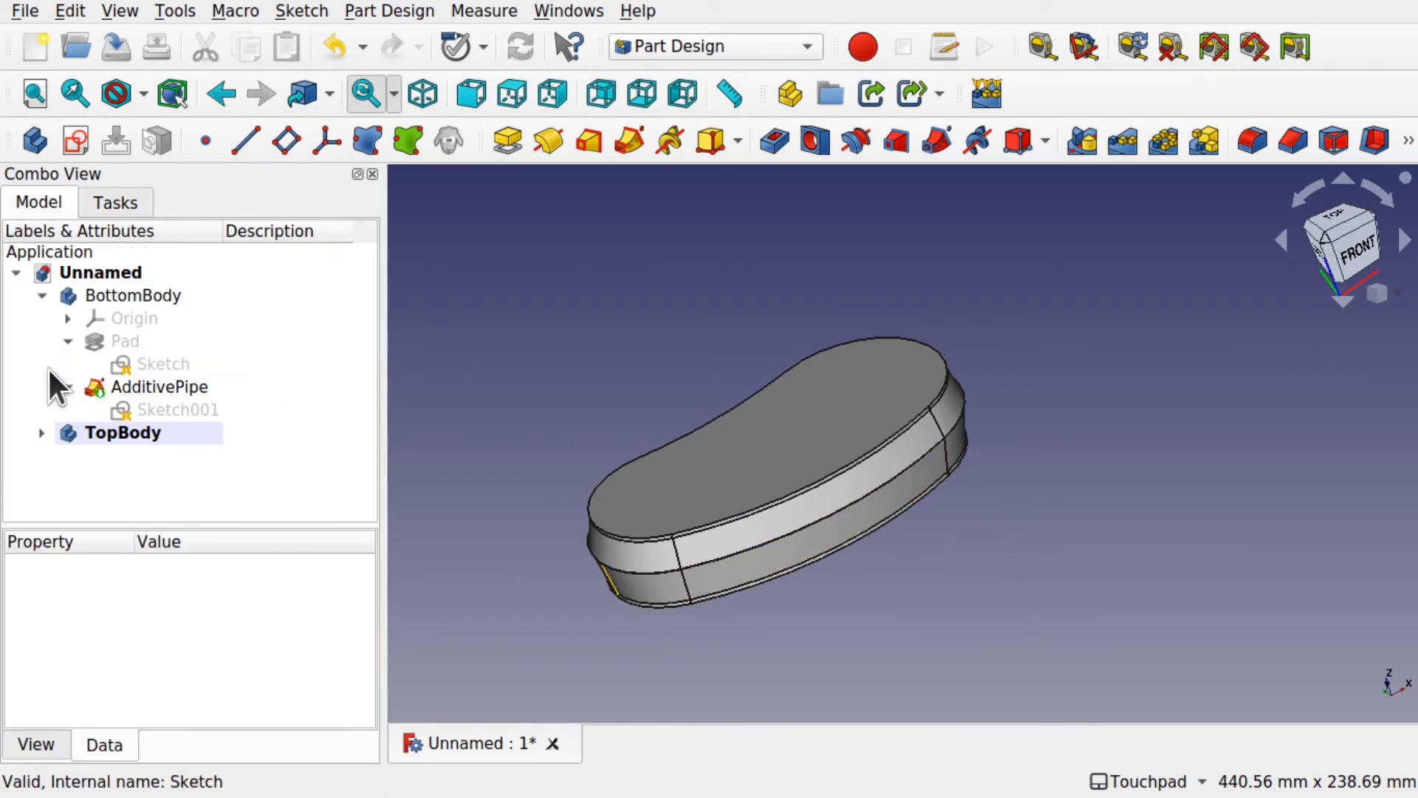
click(41, 295)
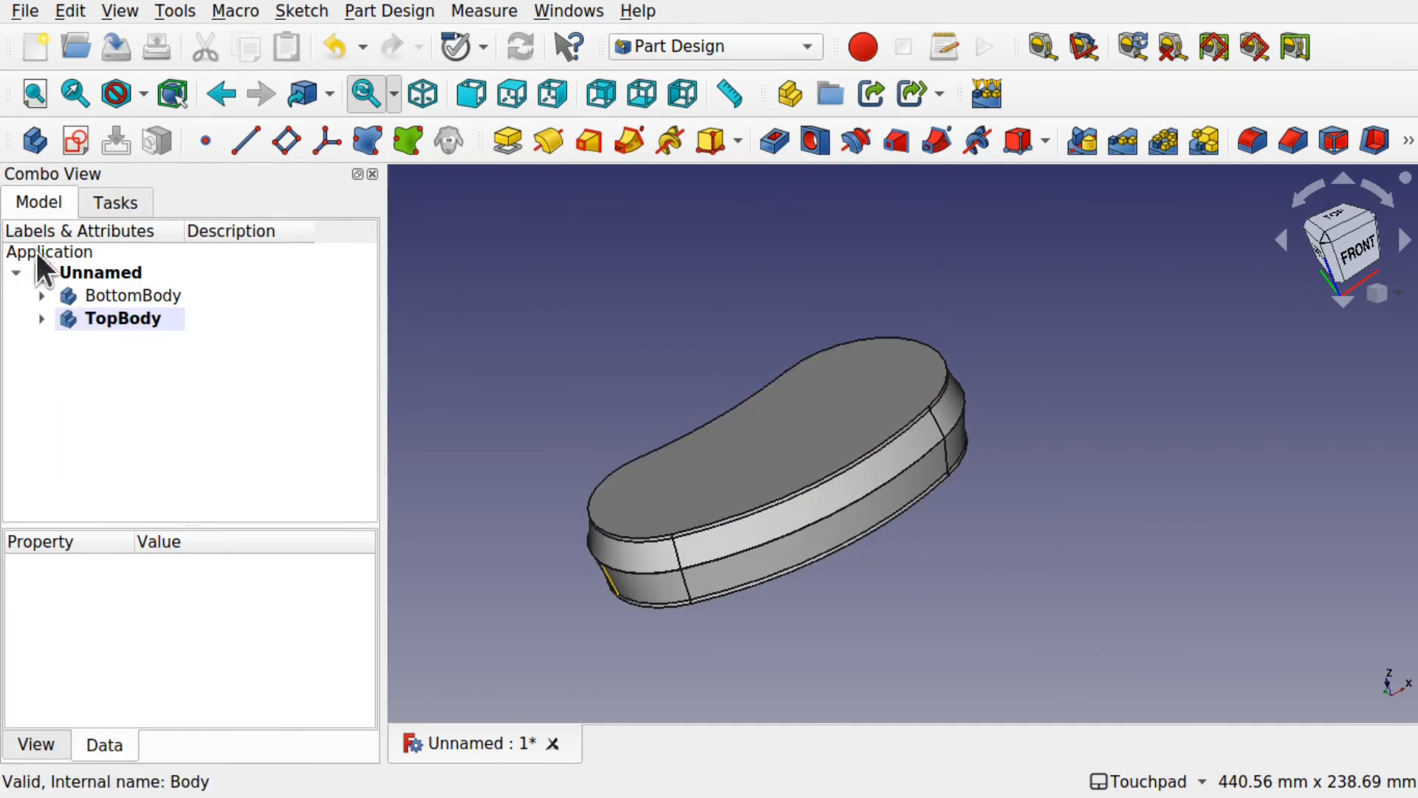
click(151, 294)
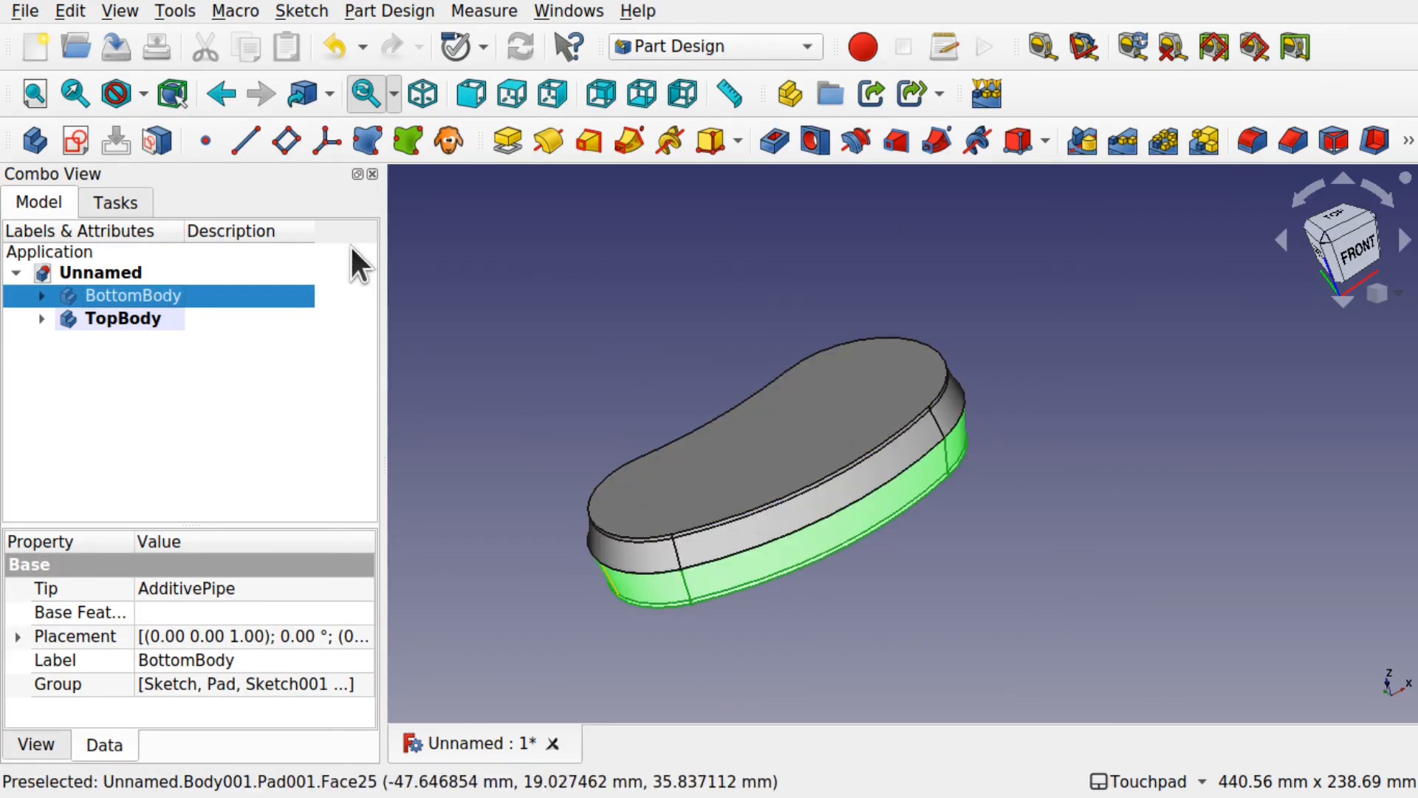
click(453, 146)
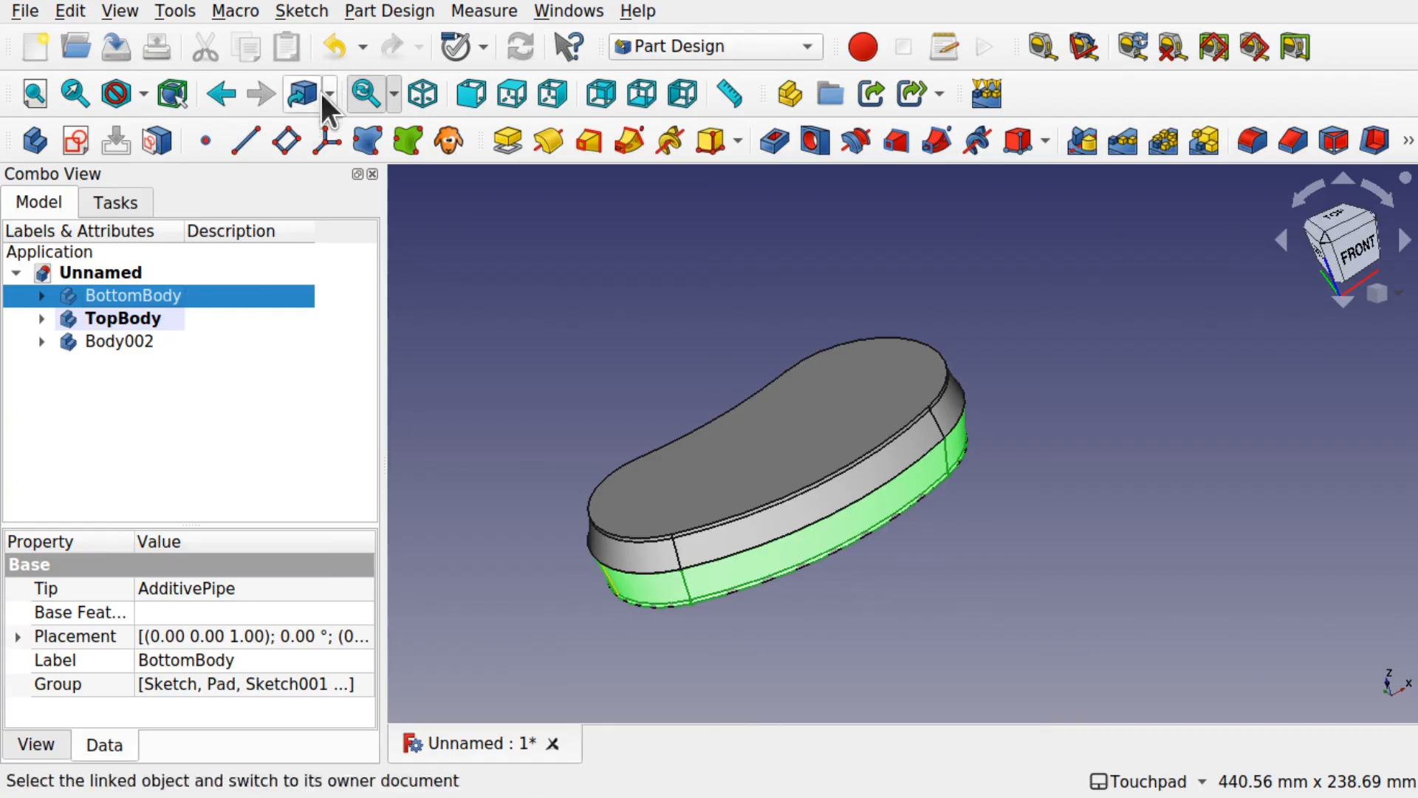
click(121, 318)
click(365, 13)
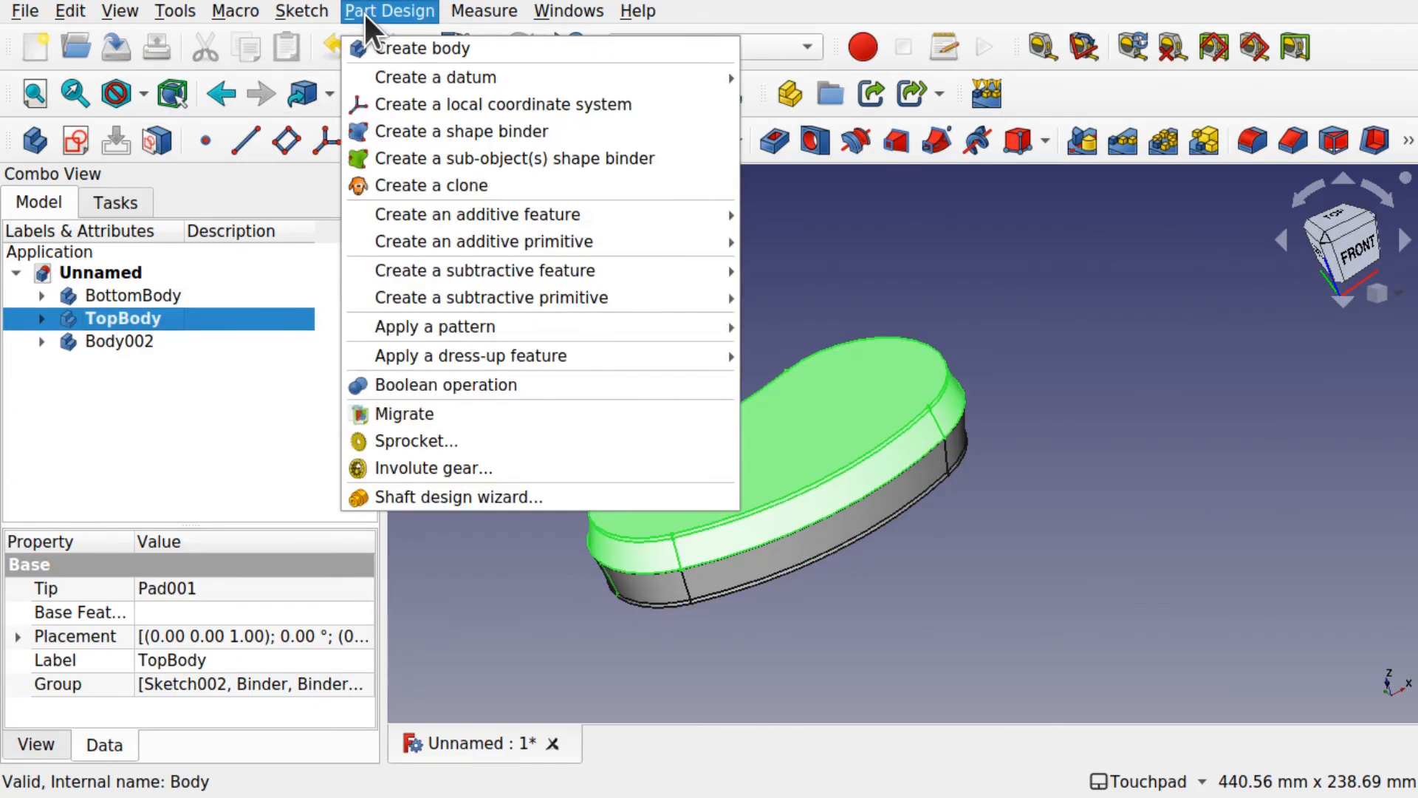
click(472, 184)
Hide the original BottomBody and TopBody together so only their clones are displayed.
click(137, 294)
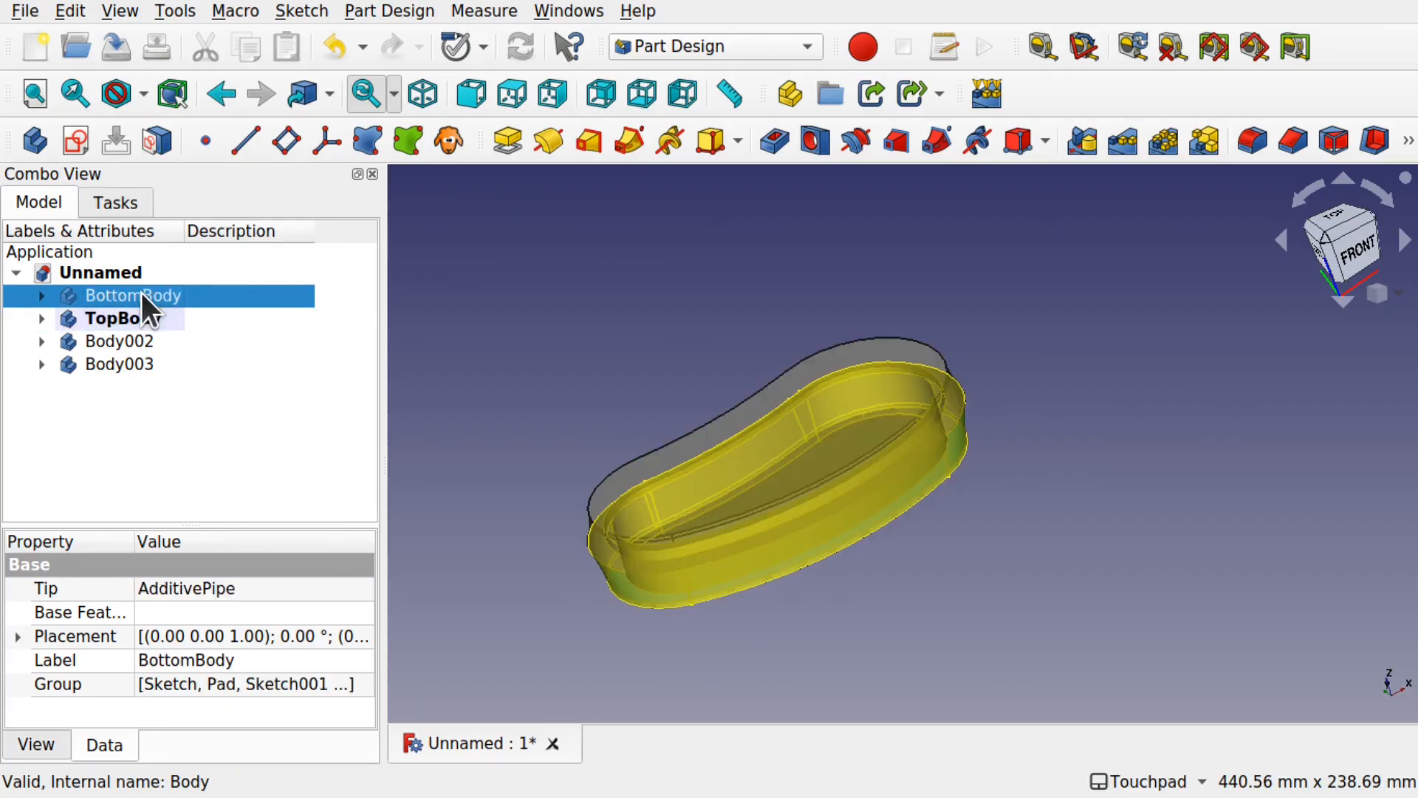
click(157, 316)
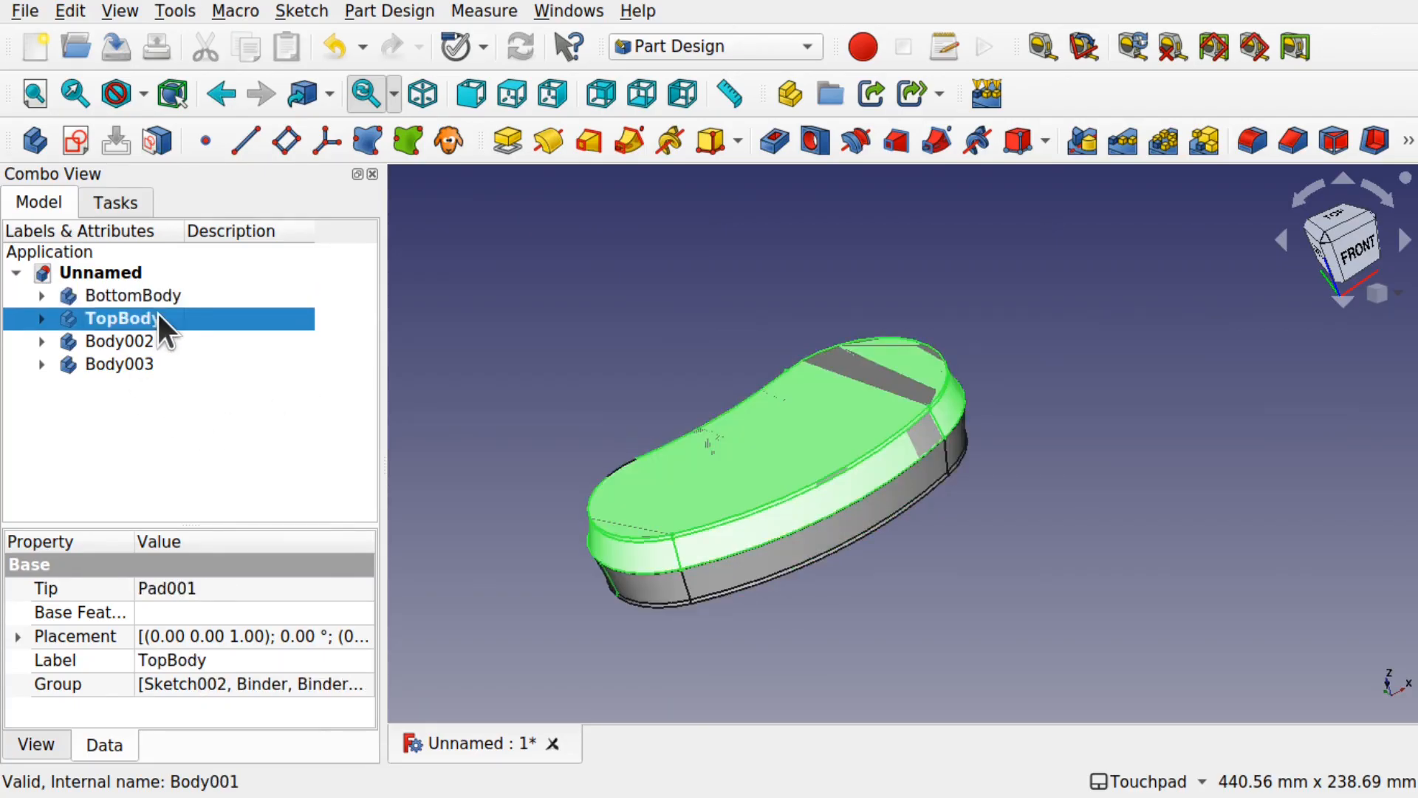
click(158, 300)
ctrl+click(148, 312)
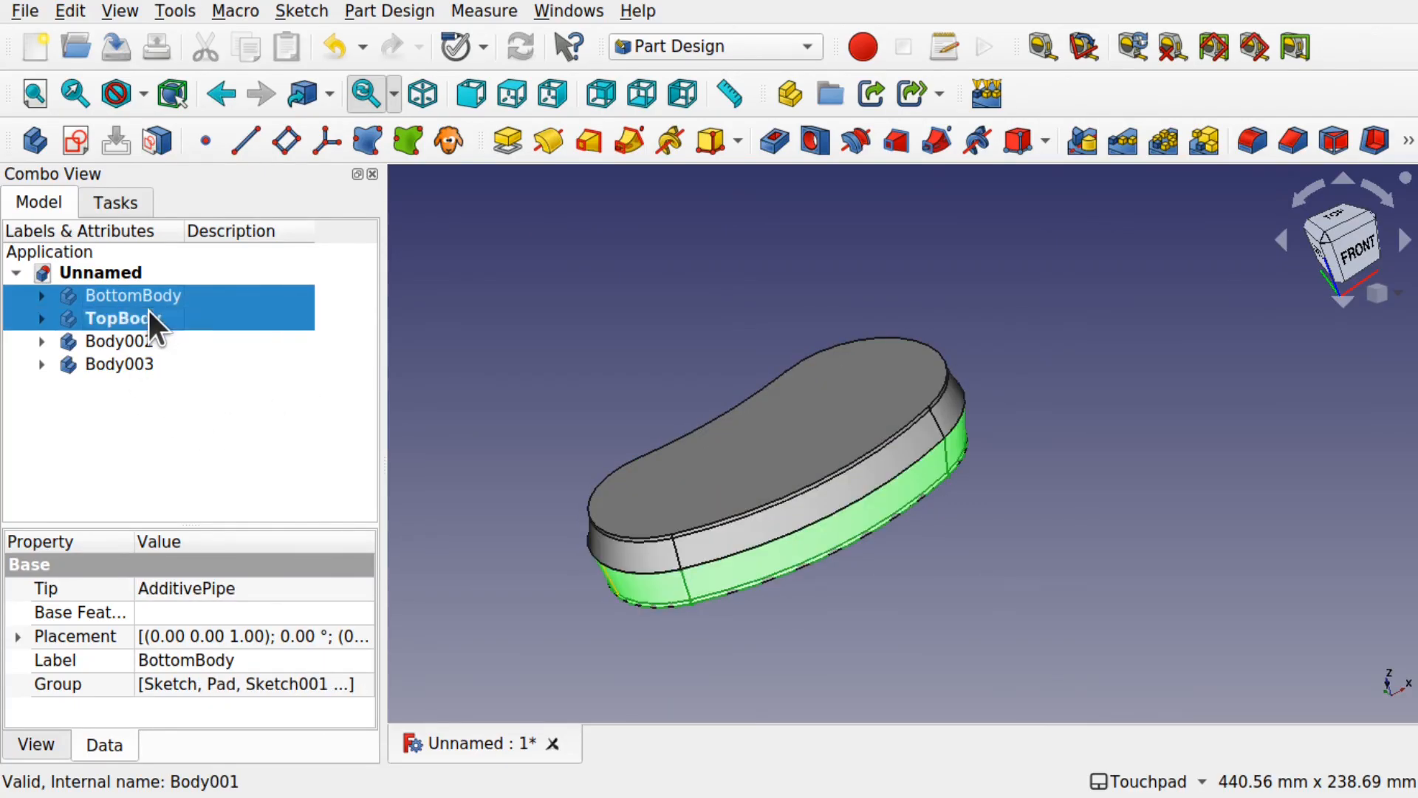
key(space)
Transform the BottomBody clone Body002, moving it down away from the TopBody clone to separate the two halves.
alt+drag(816, 499, 906, 511)
alt+drag(731, 546, 904, 572)
click(131, 336)
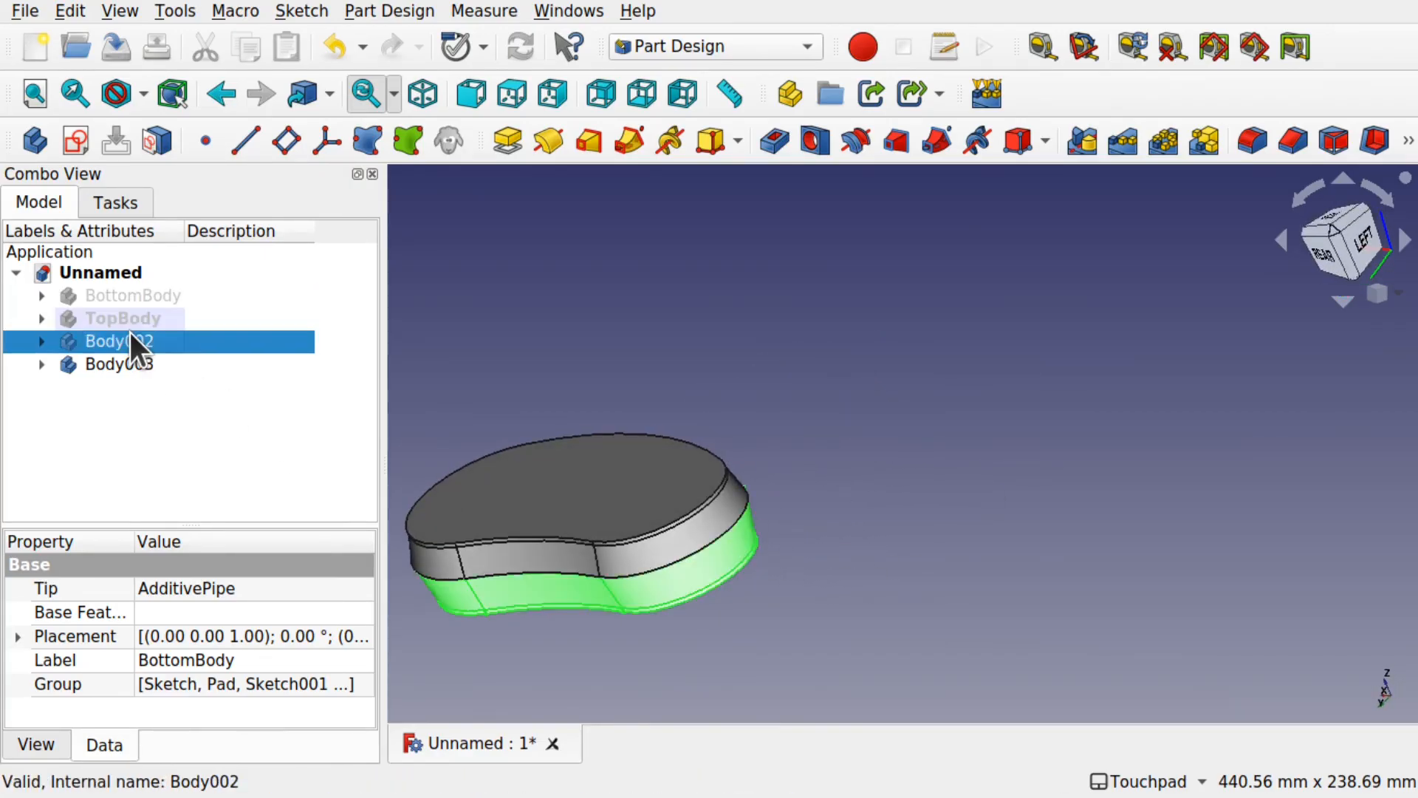
right_click(130, 332)
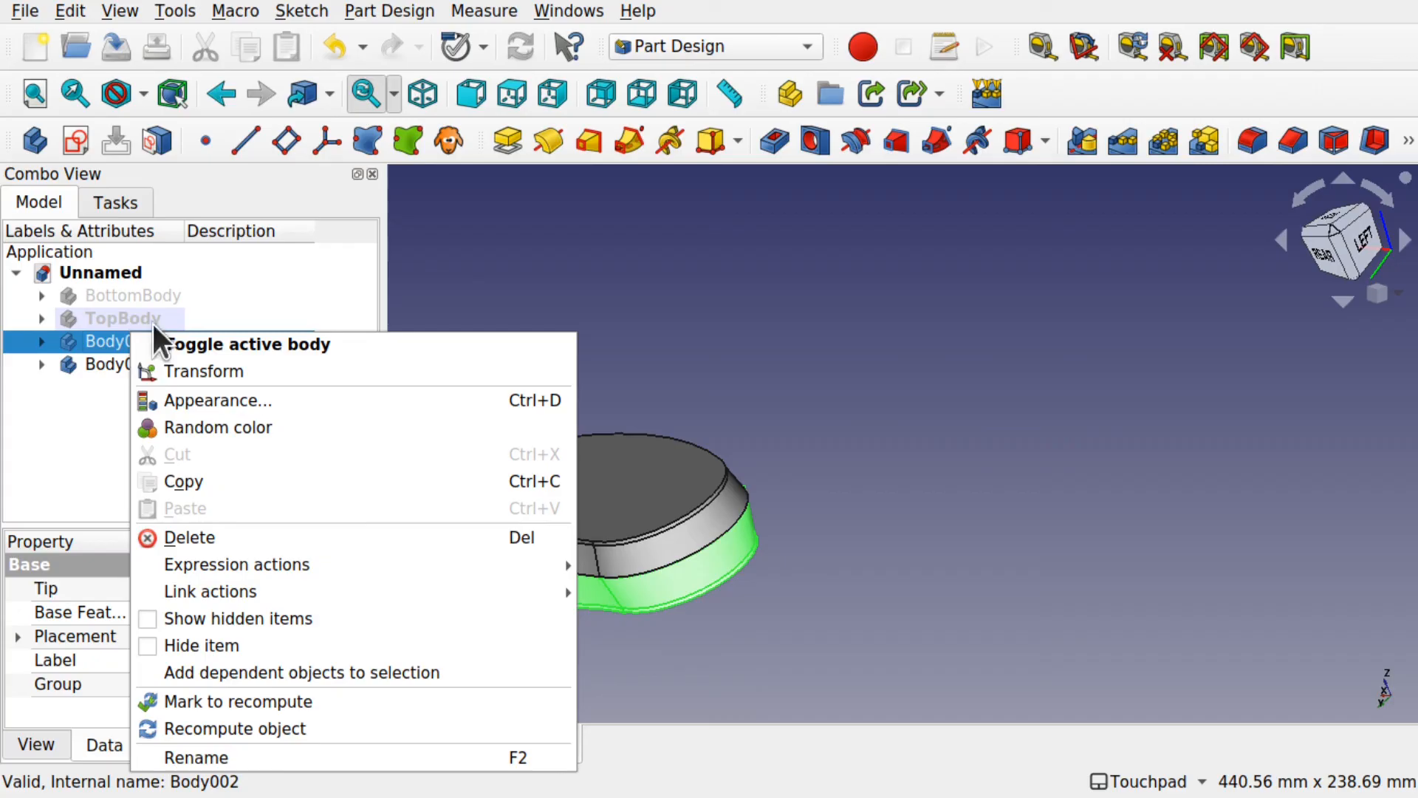
click(255, 367)
shift+drag(533, 421, 740, 282)
alt+drag(738, 465, 907, 444)
drag(707, 312, 846, 545)
click(185, 256)
scroll(726, 453, up, 3)
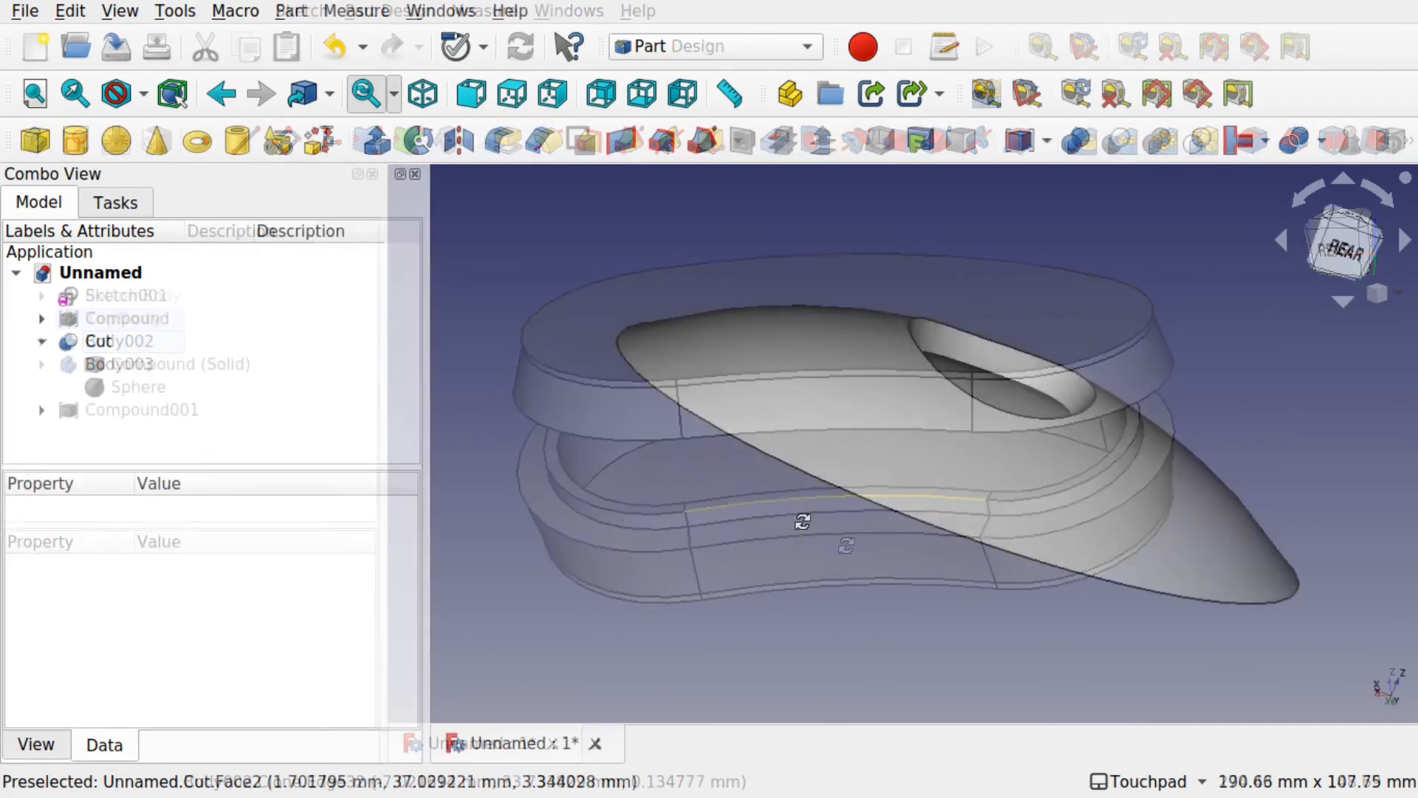
alt+drag(801, 516, 1015, 607)
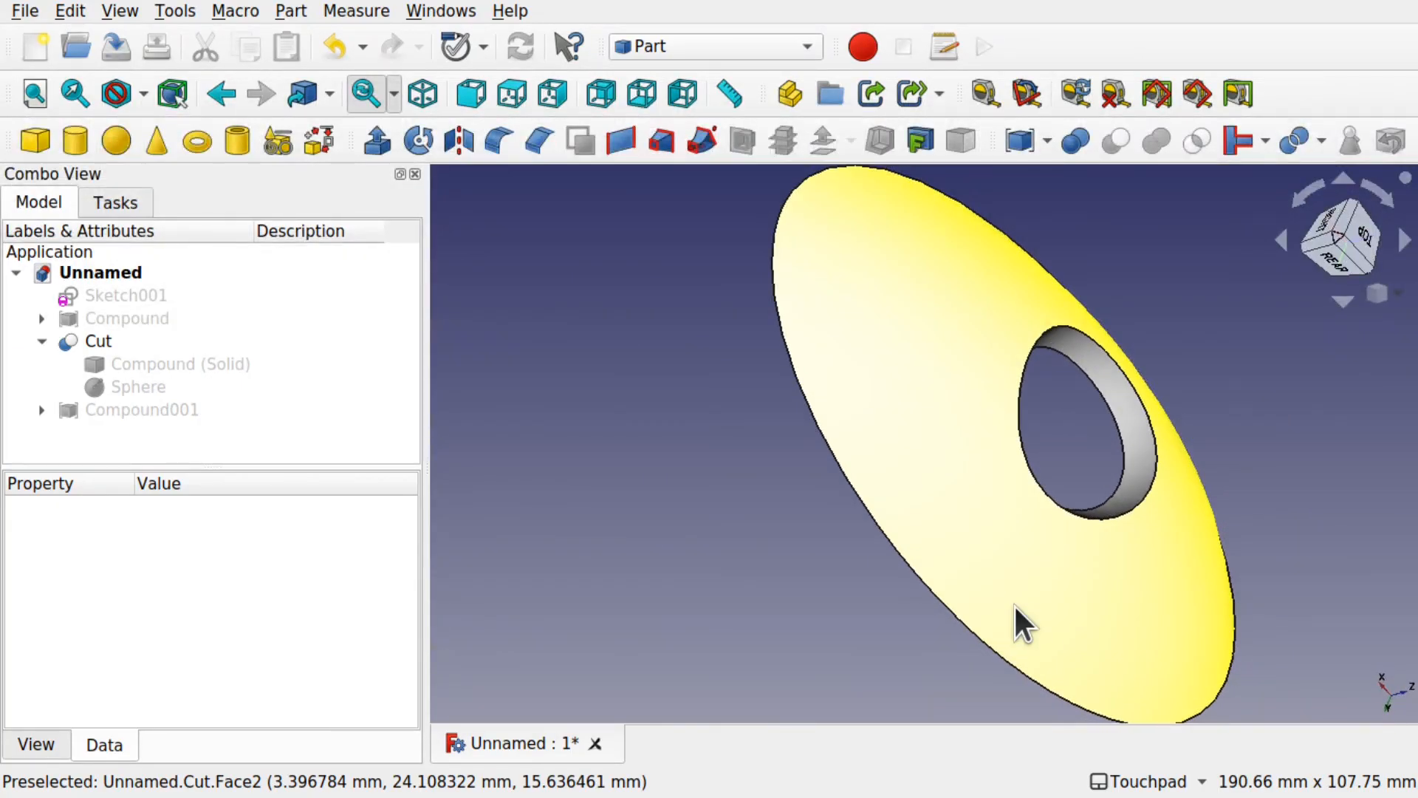